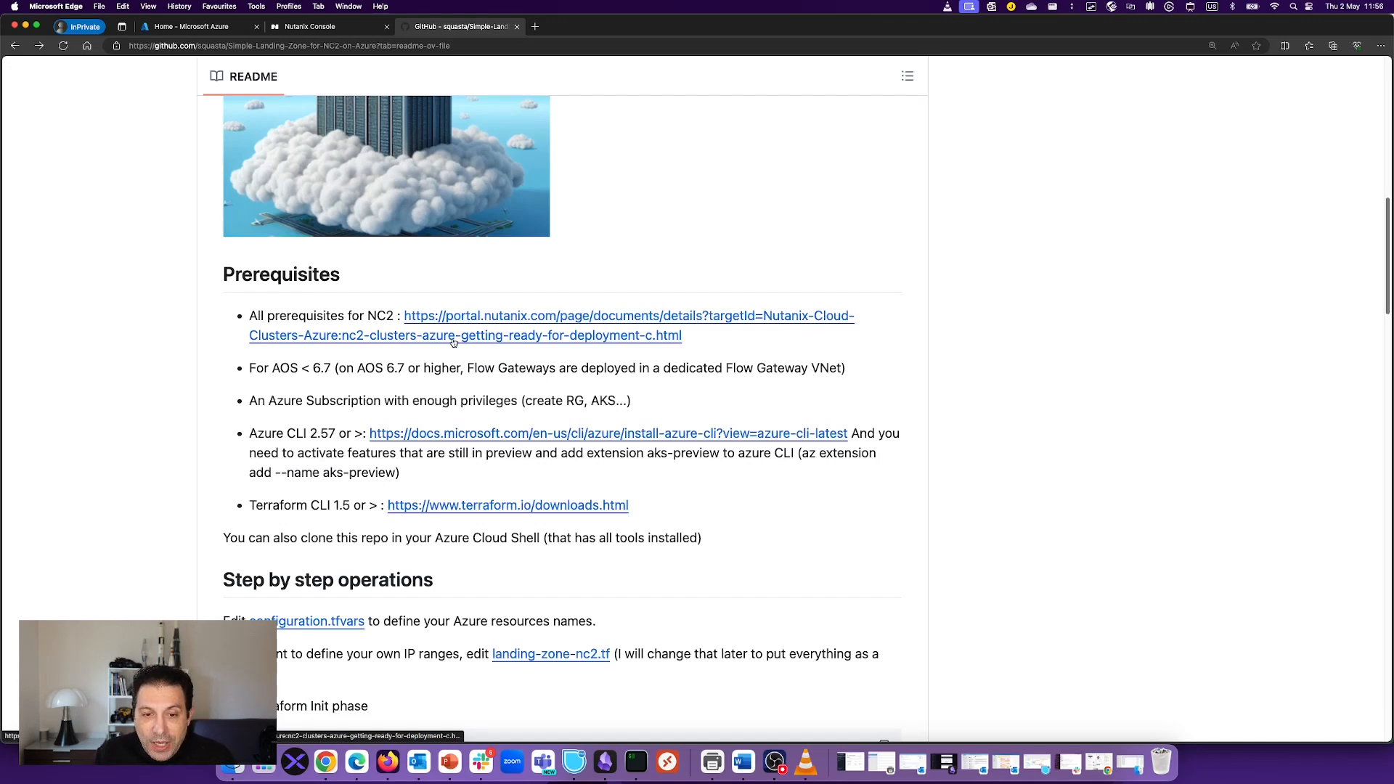
Step: Check the NC2 prerequisites documentation, then return to the repository README
left_click(566, 338)
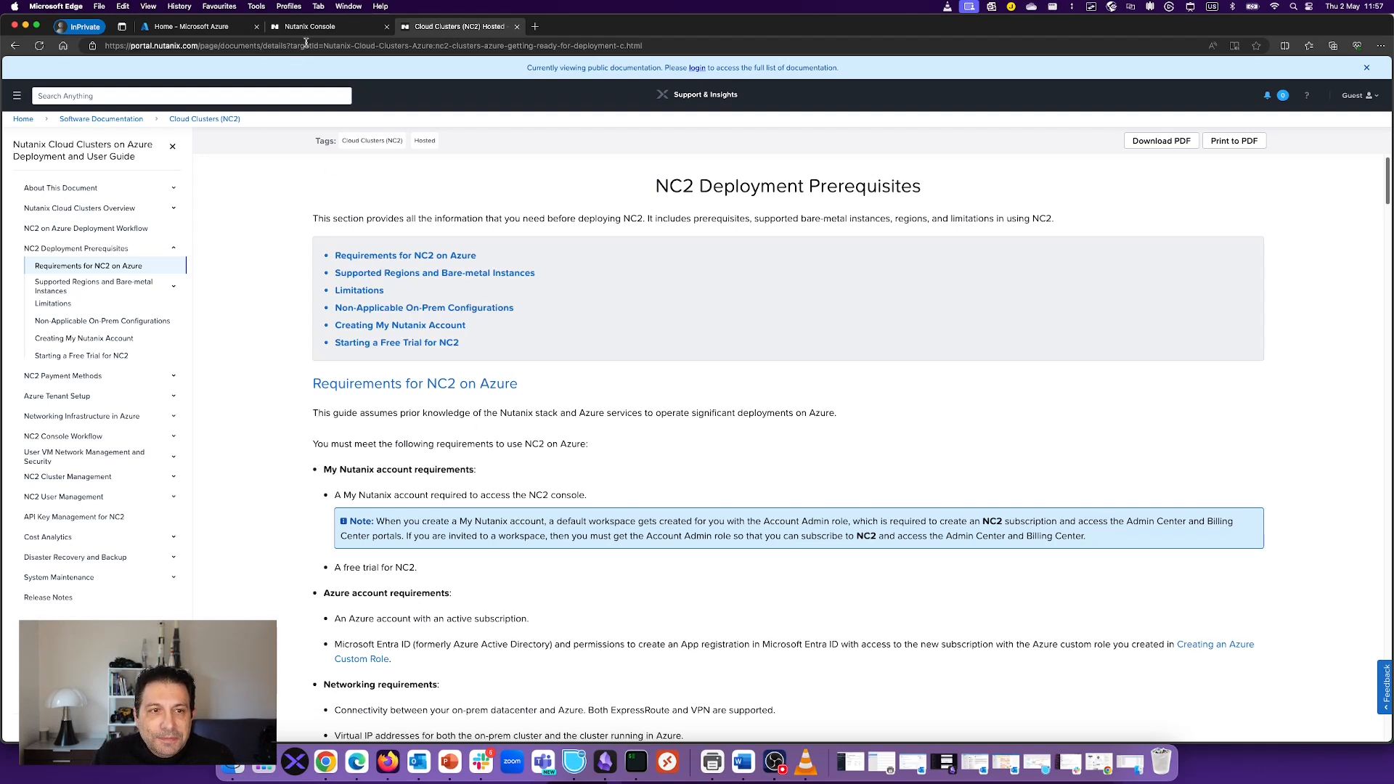
left_click(16, 45)
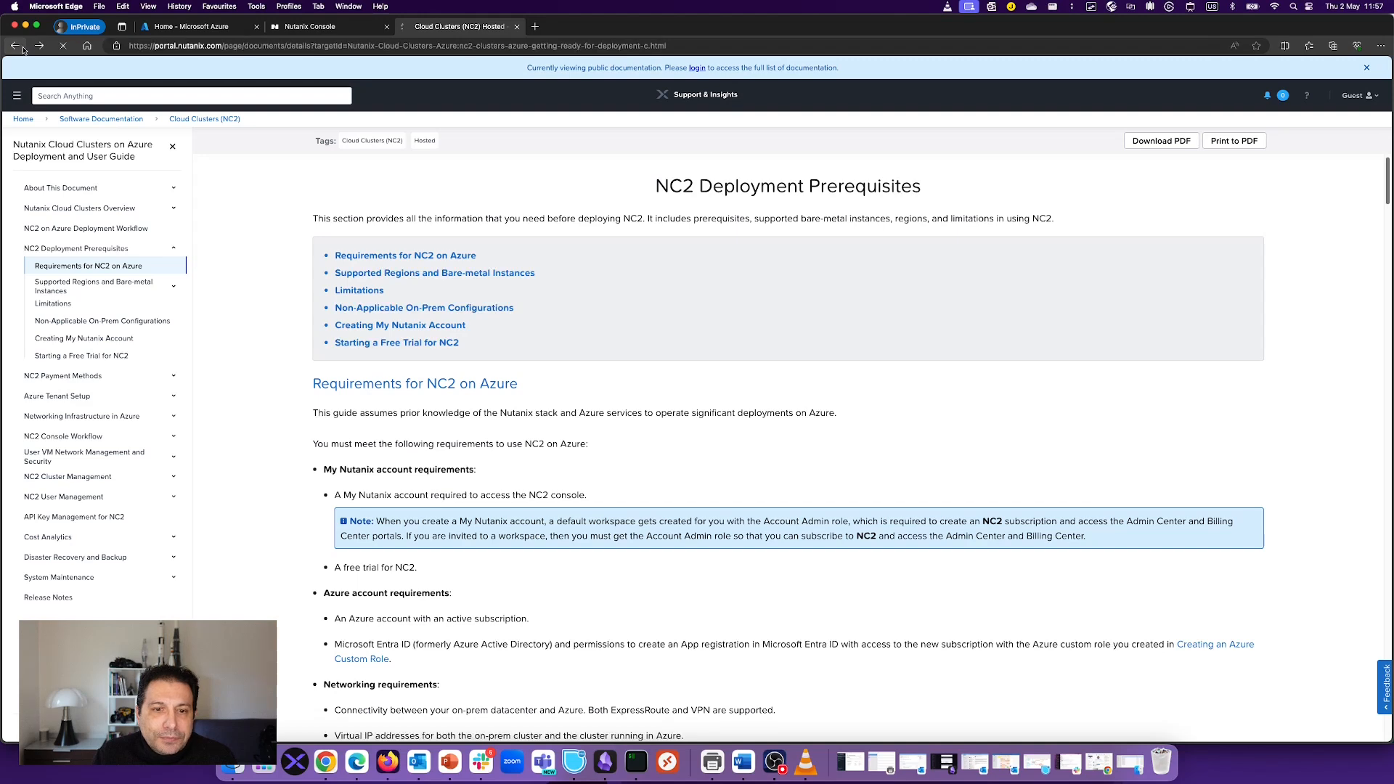
scroll(913, 364, "up", 10)
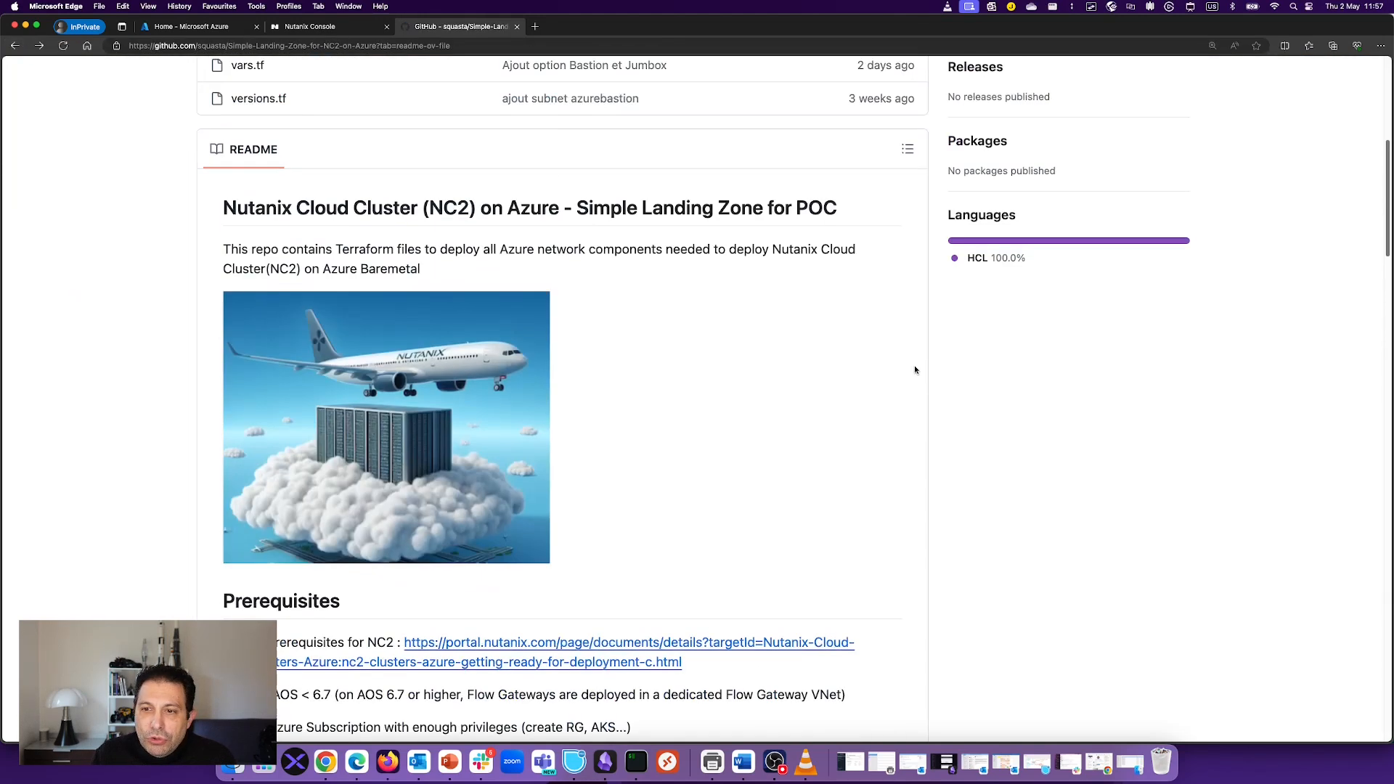
scroll(913, 365, "up", 4)
Step: Copy the repository's HTTPS clone URL and bring the iTerm2 terminal forward
left_click(913, 239)
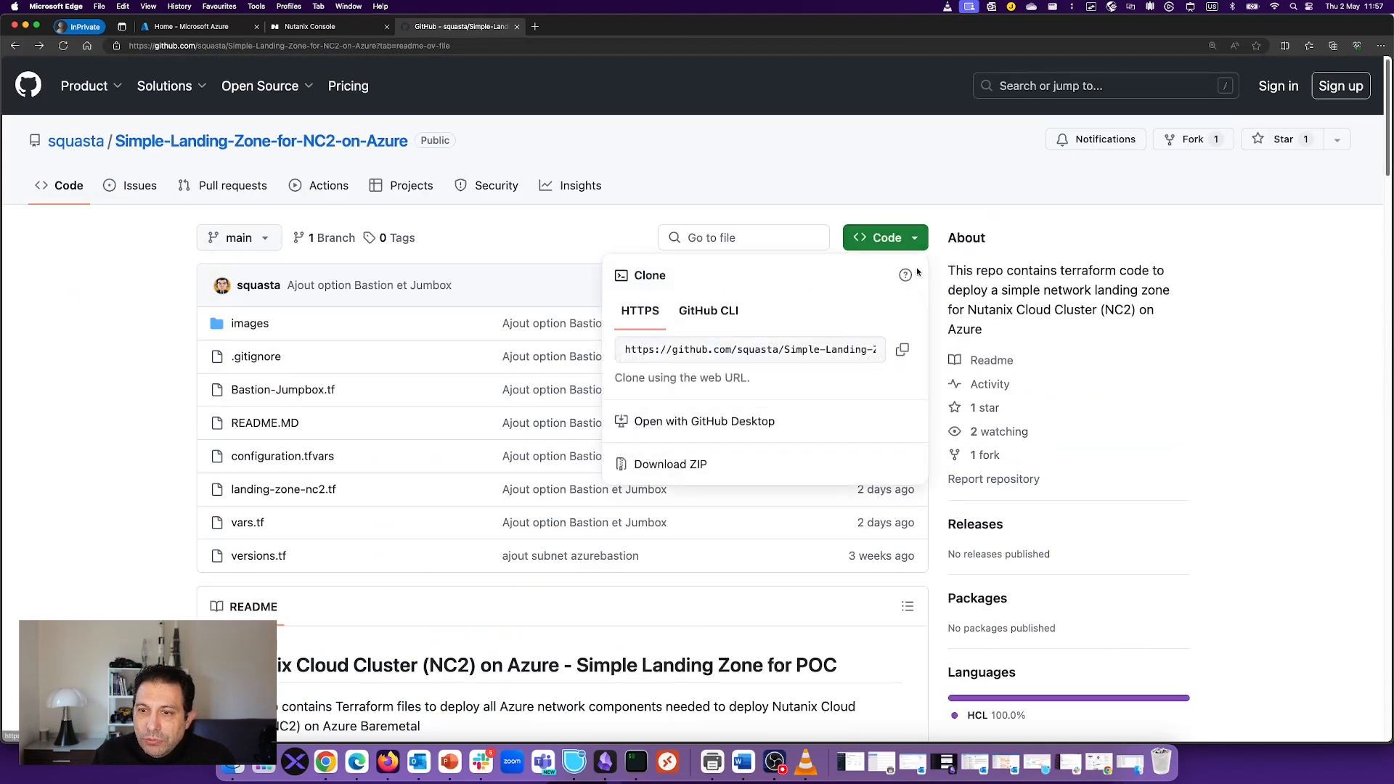
left_click(901, 350)
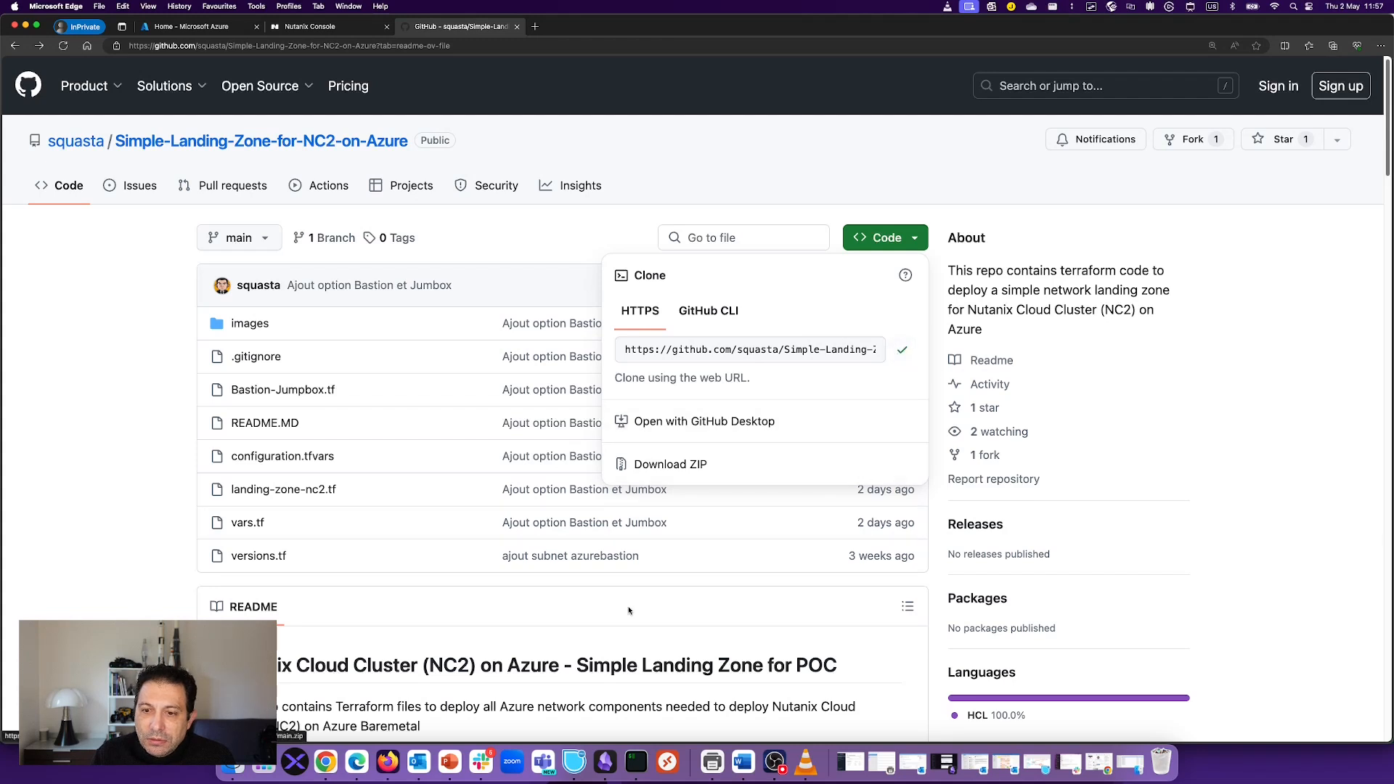
left_click(635, 762)
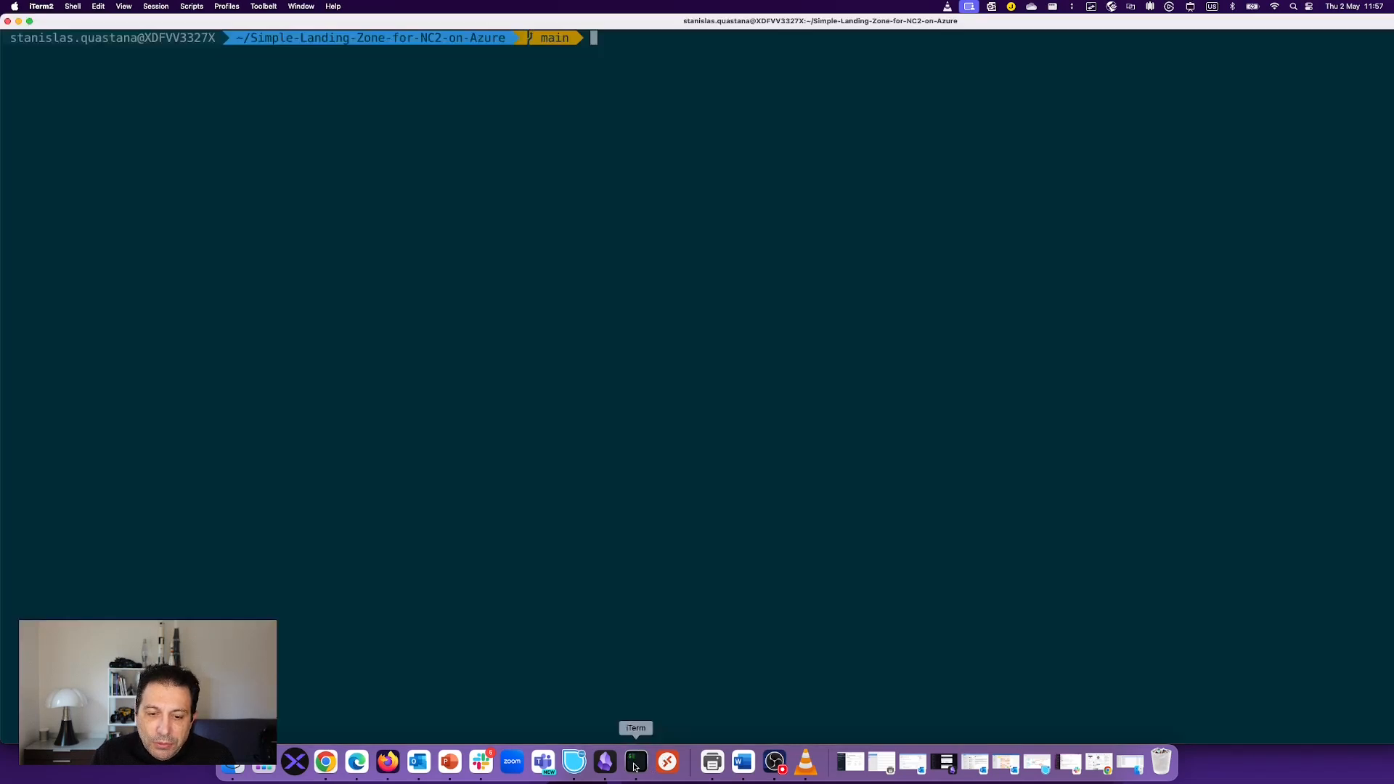
Step: Start a git clone with the pasted HTTPS URL, then abort it with Ctrl+C
right_click(819, 319)
left_click(712, 277)
type("git ")
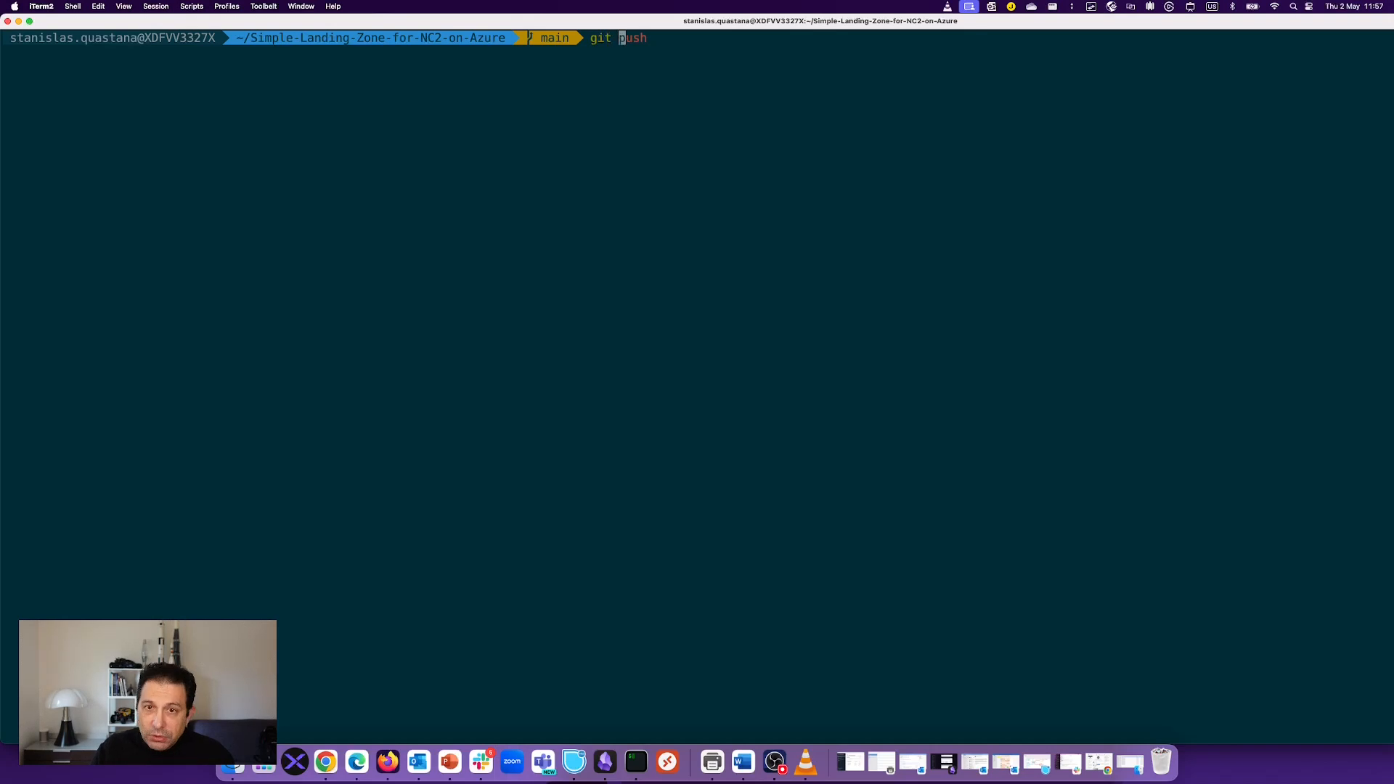
type("clone")
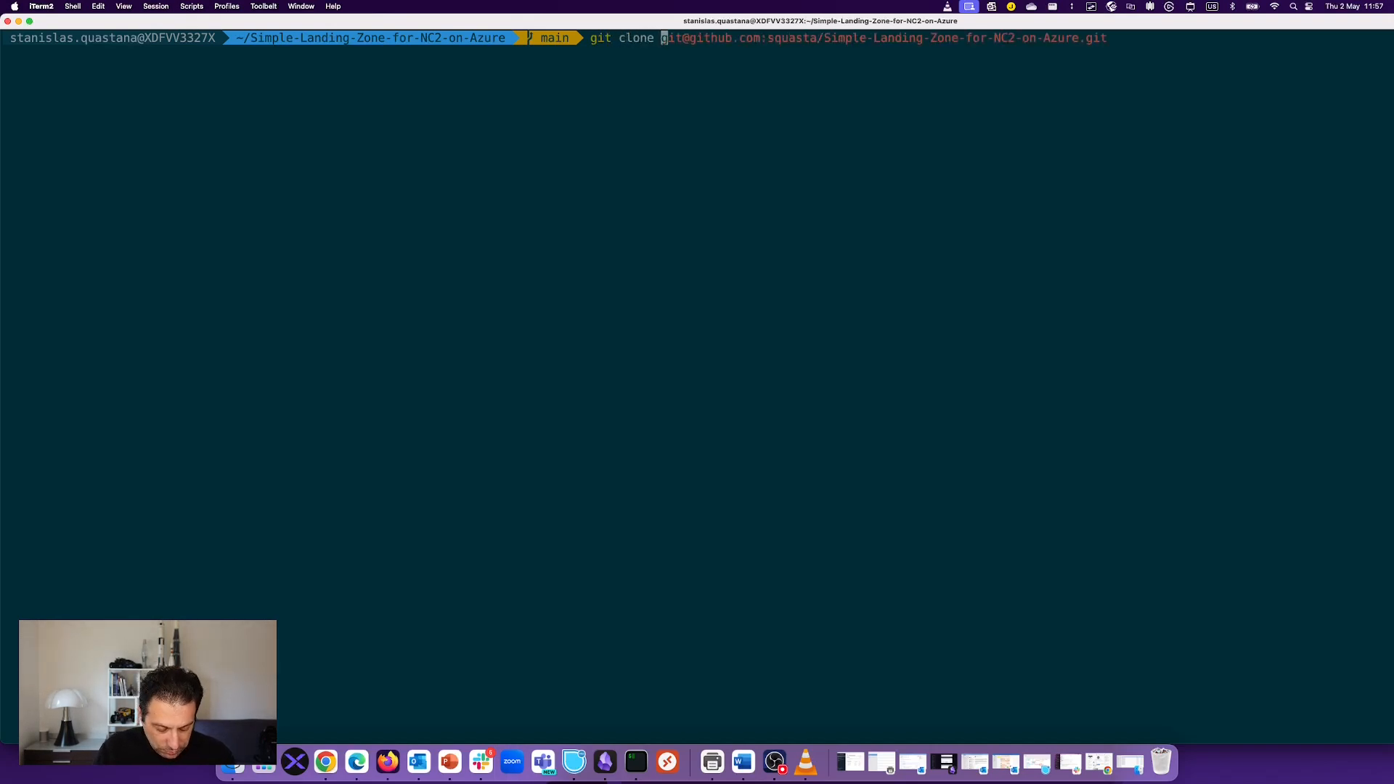
right_click(775, 178)
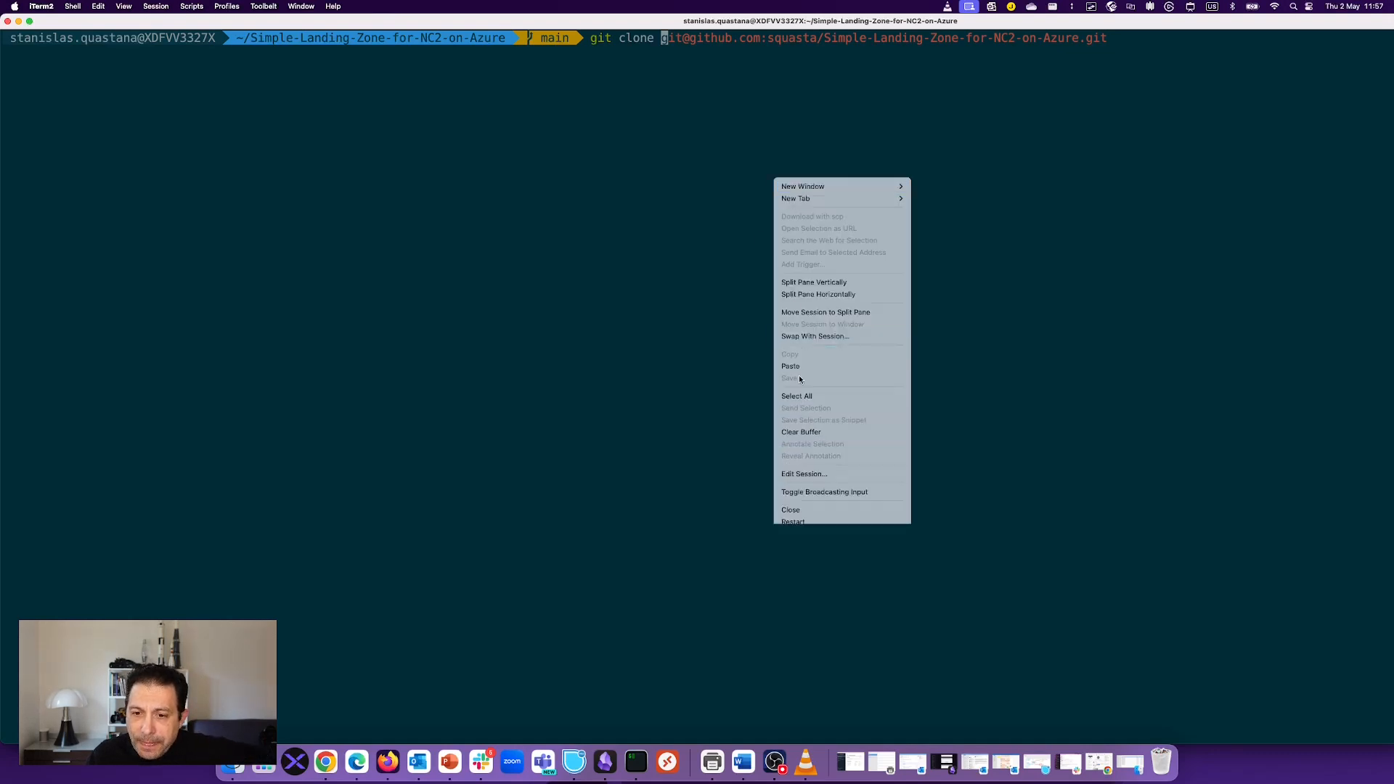
left_click(798, 365)
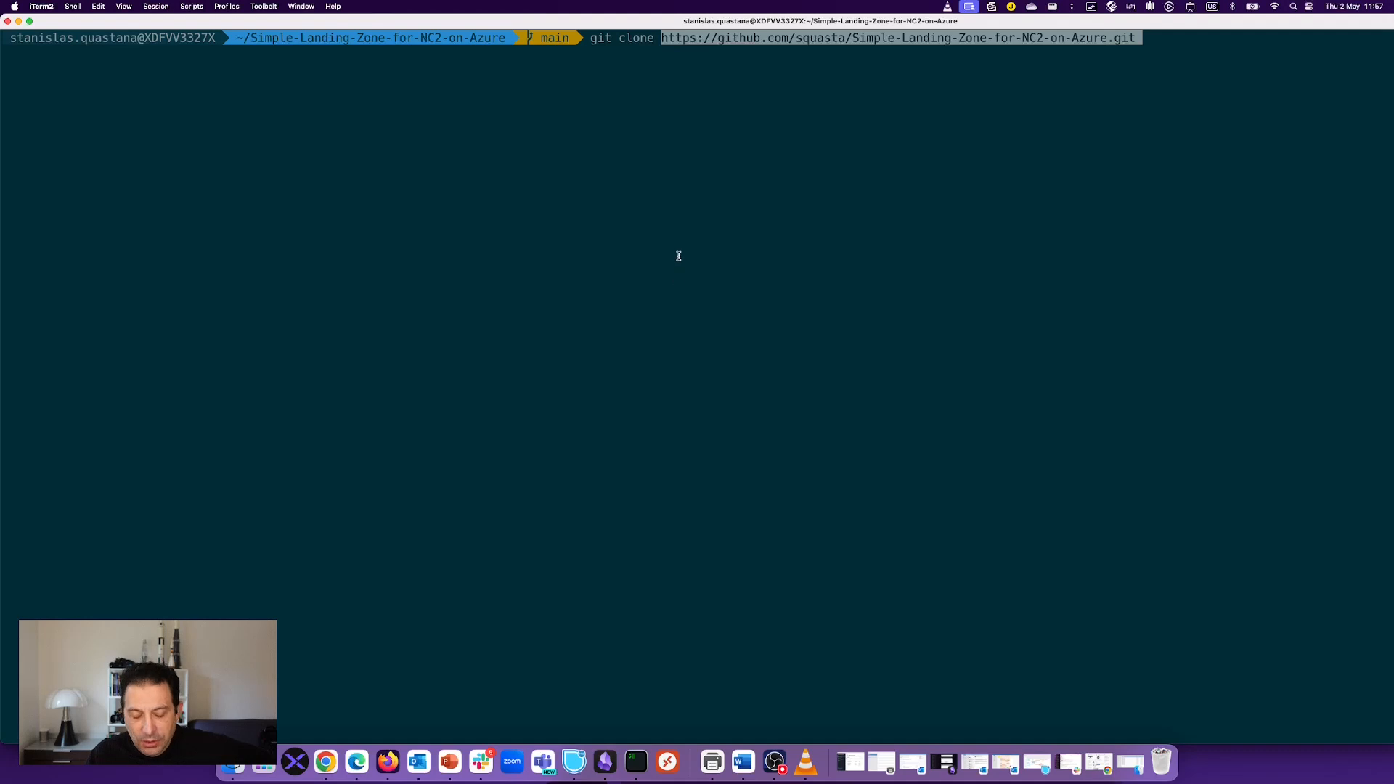
key("ctrl+c")
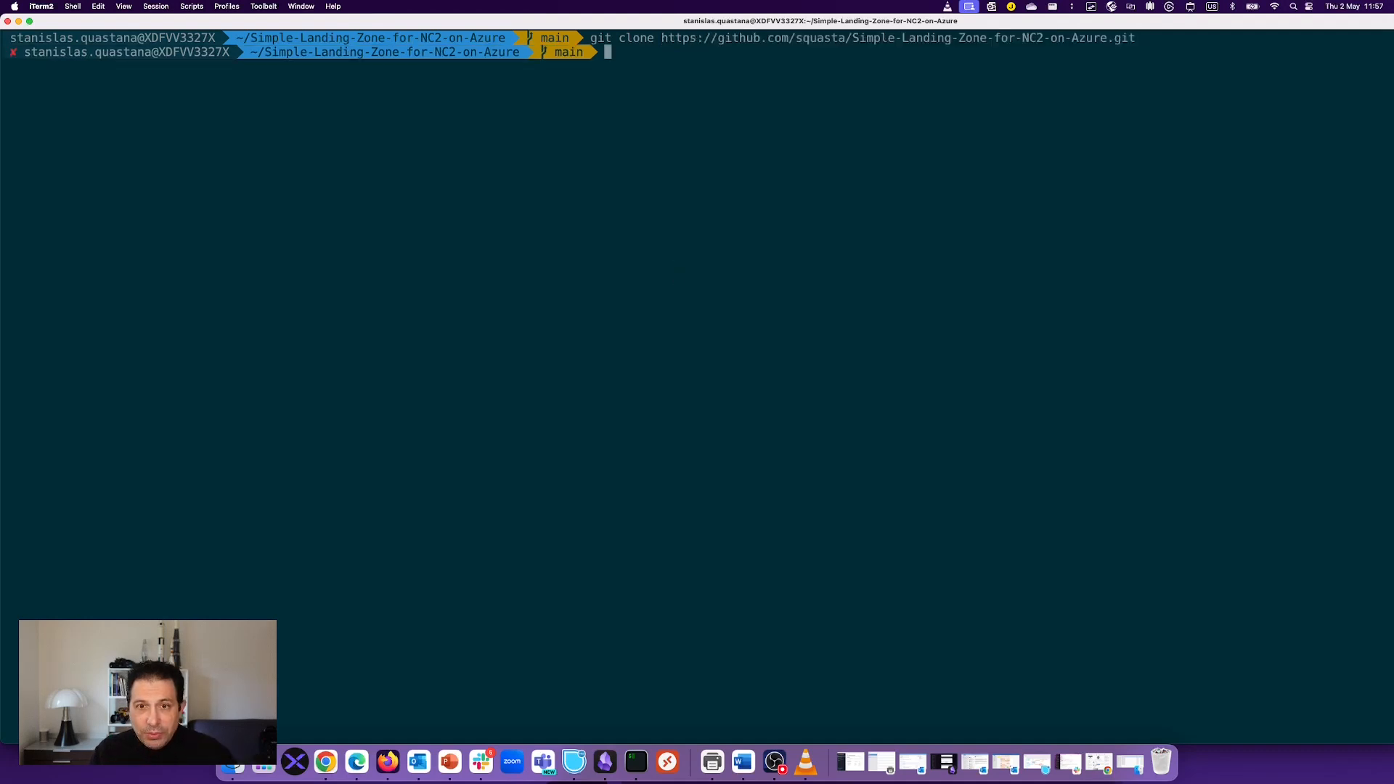
Step: Clear the terminal and list the repository files with ls -l
type("clear")
key("Return")
type("ls")
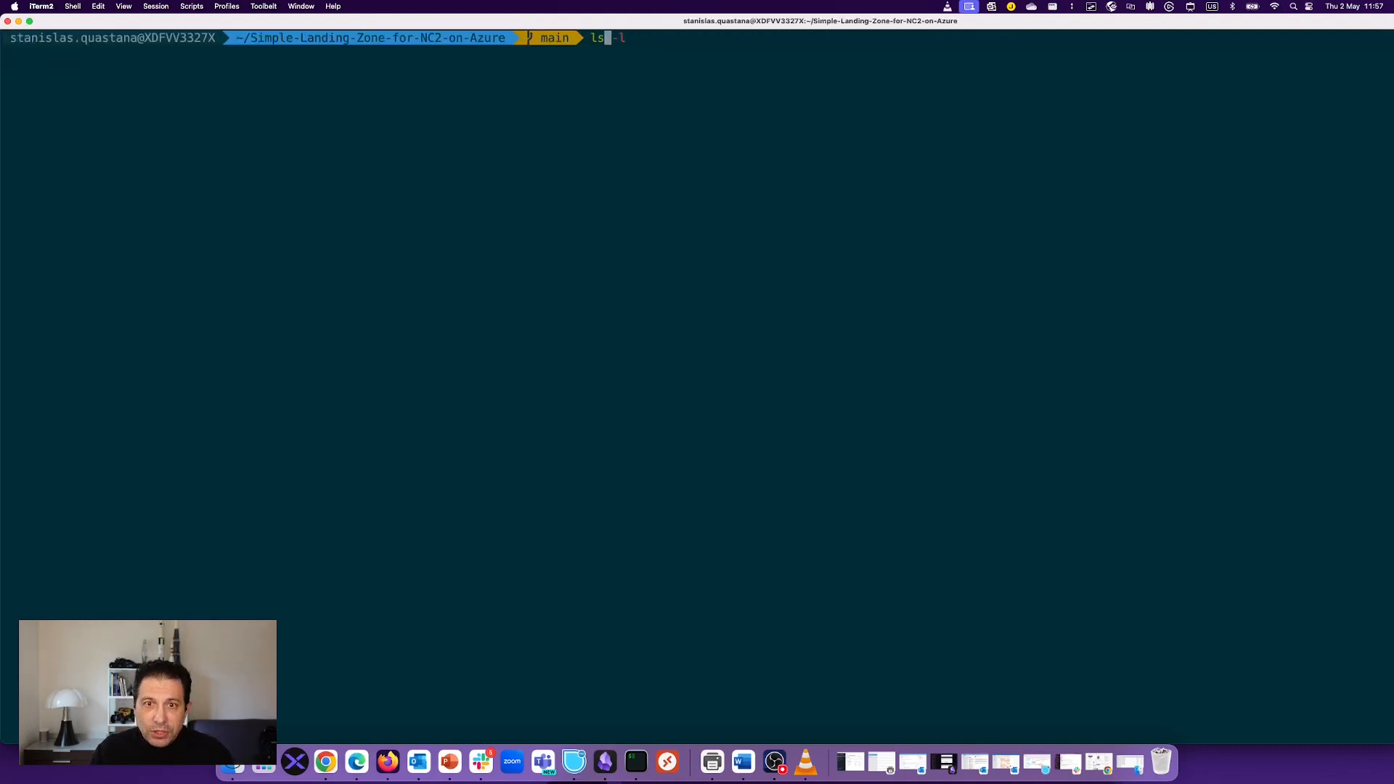
key("Right")
key("Return")
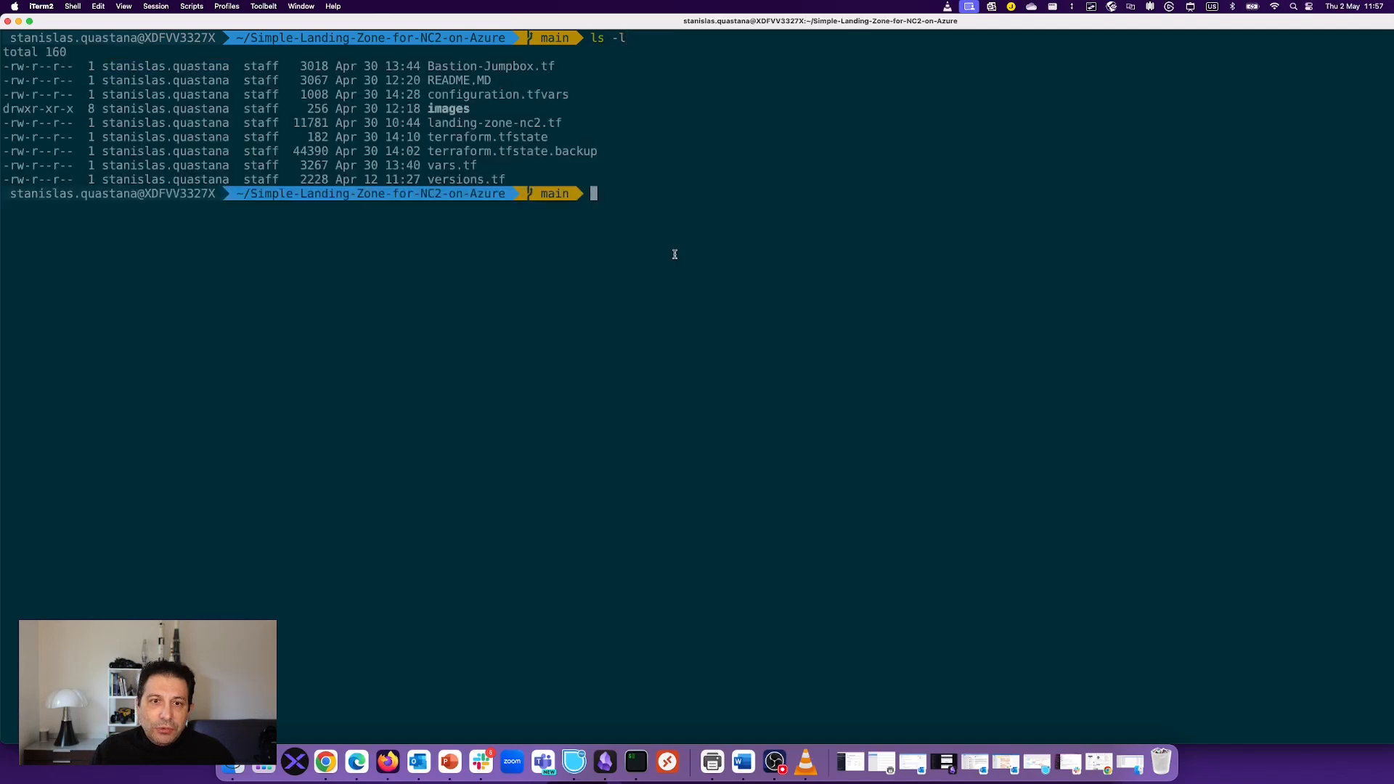
Step: Open the current repository folder in Visual Studio Code with code
type("code")
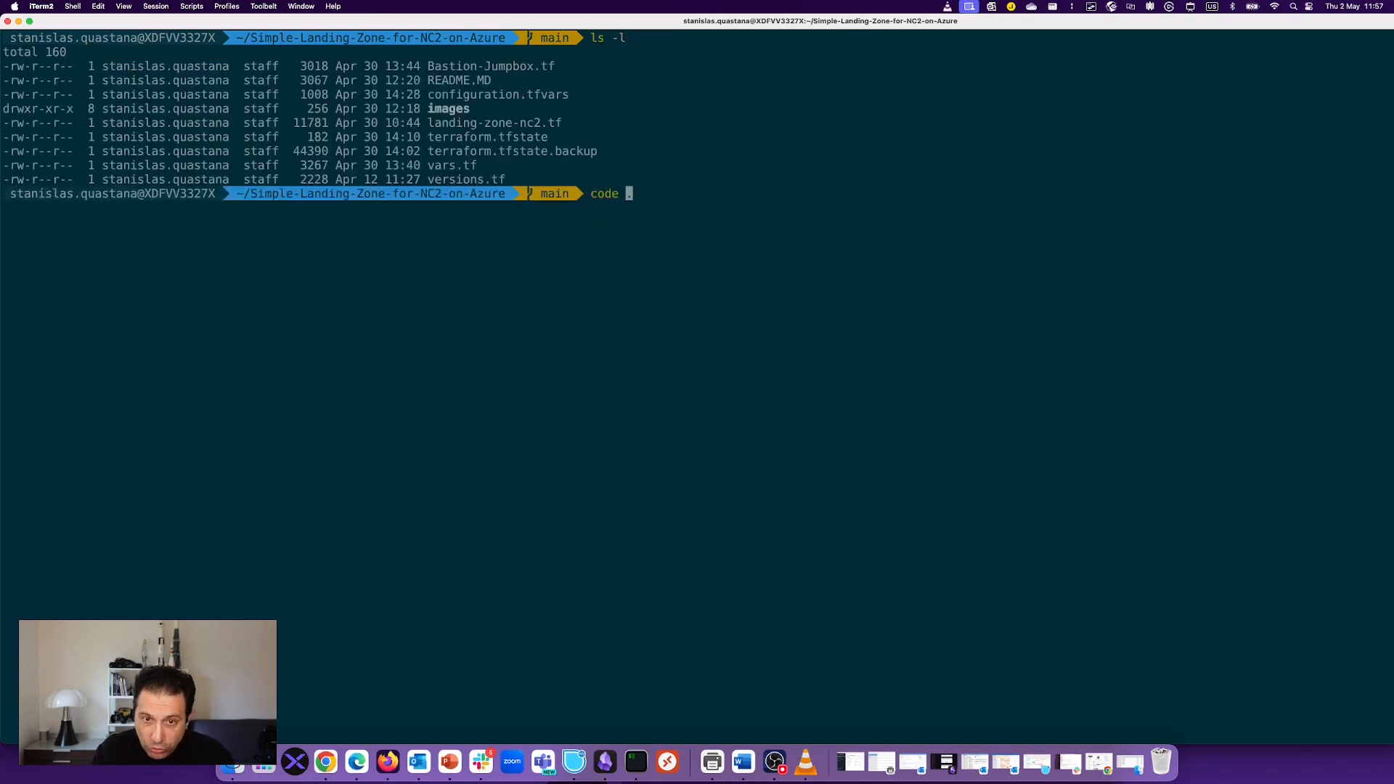
key("Right")
key("Return")
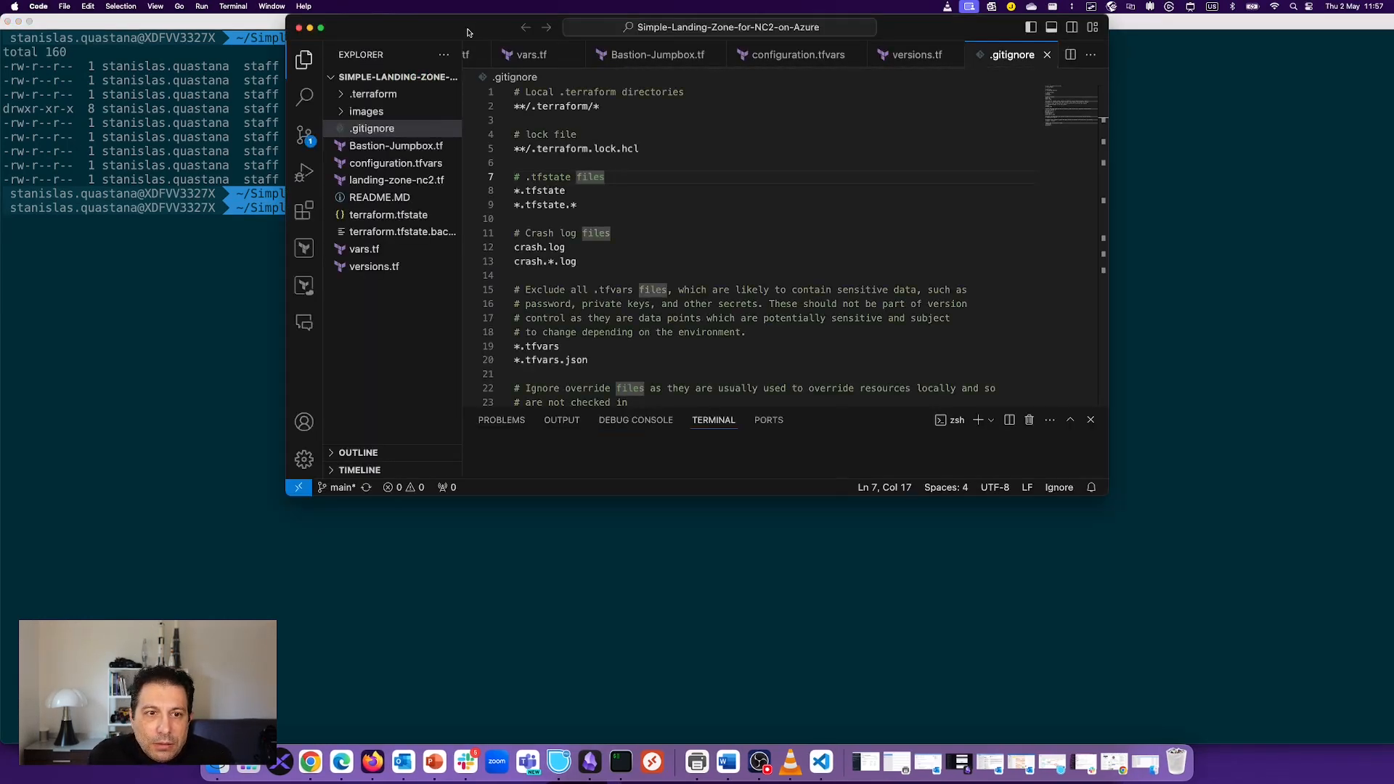
Step: Maximize VS Code, review vars.tf, then open versions.tf (Terraform >= 1.5, azurerm = 3.91)
double_click(467, 29)
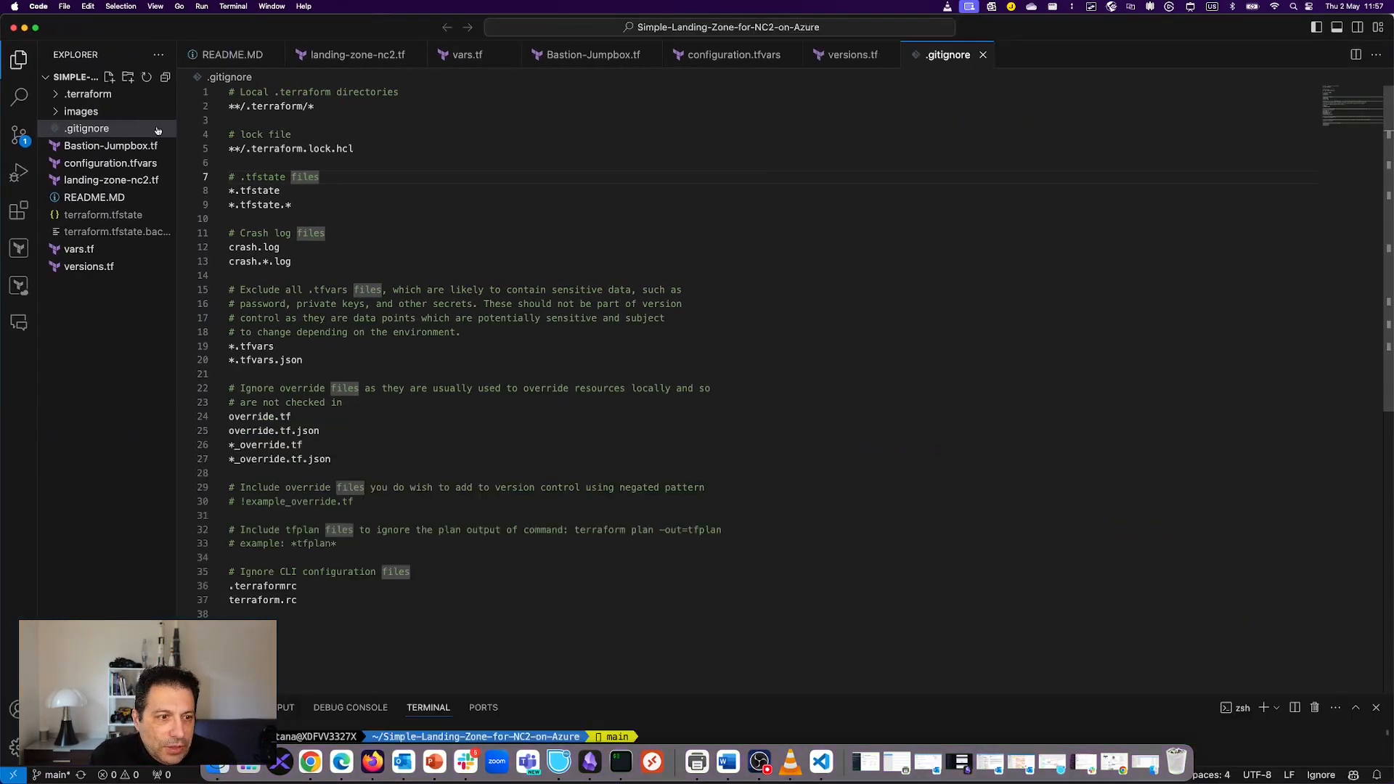
left_click(91, 252)
scroll(404, 265, "up", 10)
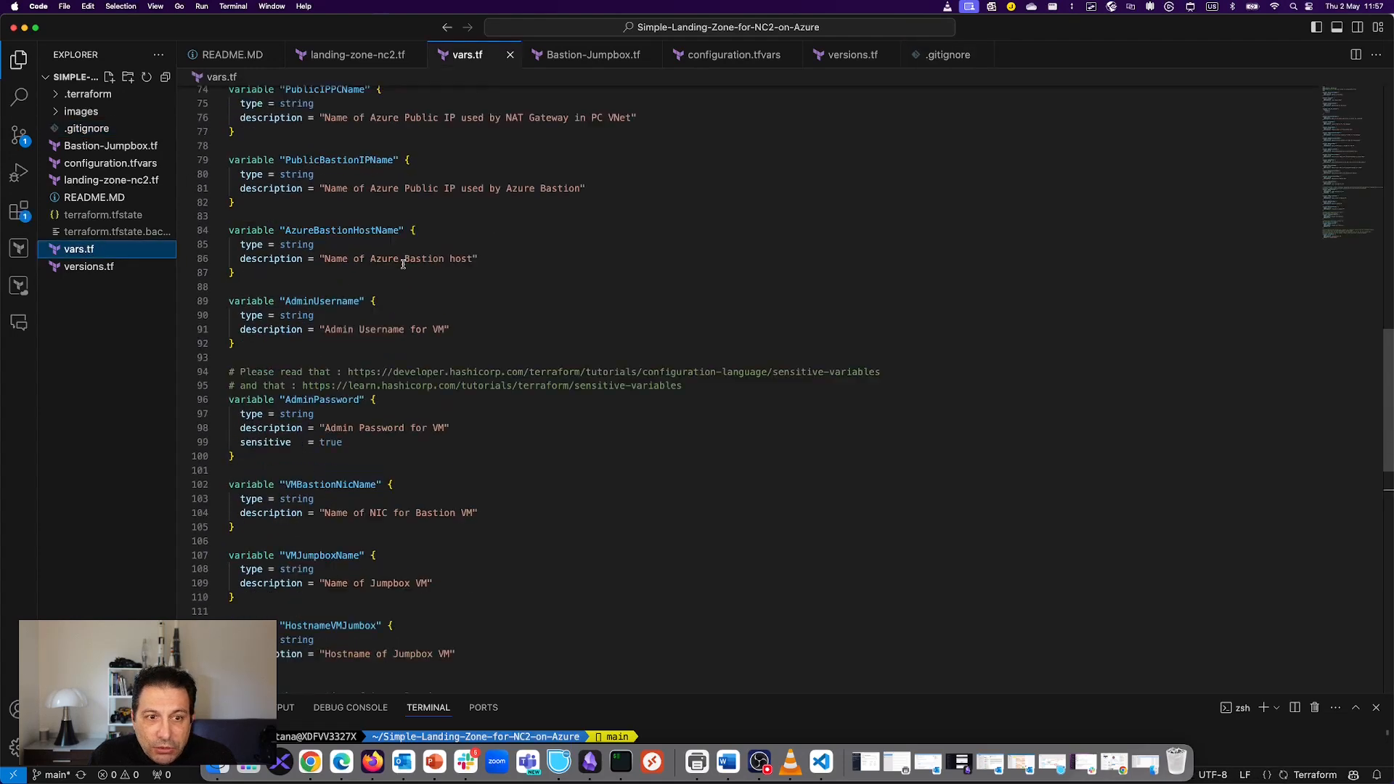
scroll(403, 265, "up", 5)
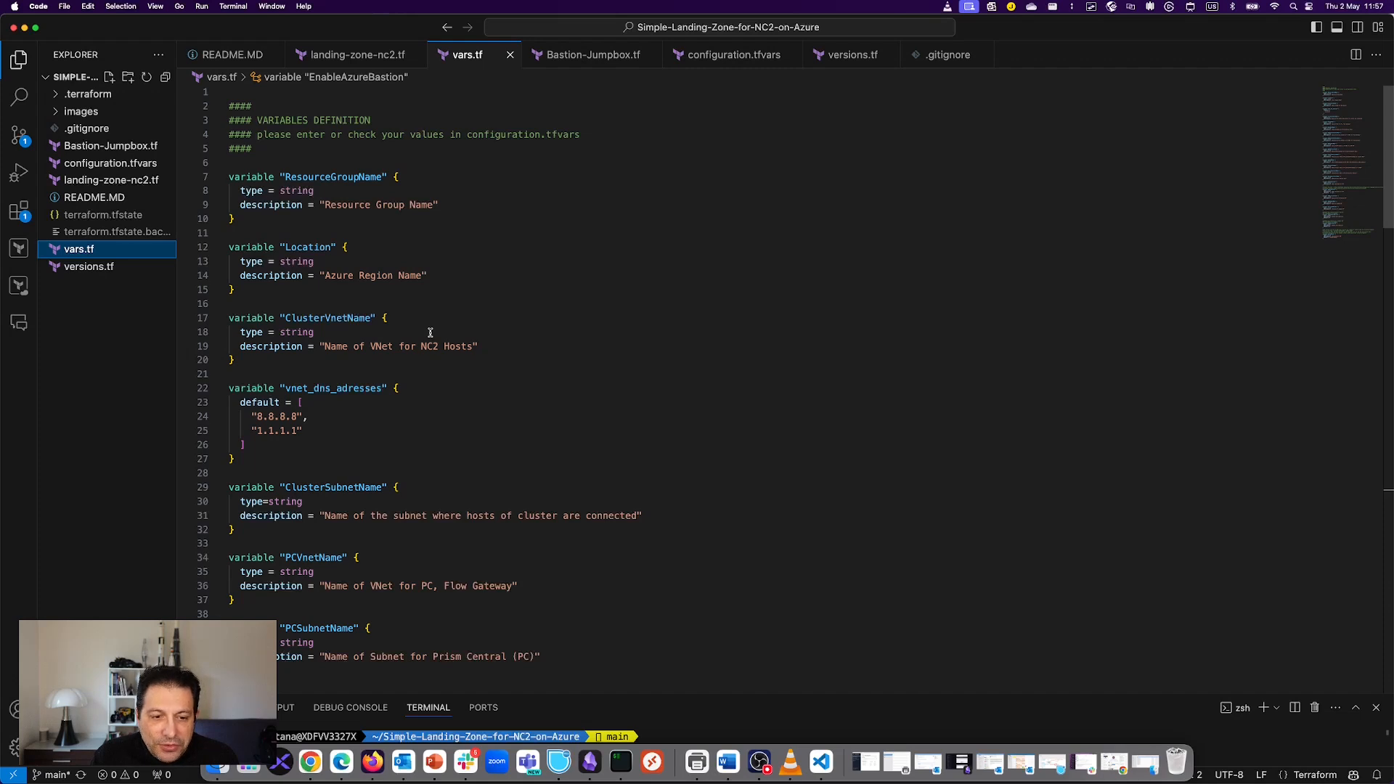
scroll(386, 317, "down", 15)
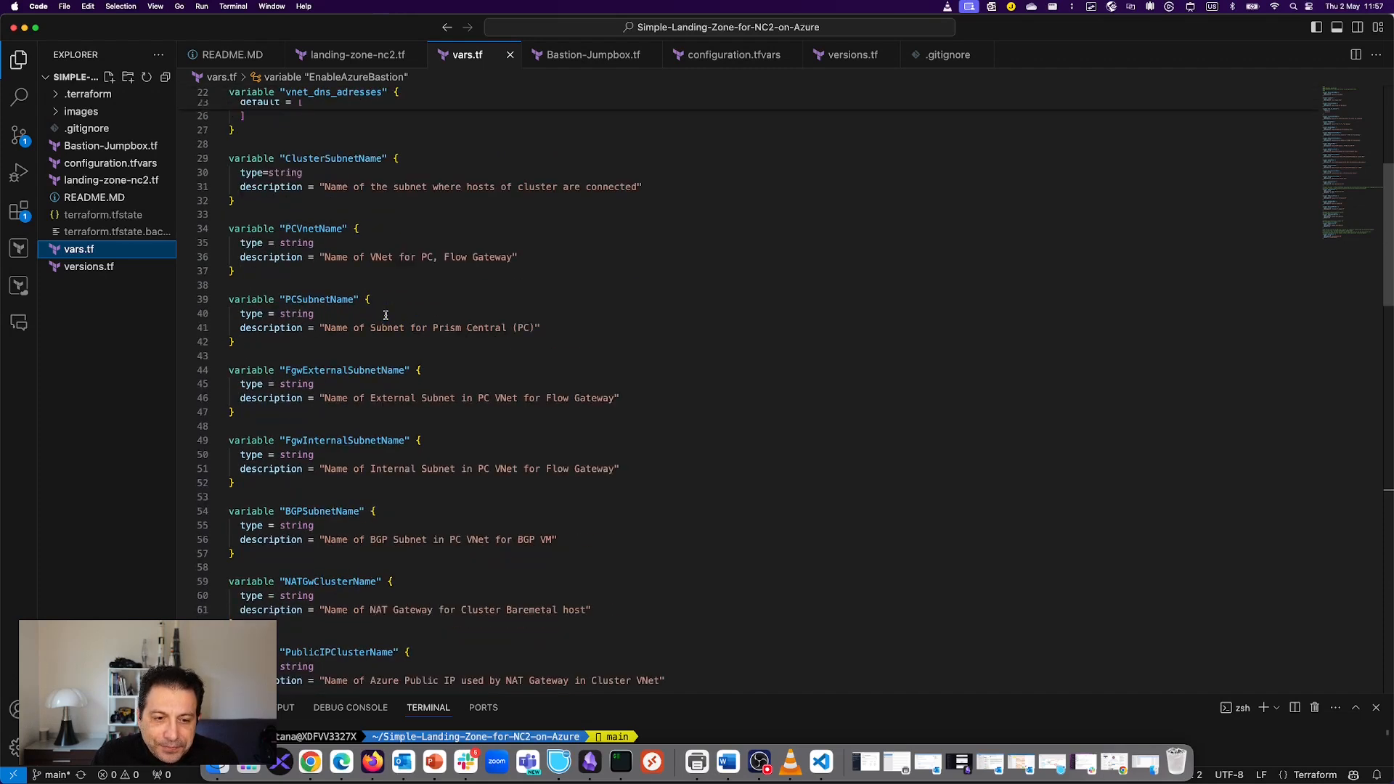
scroll(386, 316, "down", 5)
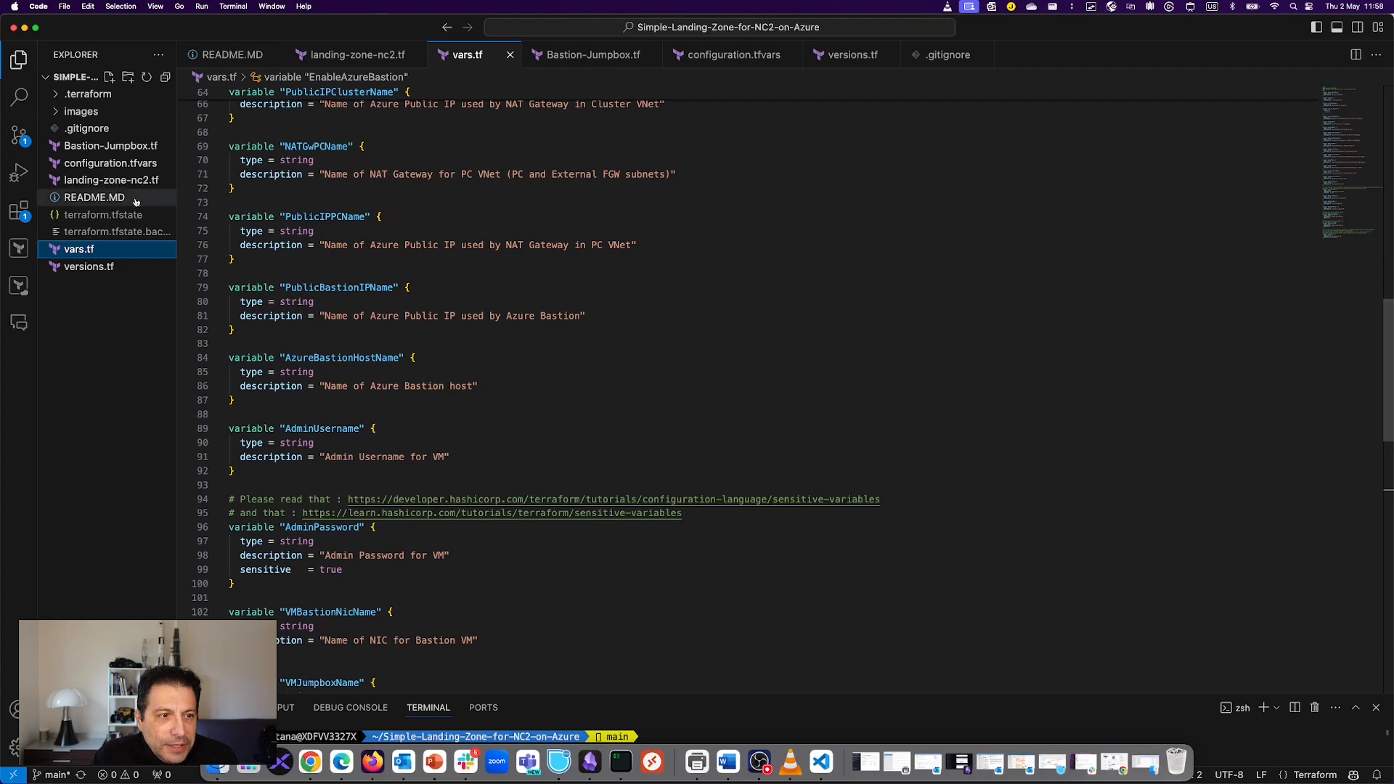
left_click(89, 267)
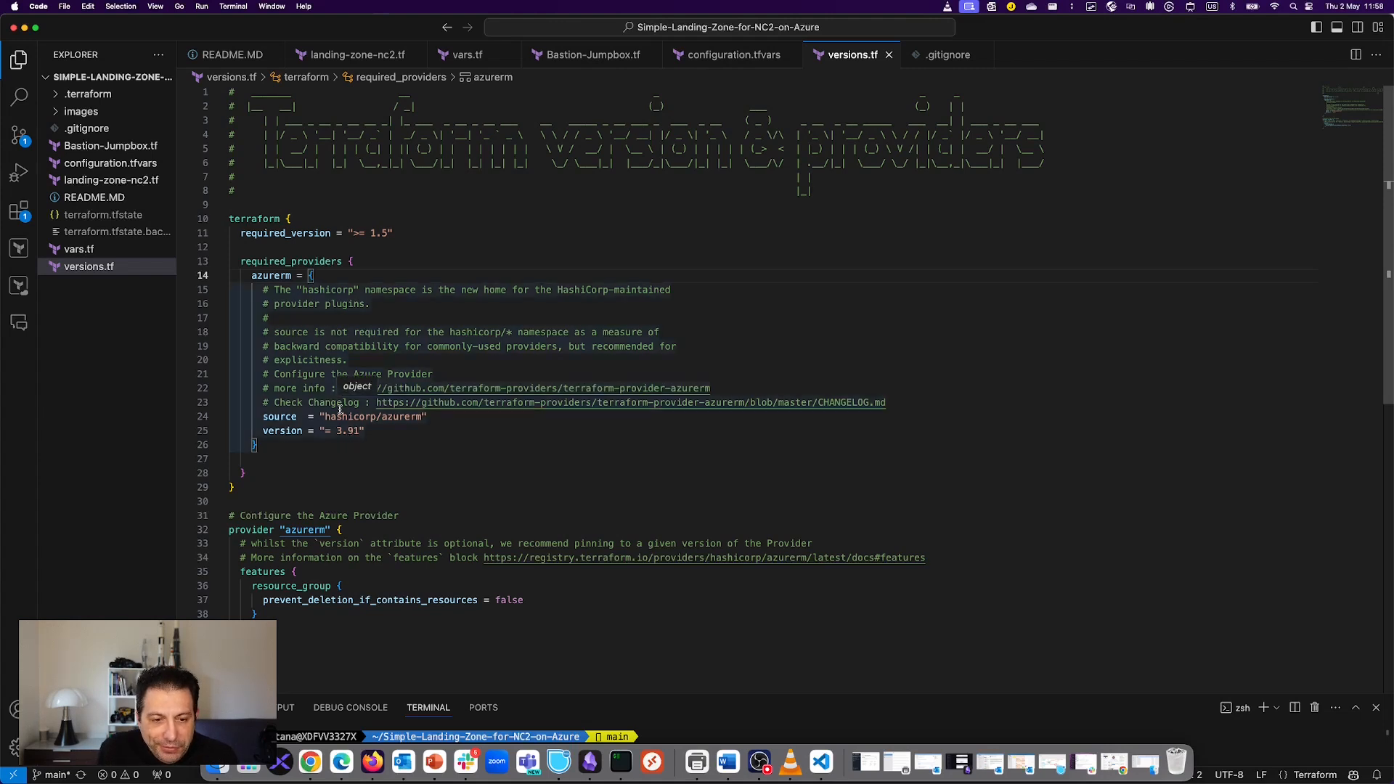
left_click(390, 440)
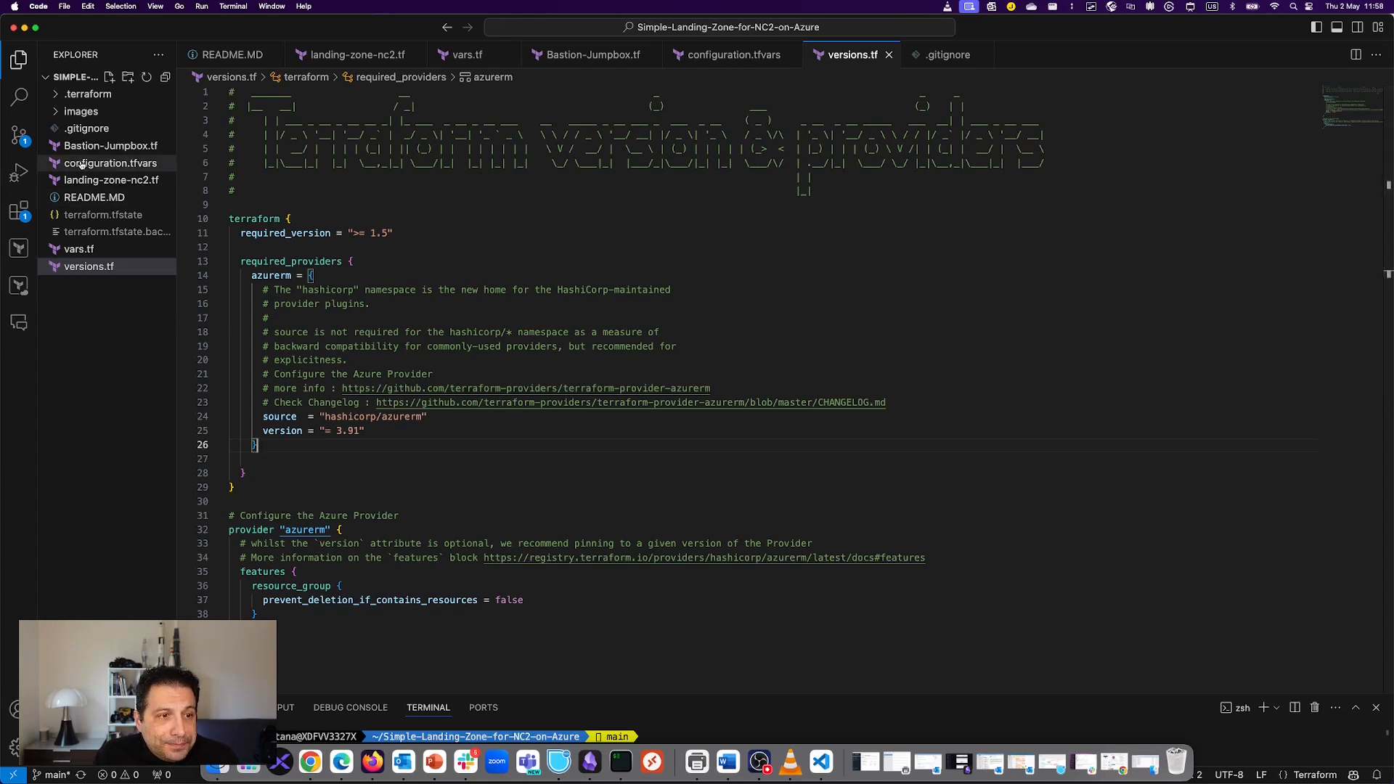
left_click(104, 180)
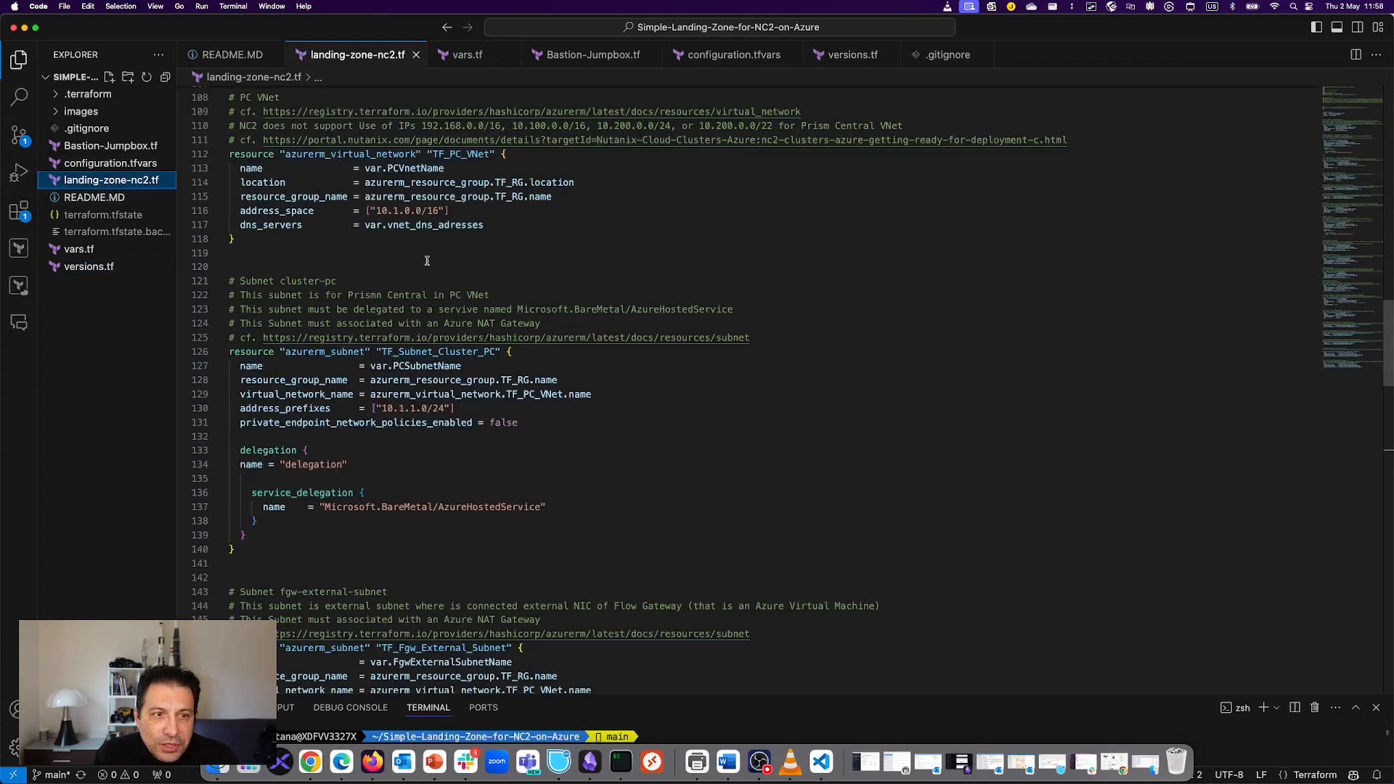
scroll(427, 260, "up", 20)
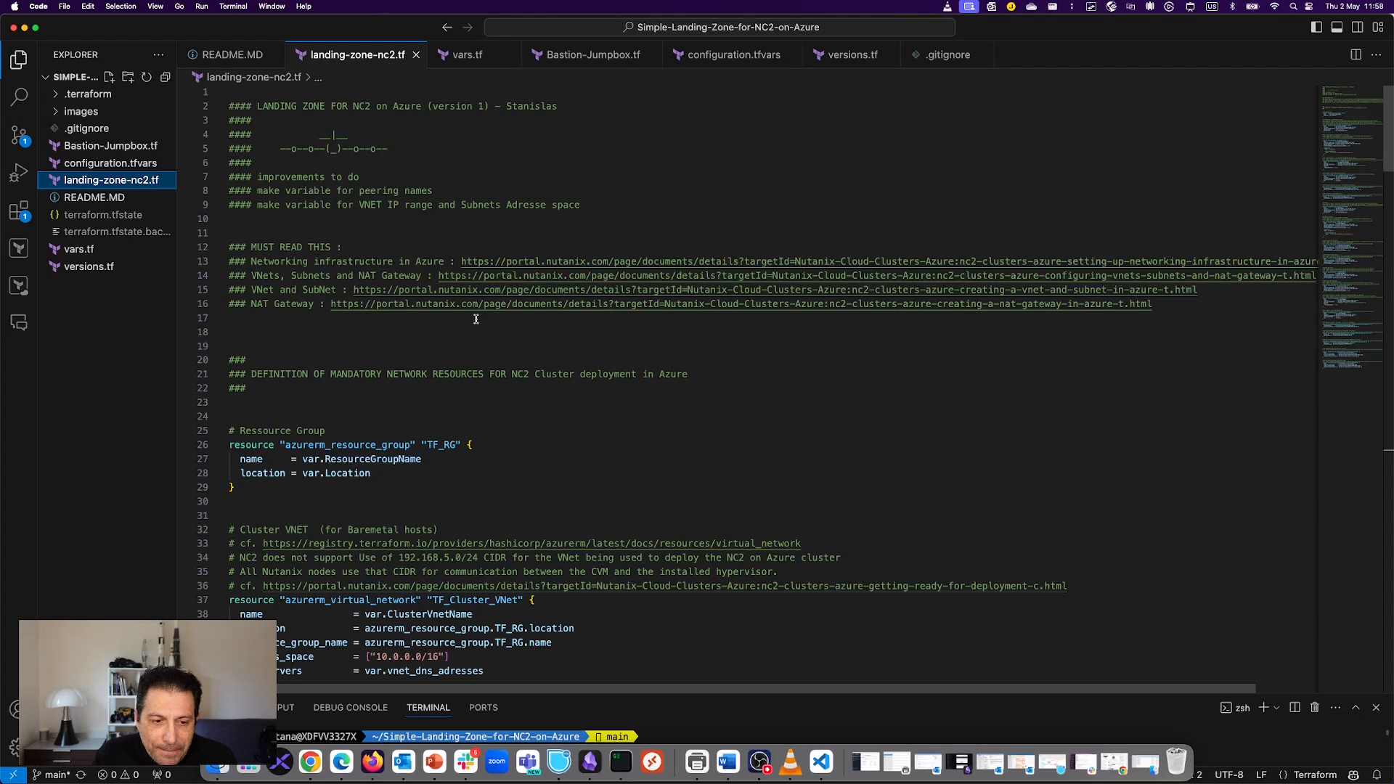
scroll(476, 319, "down", 6)
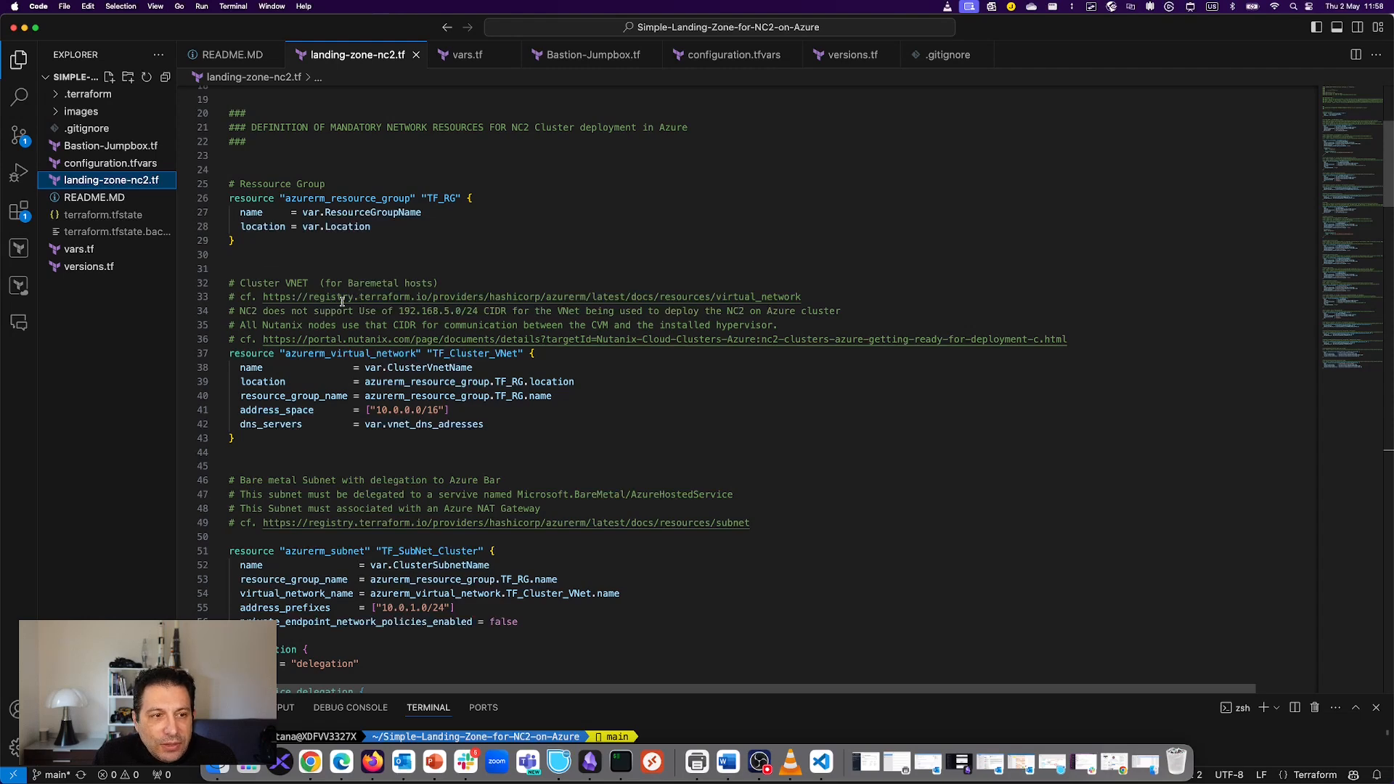
scroll(390, 369, "down", 4)
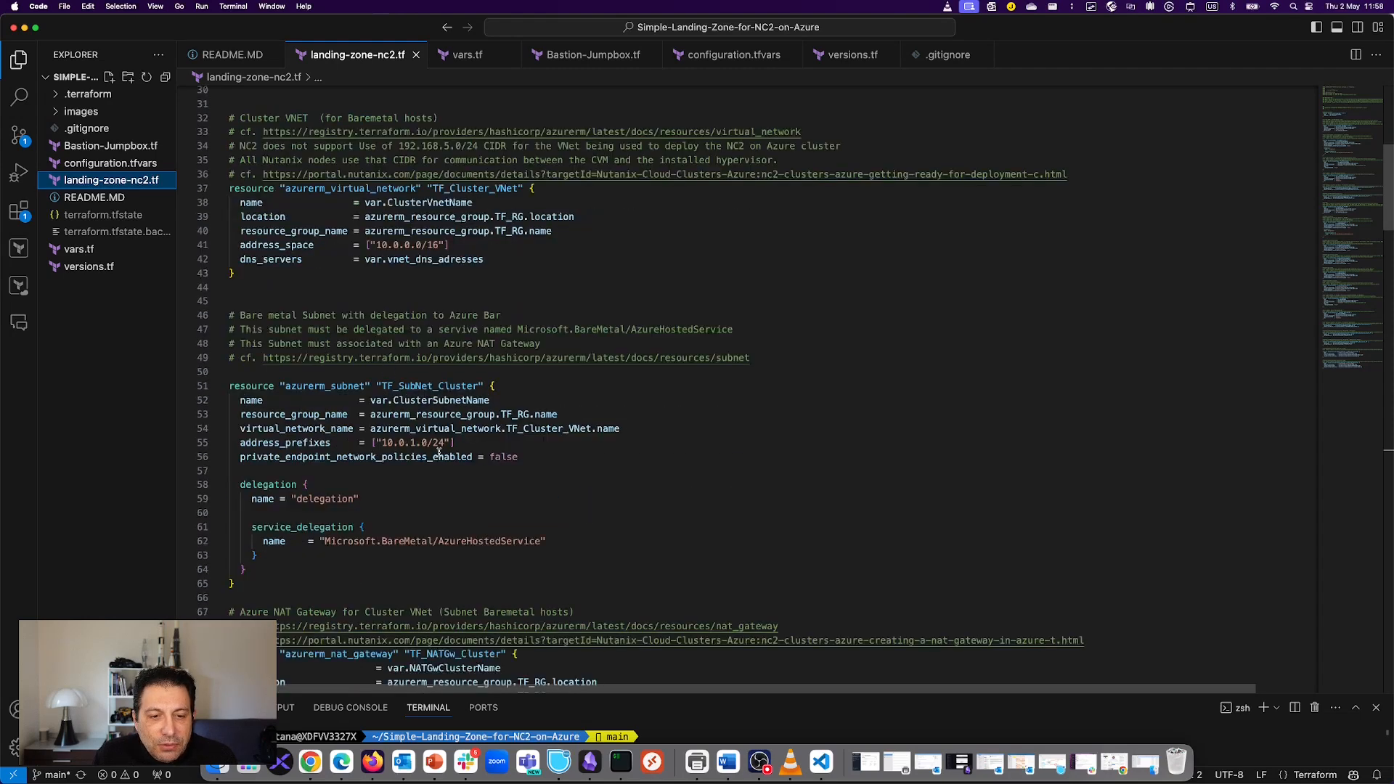
left_click_drag(459, 439, 353, 438)
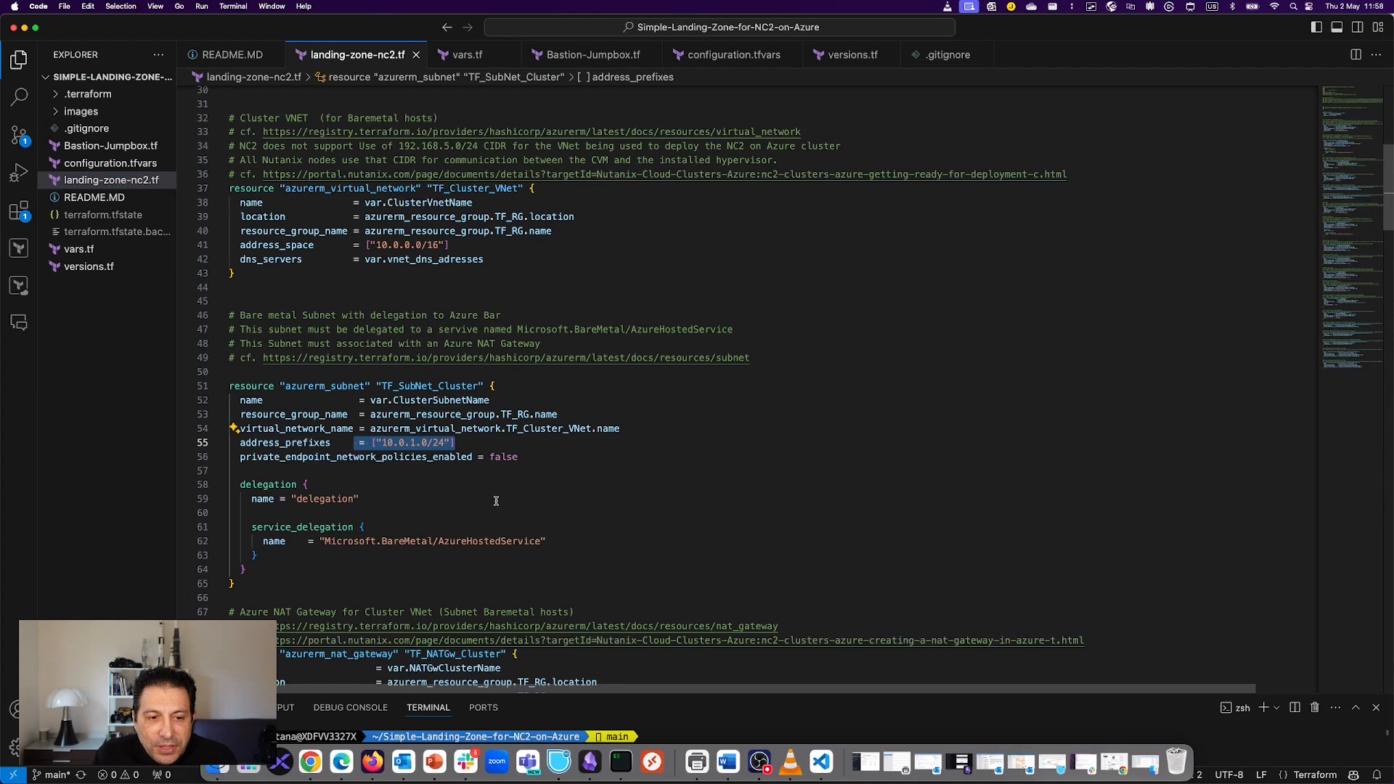
left_click(495, 501)
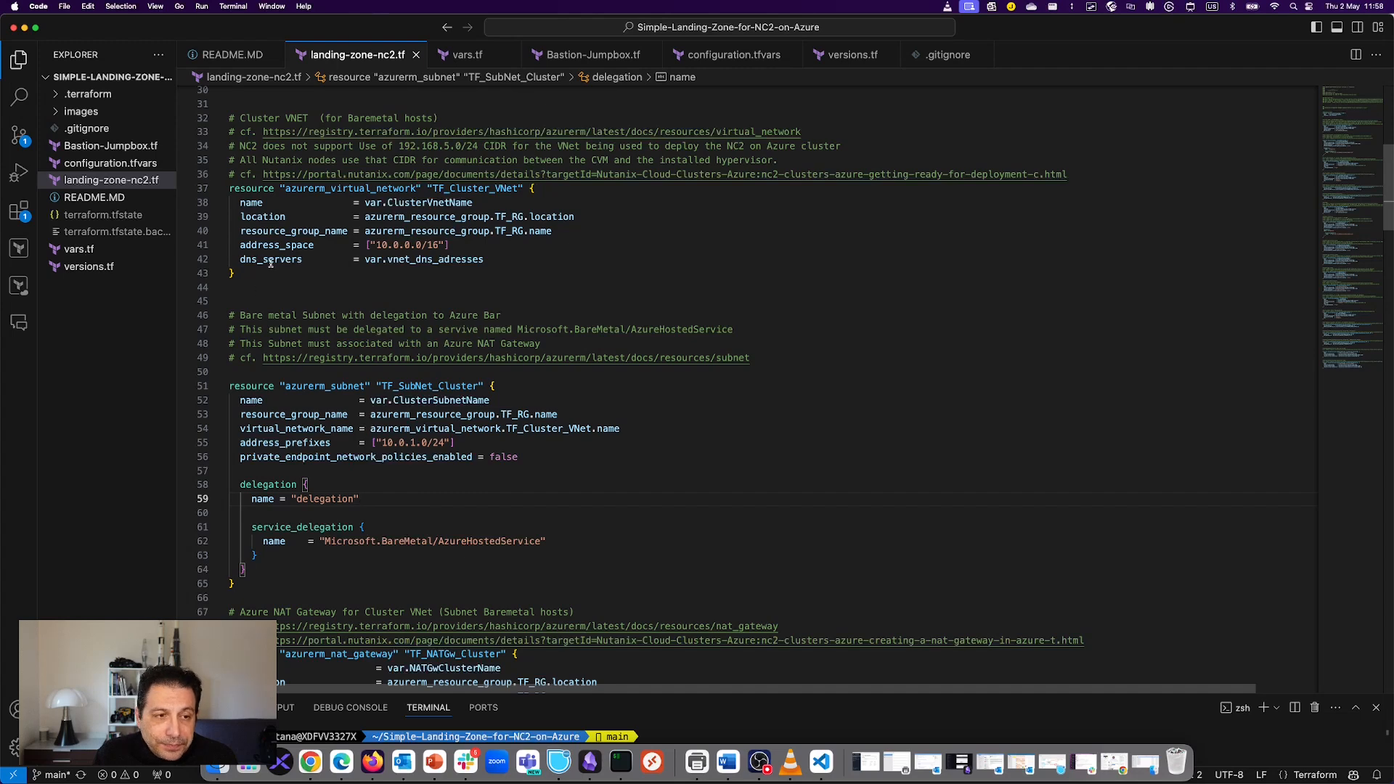
left_click(90, 147)
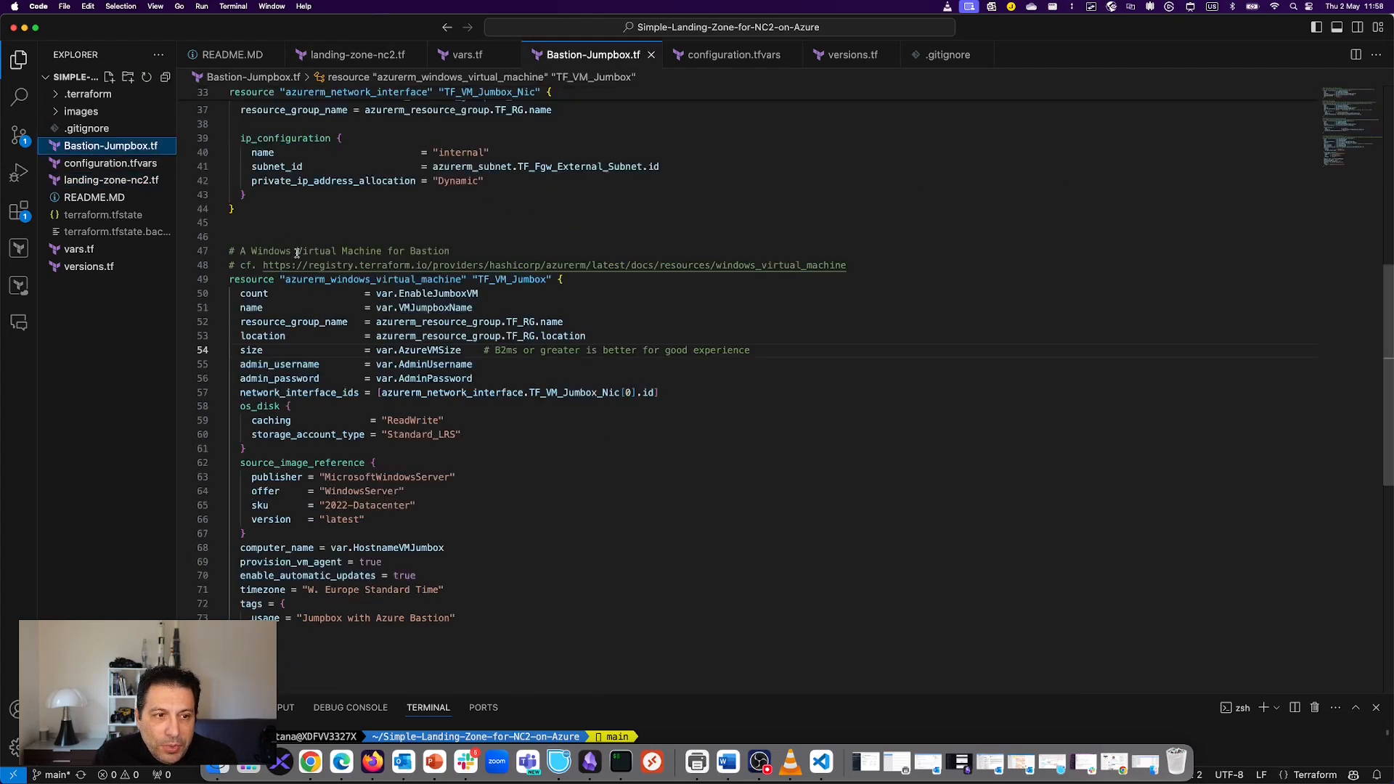
scroll(446, 443, "up", 10)
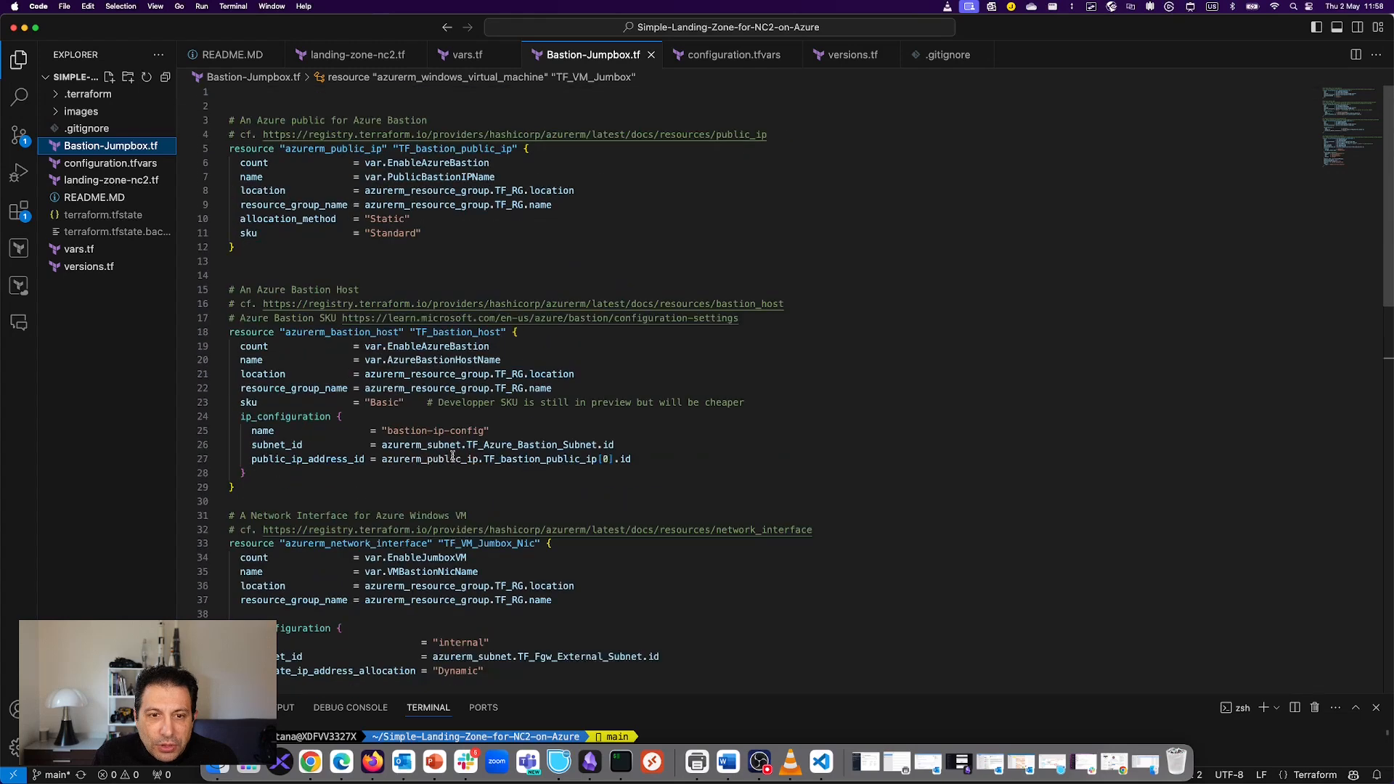
scroll(452, 456, "down", 15)
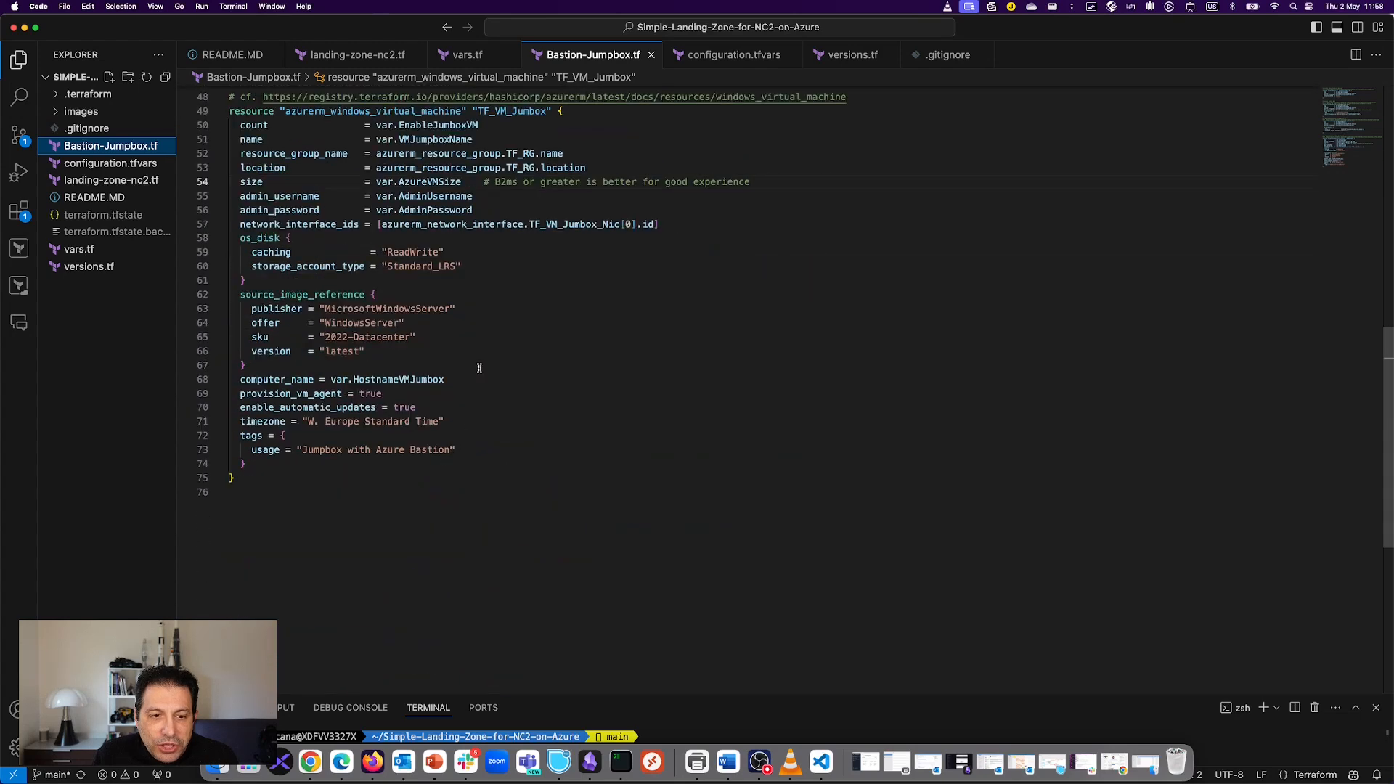
left_click_drag(324, 308, 381, 368)
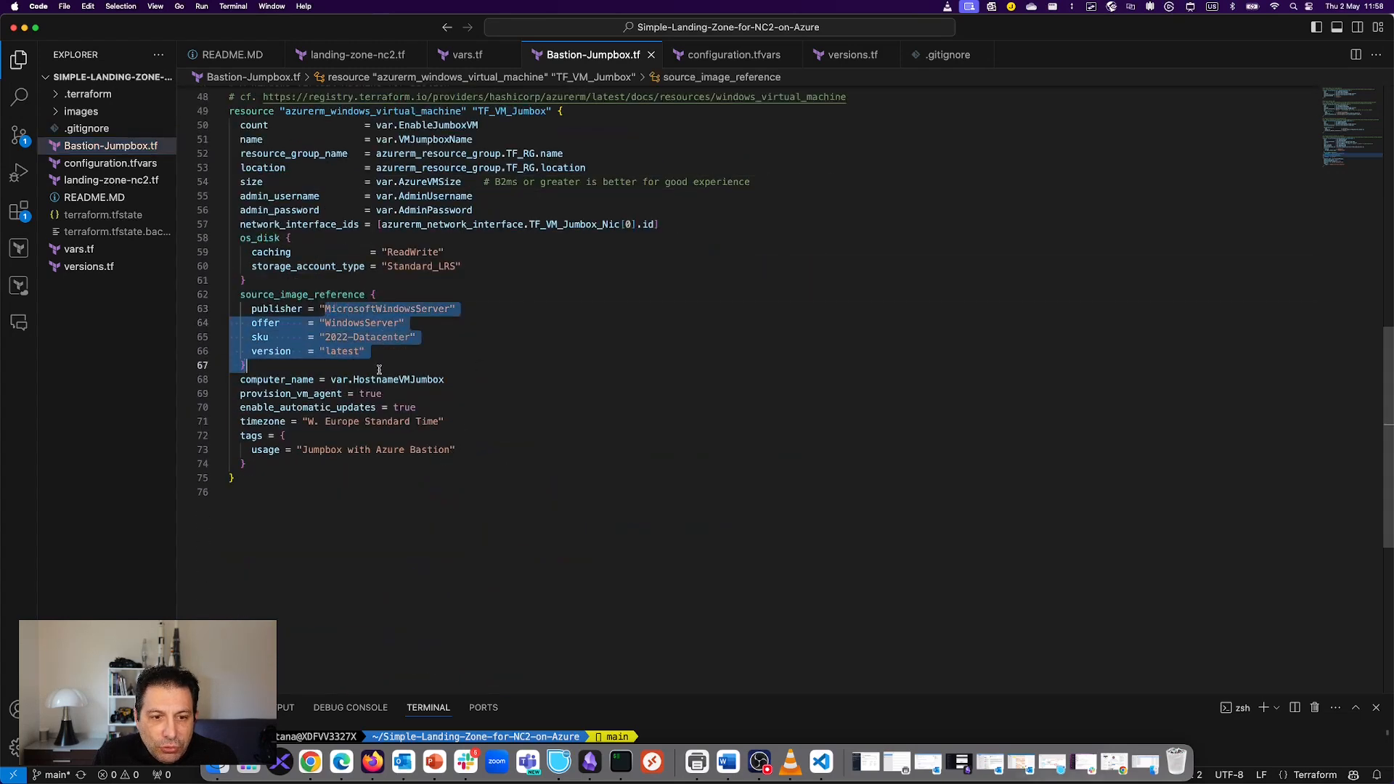
left_click(434, 355)
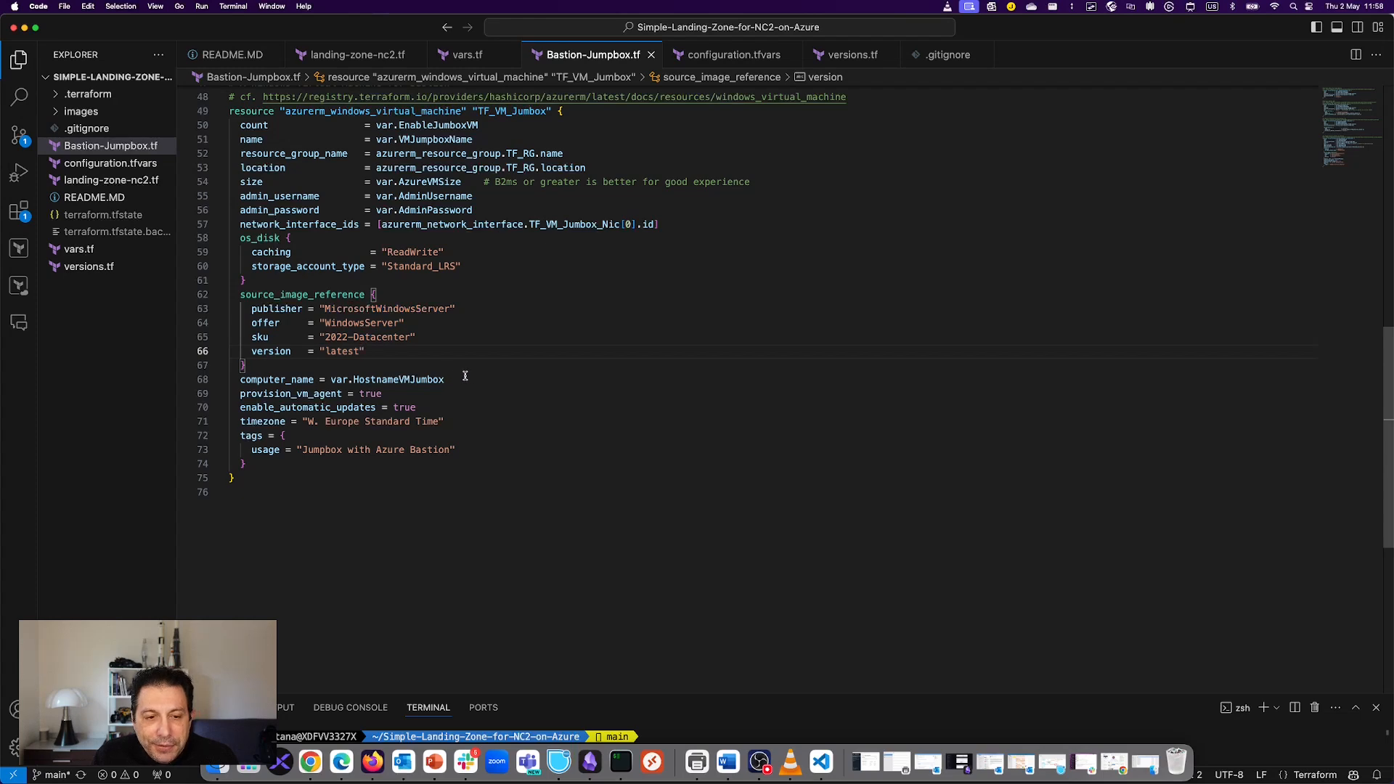
scroll(507, 372, "up", 6)
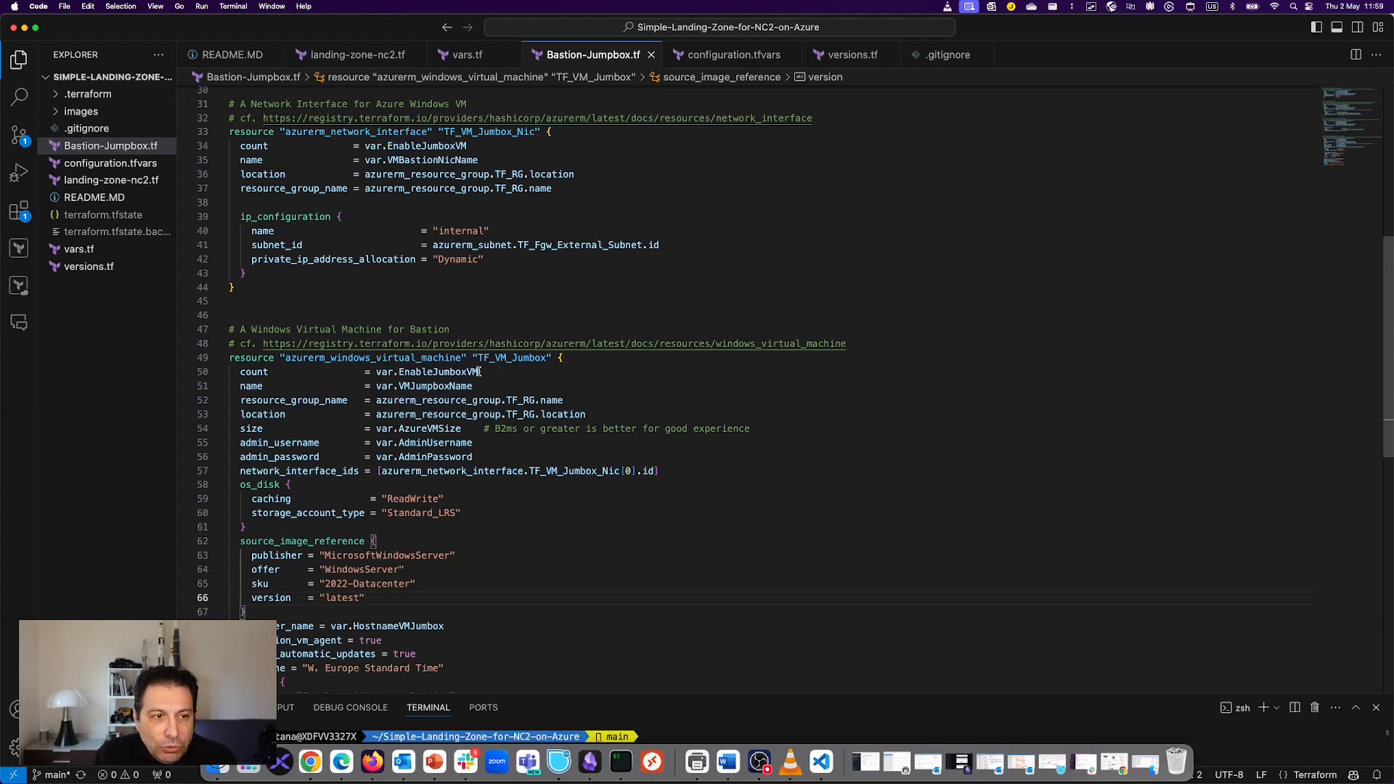
Step: Open configuration.tfvars and review its variable definitions and admin password value
left_click(110, 163)
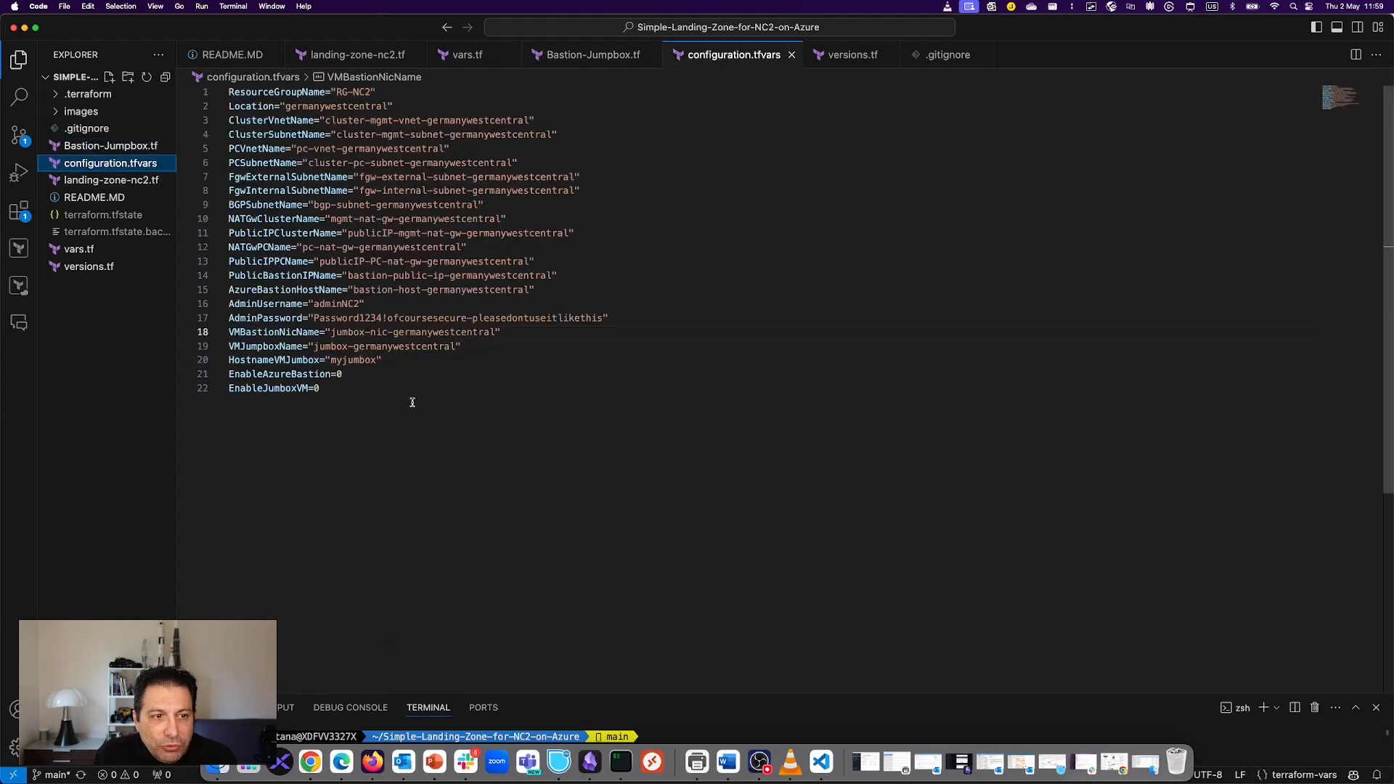
left_click_drag(398, 389, 268, 120)
left_click(657, 274)
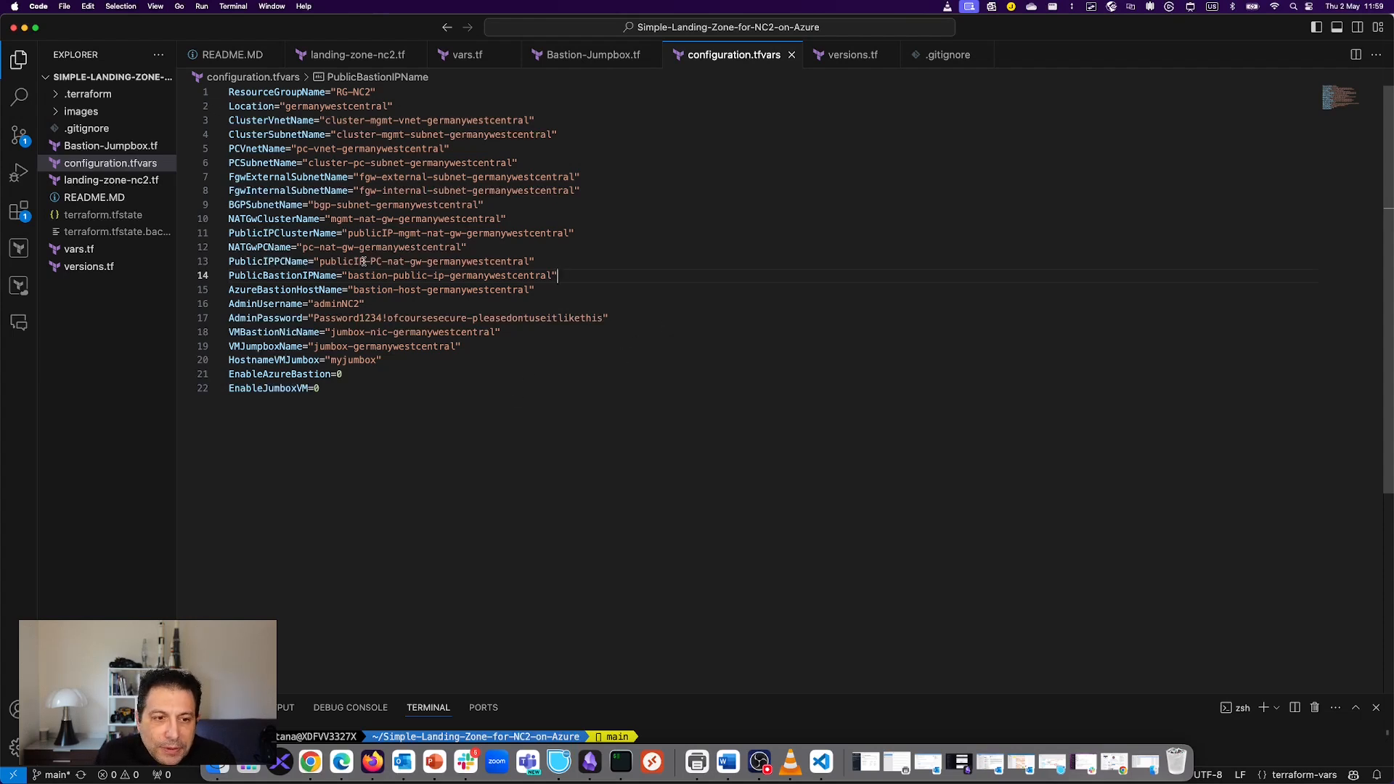
mouse_move(313, 318)
left_mouse_down()
mouse_move(616, 323)
mouse_move(305, 303)
mouse_move(312, 312)
left_mouse_up()
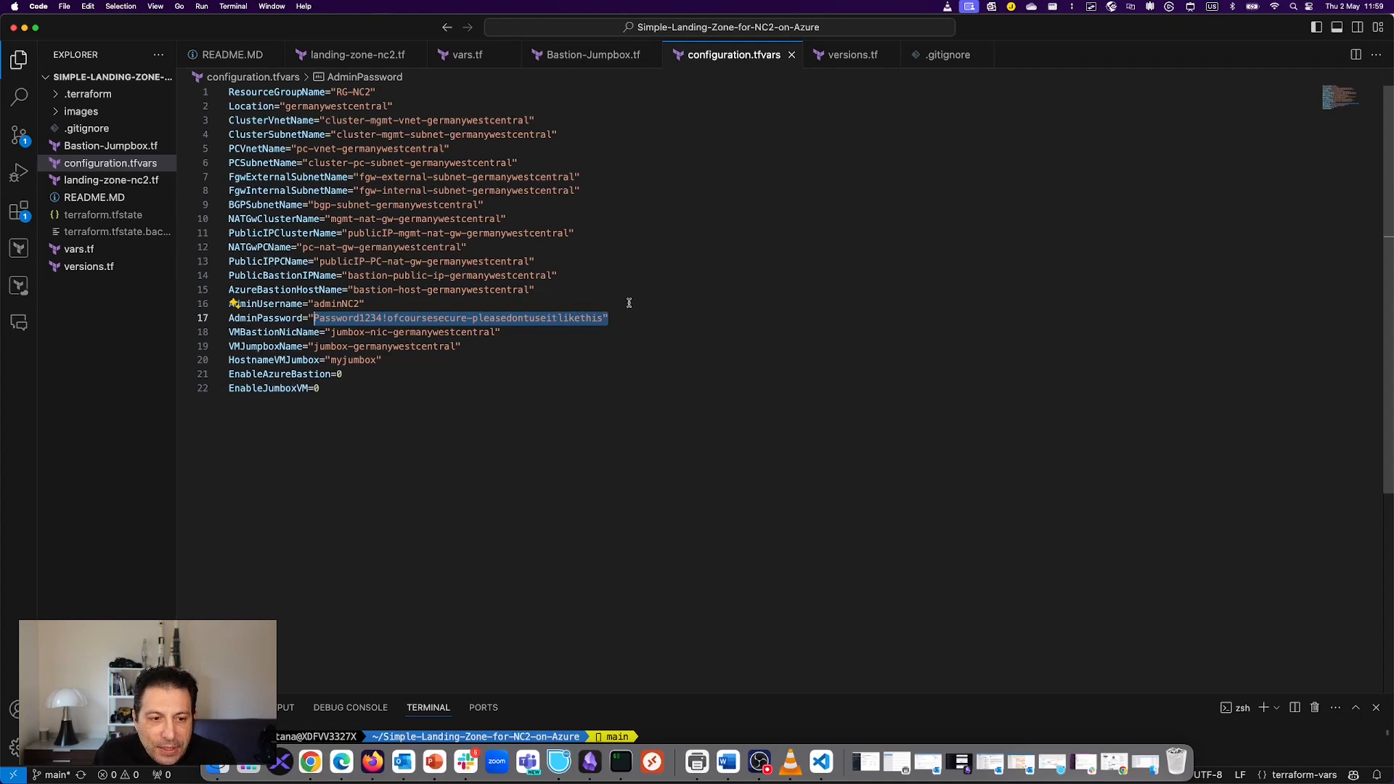
left_click(360, 376)
Step: Highlight the EnableAzureBastion=0 and EnableJumboxVM=0 flags and the myjumbox hostname
left_click(331, 389)
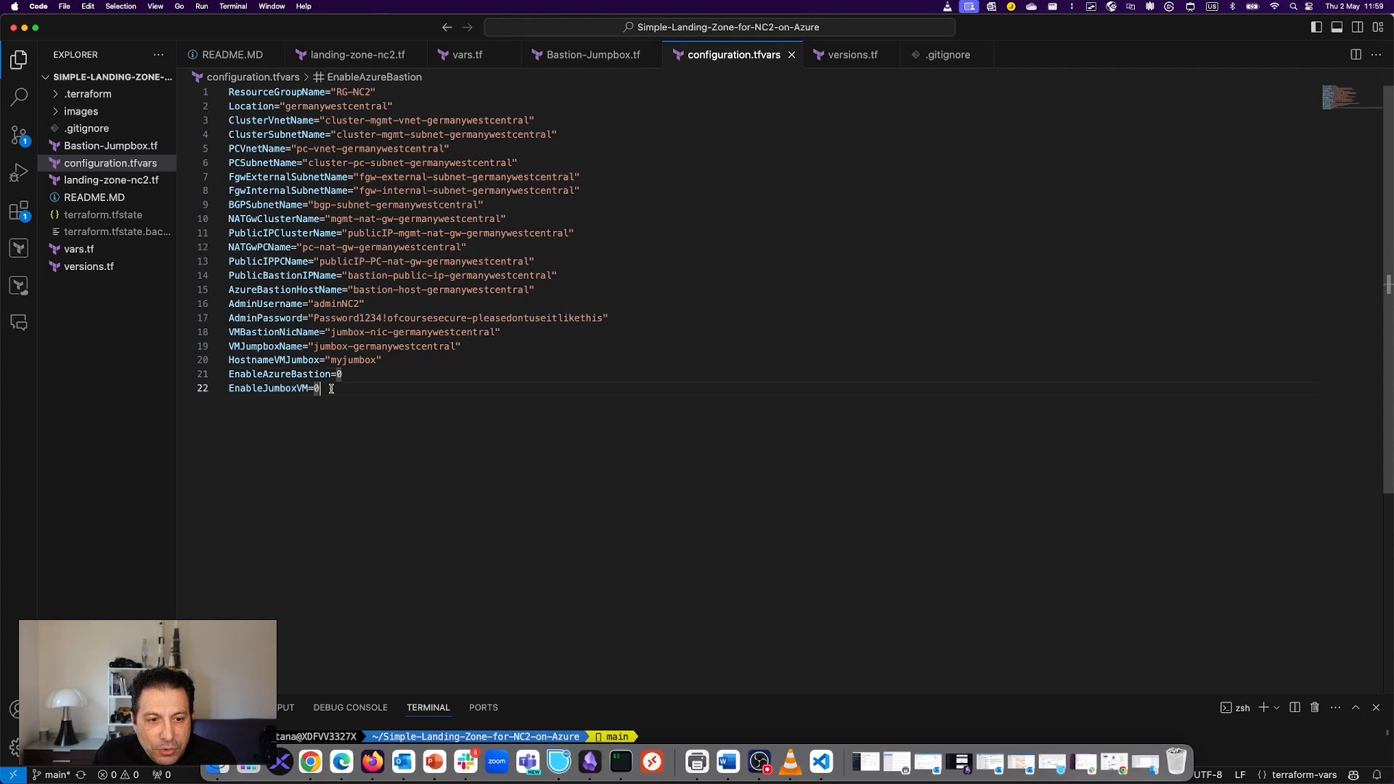
left_click(353, 377)
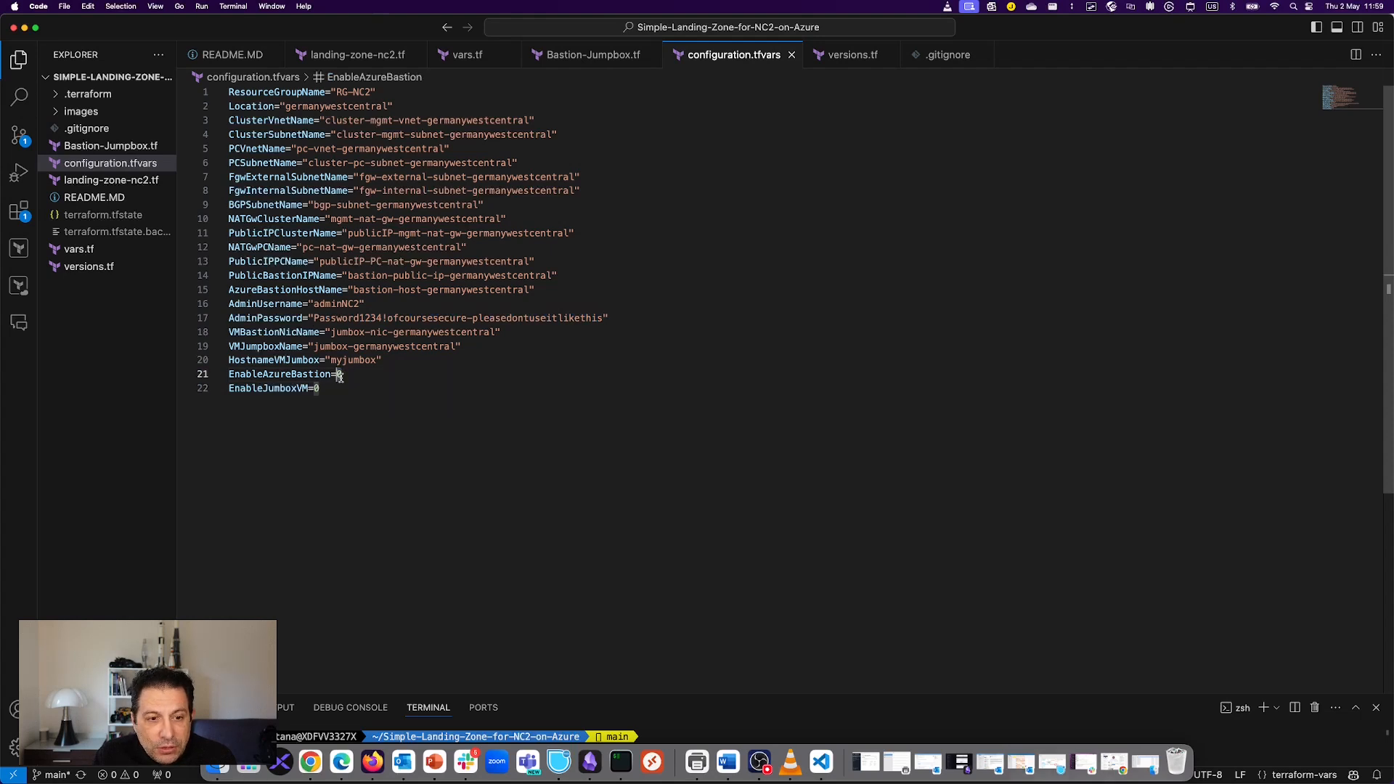
left_click_drag(320, 389, 230, 373)
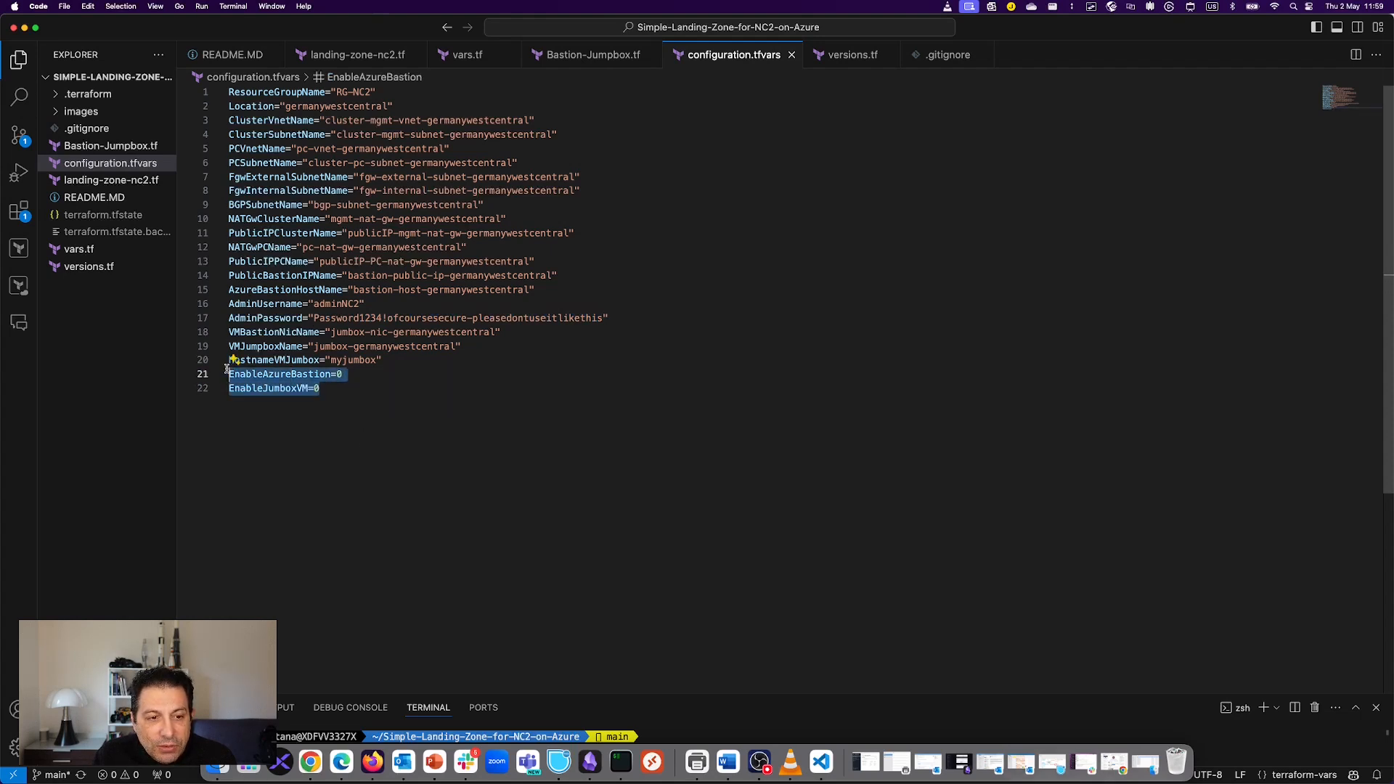
left_click(386, 438)
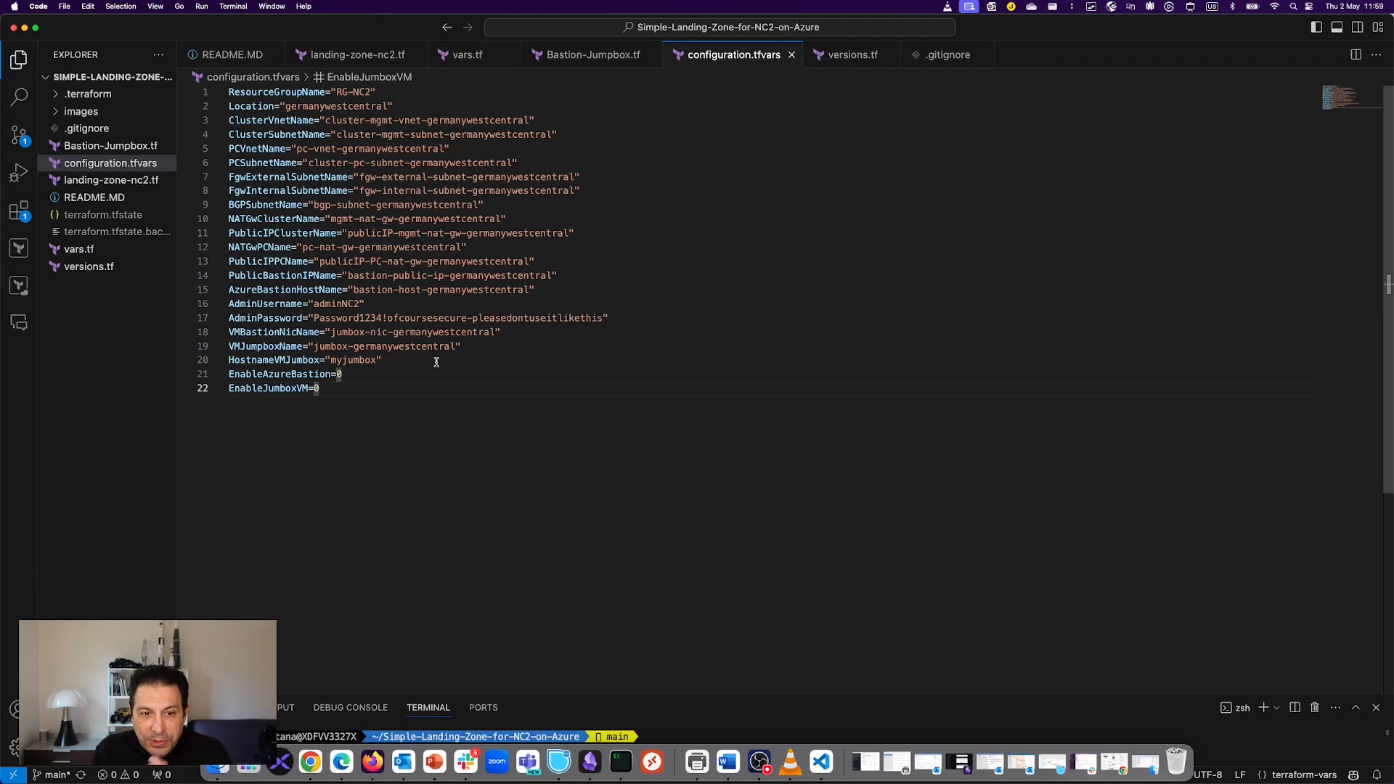
double_click(355, 360)
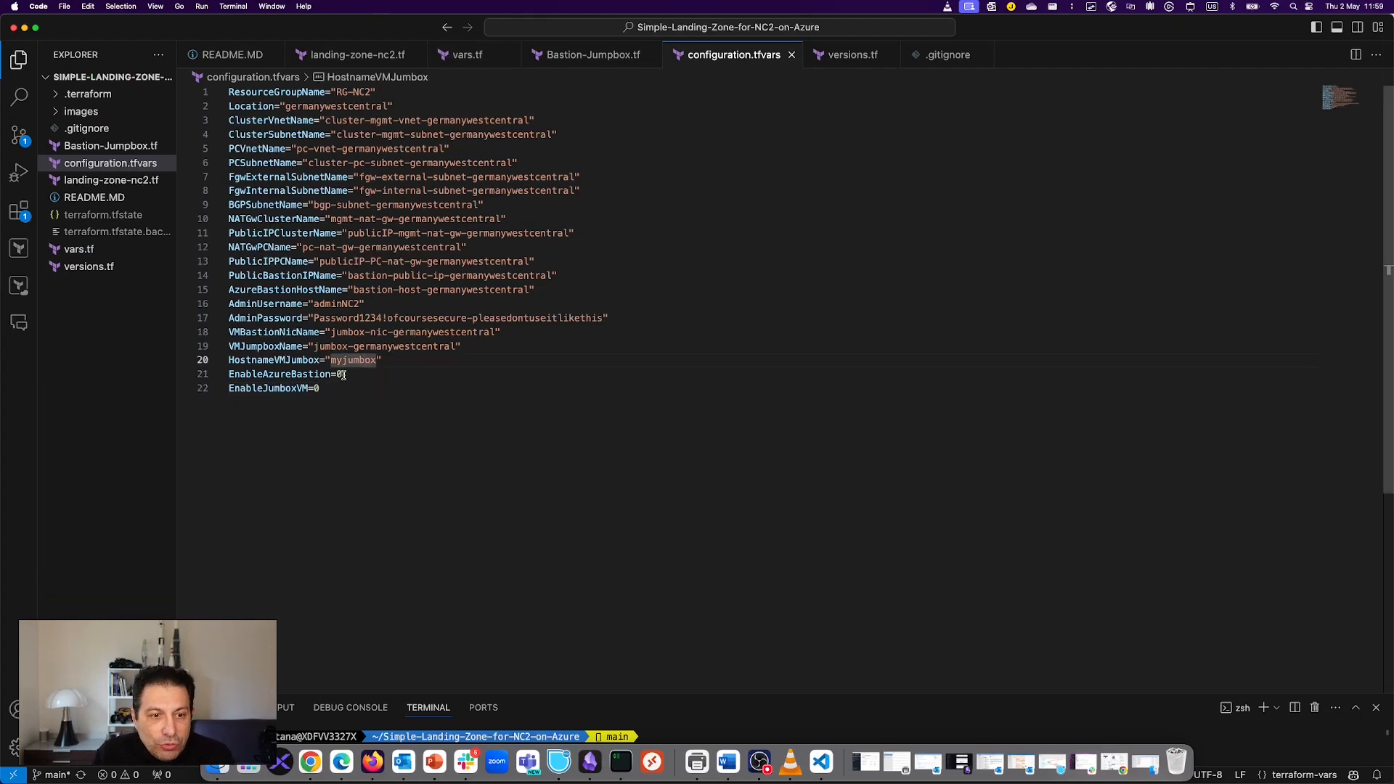
Step: Minimize VS Code and run terraform init in the project folder
left_click(25, 28)
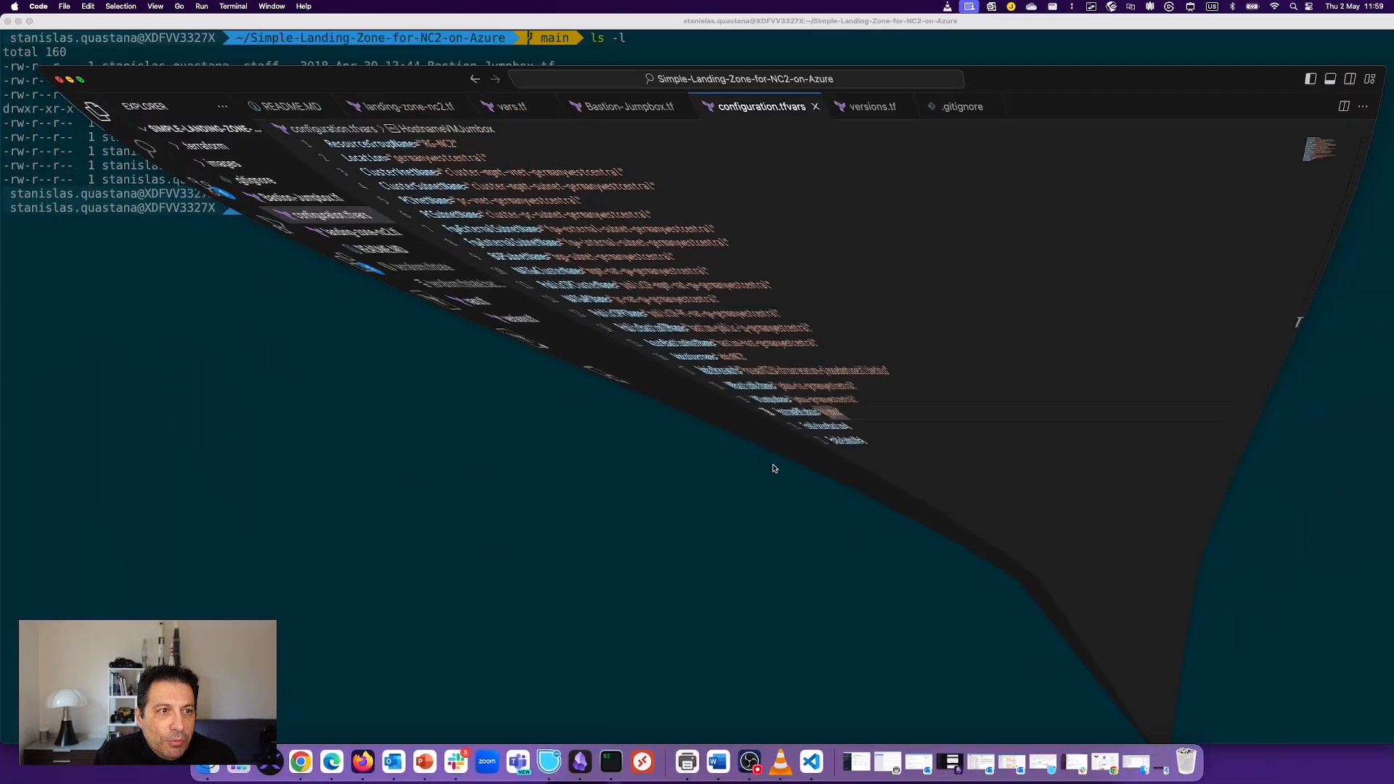
type("terrafor")
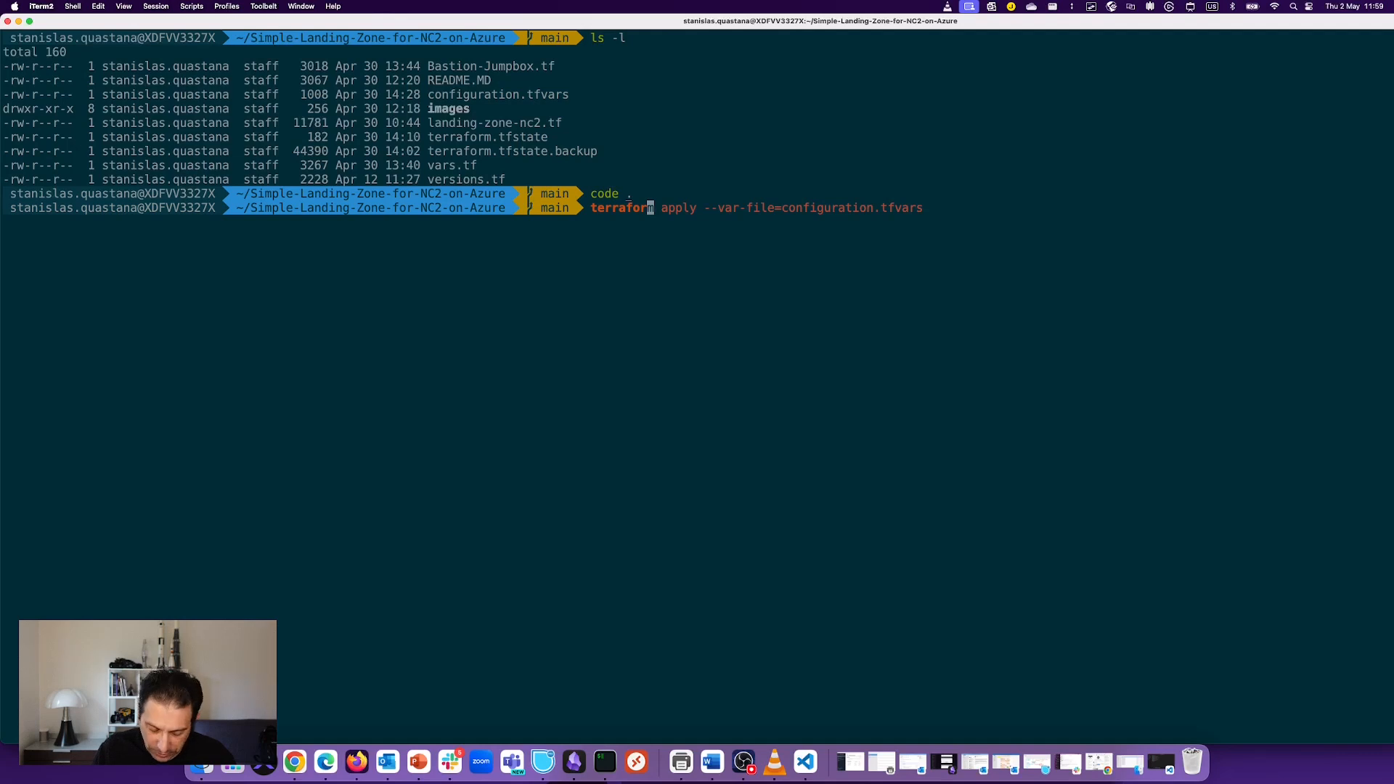
type("m init")
key("Return")
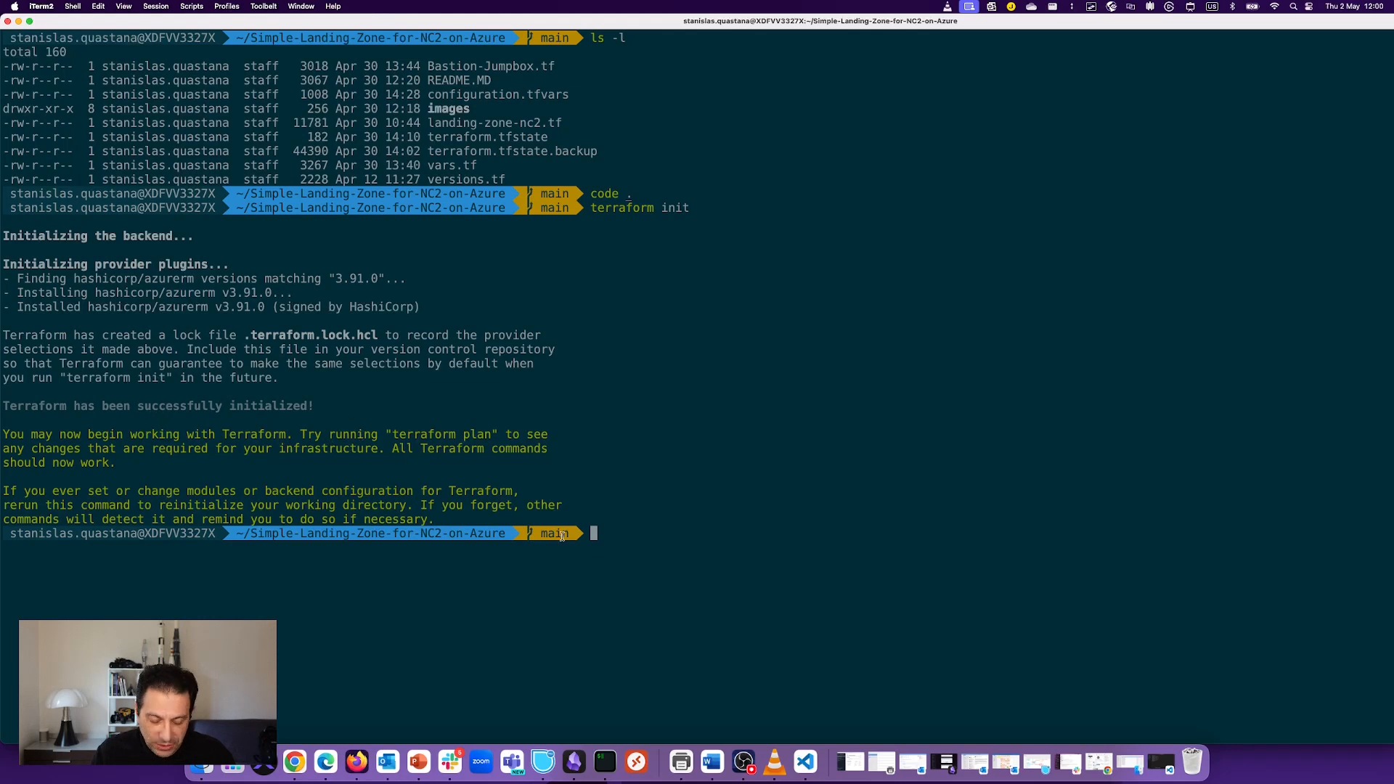
Step: Clear the terminal and begin typing the terraform apply command
type("clear")
key("Return")
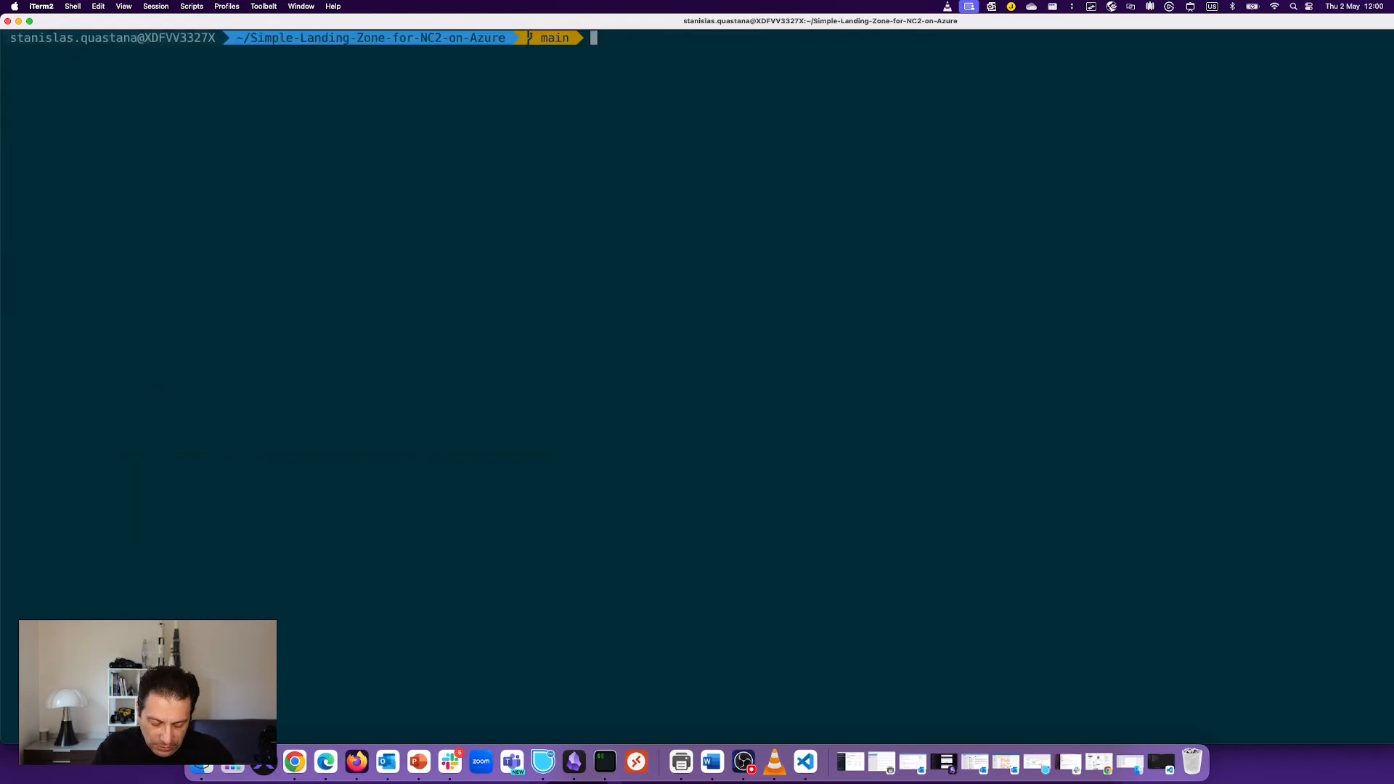
type("terrafo")
type("rm ")
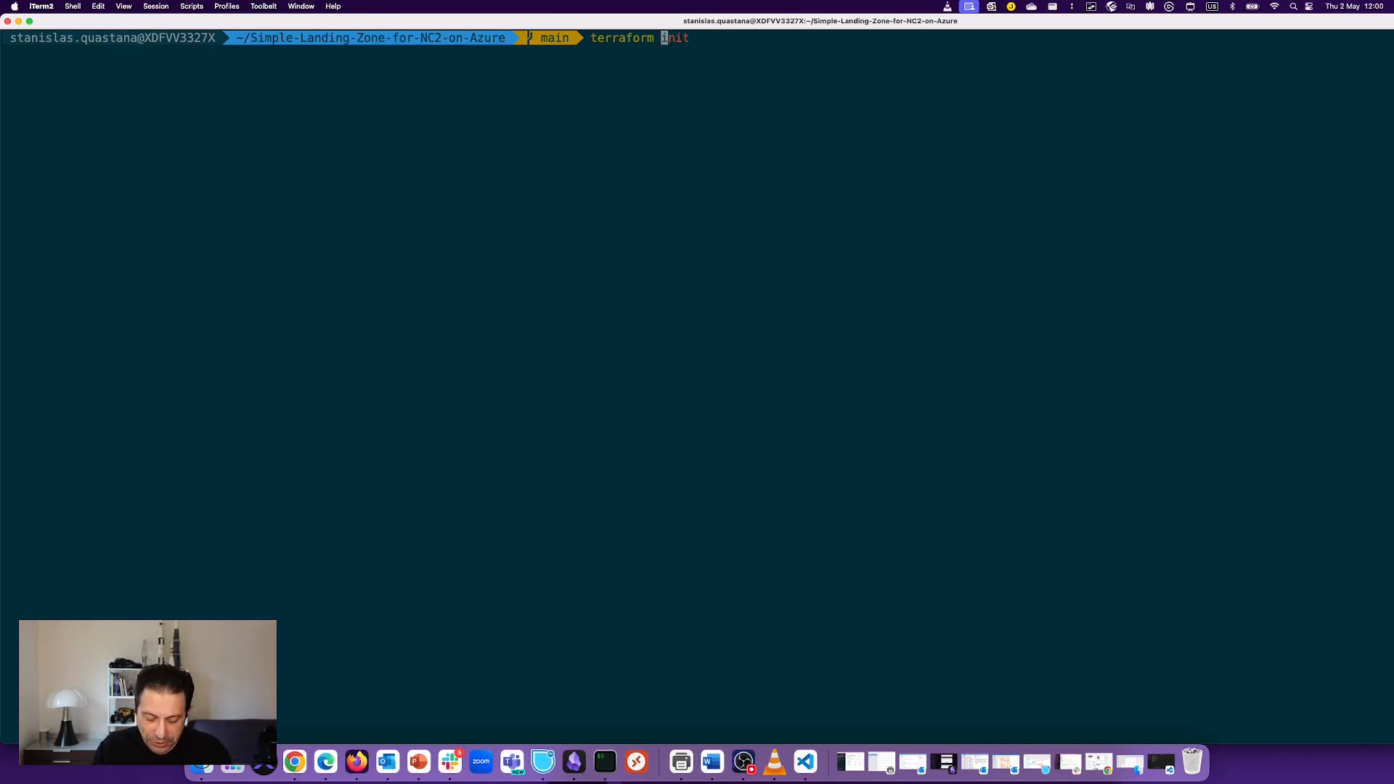
type("ap")
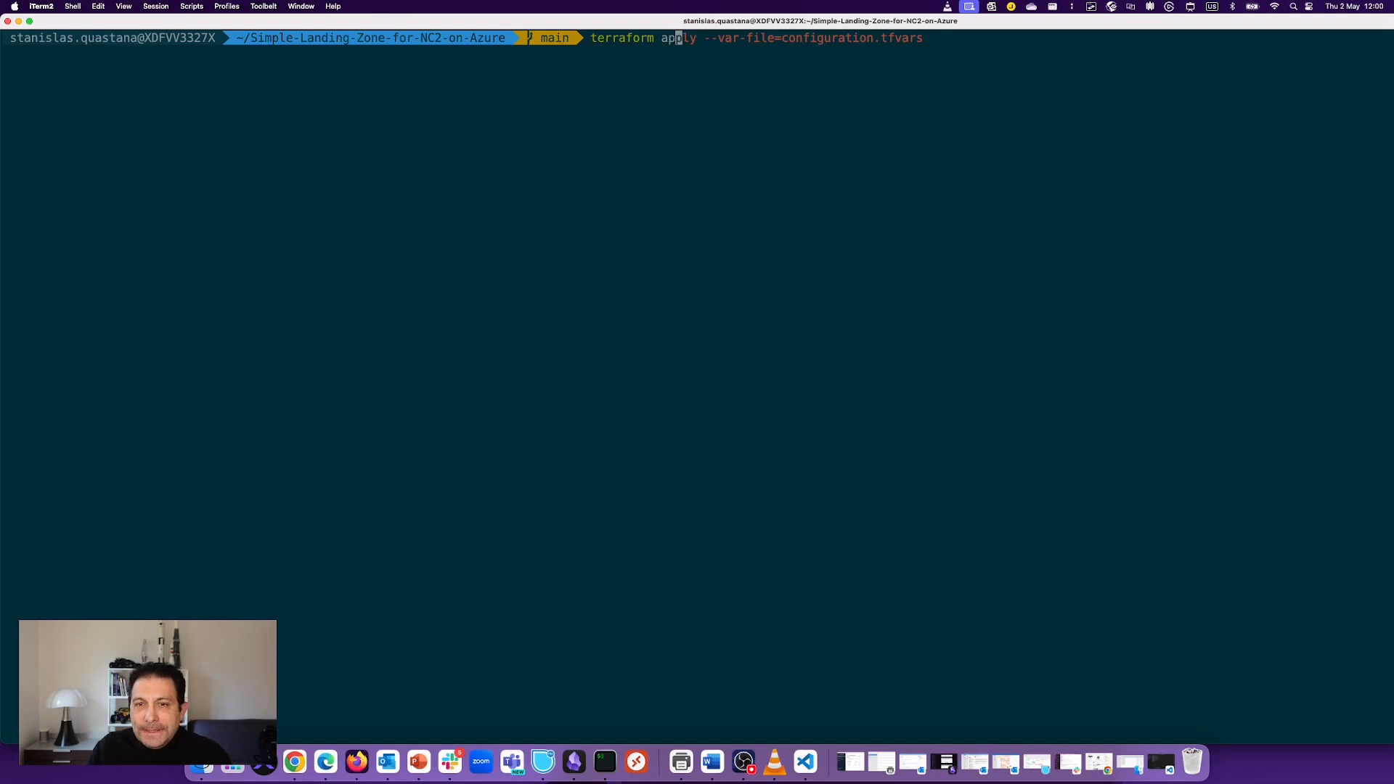
Step: Run terraform apply --var-file=configuration.tfvars, checking Azure resource groups while the plan loads
key("Right")
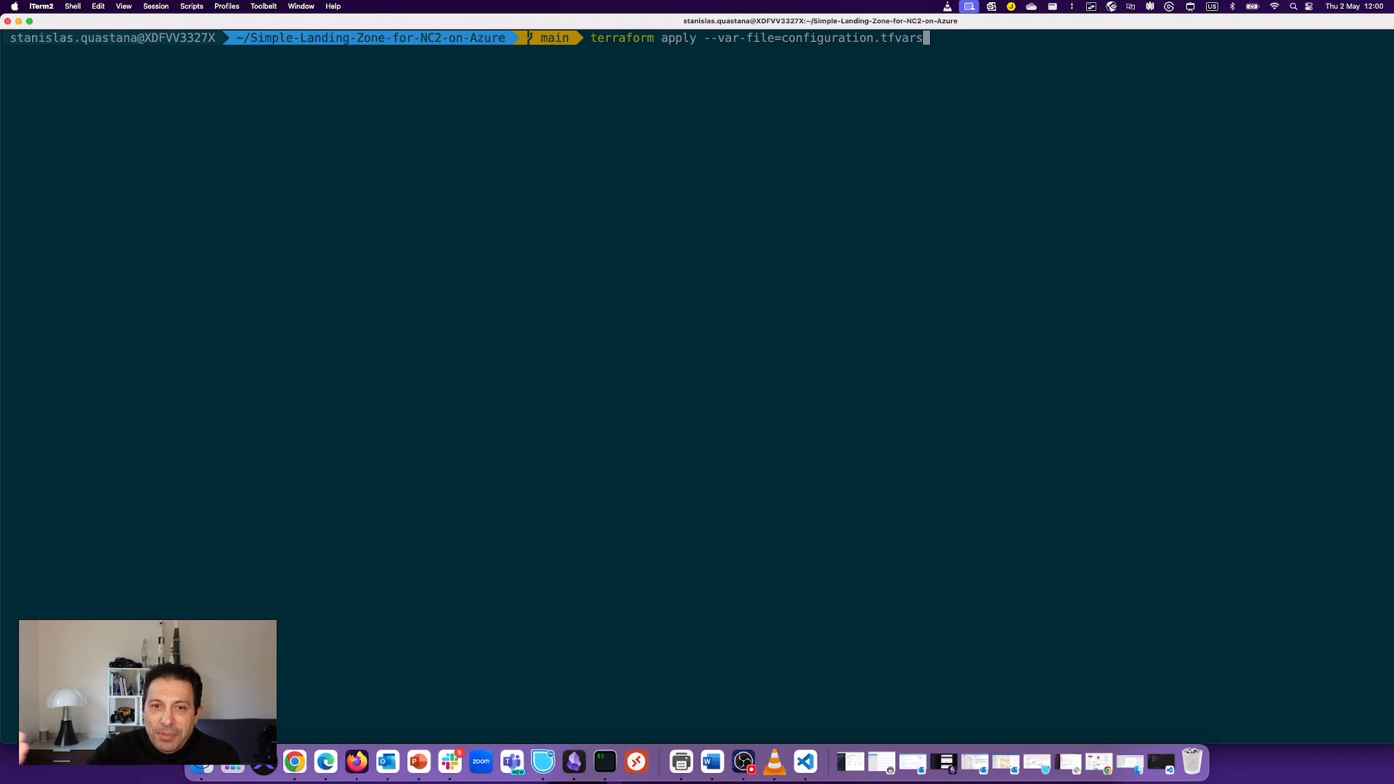
key("Return")
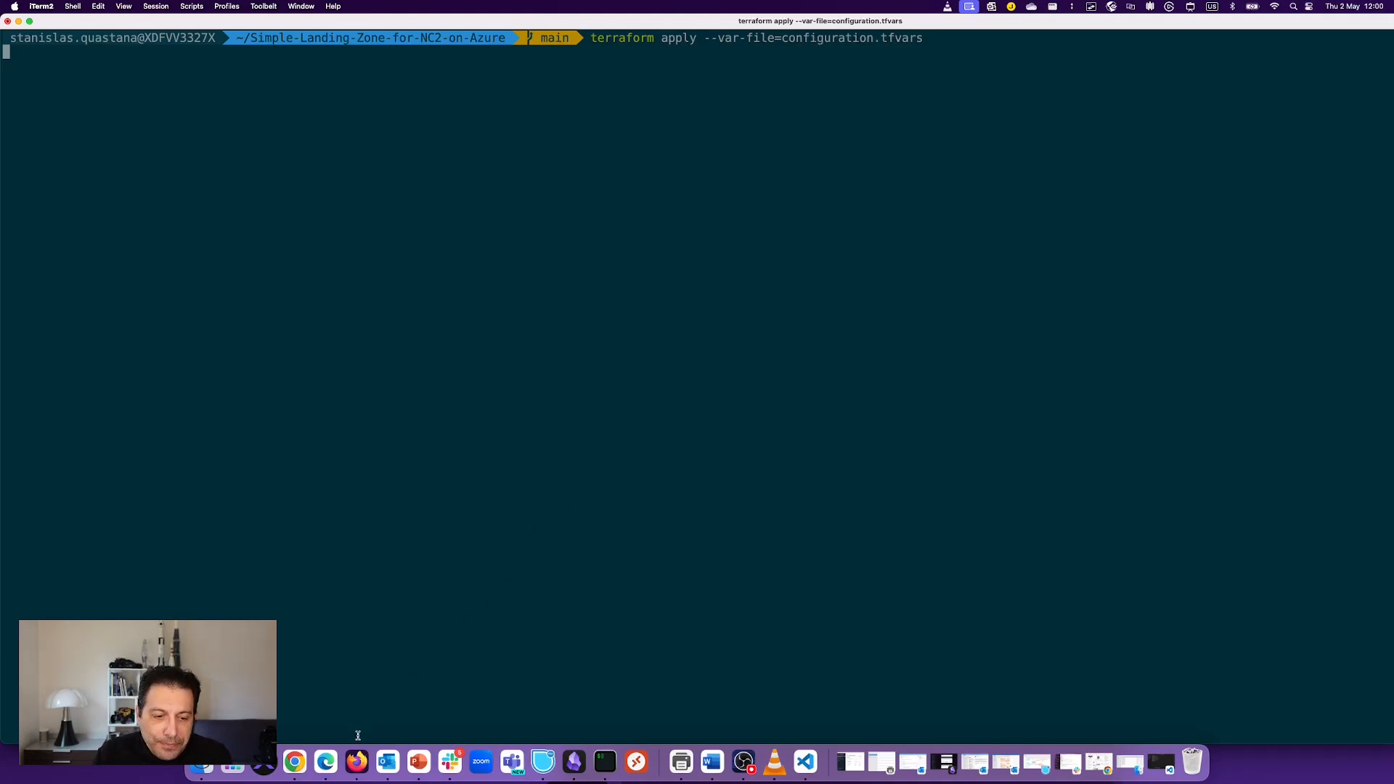
left_click(327, 763)
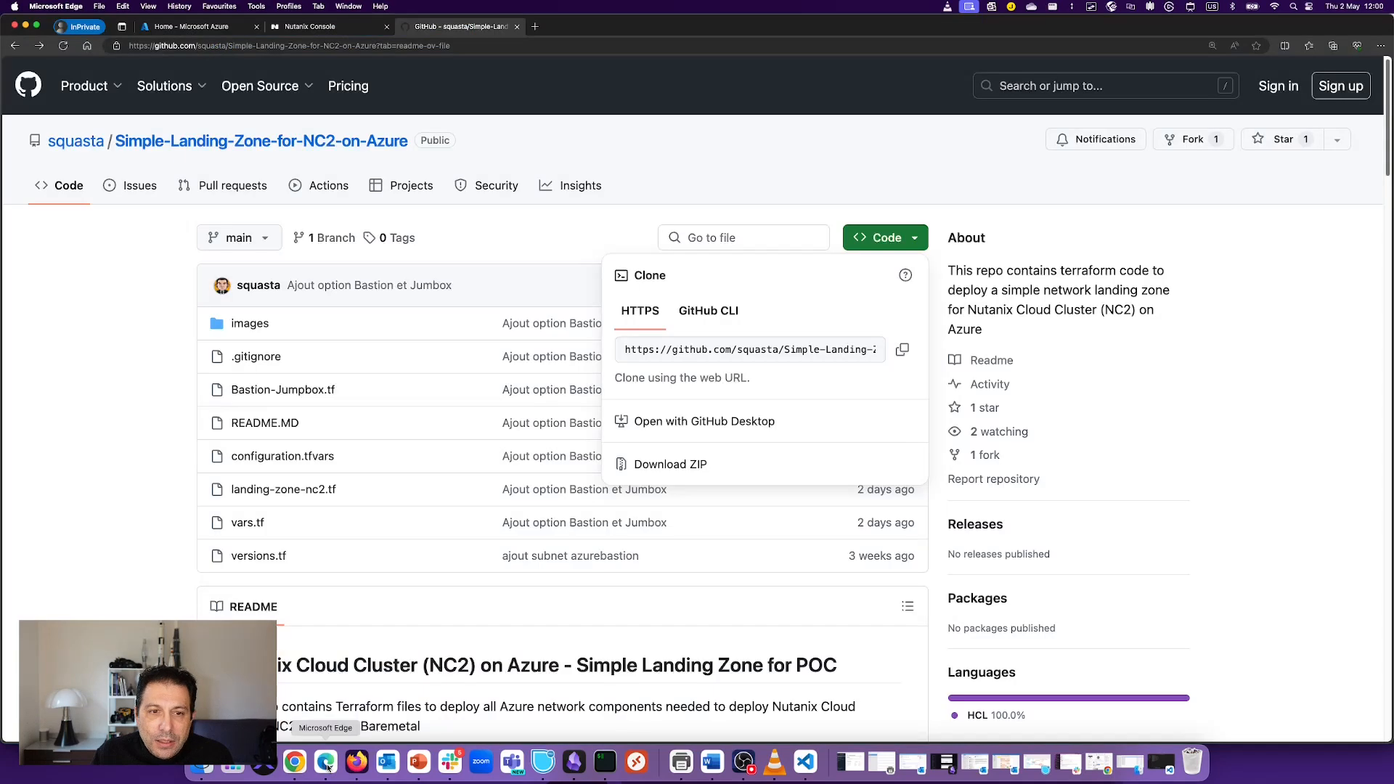
left_click(190, 26)
left_click(383, 183)
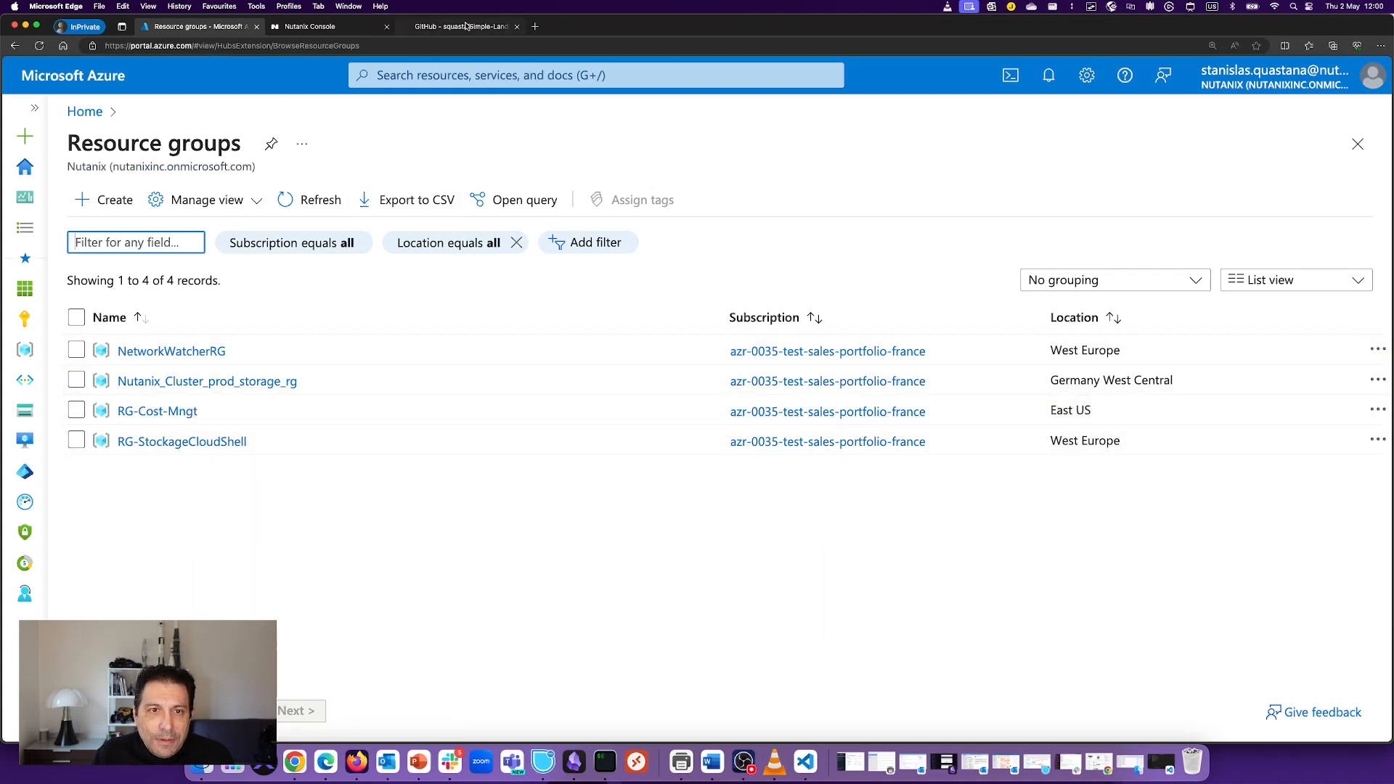
left_click(467, 26)
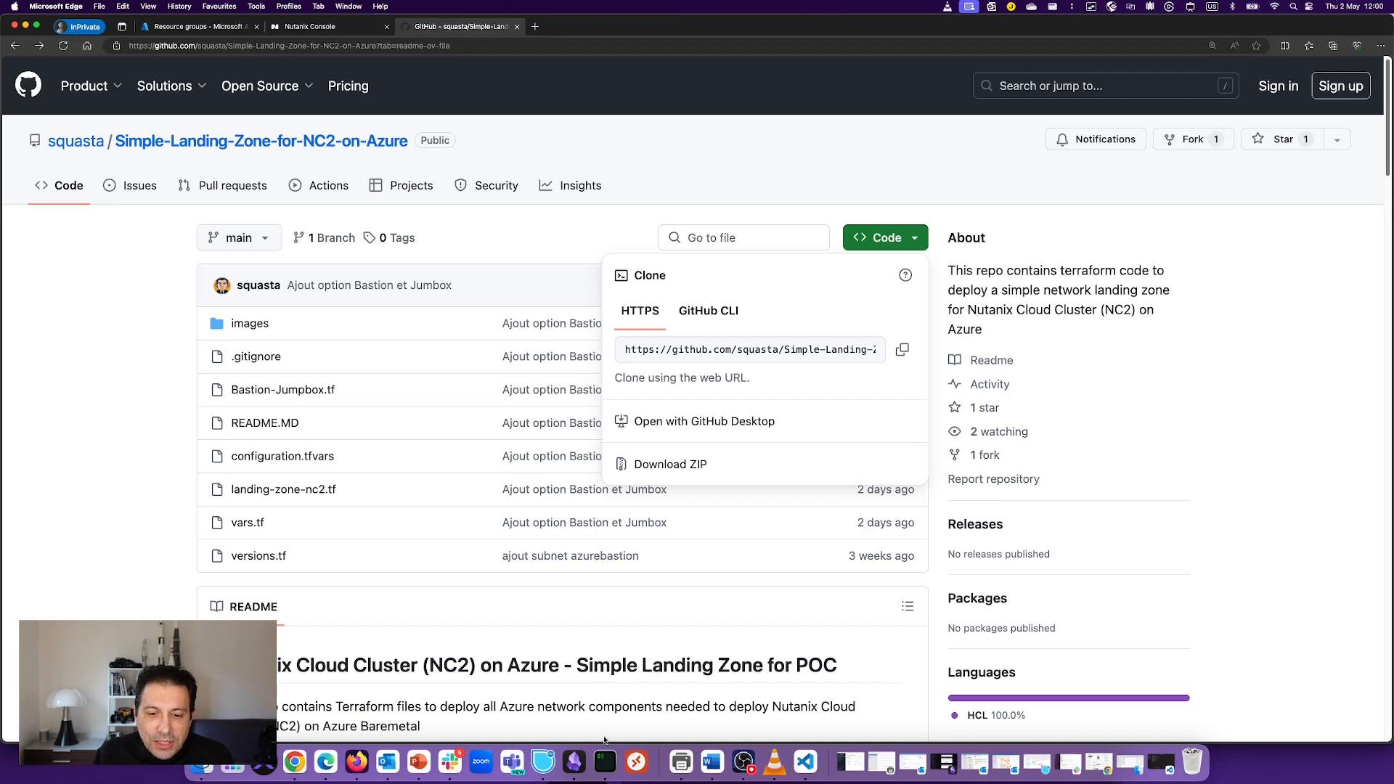
left_click(607, 760)
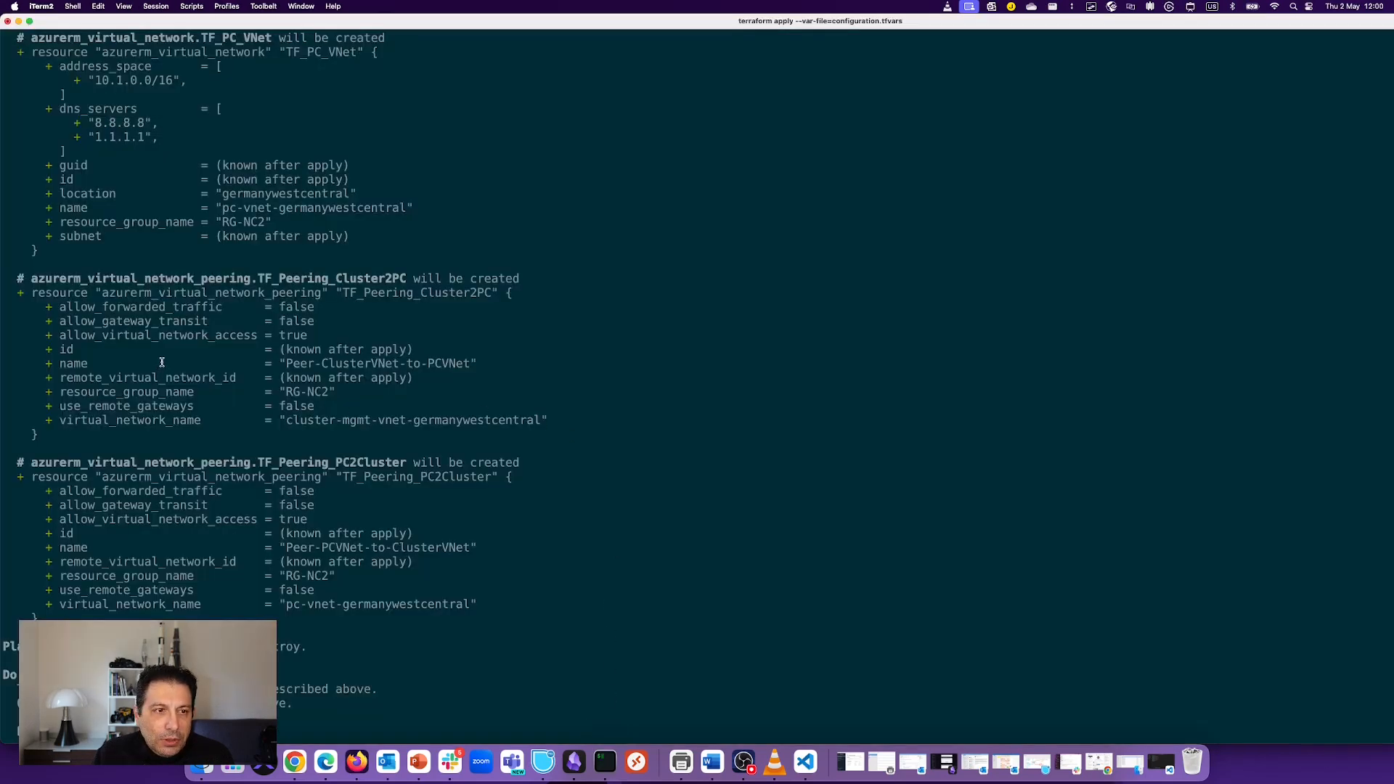
Step: Scroll through the terraform plan output to review the 20 resources to add
scroll(166, 357, "up", 8)
scroll(170, 204, "down", 8)
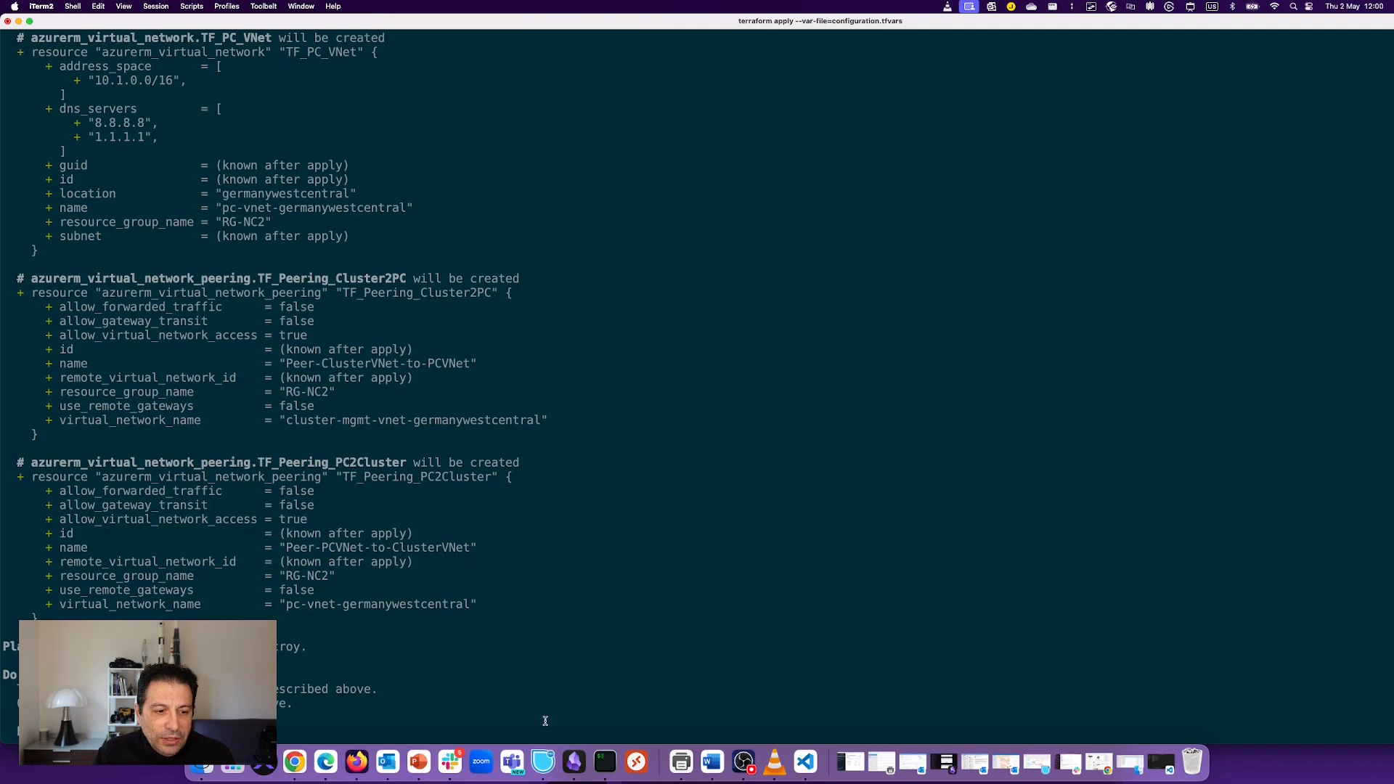
scroll(267, 384, "down", 1)
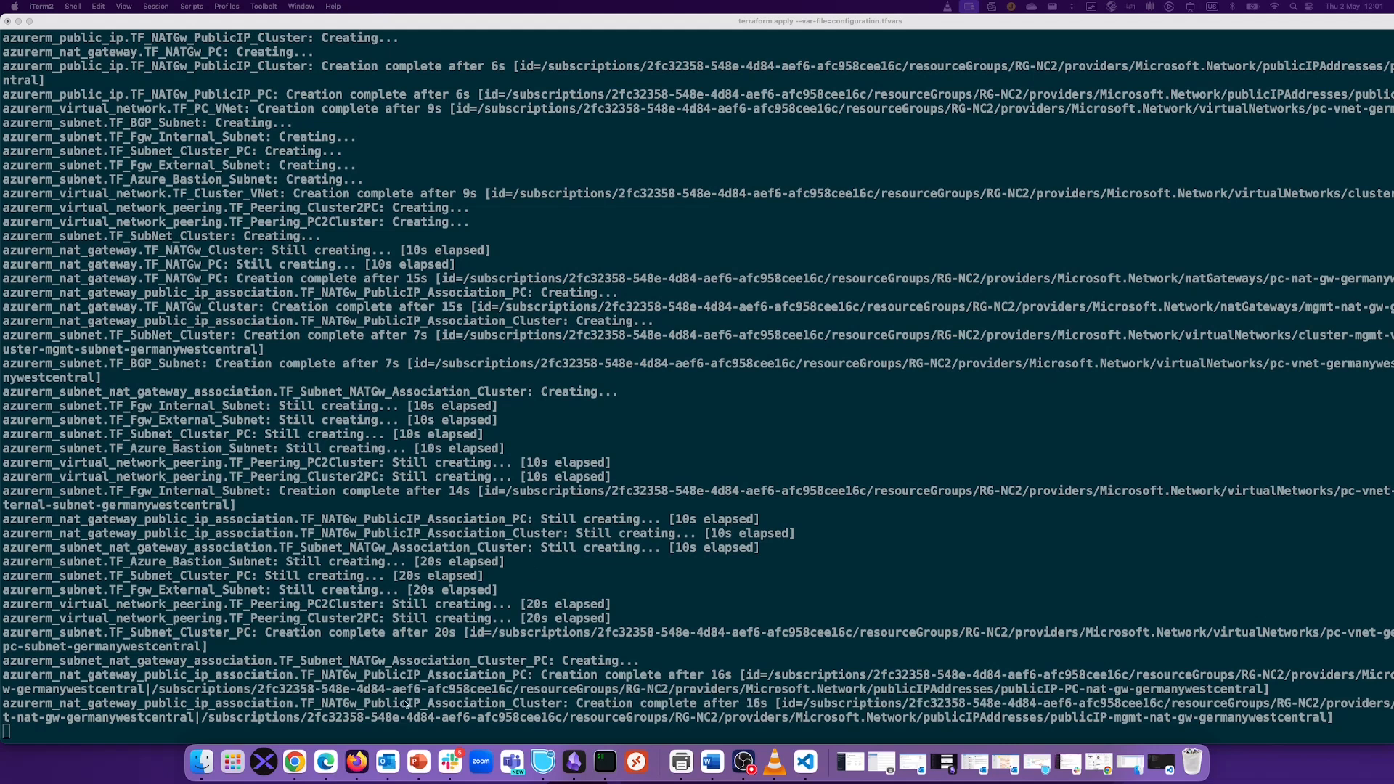
Step: Refresh the Azure resource groups and confirm terraform apply completed with 20 resources added
left_click(325, 762)
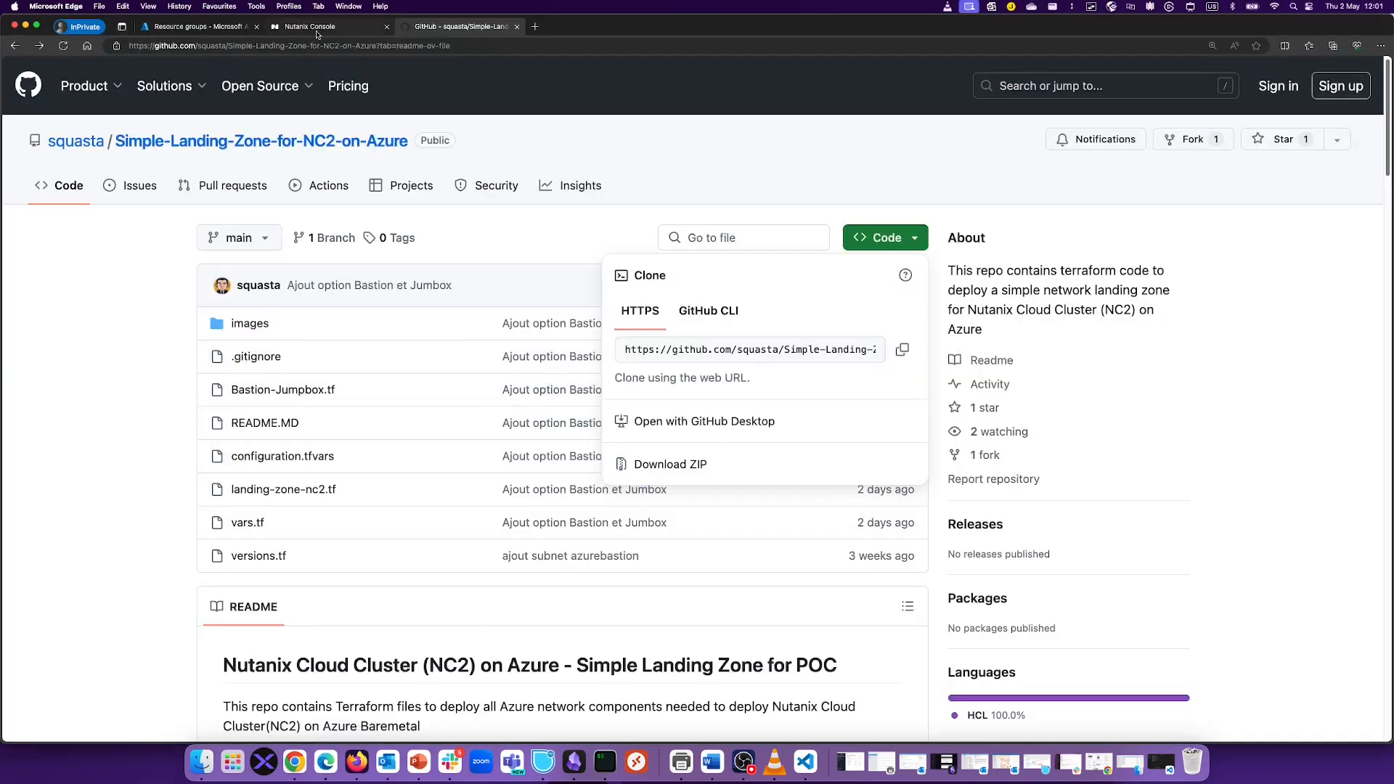
left_click(142, 27)
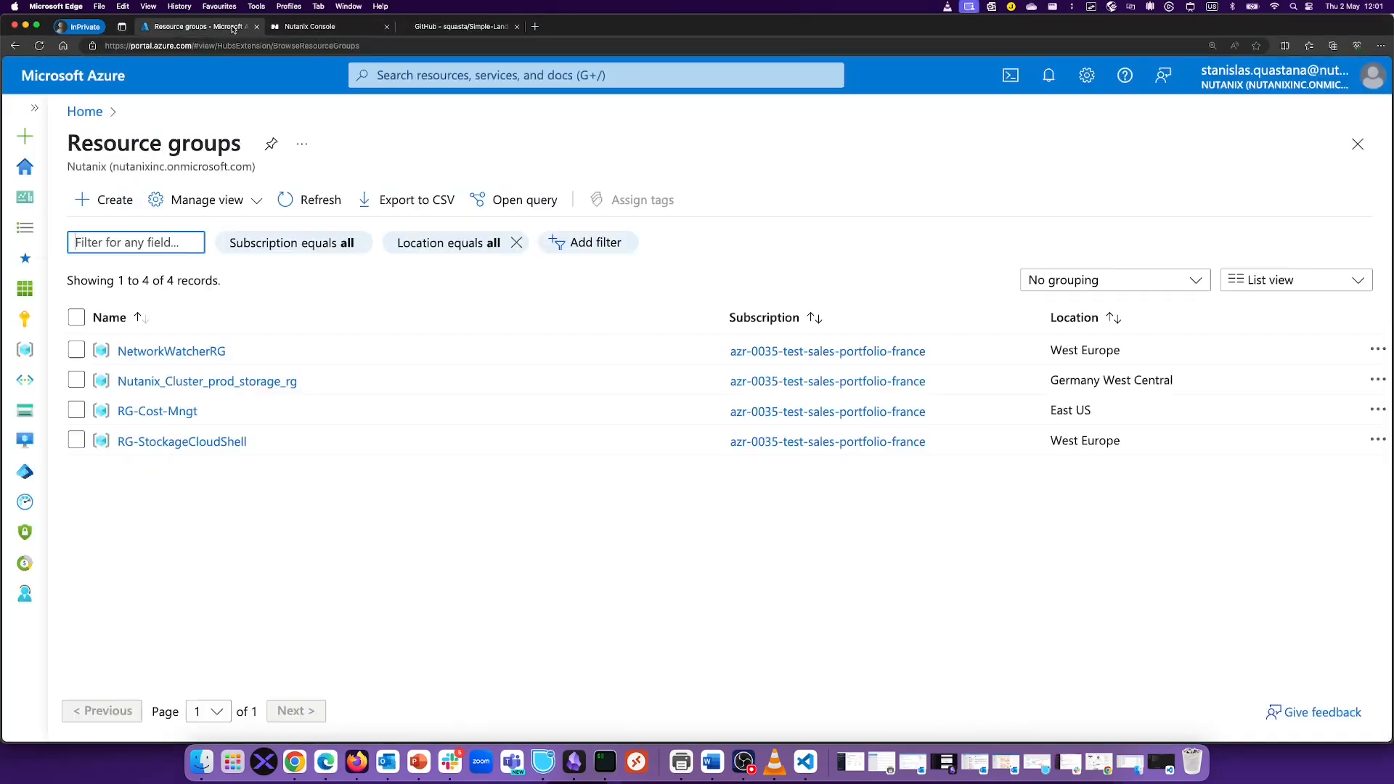
left_click(310, 200)
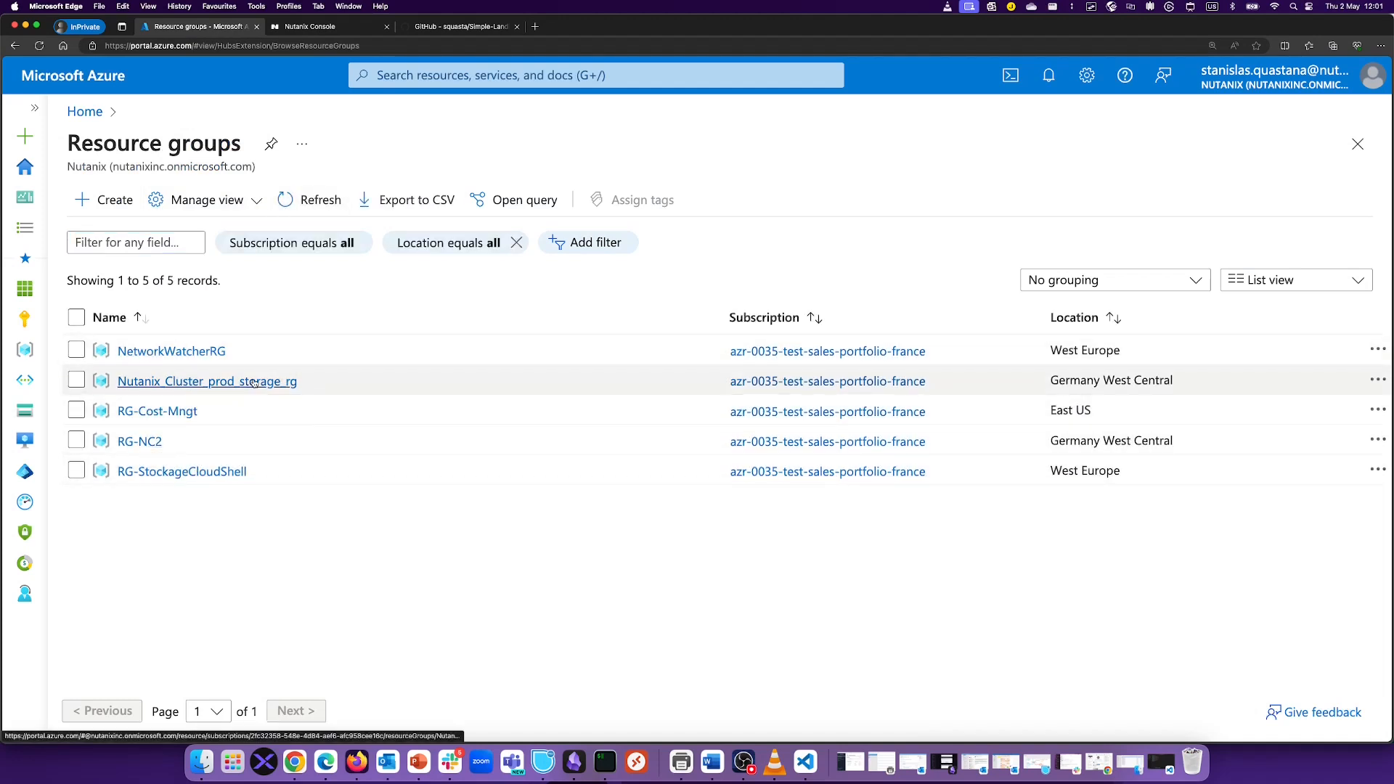
left_click_drag(1057, 436, 1142, 444)
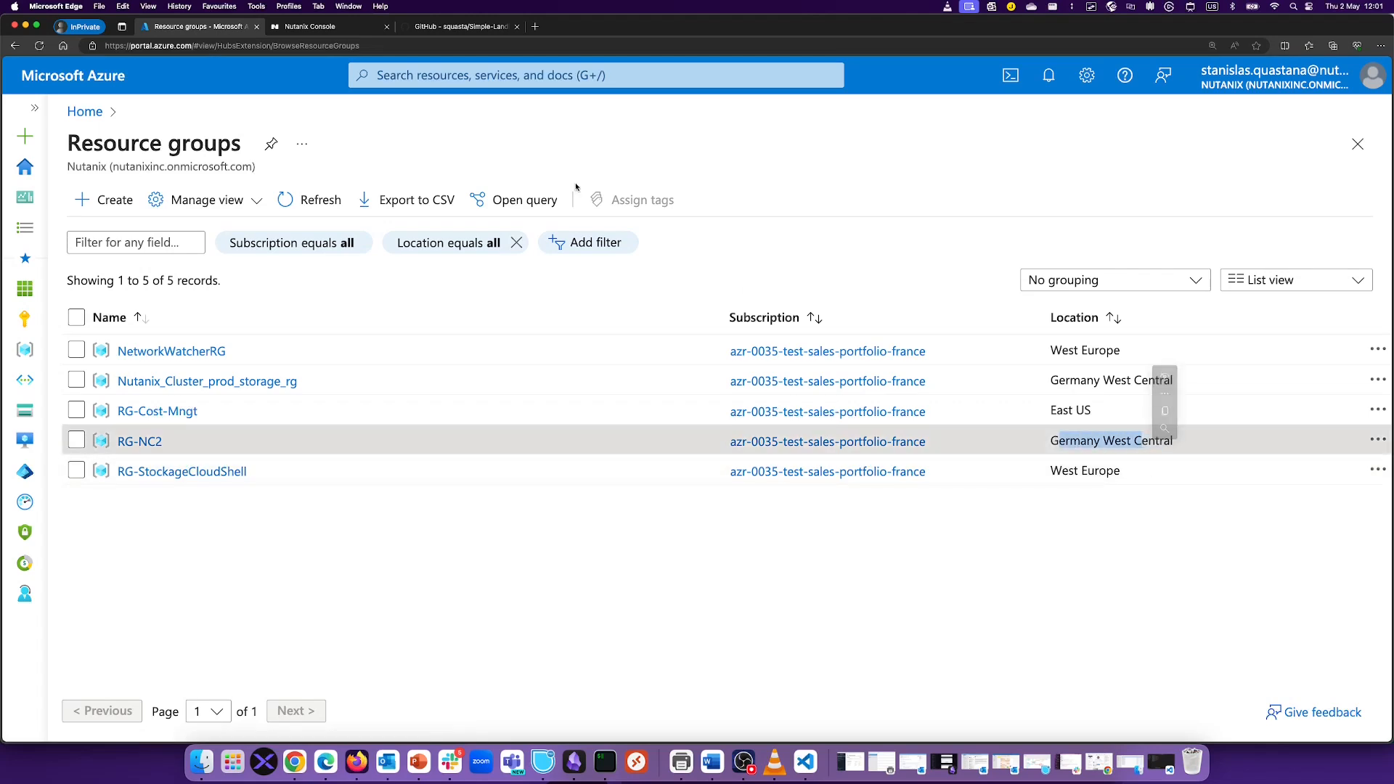
left_click(593, 771)
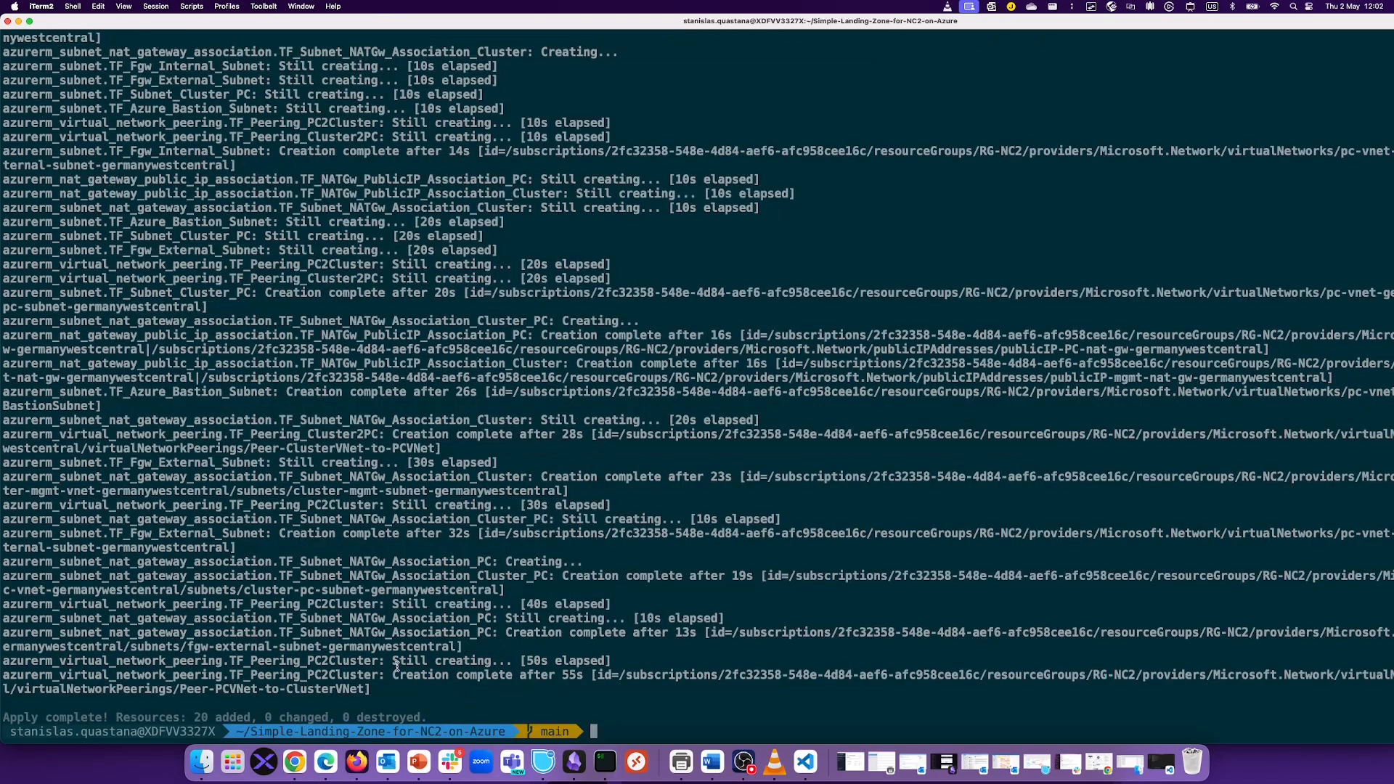
left_click_drag(4, 717, 300, 726)
left_click(414, 669)
Step: Reload the resource groups list and open RG-NC2
left_click(325, 761)
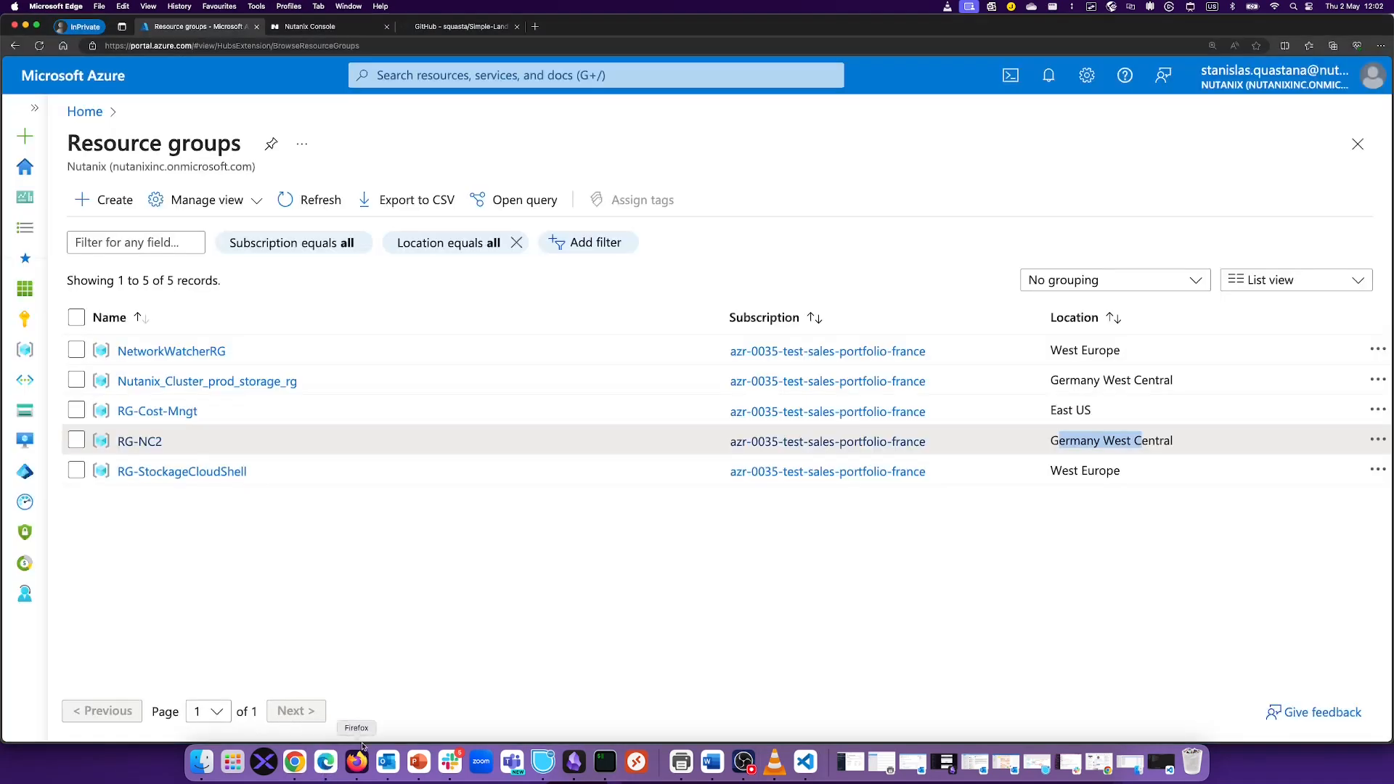
left_click(319, 205)
left_click(139, 441)
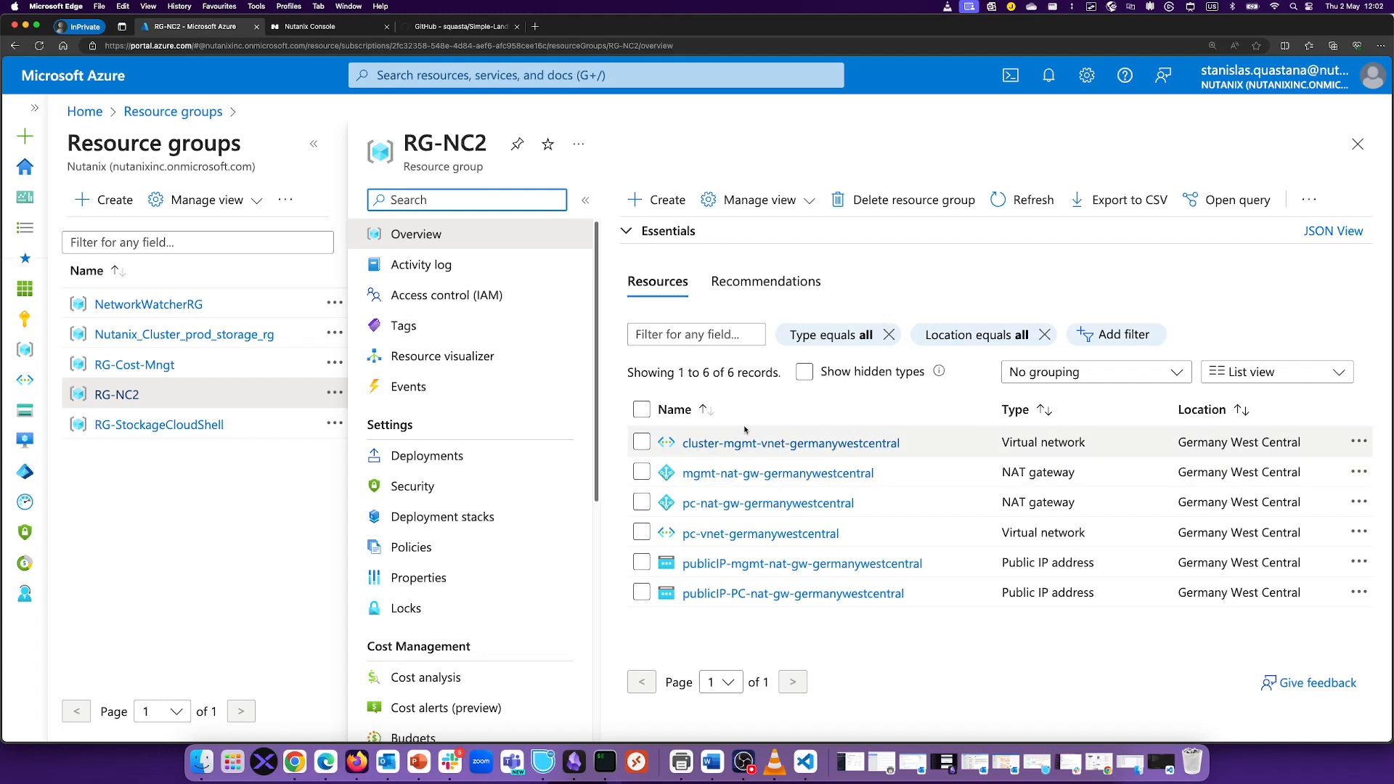
Step: Check pc-vnet-germanywestcentral's subnets for the AzureBastionSubnet
left_click(761, 534)
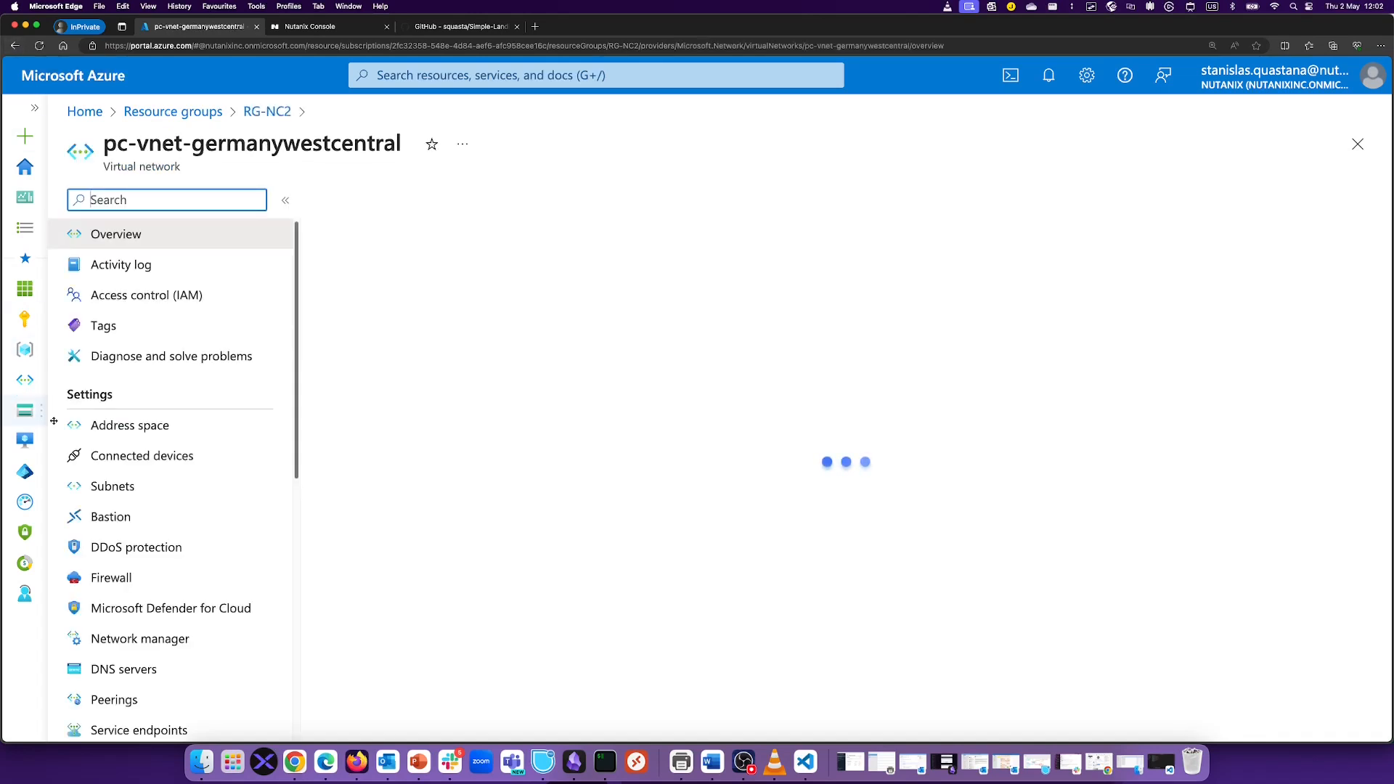
left_click(155, 486)
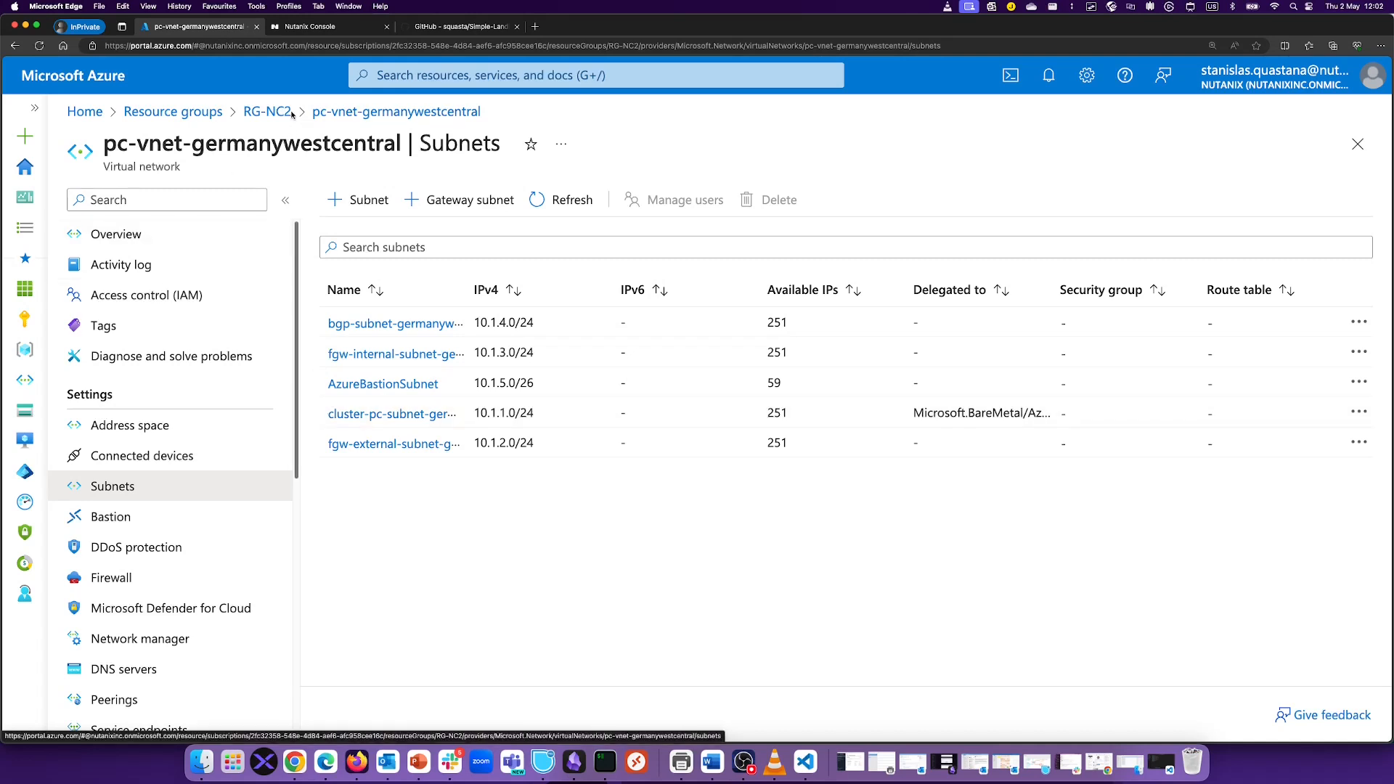
left_click(268, 111)
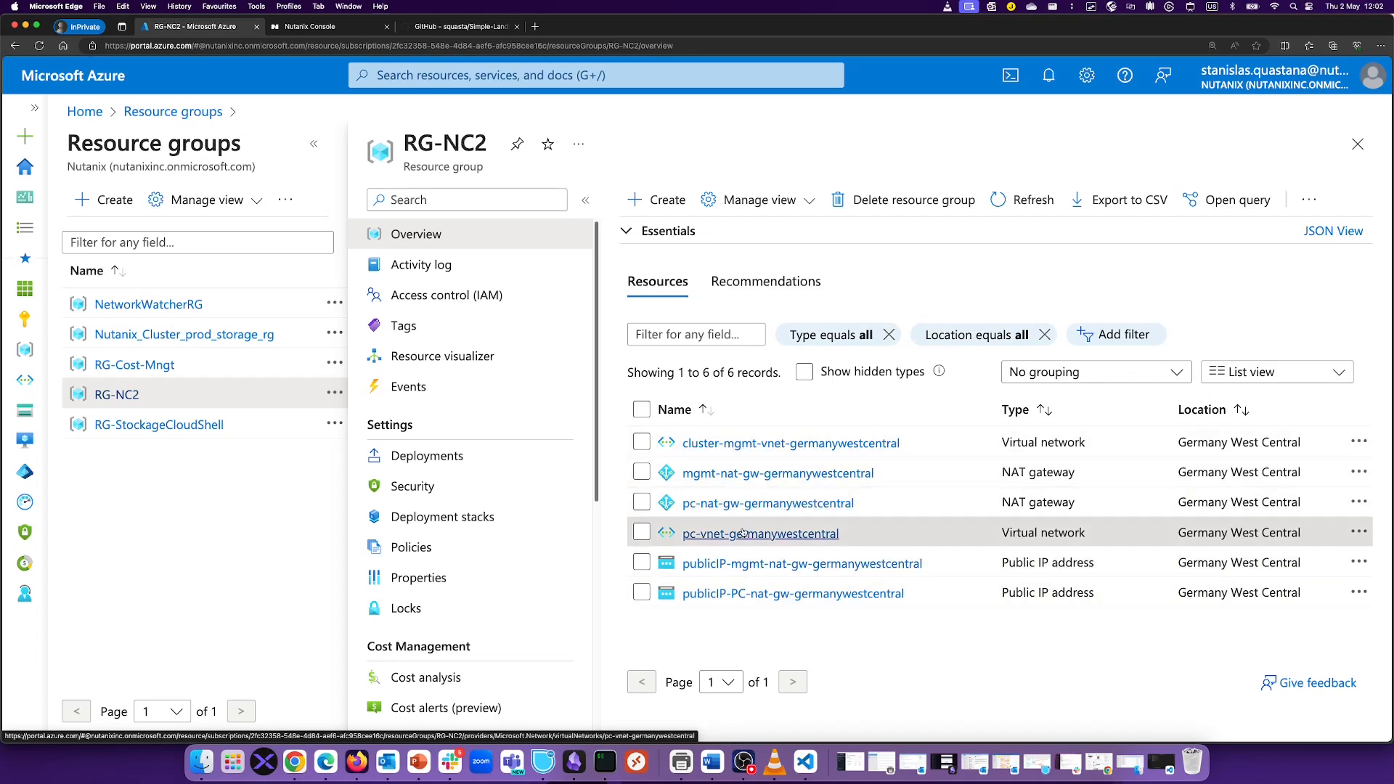
Step: Inspect the cluster-mgmt-vnet 10.0.1.0/24 subnet's Microsoft.BareMetal/AzureHostedService delegation
left_click(726, 443)
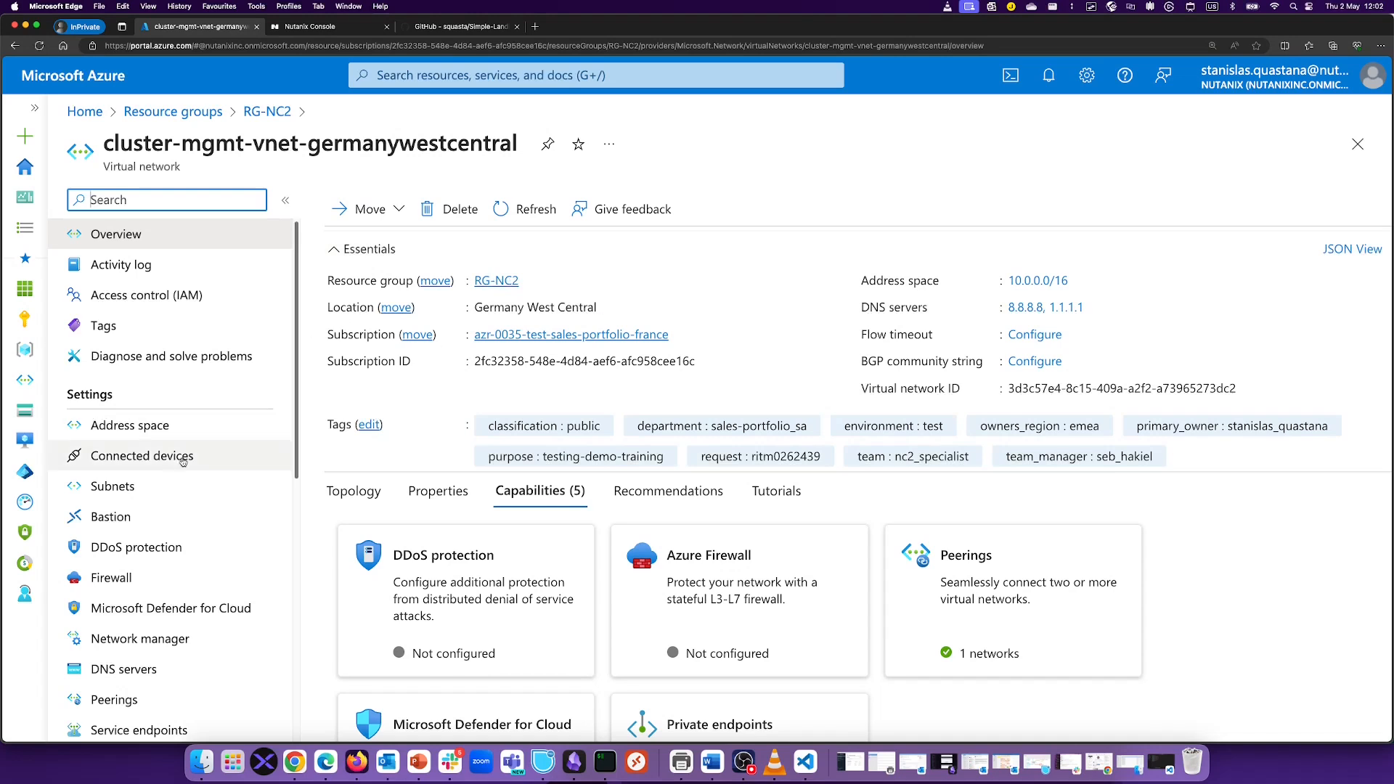
left_click(151, 484)
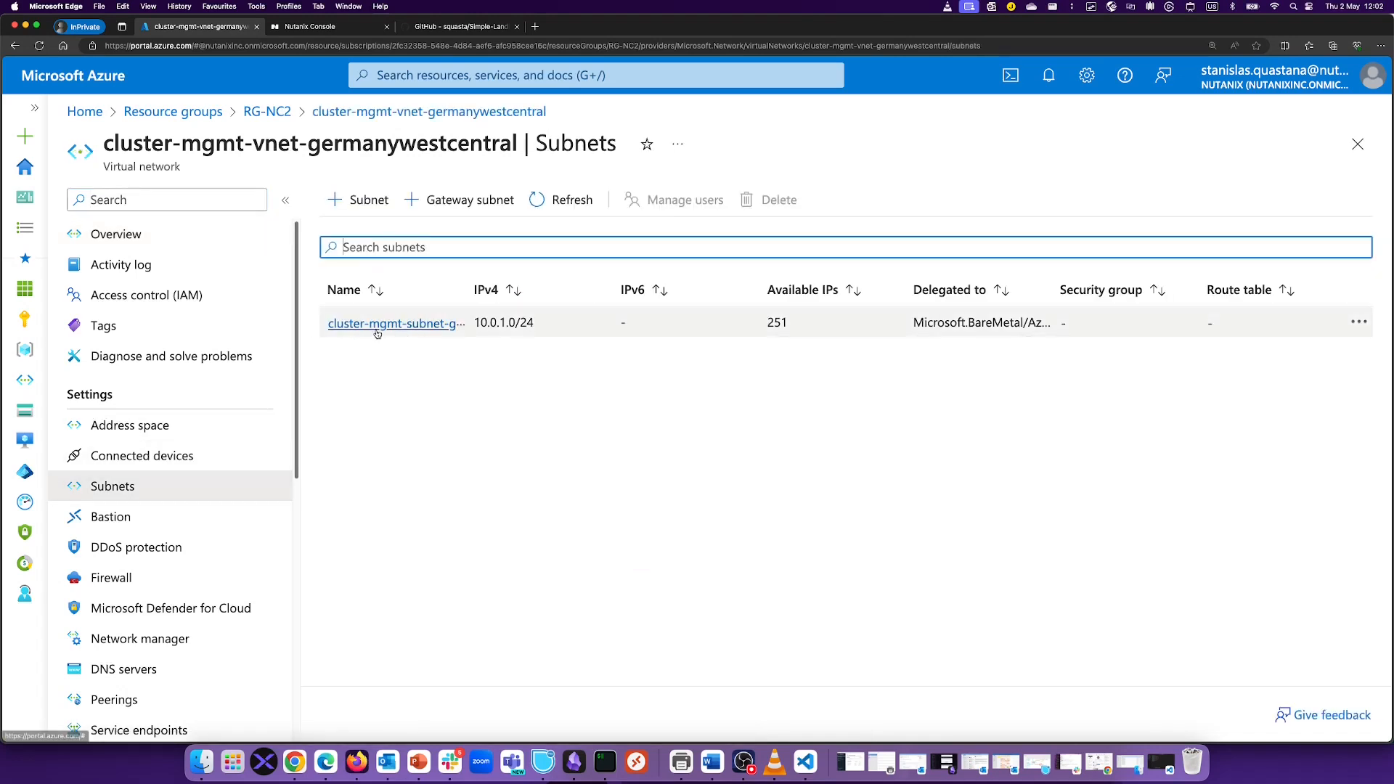
left_click(457, 323)
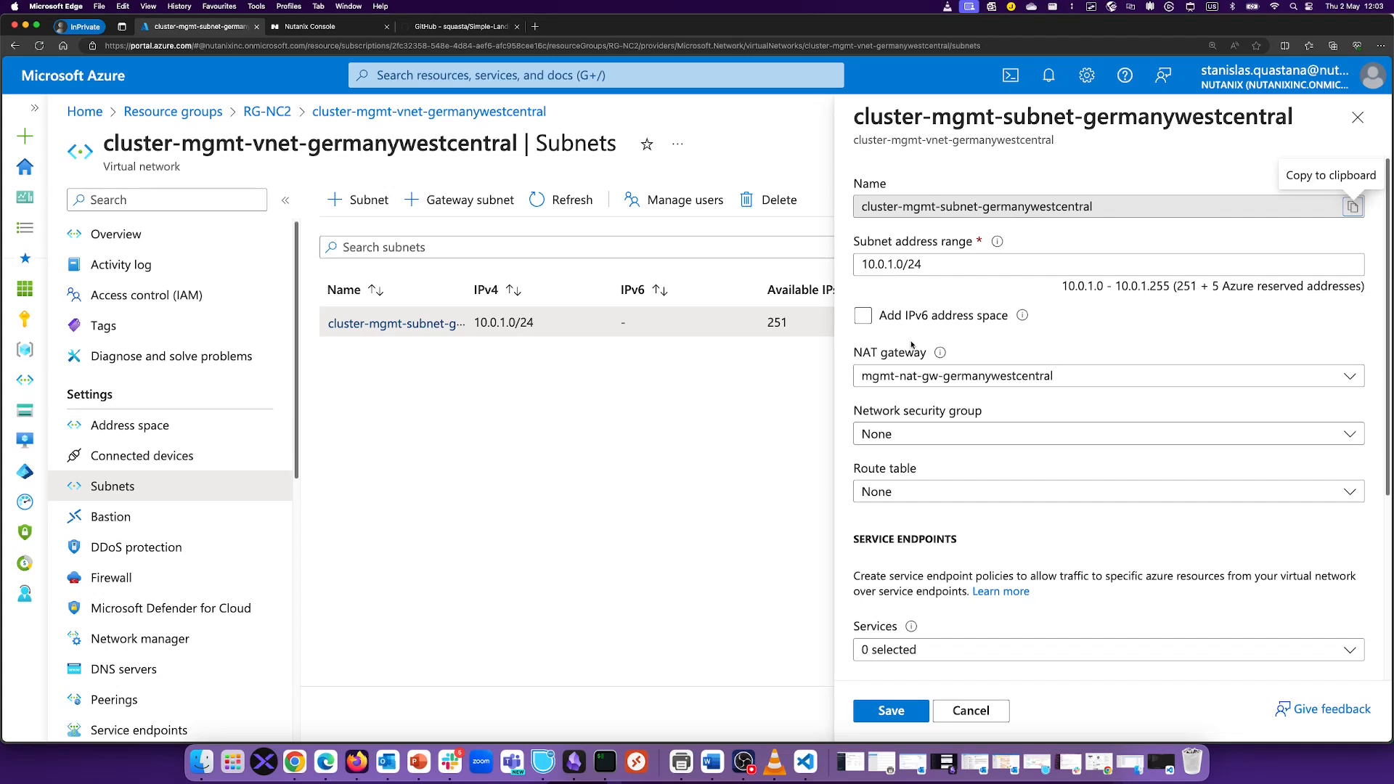
scroll(1083, 484, "down", 2)
scroll(1083, 484, "down", 5)
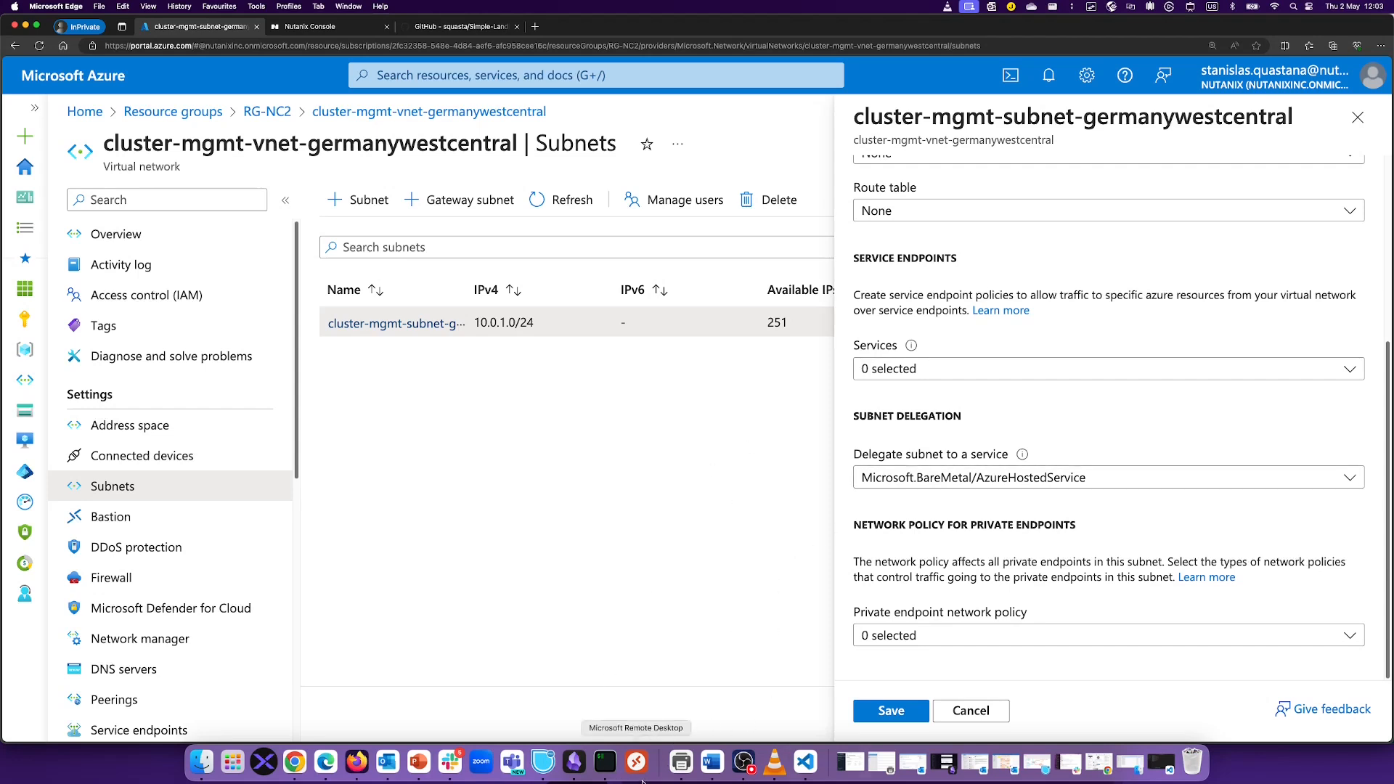
left_click(1356, 117)
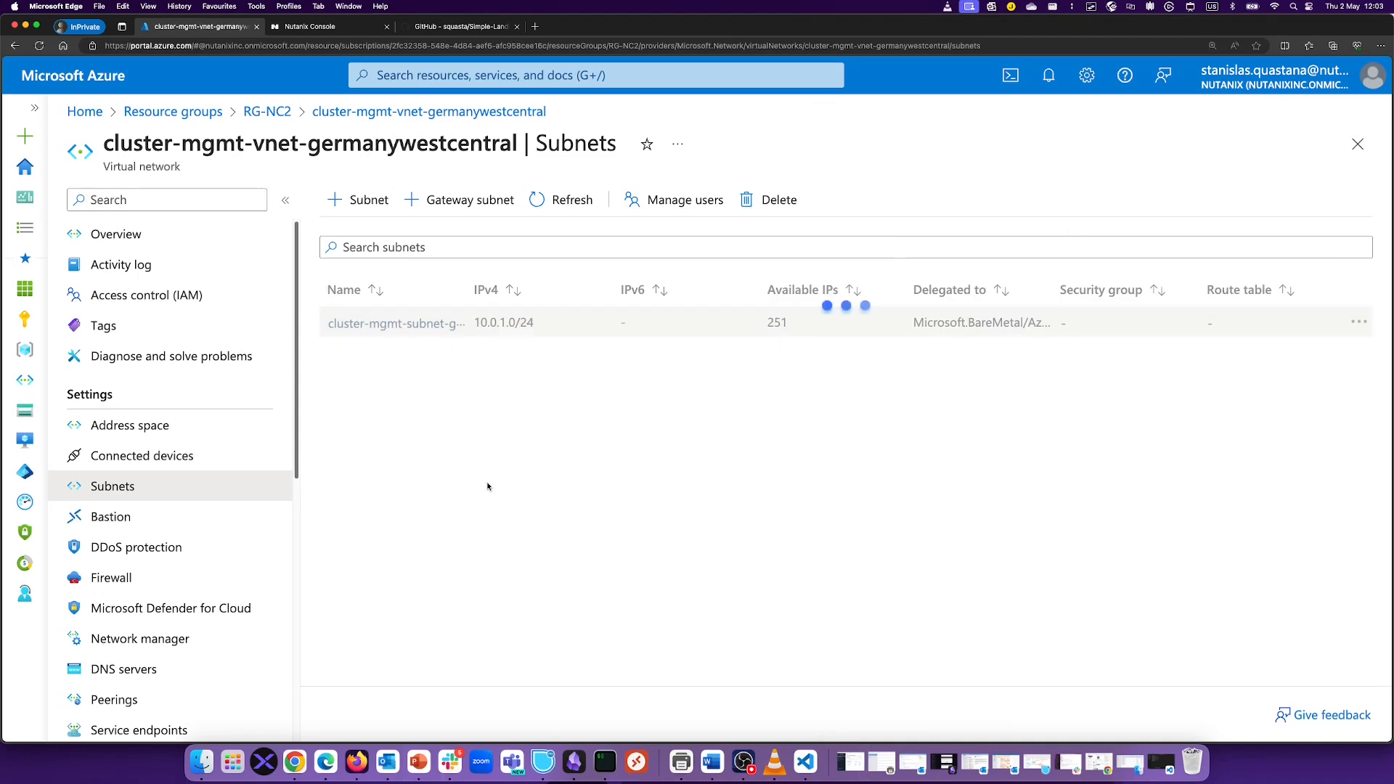
Step: In the NC2 console, review StanOrg's clusters and cloud accounts, then start Create Cluster
left_click(308, 29)
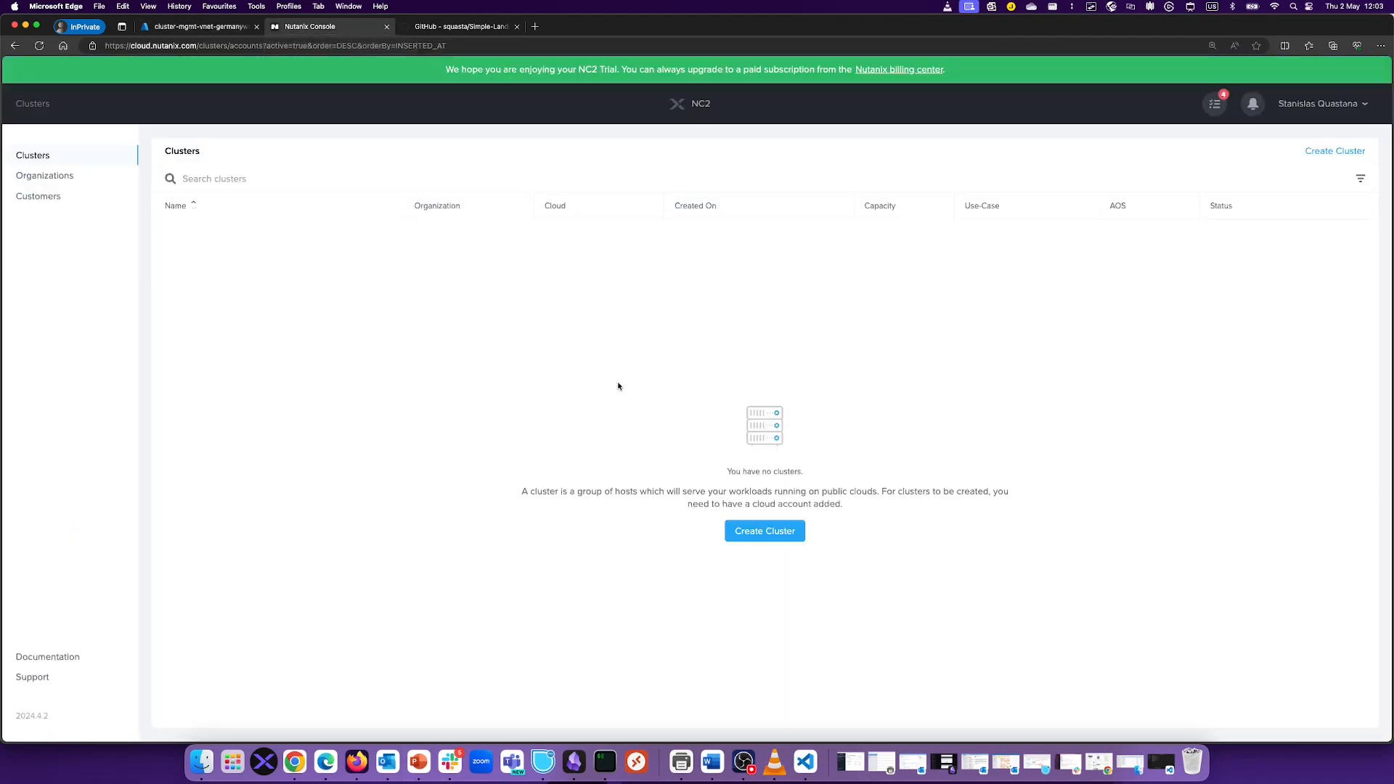
left_click(55, 177)
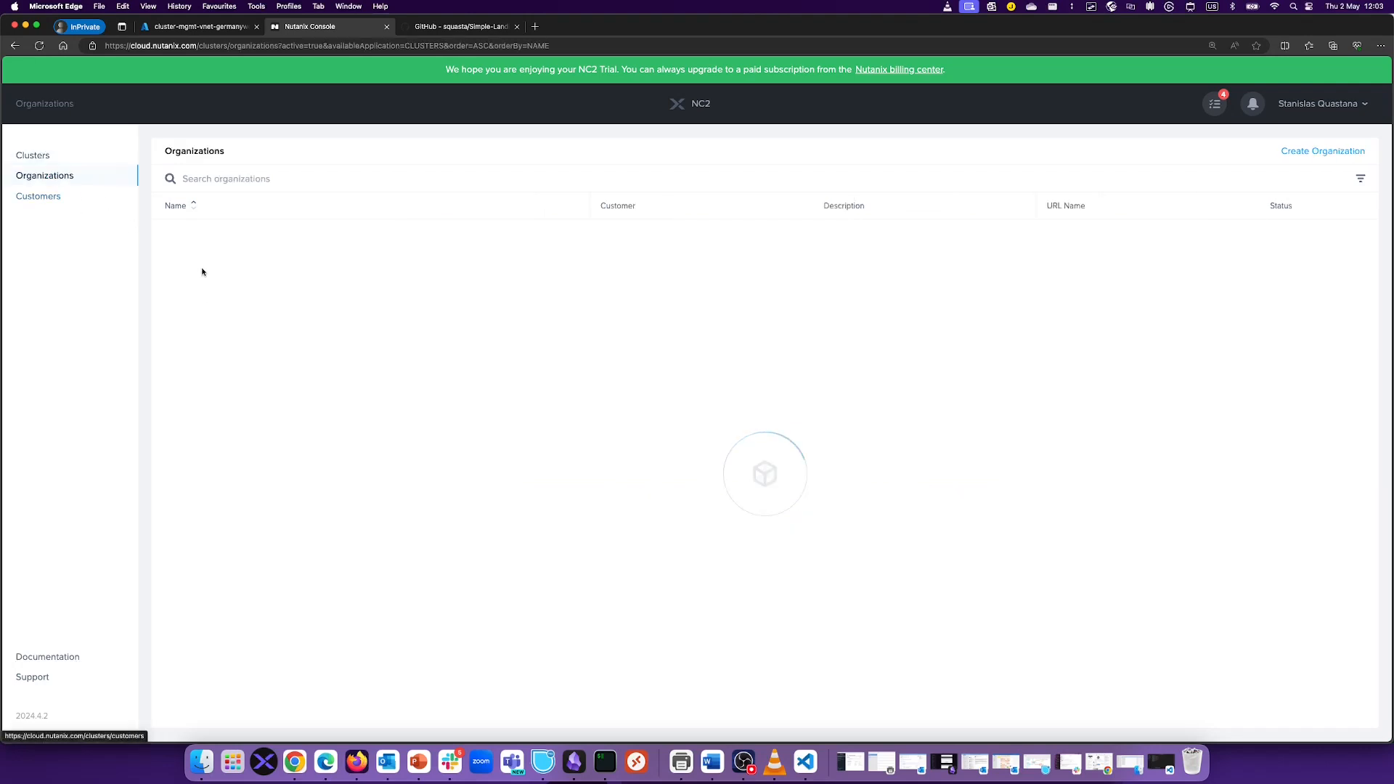
left_click(186, 262)
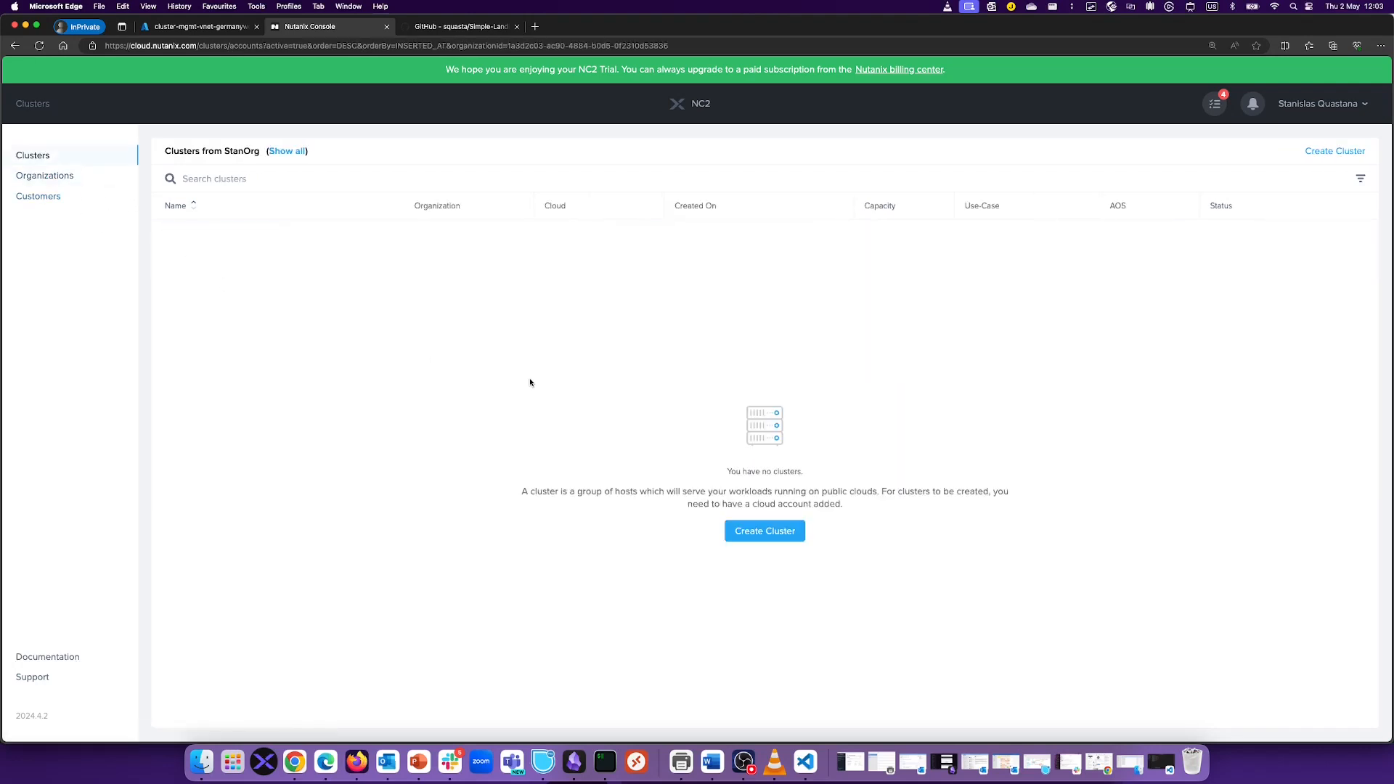
key("super+equal")
key("super+equal")
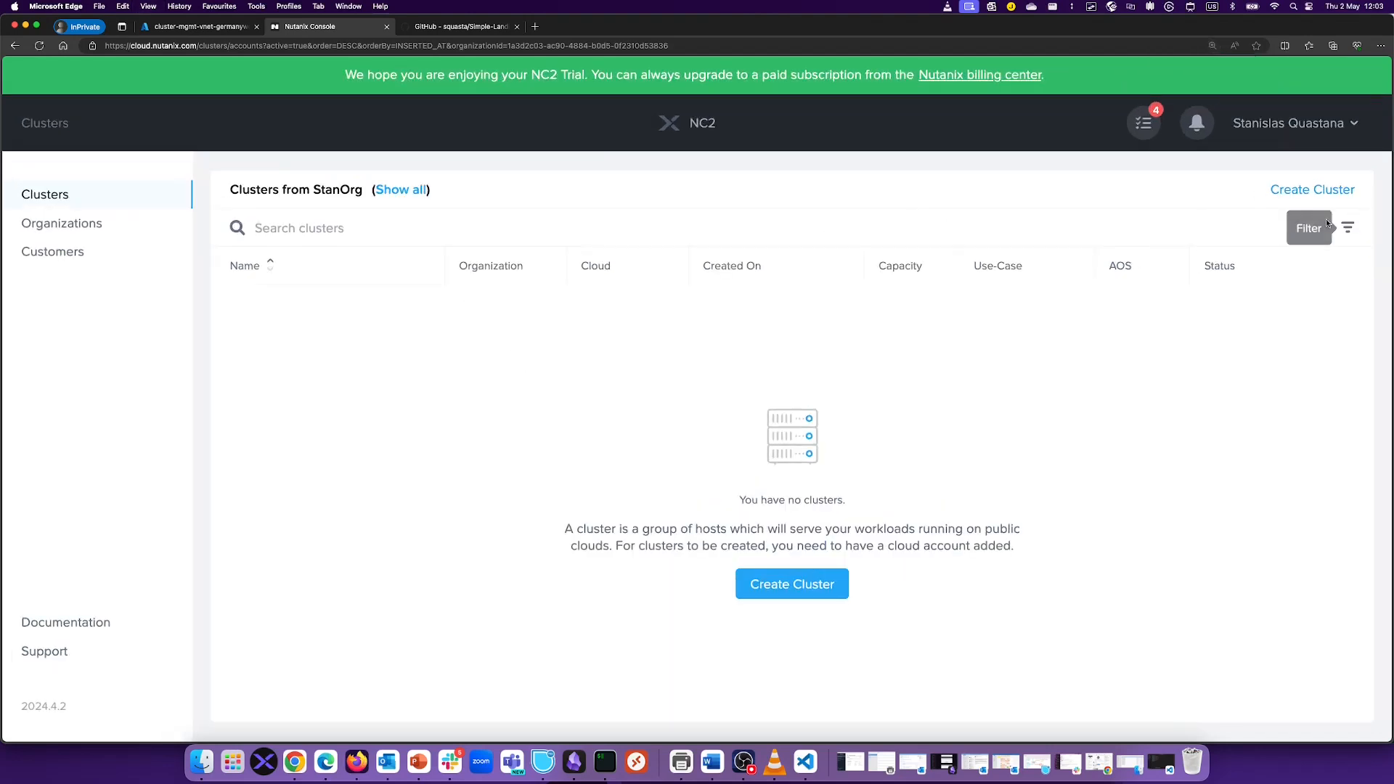
left_click(76, 223)
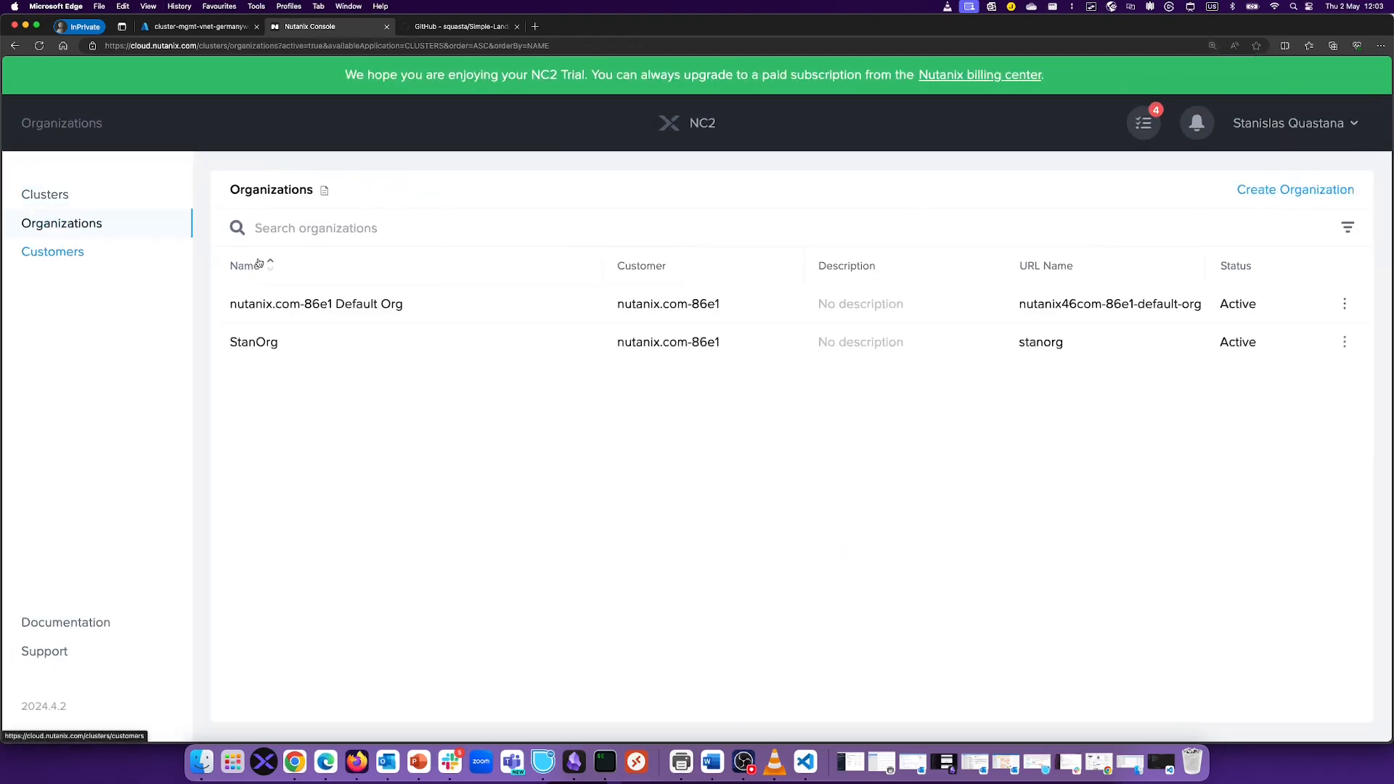
left_click(1344, 342)
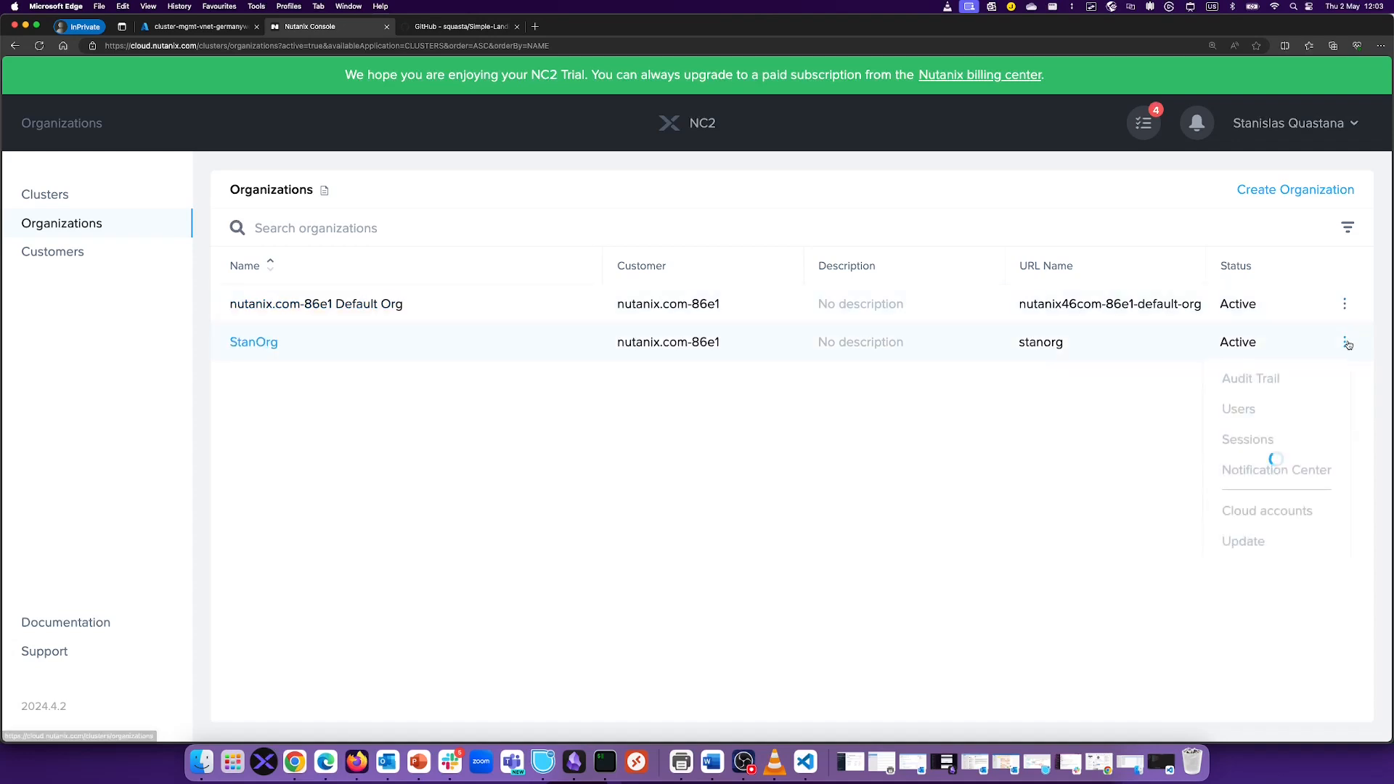
left_click(1261, 512)
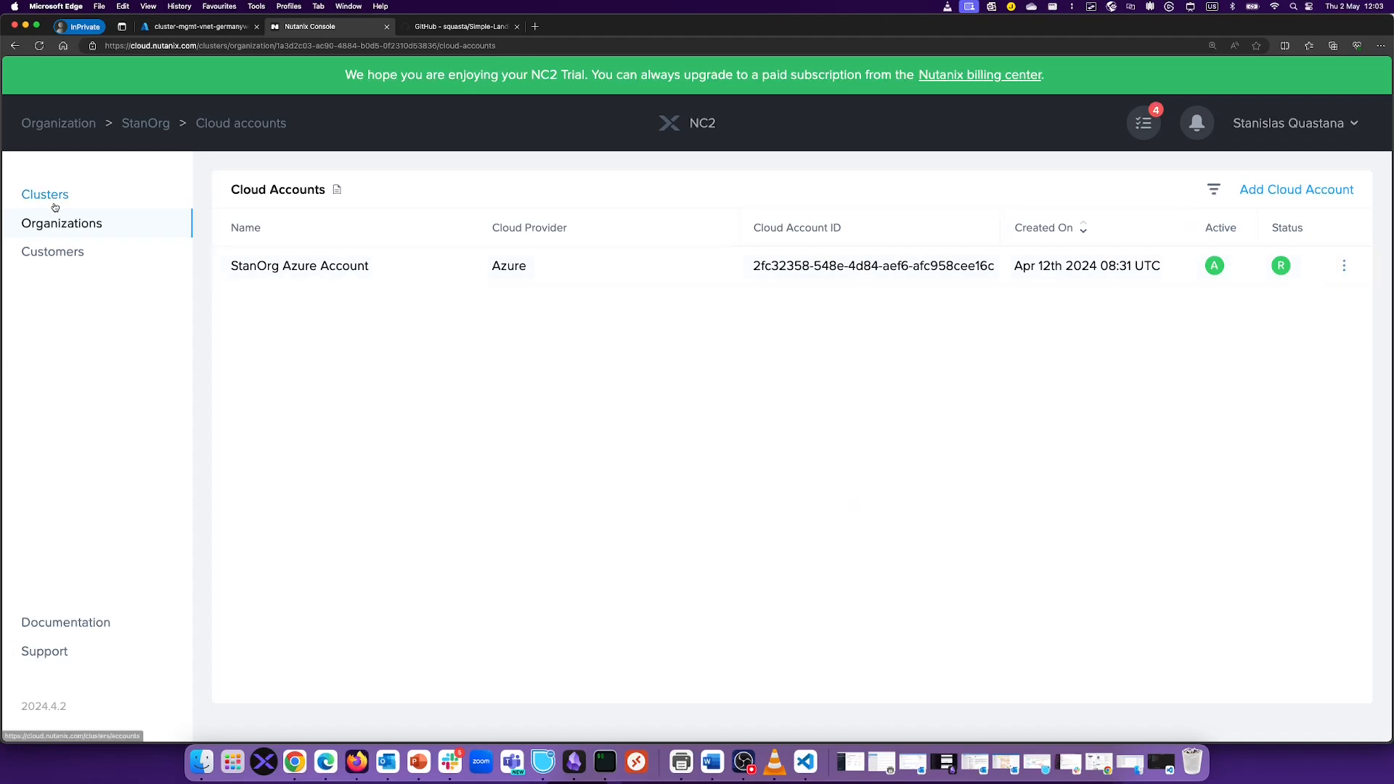
left_click(54, 206)
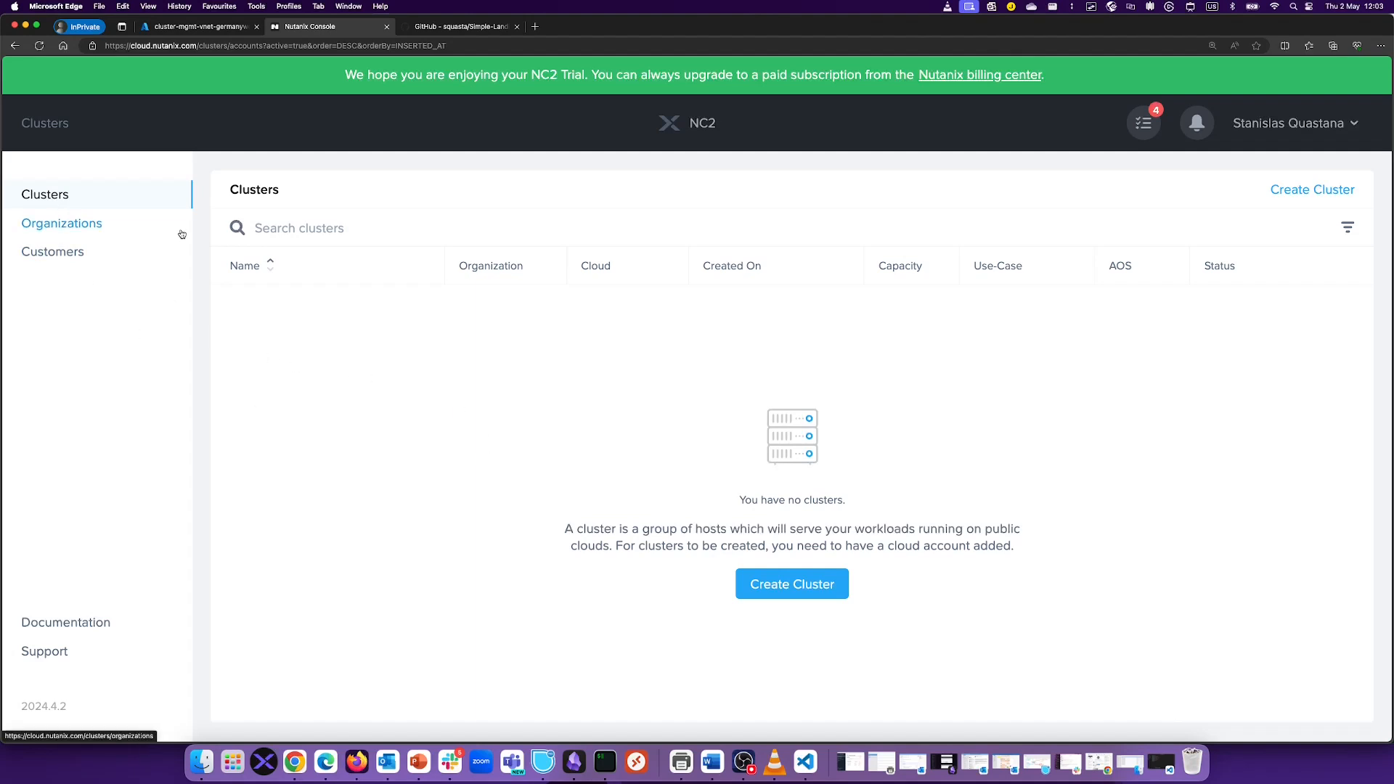
left_click(792, 583)
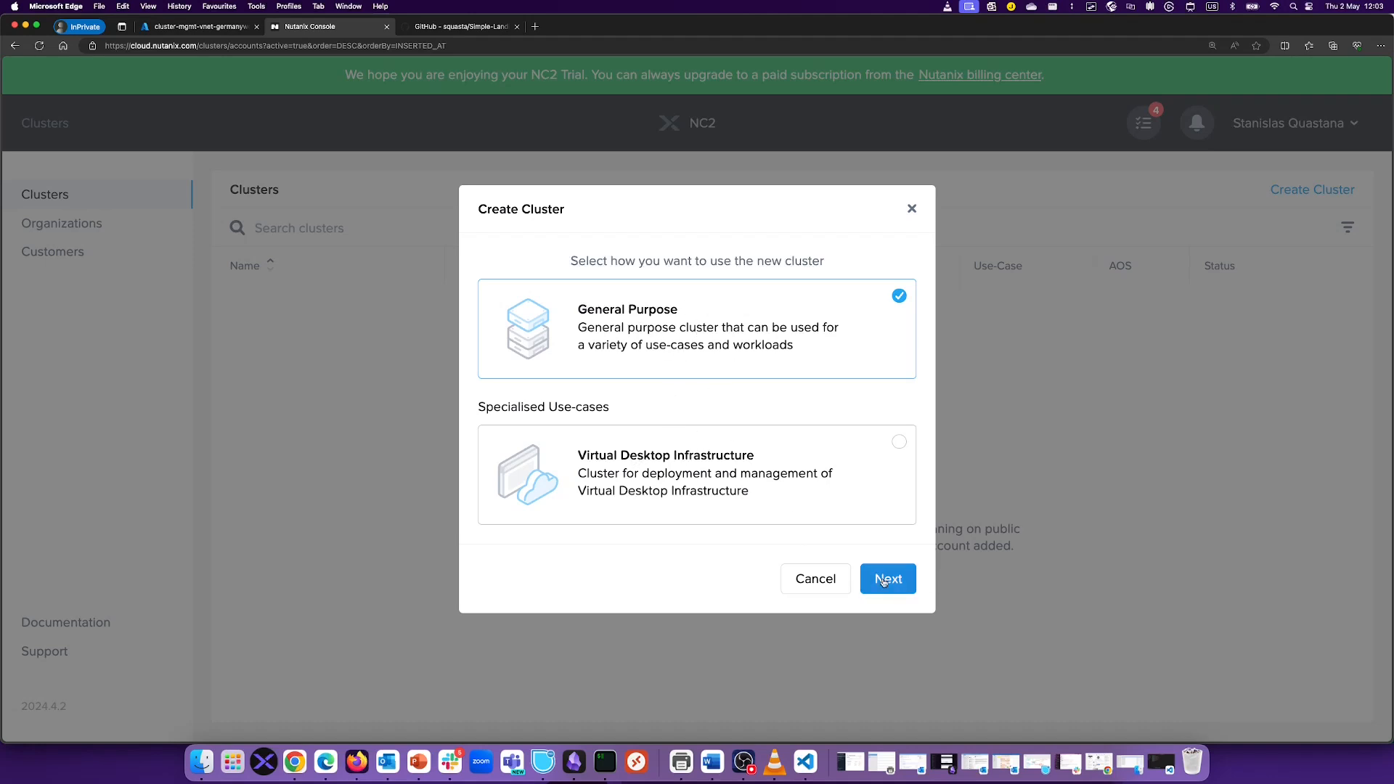
Step: Start a General Purpose cluster for StanOrg and change the name suffix to 'test'
left_click(909, 586)
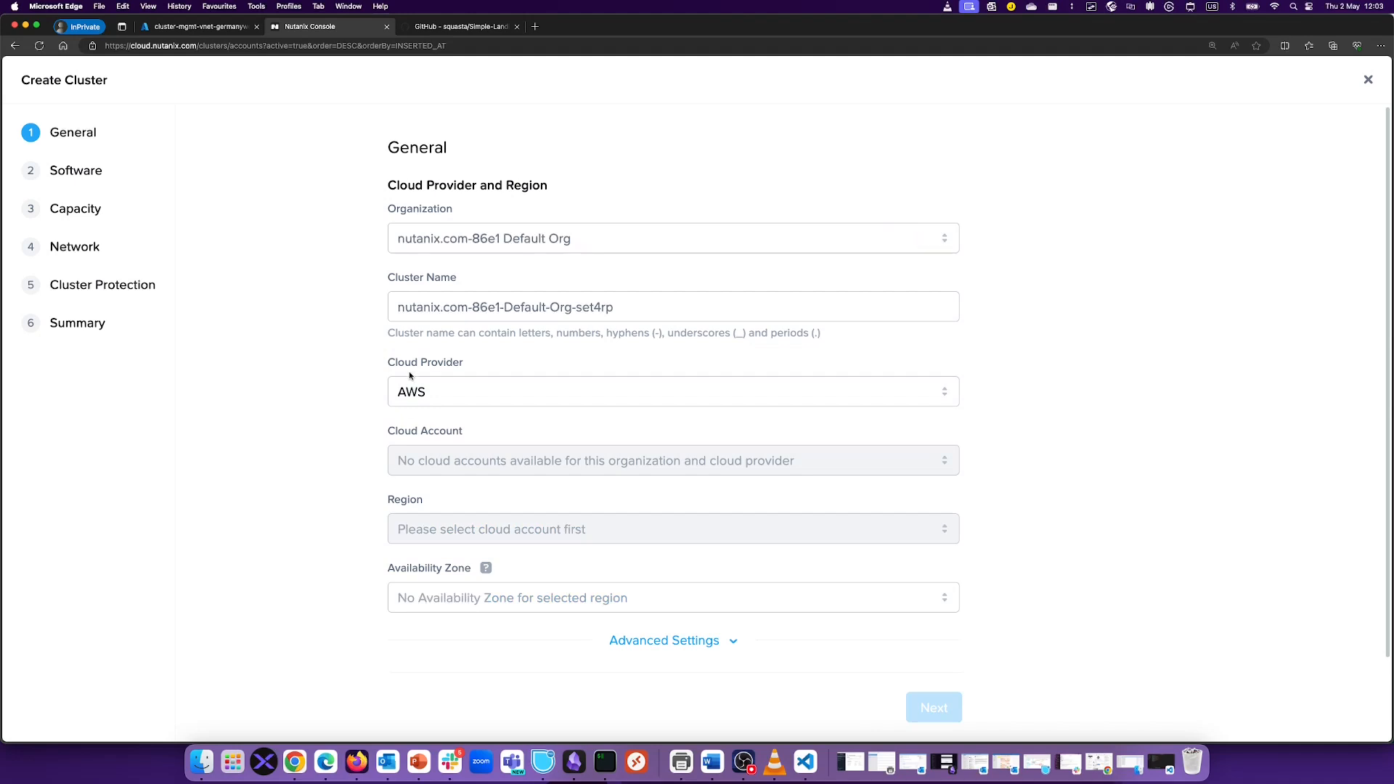
left_click(546, 249)
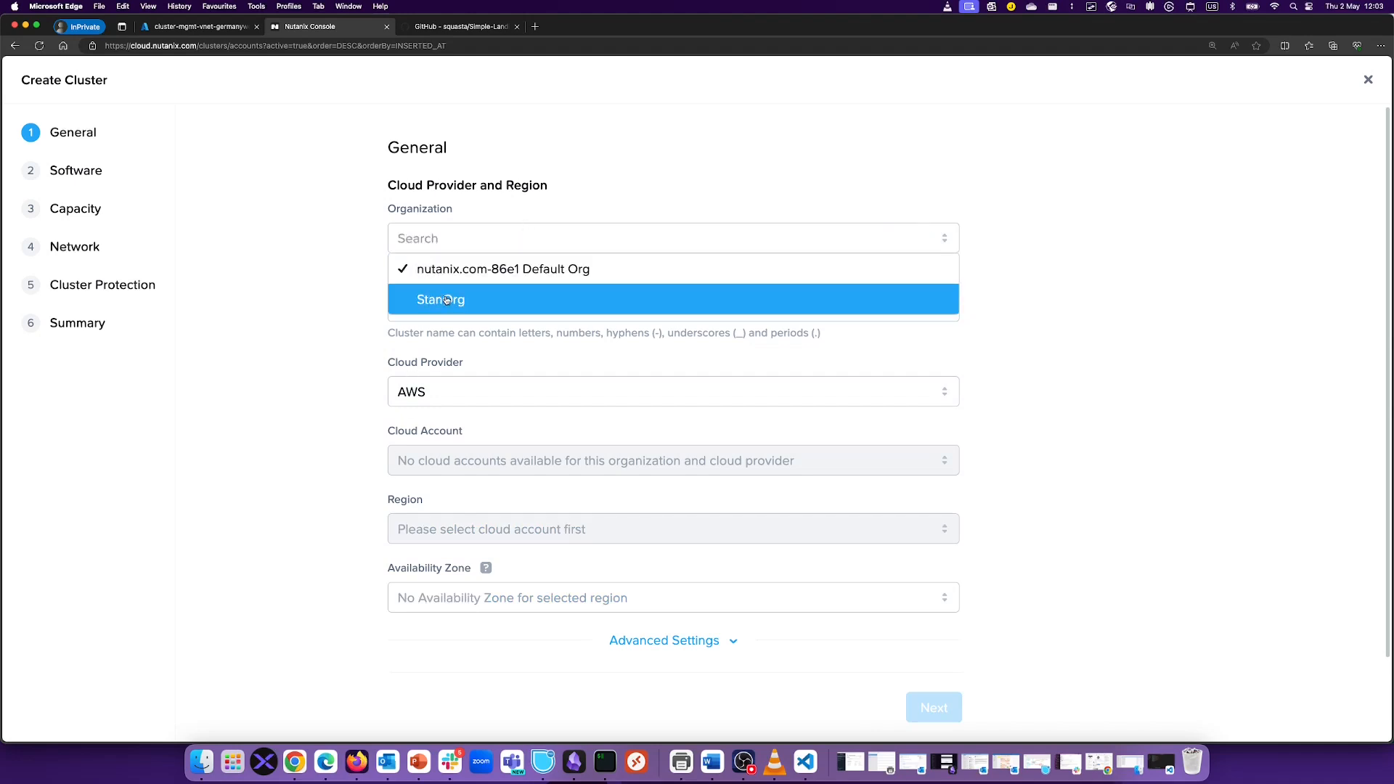
left_click(580, 296)
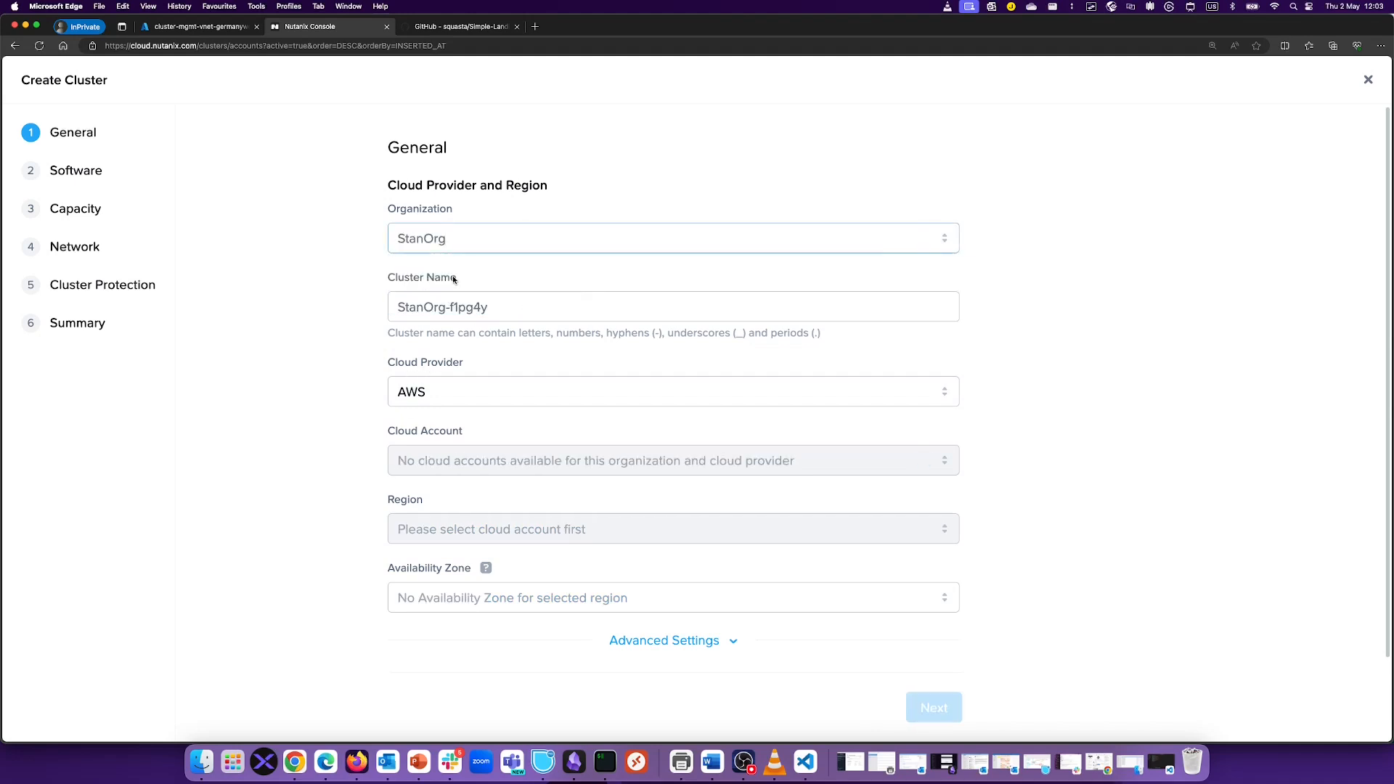
left_click(501, 303)
double_click(451, 306)
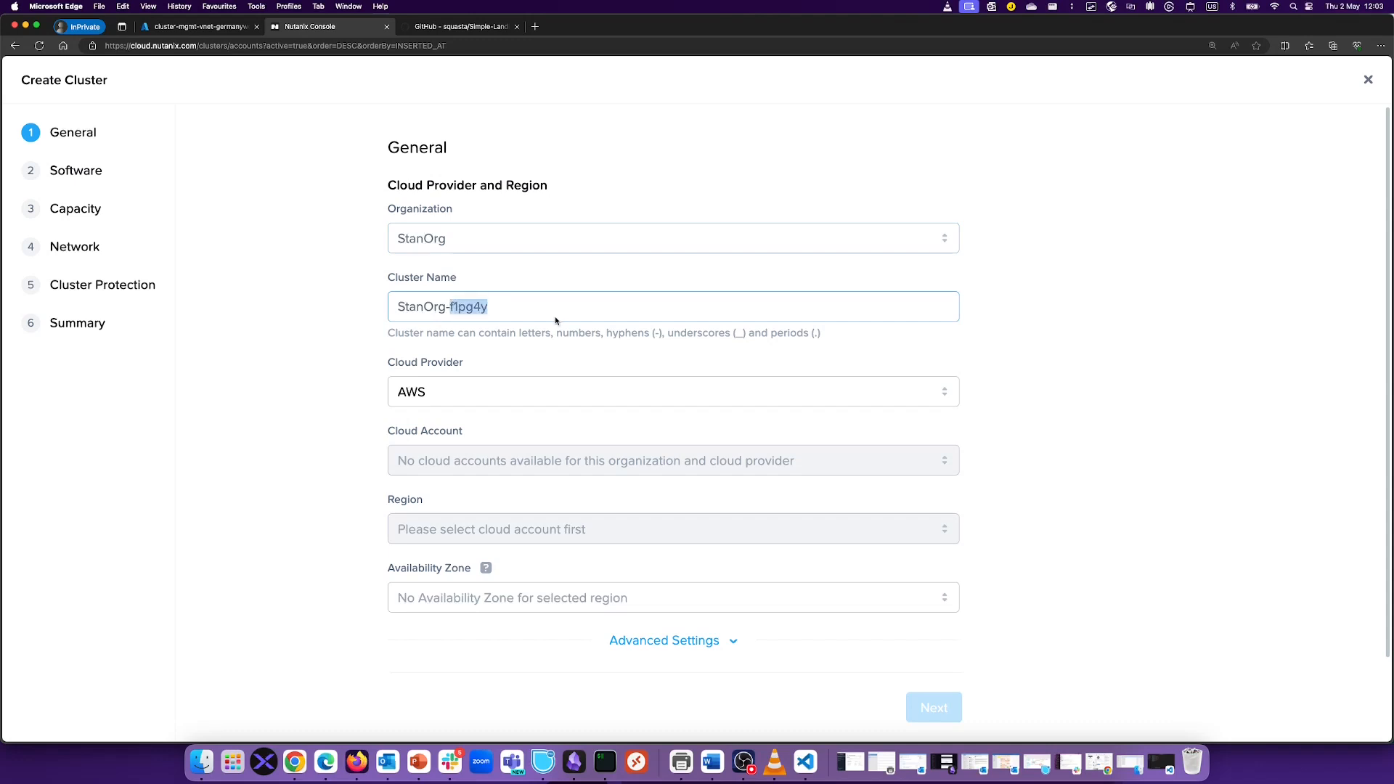
type("test")
Step: Choose Azure in Germany West Central with availability zone germanywc-az03
left_click(508, 398)
left_click(450, 457)
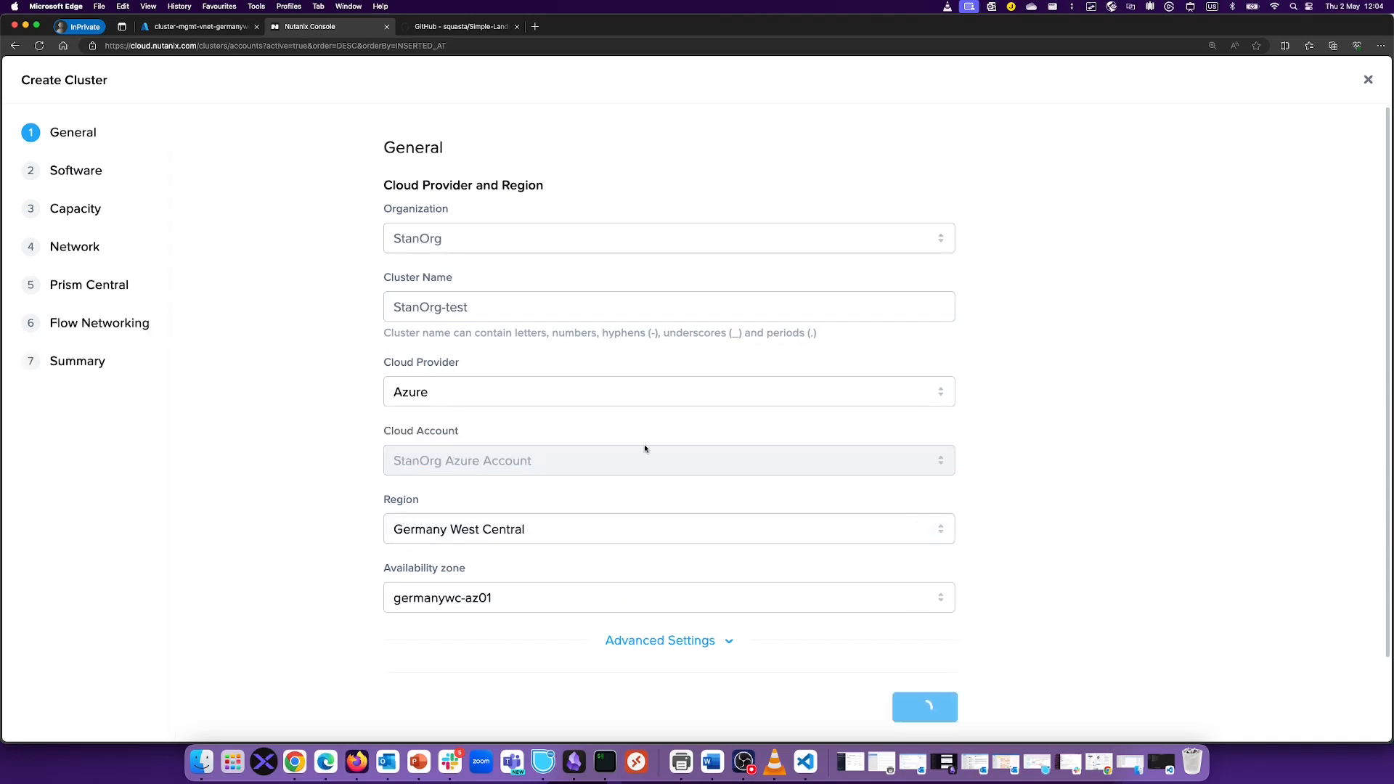
scroll(988, 358, "down", 1)
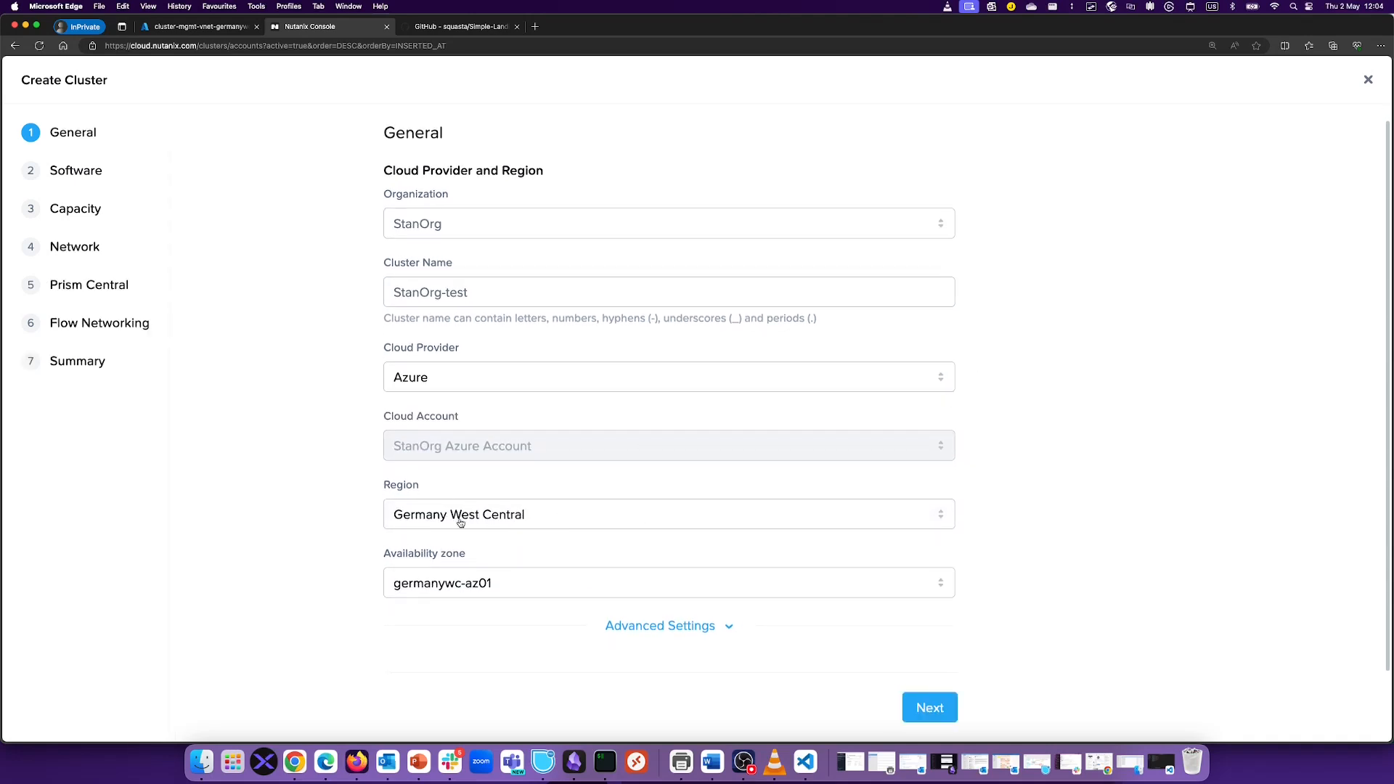
left_click(537, 524)
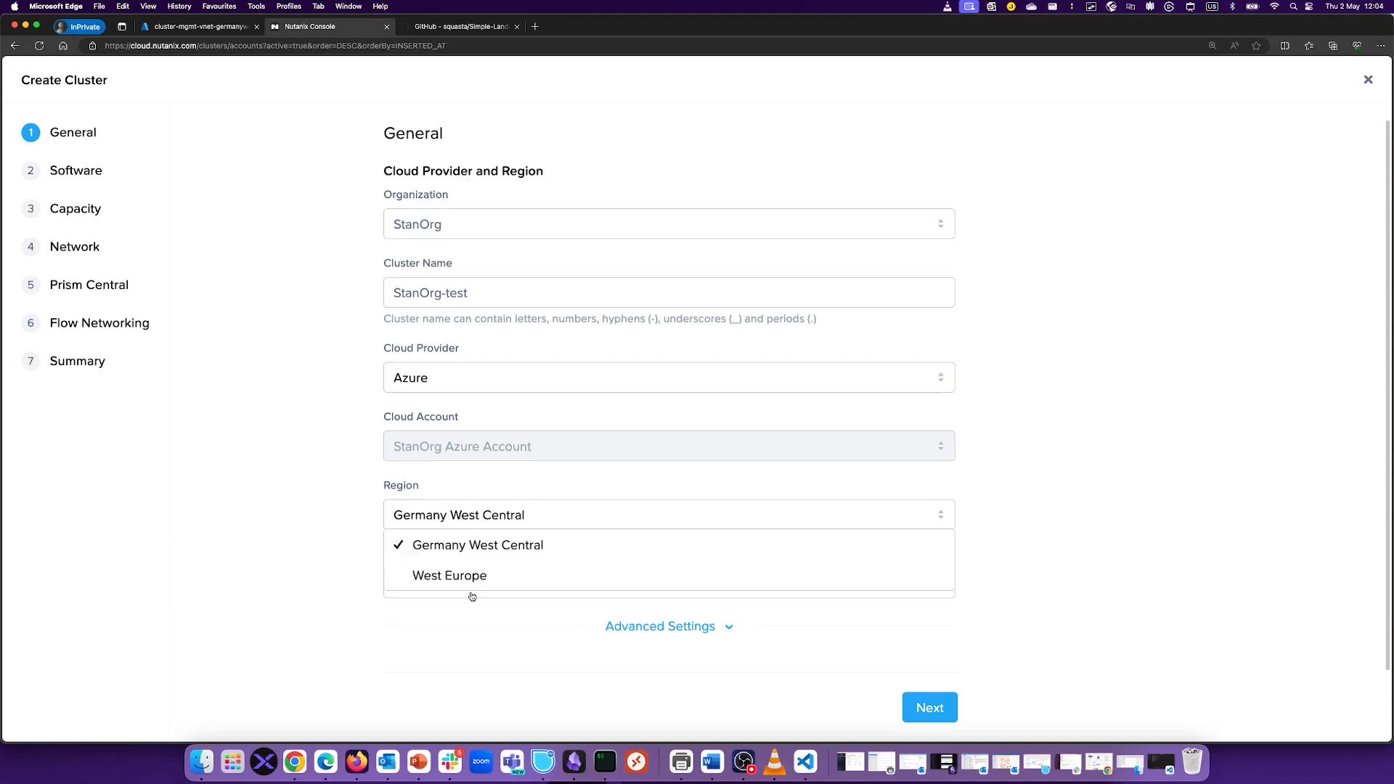
left_click(535, 522)
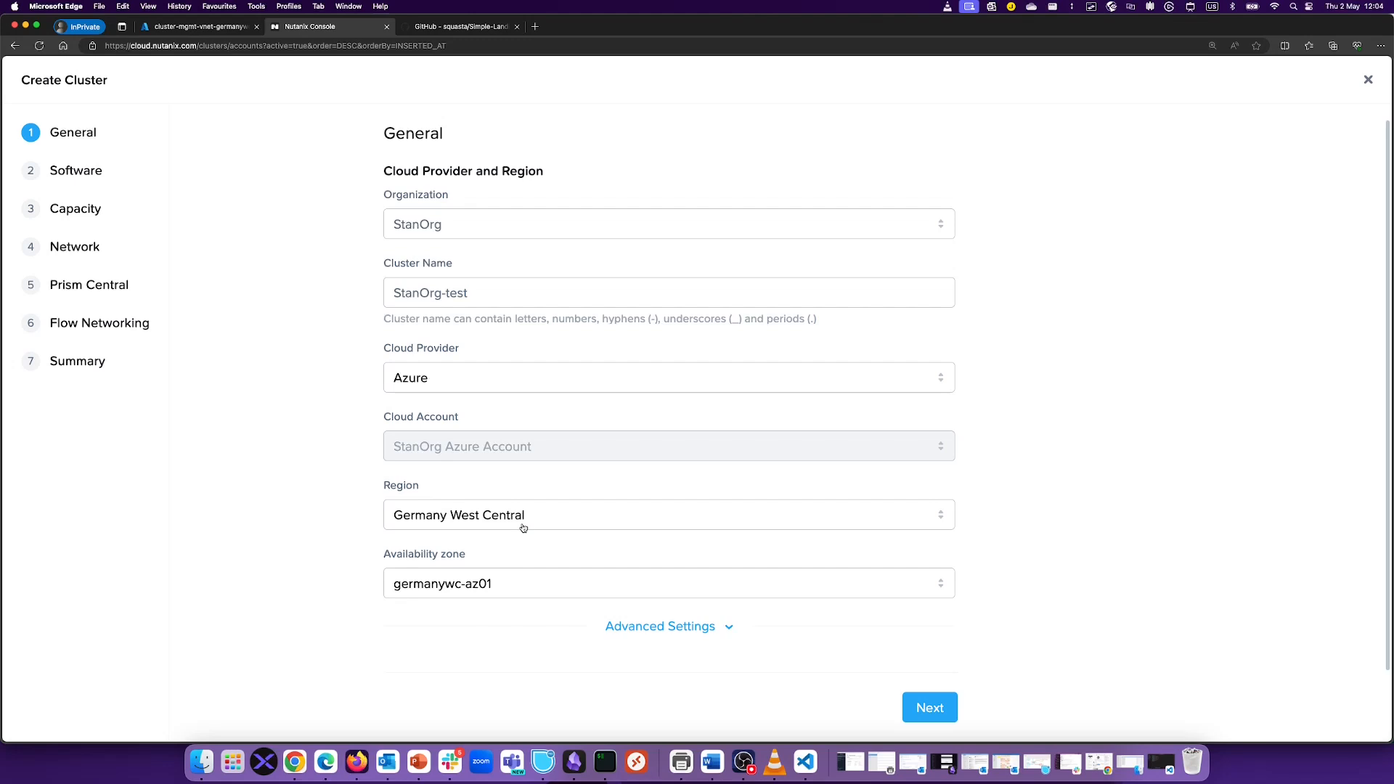
left_click(487, 590)
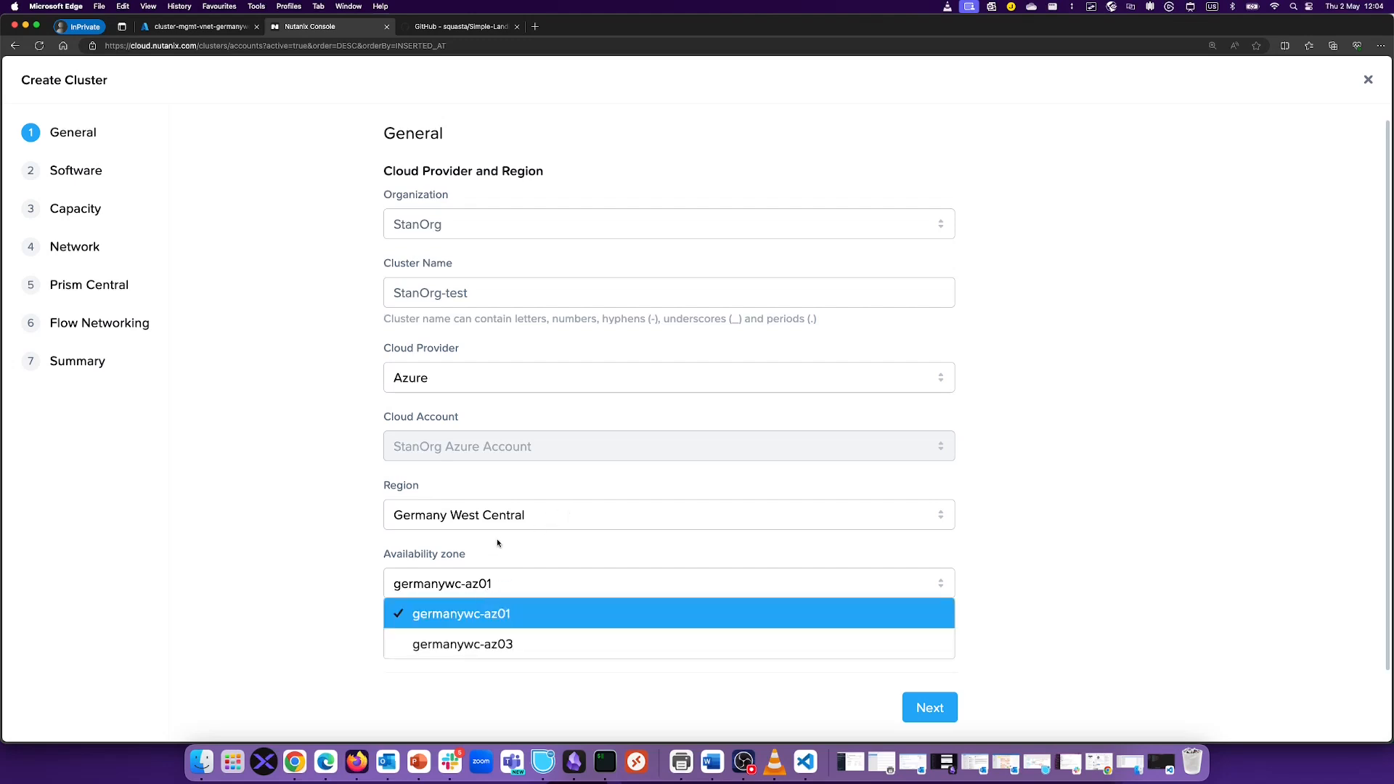
left_click(501, 642)
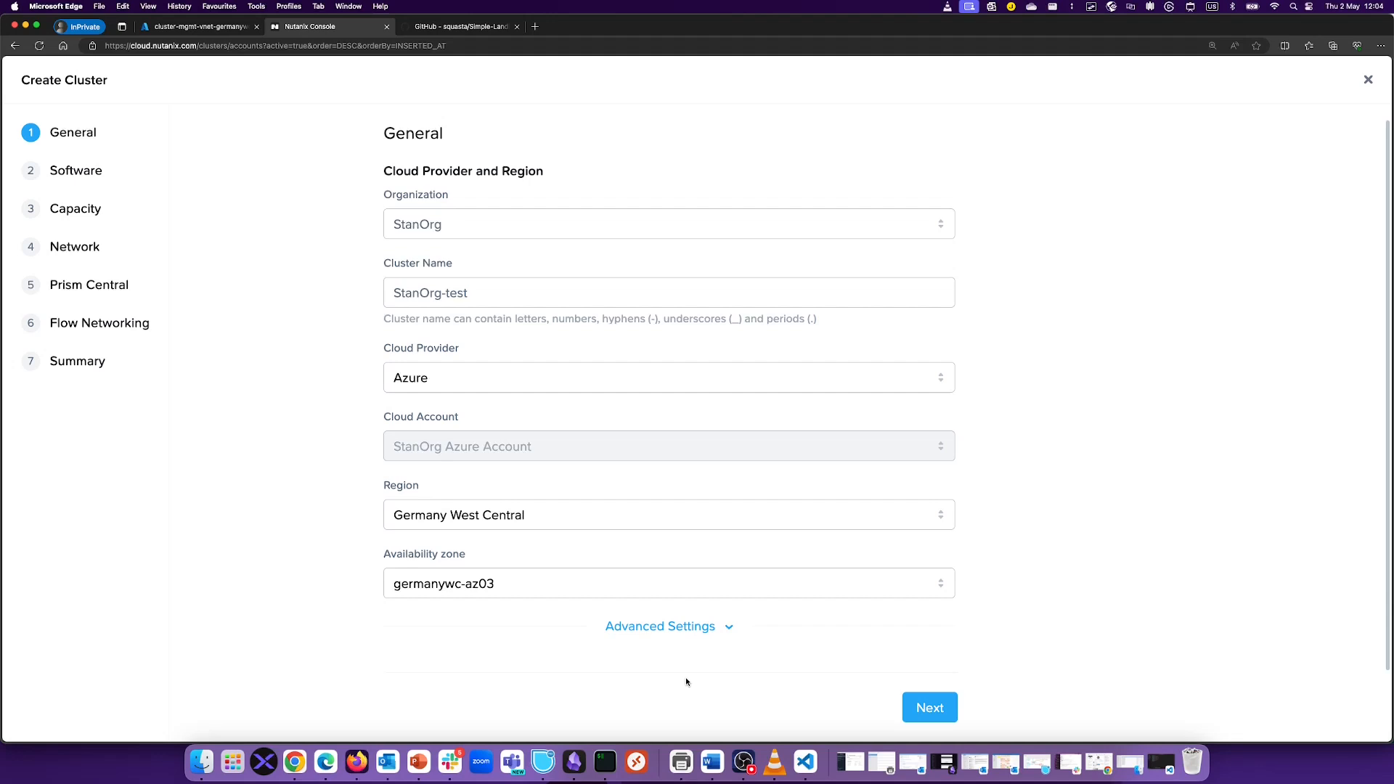
left_click(922, 706)
Step: Switch licensing to NCI, then abandon the wizard and return to the cloud accounts page
left_click(401, 214)
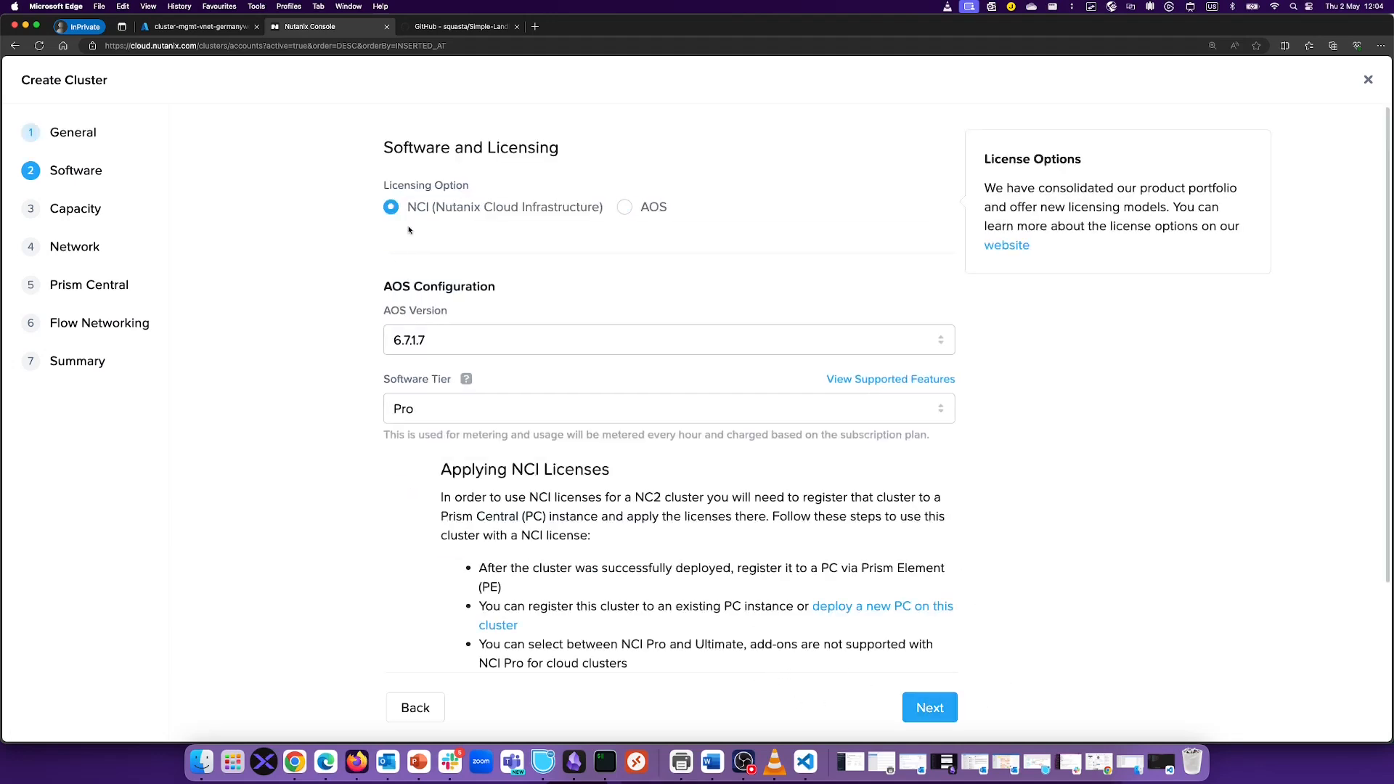
left_click(459, 344)
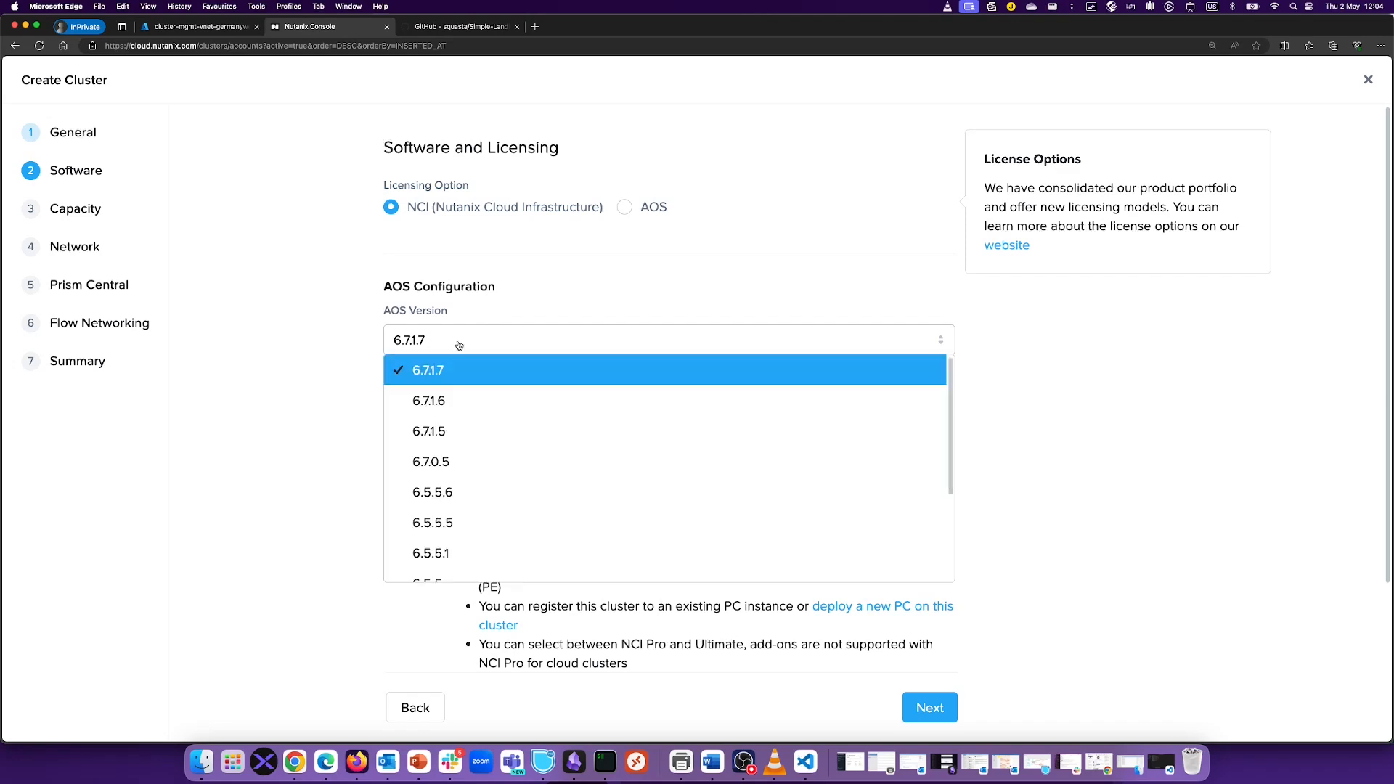
right_click(453, 508)
left_click(465, 532)
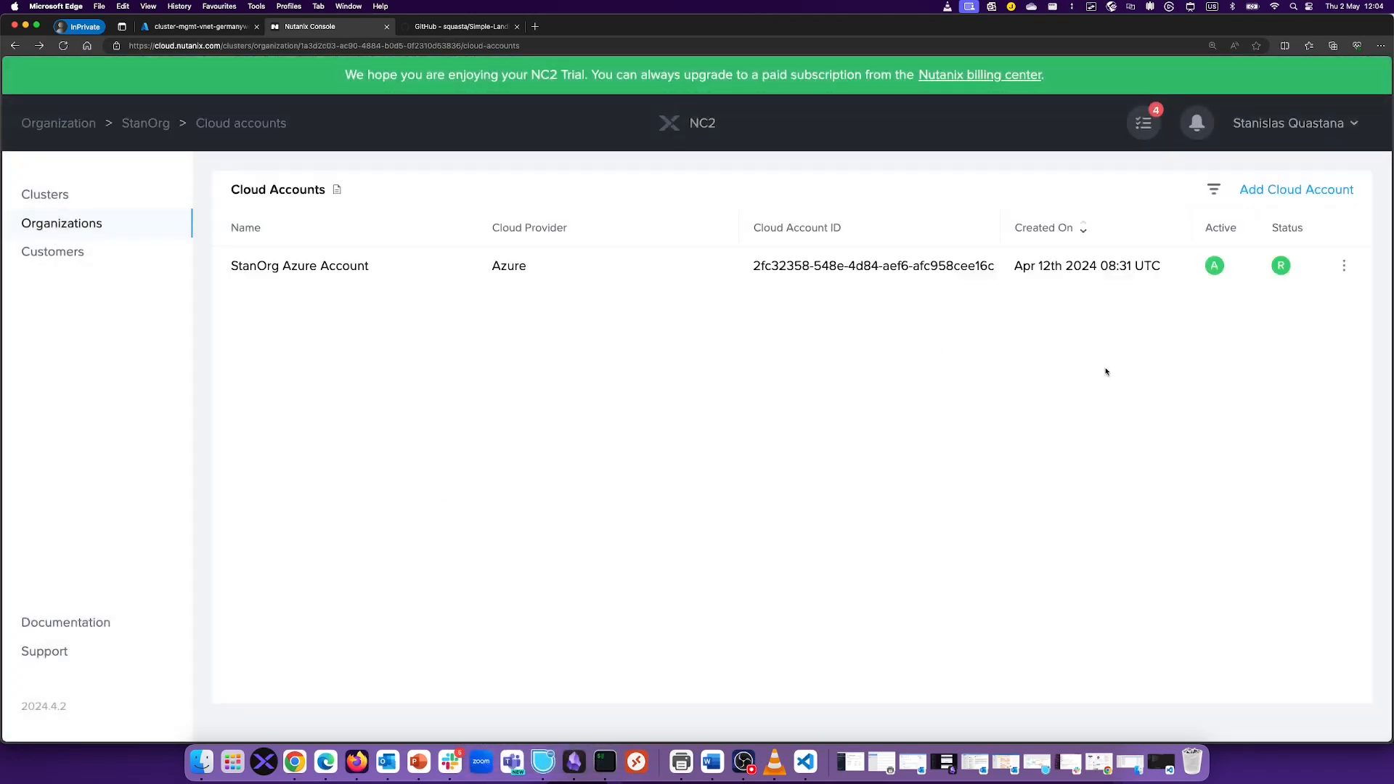
Step: Restart cluster creation as General Purpose for StanOrg on Azure, zone az03
left_click(45, 194)
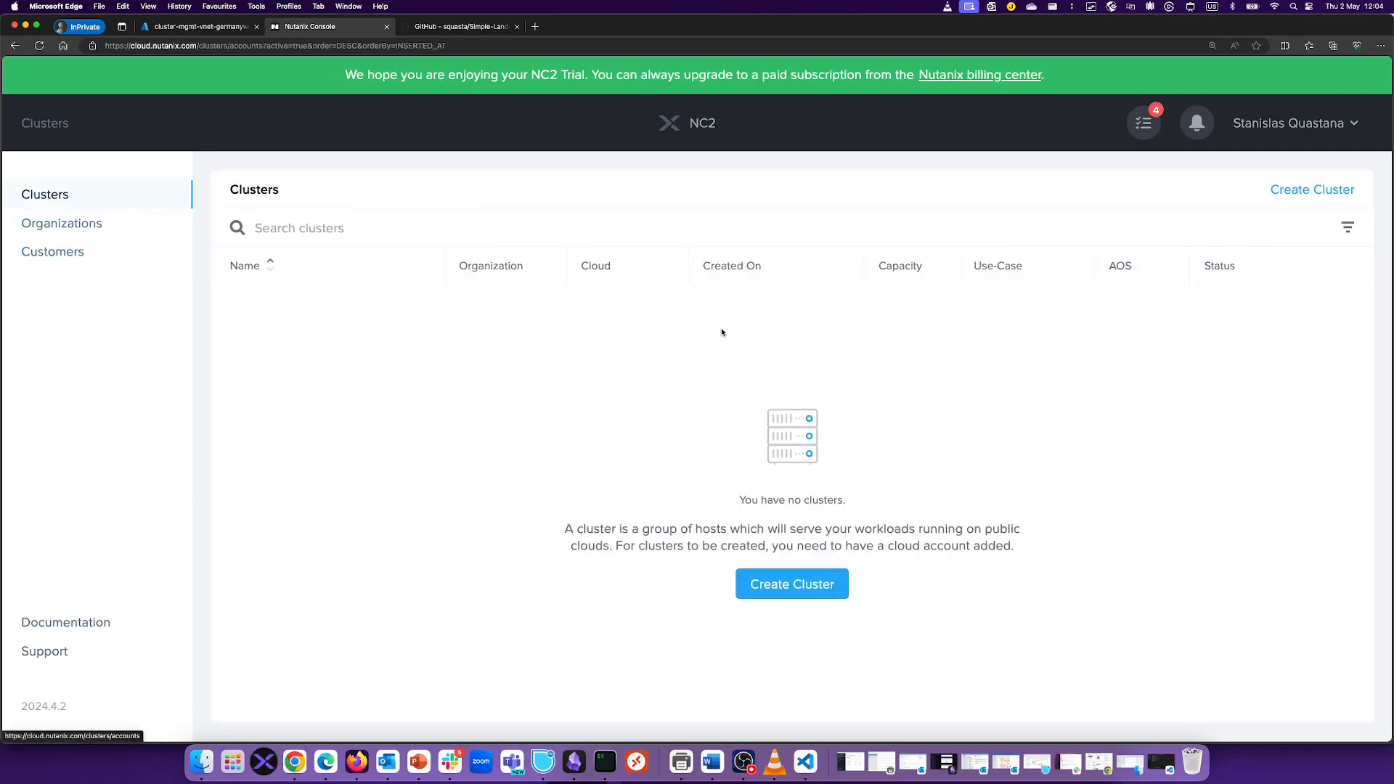
left_click(1310, 200)
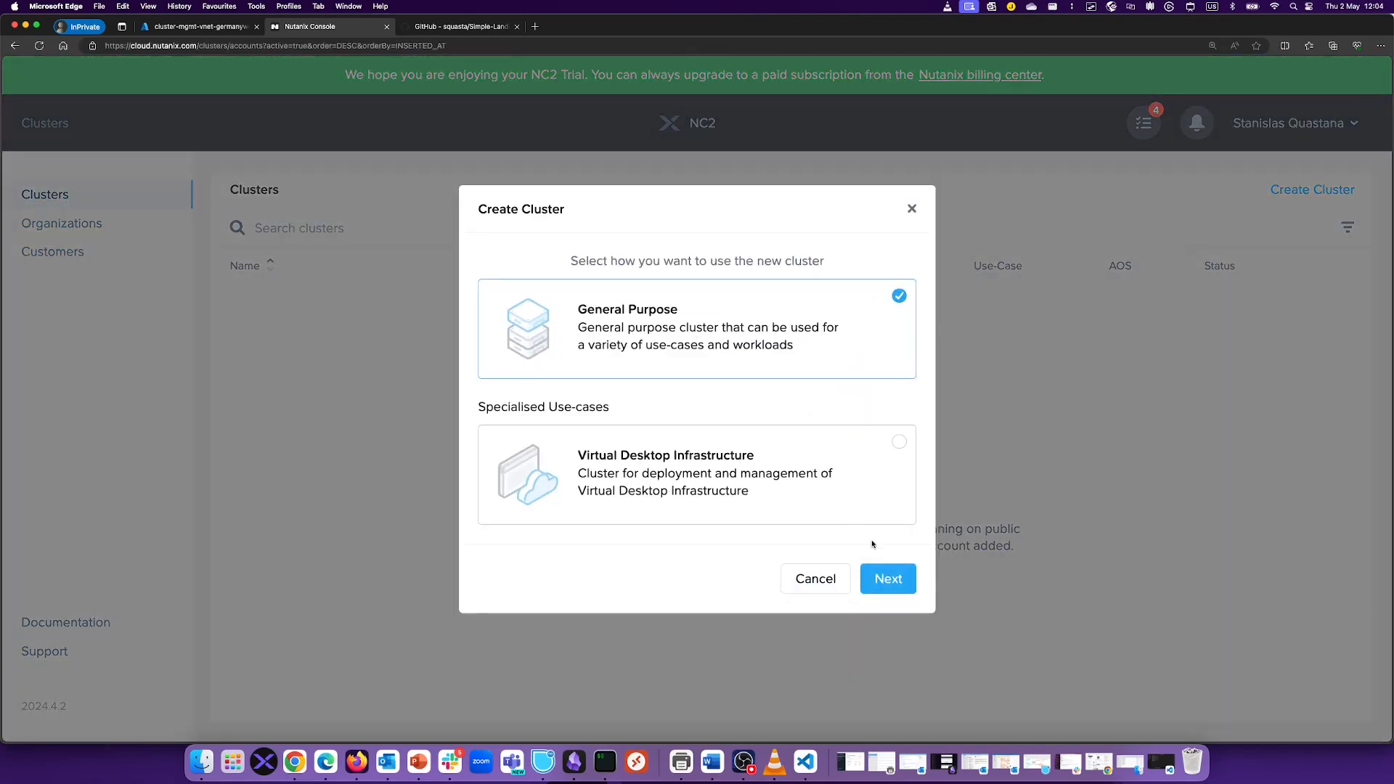
left_click(898, 579)
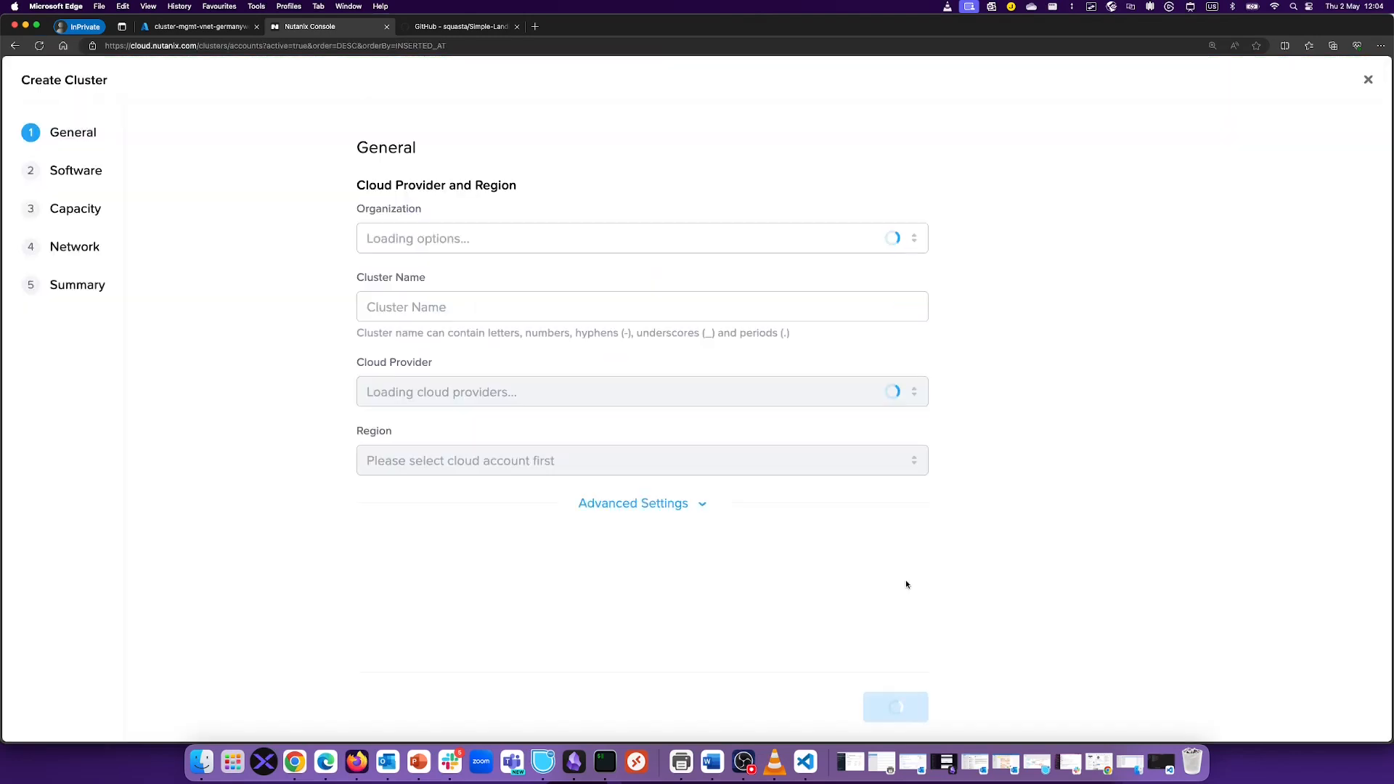
left_click(555, 251)
left_click(464, 300)
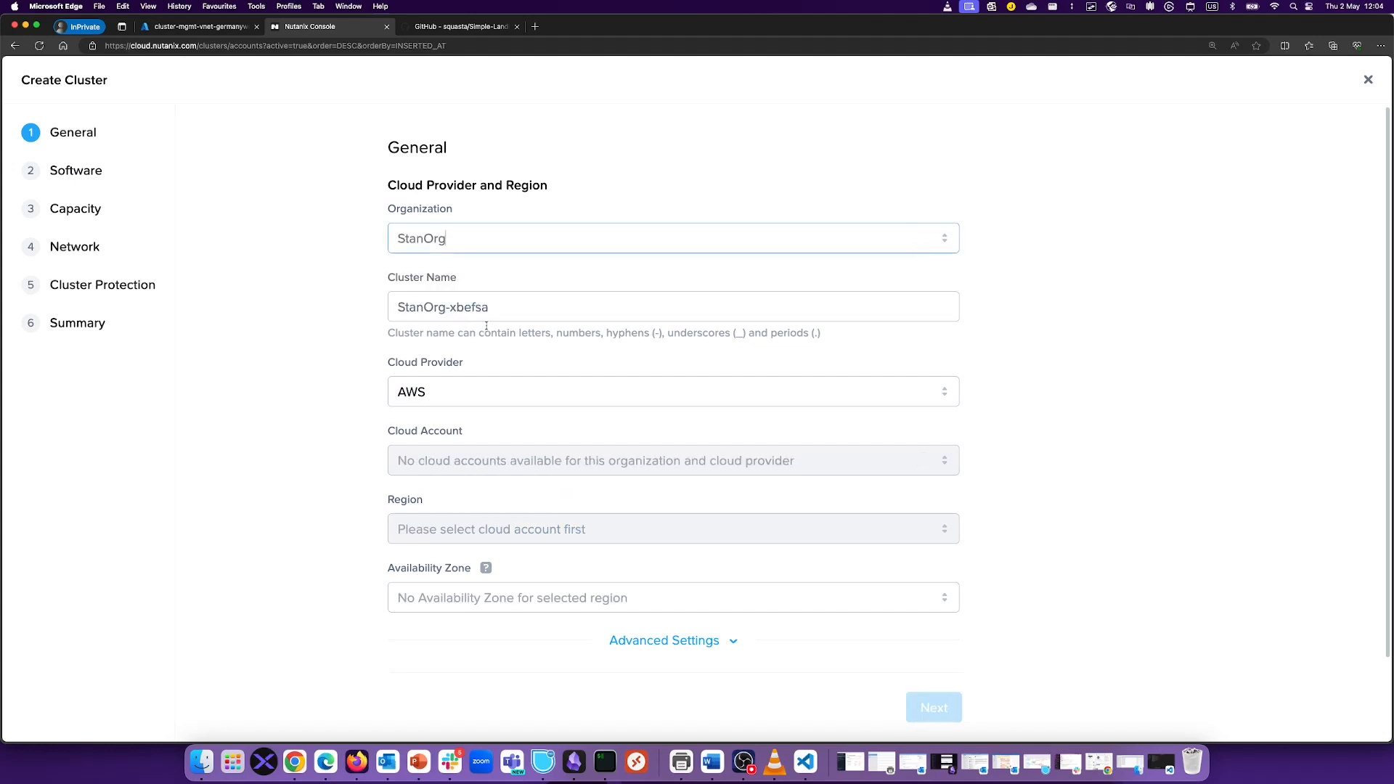
left_click(465, 404)
left_click(455, 452)
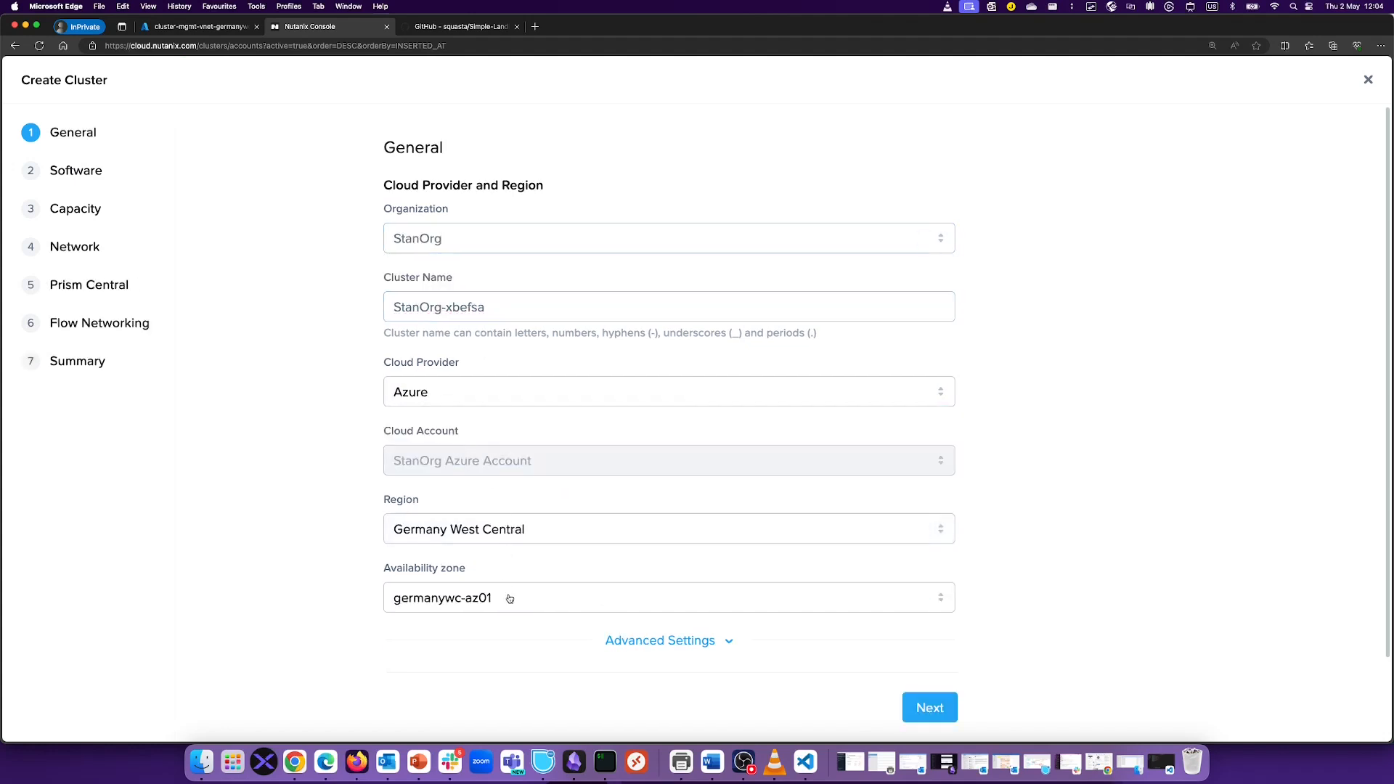
left_click(507, 597)
left_click(489, 659)
left_click(929, 708)
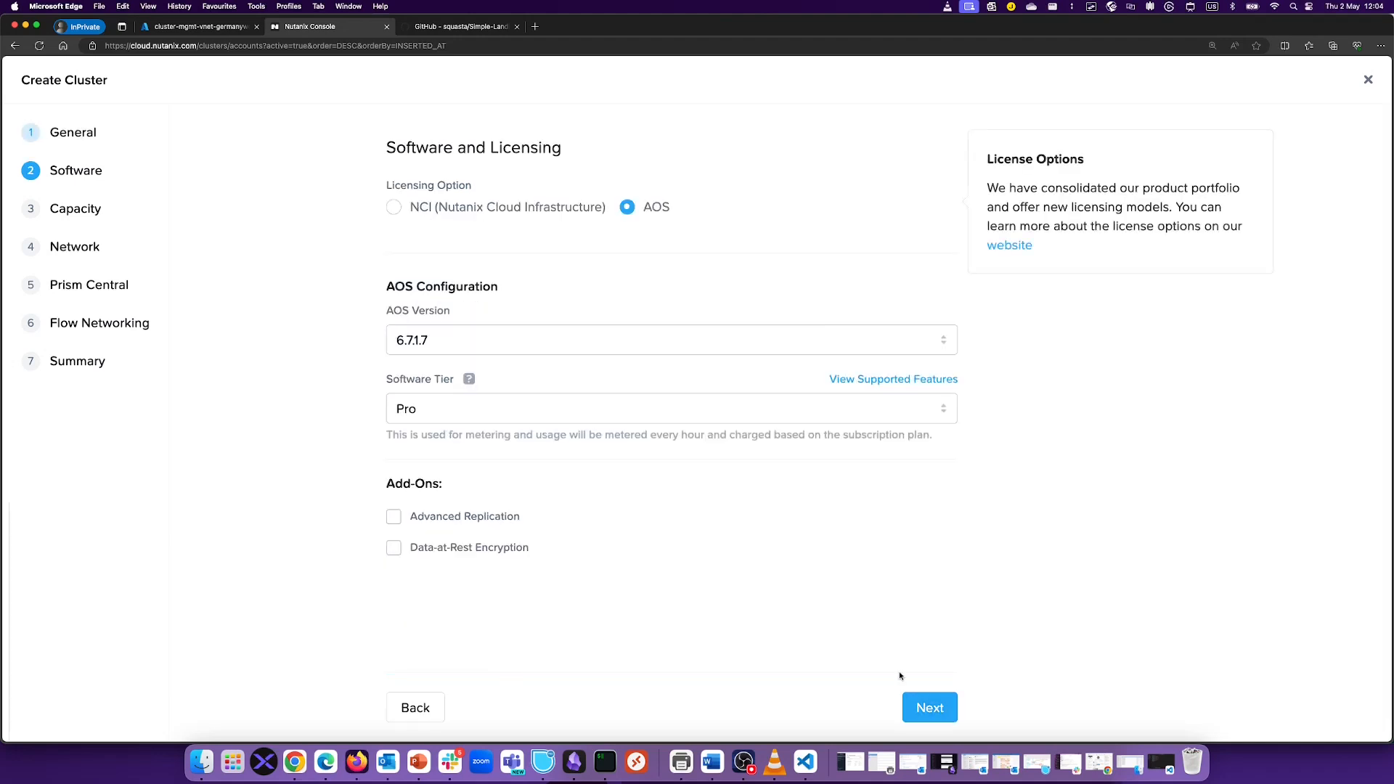
Step: Select AOS version 6.5.5.6 with NCI licensing
left_click(456, 340)
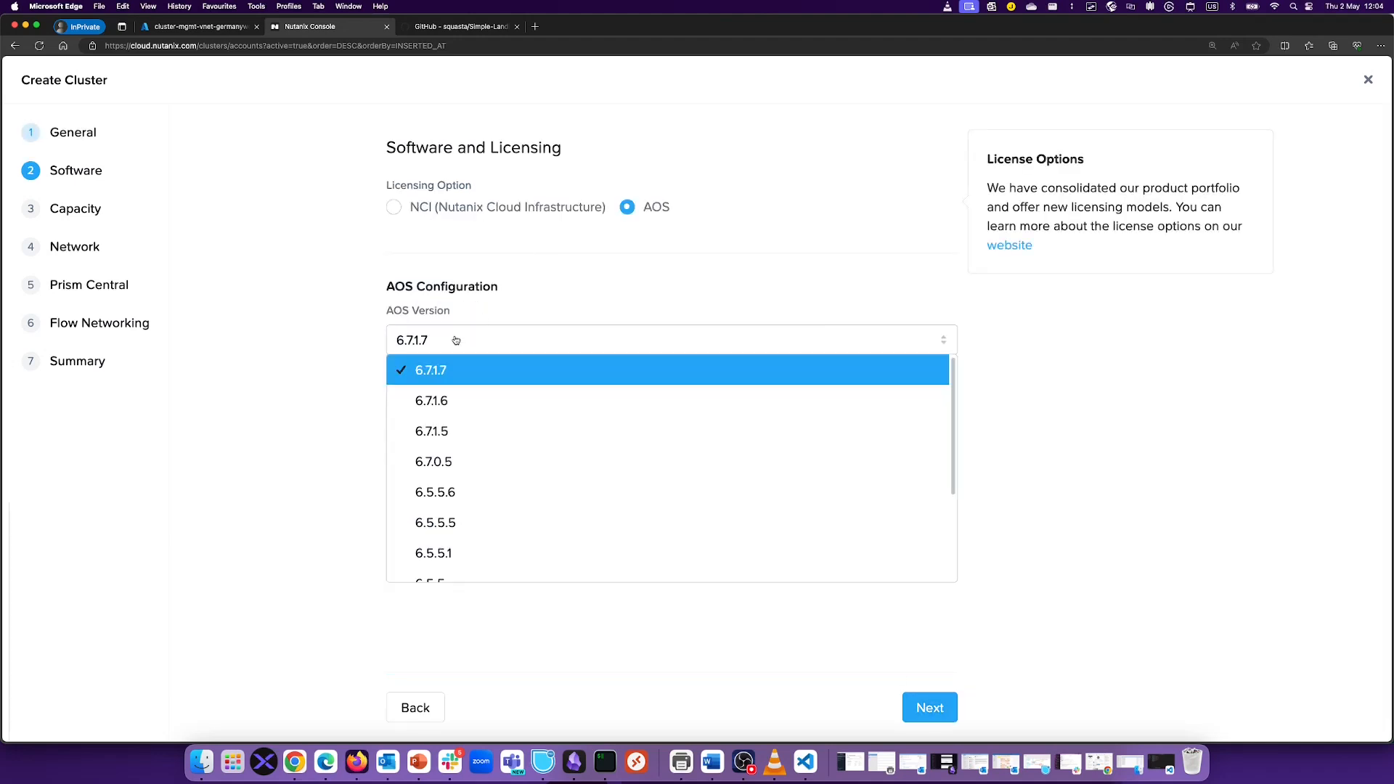
left_click(449, 493)
left_click(394, 208)
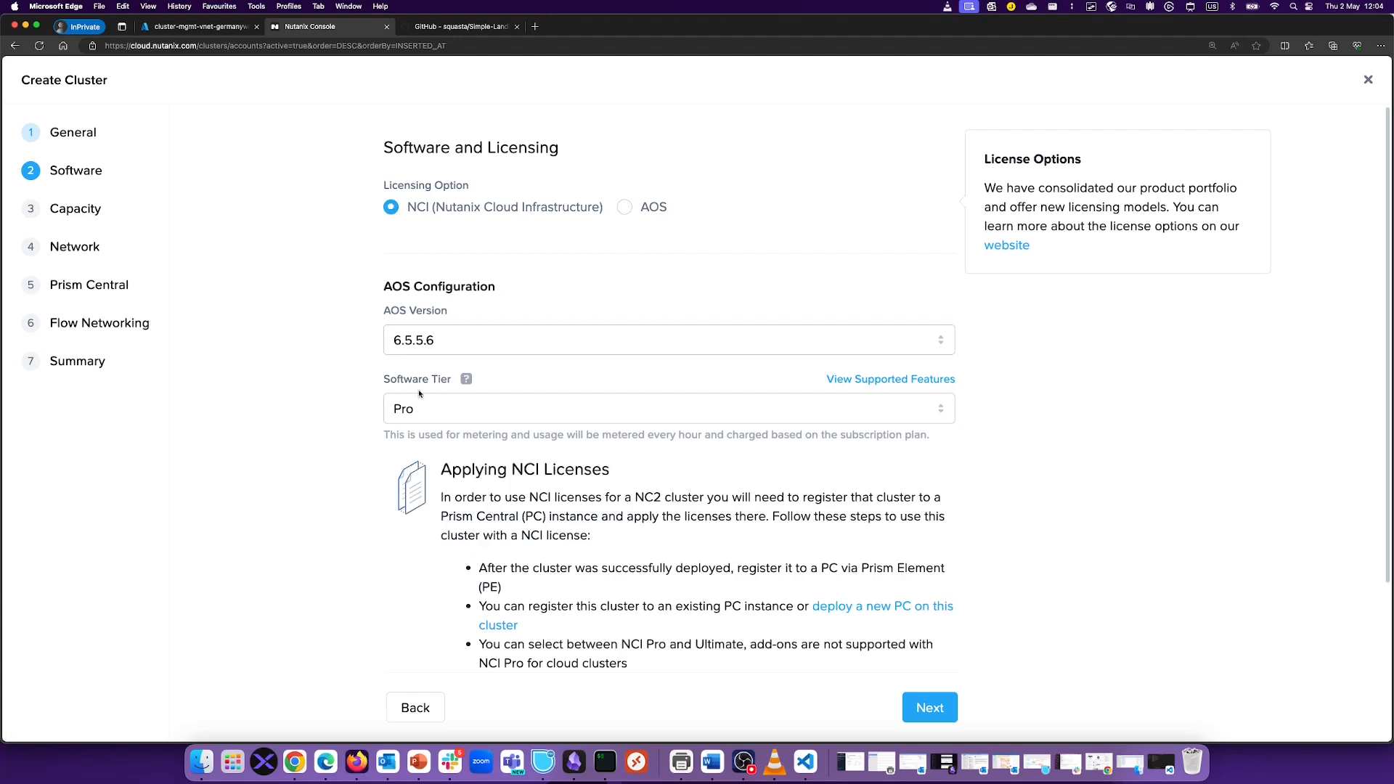
scroll(523, 436, "down", 3)
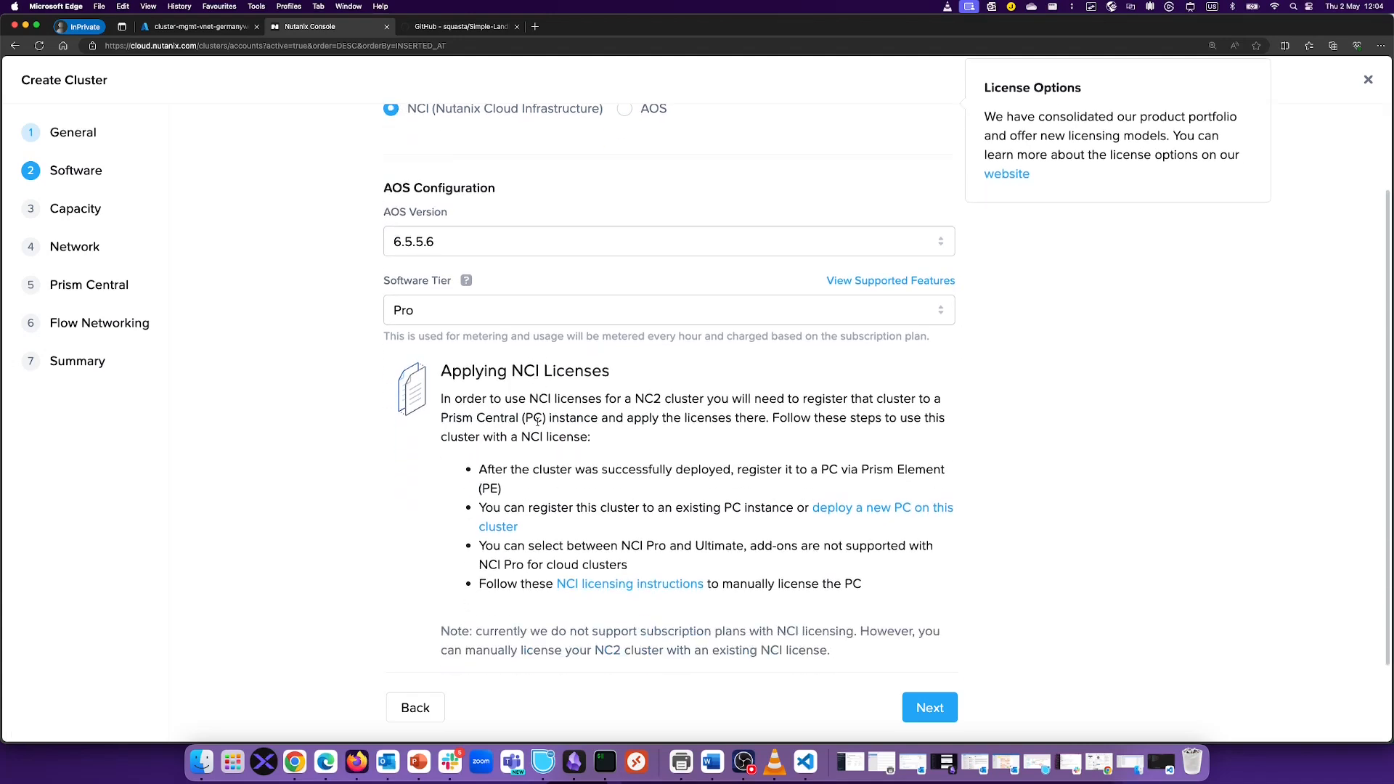
left_click(929, 707)
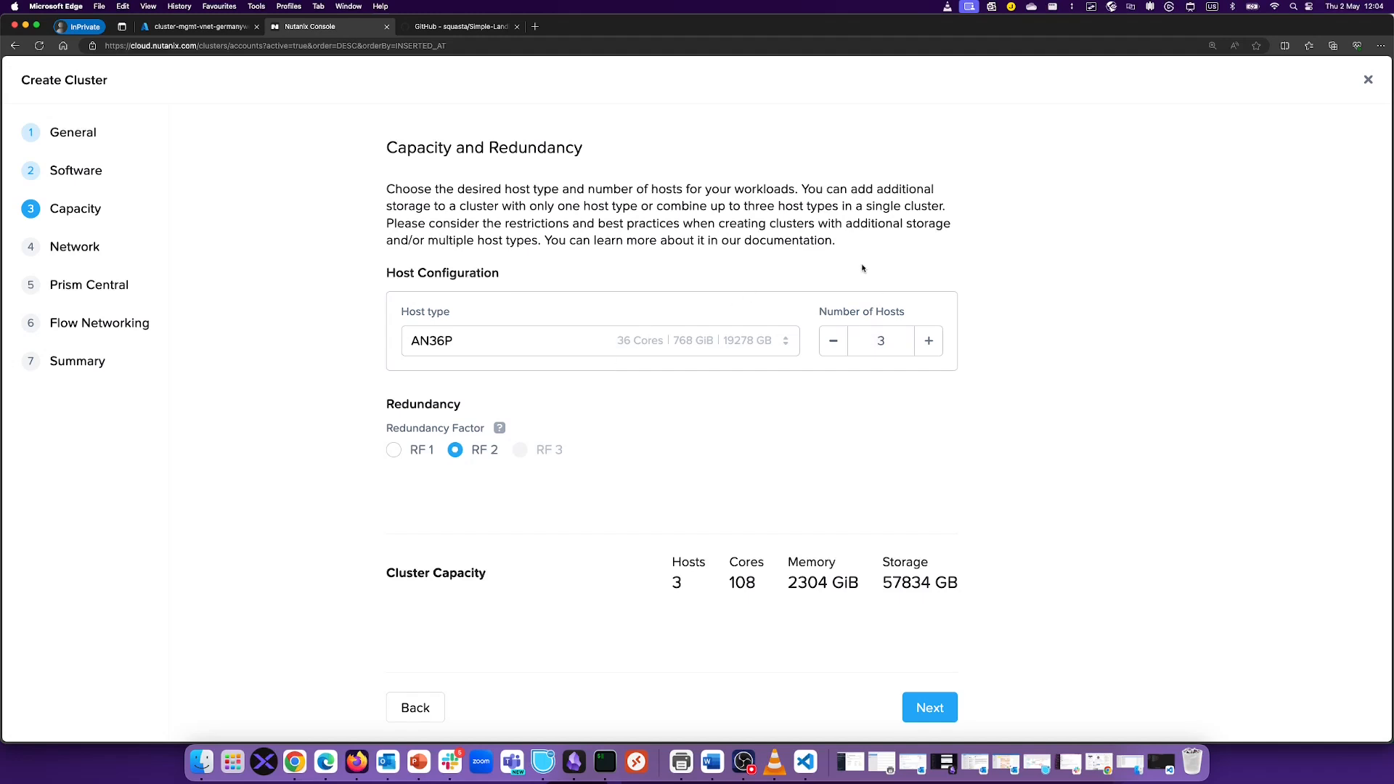
Step: Reduce the host count from 3 to 1 and set redundancy factor RF 1
left_click(834, 352)
left_click(833, 352)
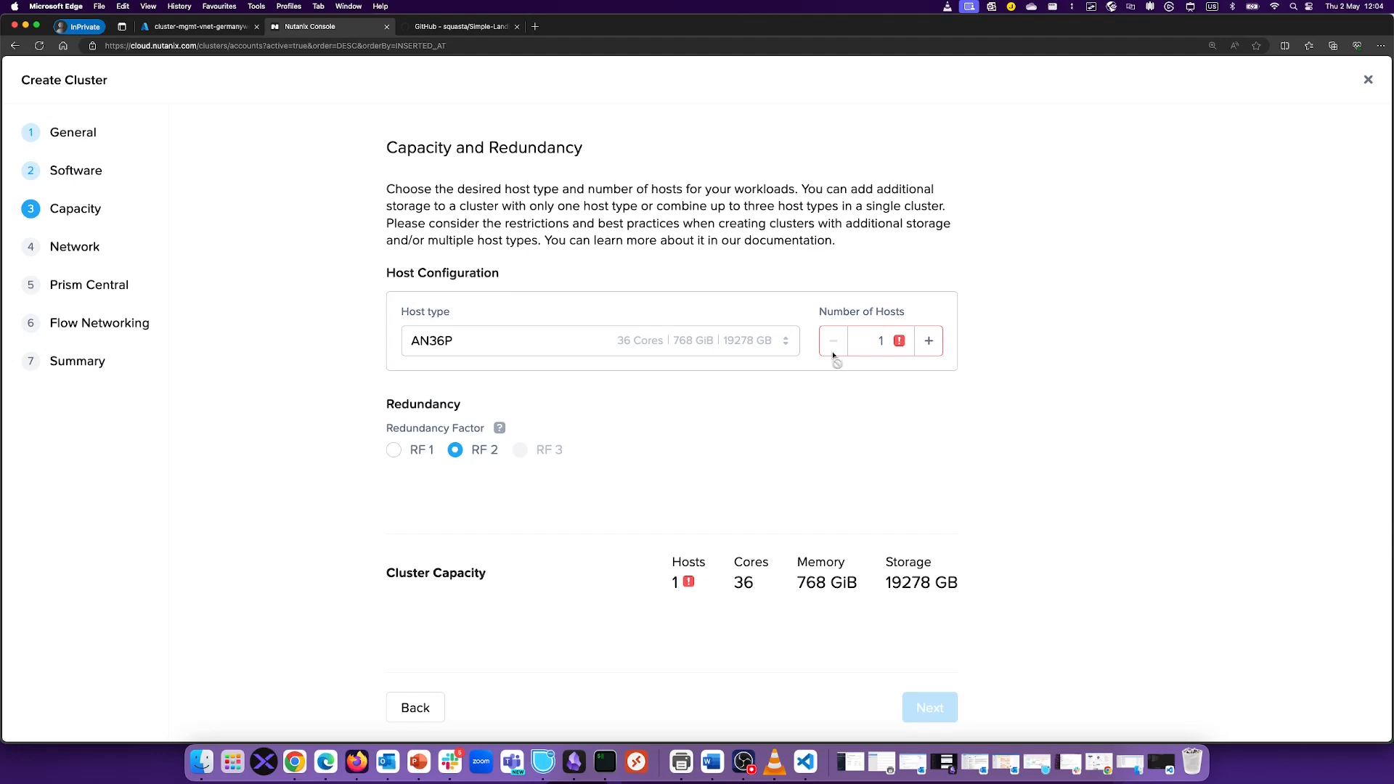
left_click(390, 453)
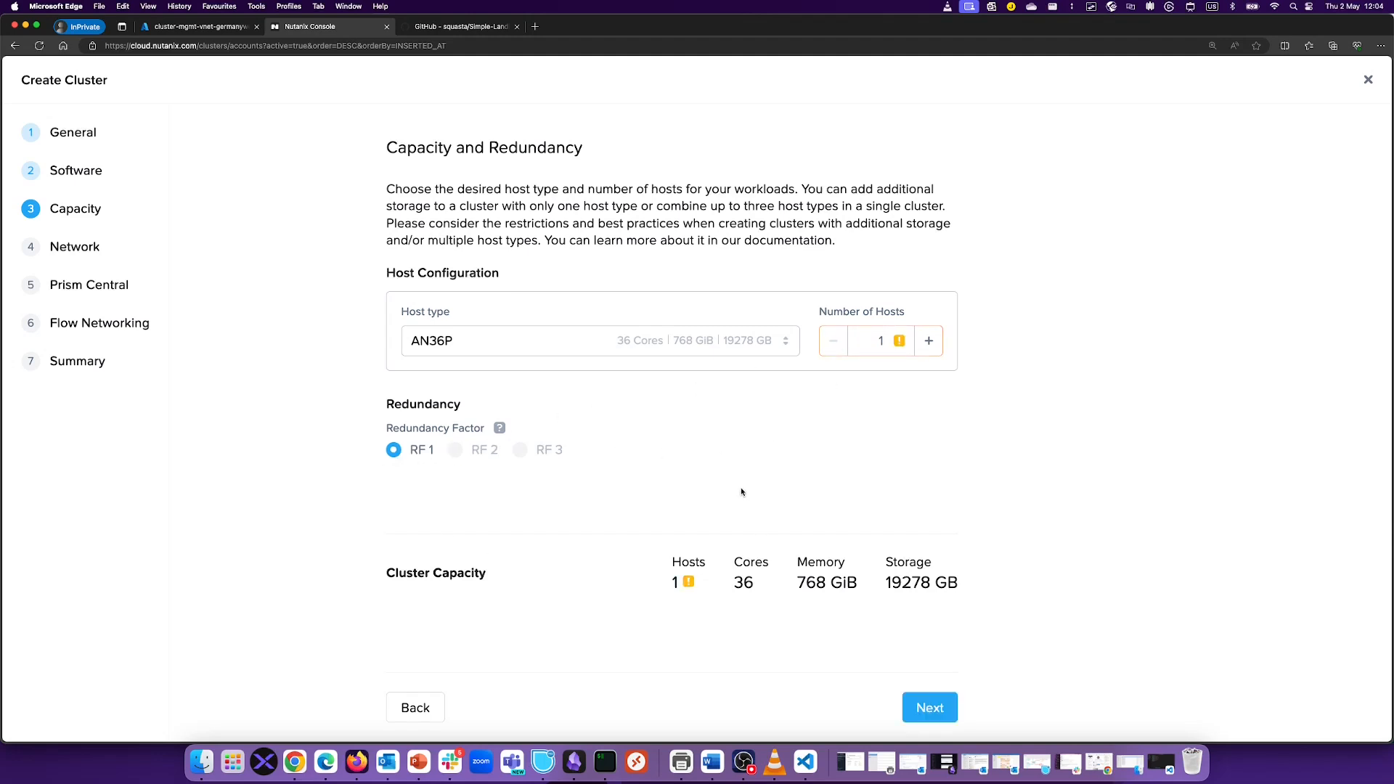
mouse_move(900, 343)
left_click(929, 703)
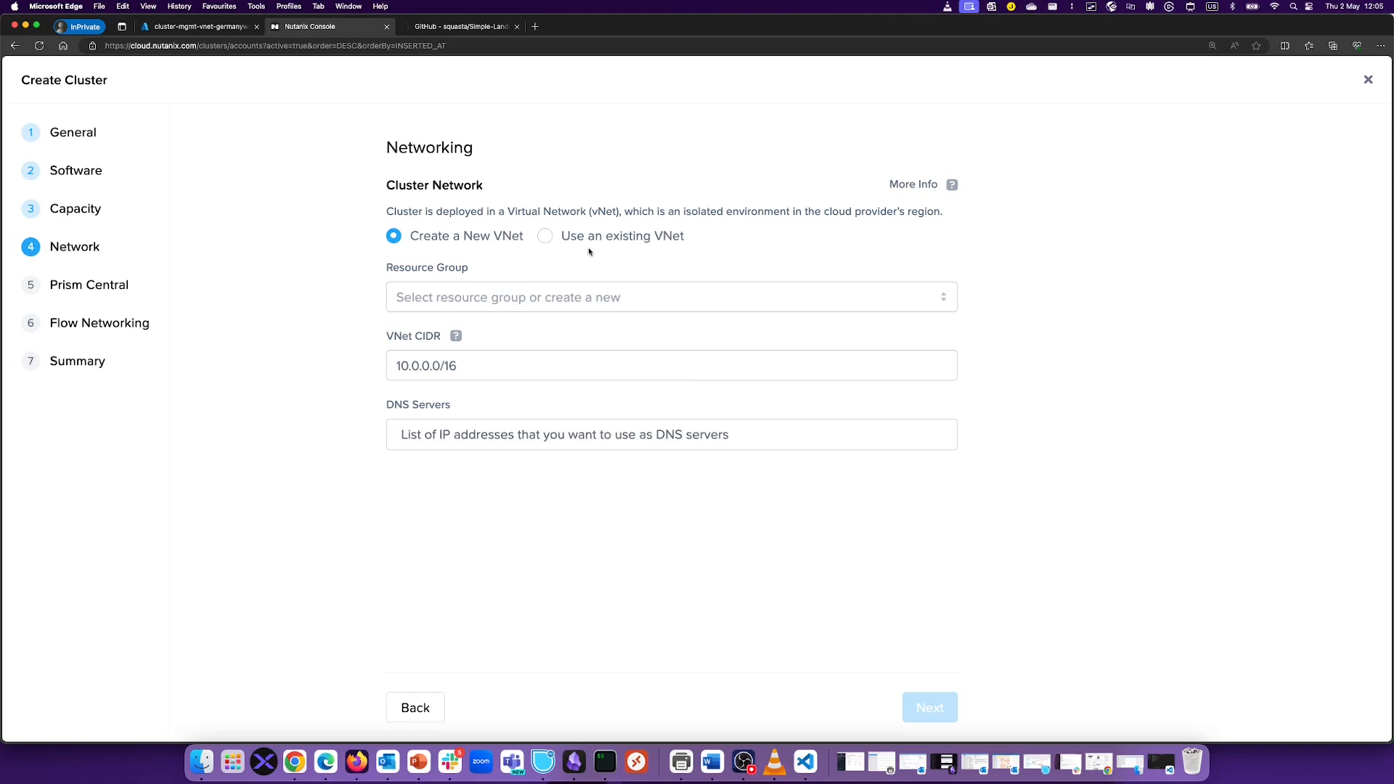
Step: Use existing VNet cluster-mgmt-vnet-germanywestcentral in RG-NC2 with its 10.0.1.0/24 management subnet
left_click(543, 236)
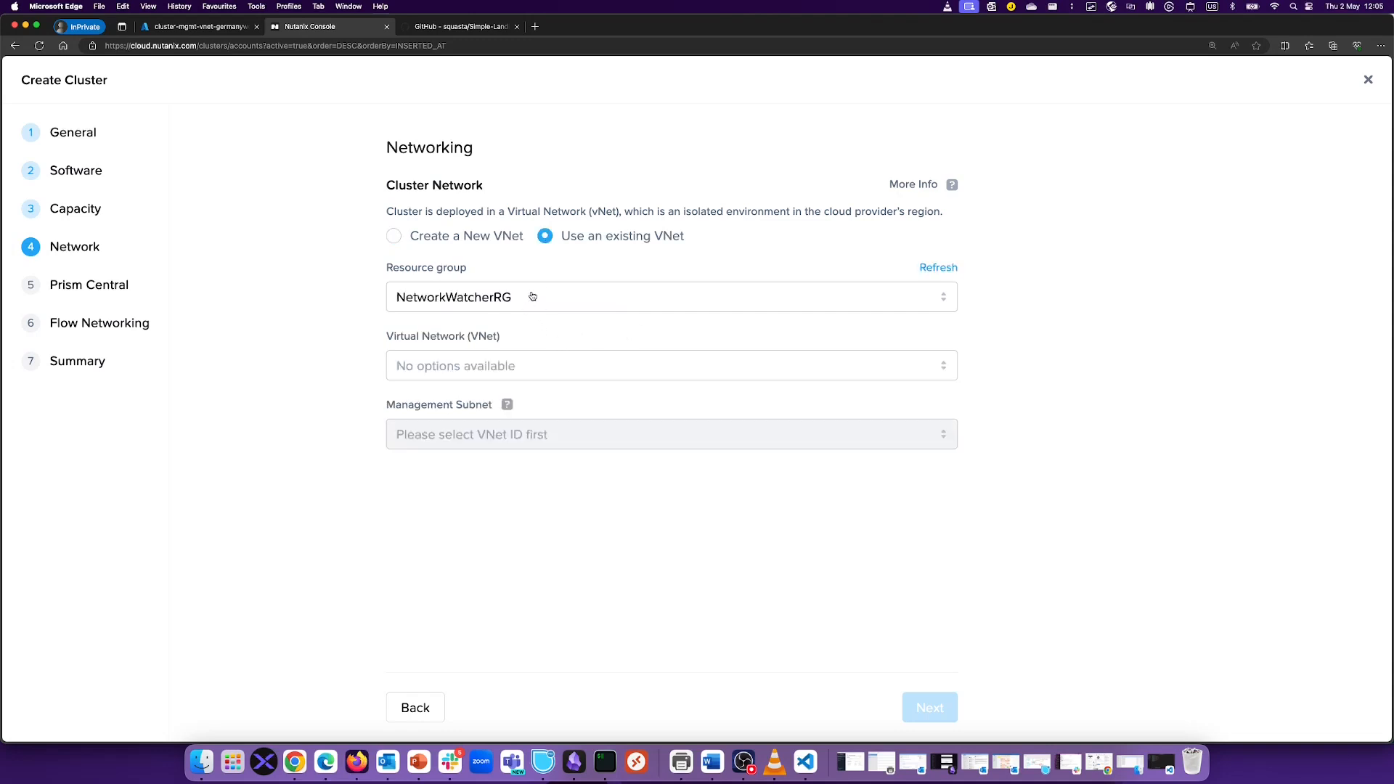
left_click(532, 296)
left_click(458, 416)
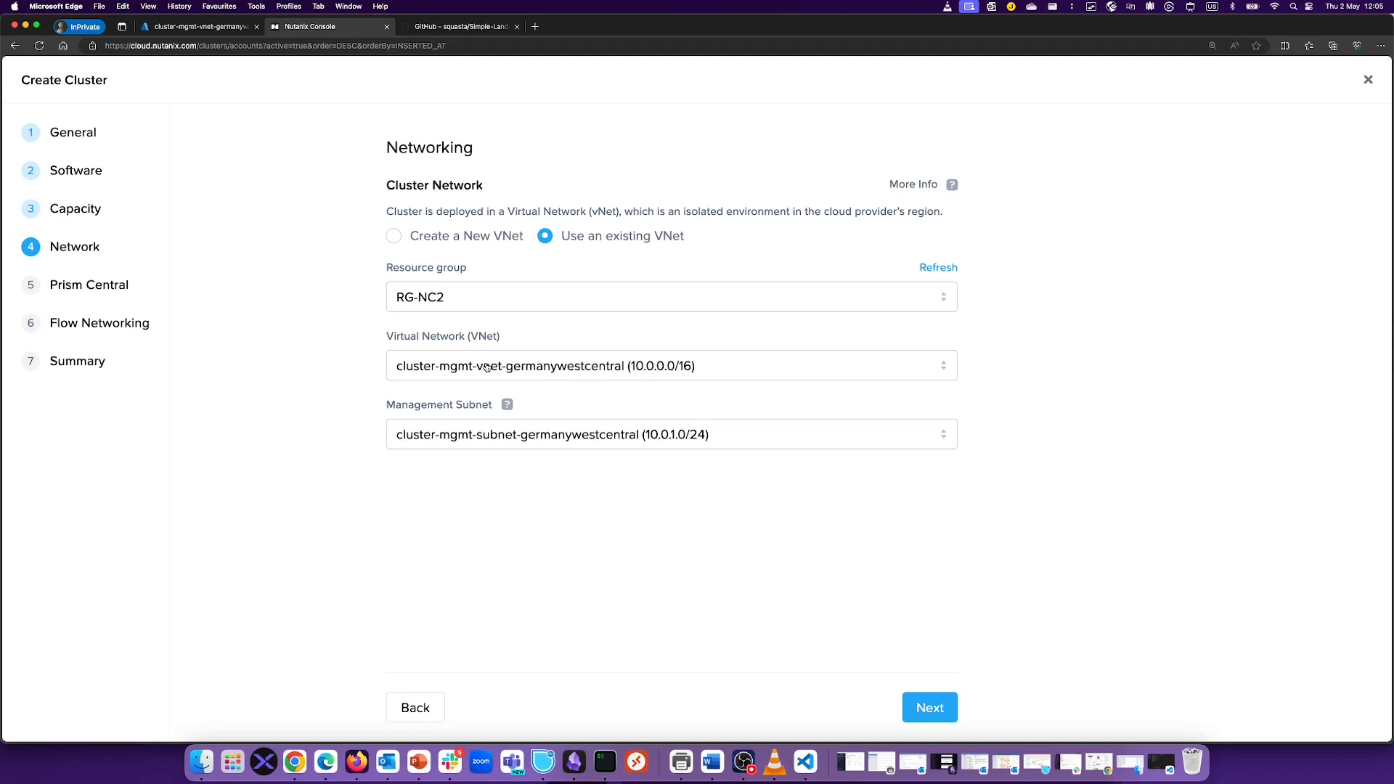
left_click(459, 376)
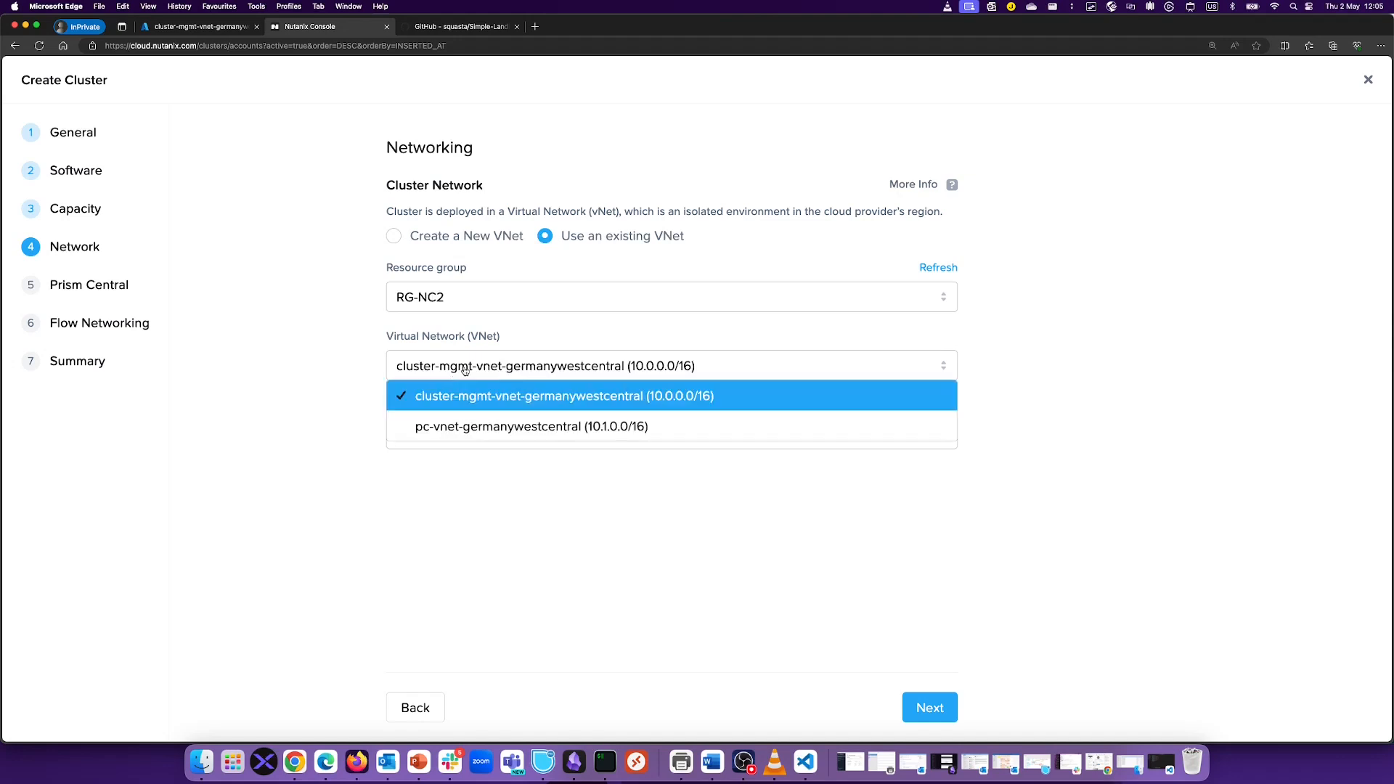
left_click(482, 400)
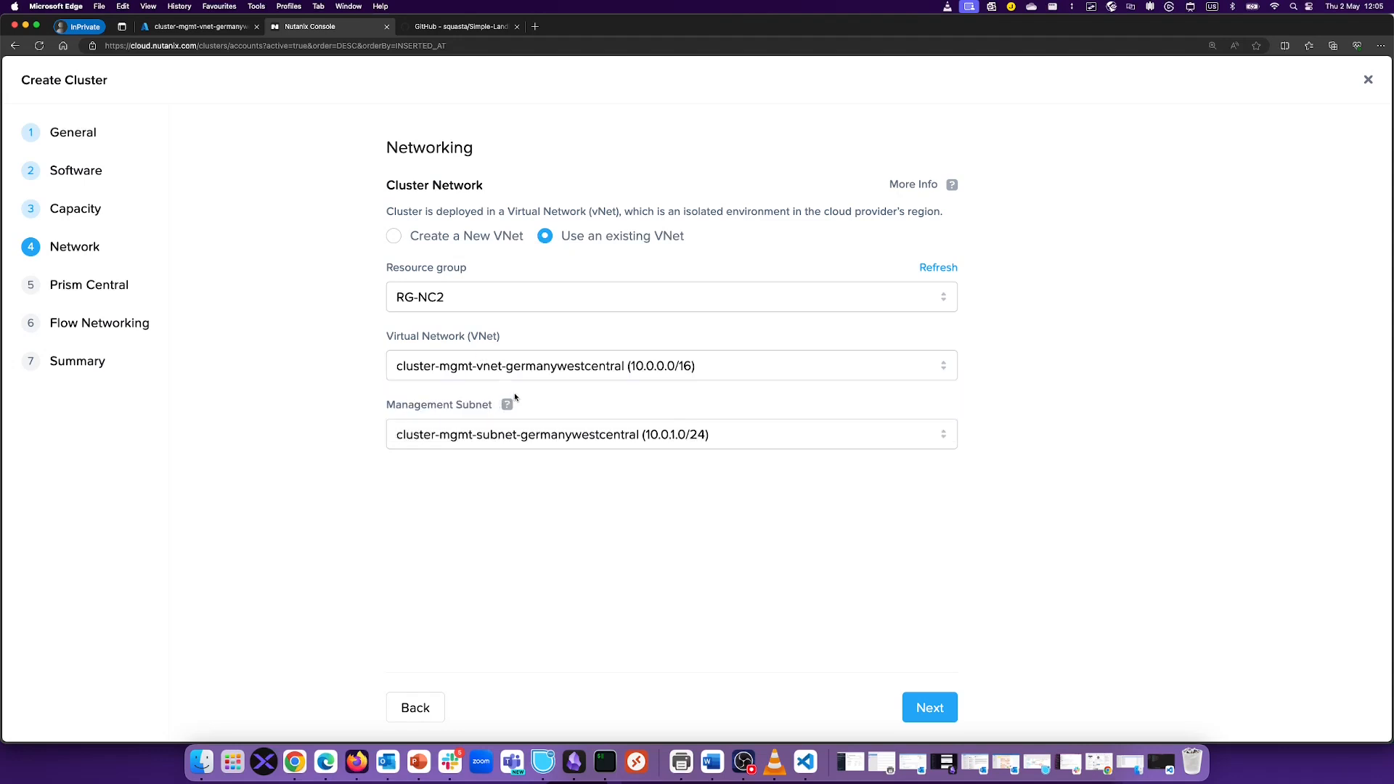
left_click(450, 439)
left_click(535, 445)
left_click(943, 715)
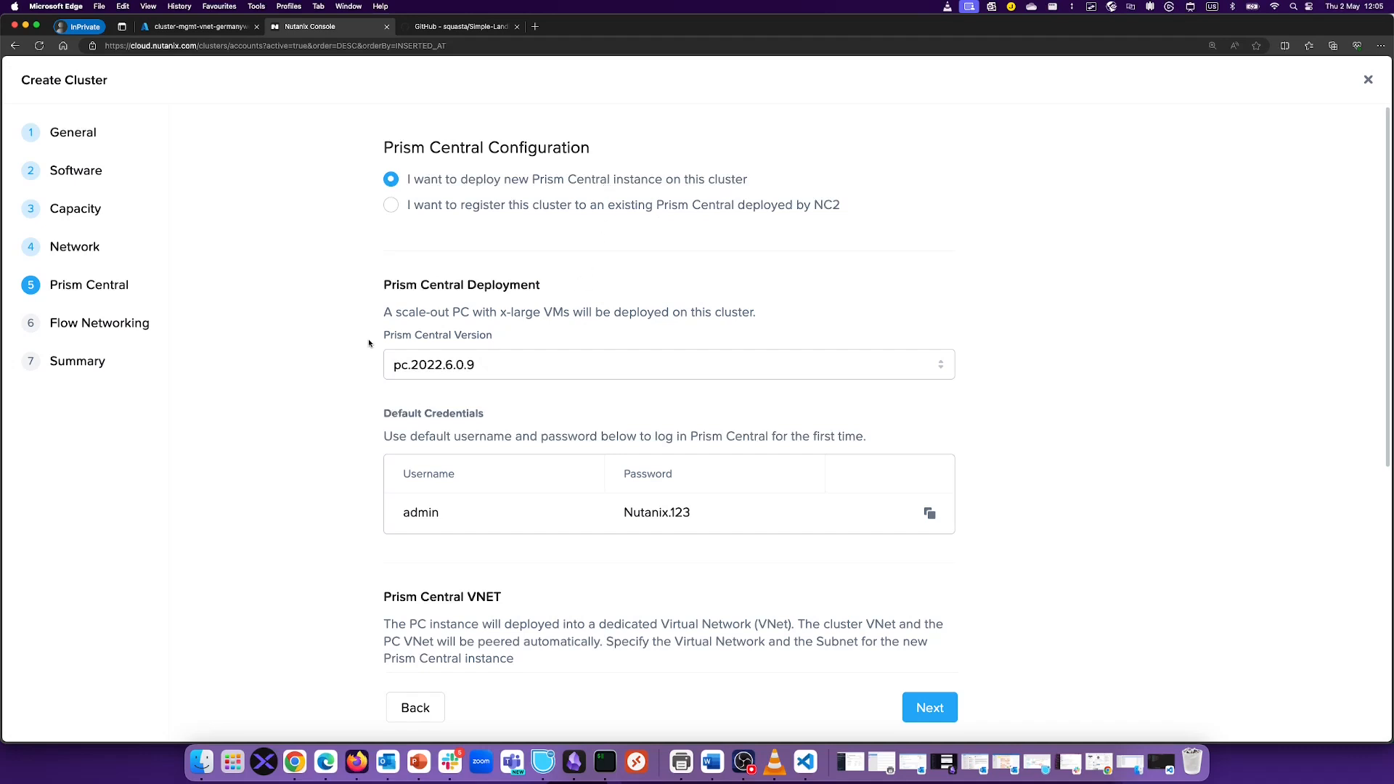
Step: Keep pc-vnet-germanywestcentral and cluster-pc-subnet-germanywestcentral as the Prism Central network
scroll(374, 348, "down", 5)
scroll(400, 397, "down", 1)
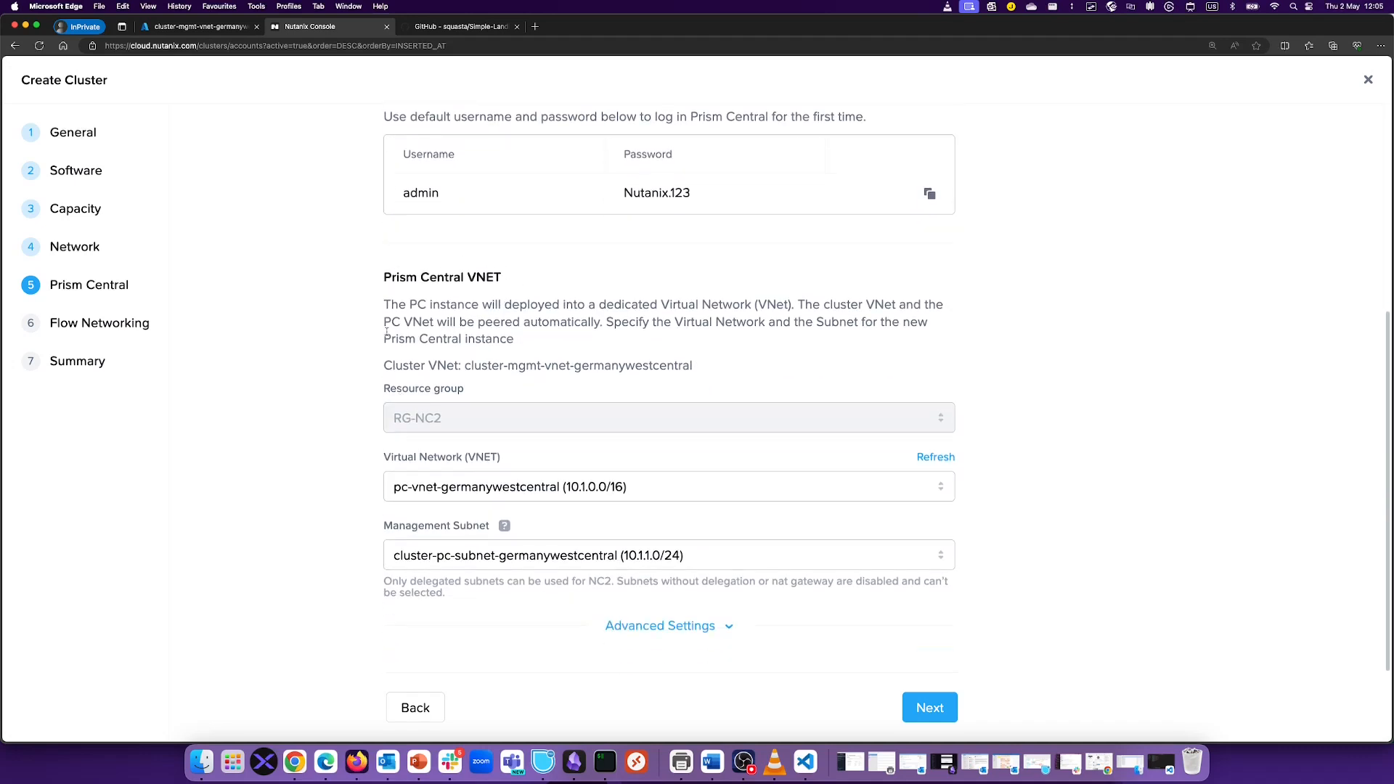
left_click(489, 491)
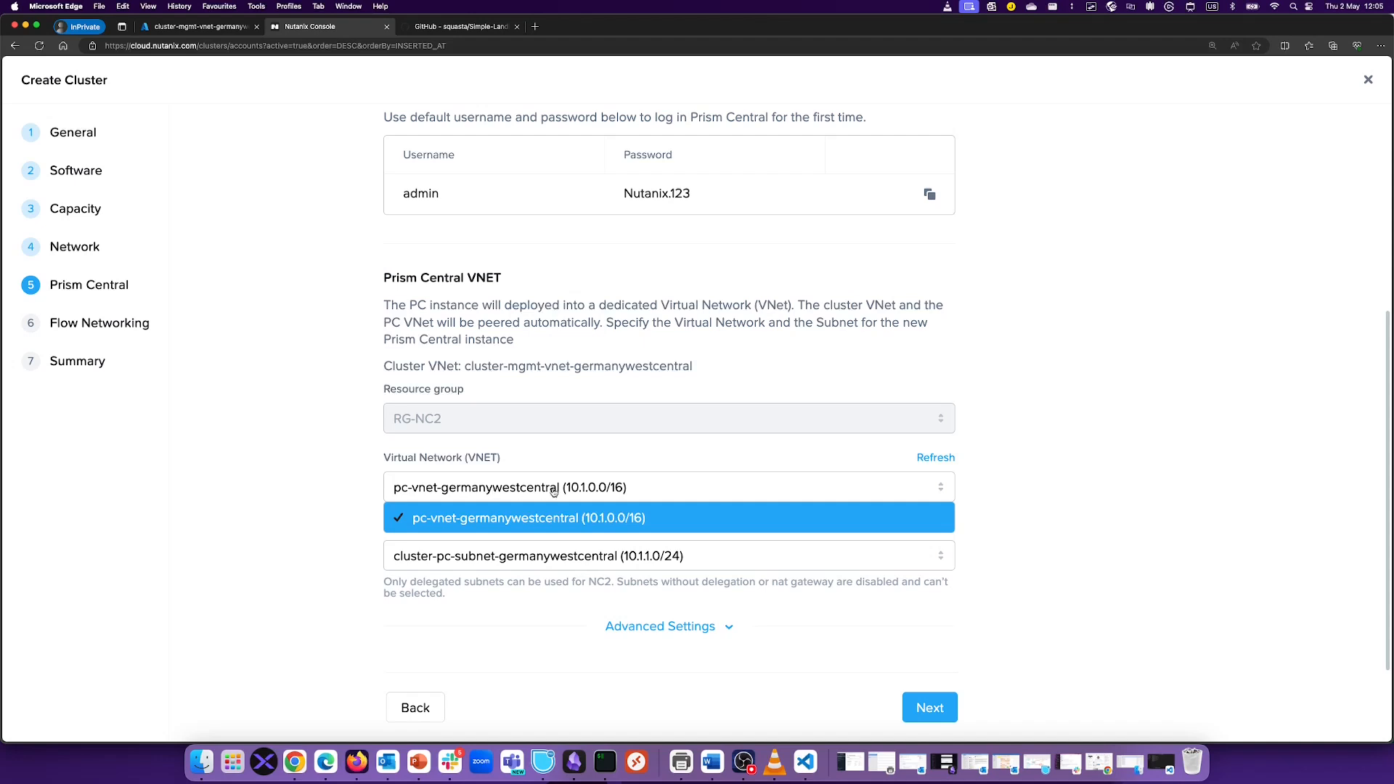
left_click(530, 494)
left_click(530, 494)
left_click(486, 497)
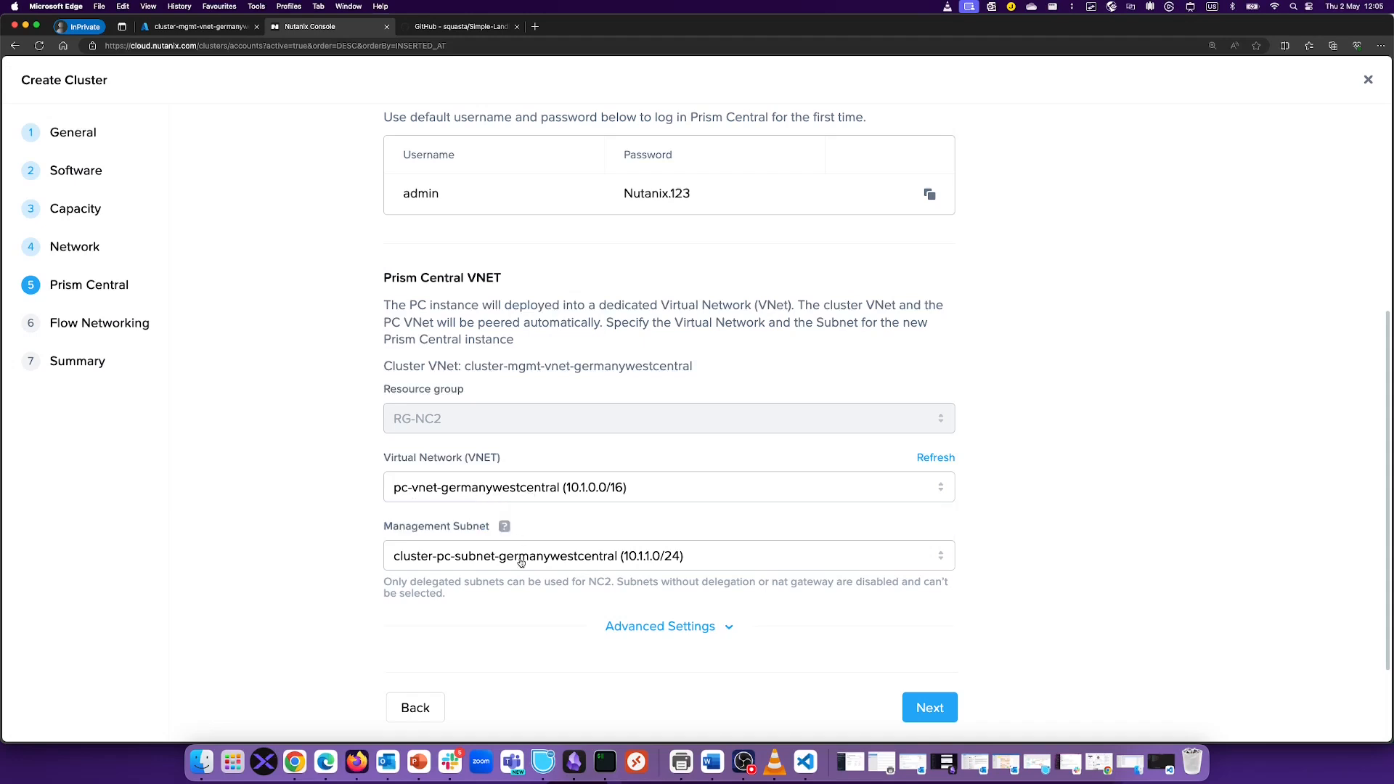
left_click(521, 561)
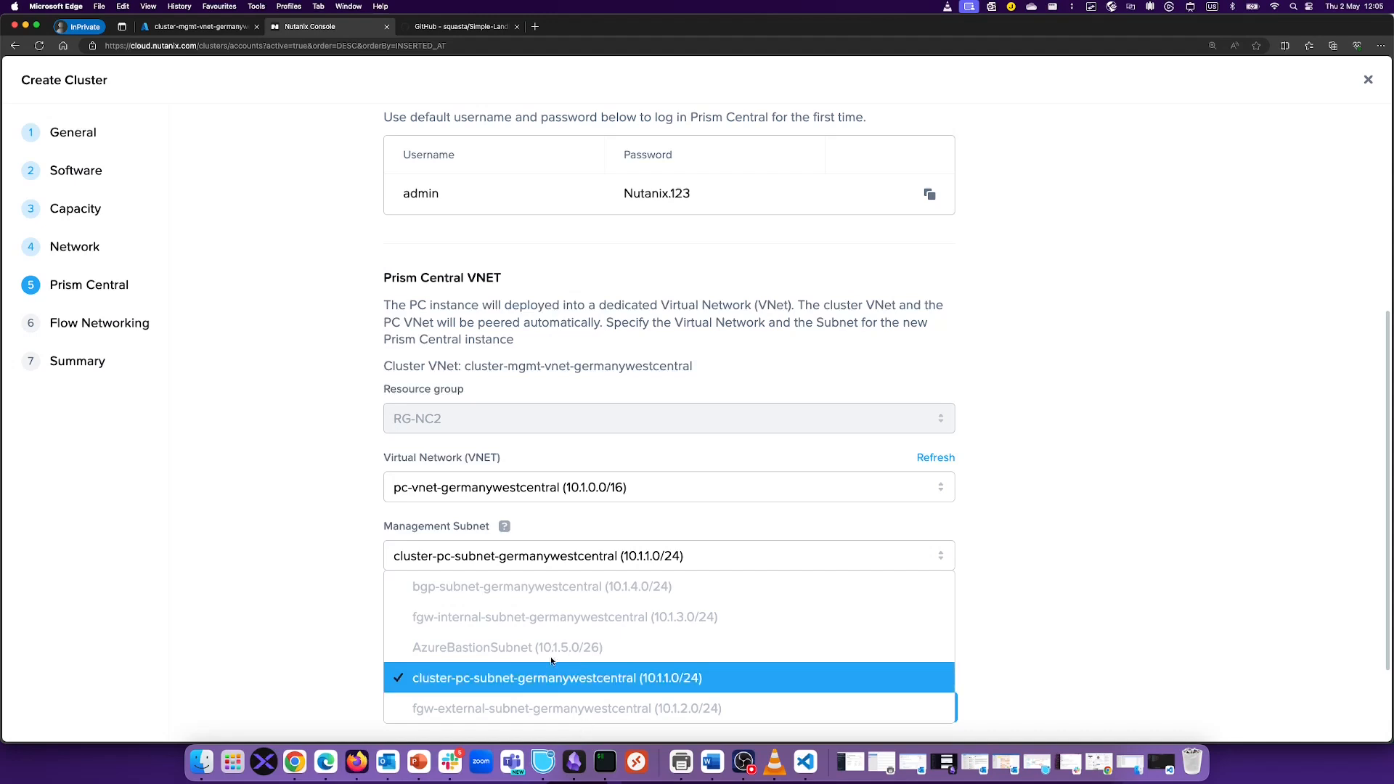
left_click(496, 686)
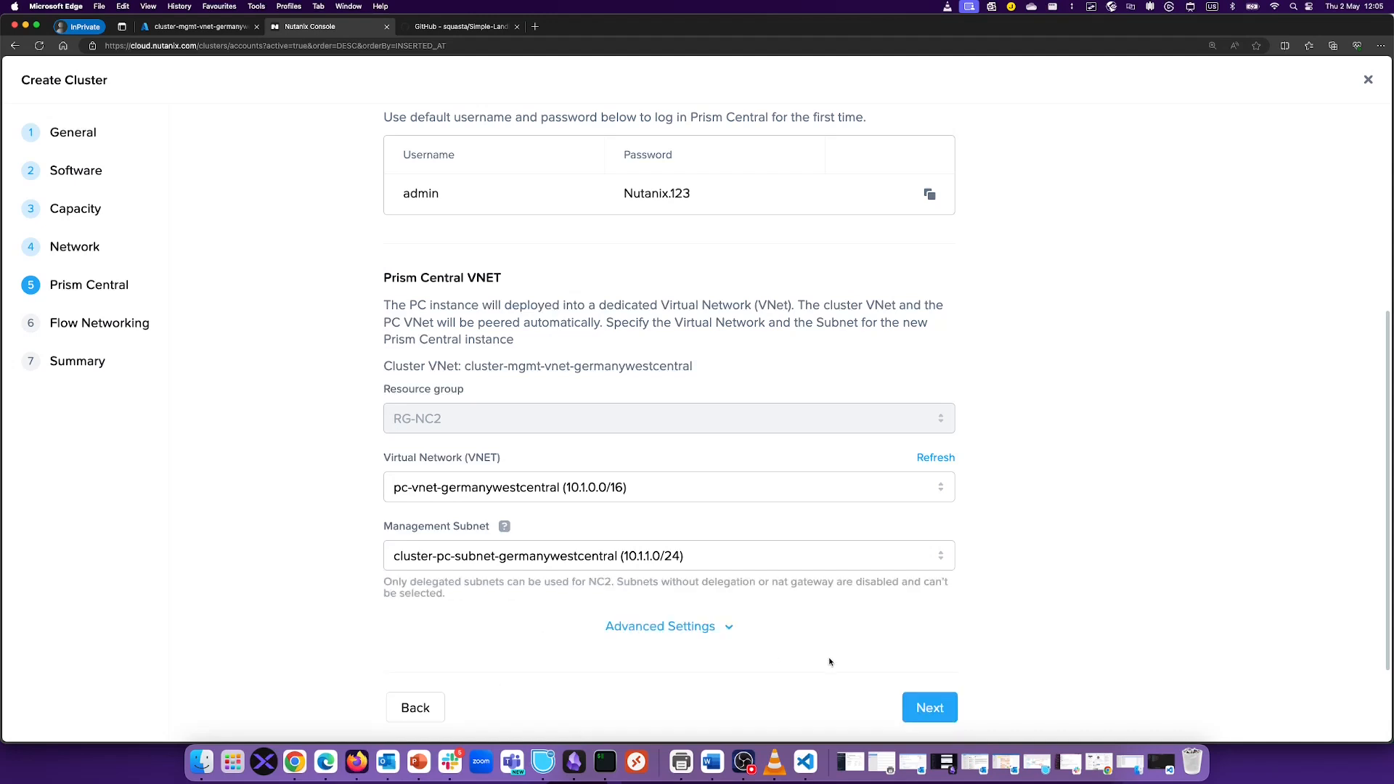
left_click(923, 709)
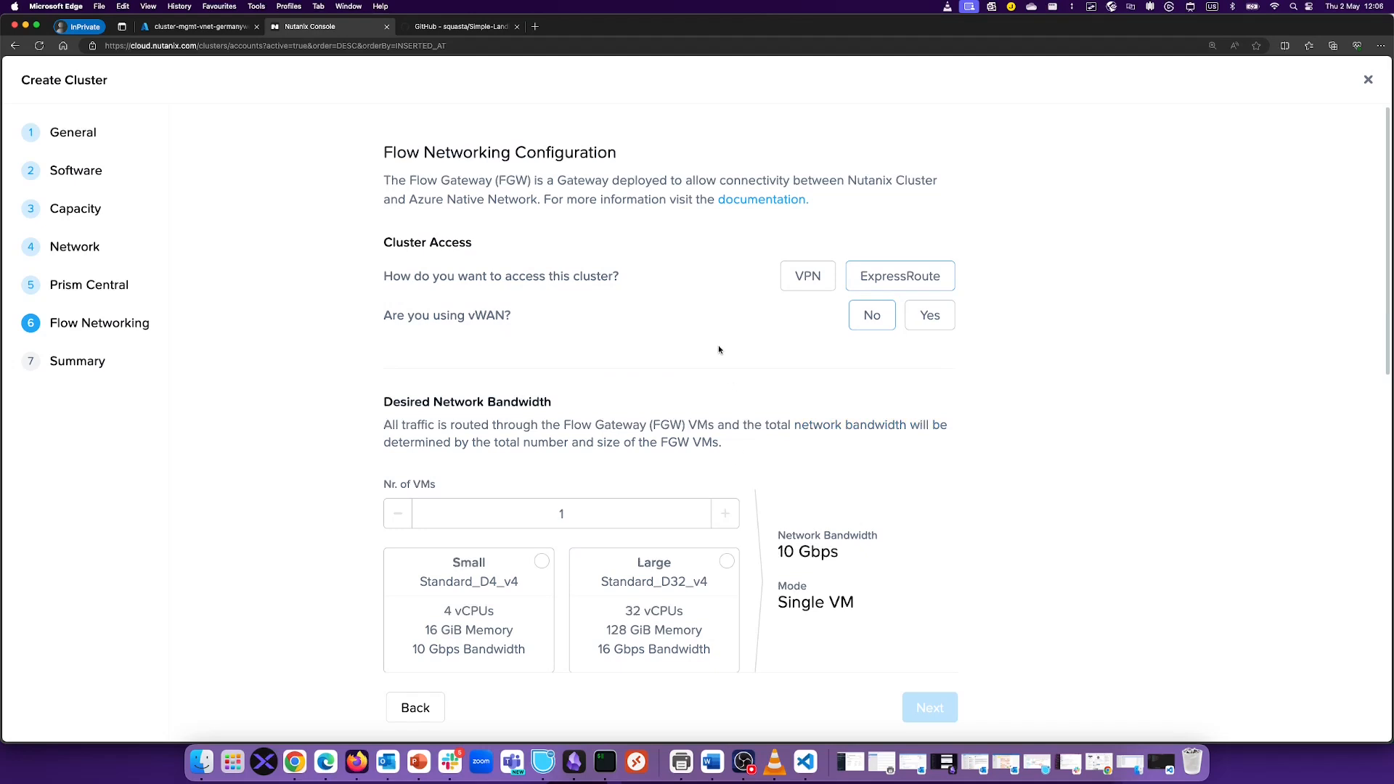
Step: Choose the Small Flow Gateway size with the fgw-internal and fgw-external subnets
scroll(646, 289, "down", 2)
scroll(689, 181, "up", 2)
left_click(540, 561)
scroll(975, 511, "down", 3)
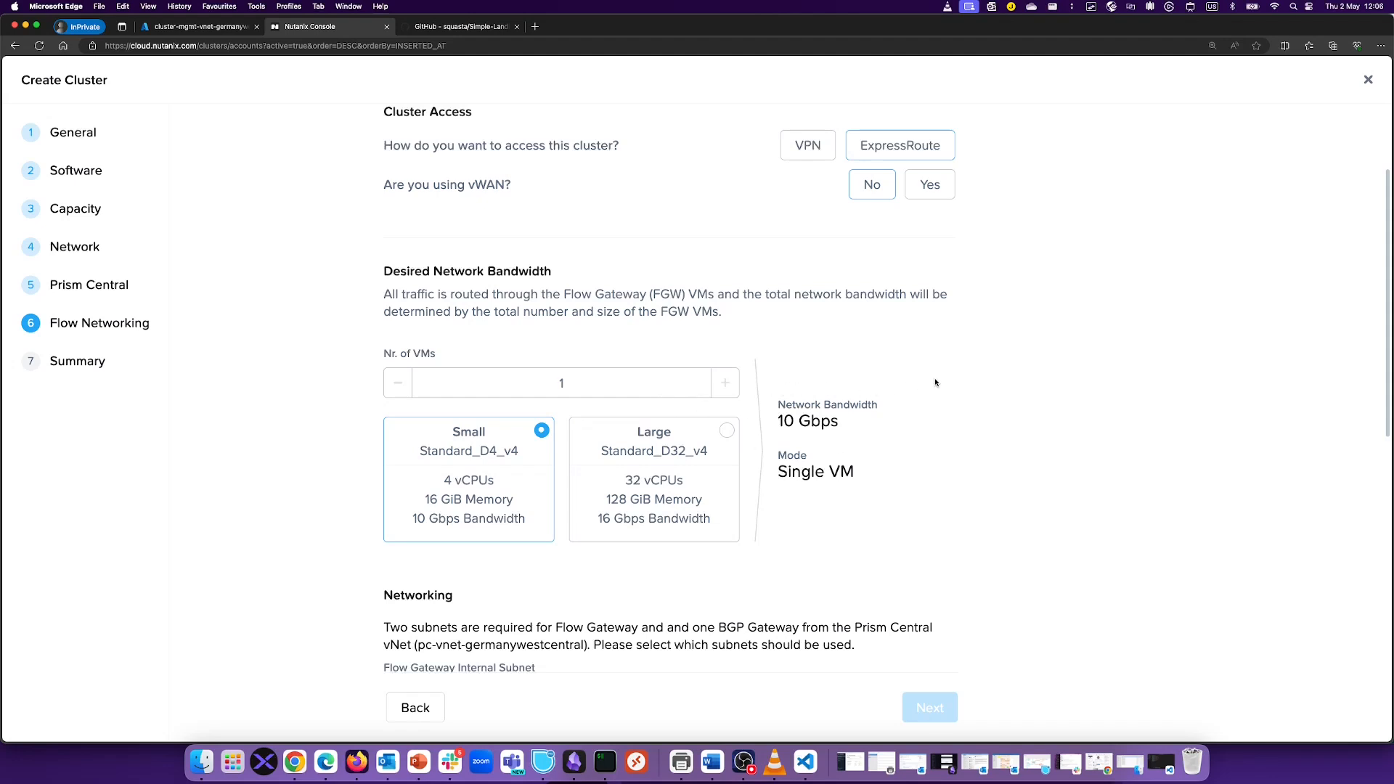
scroll(1035, 304, "up", 2)
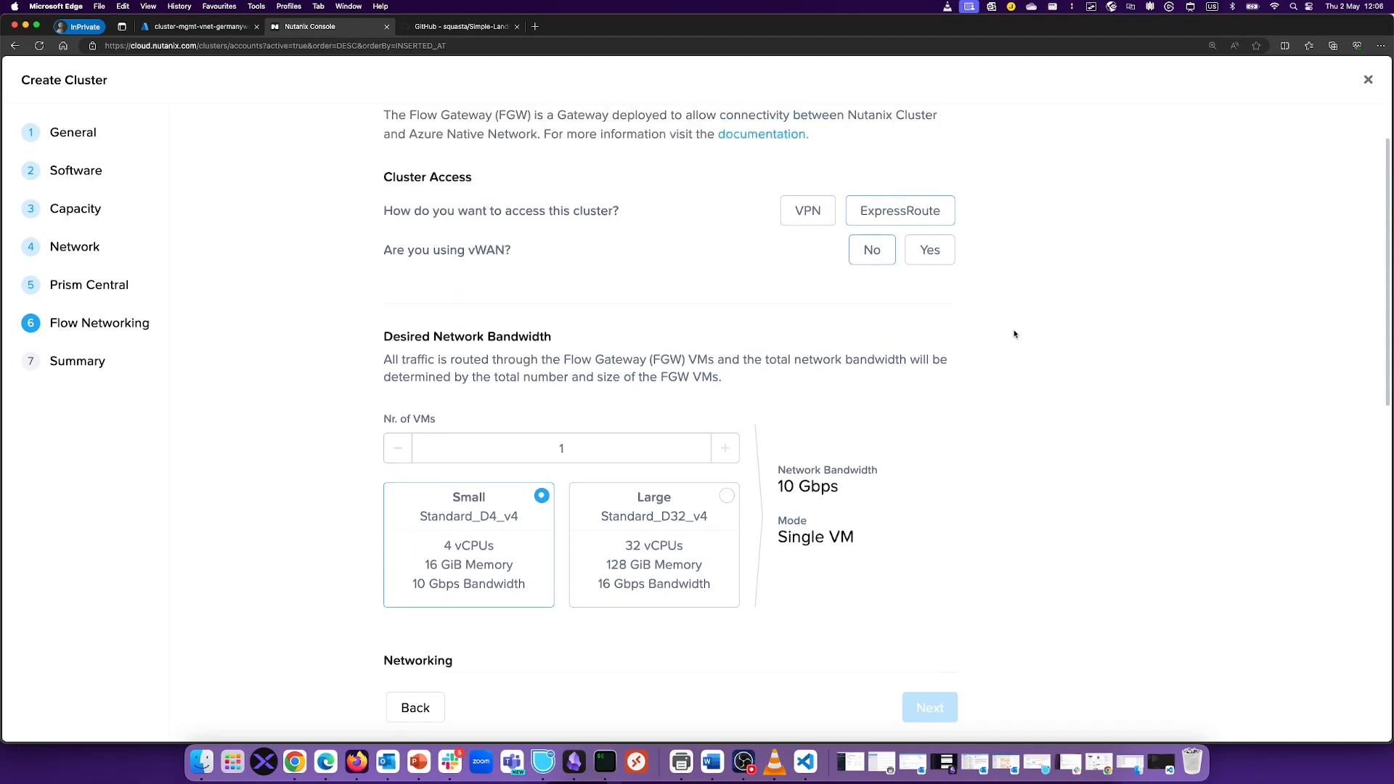
scroll(1024, 319, "down", 5)
scroll(1014, 334, "down", 4)
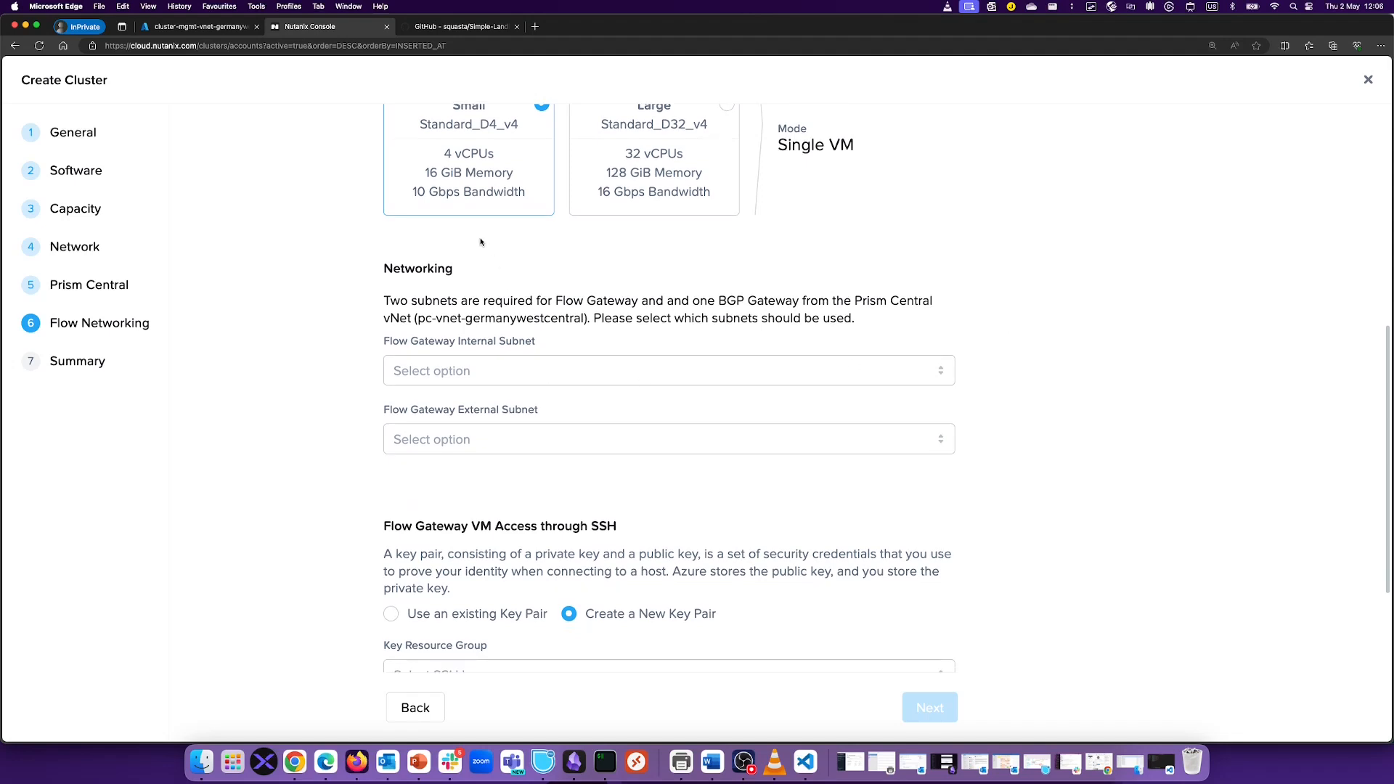
left_click(503, 370)
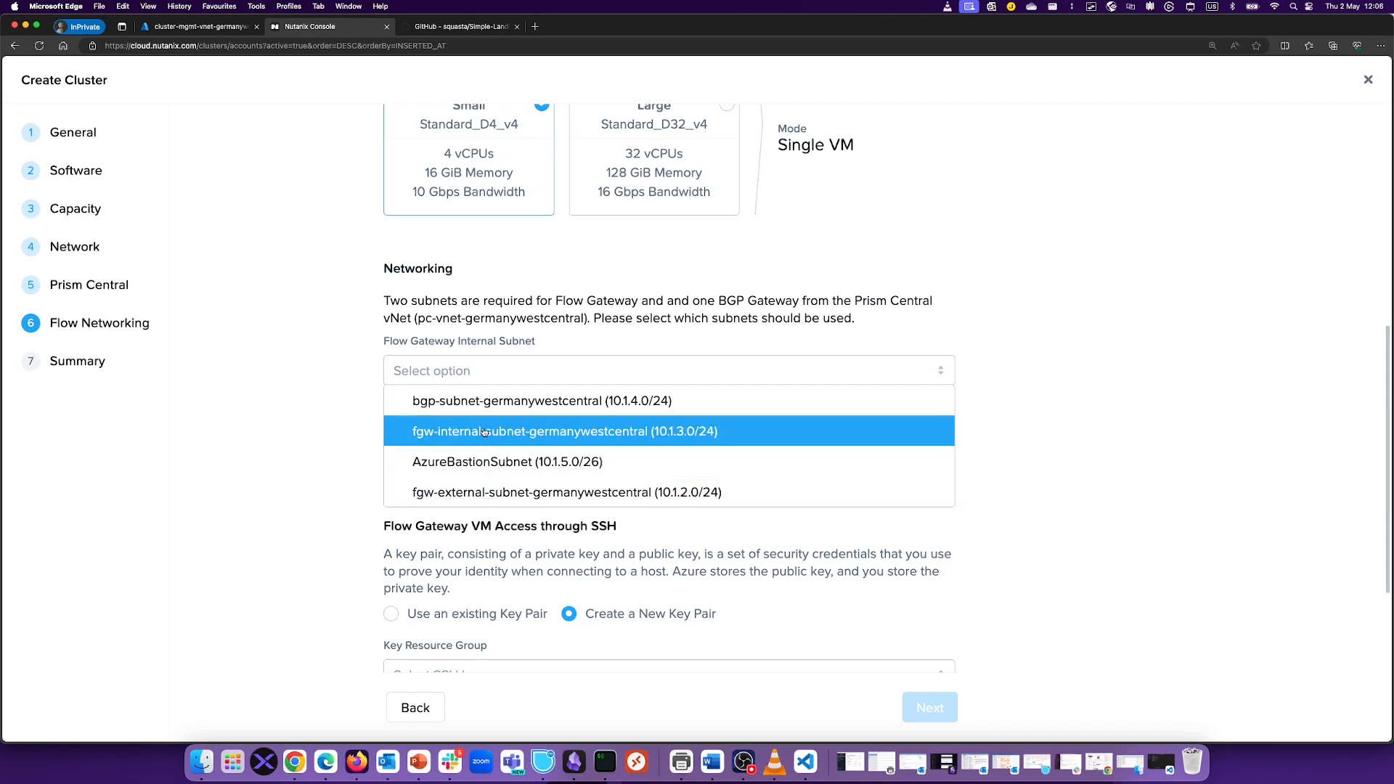
left_click(537, 439)
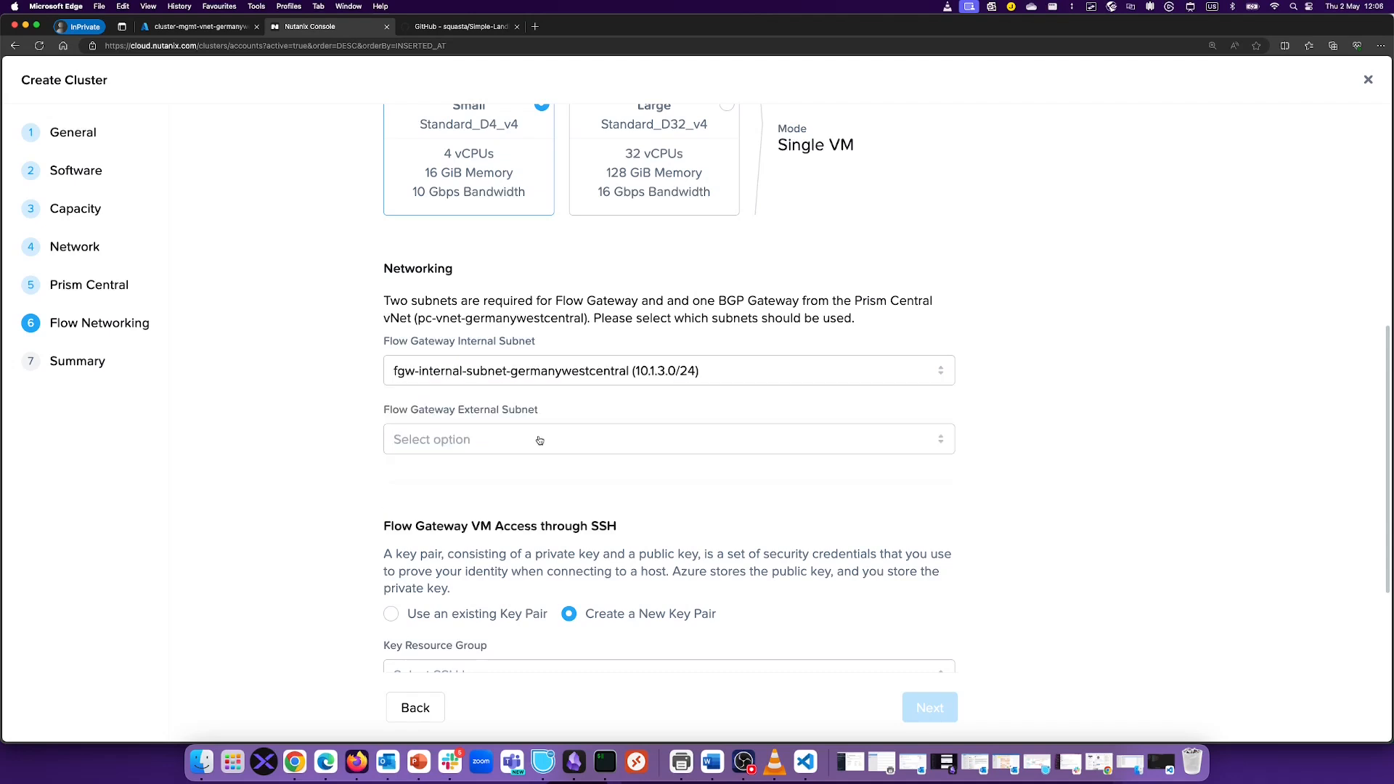
left_click(469, 441)
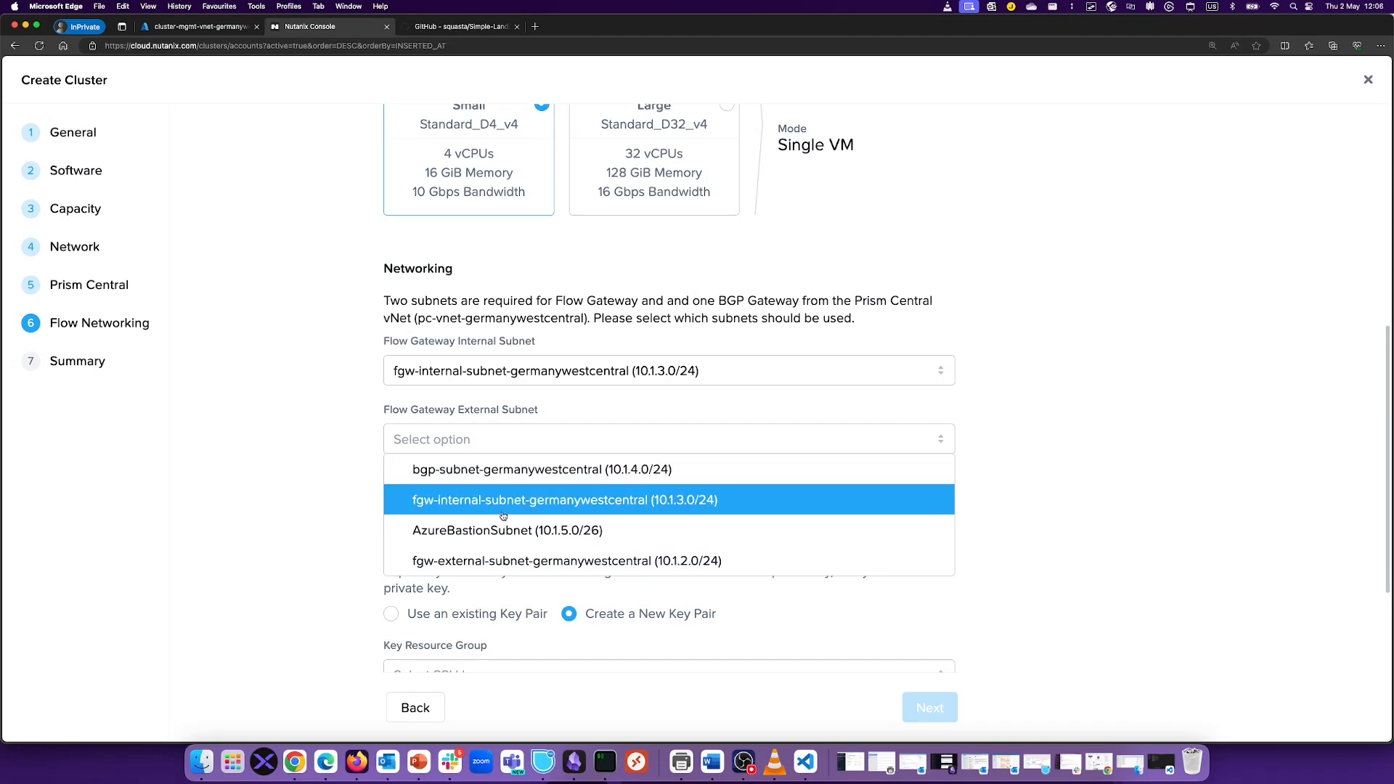
left_click(505, 560)
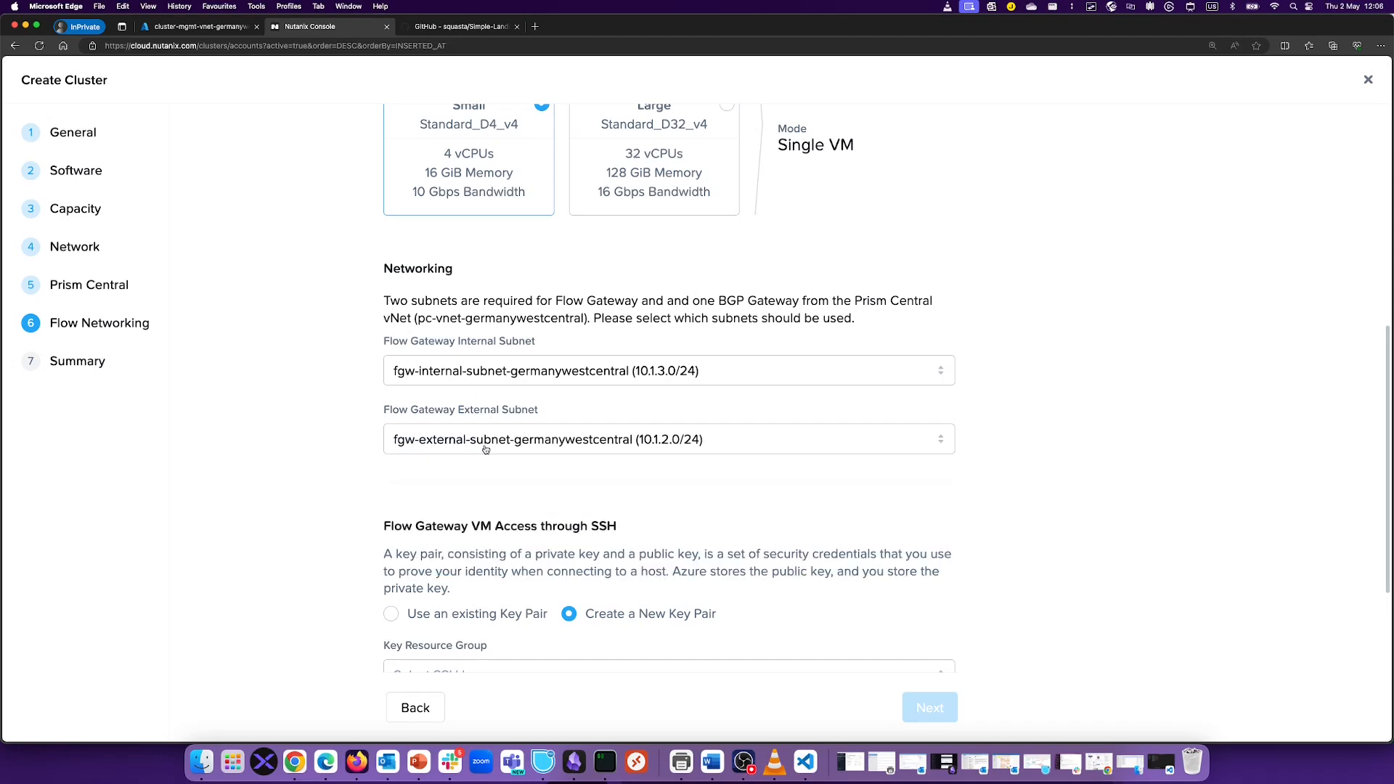
Step: Generate a new SSH key pair named 'stan-ssh' in resource group RG-NC2
scroll(1024, 337, "down", 2)
scroll(1043, 341, "down", 2)
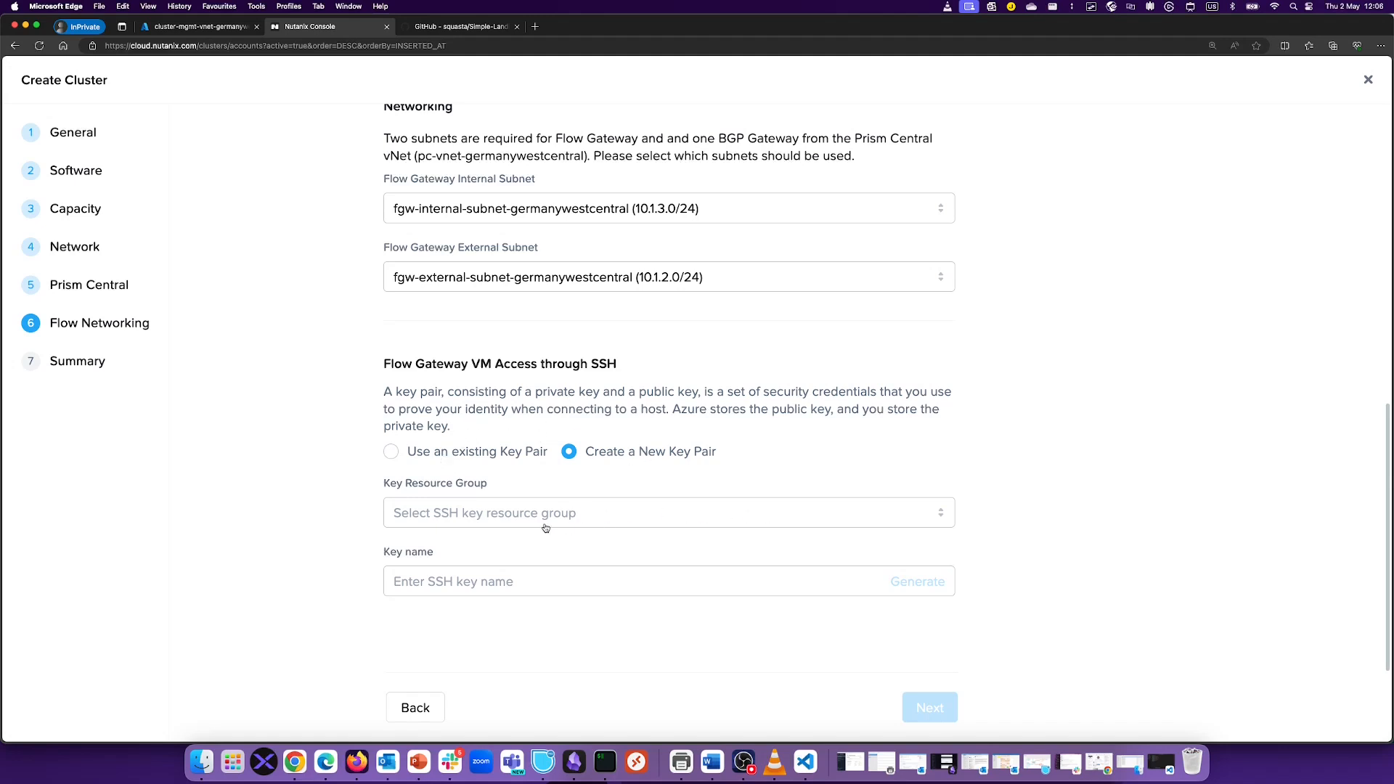
left_click(508, 512)
left_click(456, 675)
left_click(468, 581)
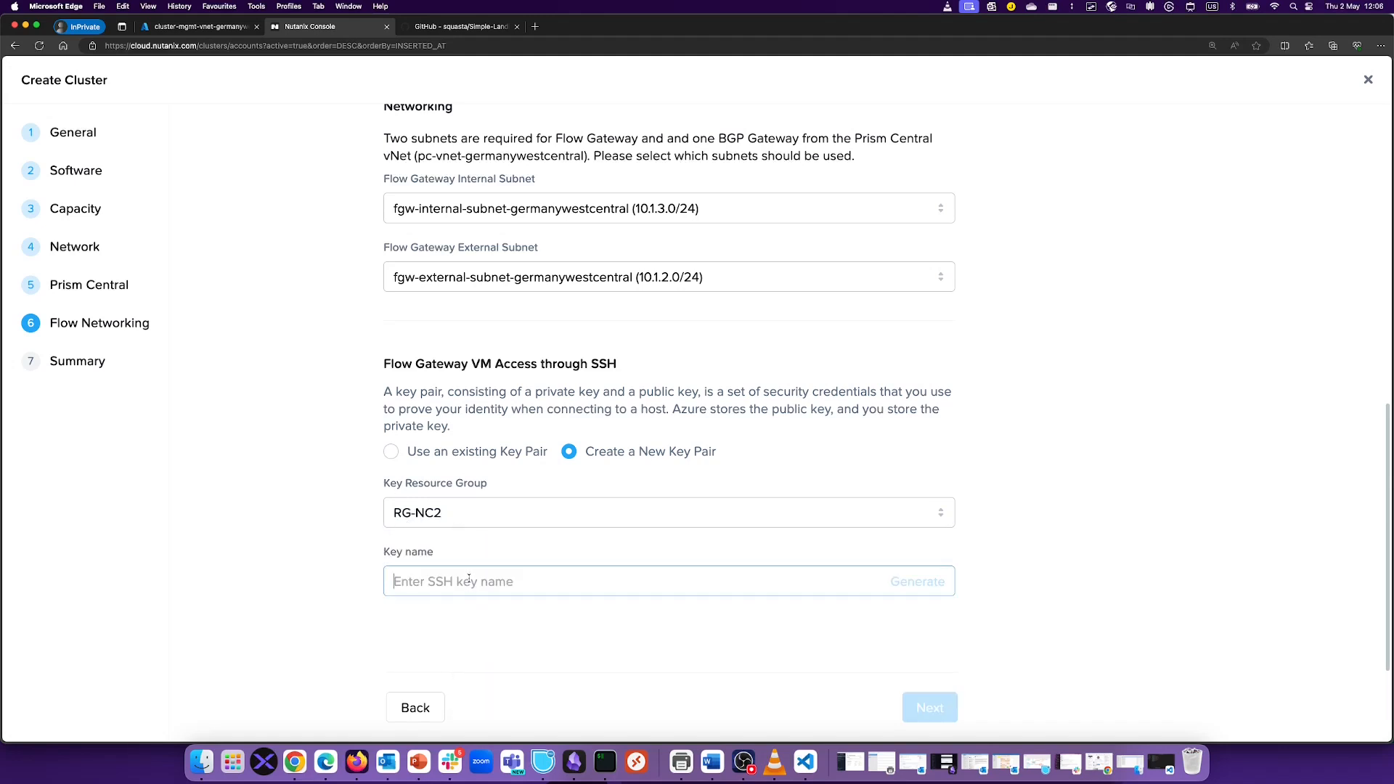
type("stan-ssh")
left_click(940, 593)
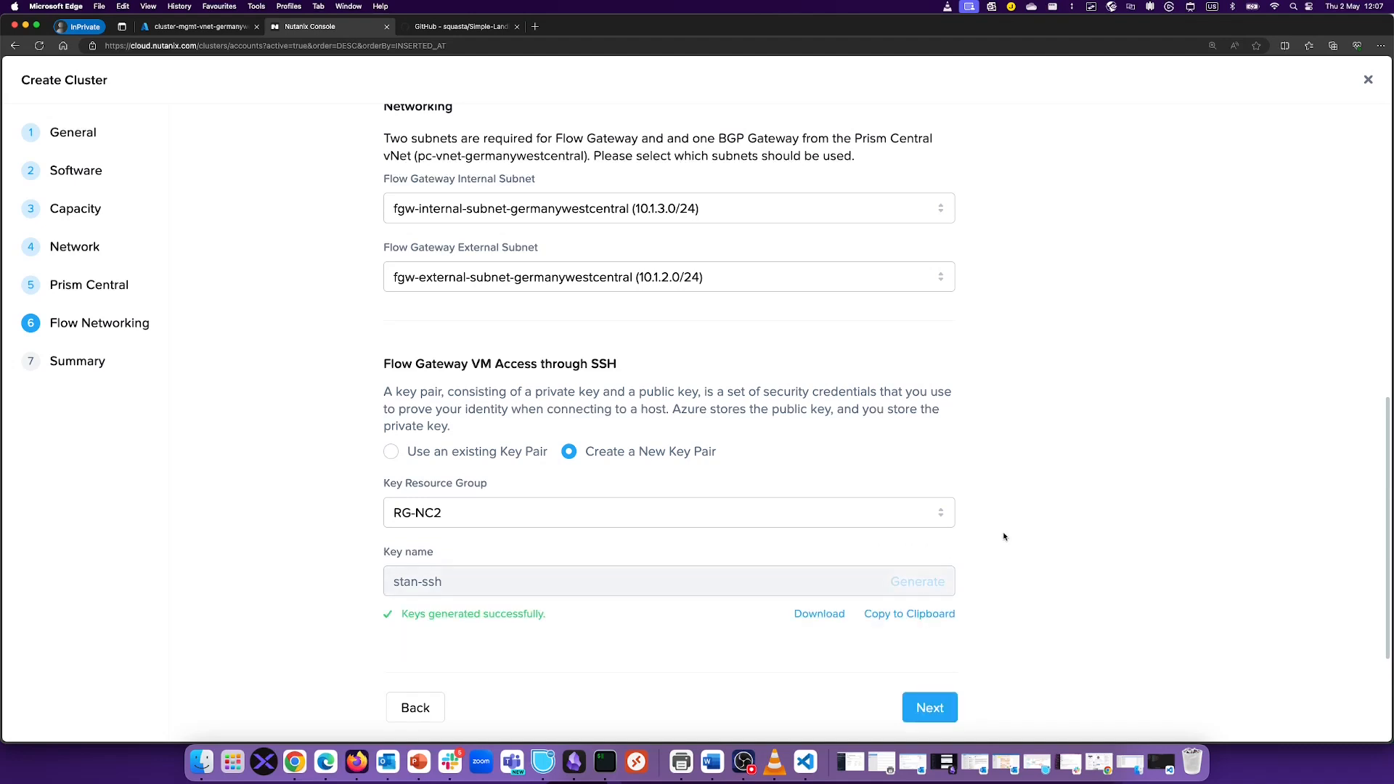
Step: Review each section of the StanOrg-xbefsa summary, then submit the cluster for creation
left_click(930, 707)
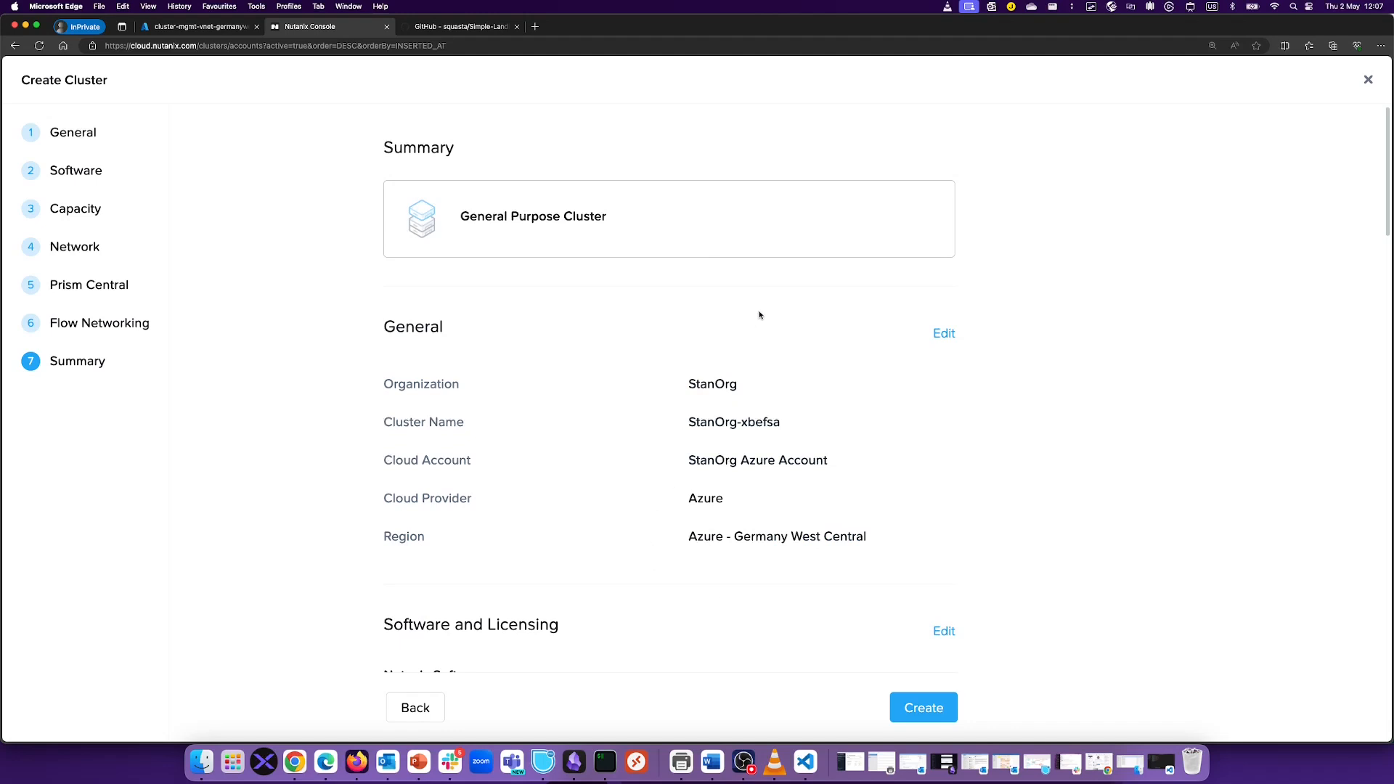
scroll(759, 314, "down", 10)
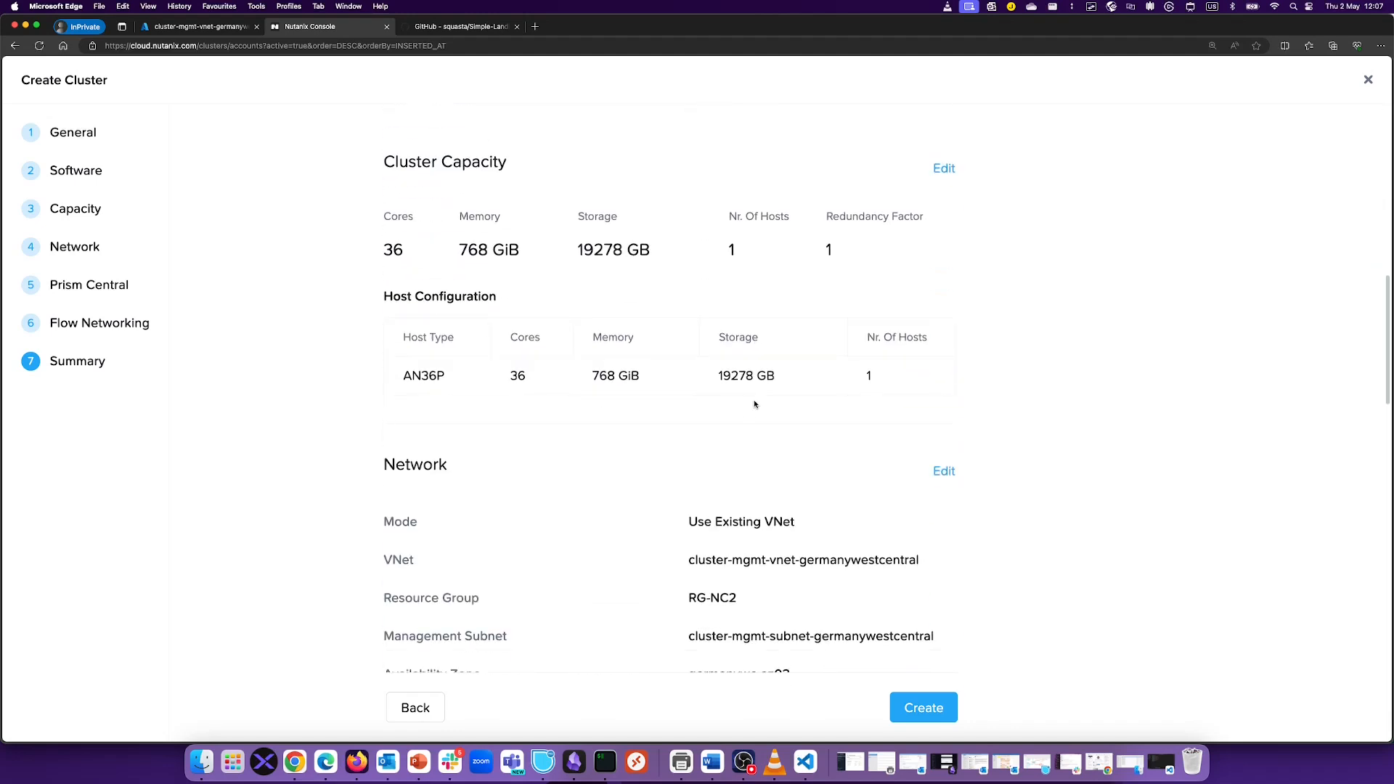
scroll(754, 404, "down", 3)
scroll(754, 404, "up", 2)
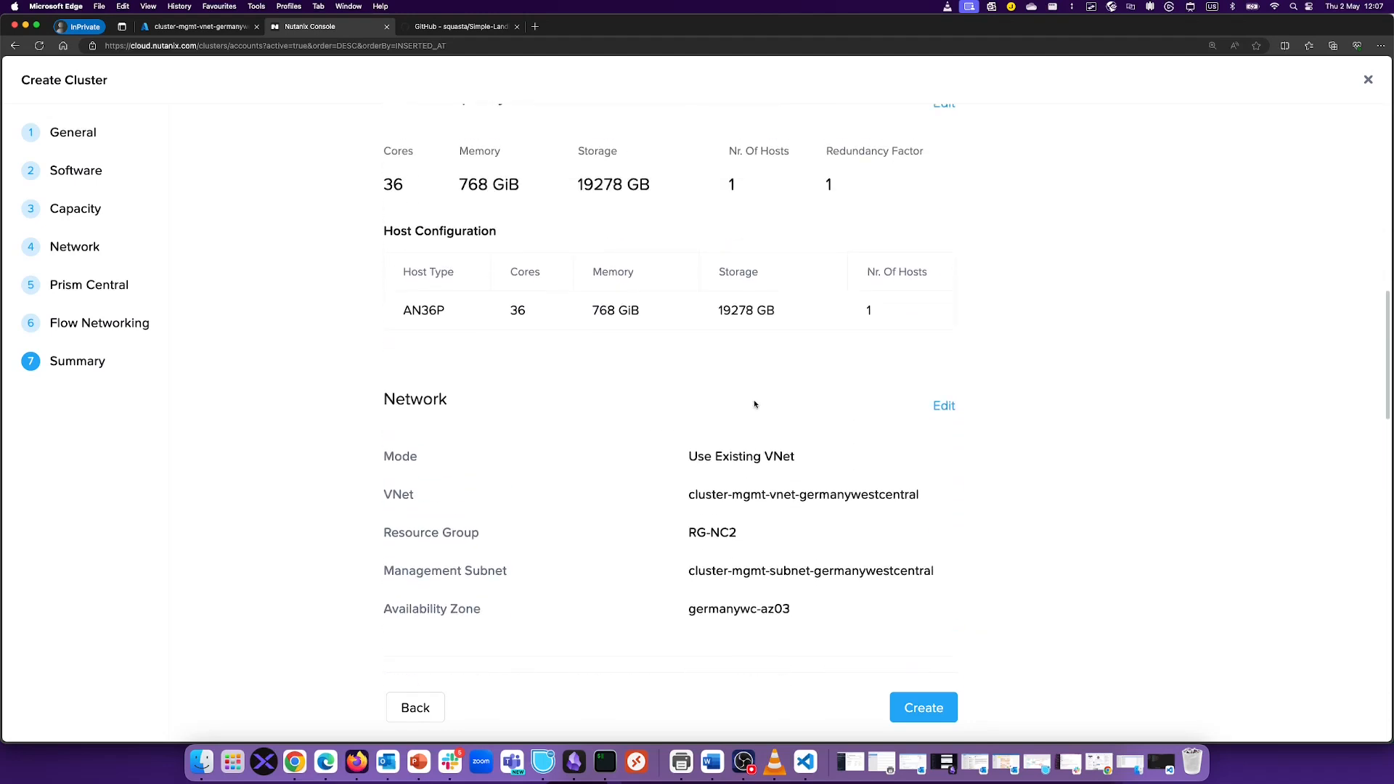
scroll(754, 404, "down", 7)
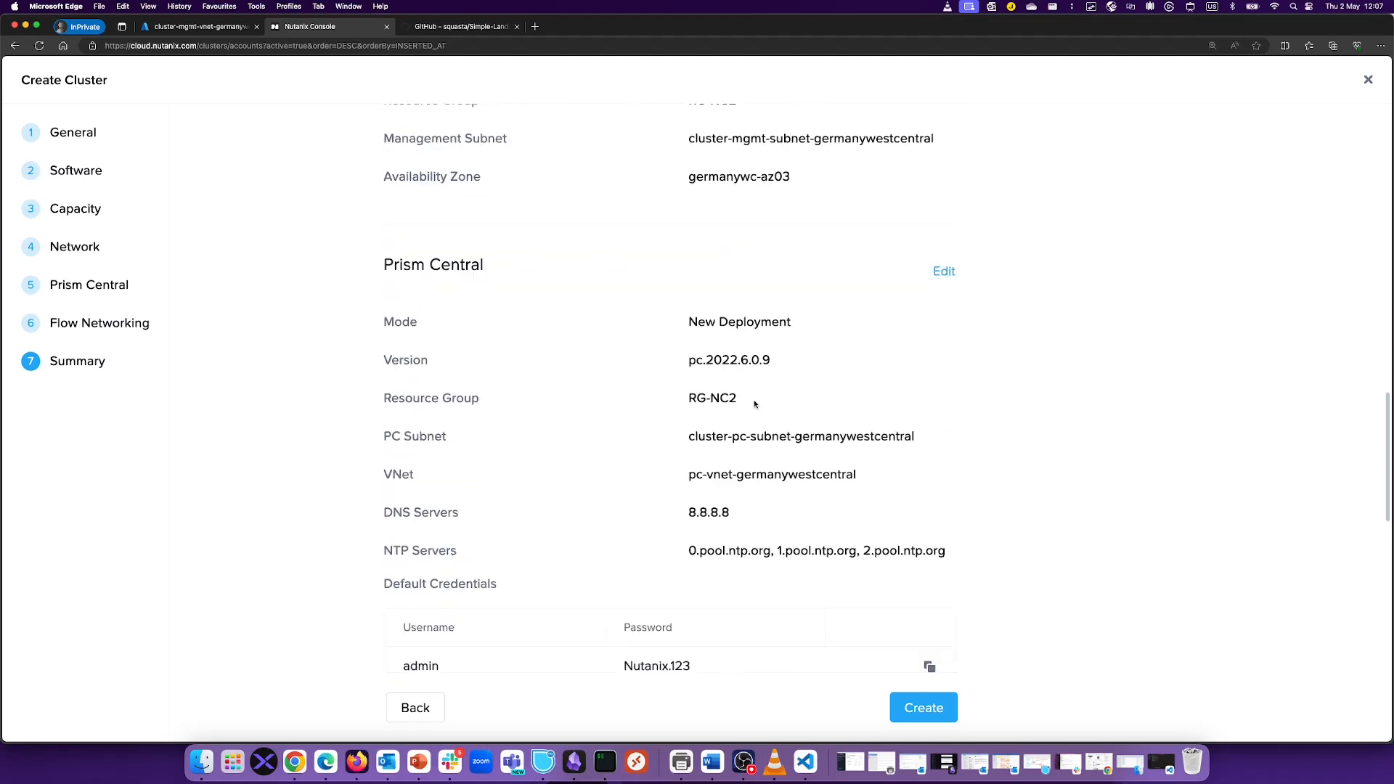
scroll(754, 405, "down", 5)
scroll(684, 333, "up", 3)
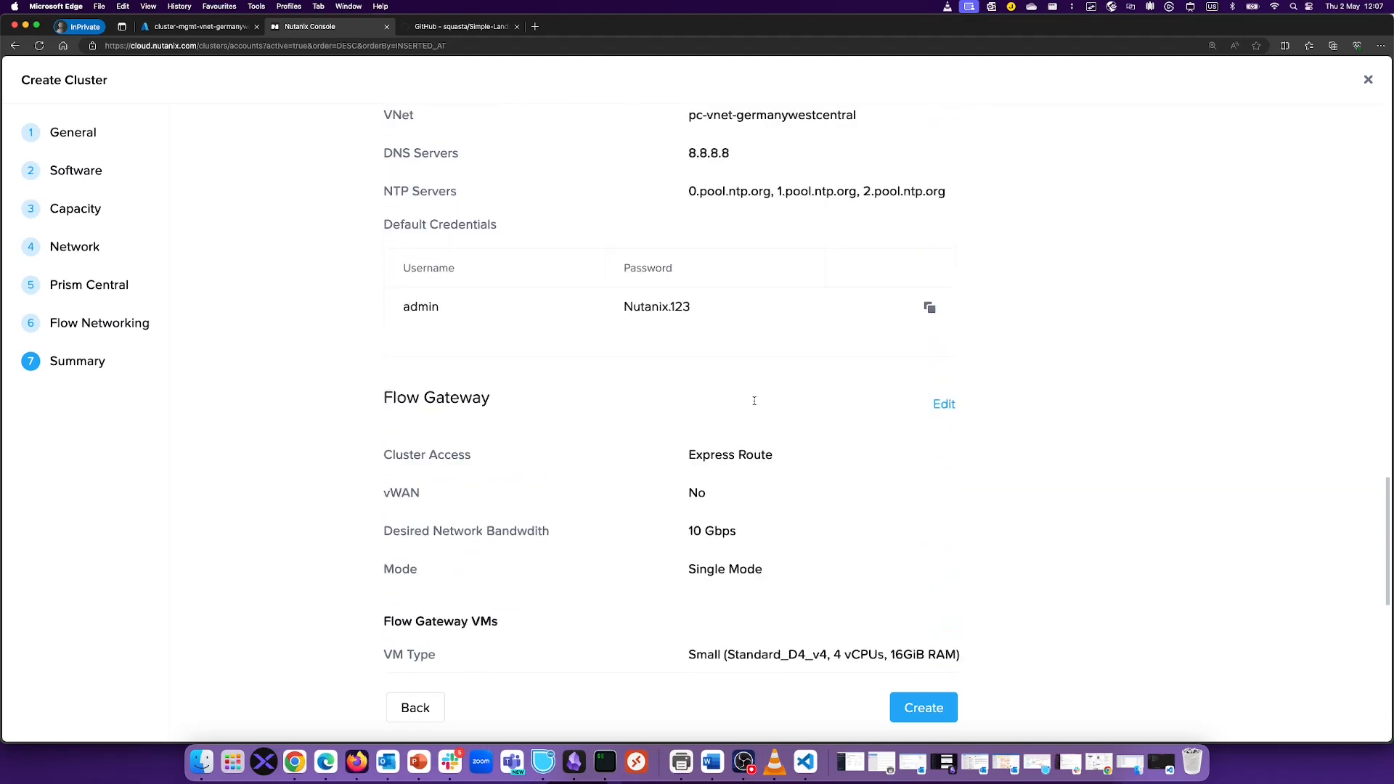
scroll(729, 389, "down", 8)
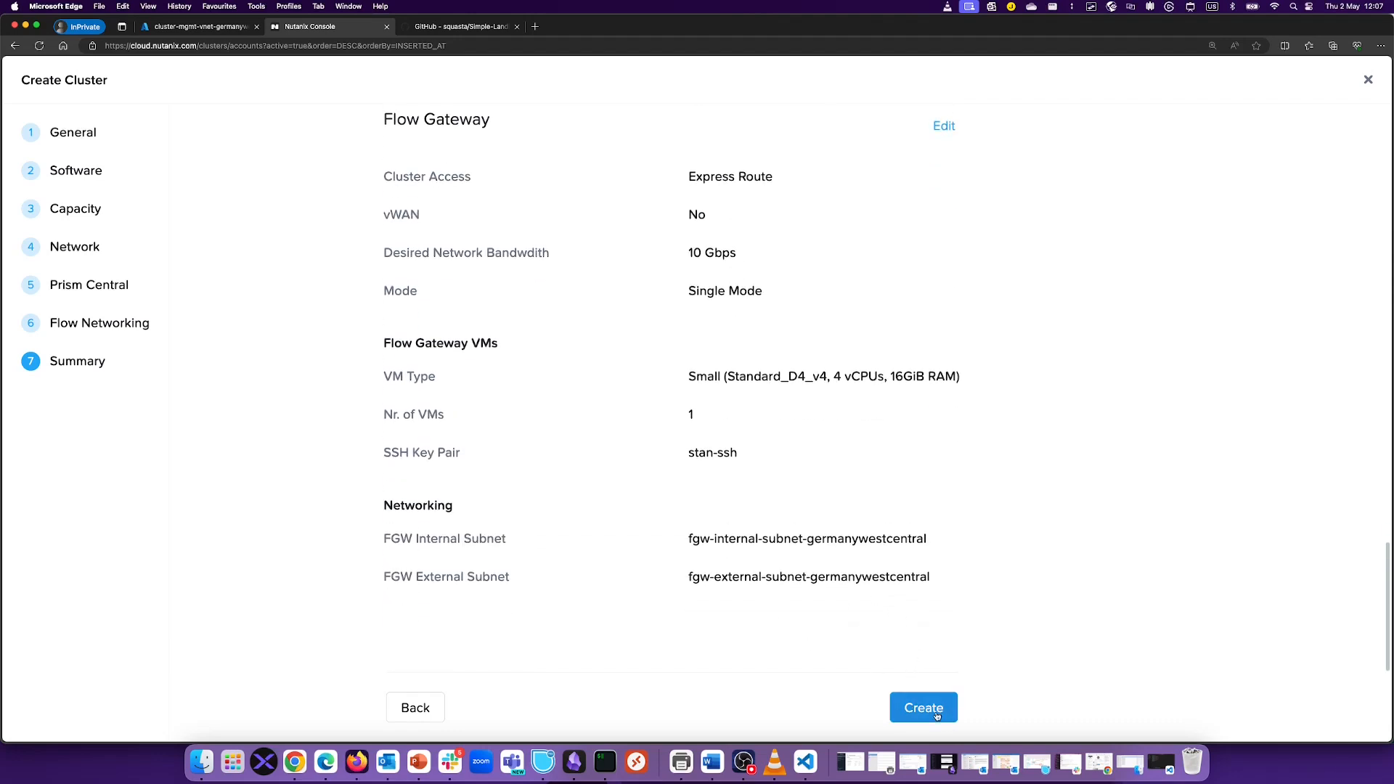
scroll(994, 571, "up", 15)
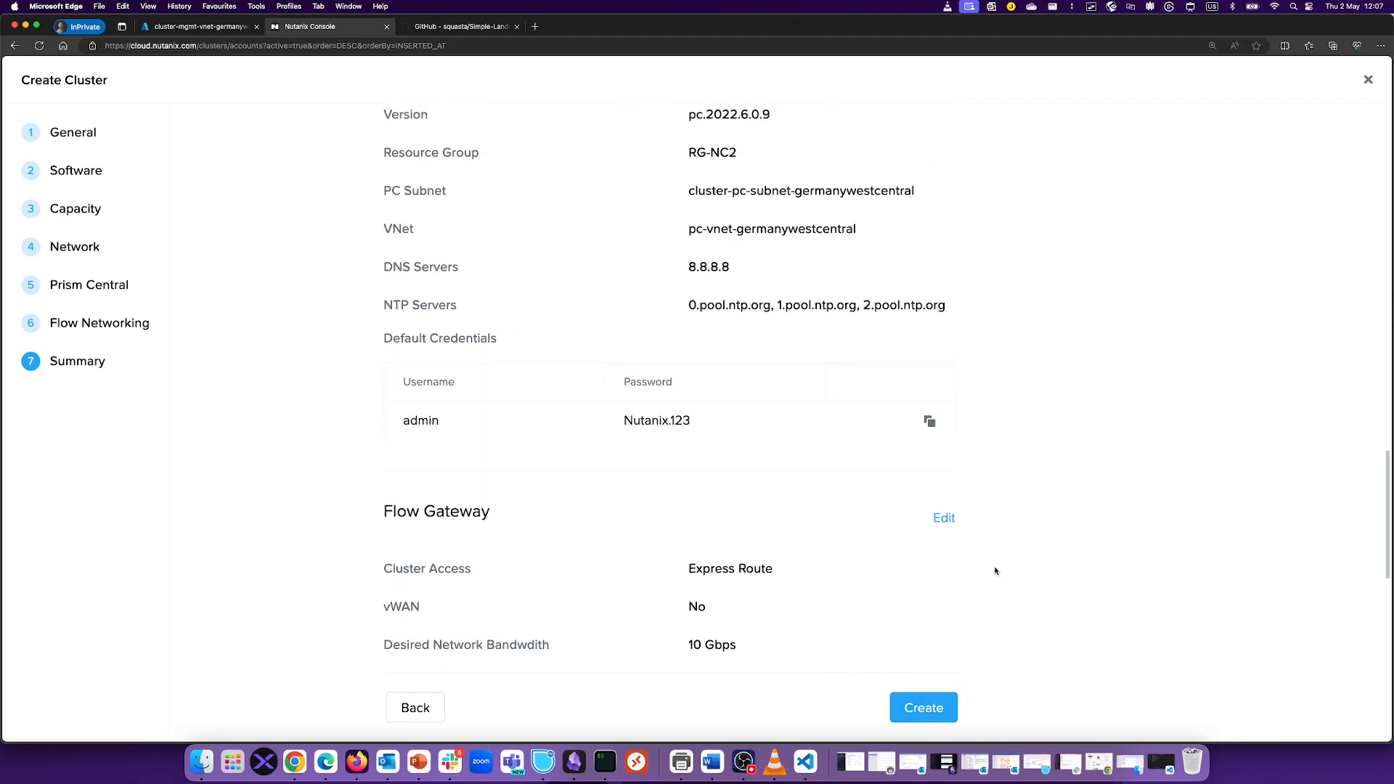
scroll(993, 576, "up", 3)
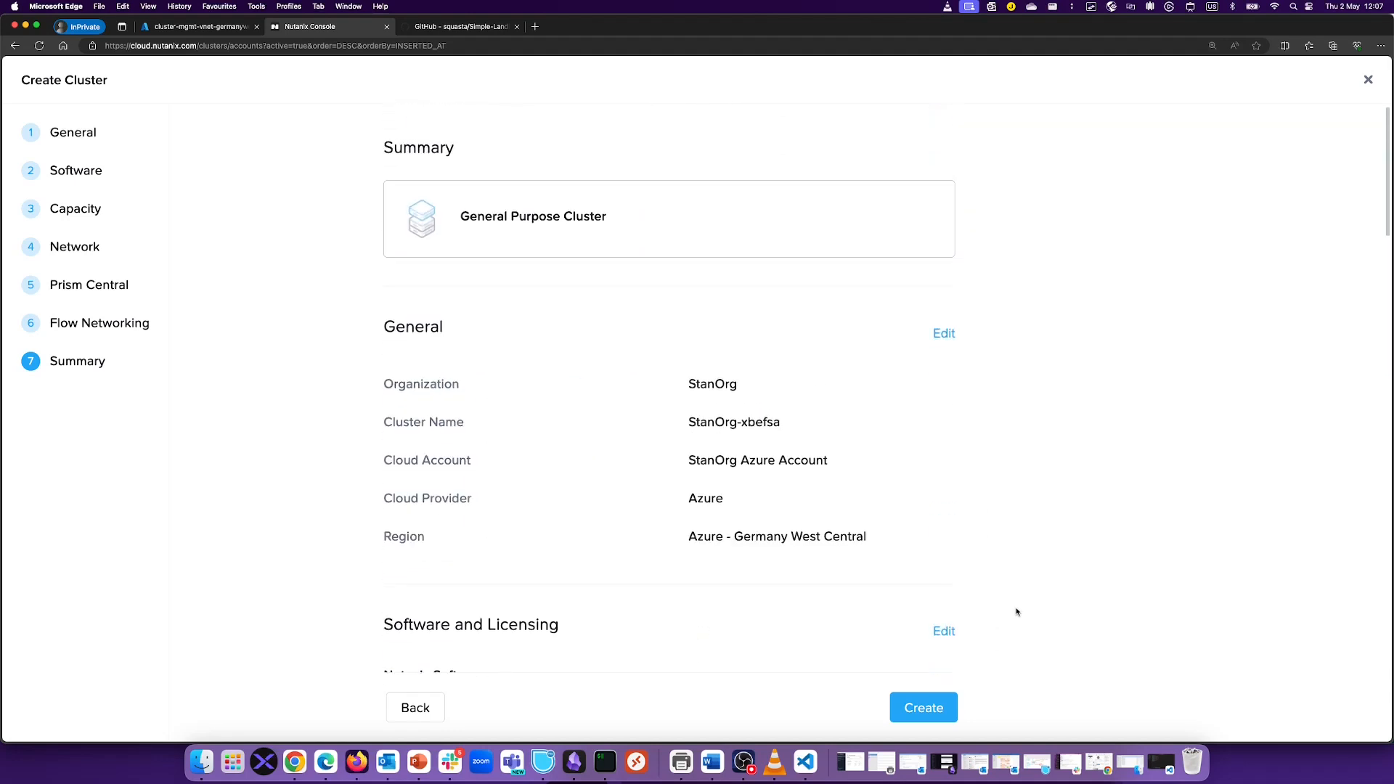
left_click(947, 708)
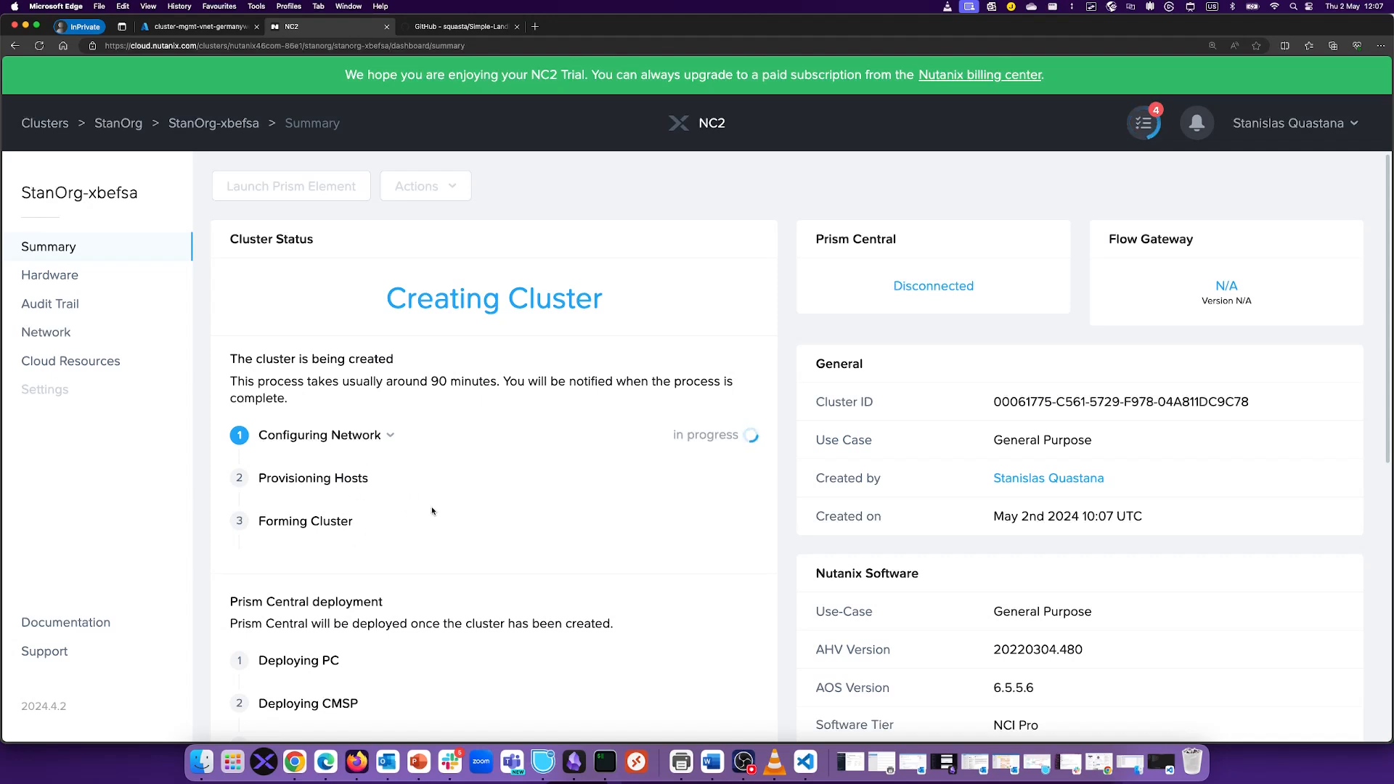
Step: Expand and collapse the Configuring Network details while waiting for the cluster to reach Running
scroll(434, 512, "down", 4)
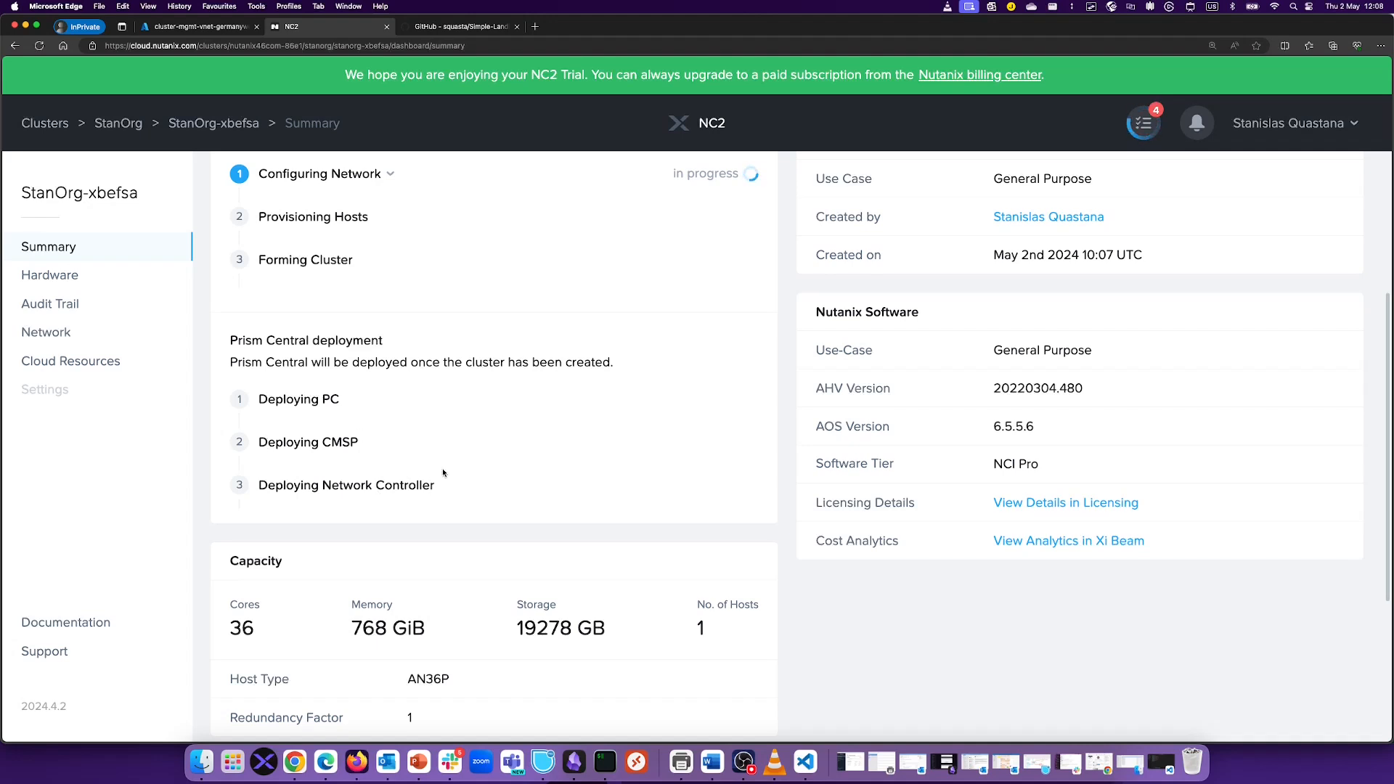
scroll(443, 471, "down", 5)
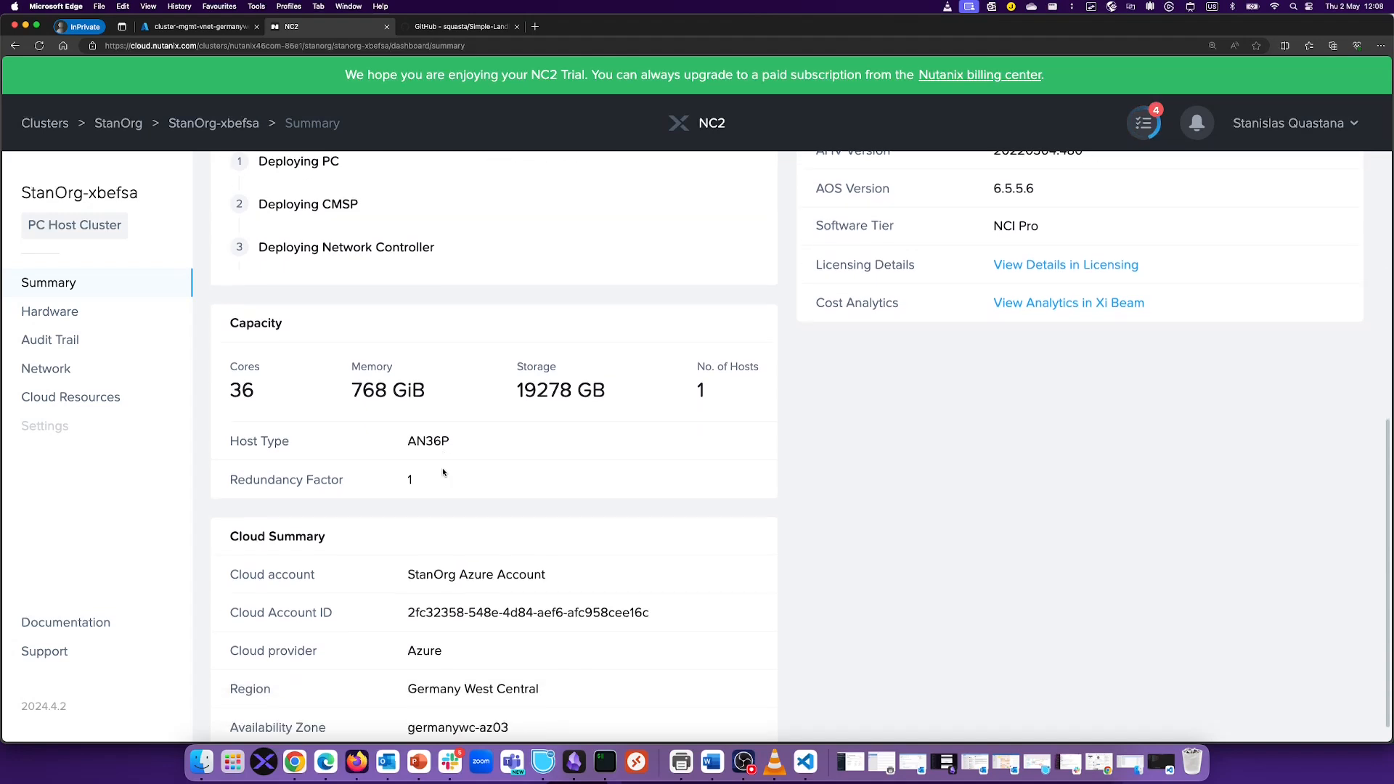
scroll(443, 472, "up", 10)
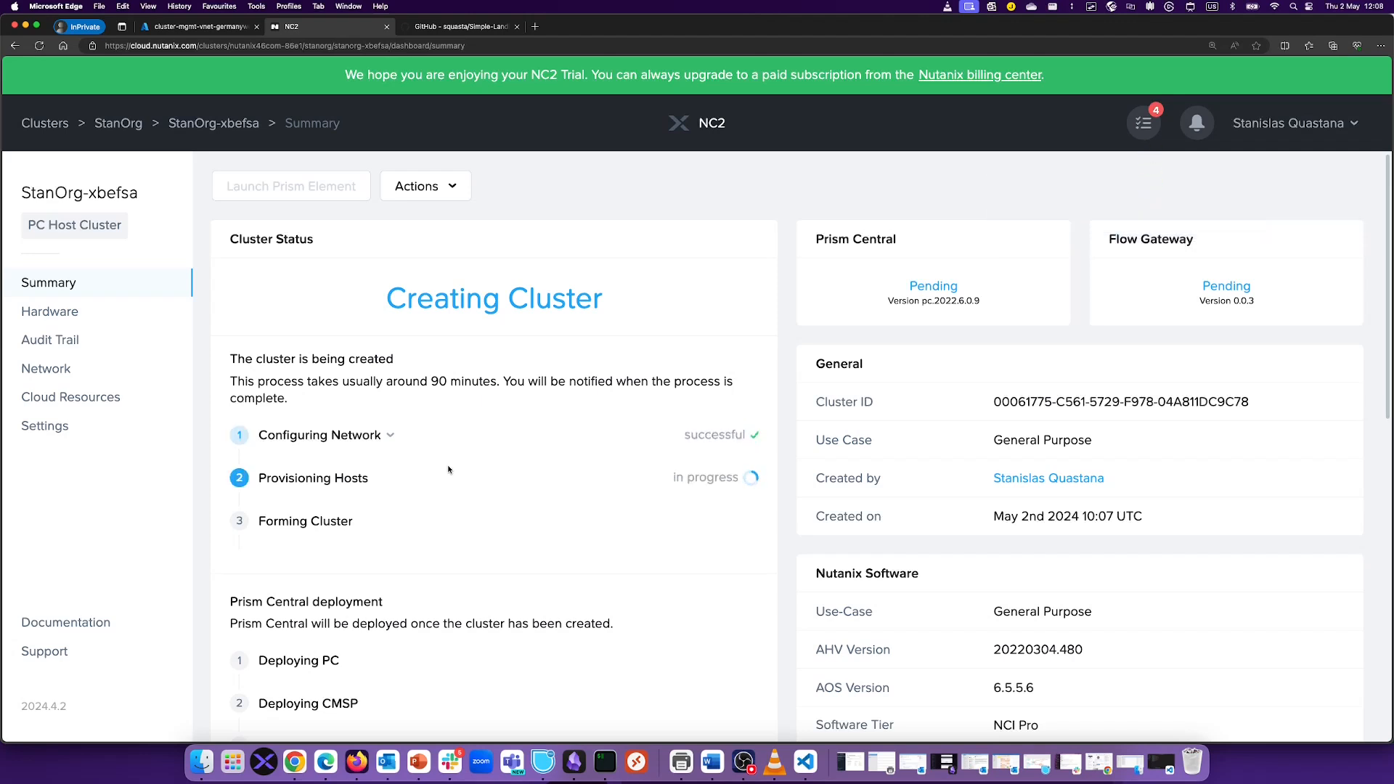
left_click(392, 437)
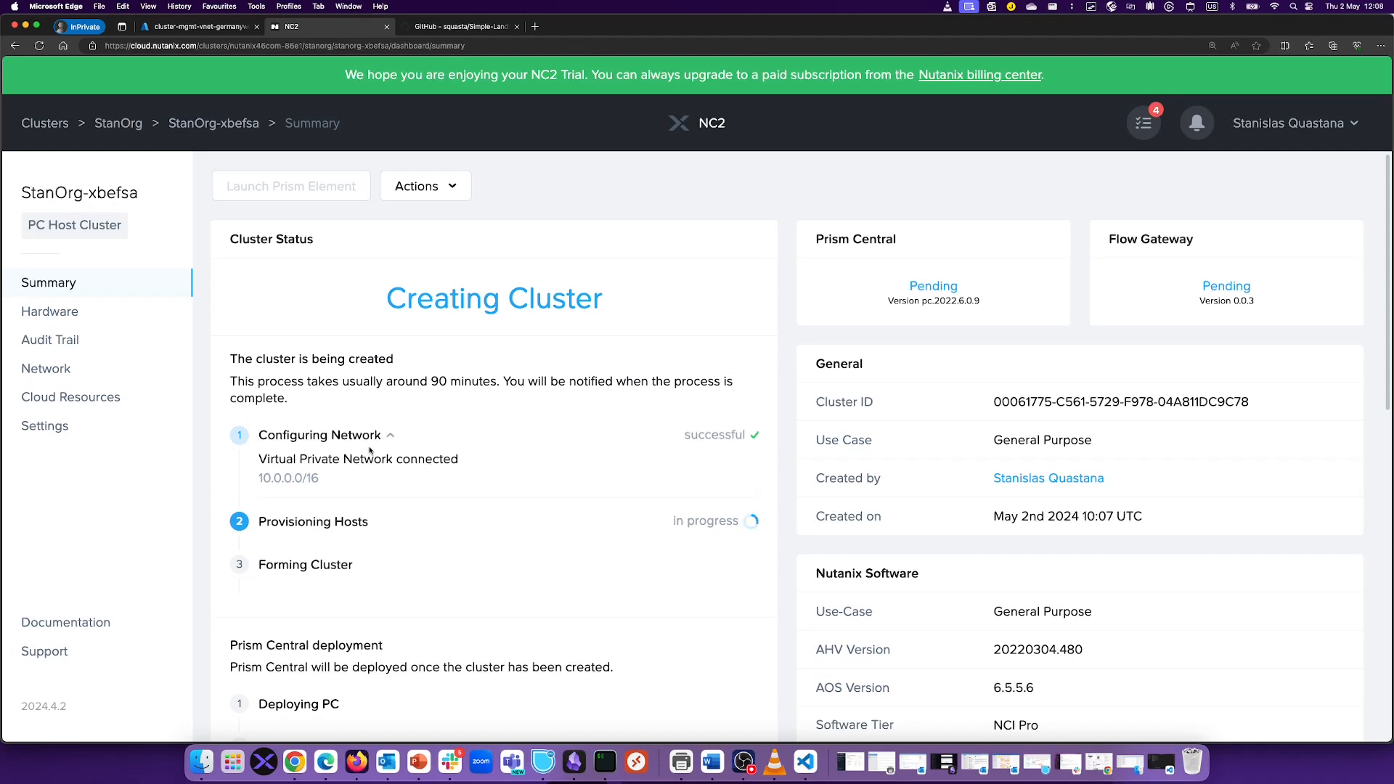
left_click(390, 436)
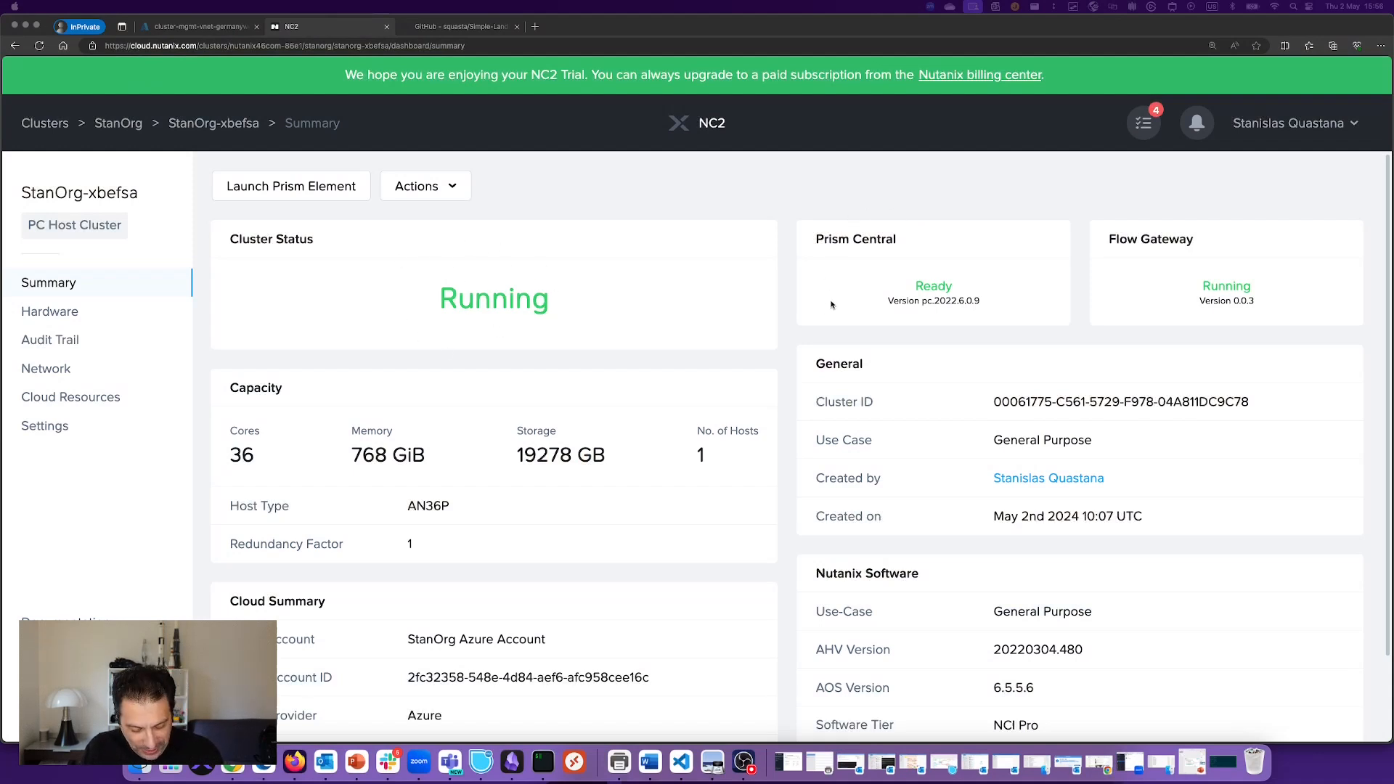
Step: Outline the Prism Central and Flow Gateway status cards with on-screen annotations
left_click(799, 214)
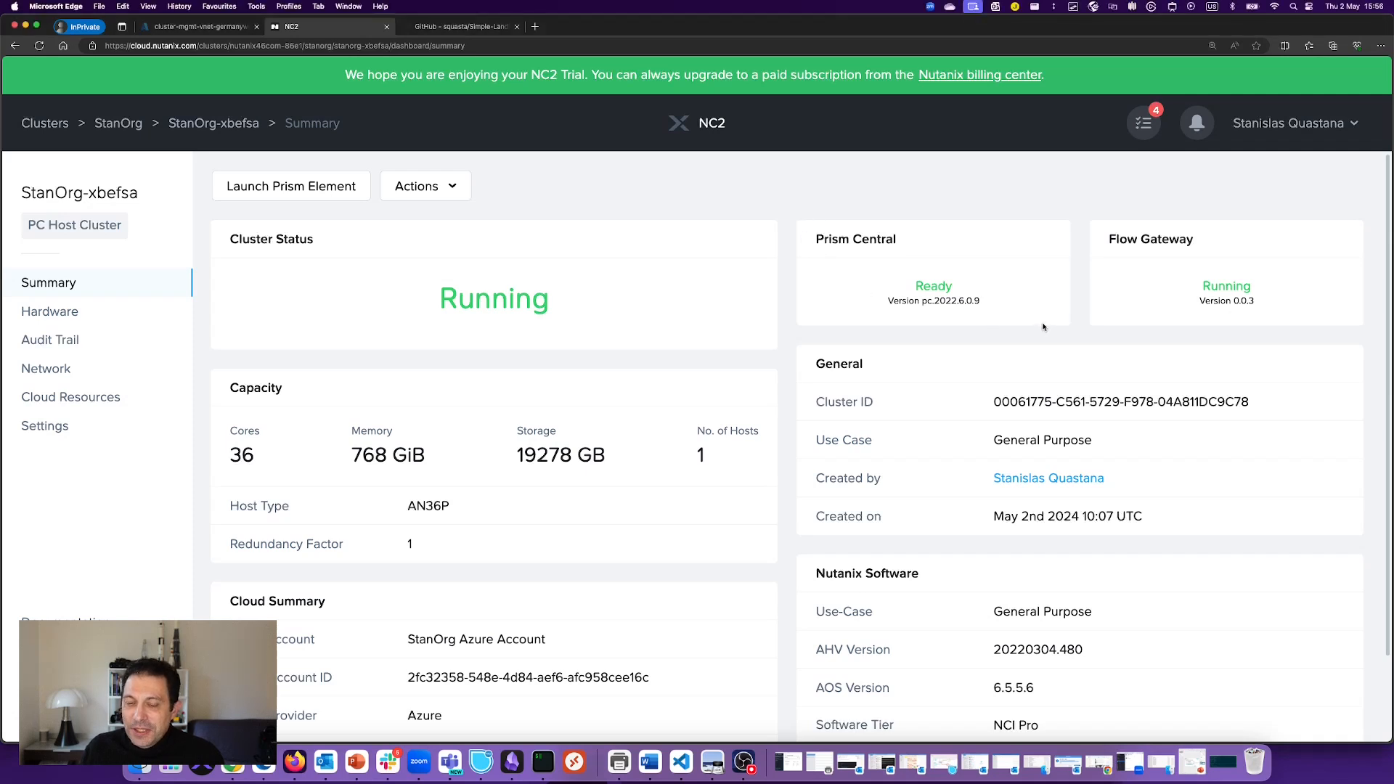
key("super+alt+a")
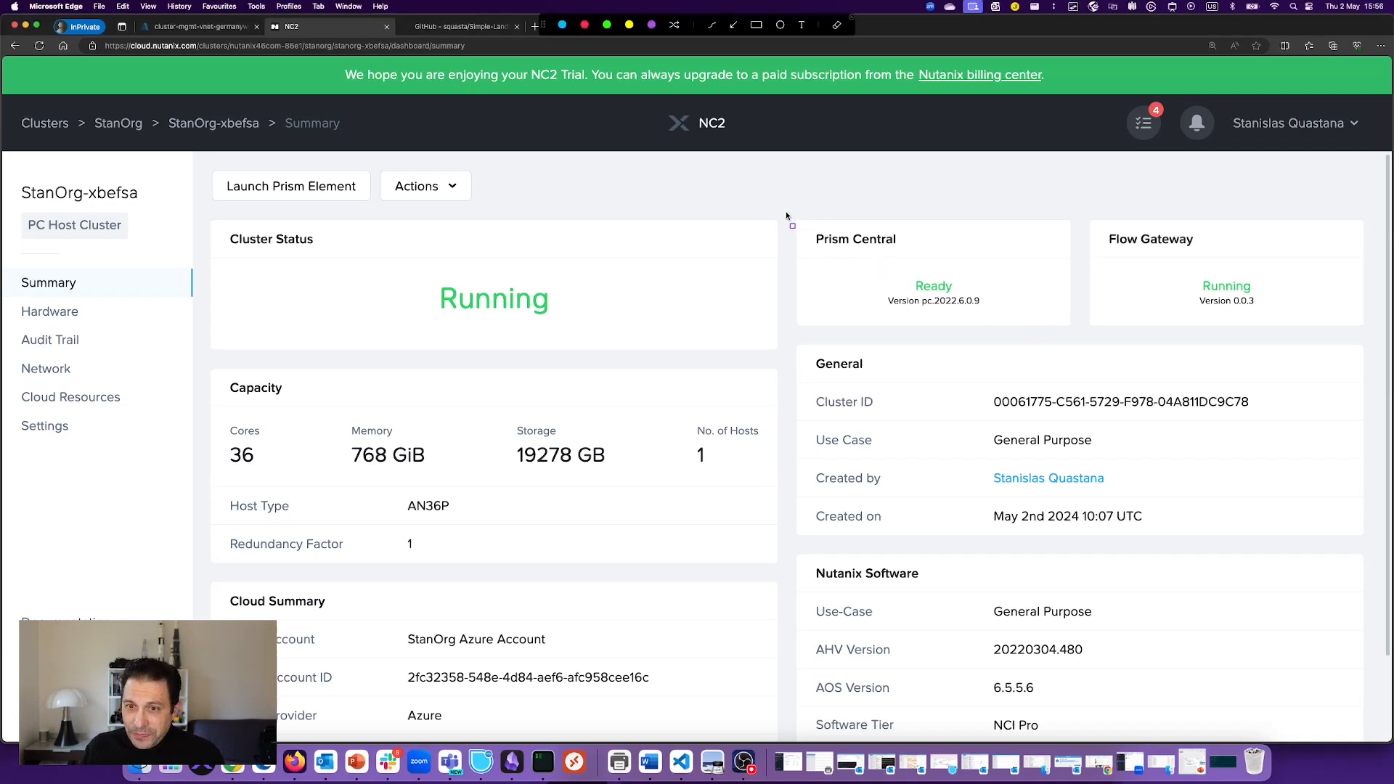
left_click_drag(786, 212, 1056, 330)
mouse_move(1089, 216)
left_mouse_down()
mouse_move(1214, 327)
mouse_move(1328, 328)
left_mouse_up()
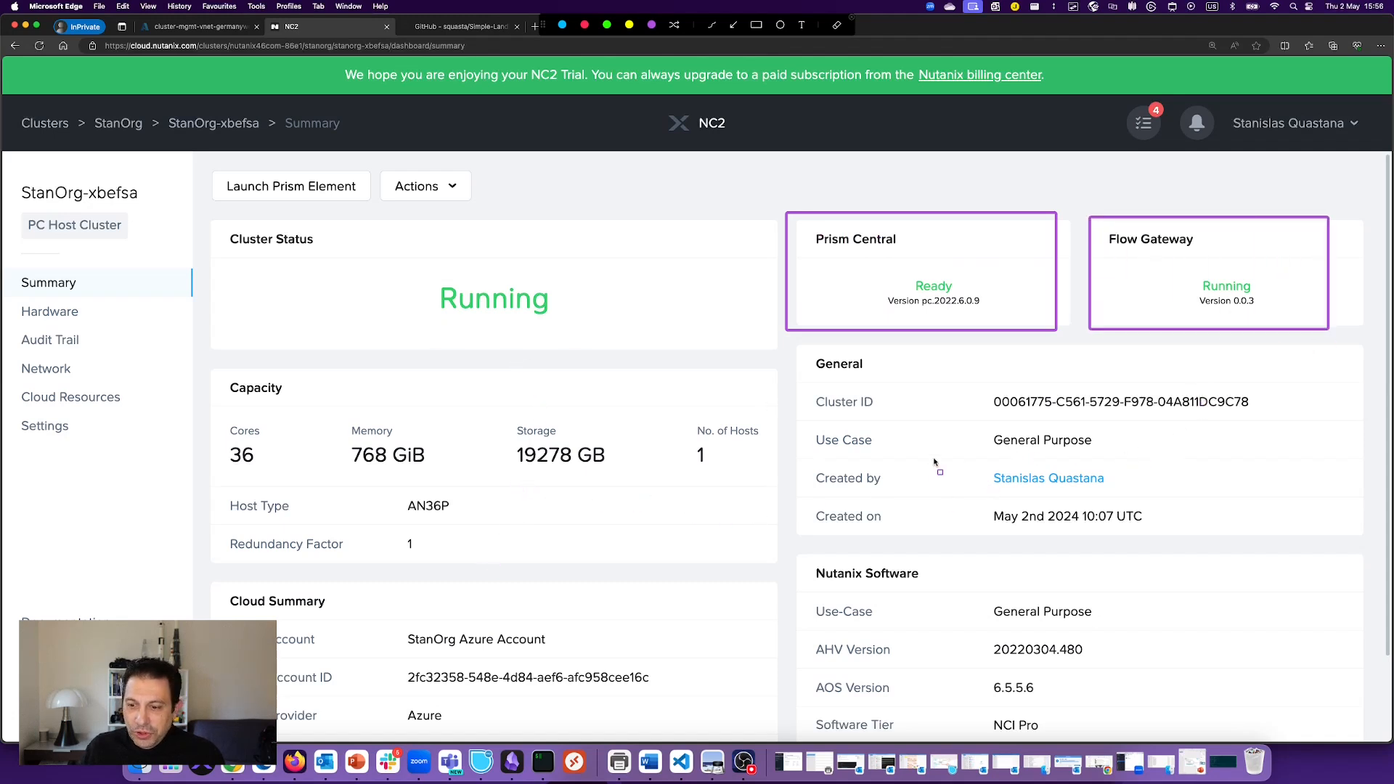
key("Escape")
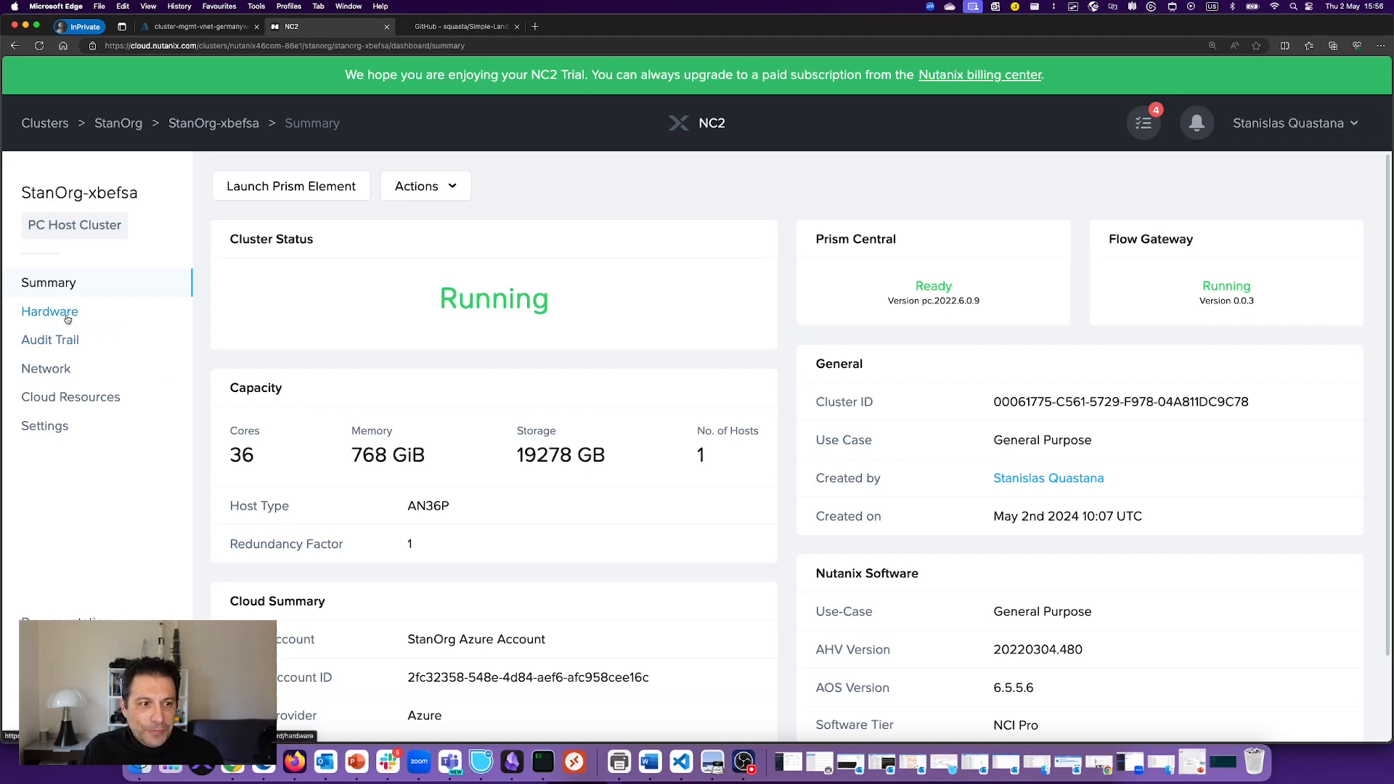
Step: Browse Hosts and Audit Trail, then show Prism Central network details with VM IP 10.1.1.102
left_click(64, 316)
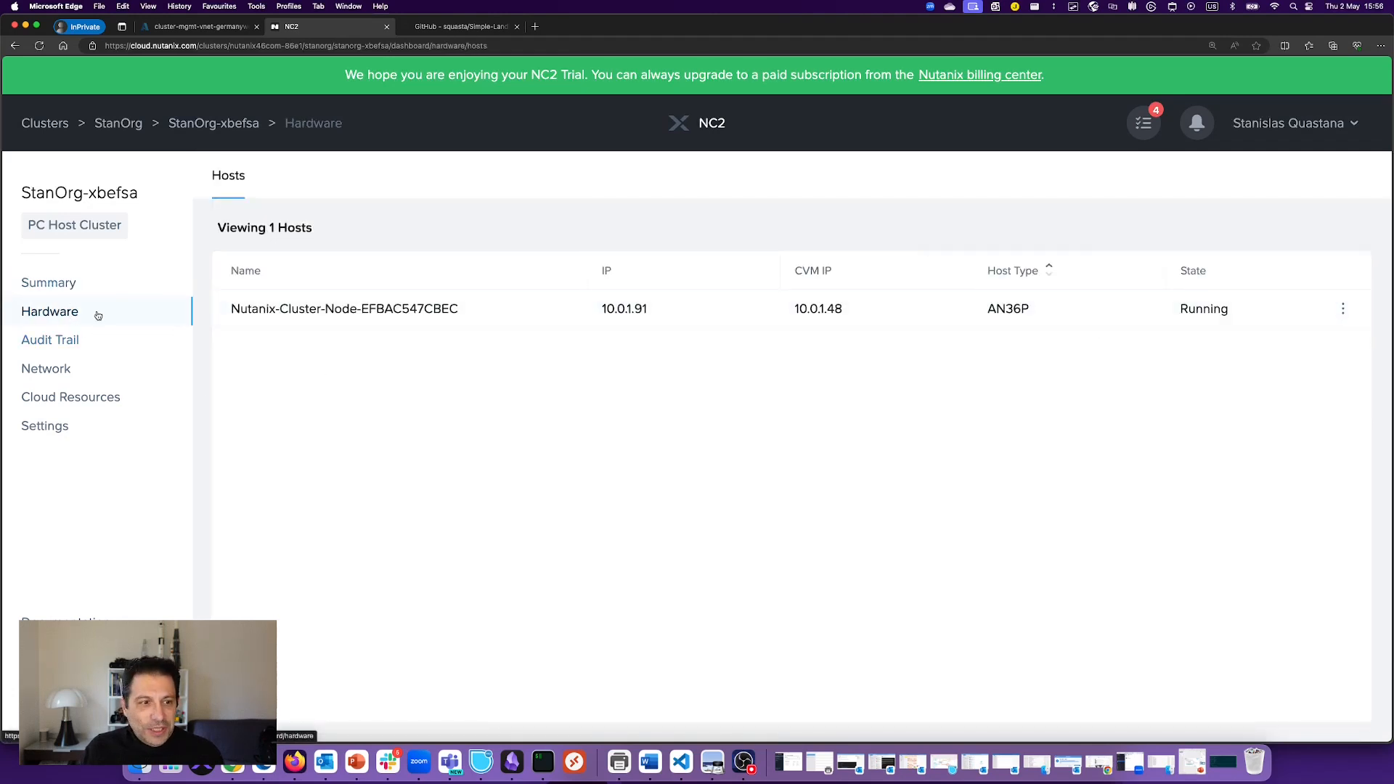
left_click(67, 340)
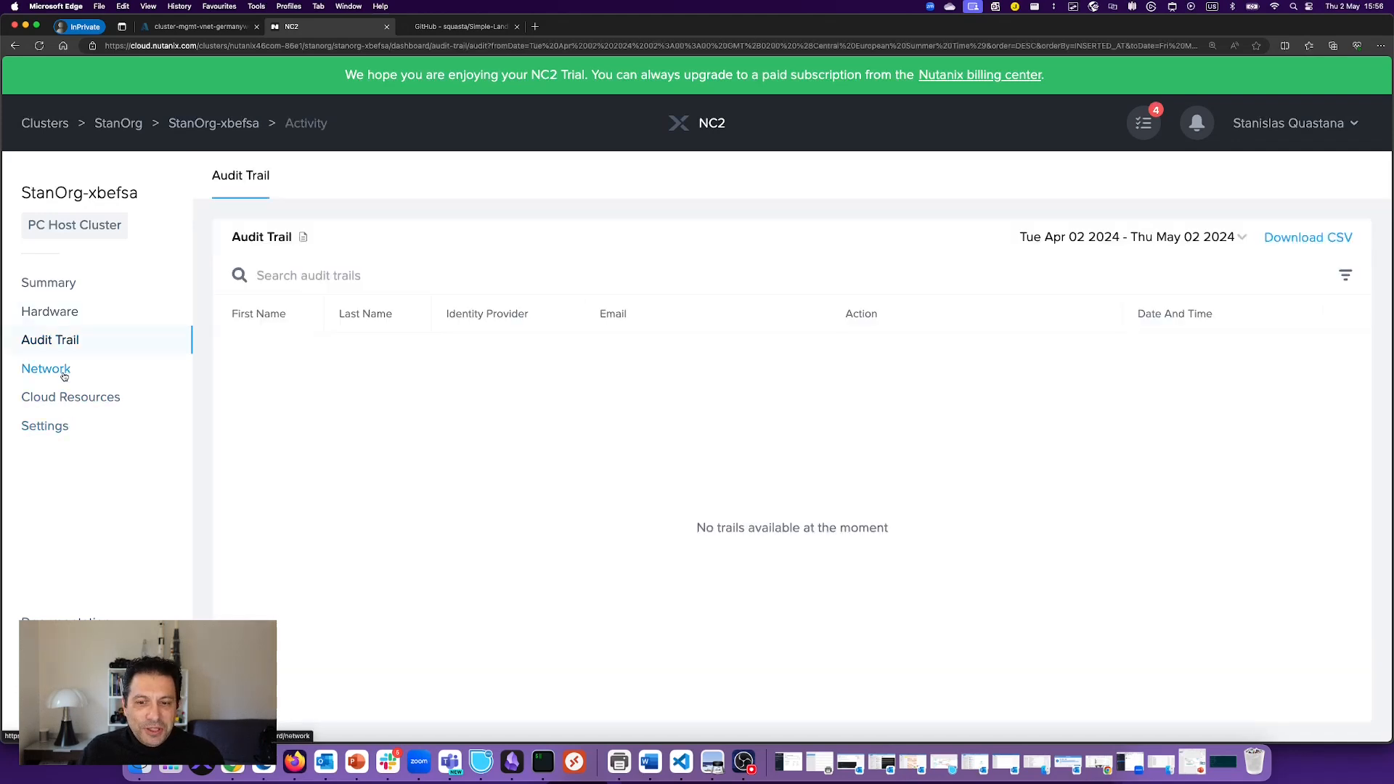
left_click(64, 374)
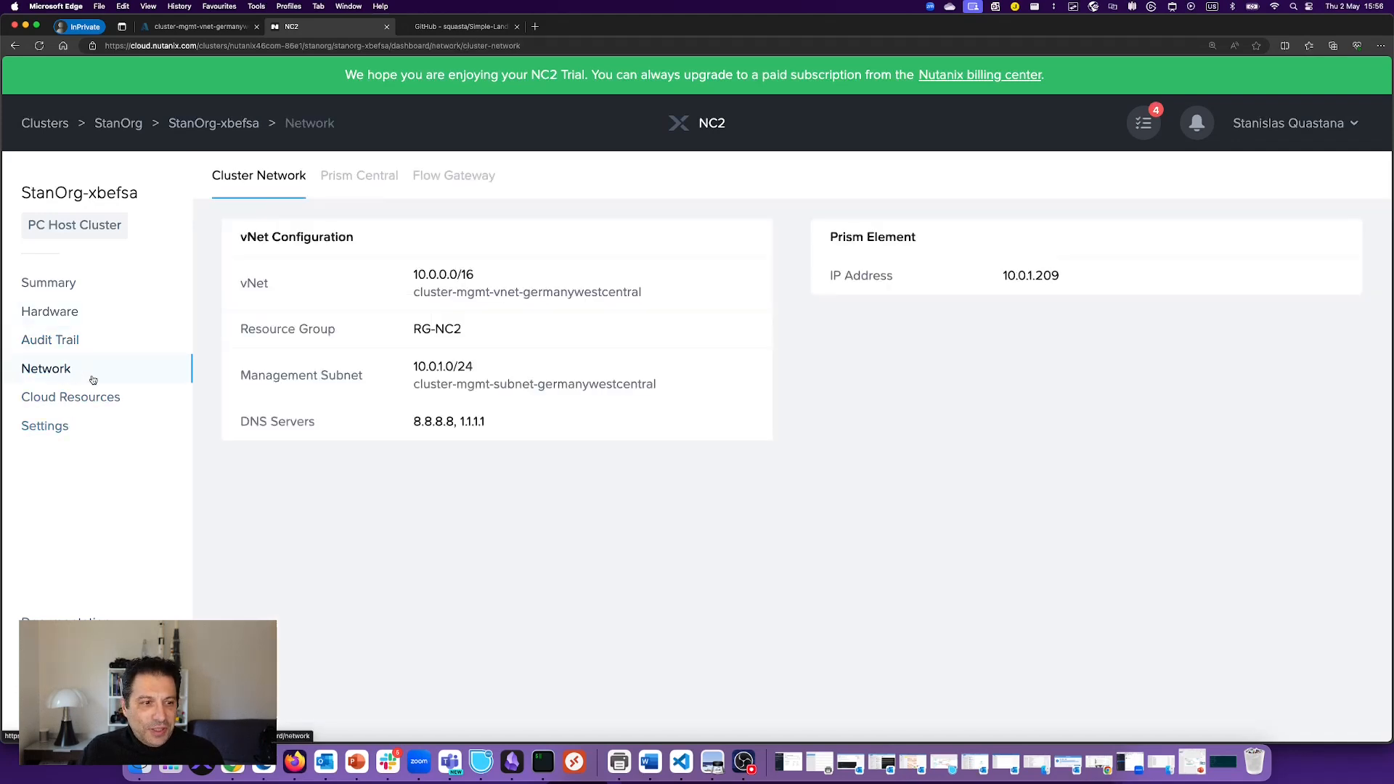
left_click(362, 181)
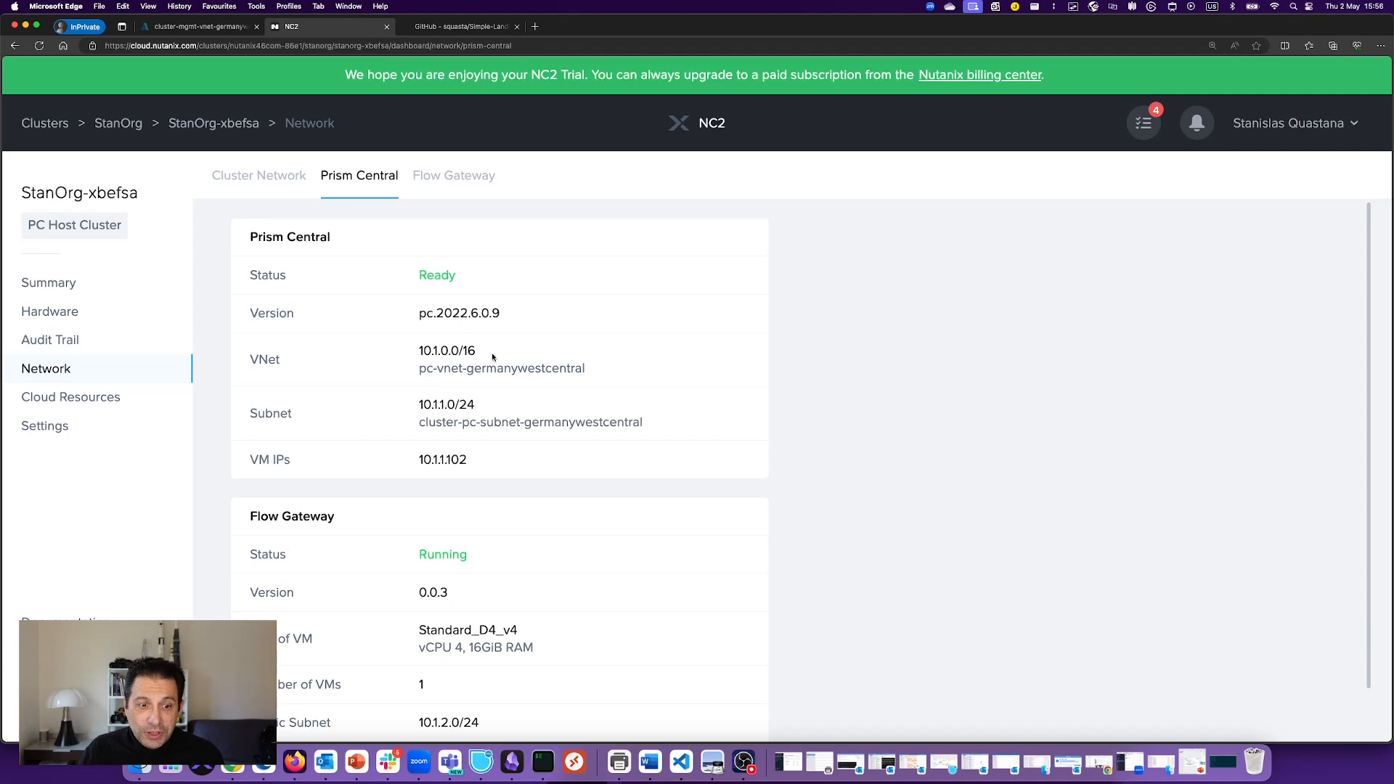
double_click(436, 459)
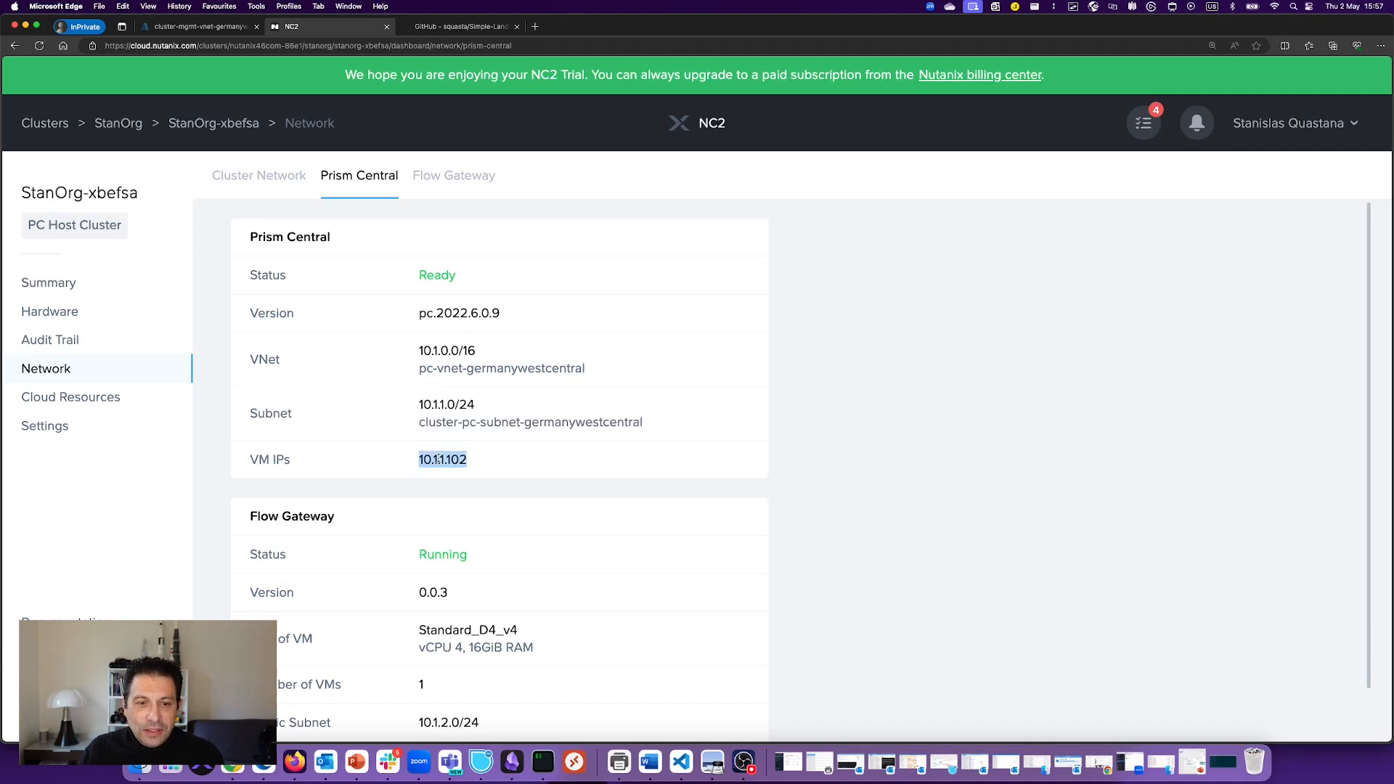
scroll(529, 529, "down", 2)
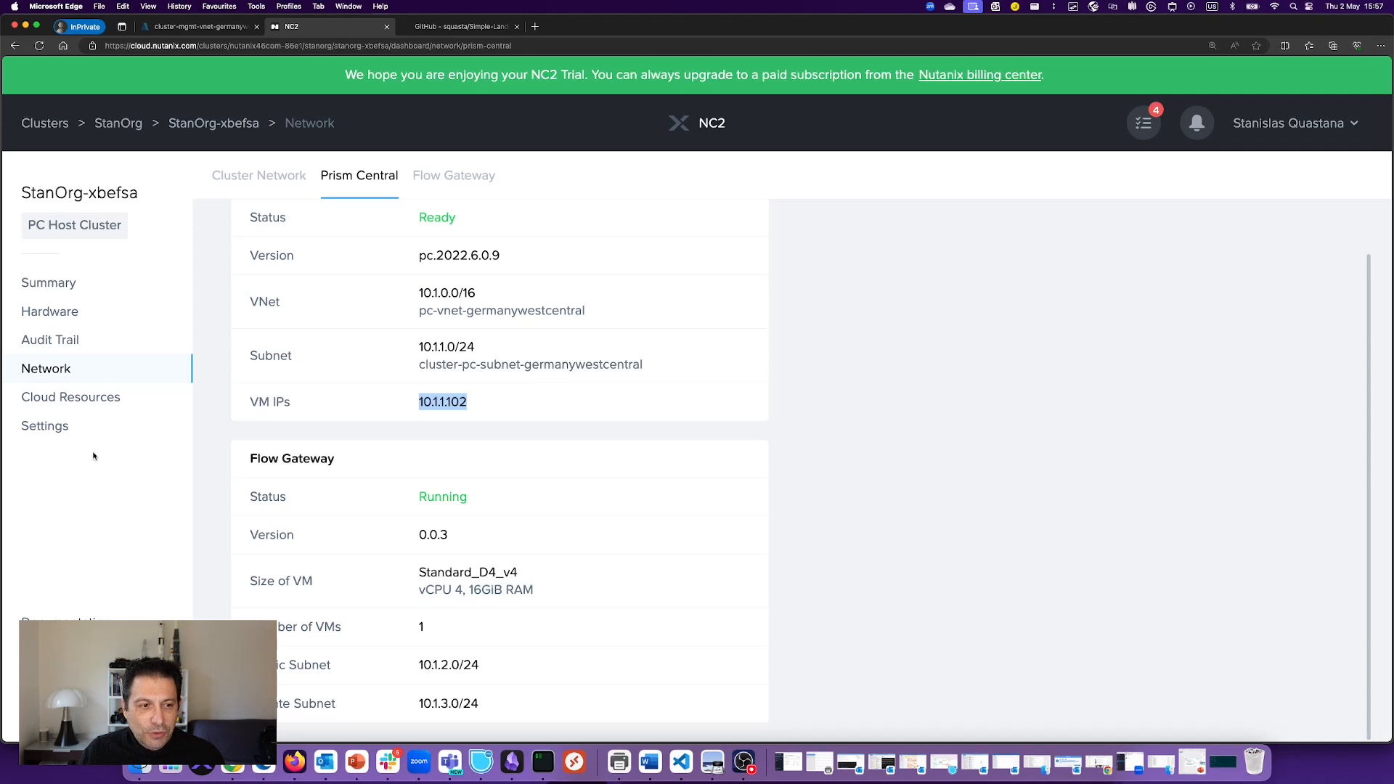
Step: Browse Cloud Resources and the Capacity settings, then show the NCI/Pro Cluster Configuration
left_click(93, 405)
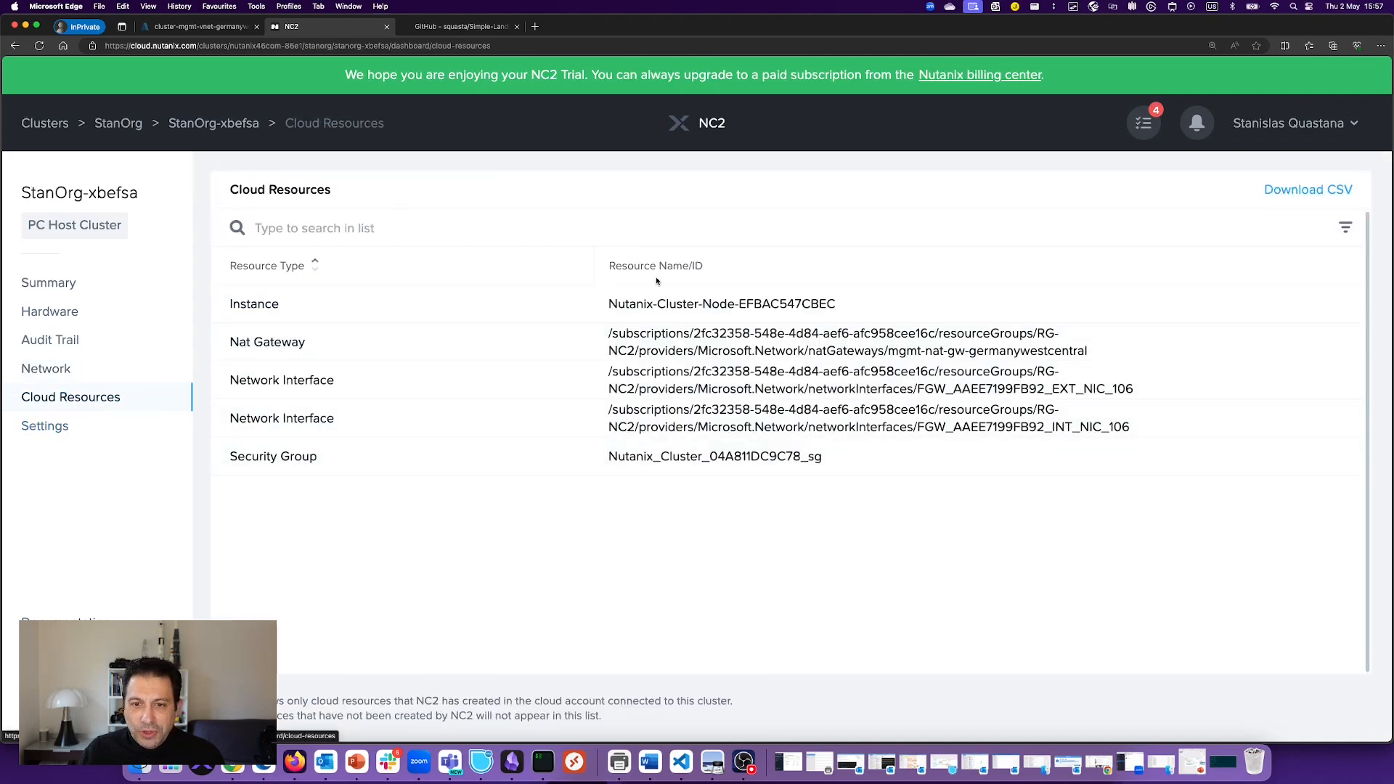
left_click(65, 427)
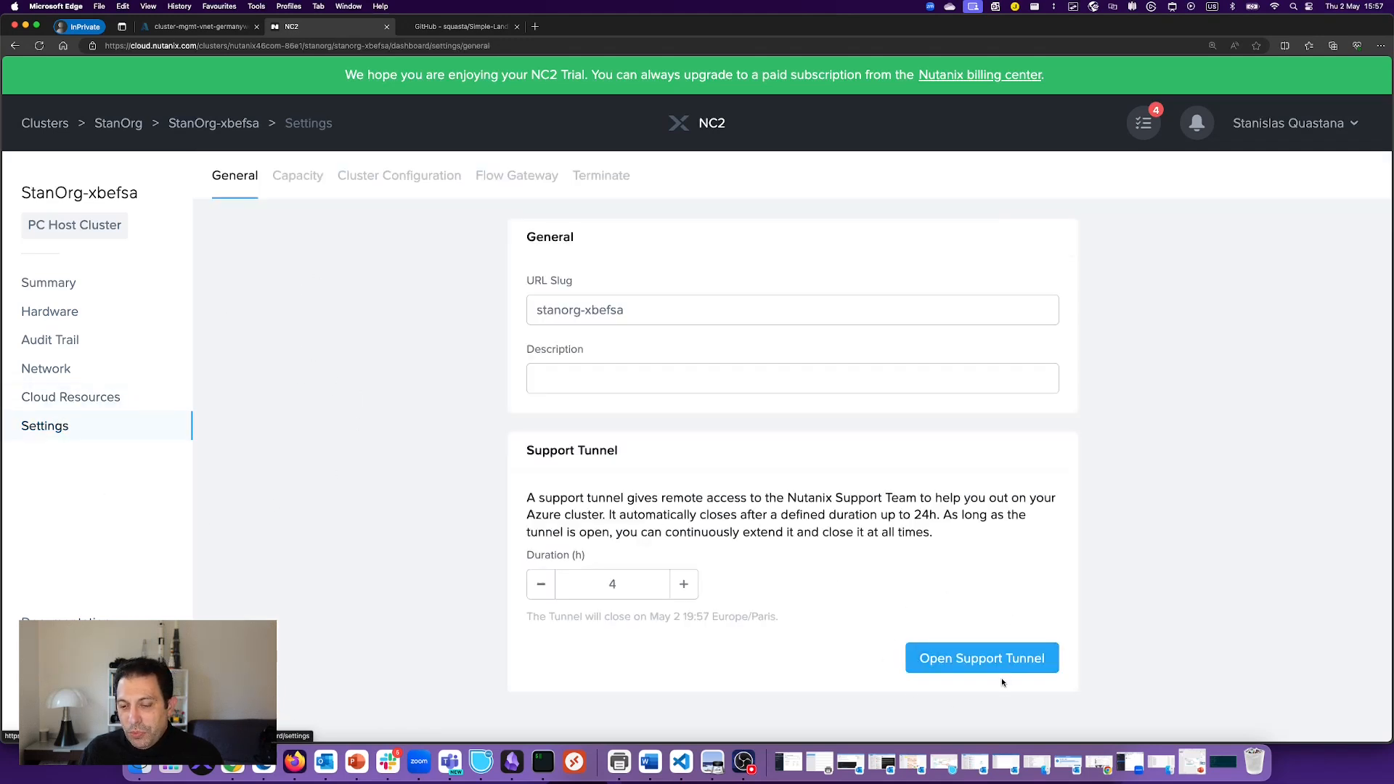
left_click(298, 176)
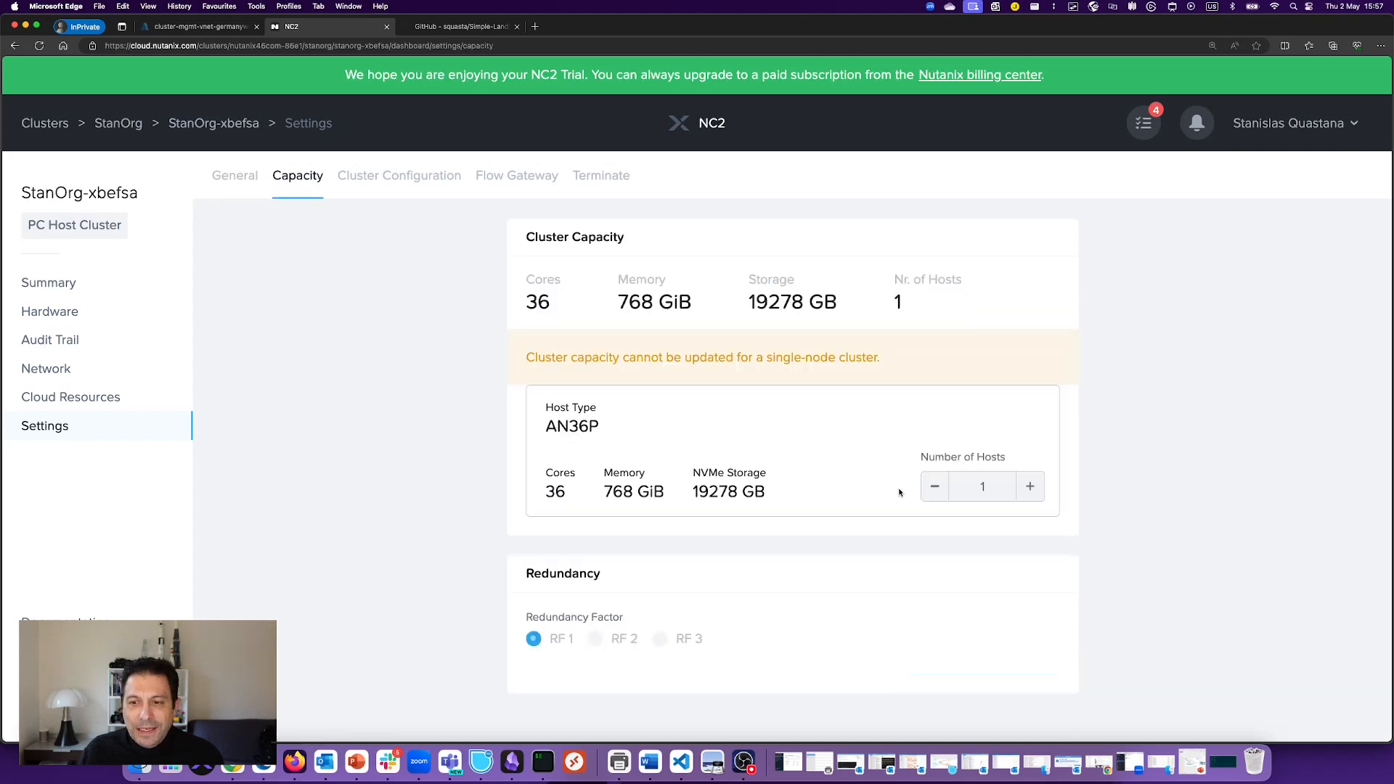
double_click(1031, 488)
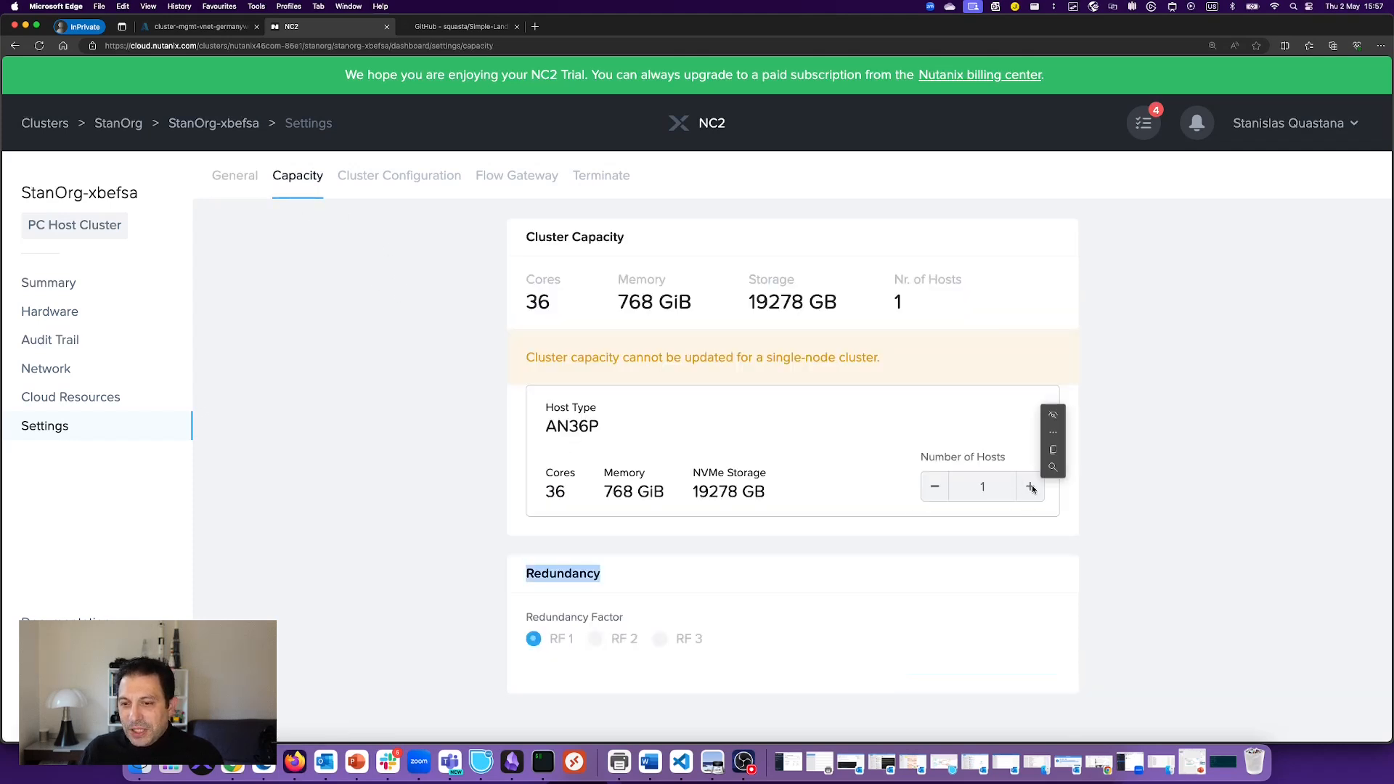
double_click(819, 357)
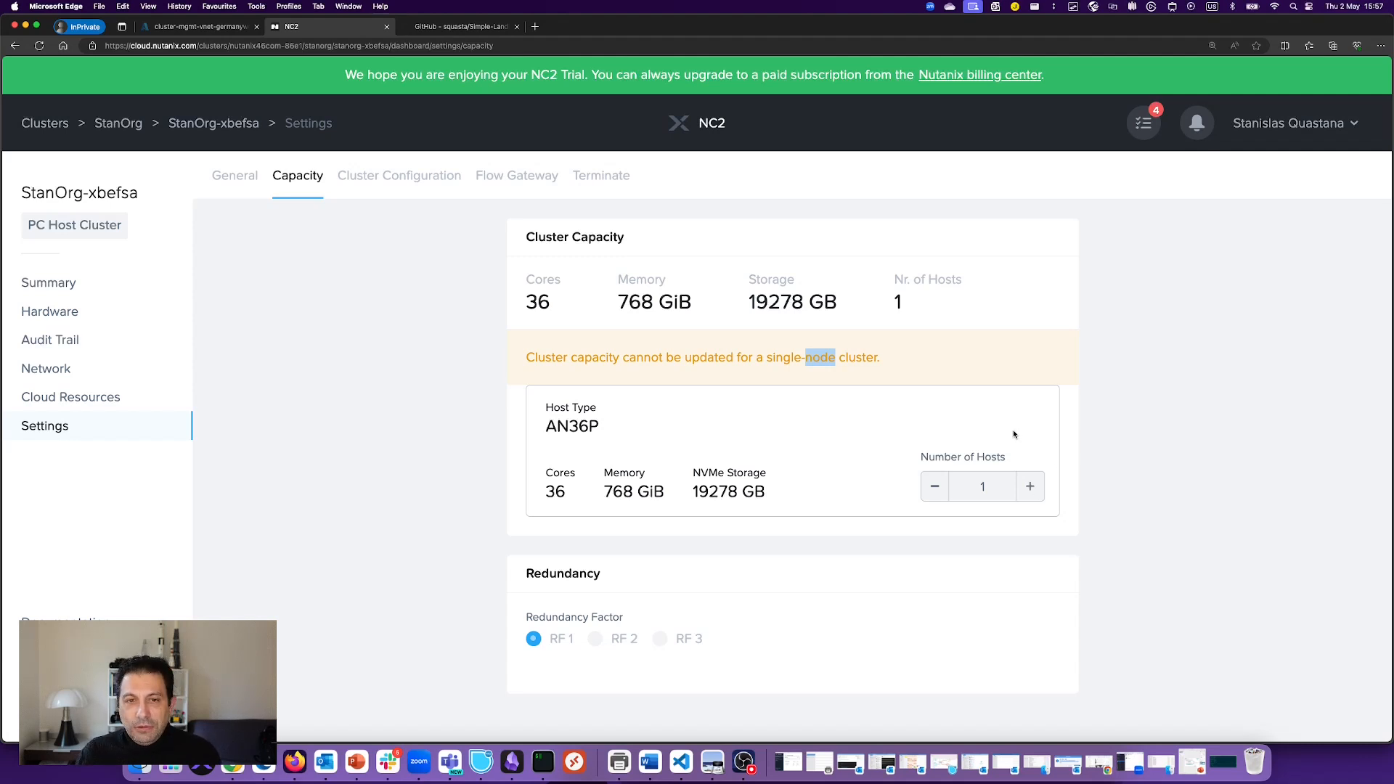
left_click(399, 175)
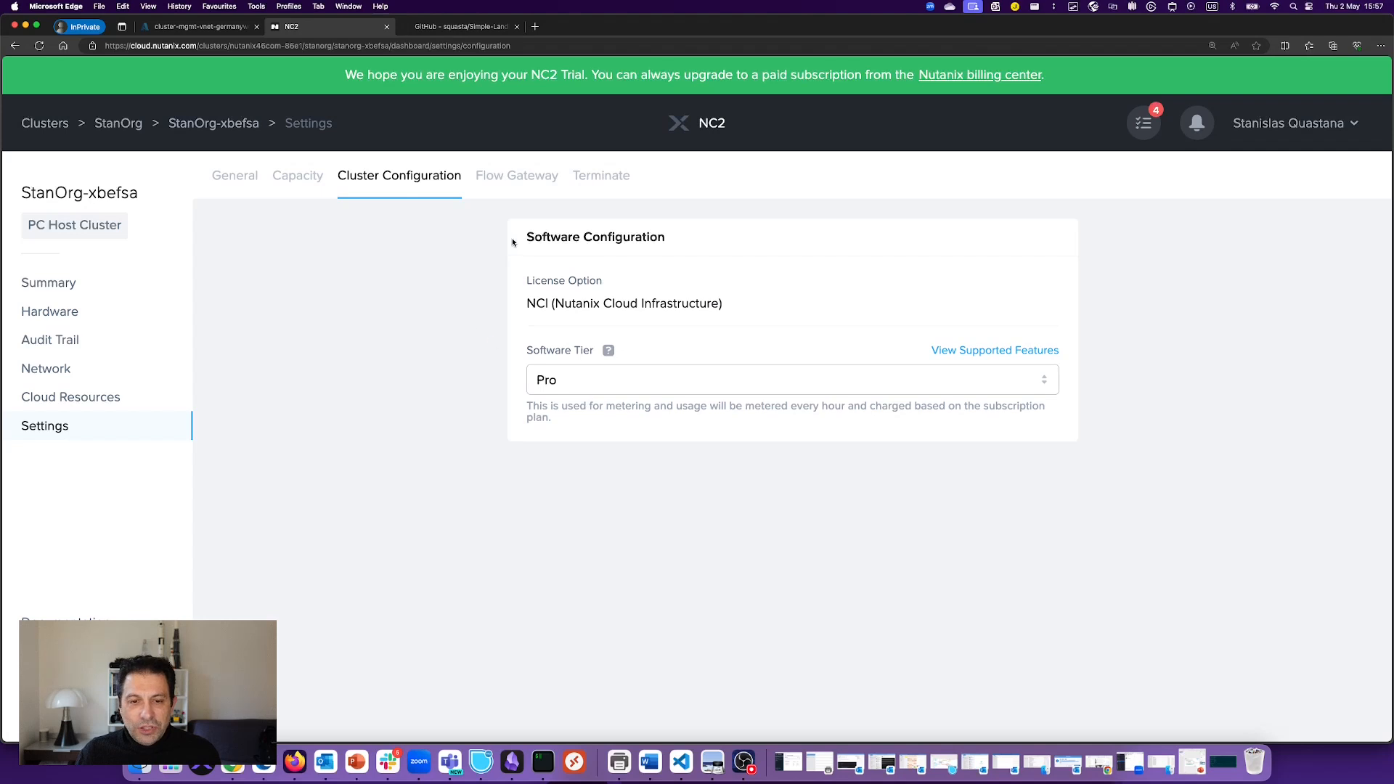
Step: Review Flow Gateway settings, highlighting the single FGW VM warning, then show Terminate options
left_click(516, 175)
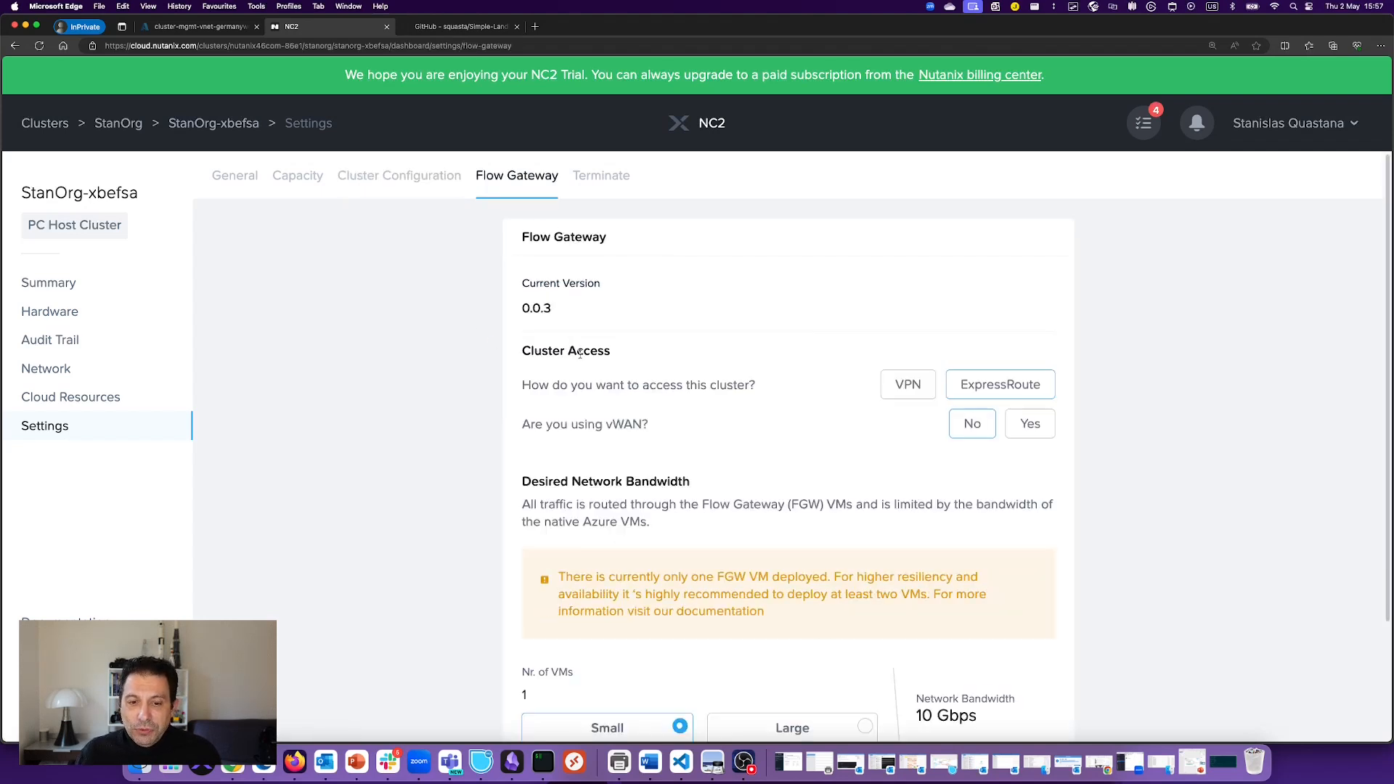
scroll(579, 354, "down", 3)
left_click_drag(703, 435, 839, 464)
left_click(853, 446)
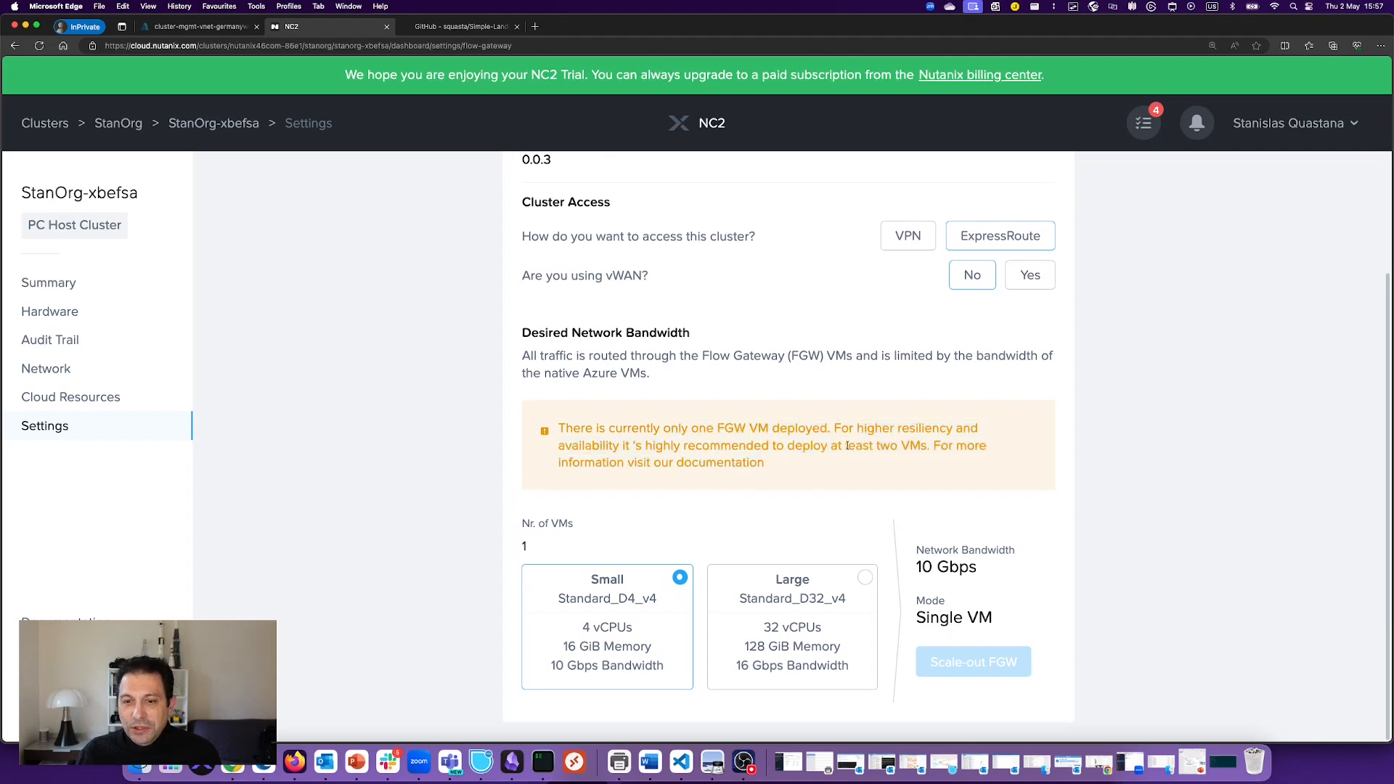
scroll(769, 420, "up", 3)
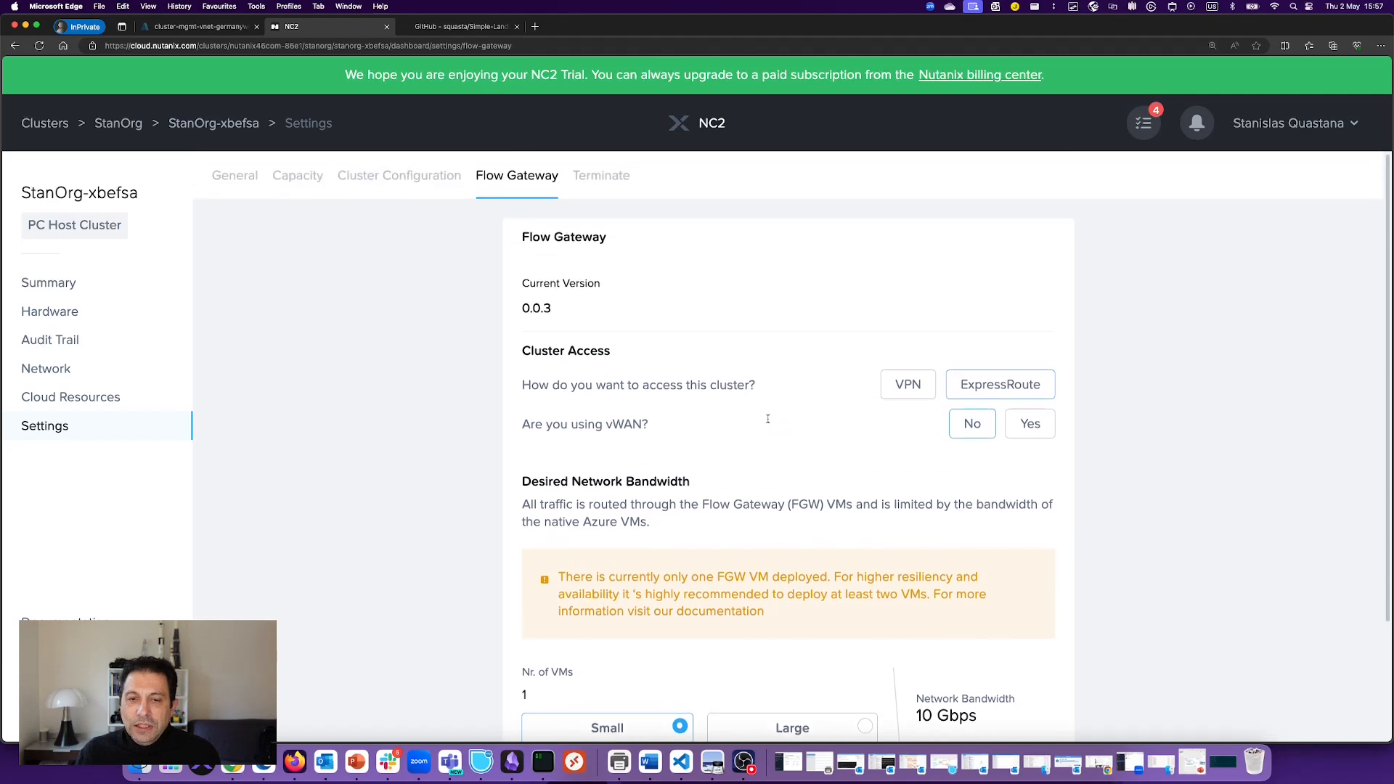
left_click(600, 178)
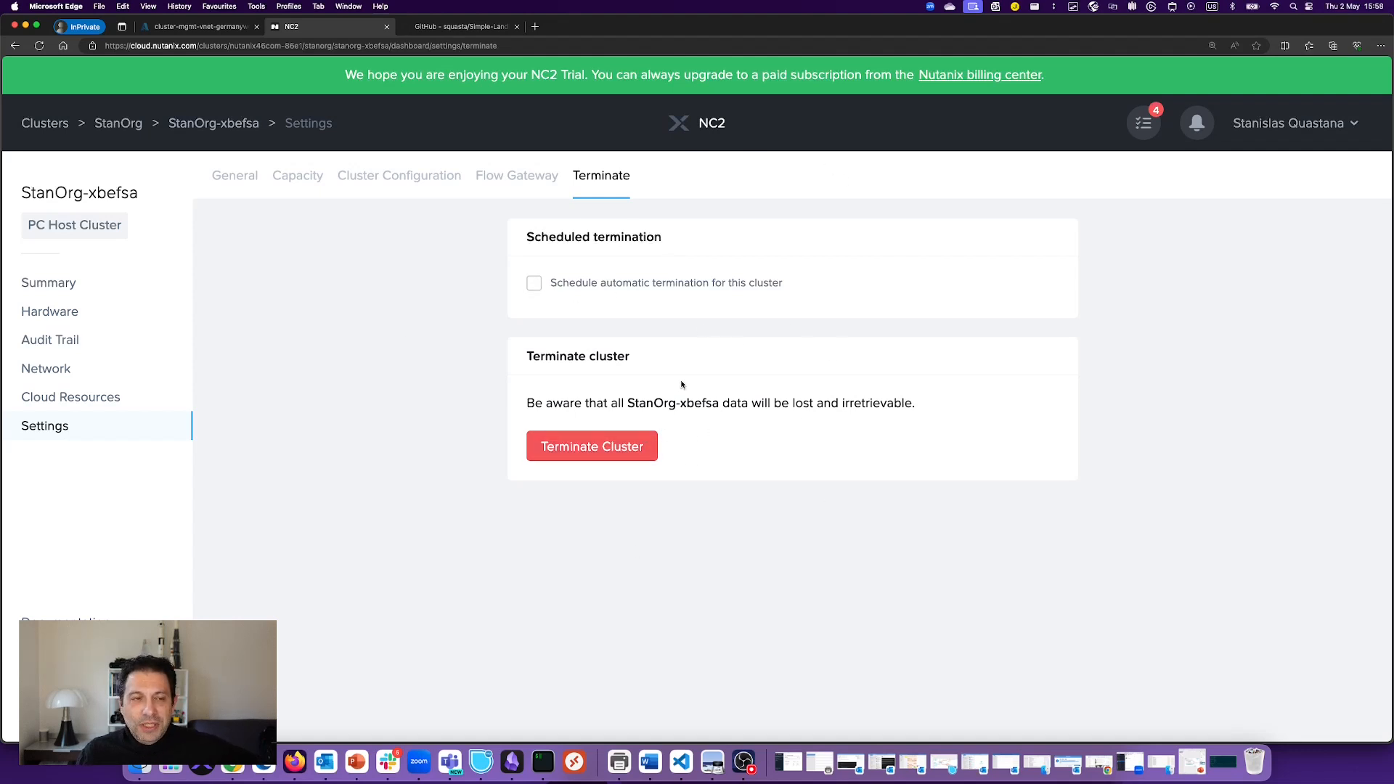
Step: Open RG-NC2 in the Azure Portal, refresh its 21 resources and group them by type
left_click(231, 28)
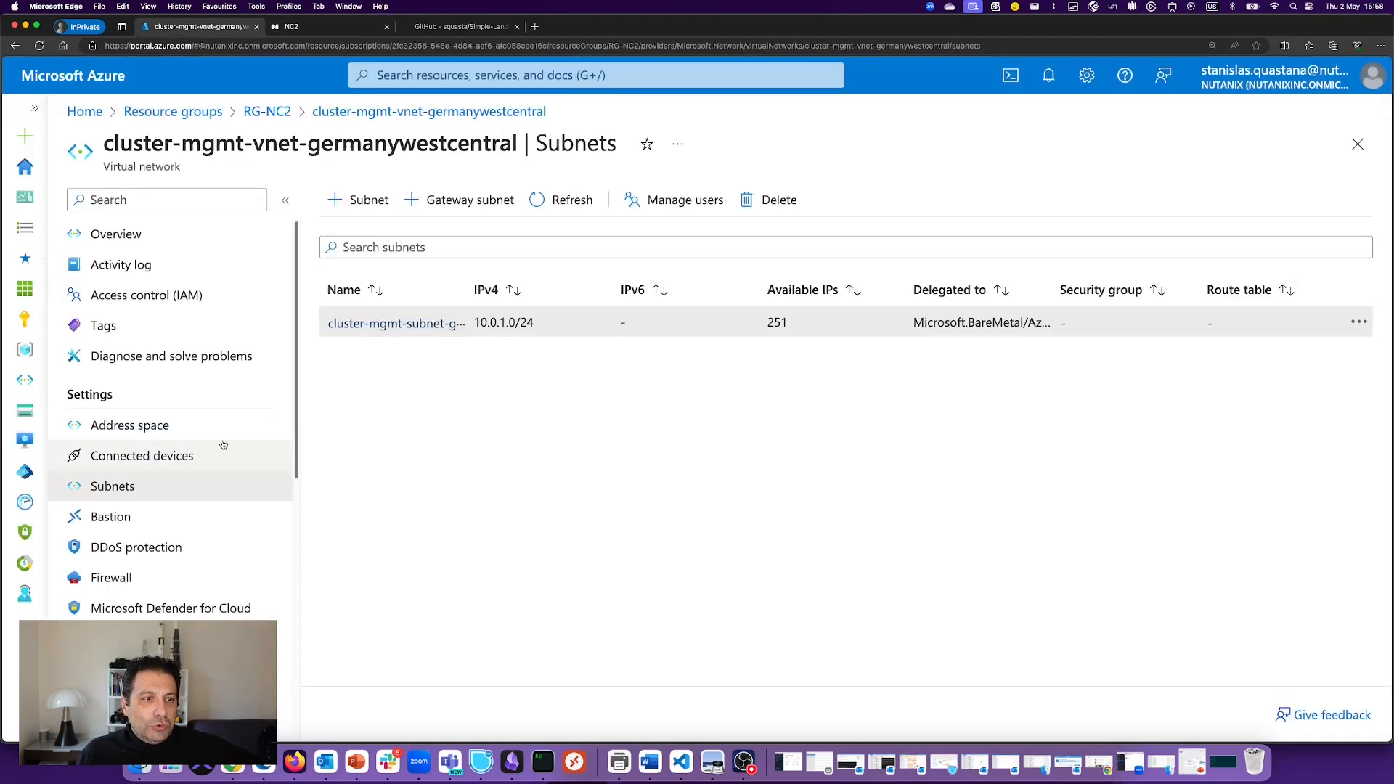
left_click(267, 111)
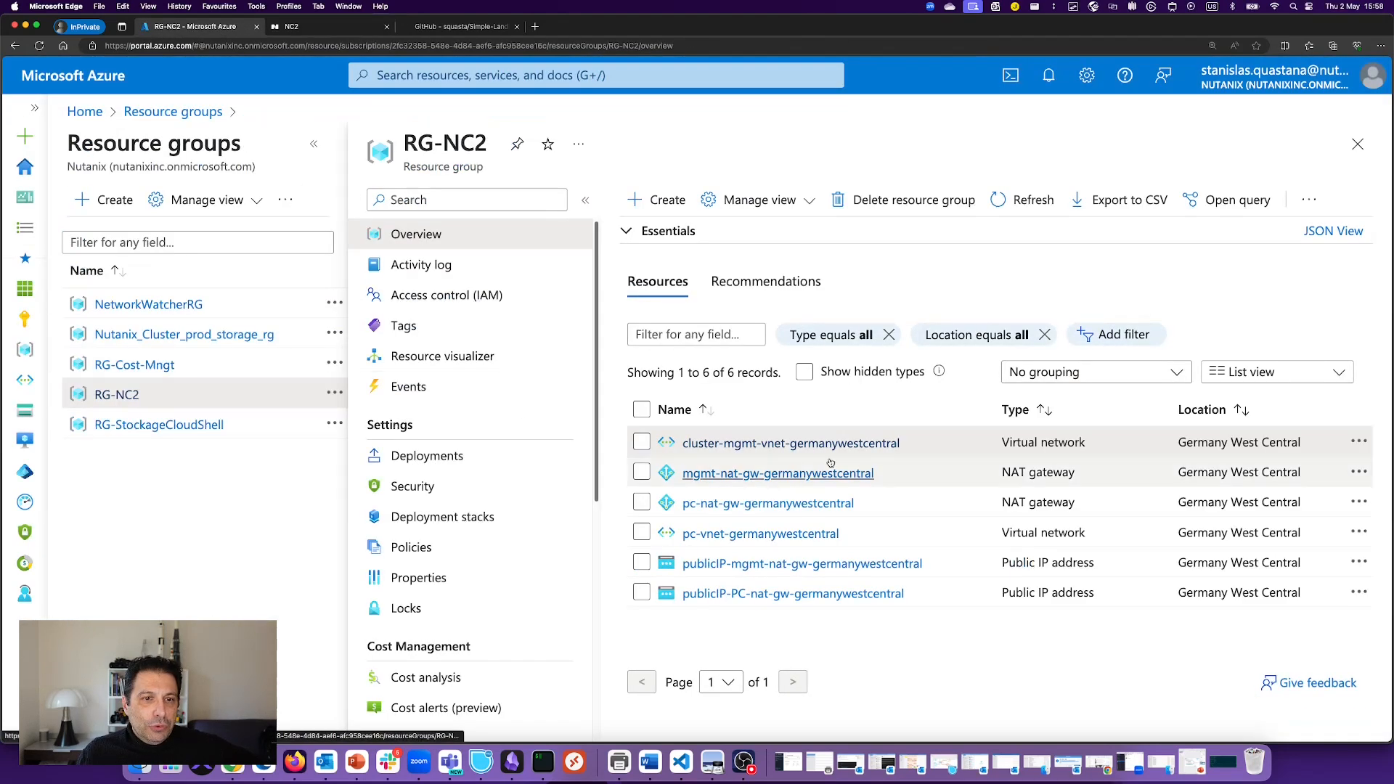
left_click(314, 143)
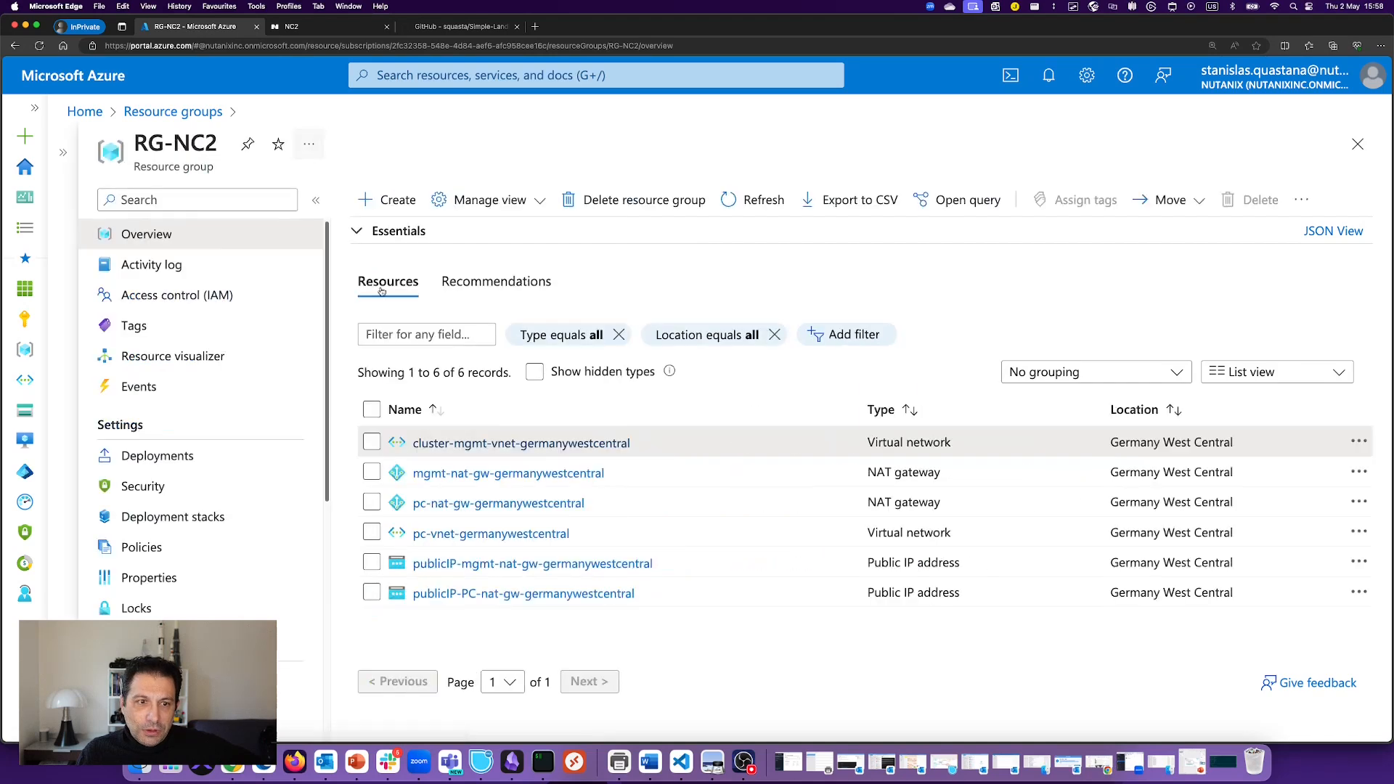
left_click(747, 201)
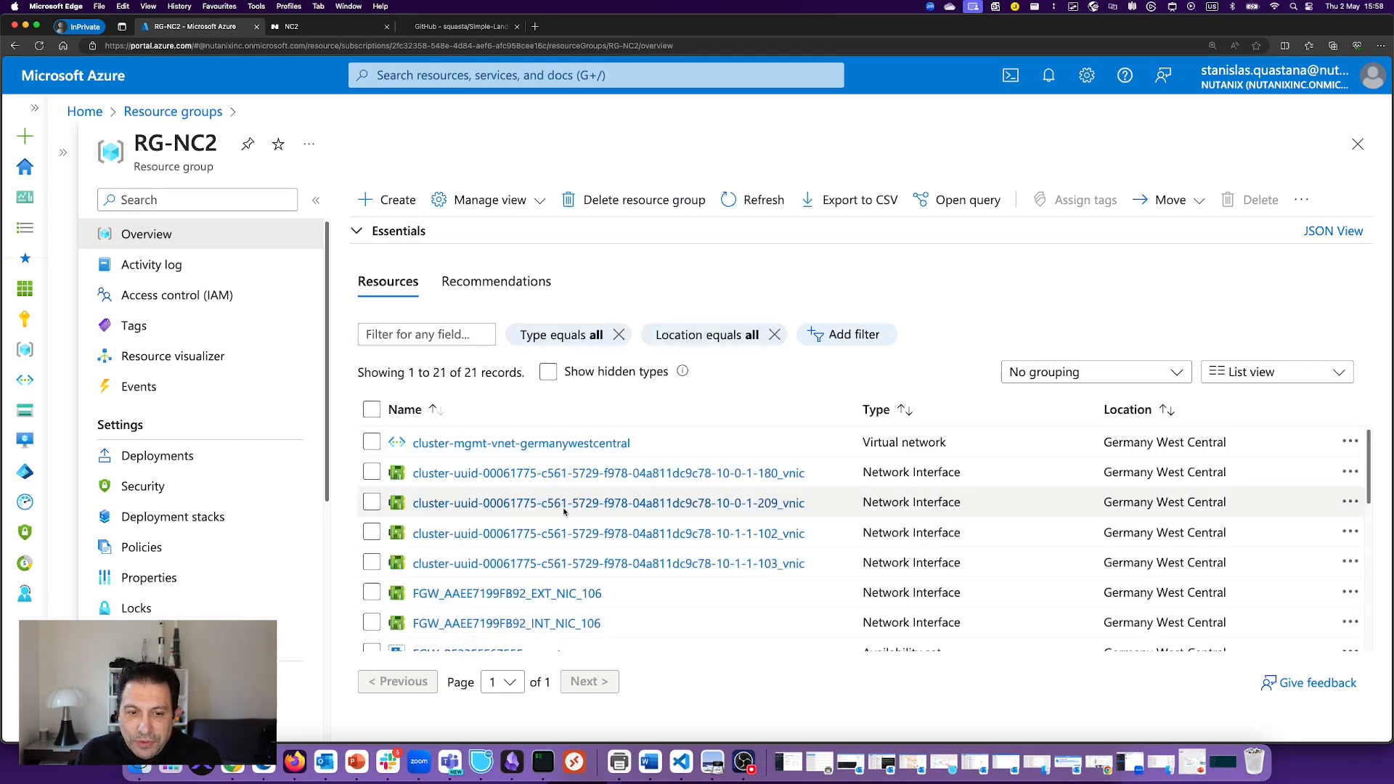
scroll(554, 450, "down", 3)
scroll(508, 443, "up", 3)
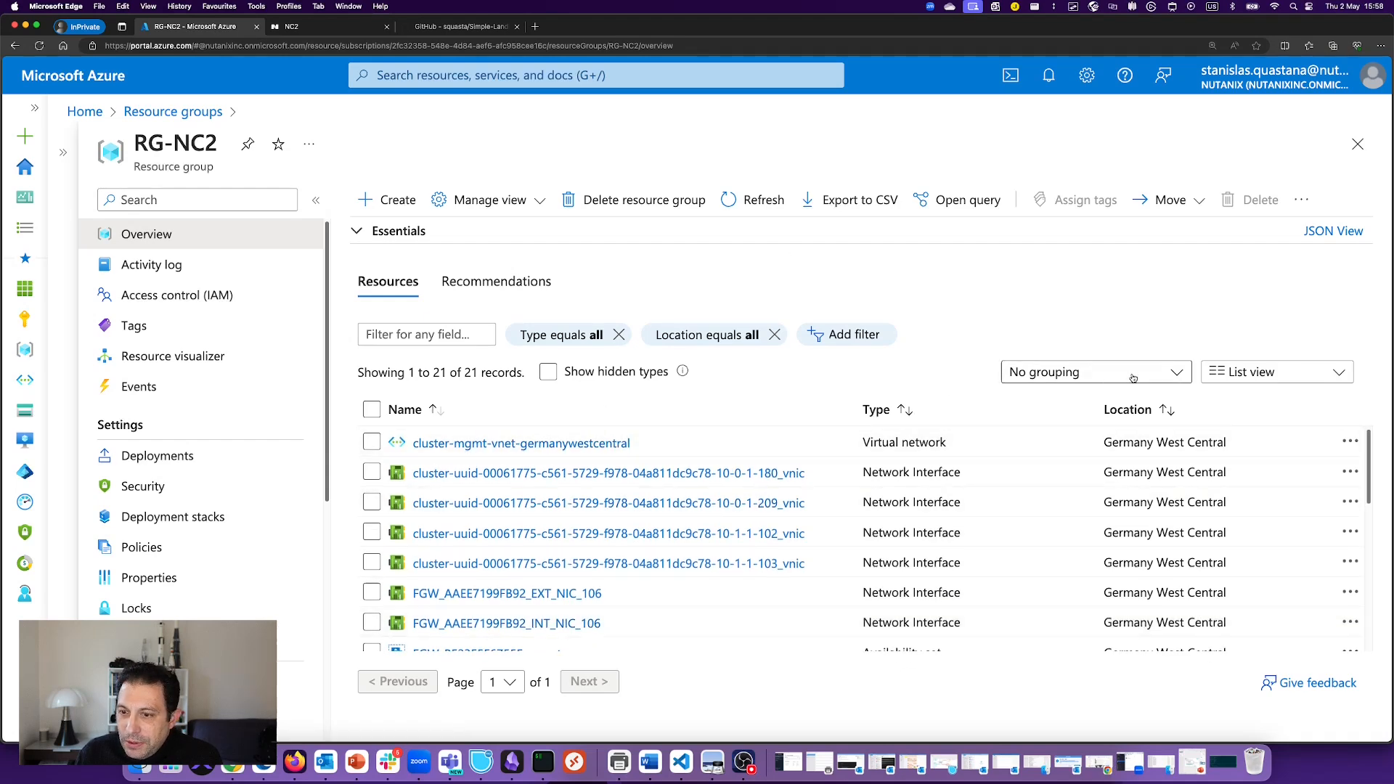
left_click(1089, 372)
left_click(1069, 433)
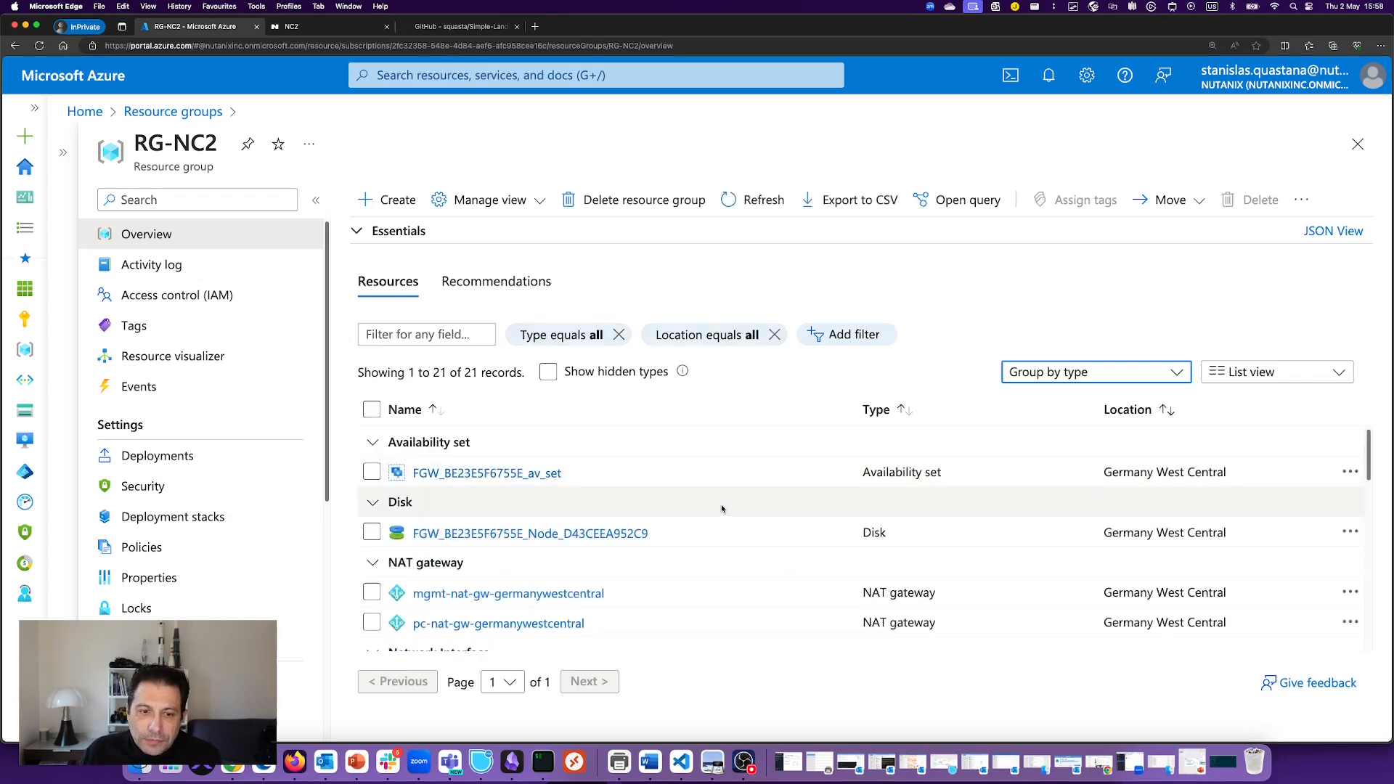
left_click(548, 372)
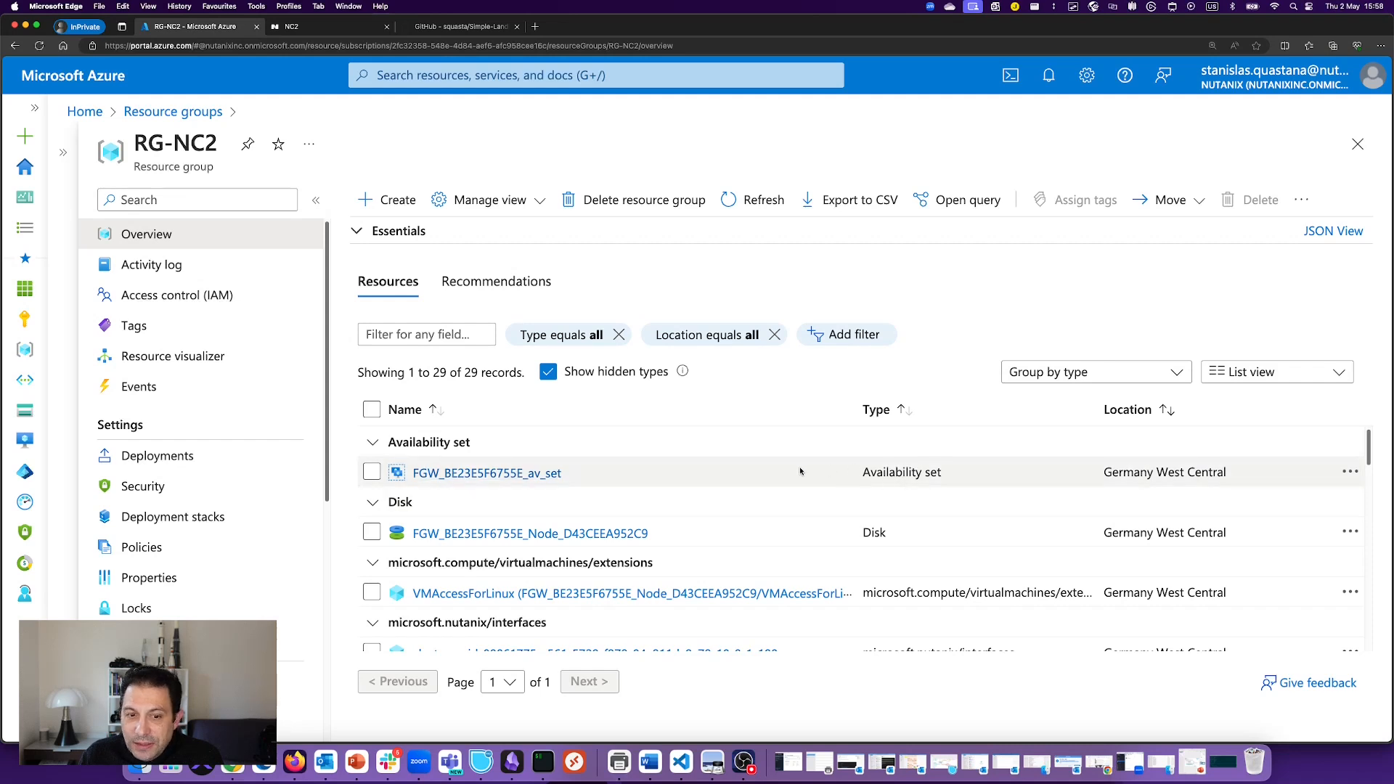
double_click(891, 473)
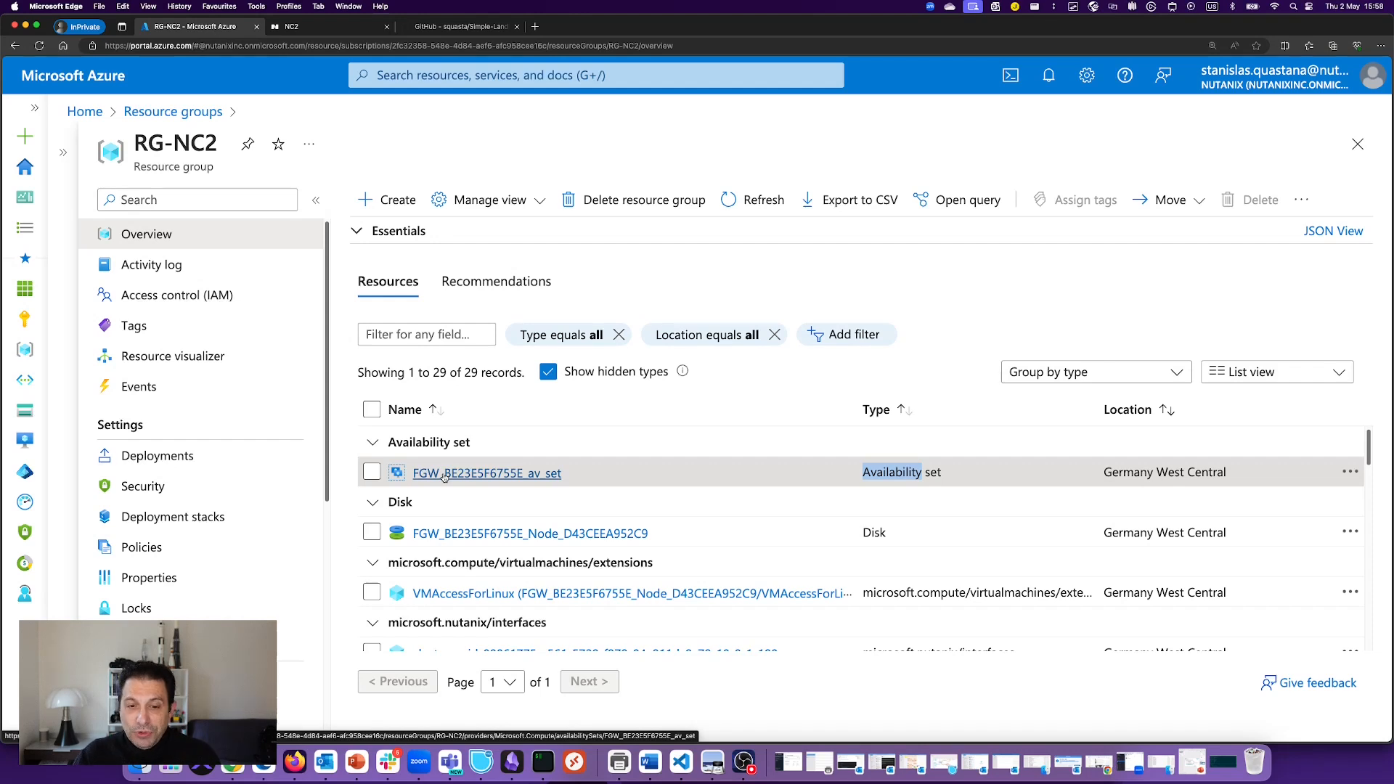
double_click(933, 474)
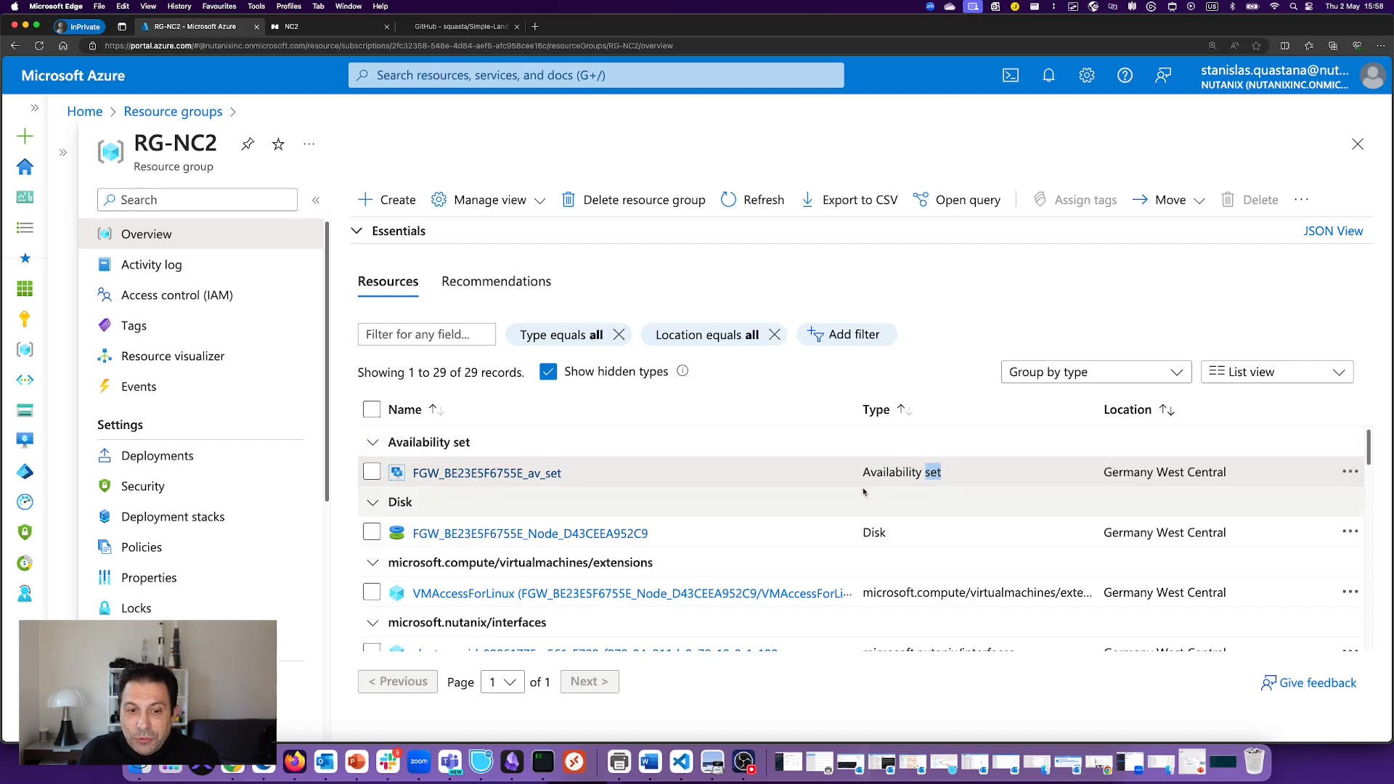
scroll(892, 465, "down", 5)
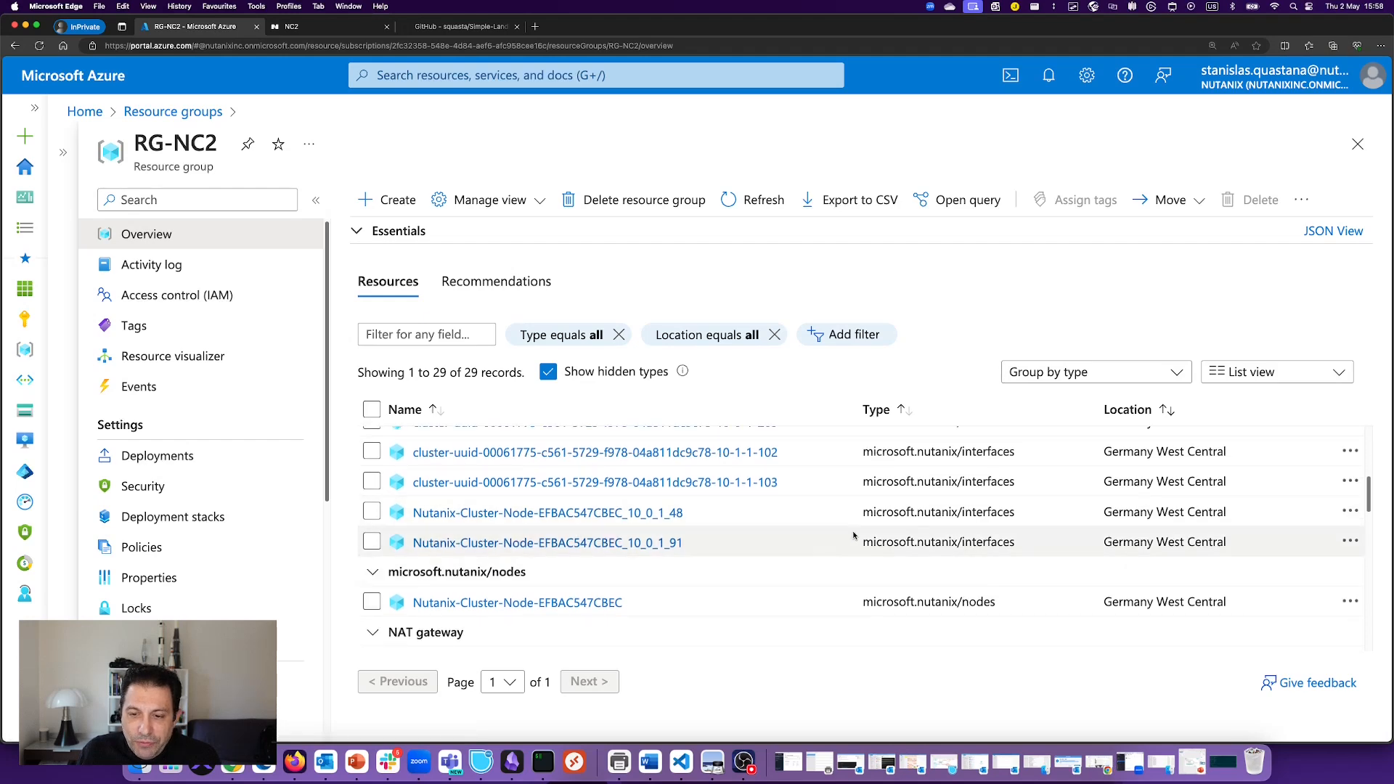
scroll(897, 540, "down", 2)
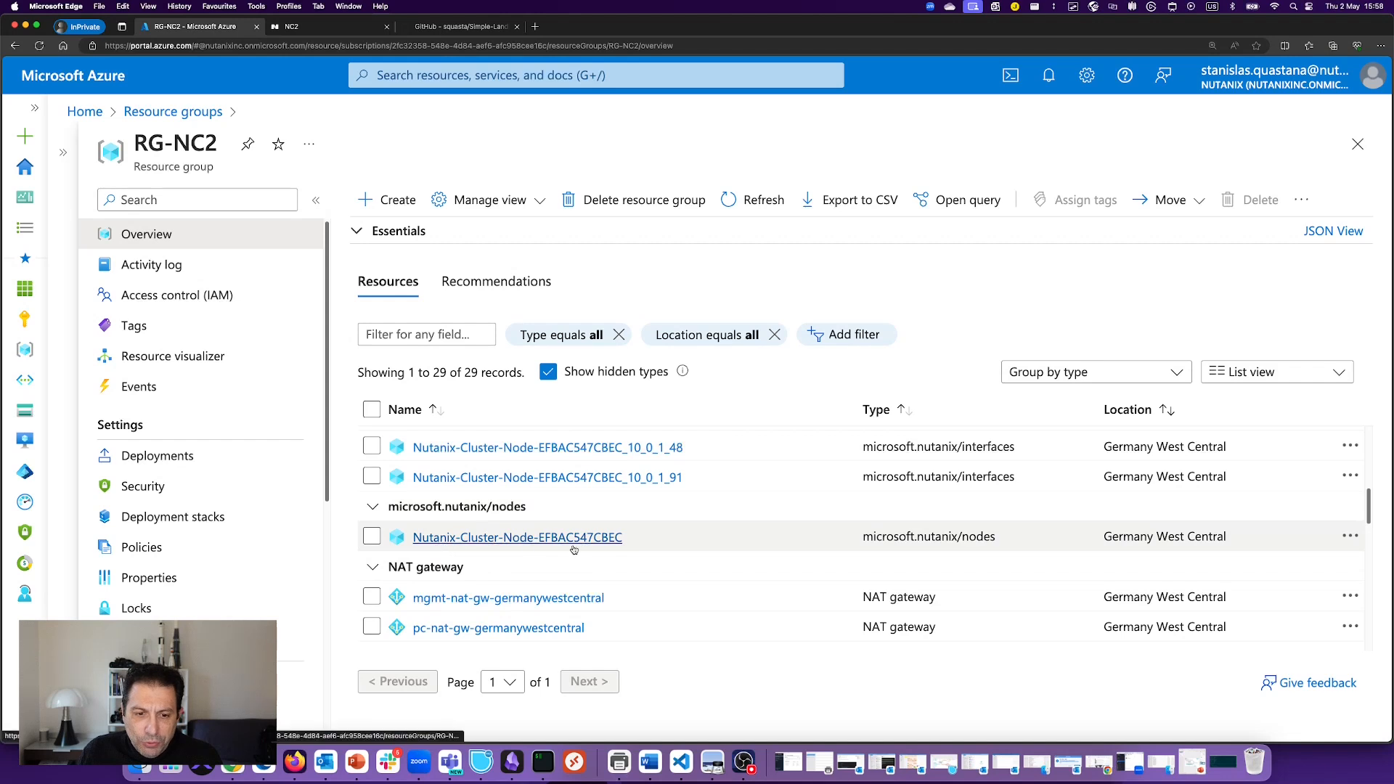
left_click_drag(863, 540, 1020, 548)
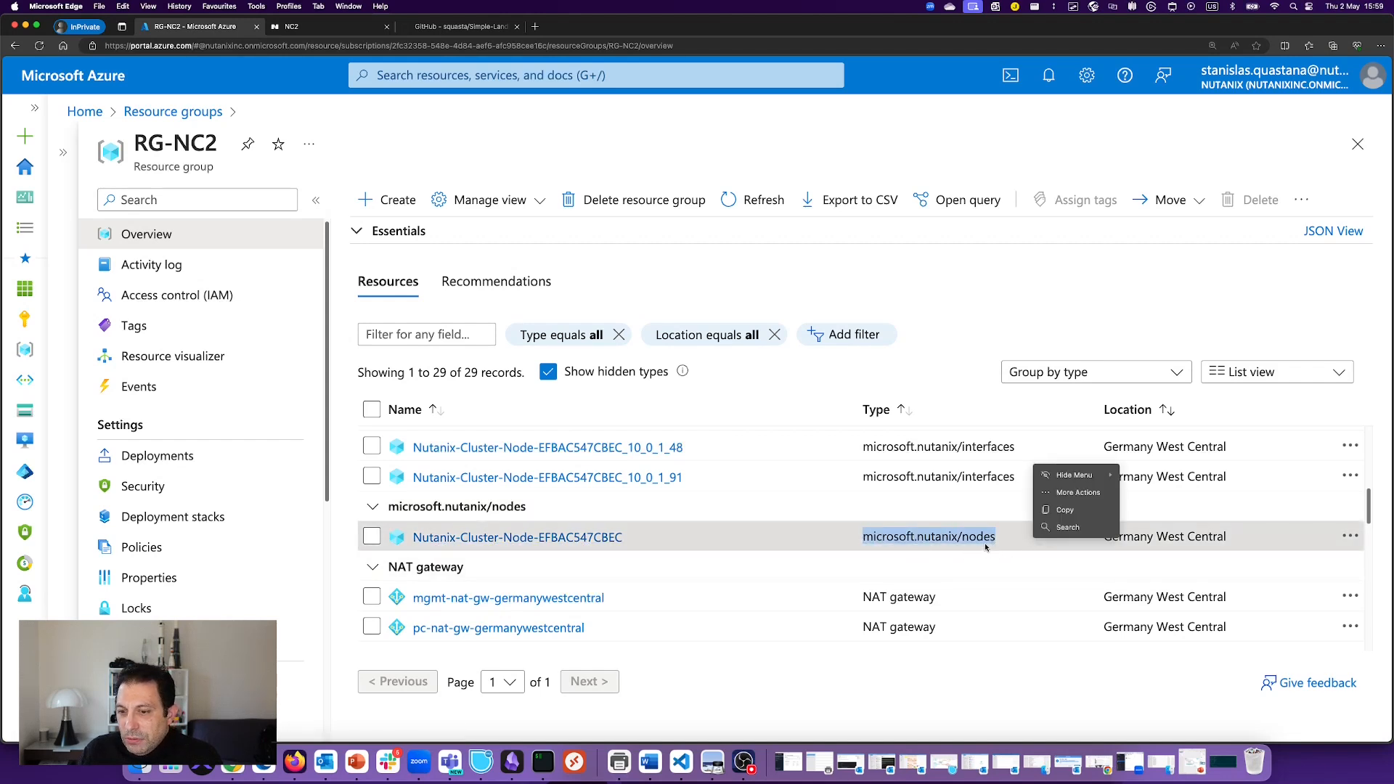
scroll(679, 606, "up", 2)
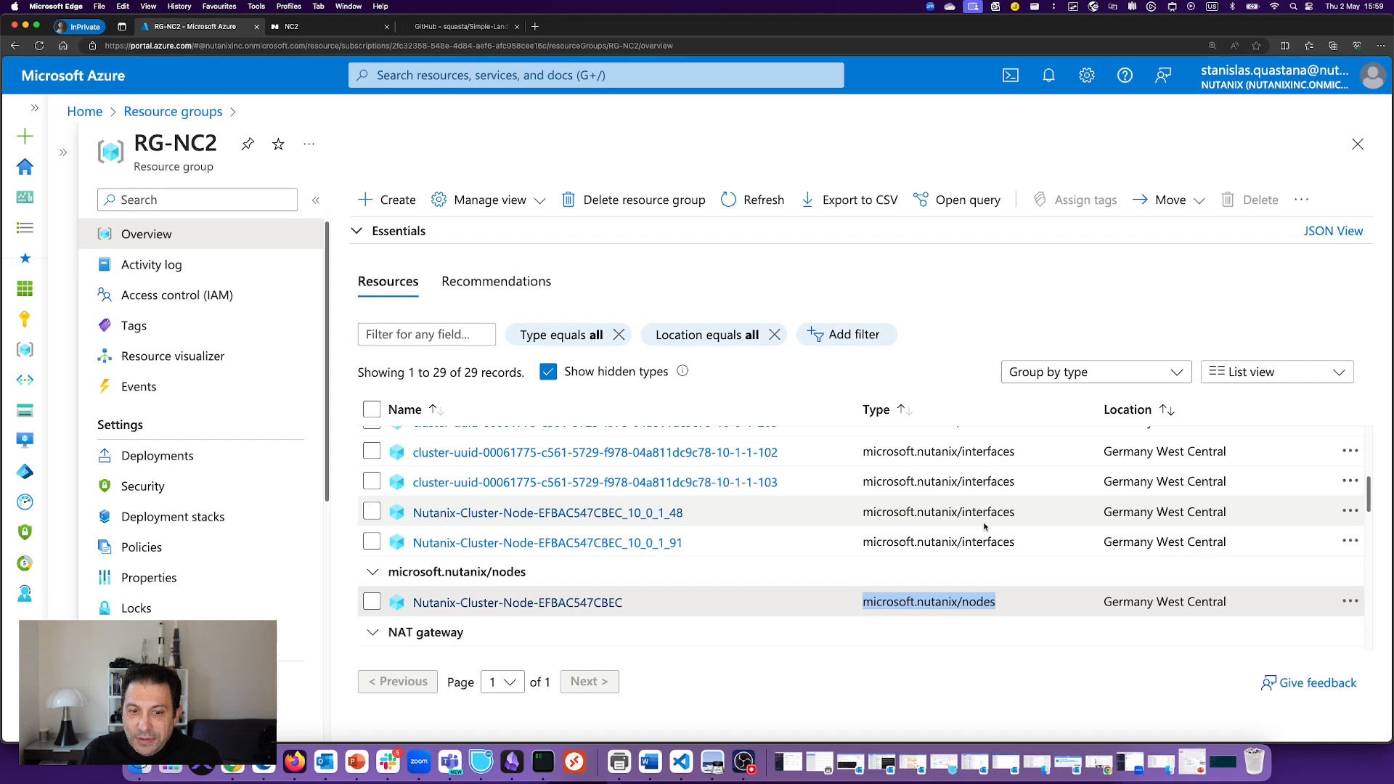
scroll(985, 528, "up", 2)
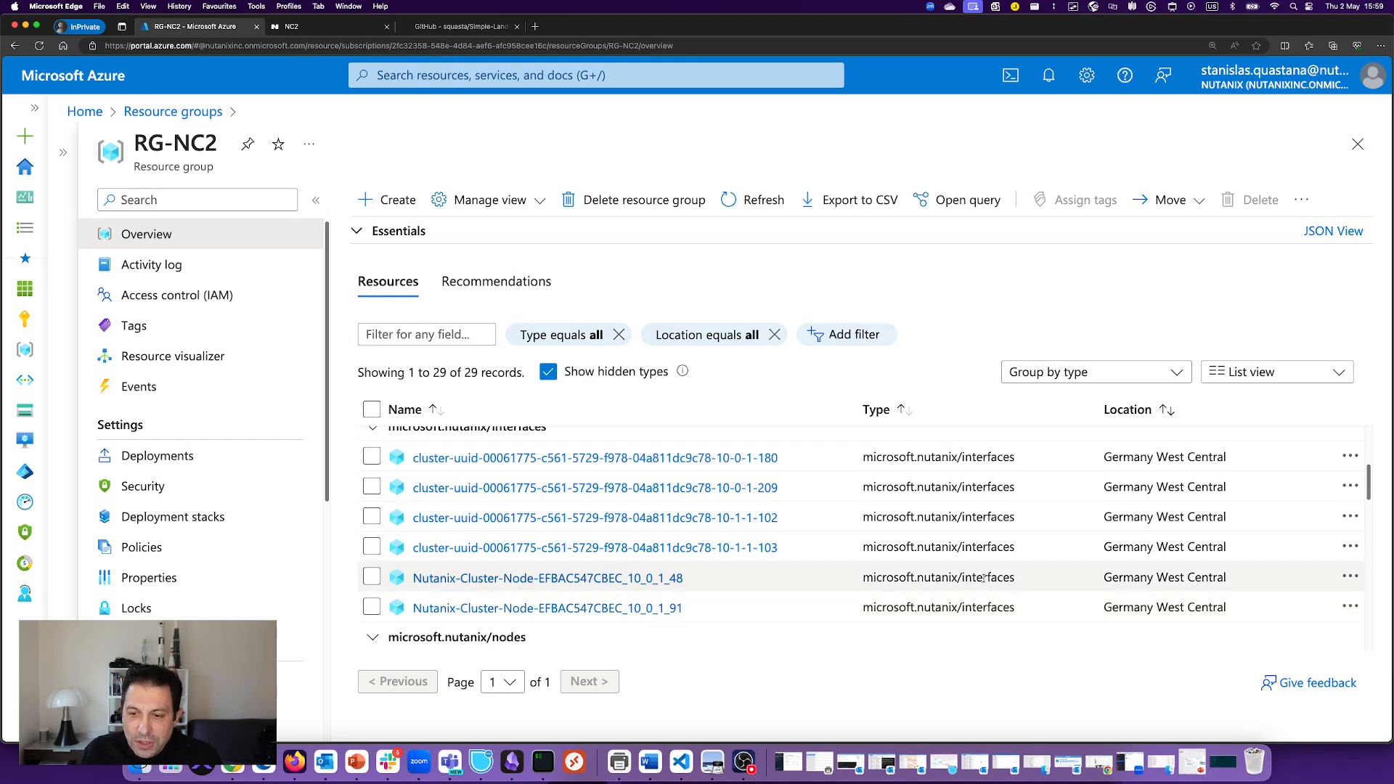
scroll(983, 579, "up", 1)
scroll(984, 579, "up", 2)
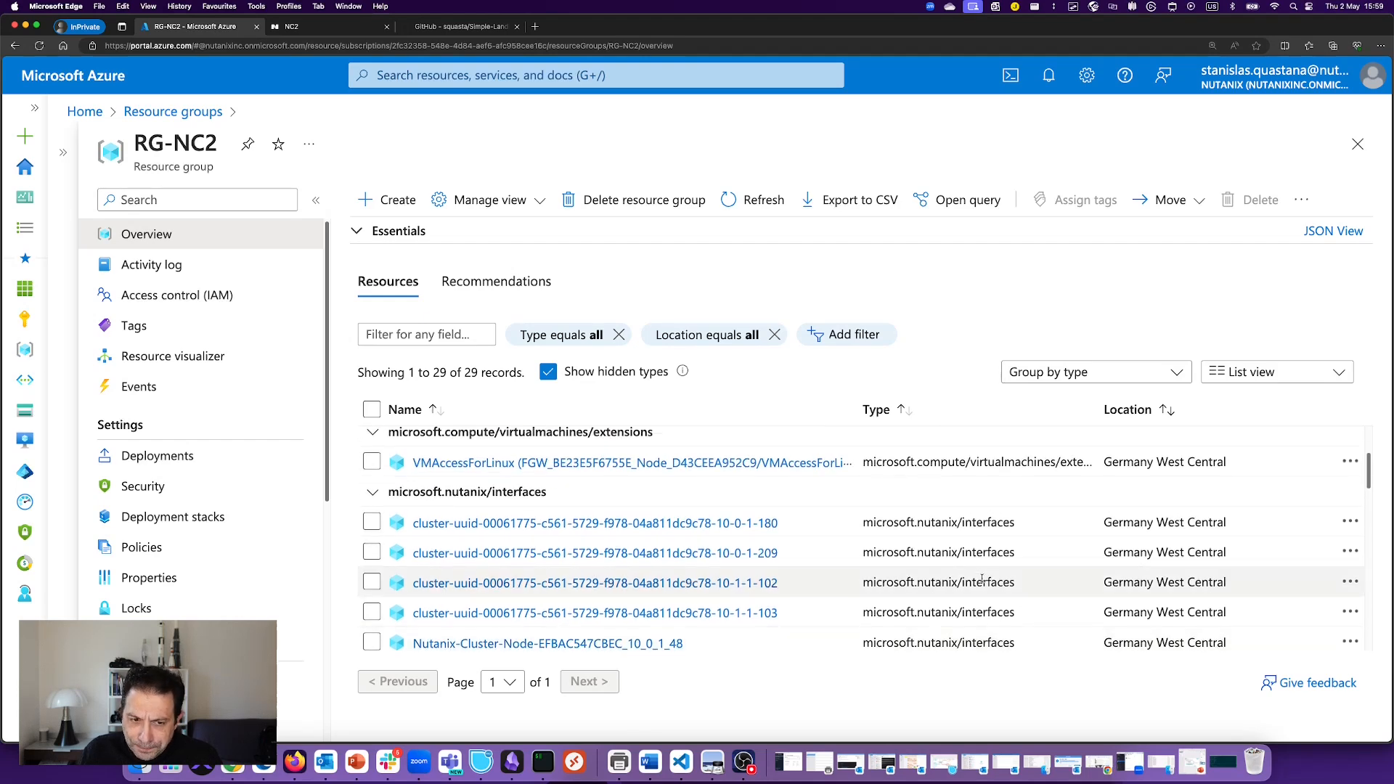
scroll(566, 523, "up", 2)
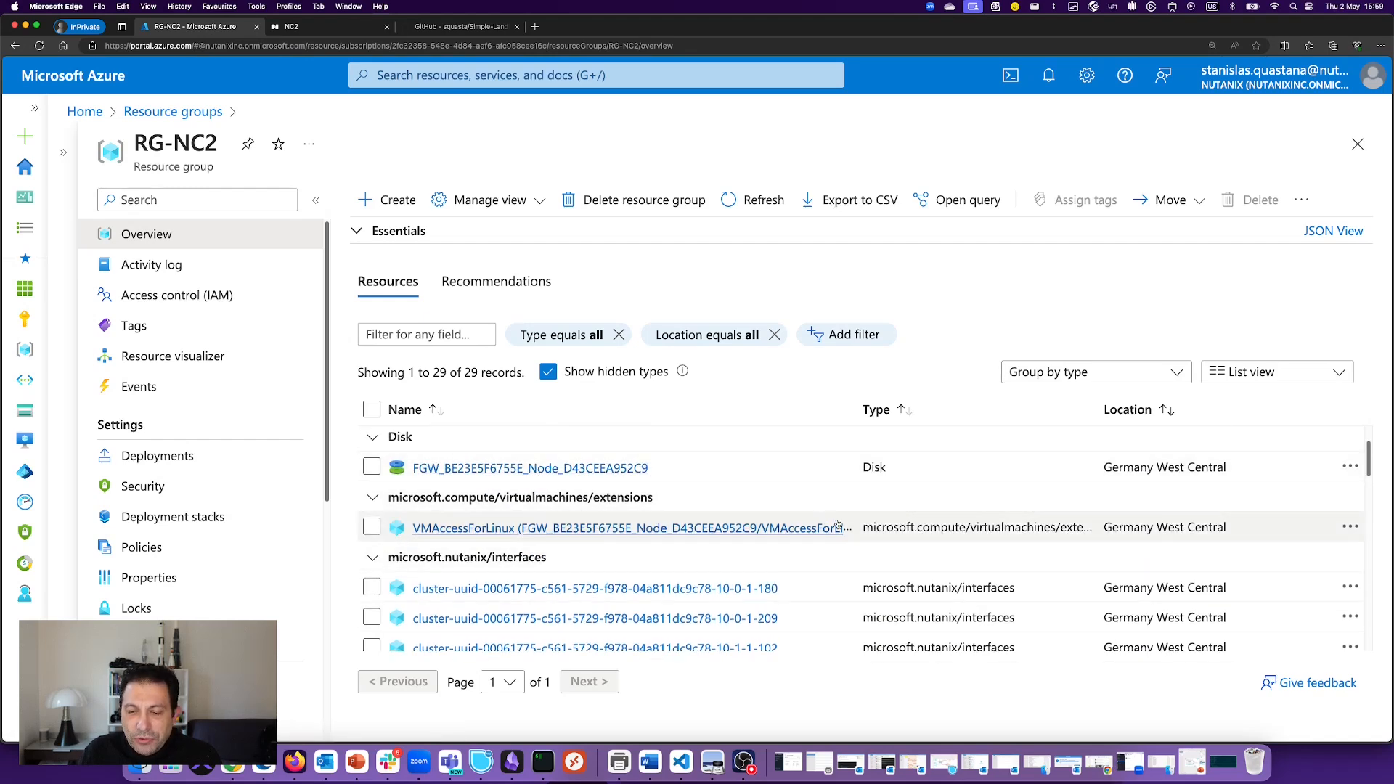
scroll(895, 548, "down", 6)
scroll(895, 548, "down", 7)
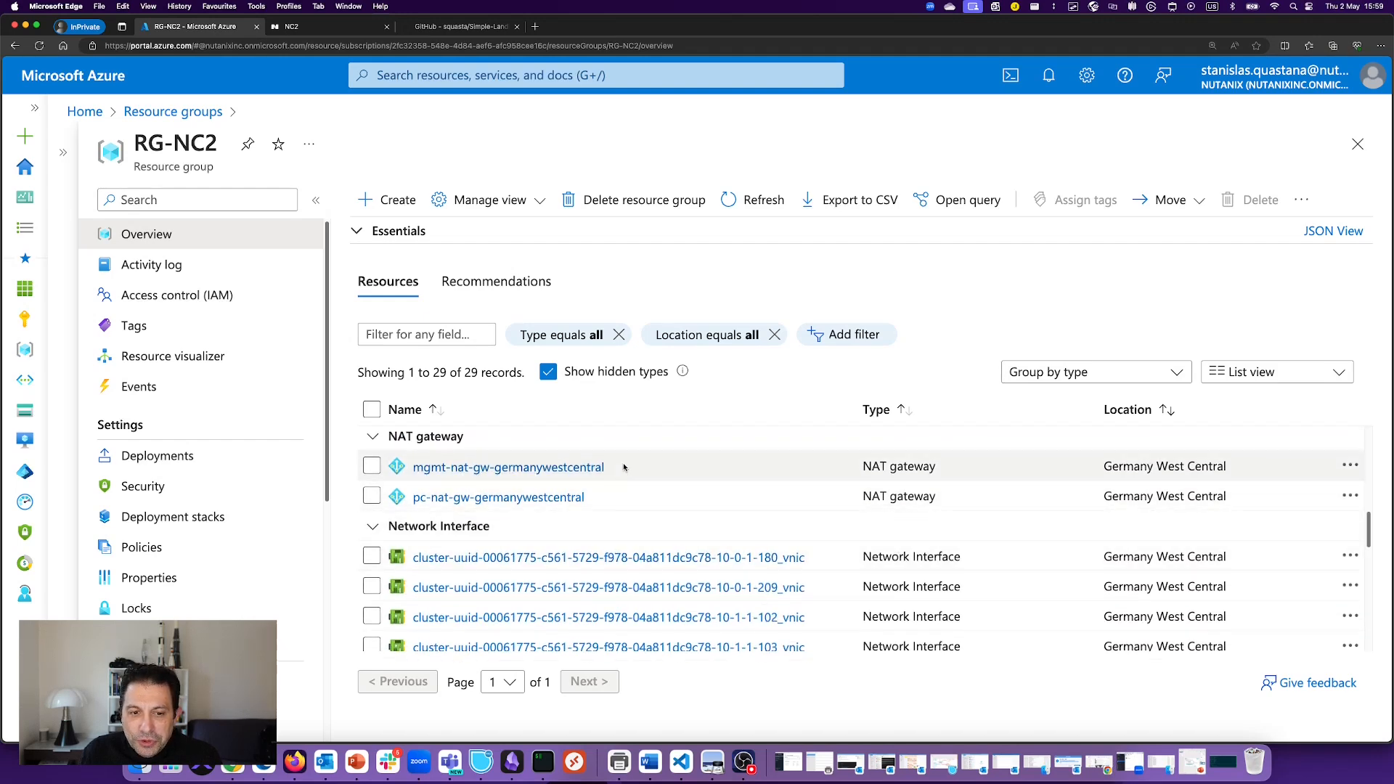
scroll(762, 544, "down", 3)
scroll(835, 573, "up", 1)
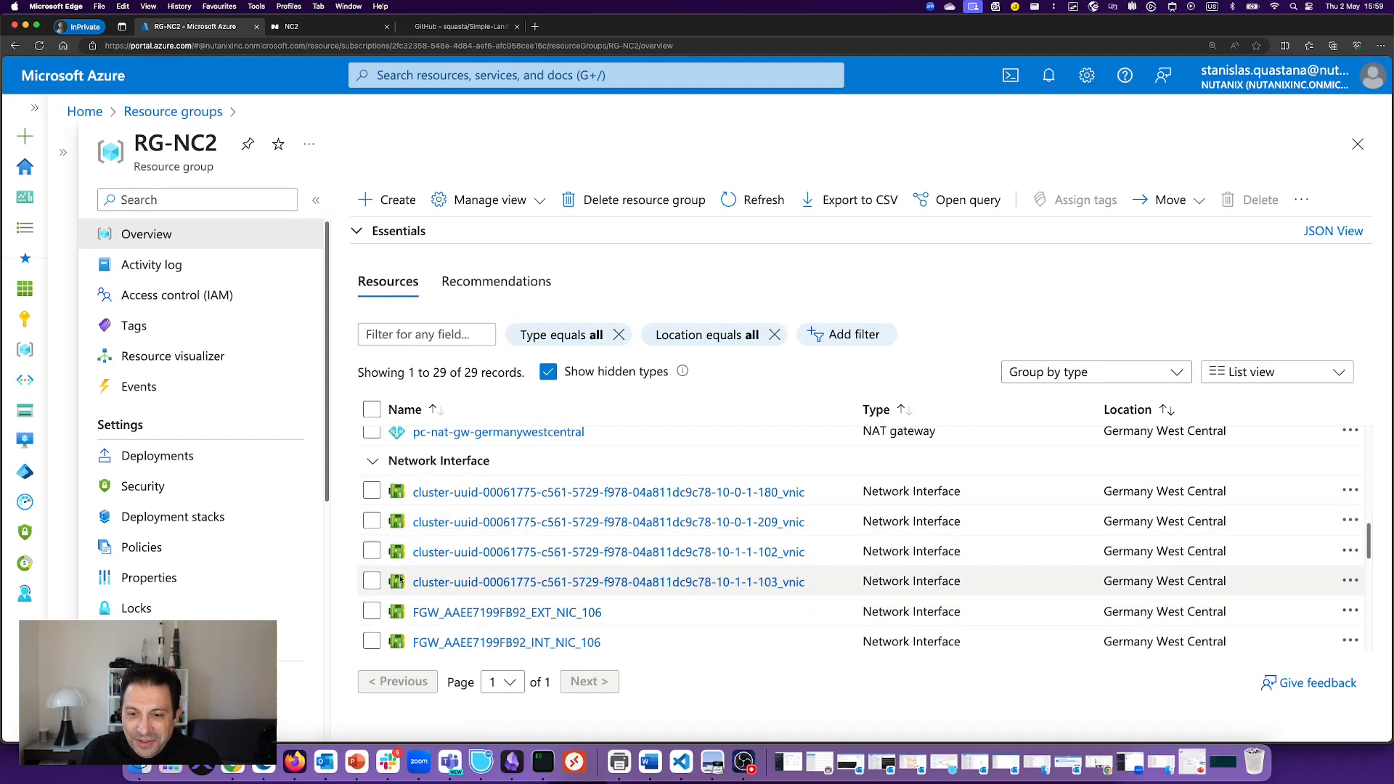
scroll(655, 584, "up", 5)
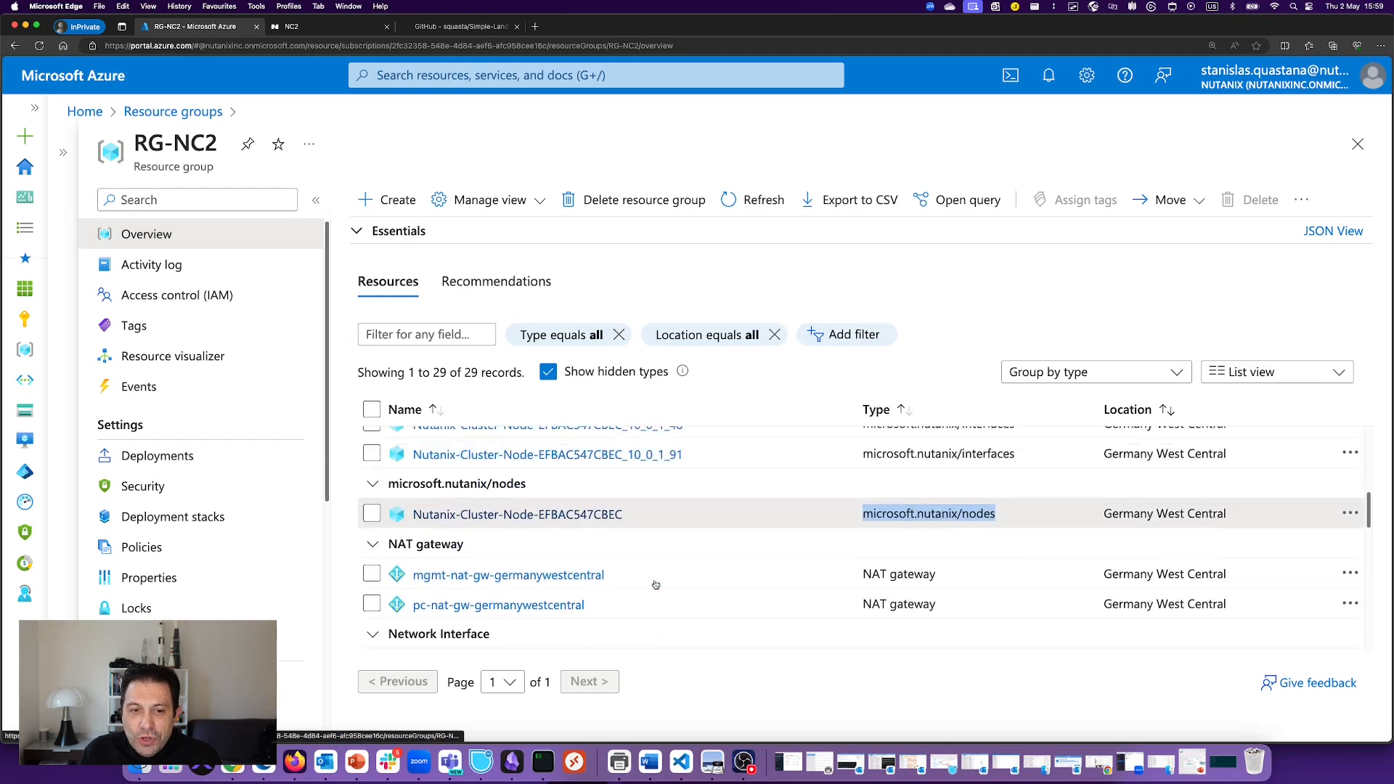
scroll(655, 584, "up", 3)
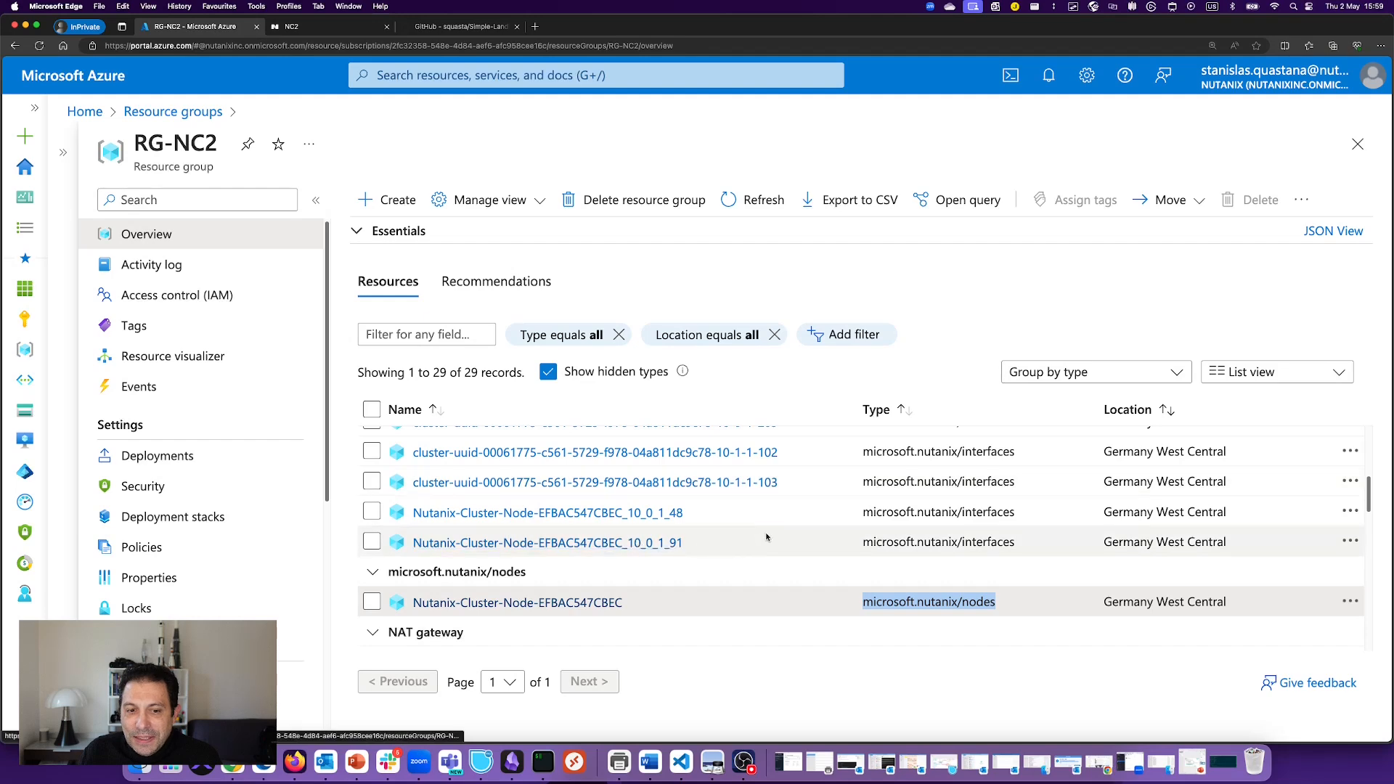
scroll(770, 536, "down", 10)
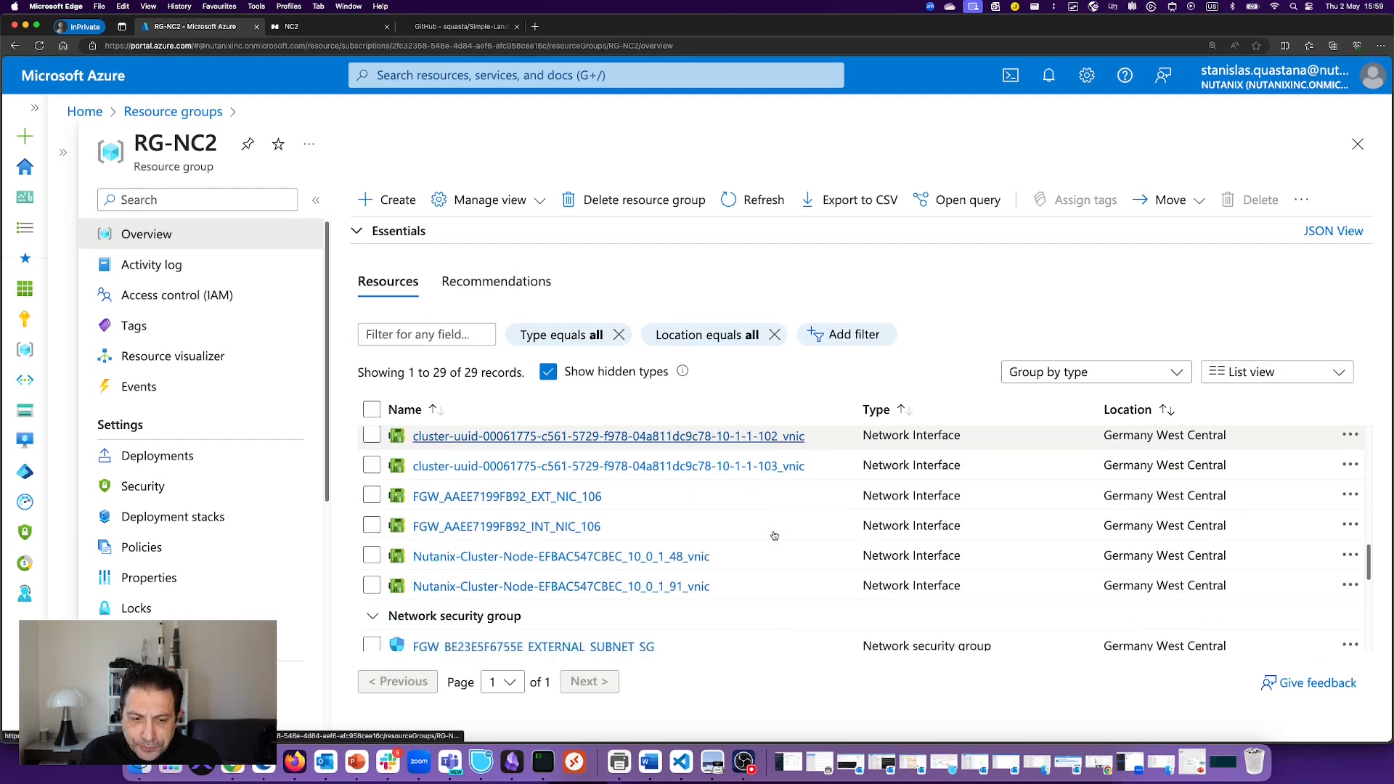
scroll(773, 534, "down", 4)
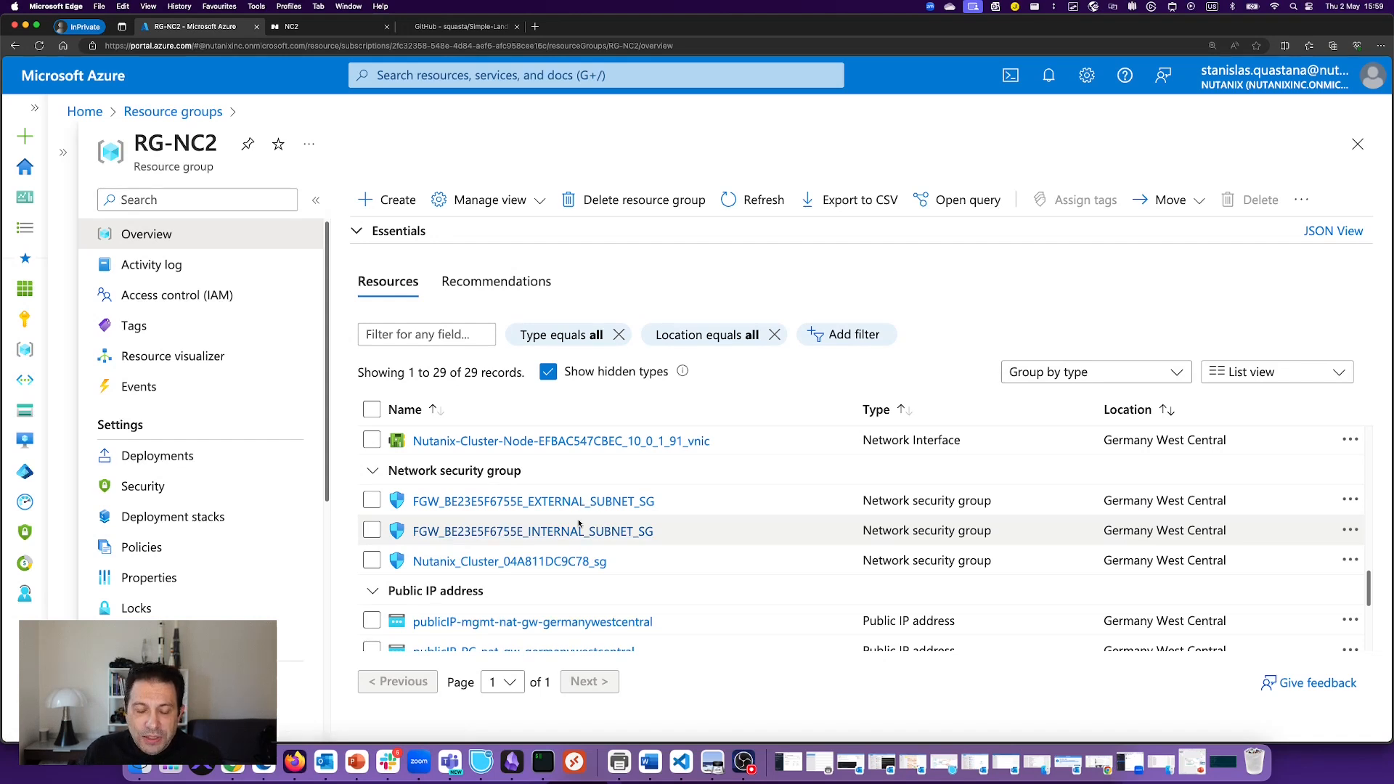
left_click(472, 562)
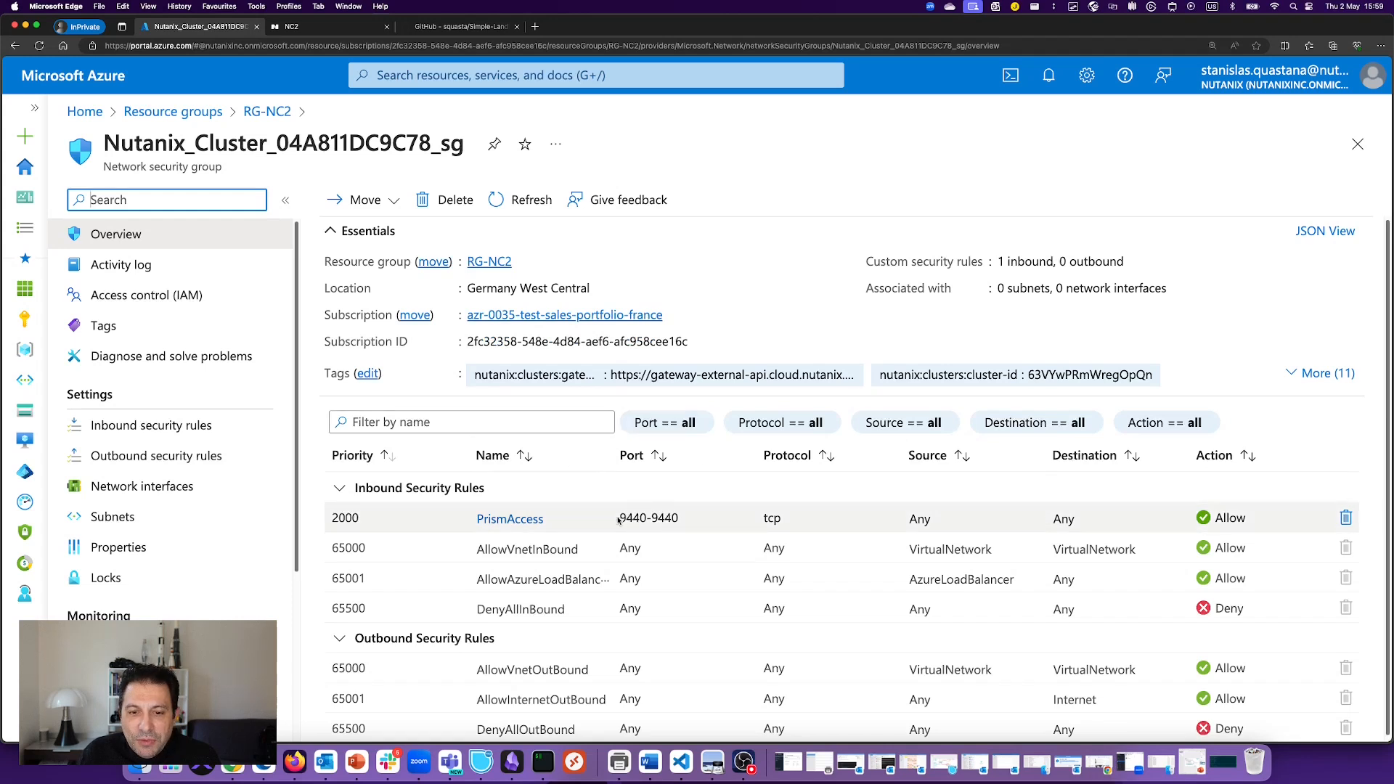
left_click_drag(618, 520, 679, 518)
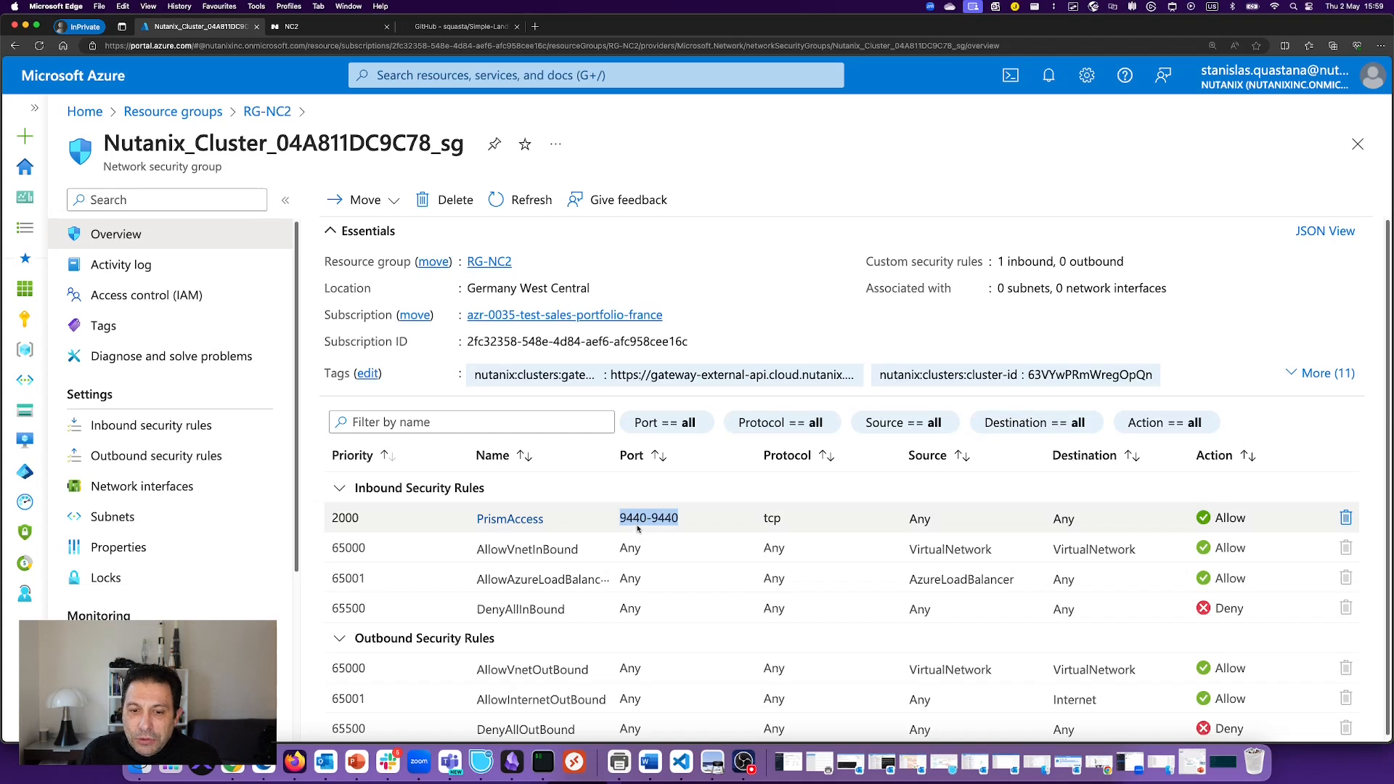
left_click(711, 517)
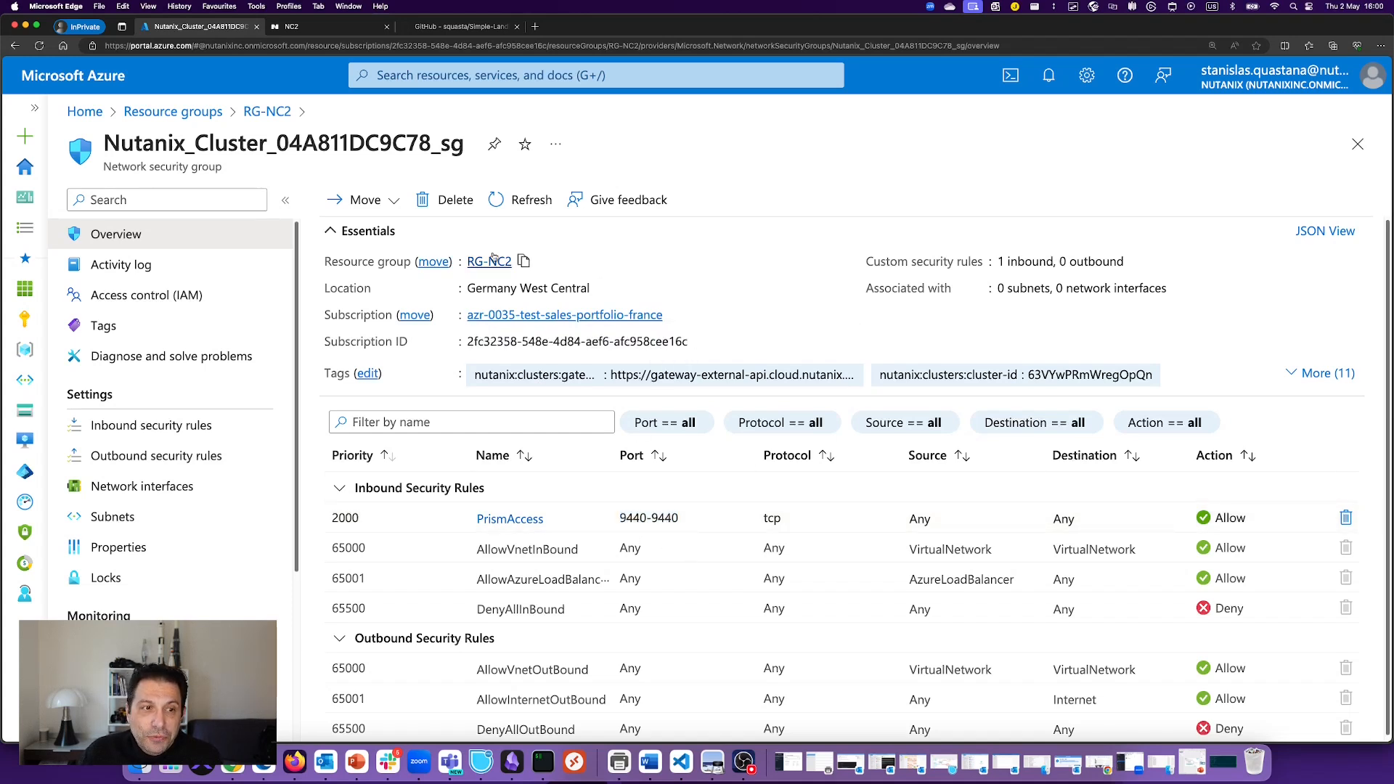
Step: Open the FGW_BE23E5F6755E gateway VM in RG-NC2, confirm its Standard D4 v4 size, and return
left_click(262, 111)
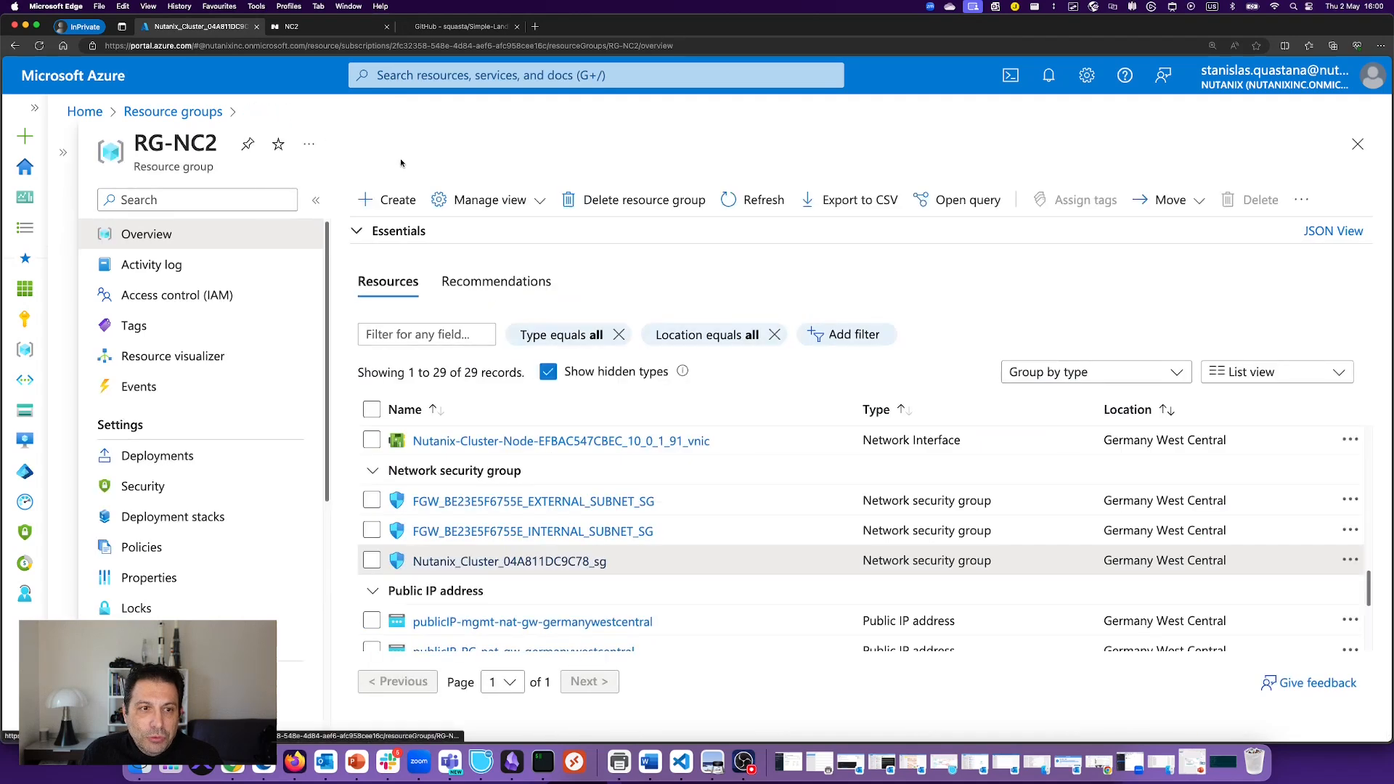
scroll(585, 492, "down", 3)
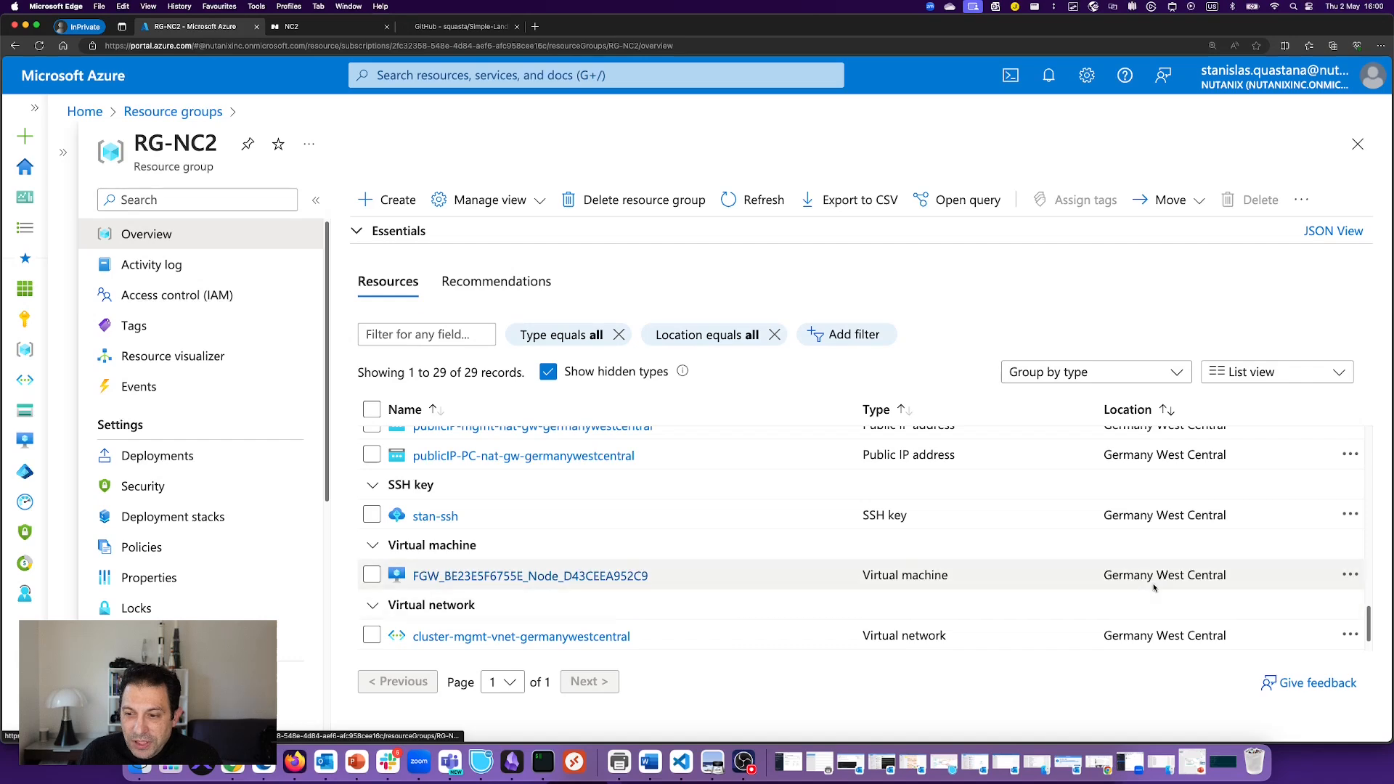
scroll(833, 581, "down", 1)
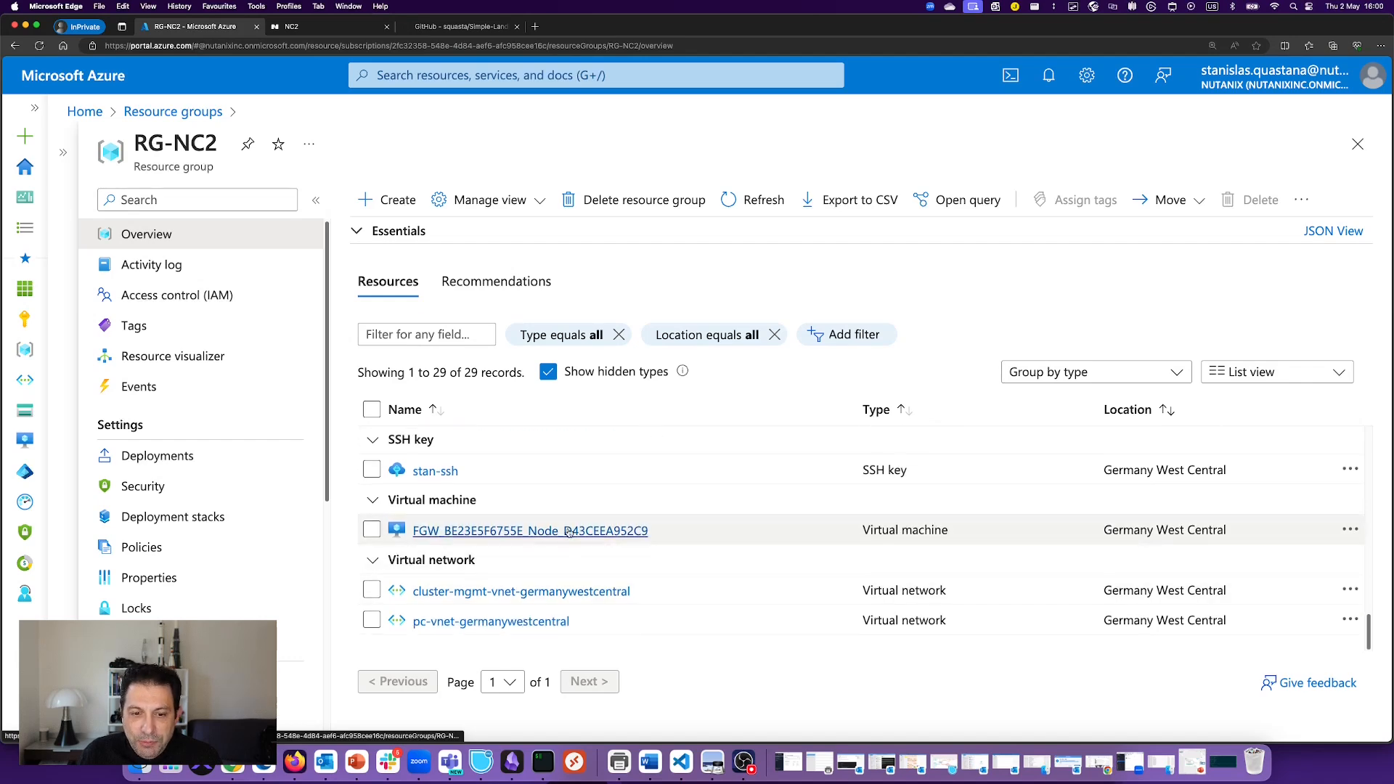
left_click(639, 541)
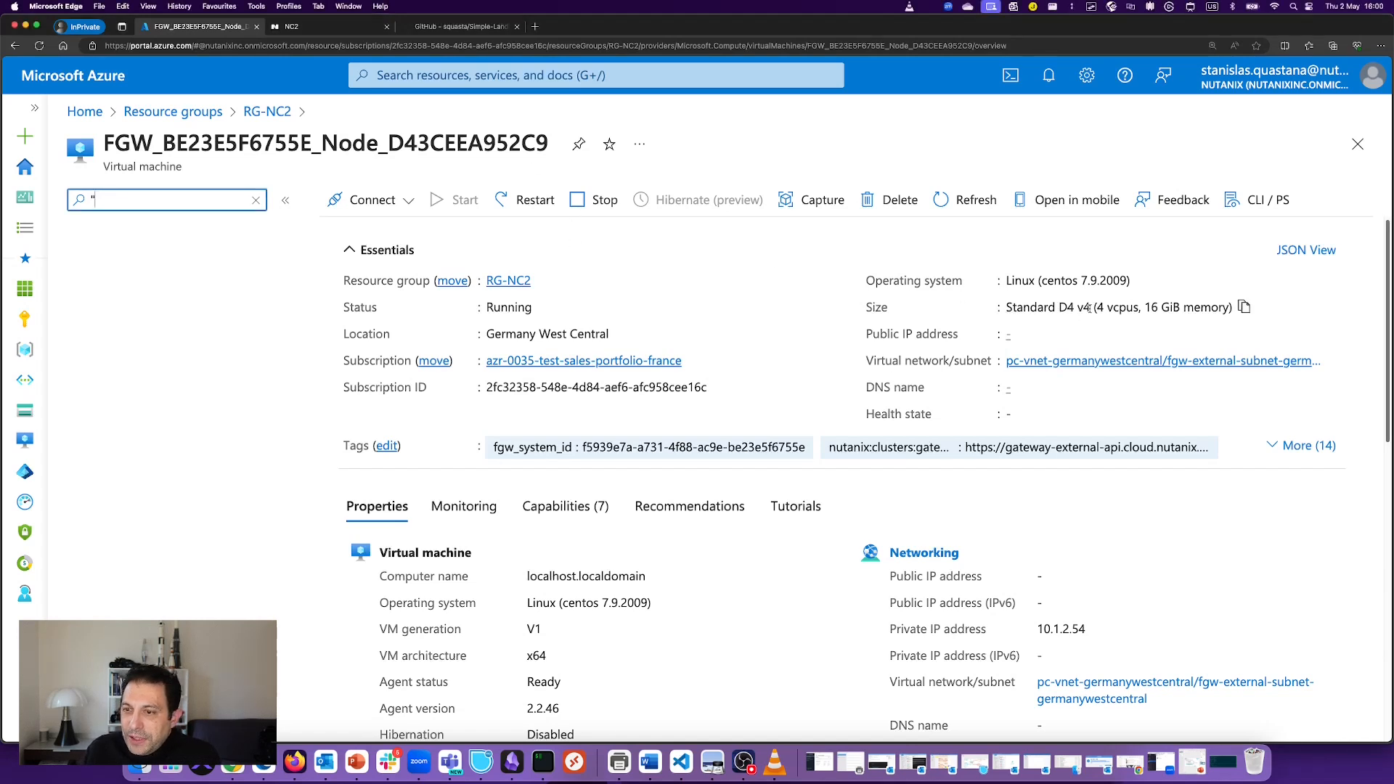
left_click_drag(1090, 308, 1006, 308)
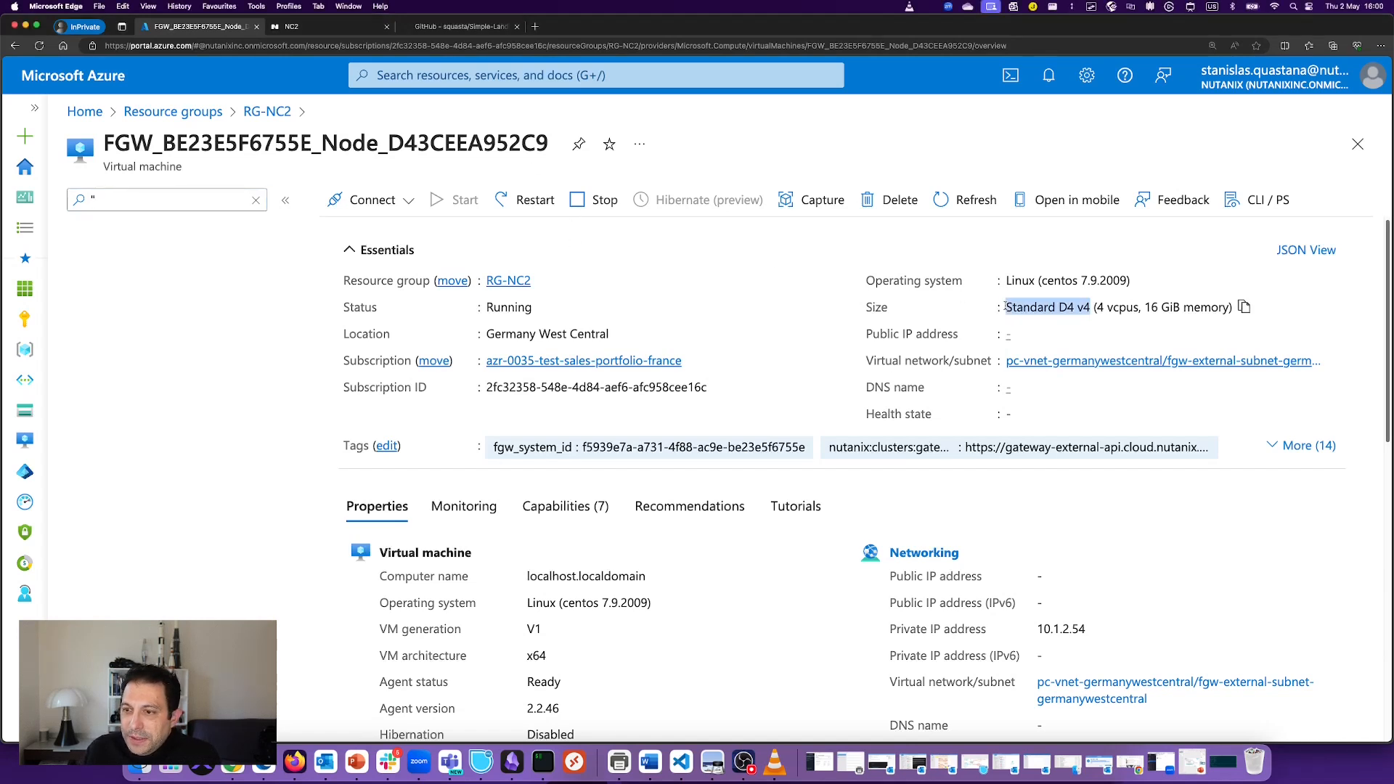
left_click(1080, 308)
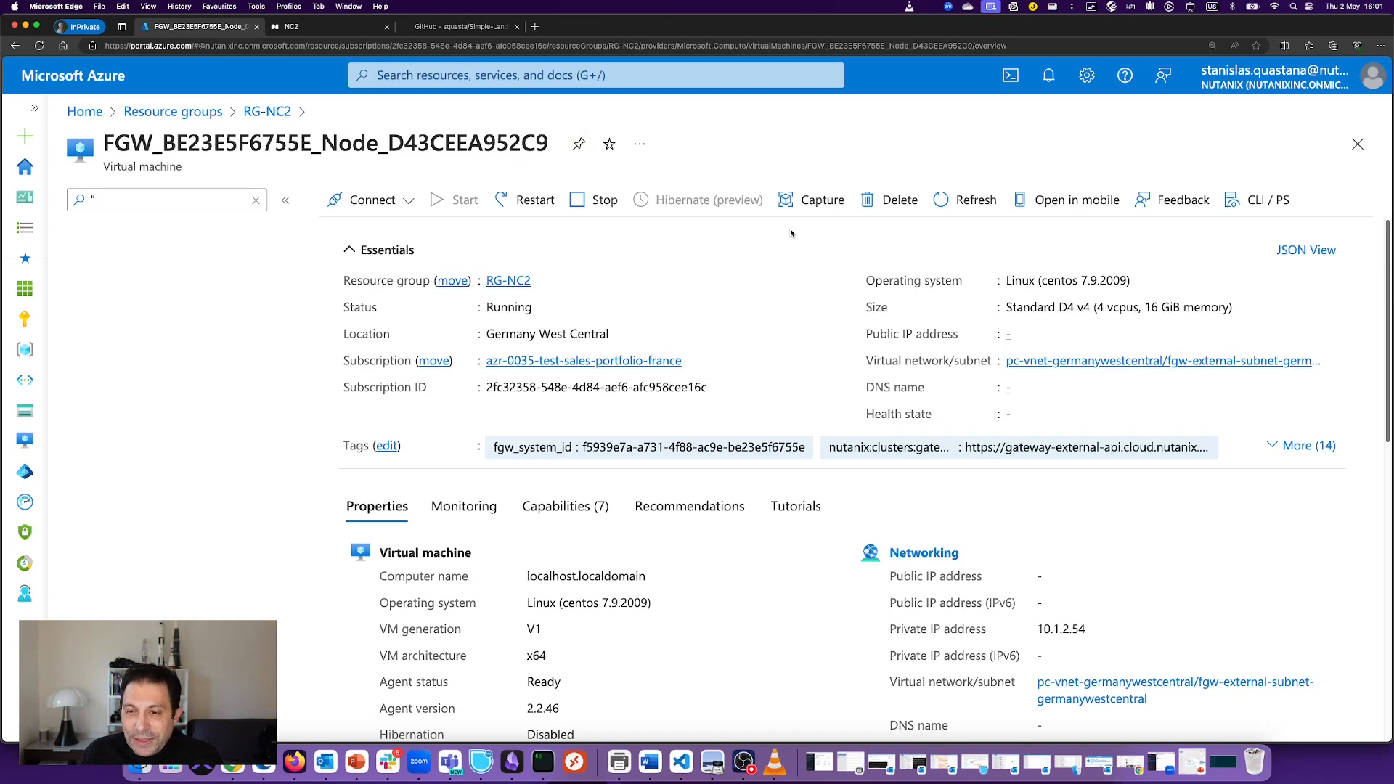
left_click(266, 111)
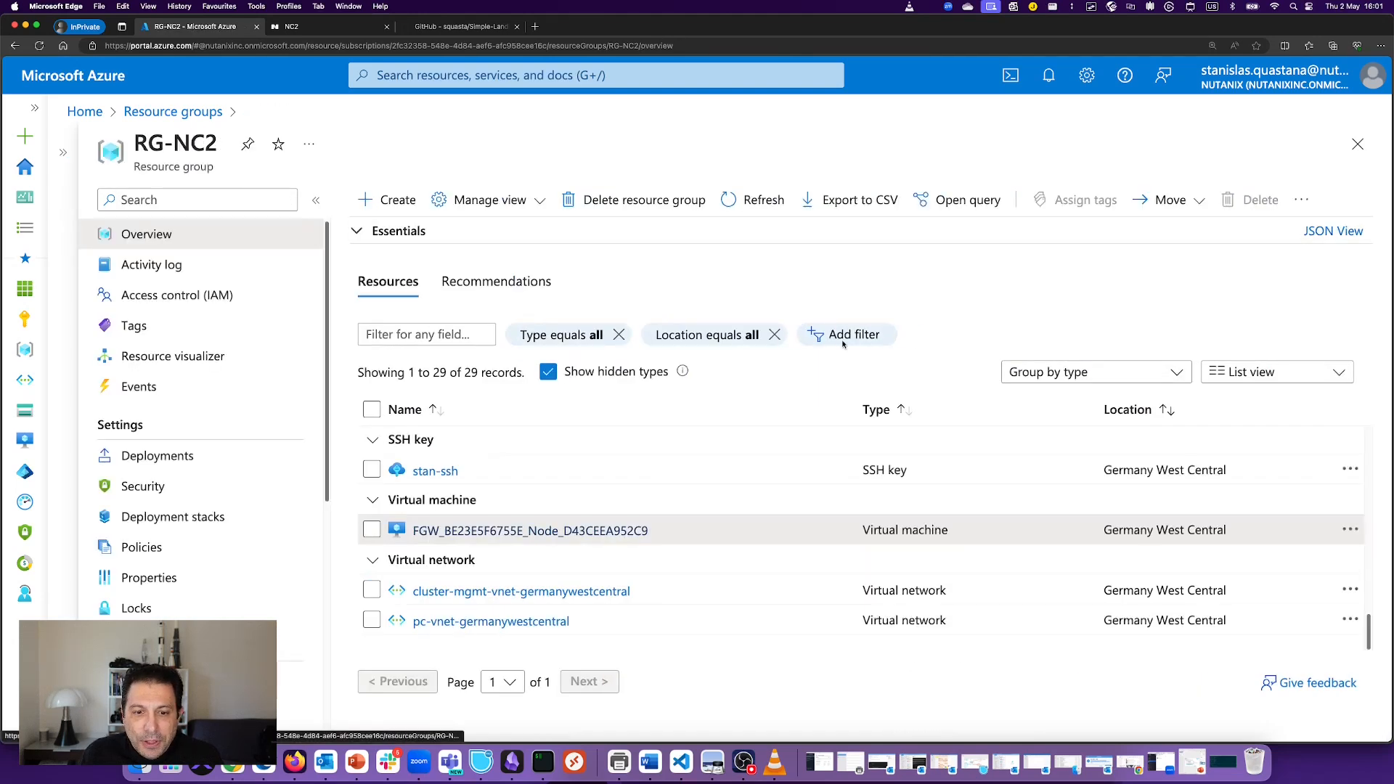
scroll(492, 426, "up", 15)
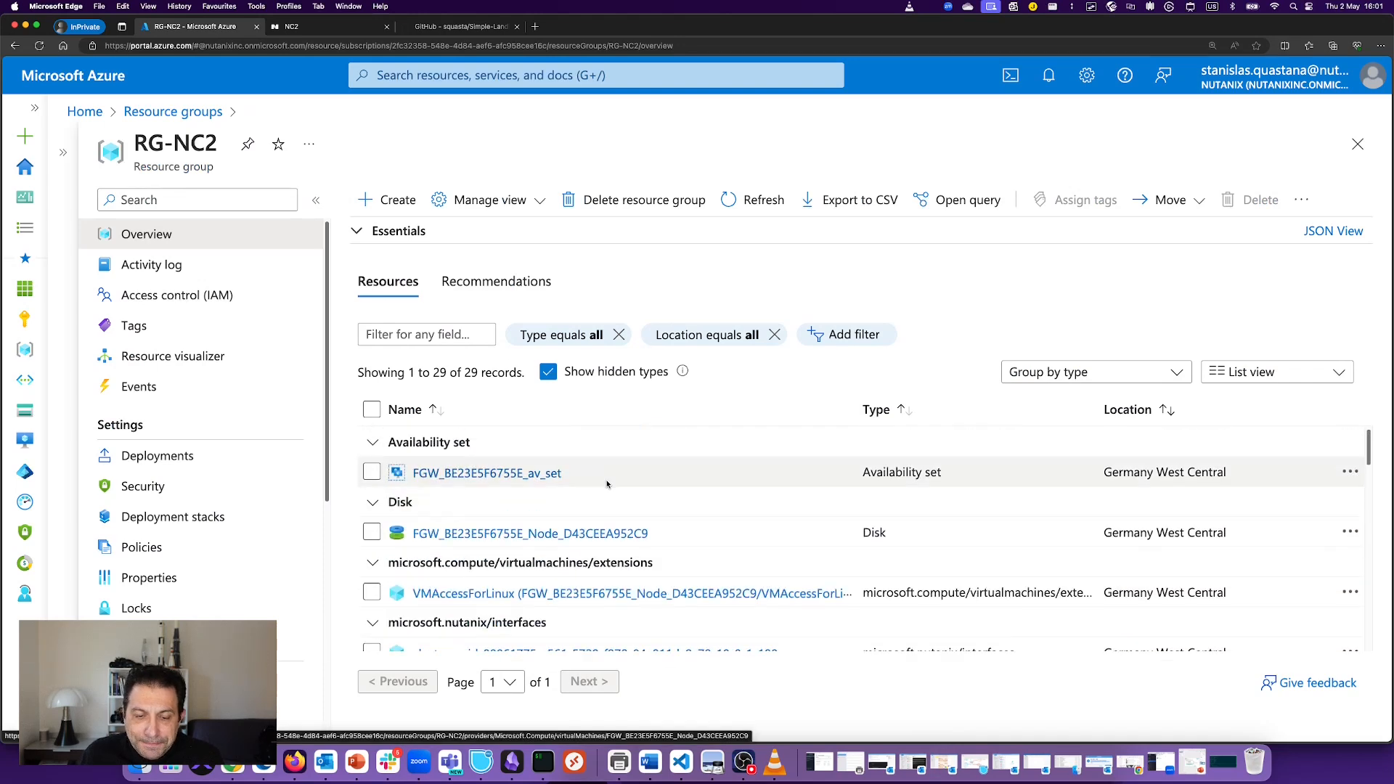
Step: Show StanOrg-xbefsa's Summary dashboard in NC2 and box the Launch Prism Element button
left_click(356, 27)
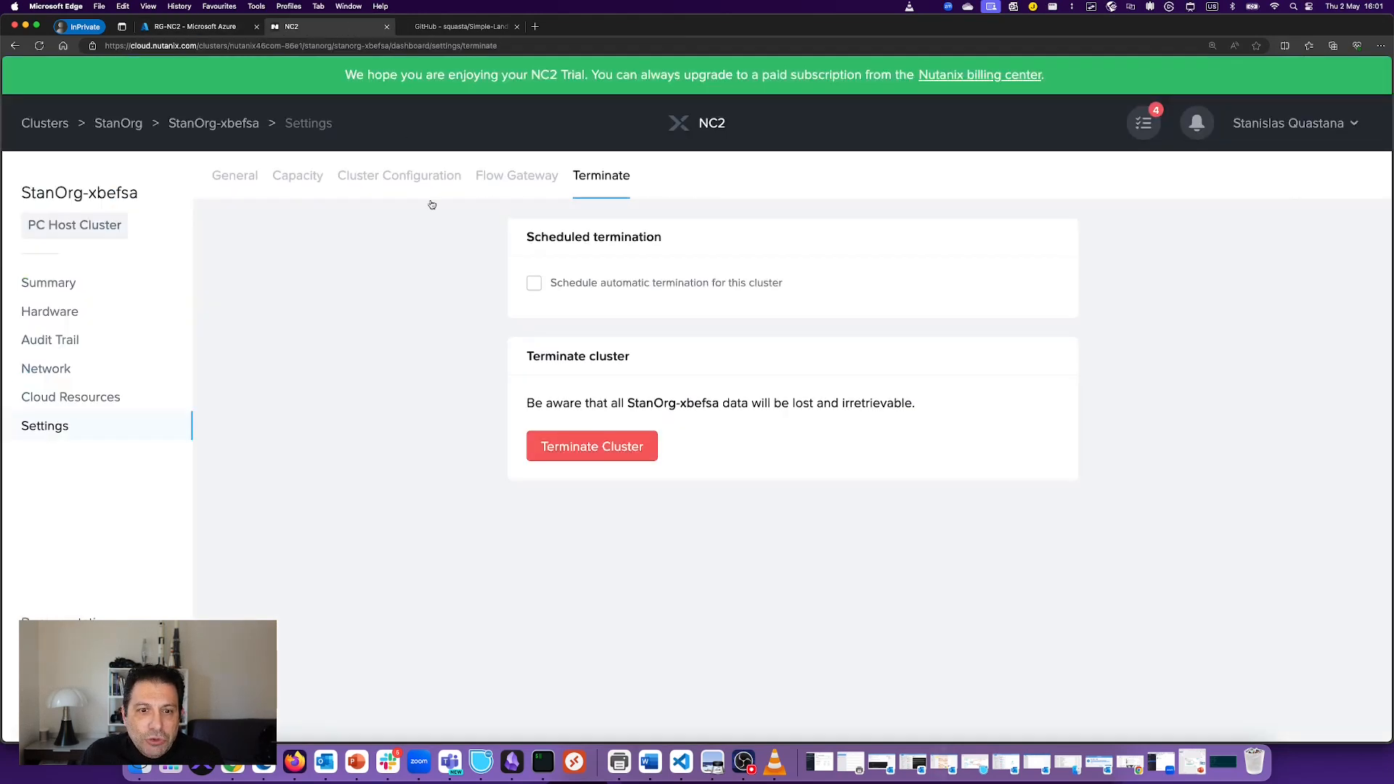
left_click(56, 288)
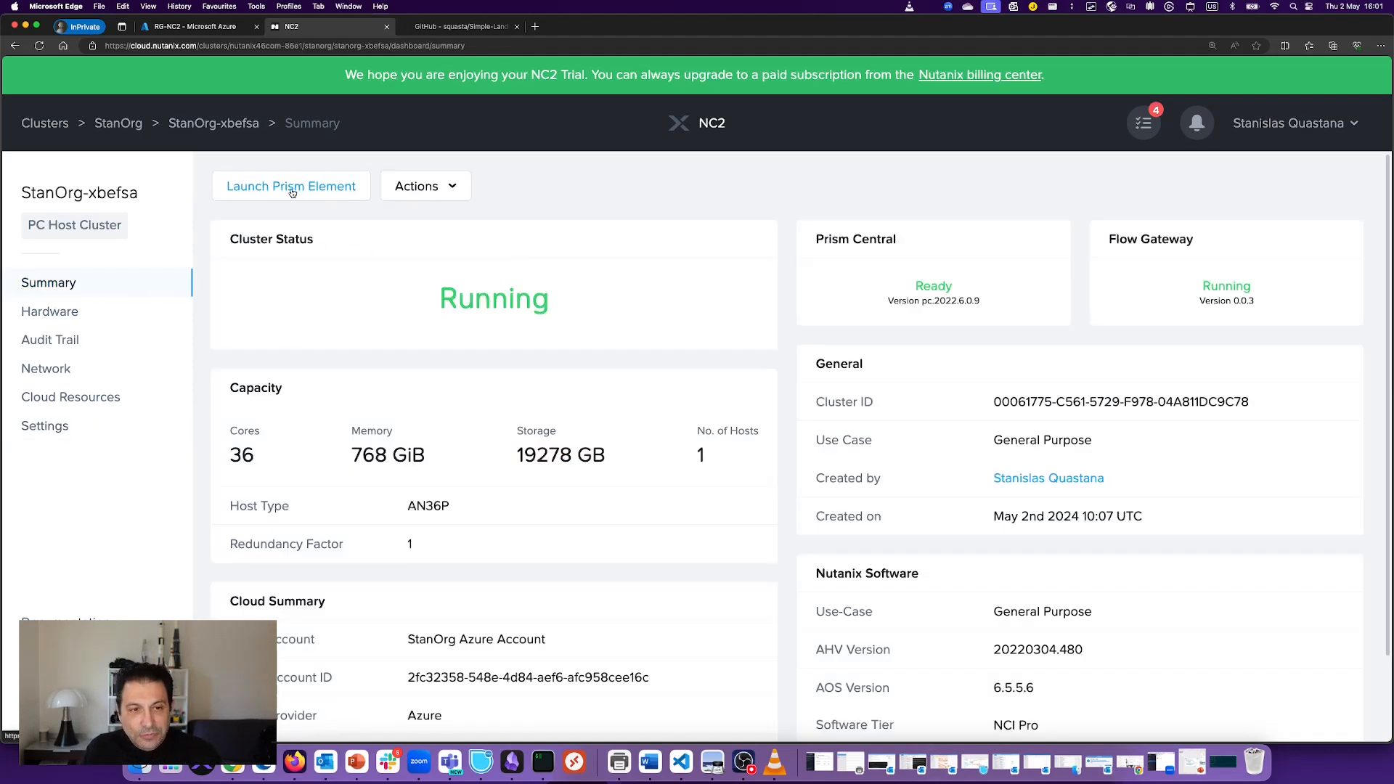
key("ctrl+alt+a")
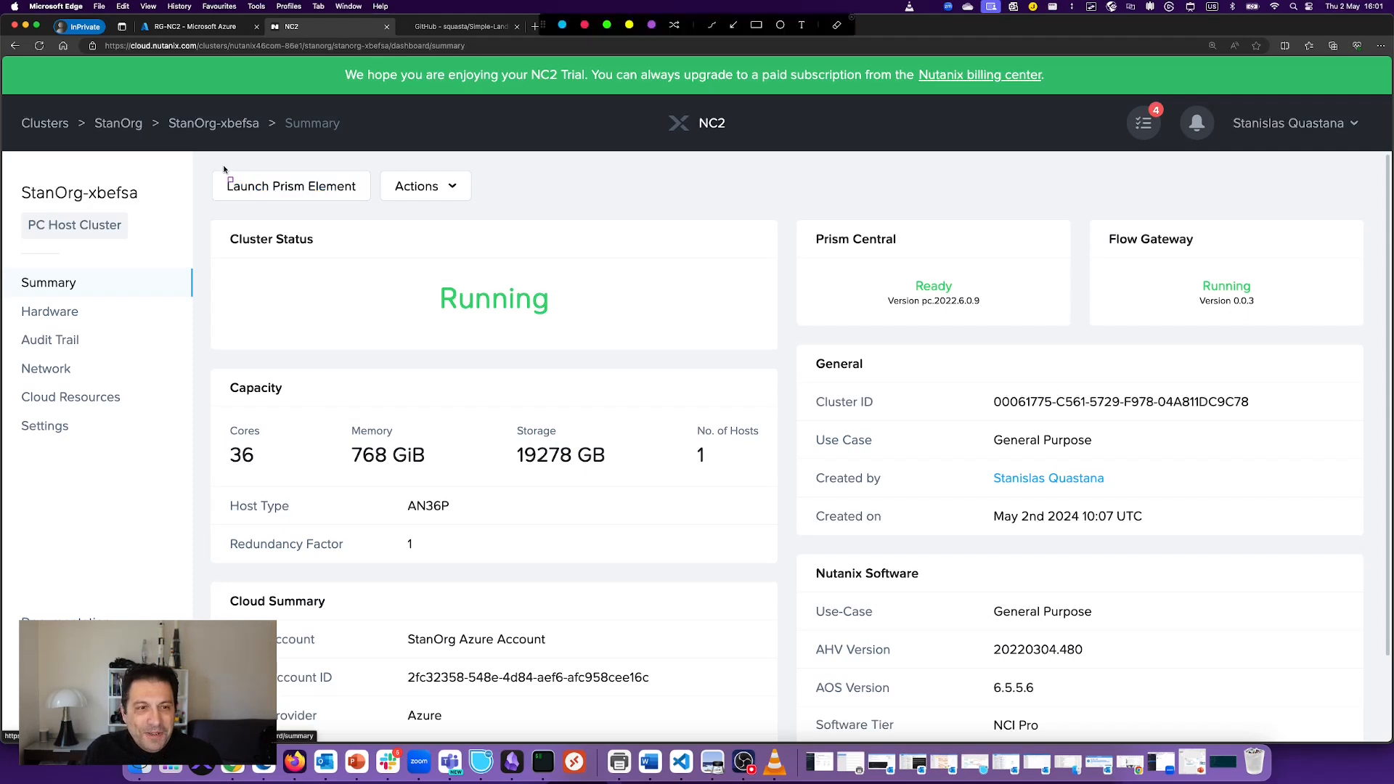
mouse_move(223, 169)
left_mouse_down()
mouse_move(233, 207)
mouse_move(370, 210)
left_mouse_up()
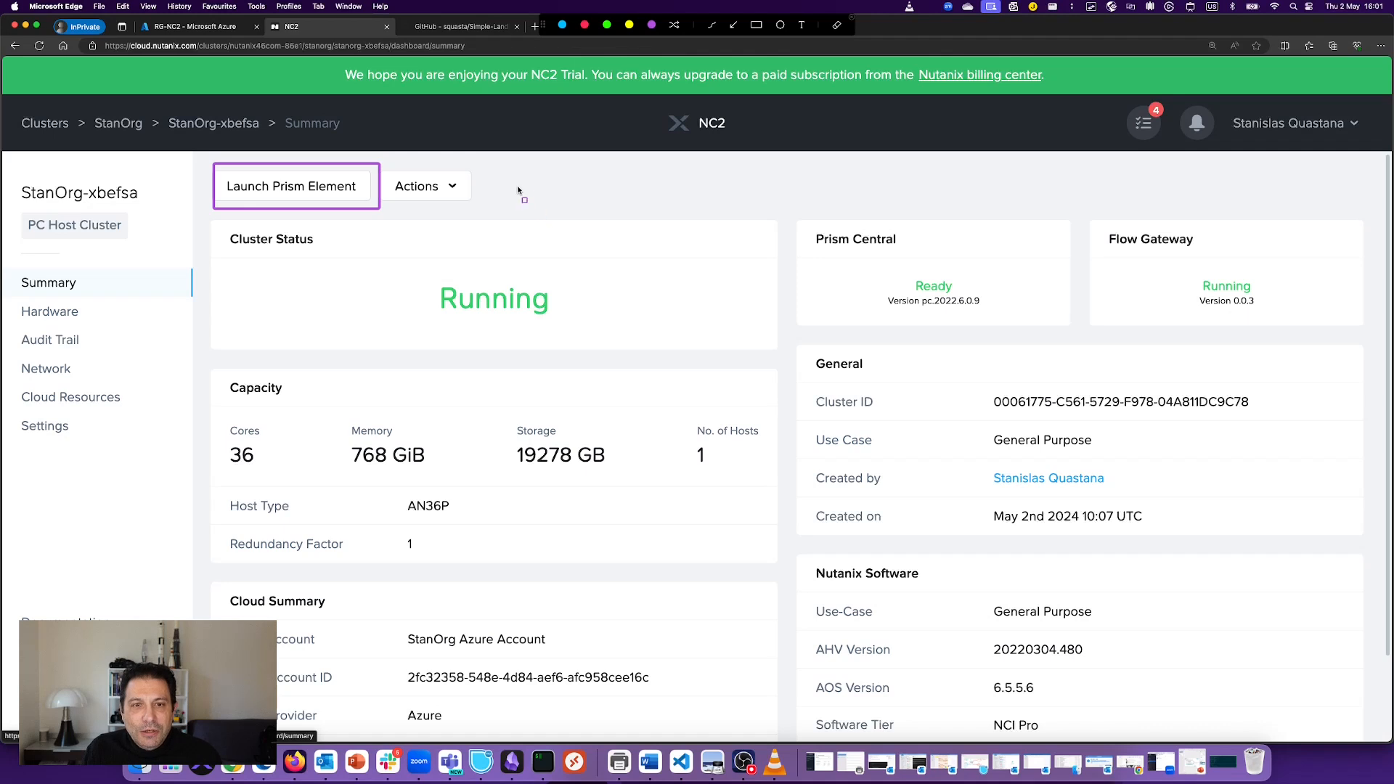
key("Escape")
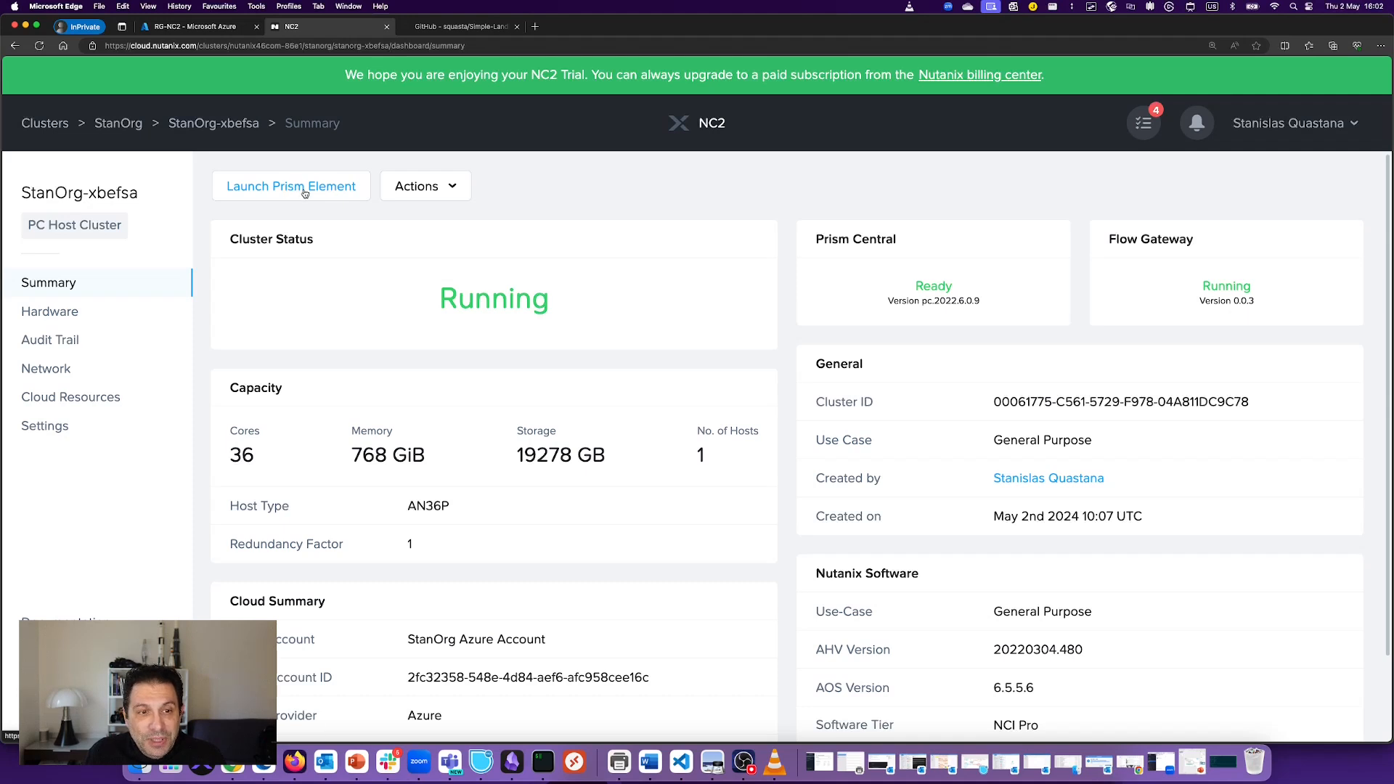
Step: Show the cluster's Prism Central network details and highlight VM IP 10.1.1.102
left_click(56, 372)
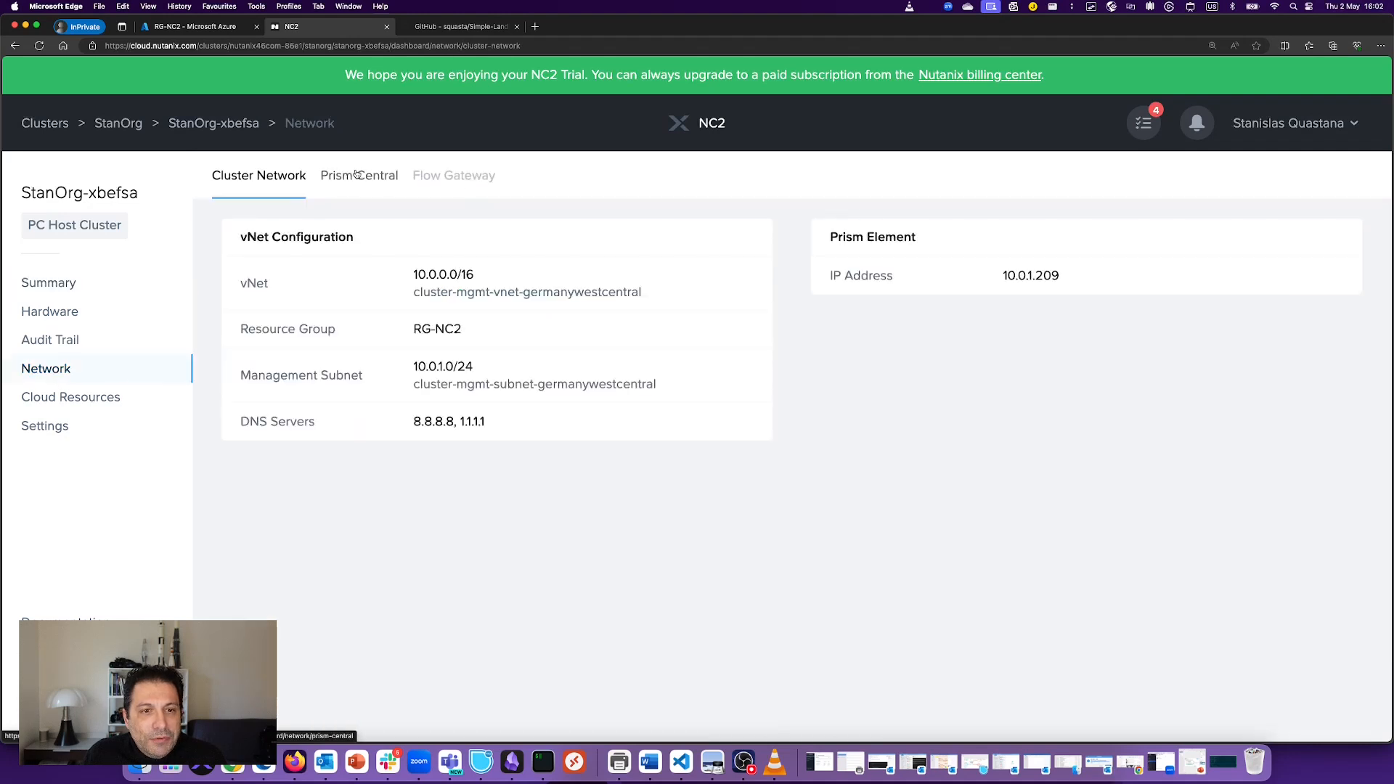
left_click(359, 176)
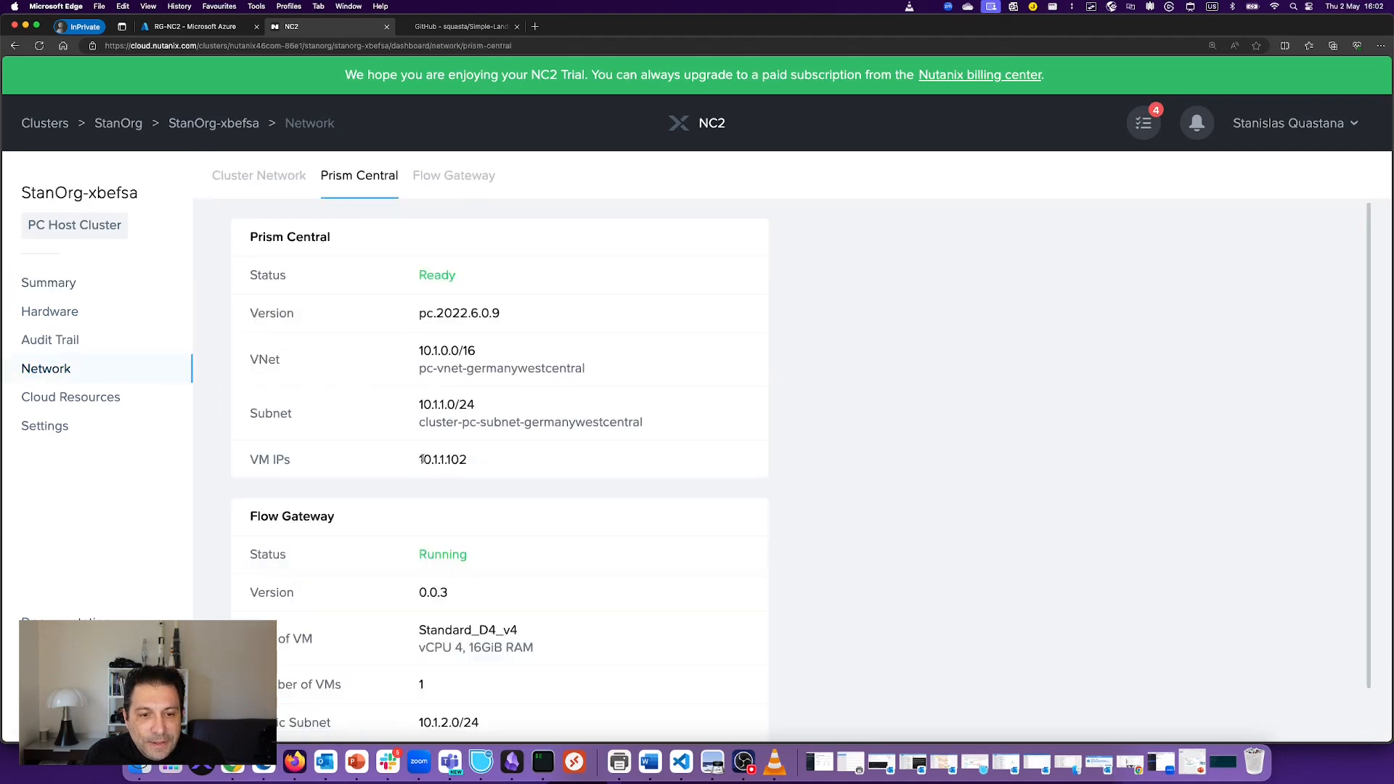
left_click_drag(423, 459, 485, 468)
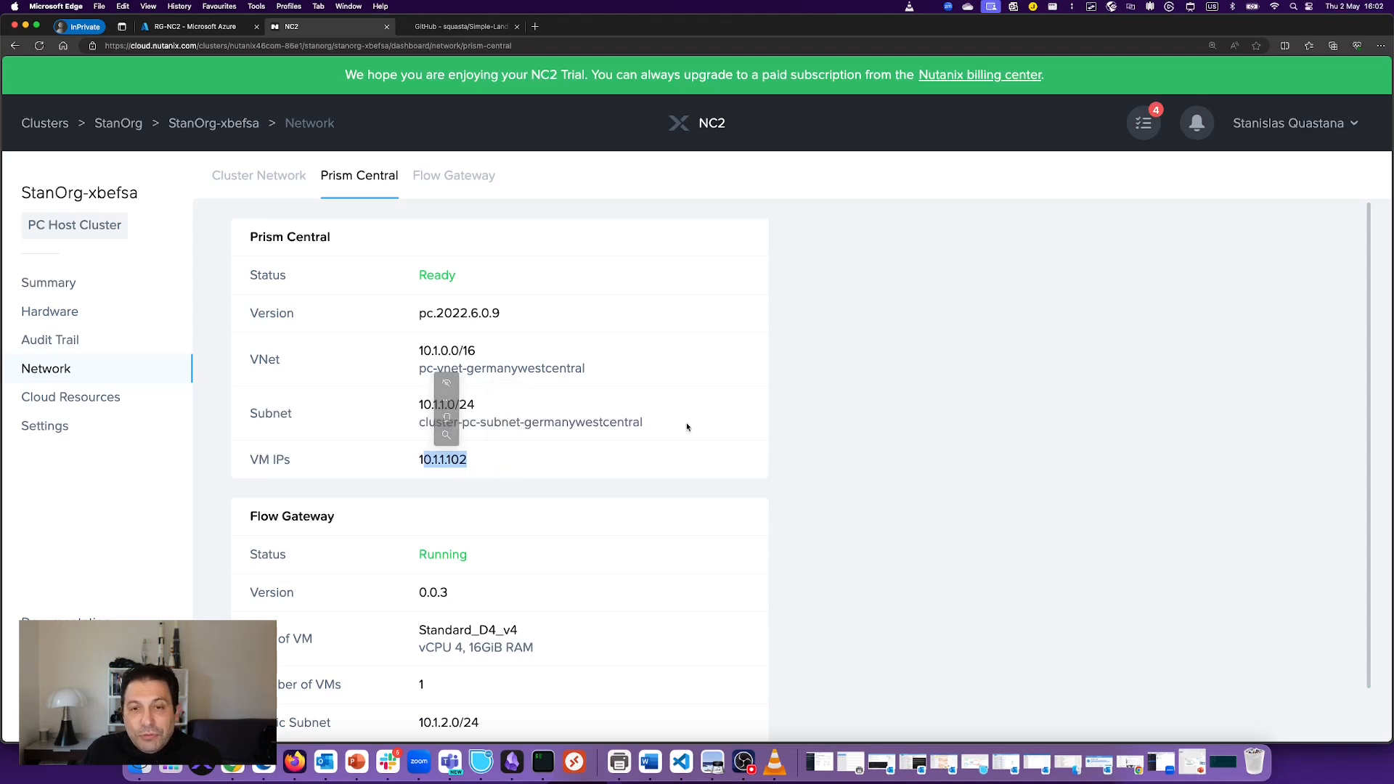
left_click(837, 419)
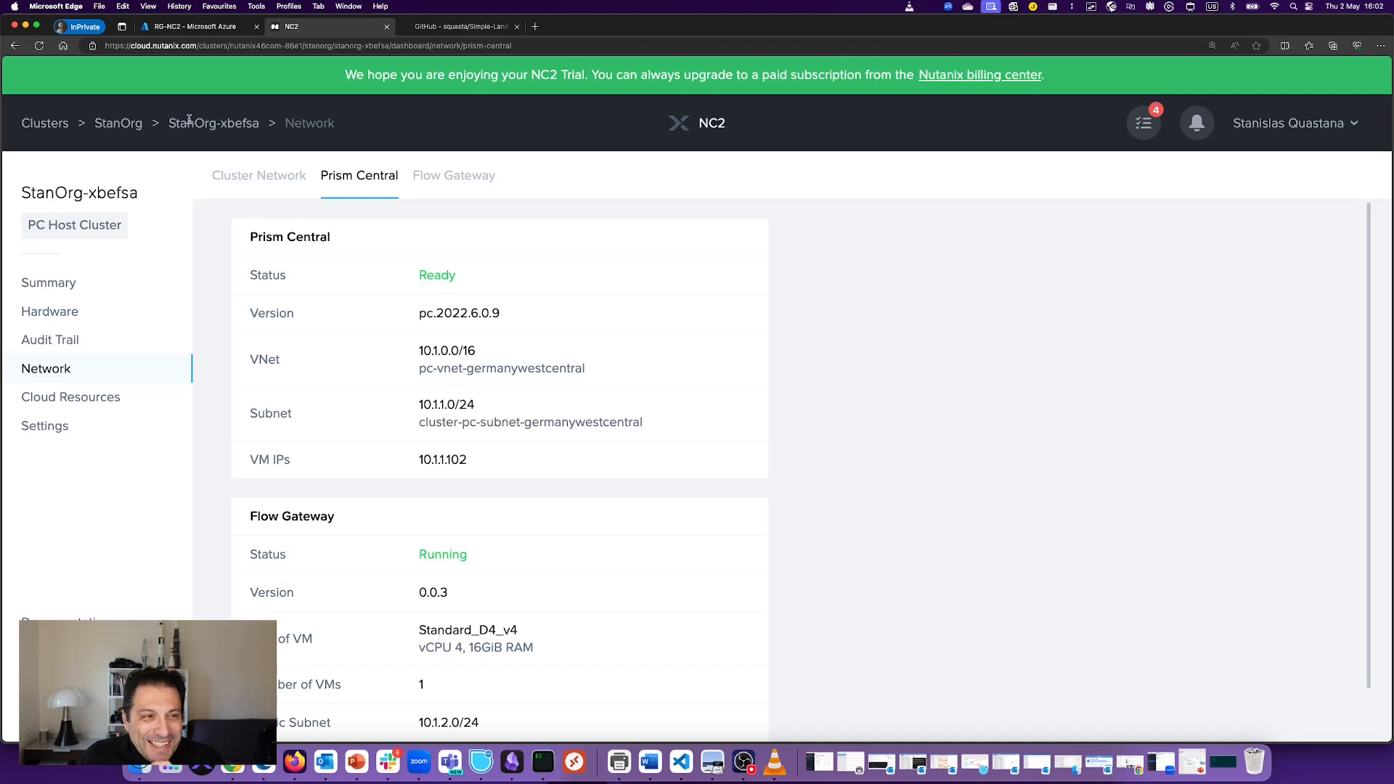
Step: From RG-NC2, search the Marketplace for 'bastion' and open the Microsoft Bastion service
left_click(197, 28)
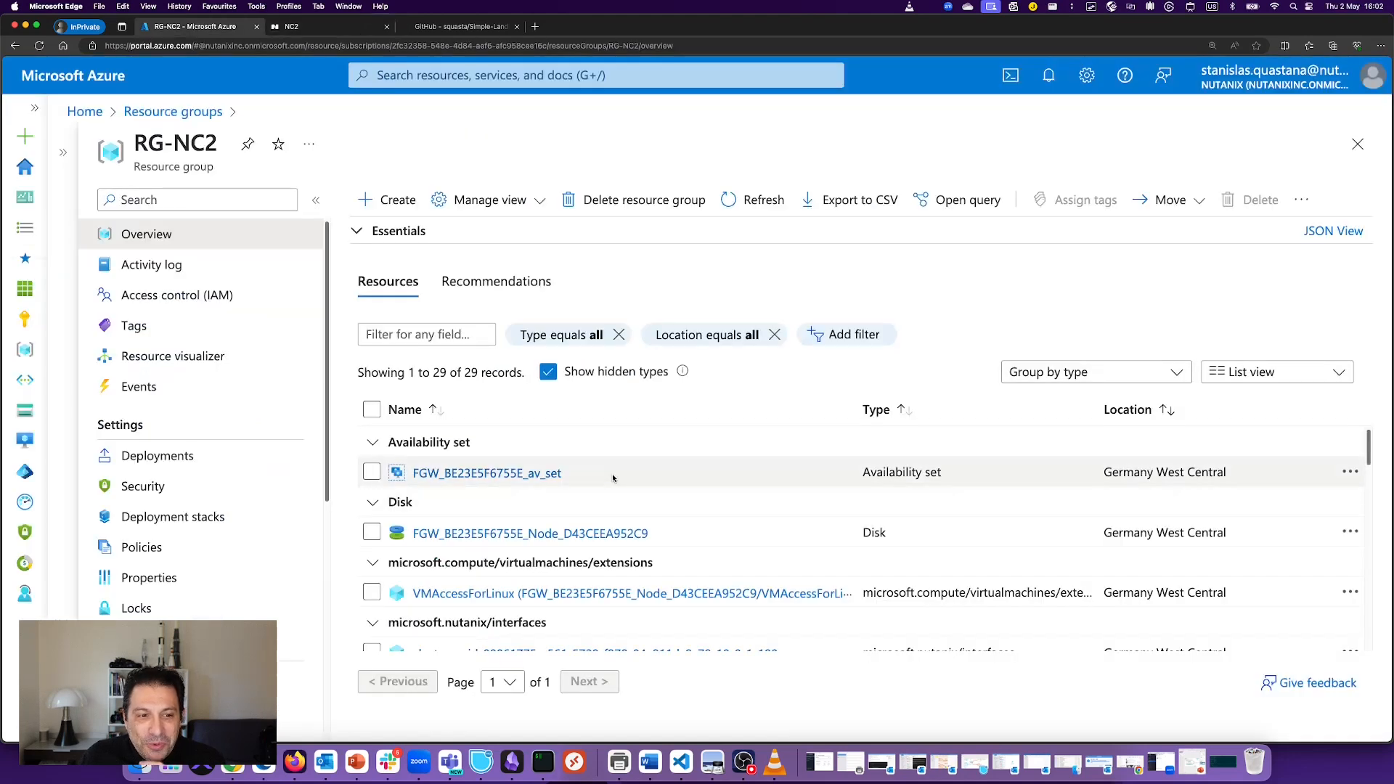
scroll(612, 473, "down", 3)
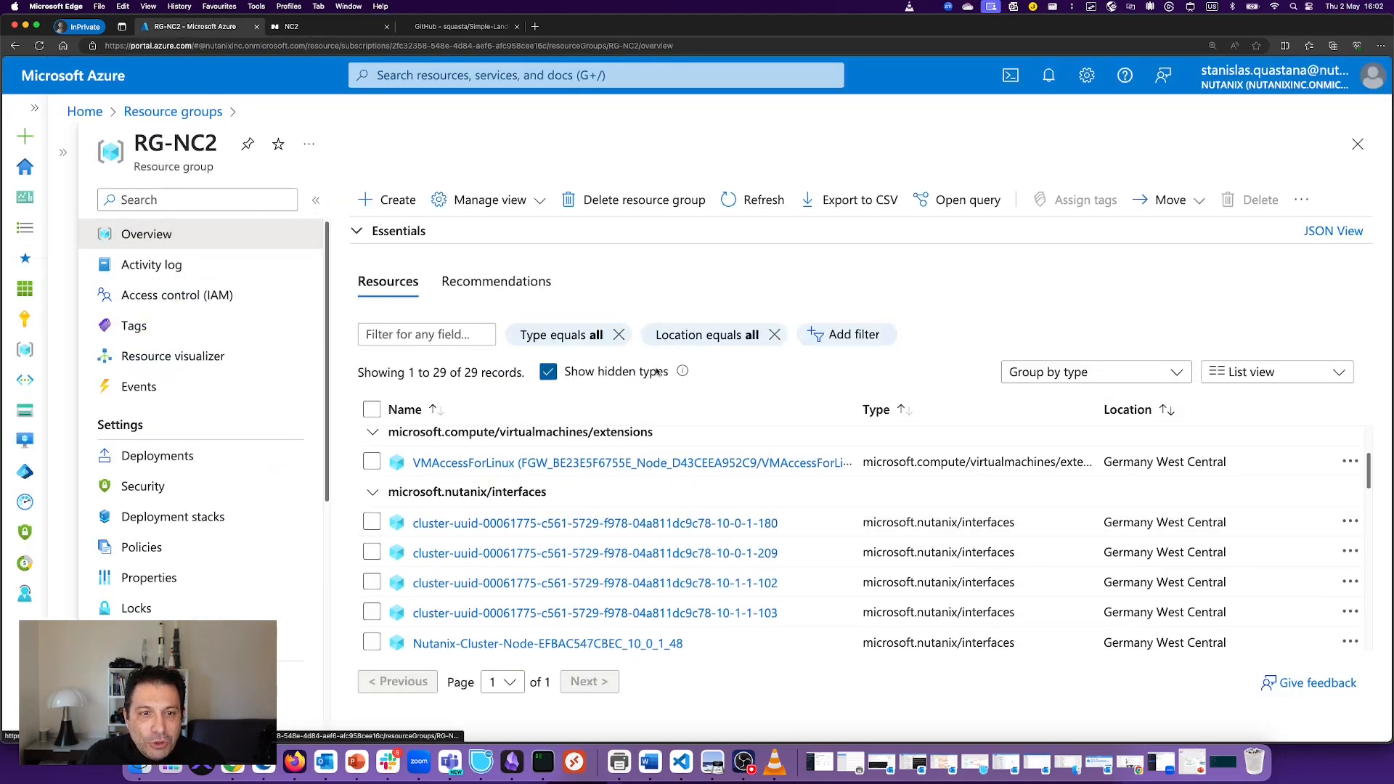
left_click(395, 207)
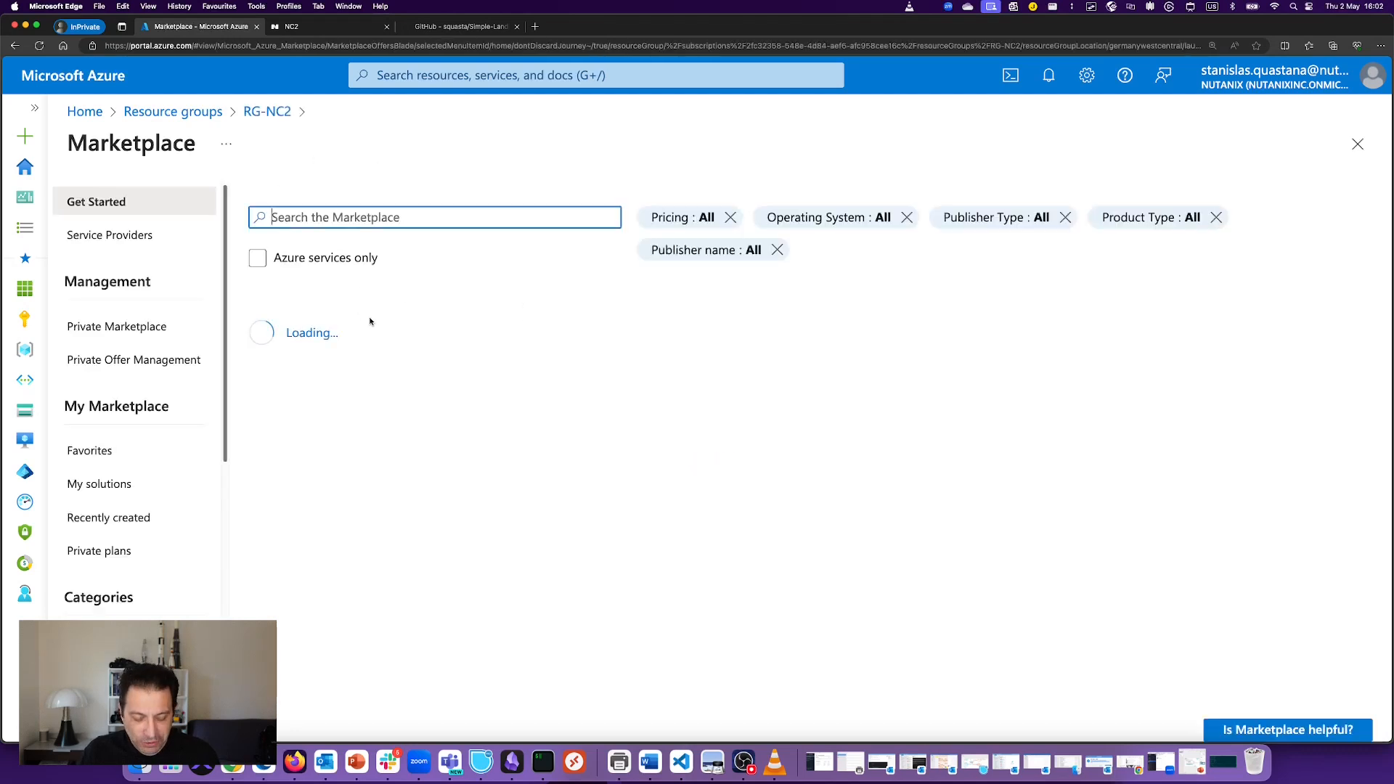
type("ba")
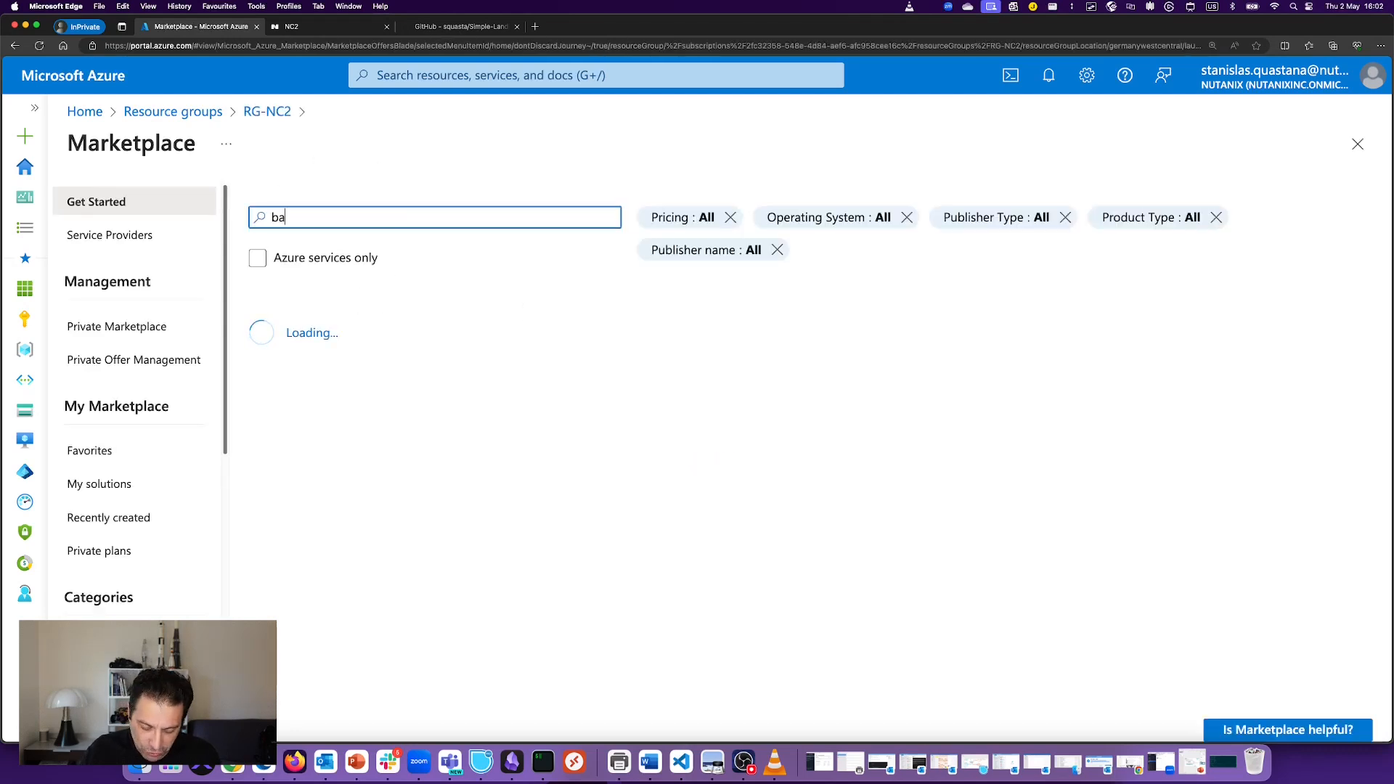
type("st")
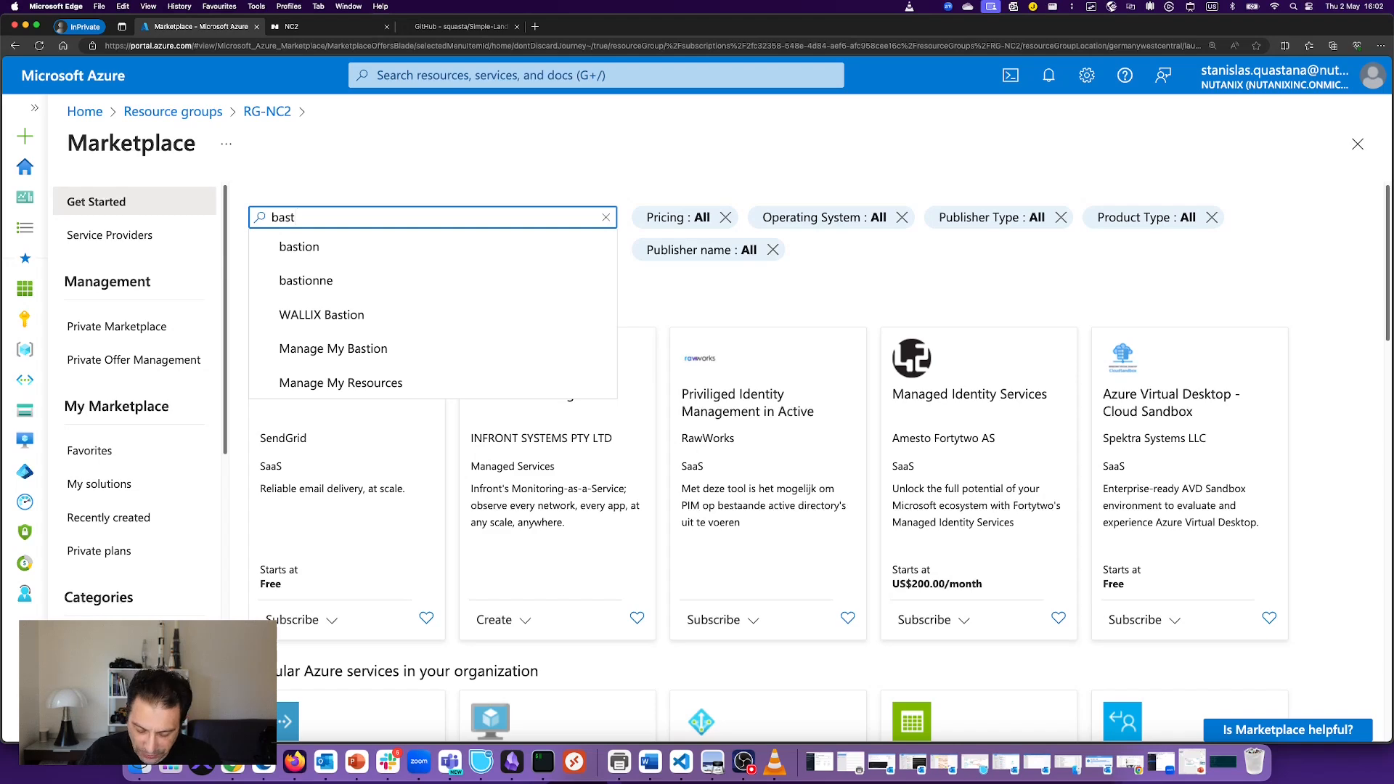
type("ion")
key("Down")
key("Return")
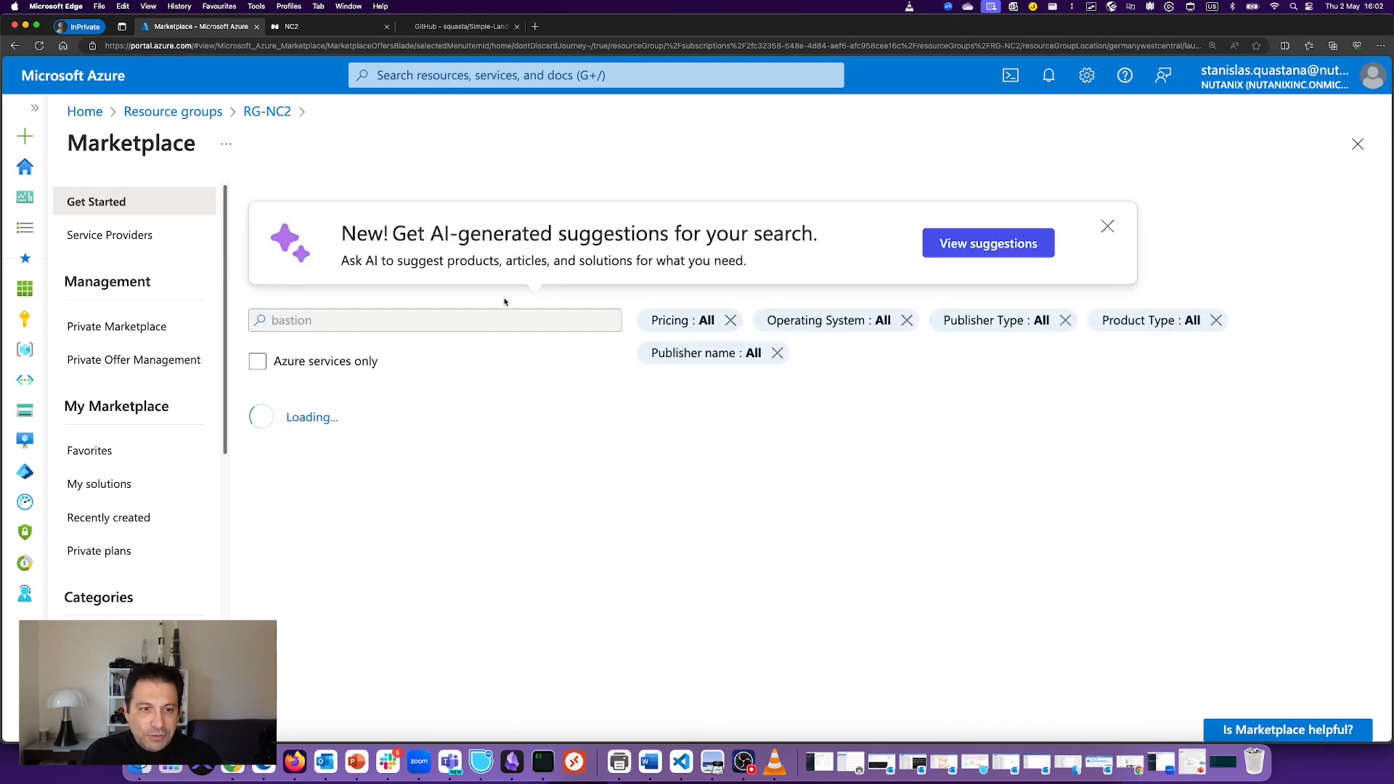
left_click(309, 369)
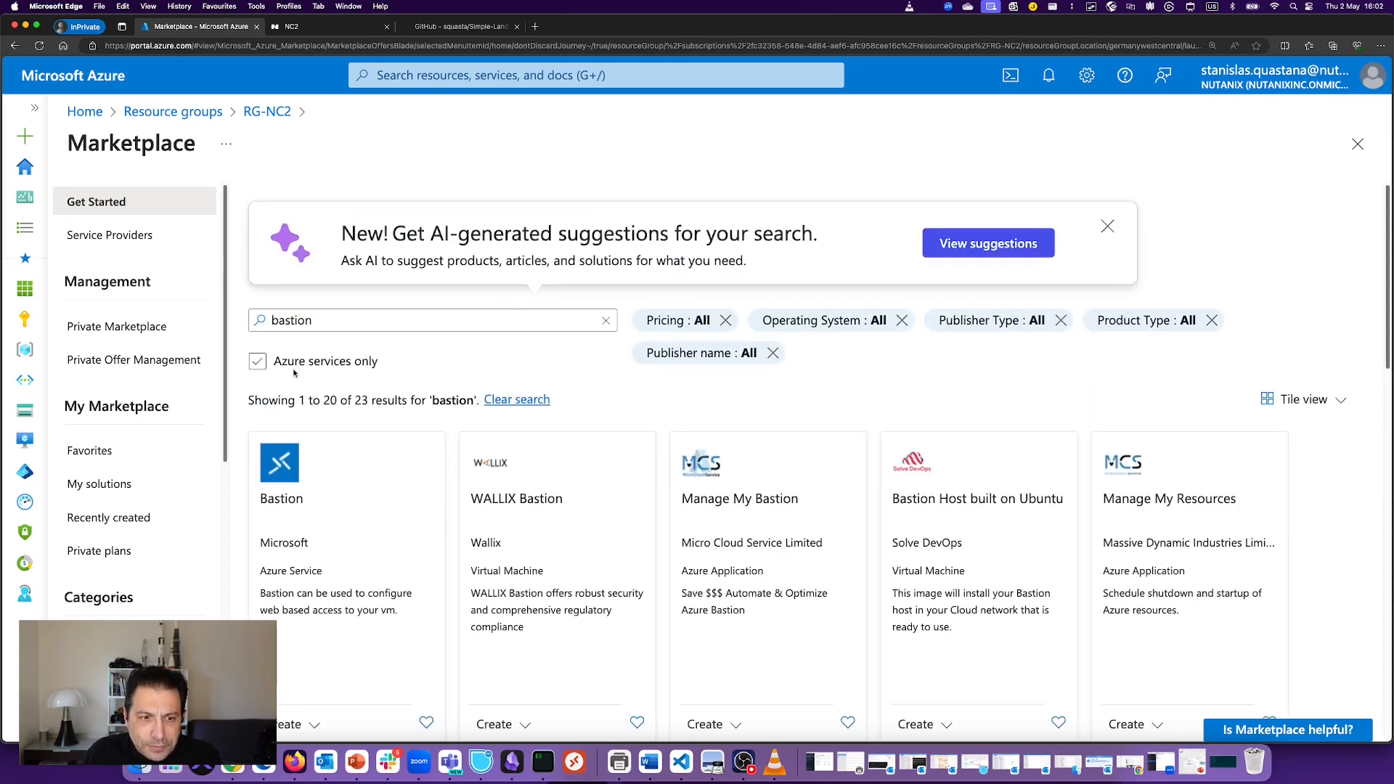
left_click(370, 616)
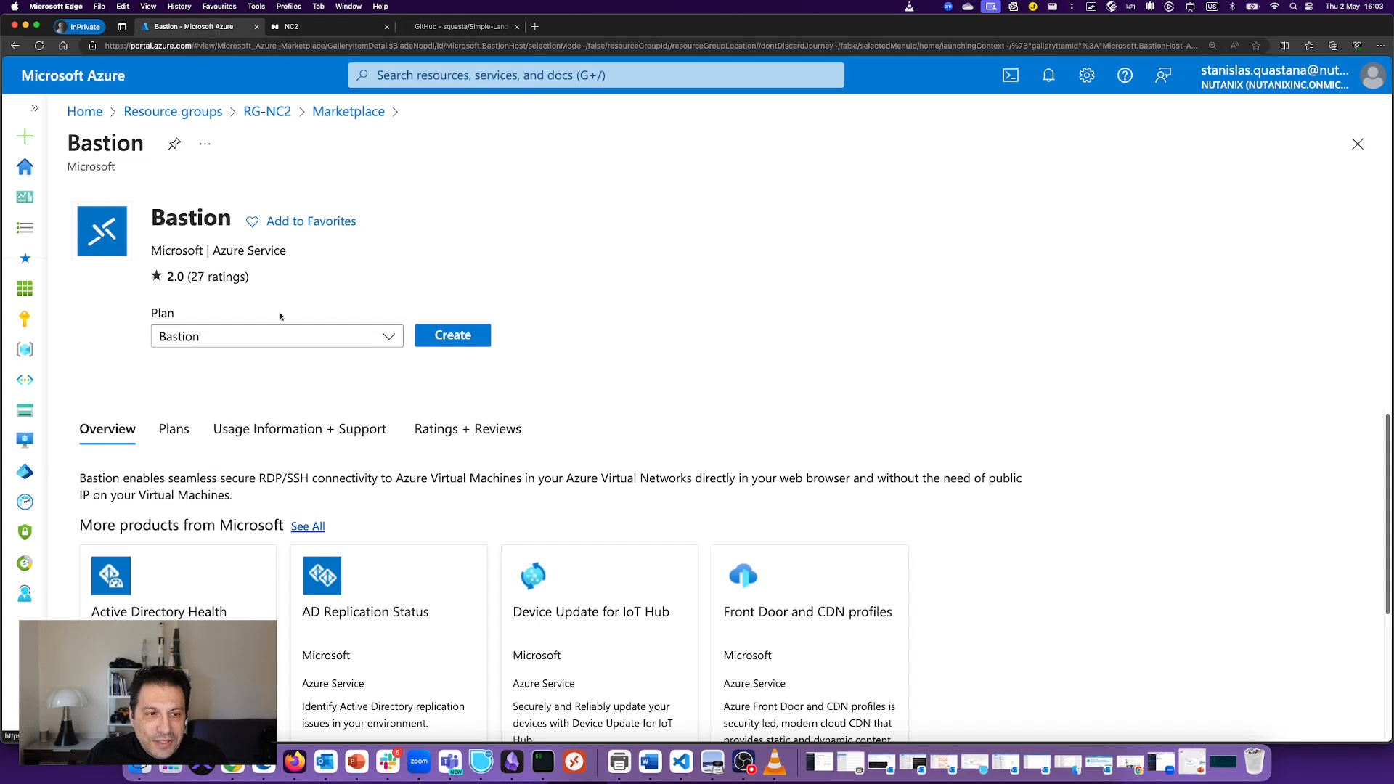
Step: Start a new Bastion named stanbastion4nc2 in the Germany West Central region
left_click(452, 335)
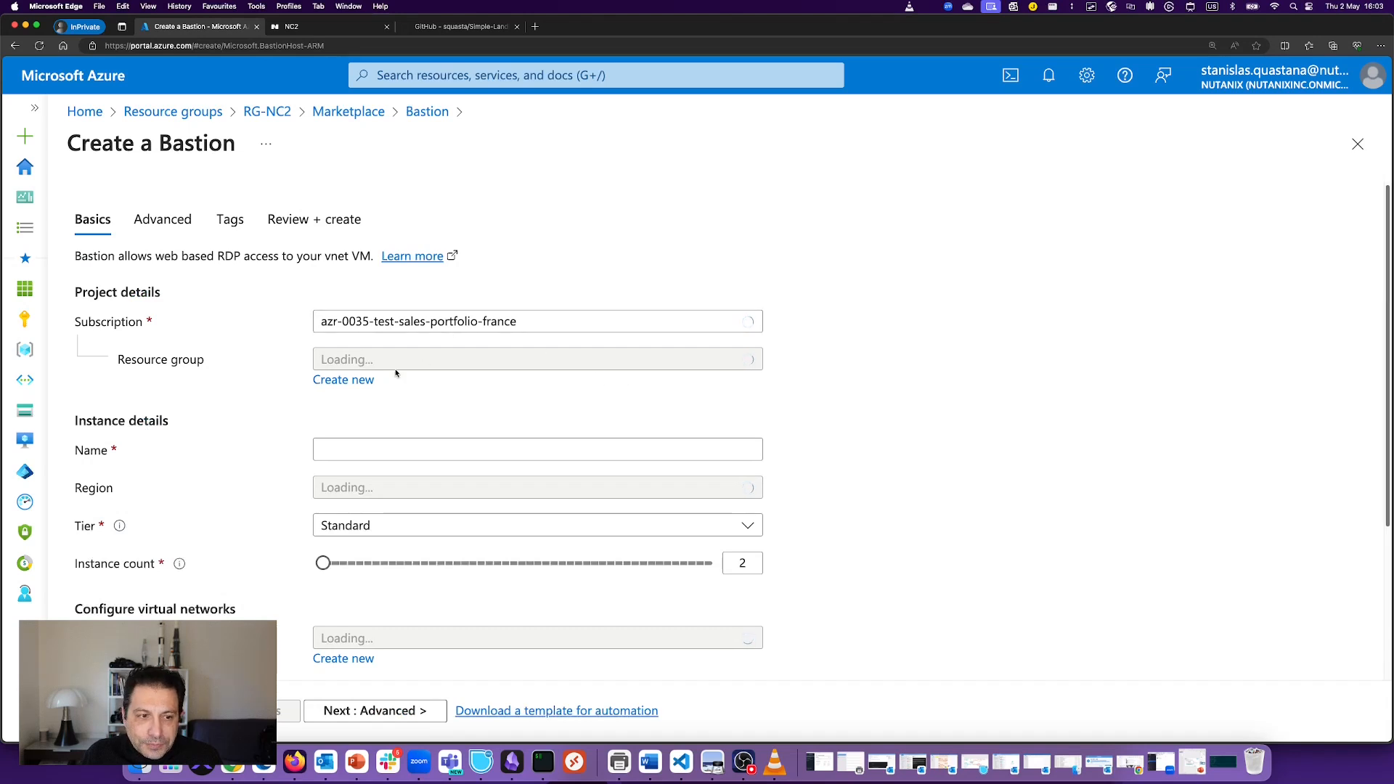
left_click(443, 449)
type("stanbastion")
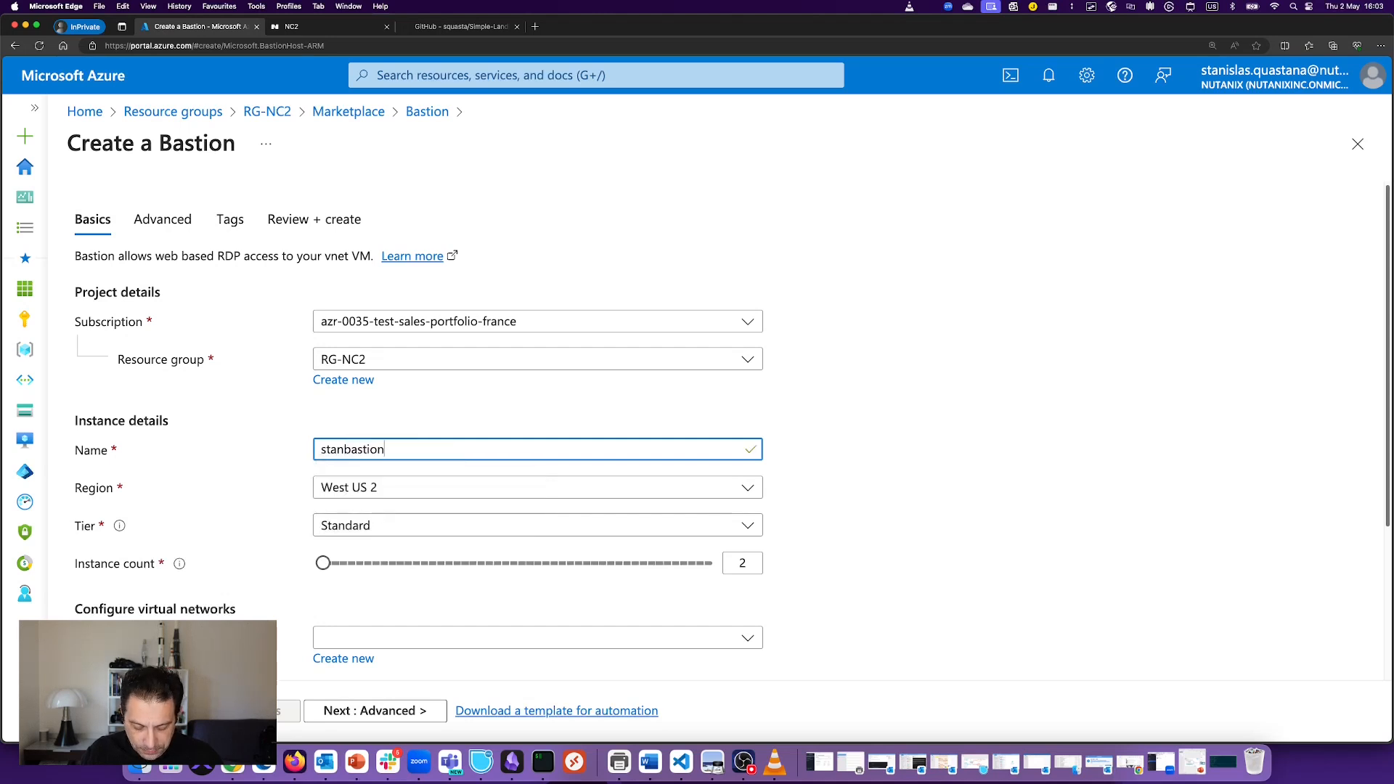
type("4nc2")
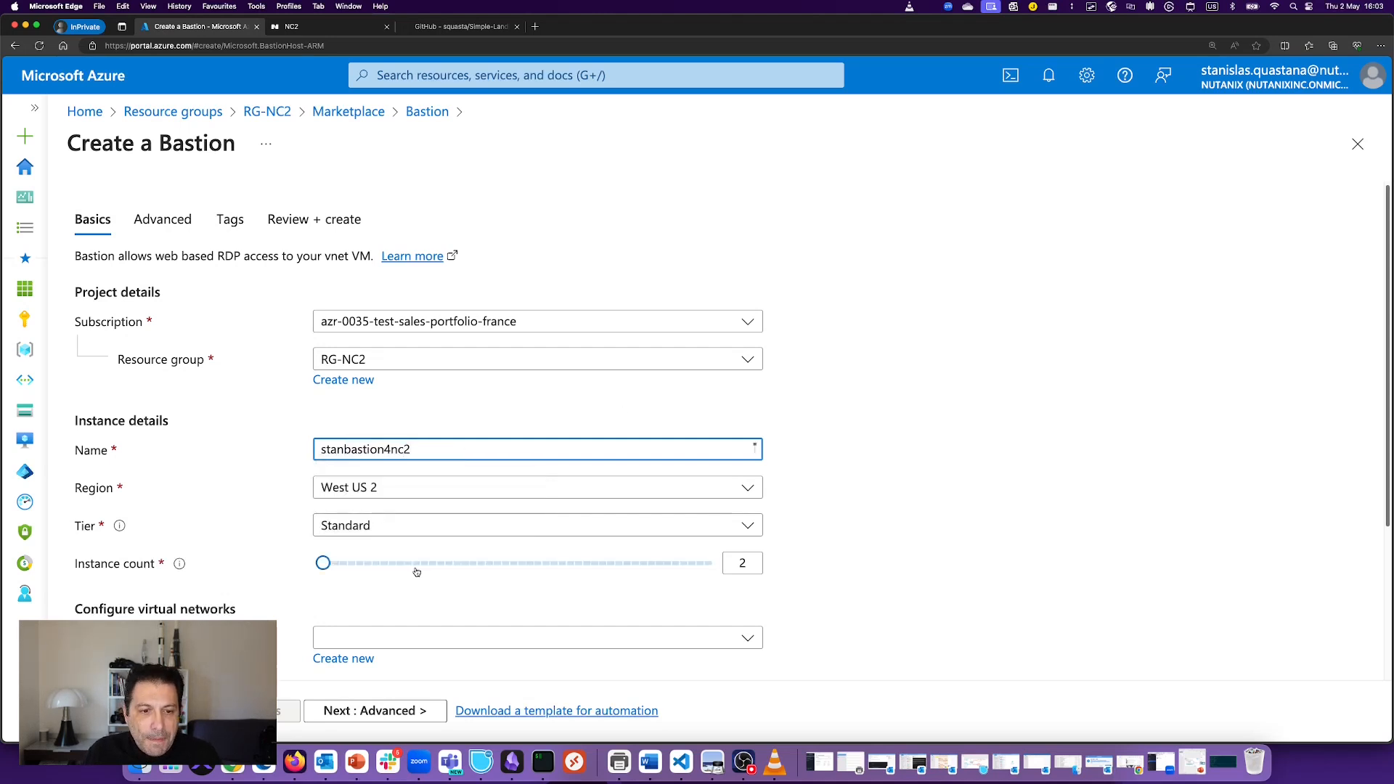
left_click(390, 487)
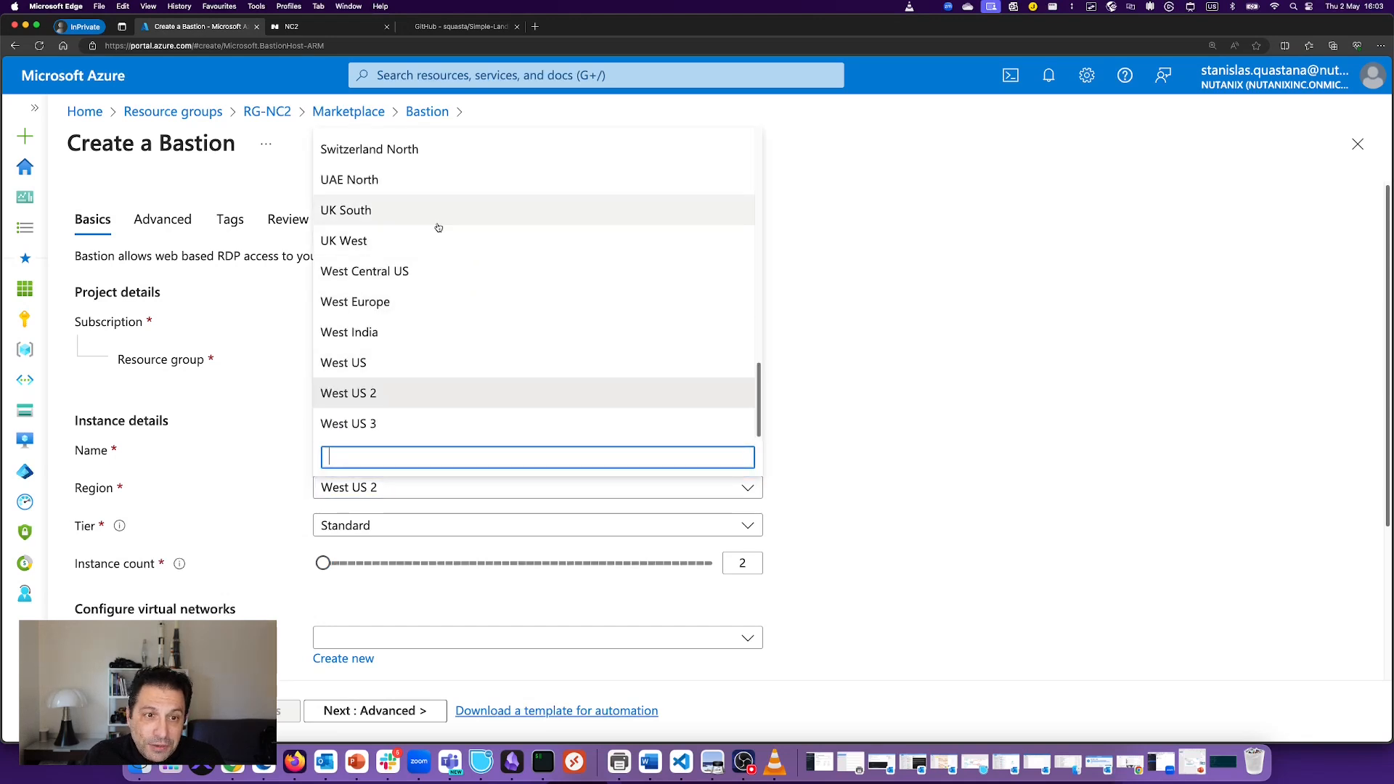
scroll(439, 228, "up", 5)
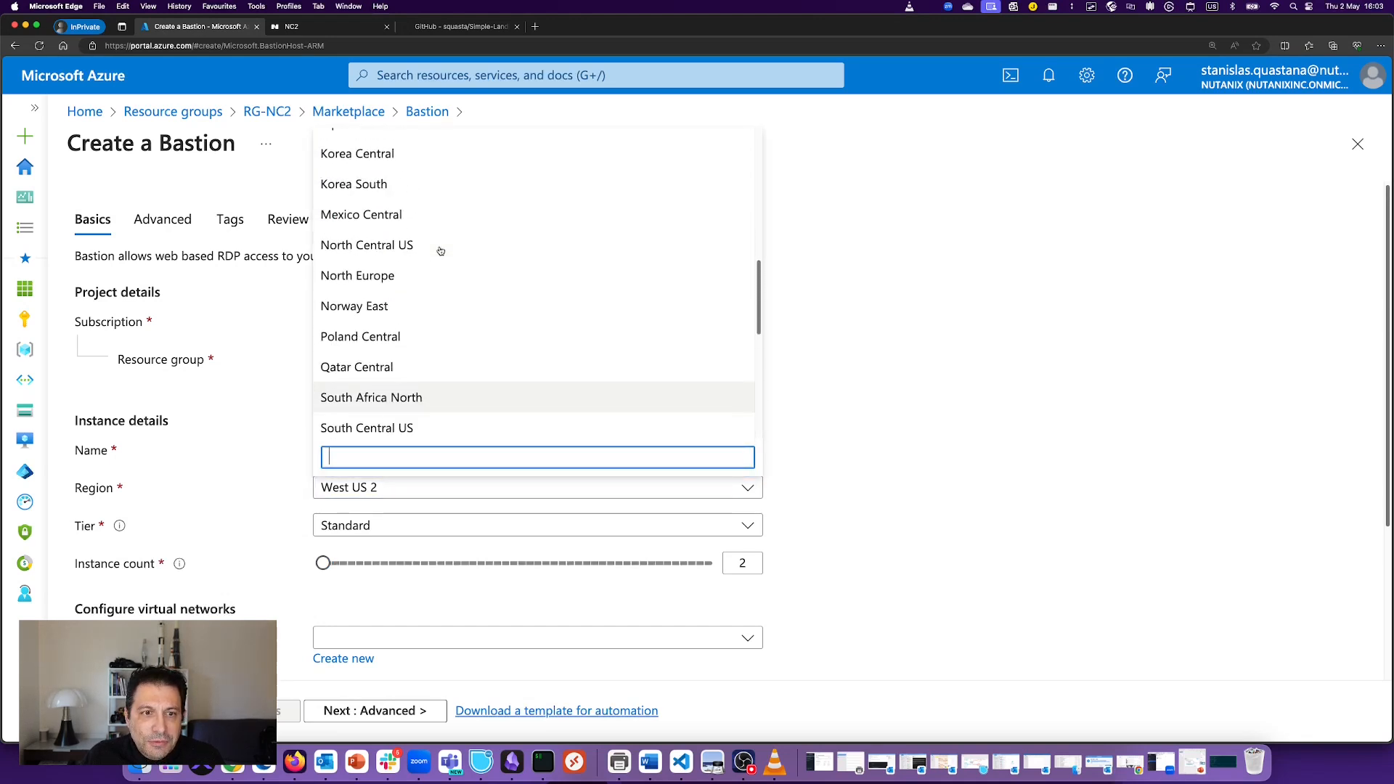
scroll(440, 251, "up", 3)
left_click(442, 260)
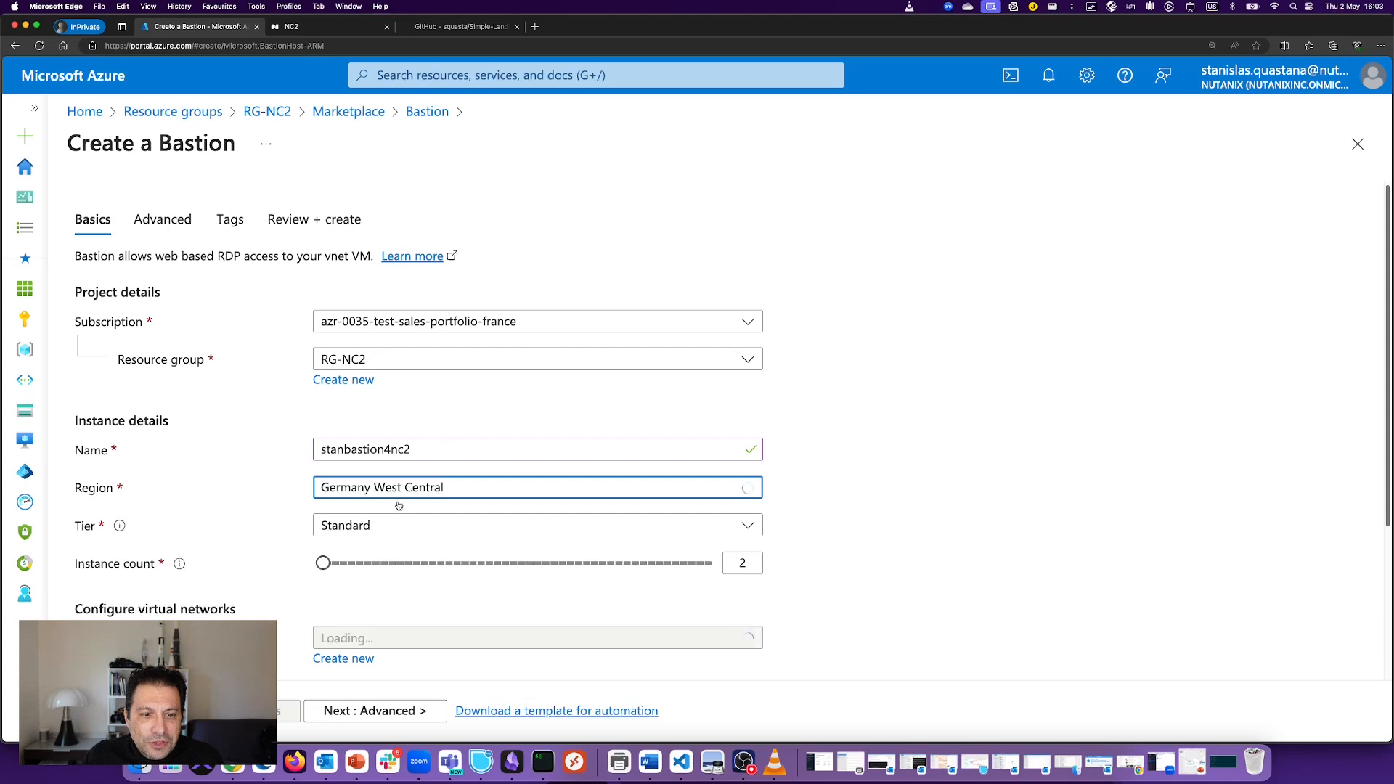
Step: Set Basic tier, virtual network pc-vnet-germanywestcentral, and subnet AzureBastionSubnet
left_click(399, 527)
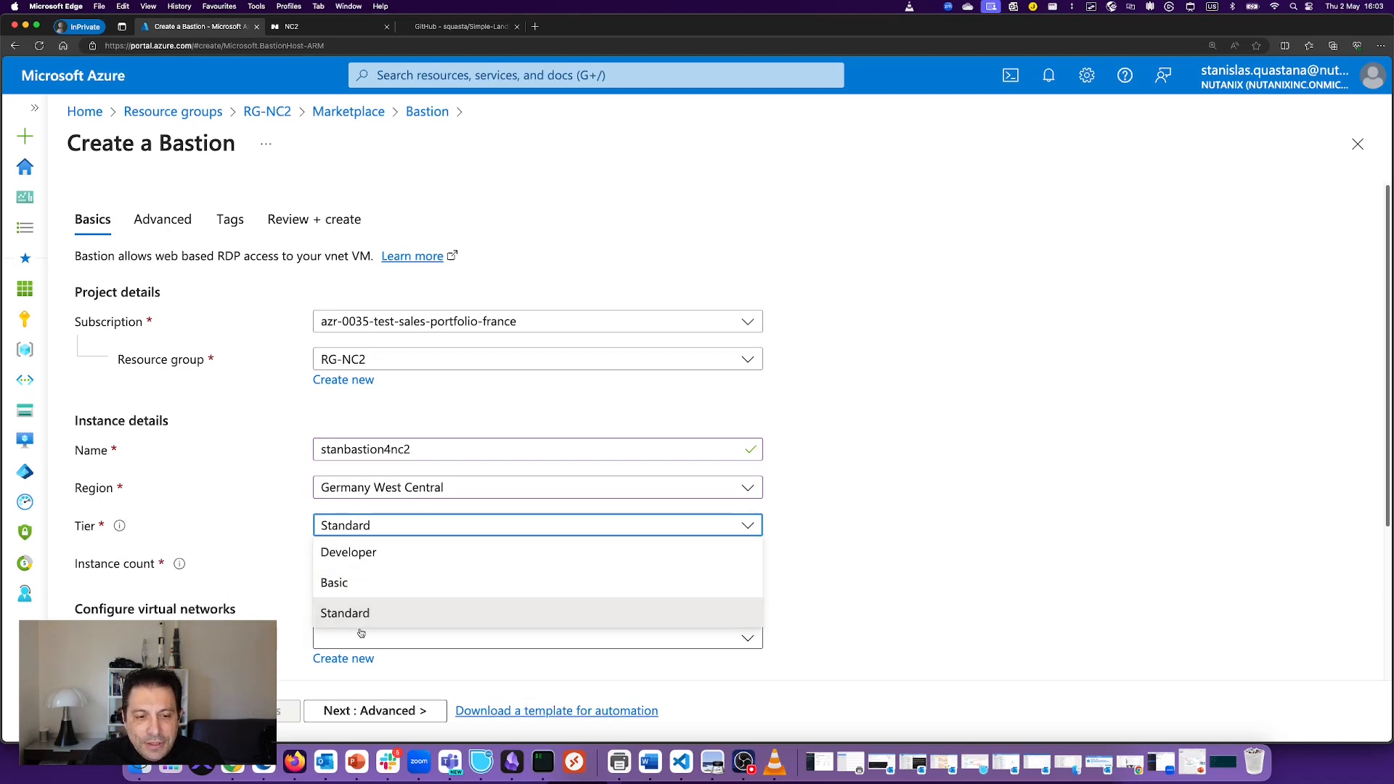
left_click(347, 584)
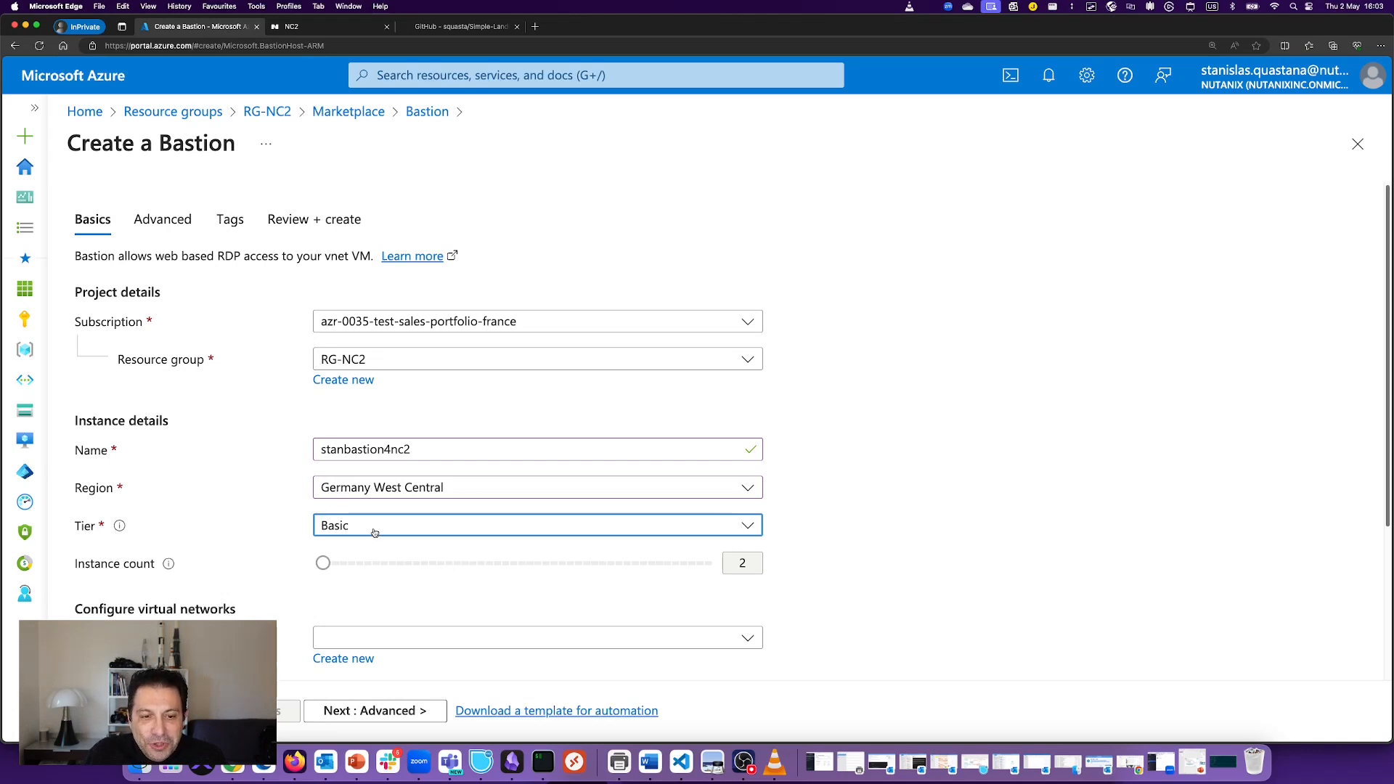
scroll(853, 403, "down", 3)
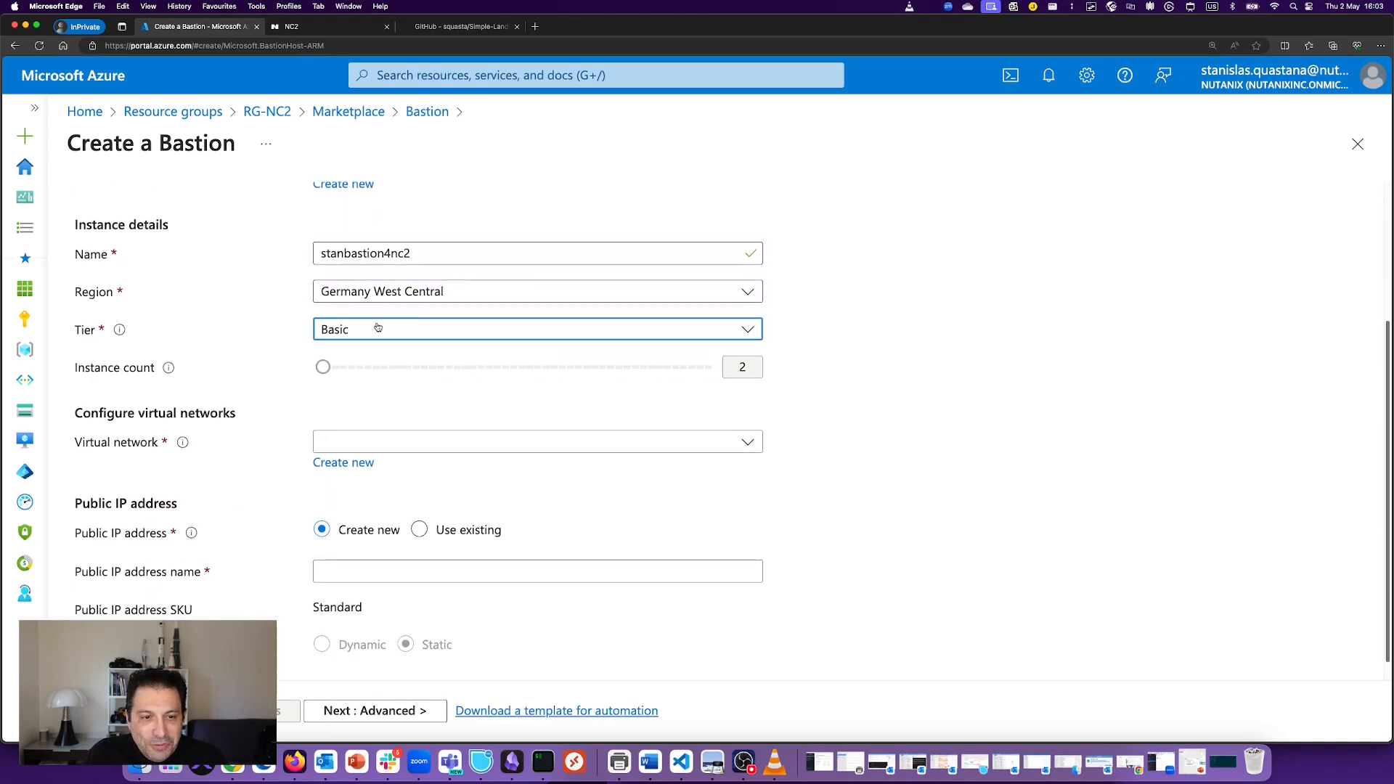
left_click(434, 448)
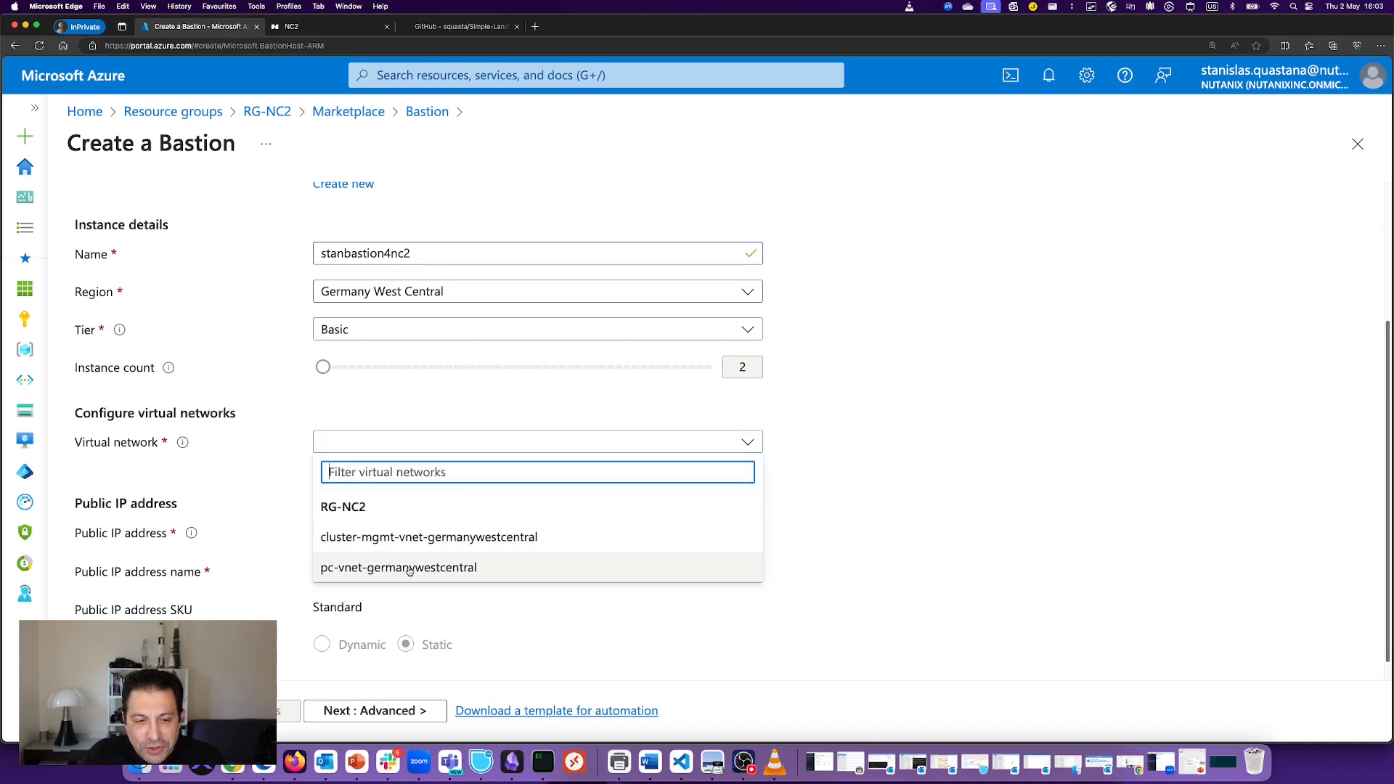
left_click(409, 569)
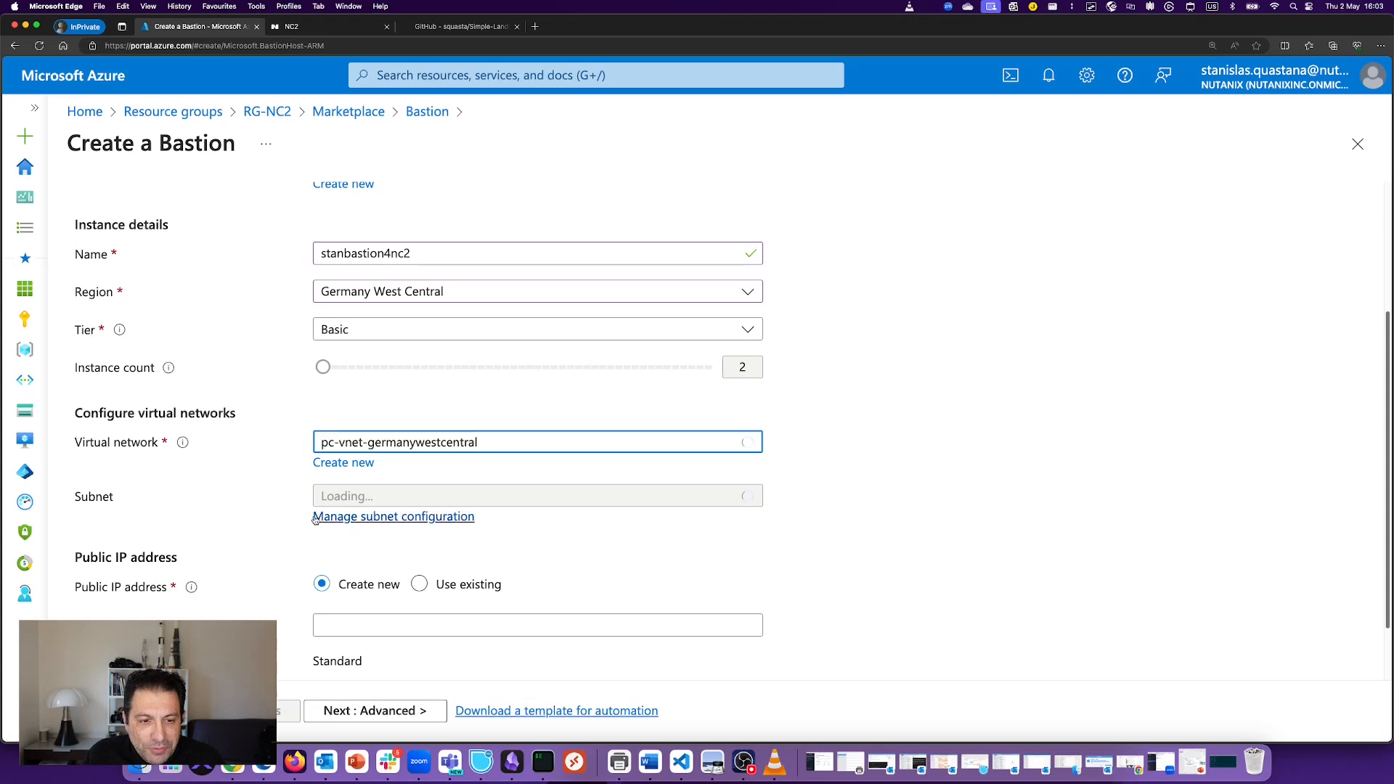
left_click(471, 501)
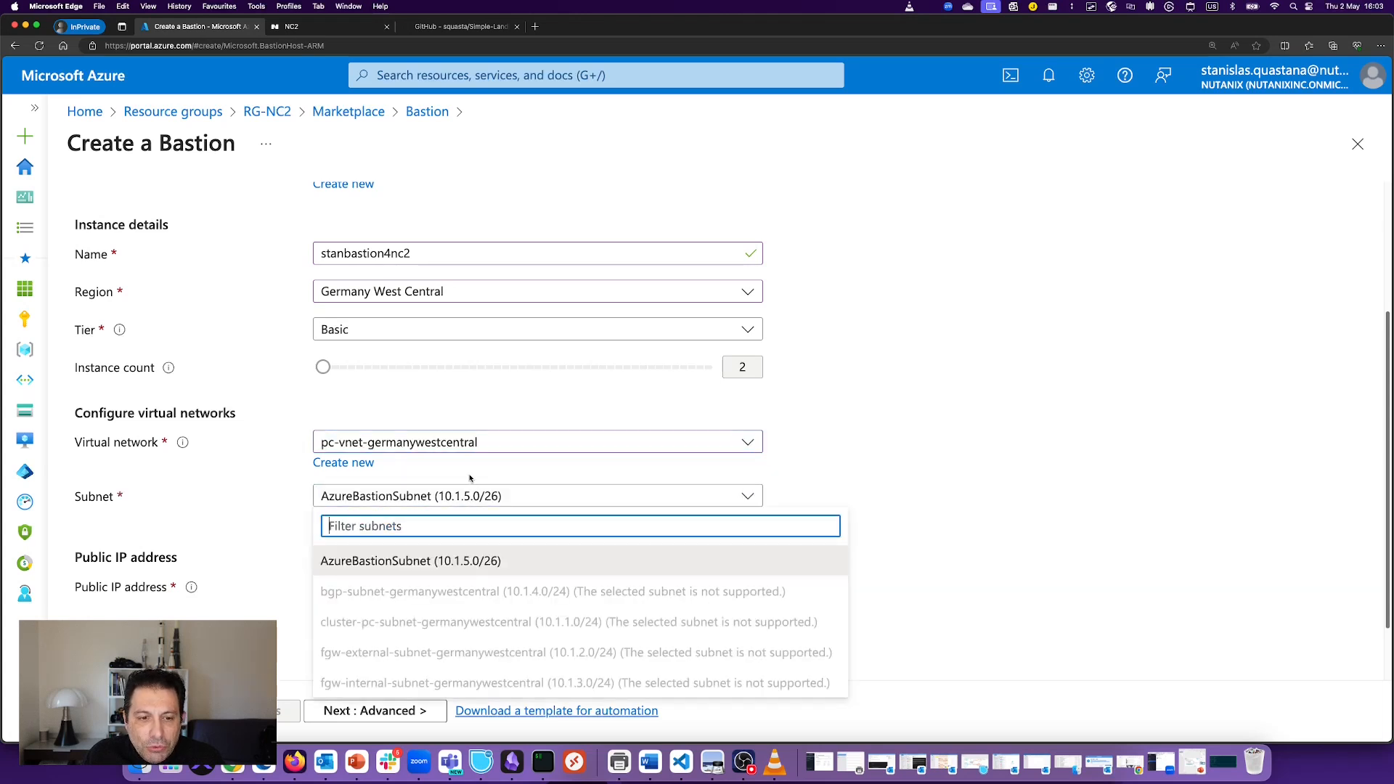
left_click(444, 562)
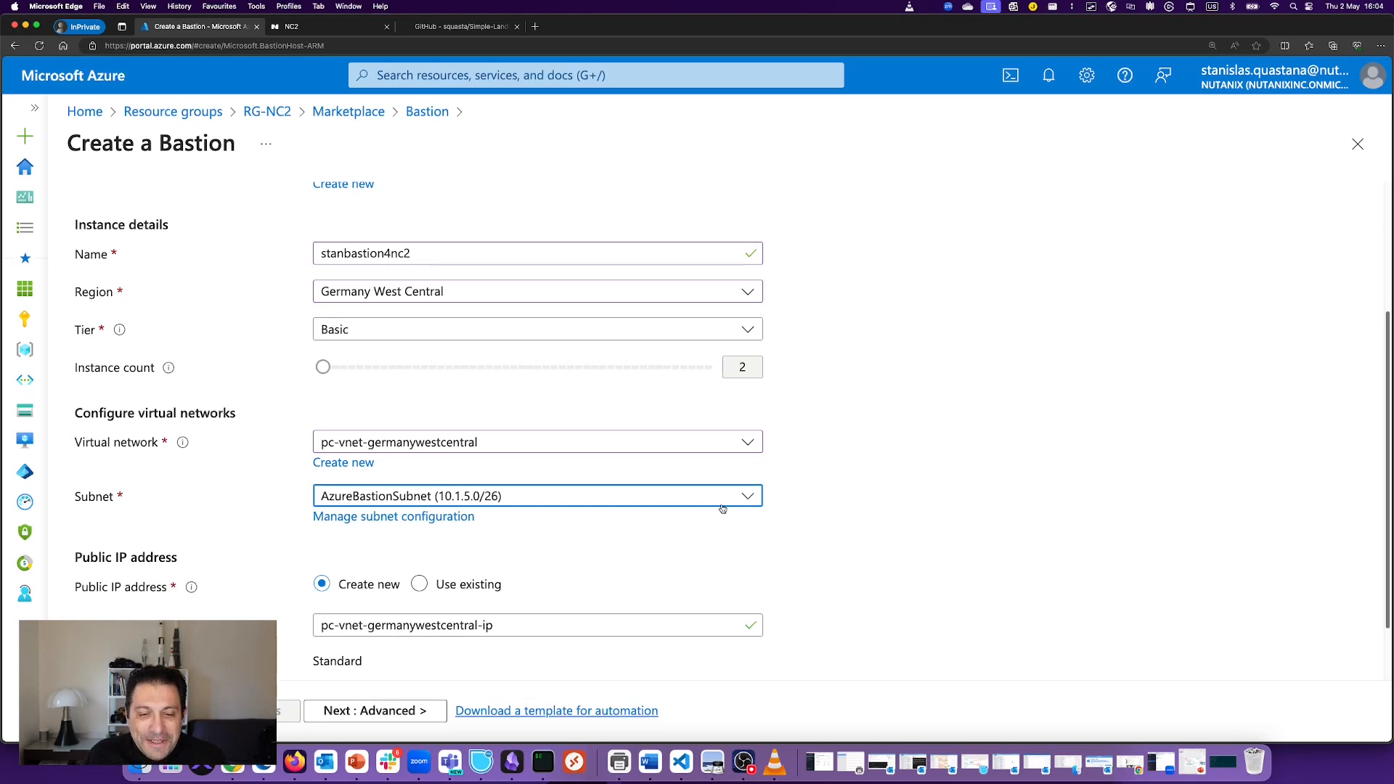
left_click(681, 761)
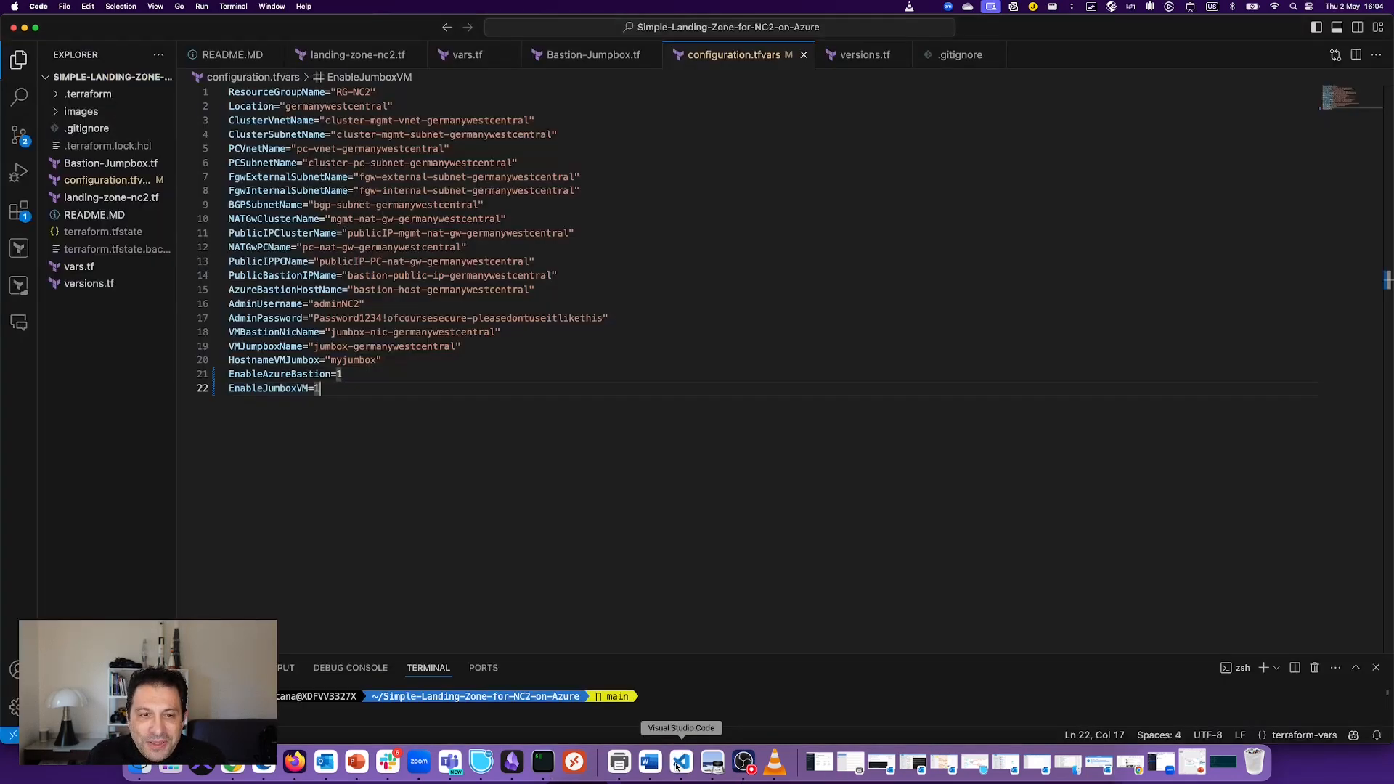
Step: Search landing-zone-nc2.tf for 'bastion' and select the AzureBastionSubnet definition (10.1.5.0/26)
left_click(109, 198)
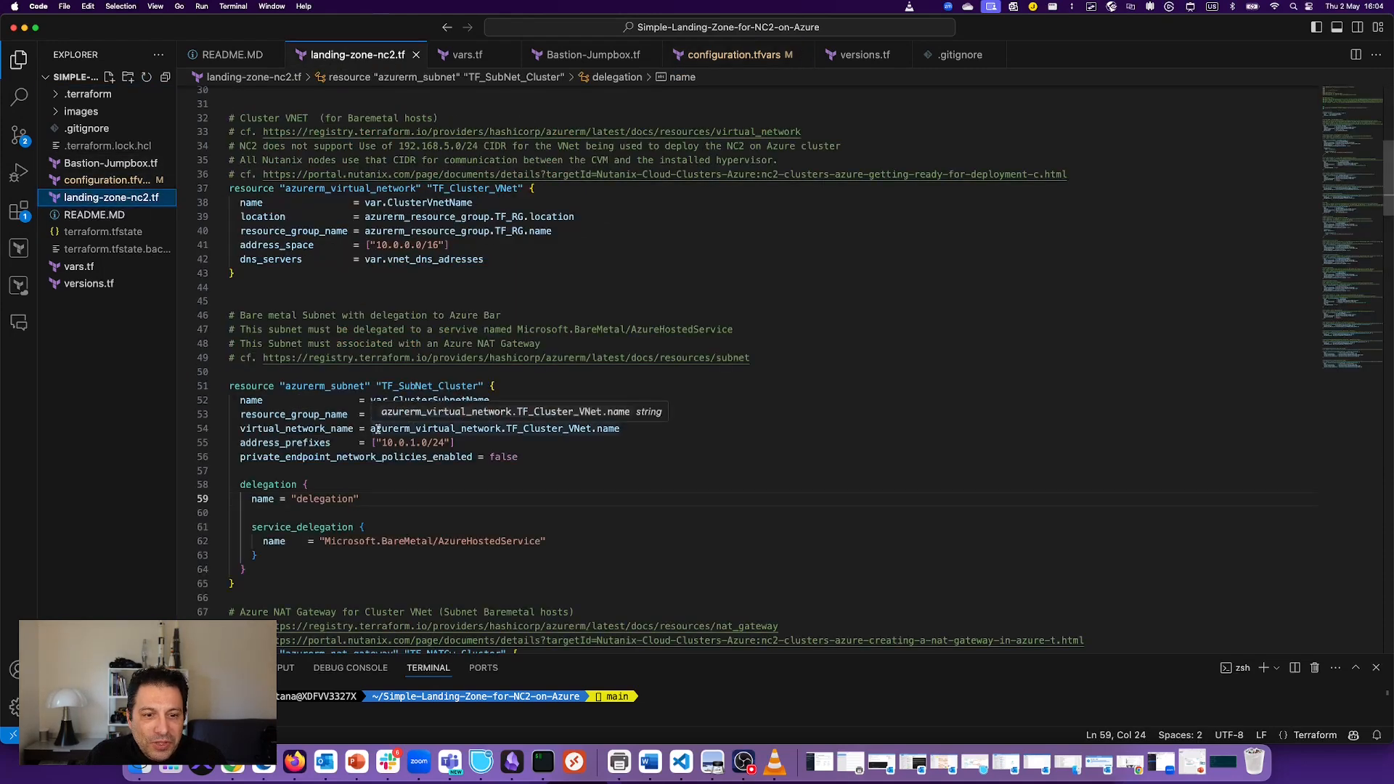
scroll(392, 385, "down", 6)
scroll(413, 342, "down", 3)
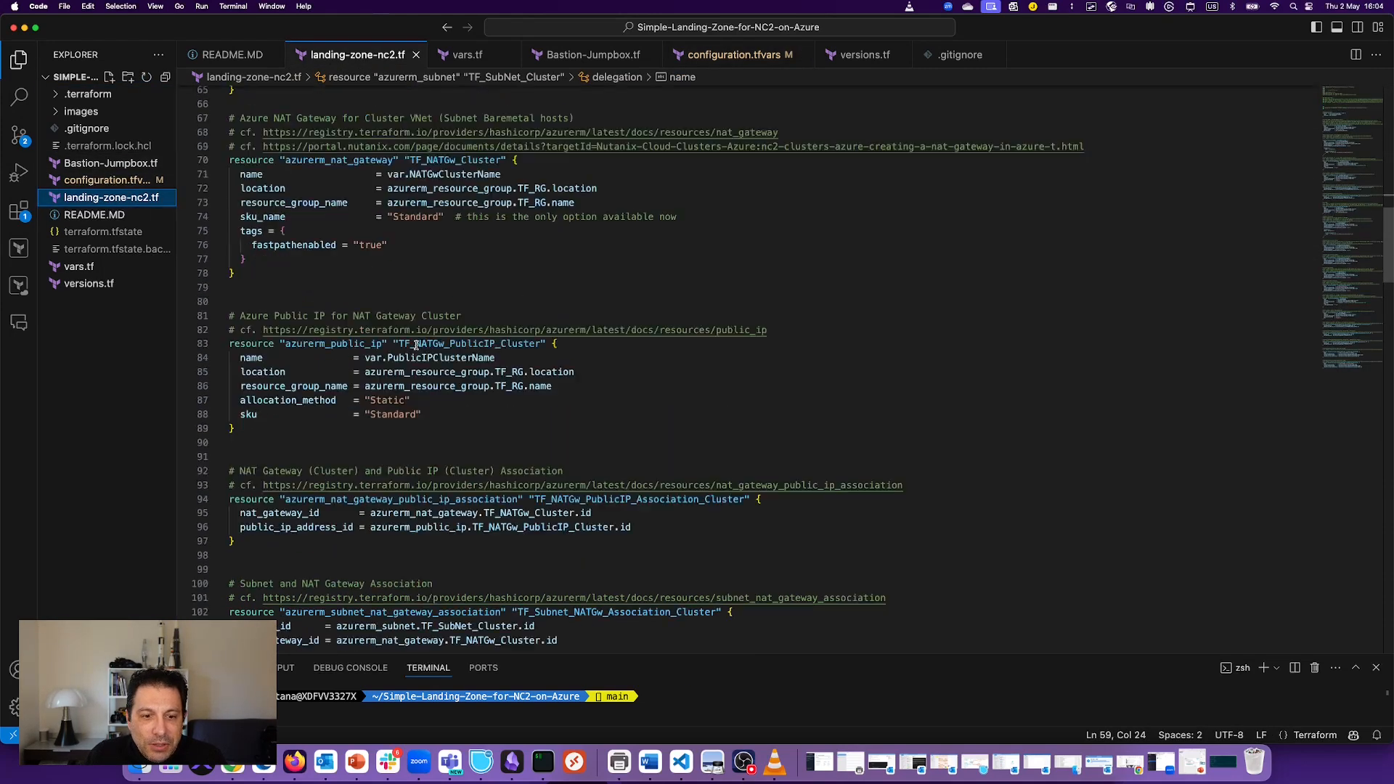
scroll(440, 441, "up", 8)
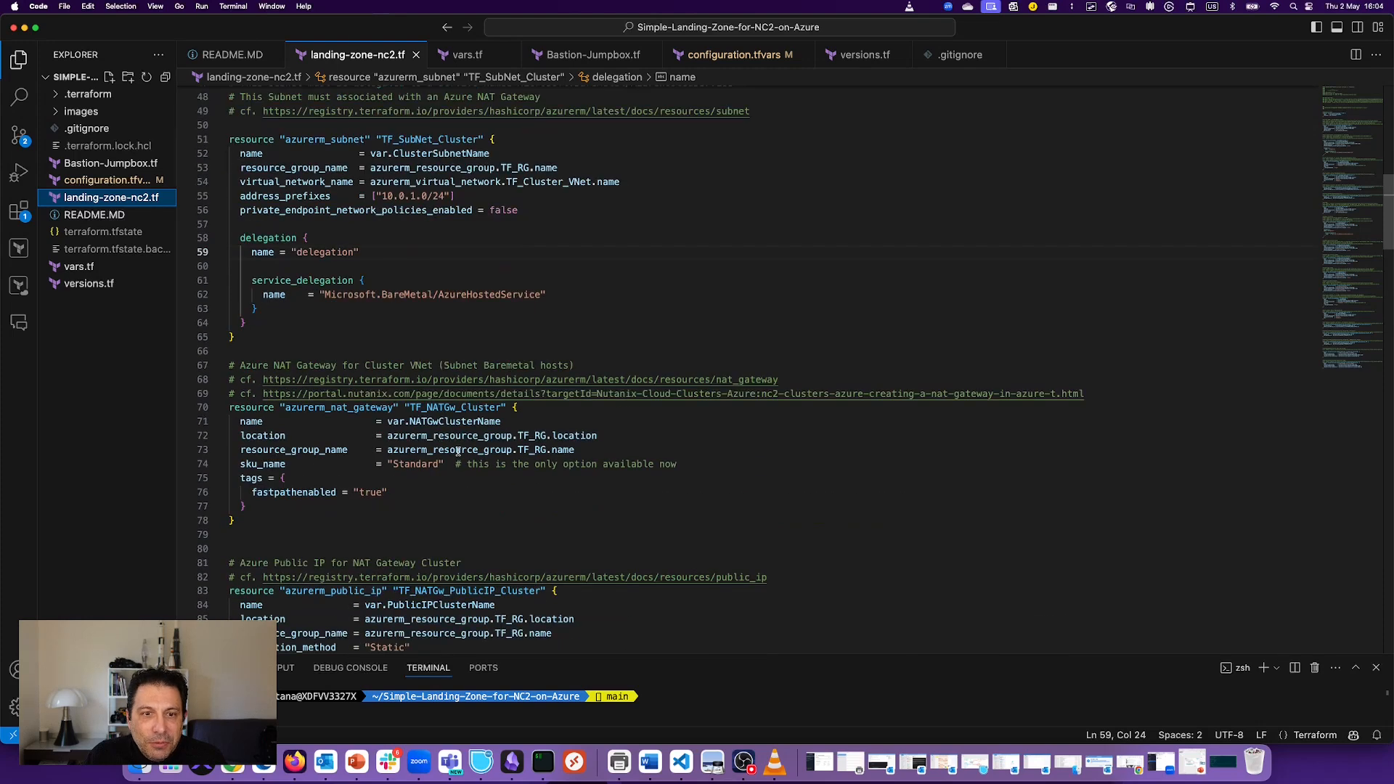
left_click(580, 346)
key("super+f")
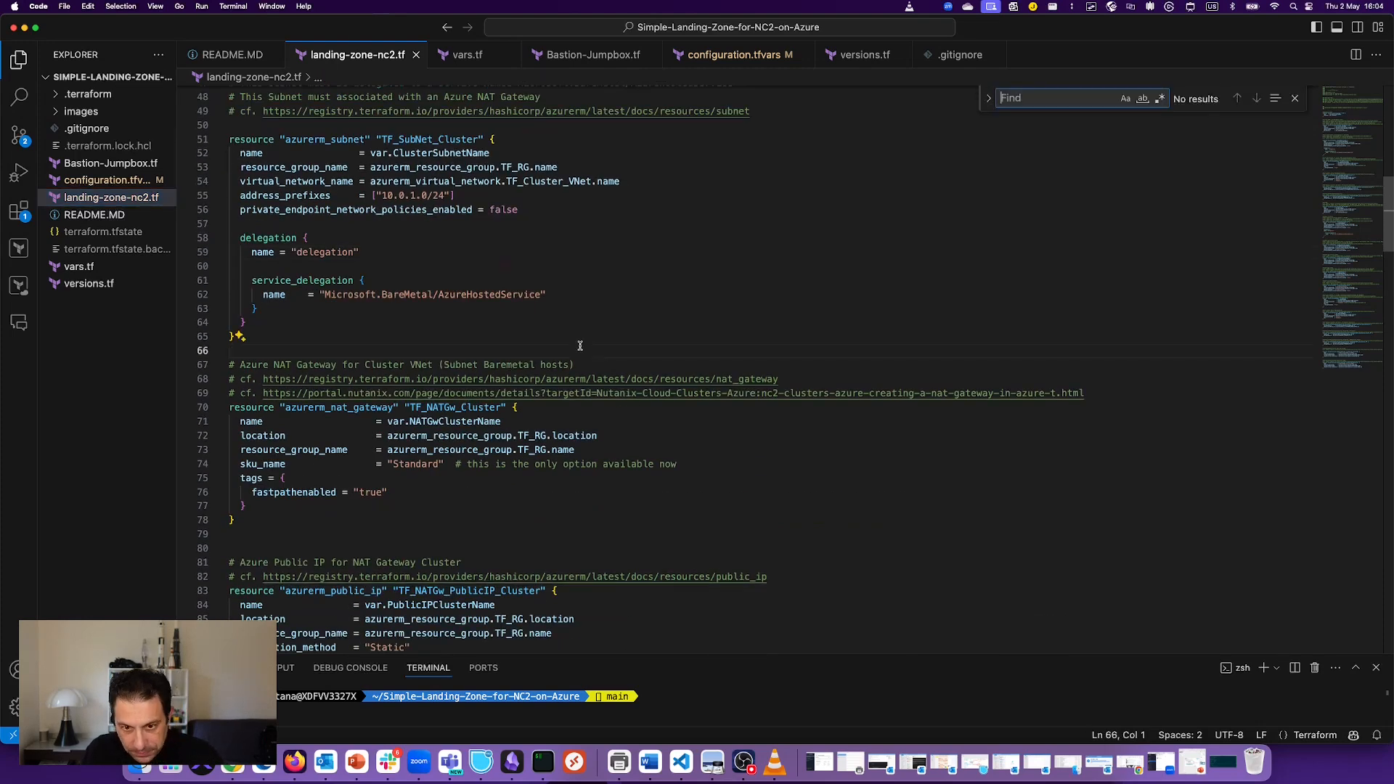
type("bastion")
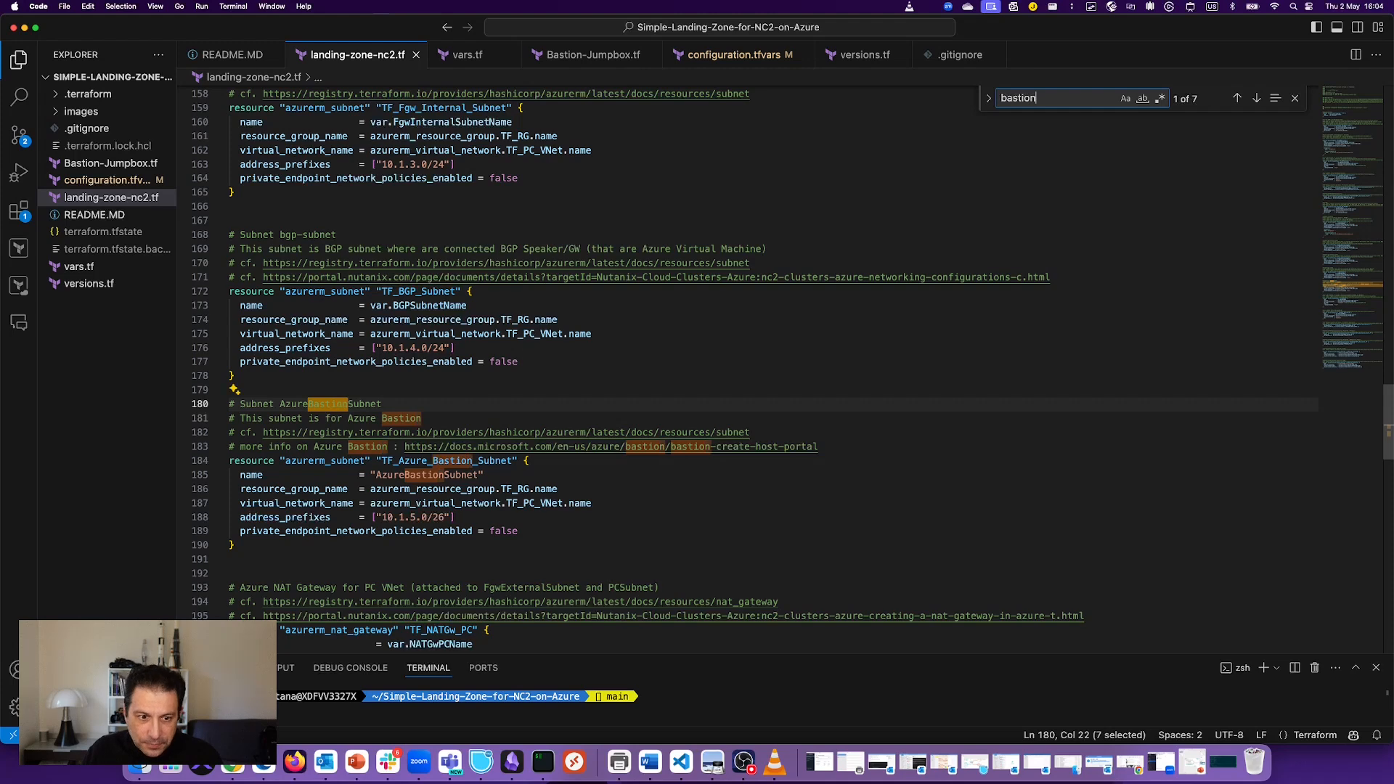
left_click(298, 419)
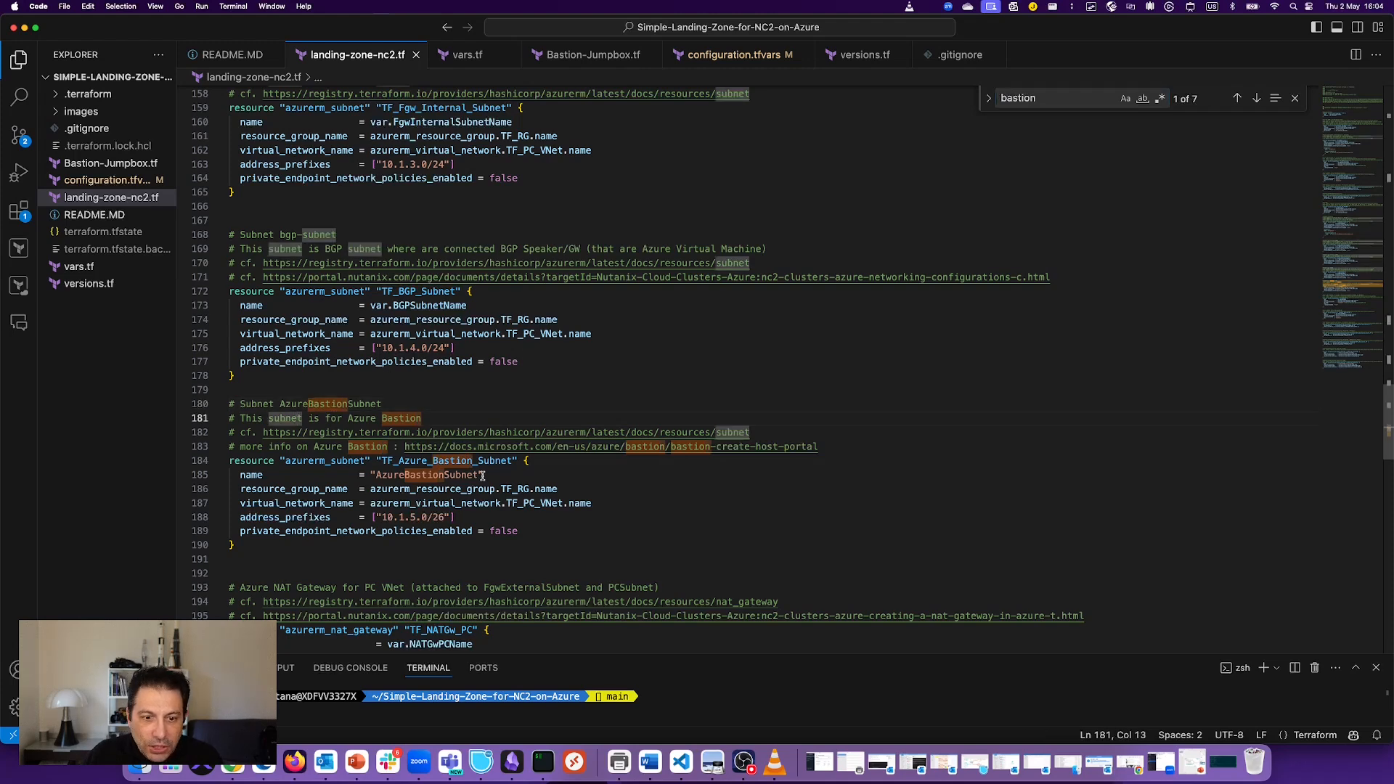
left_click_drag(484, 476, 375, 476)
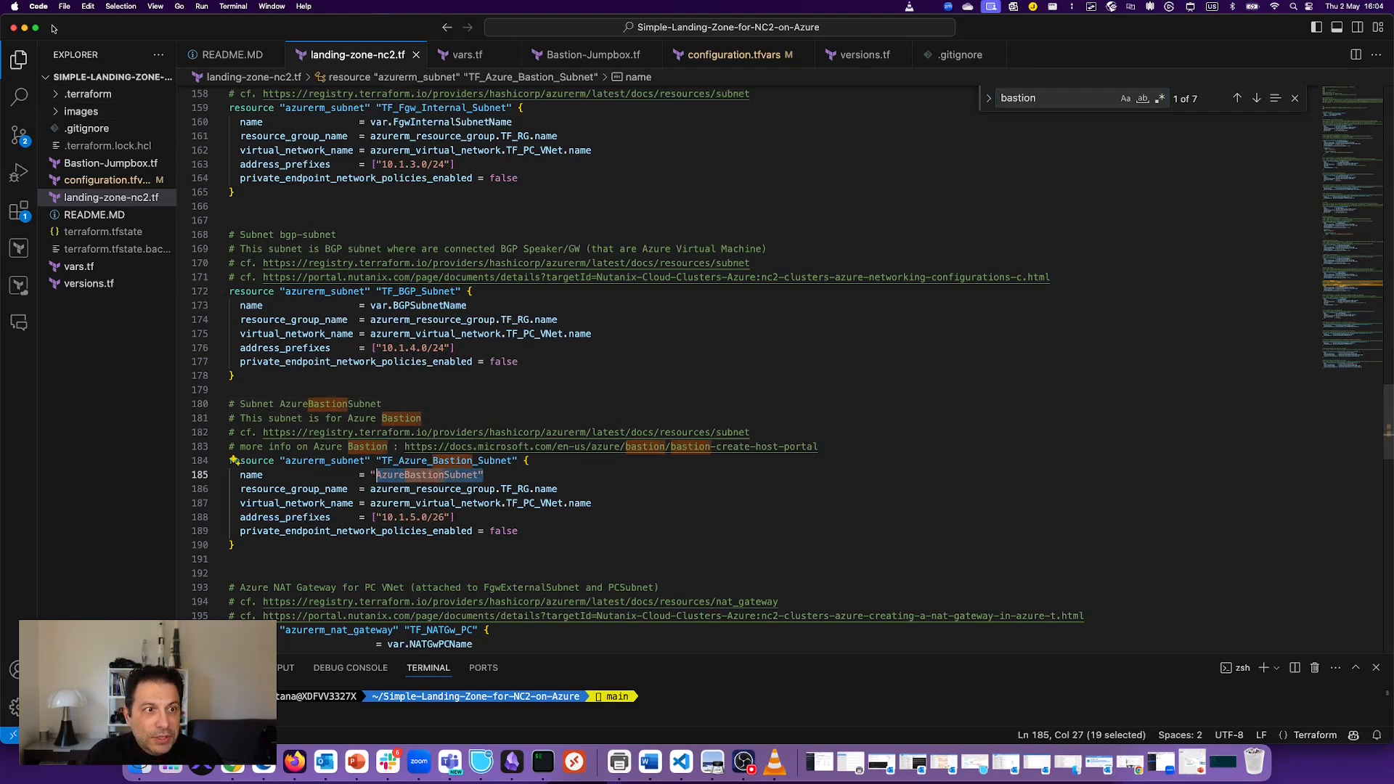
left_click(25, 28)
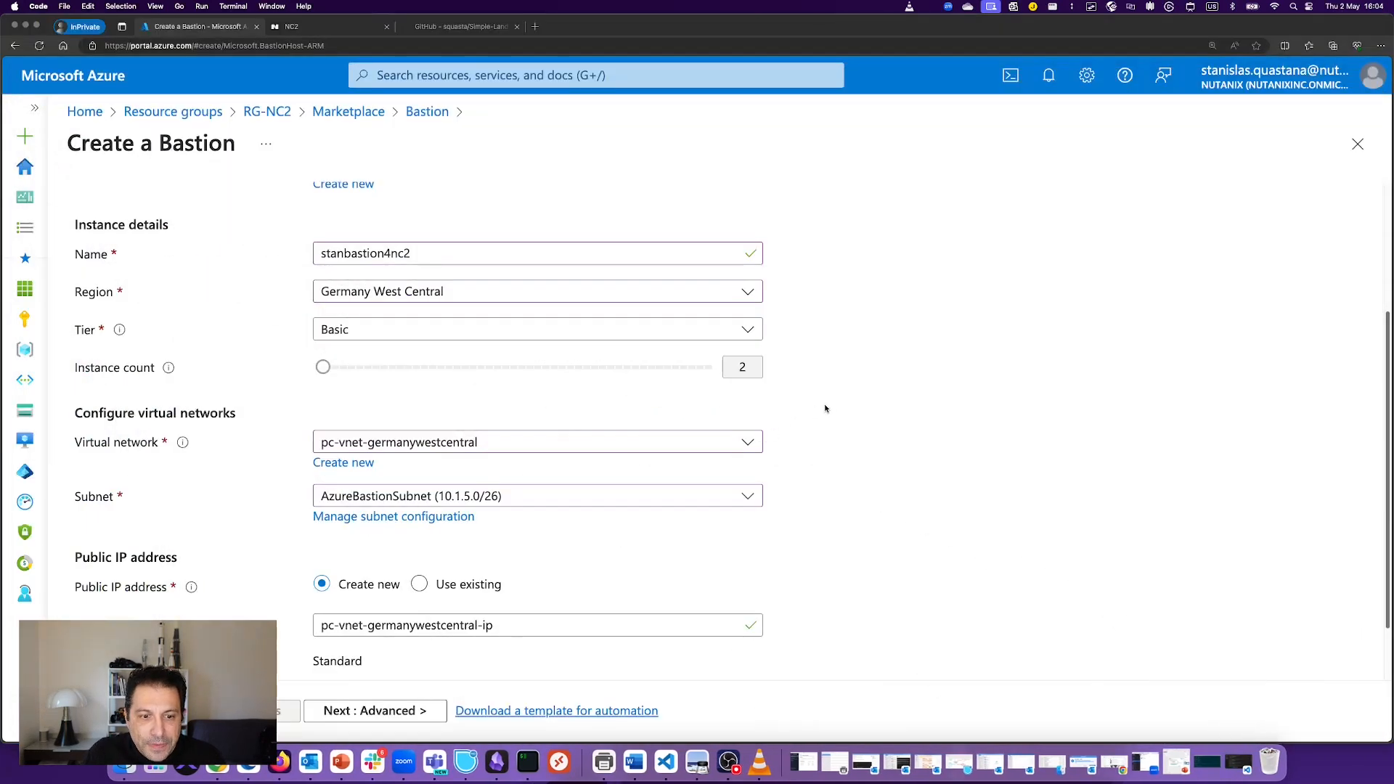
Step: Rename the public IP to pc-vnet-germanywestcentral-bastion-ip and advance to Review + create
scroll(825, 408, "down", 2)
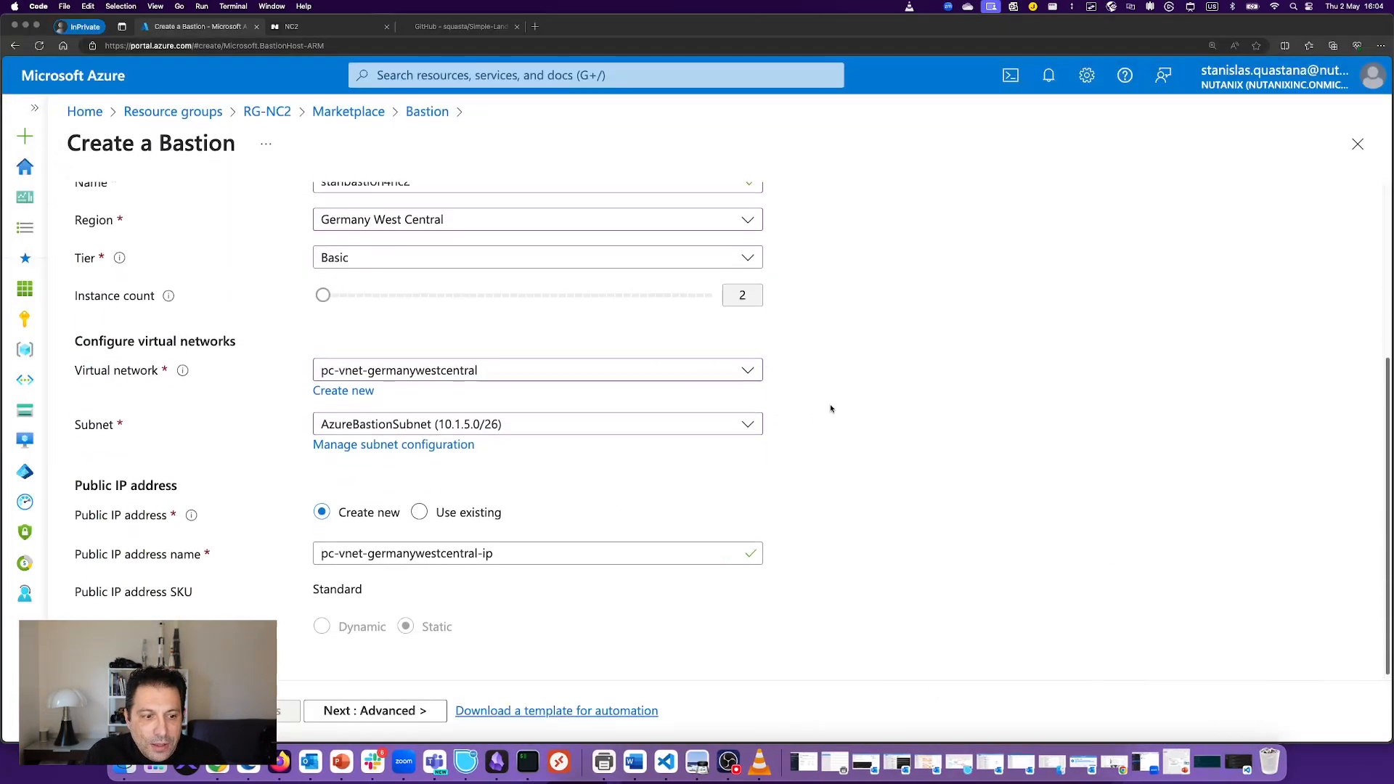
left_click(508, 549)
left_click_drag(503, 549, 281, 547)
left_click(397, 549)
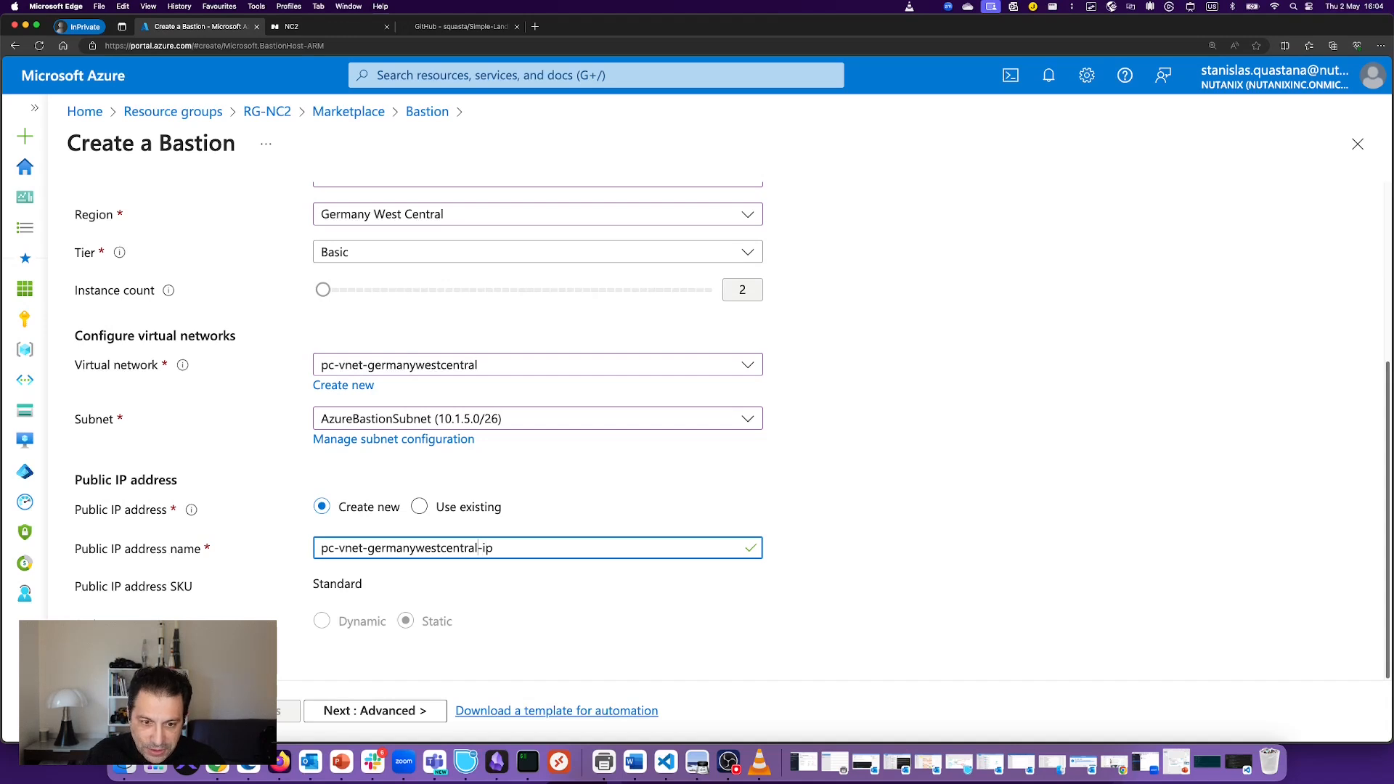
type("-bastion")
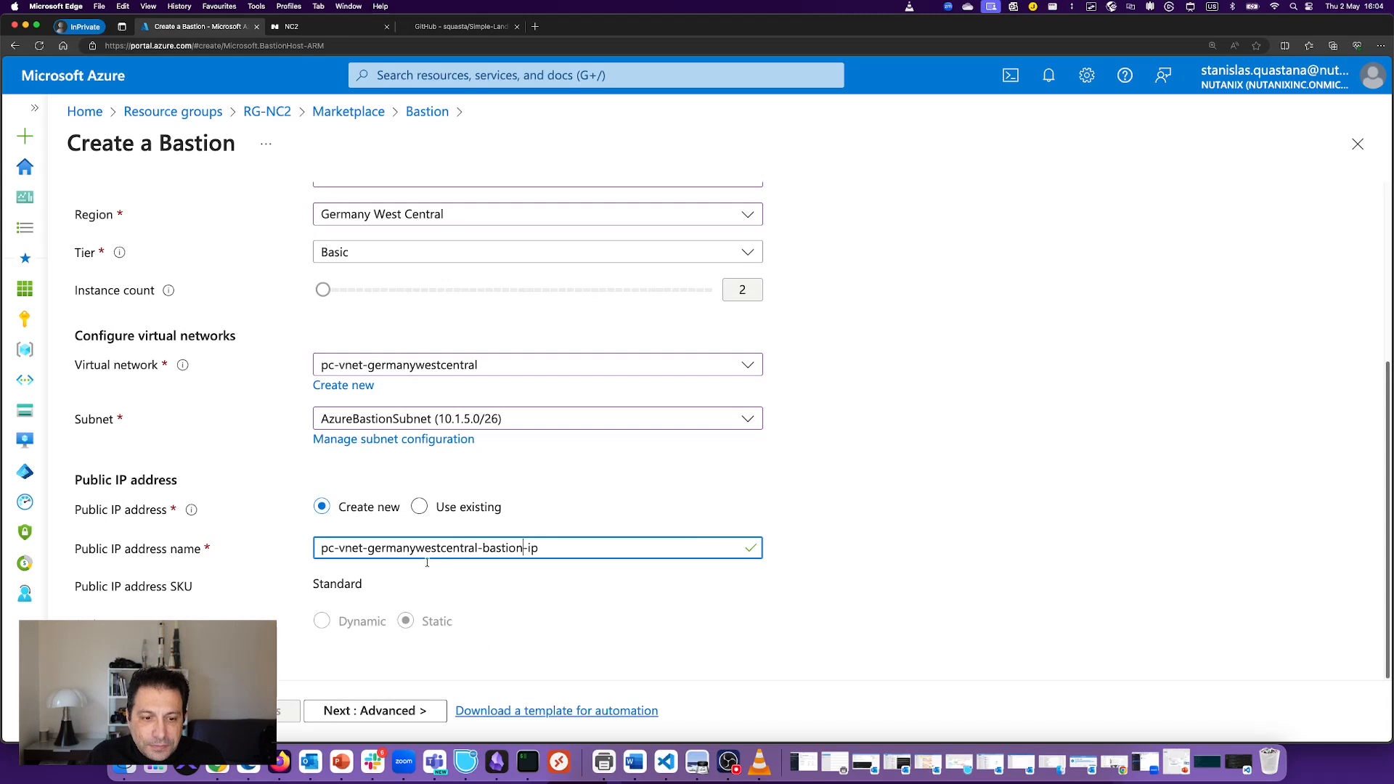
left_click(375, 711)
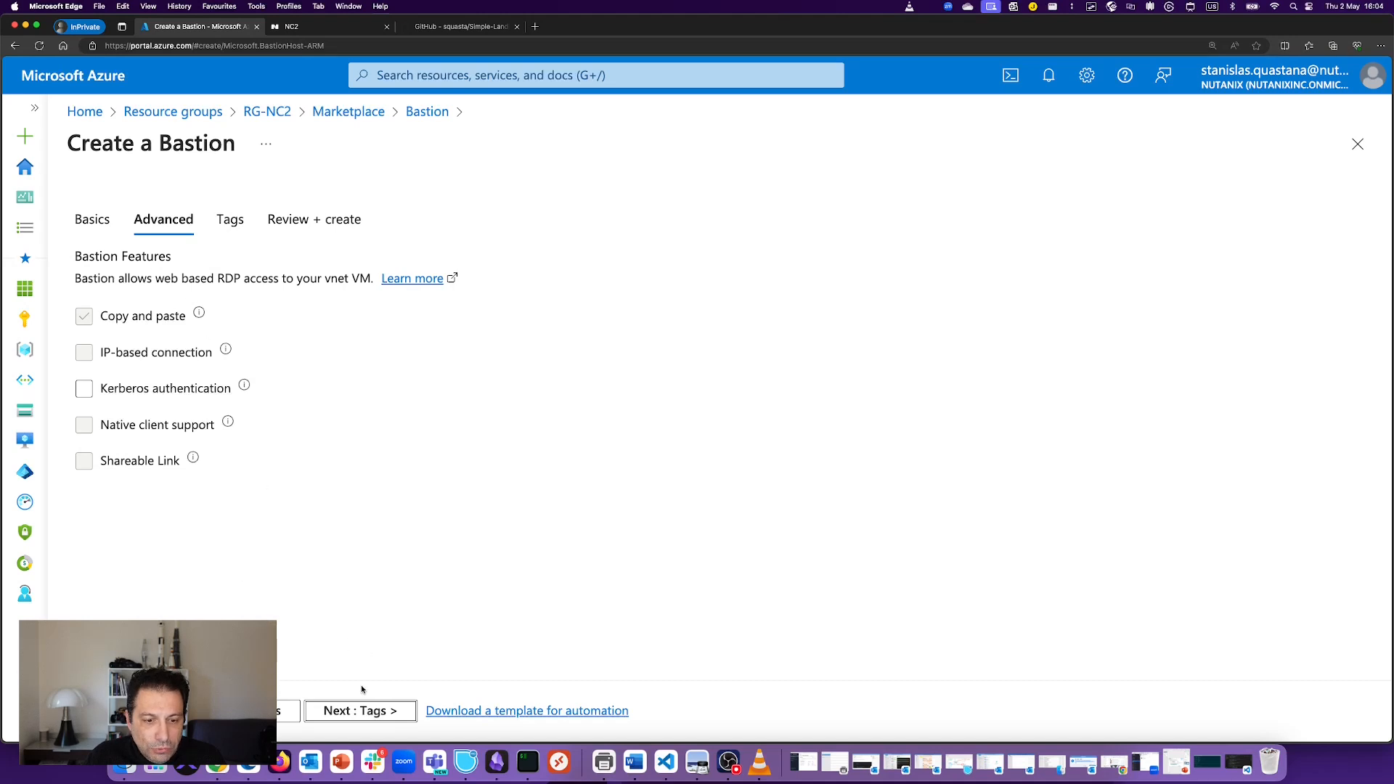
left_click(360, 711)
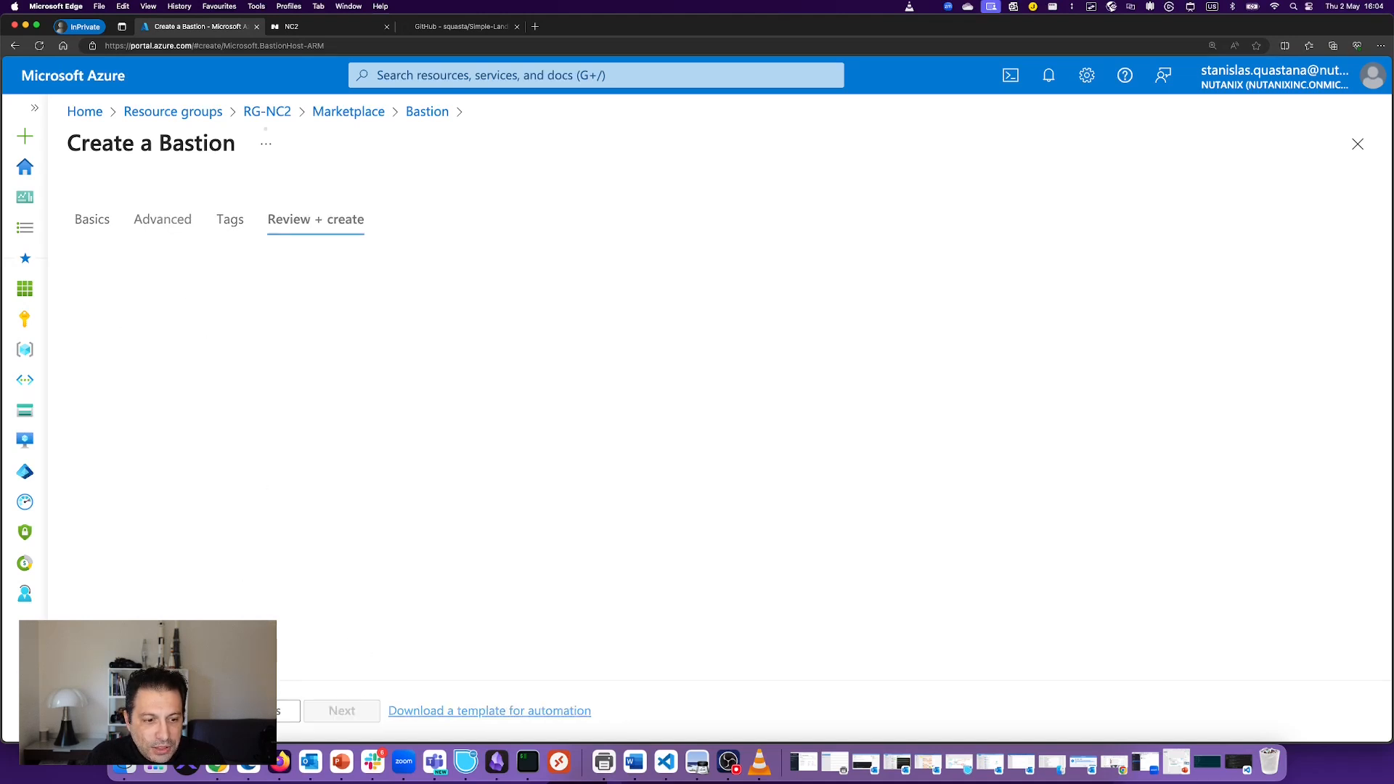
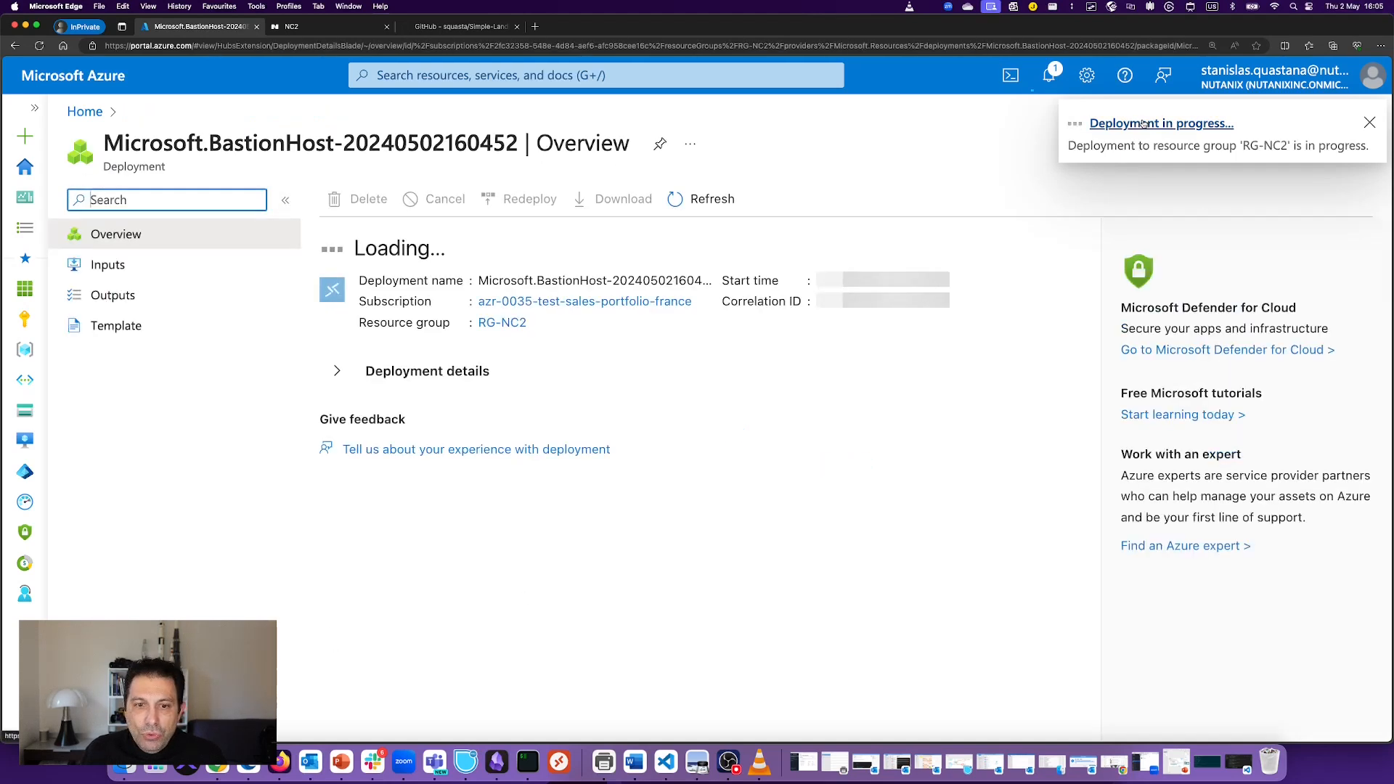
Step: From the portal home, open resource group RG-NC2 and start creating a new resource
left_click(90, 113)
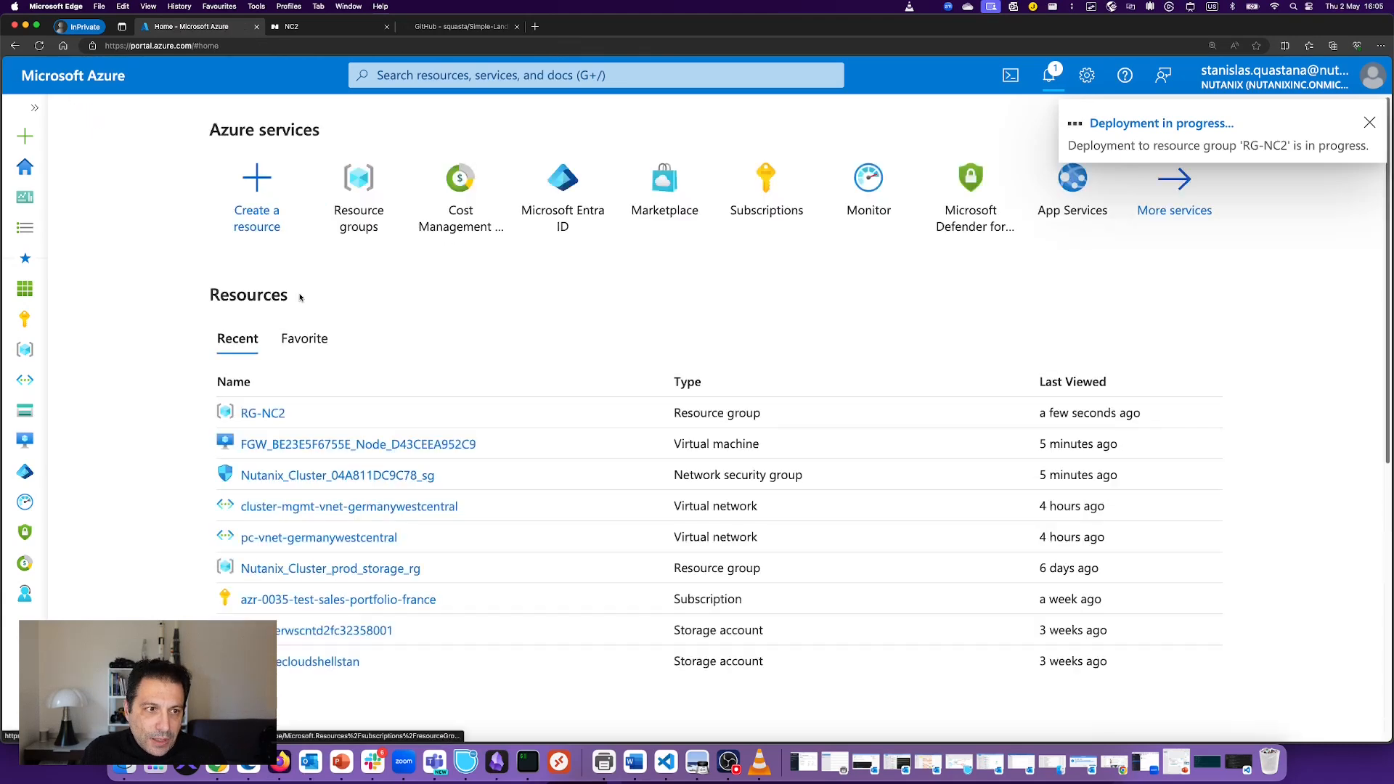
left_click(366, 180)
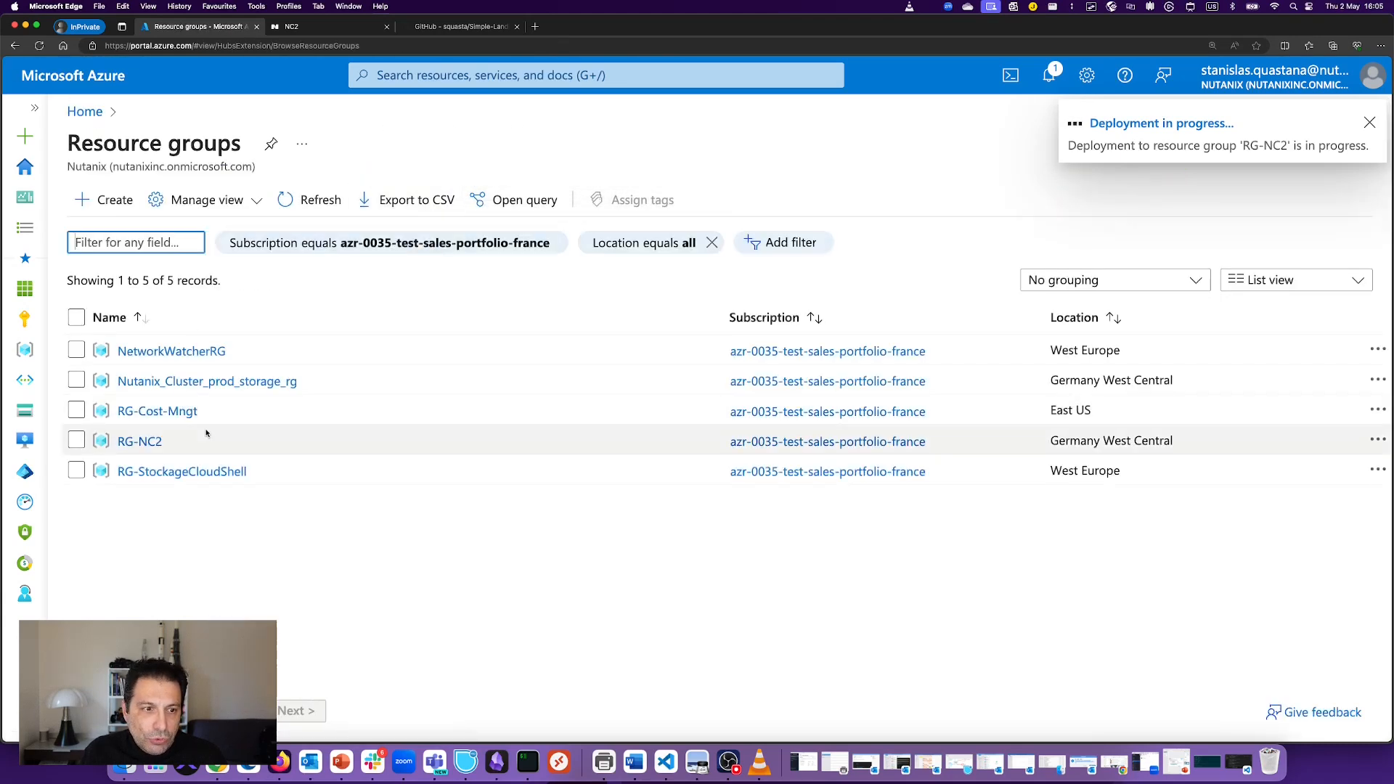
left_click(137, 439)
left_click(648, 202)
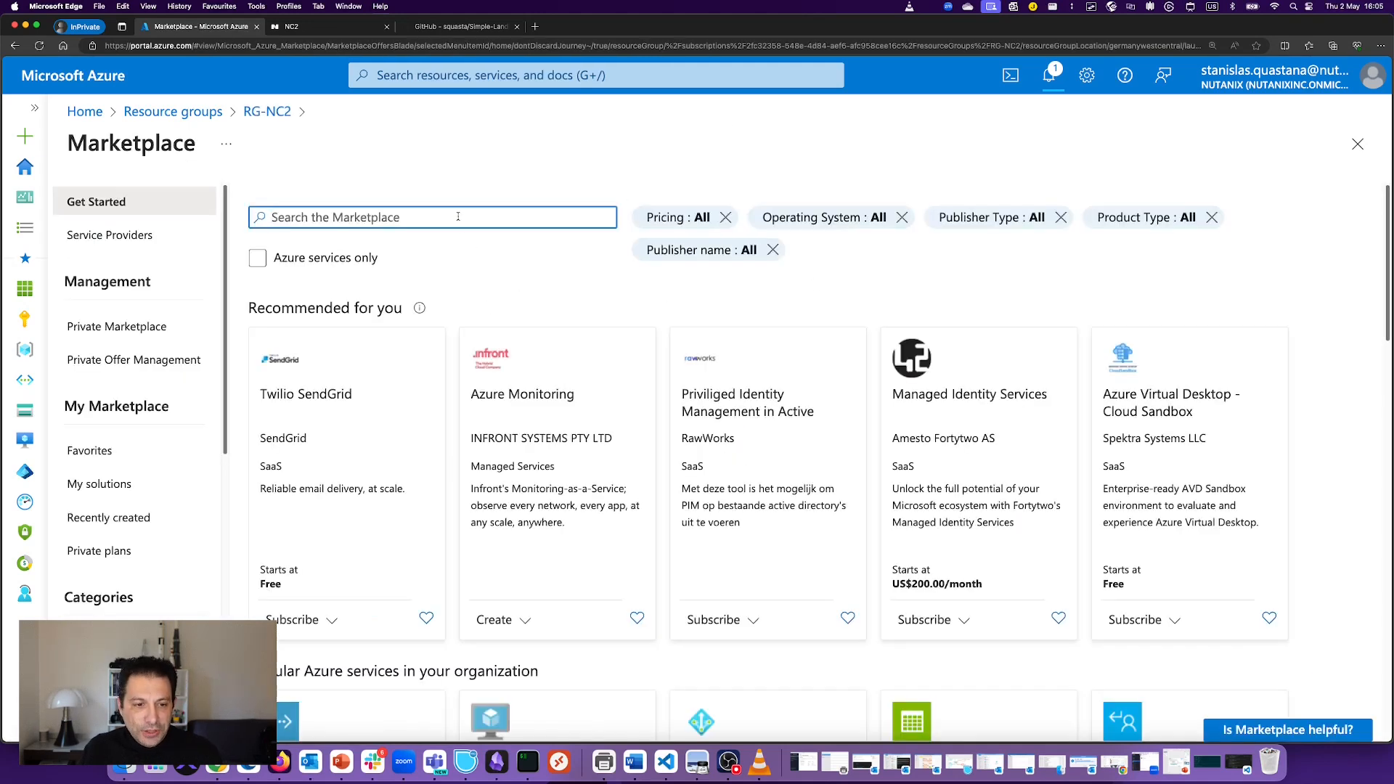
Step: Search the Marketplace, limited to Azure services, for 'windows server 2022' and browse the results
left_click(314, 257)
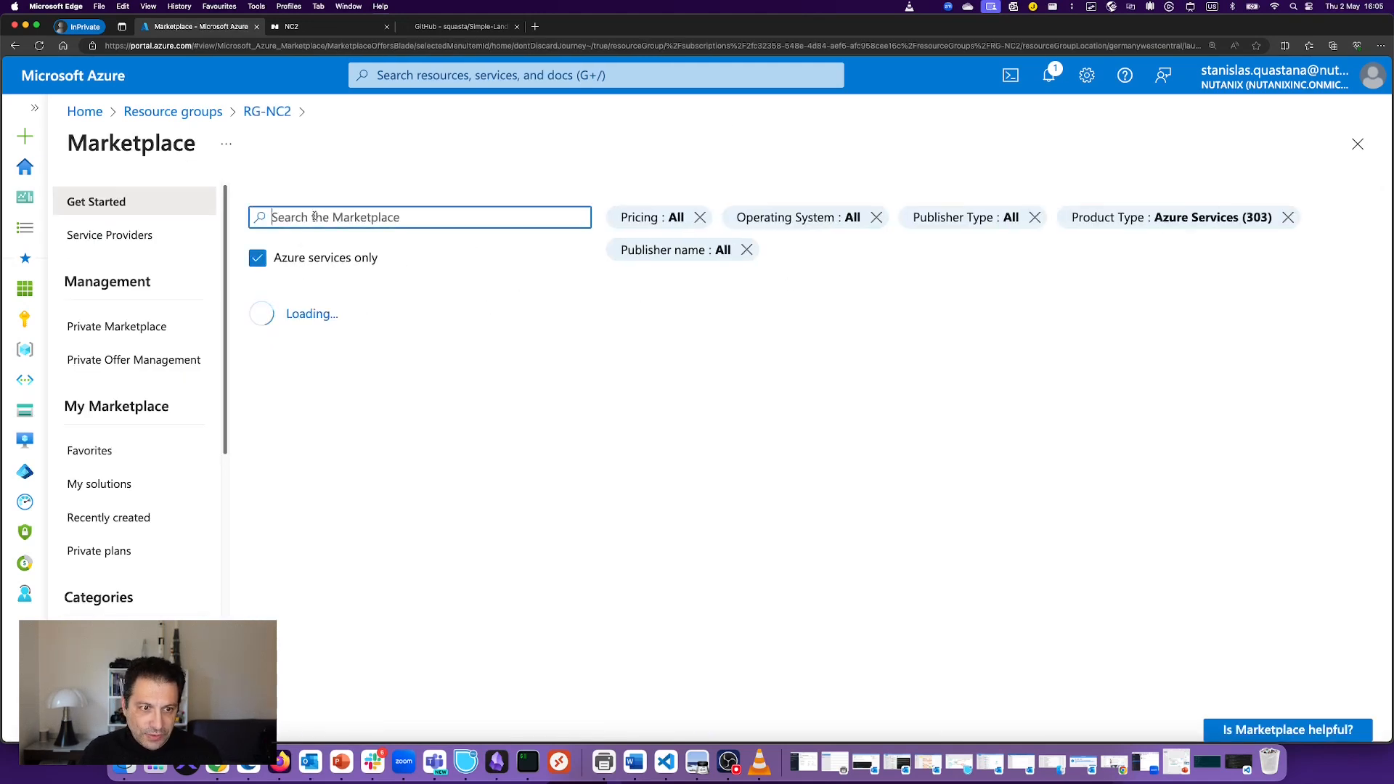
type("windows")
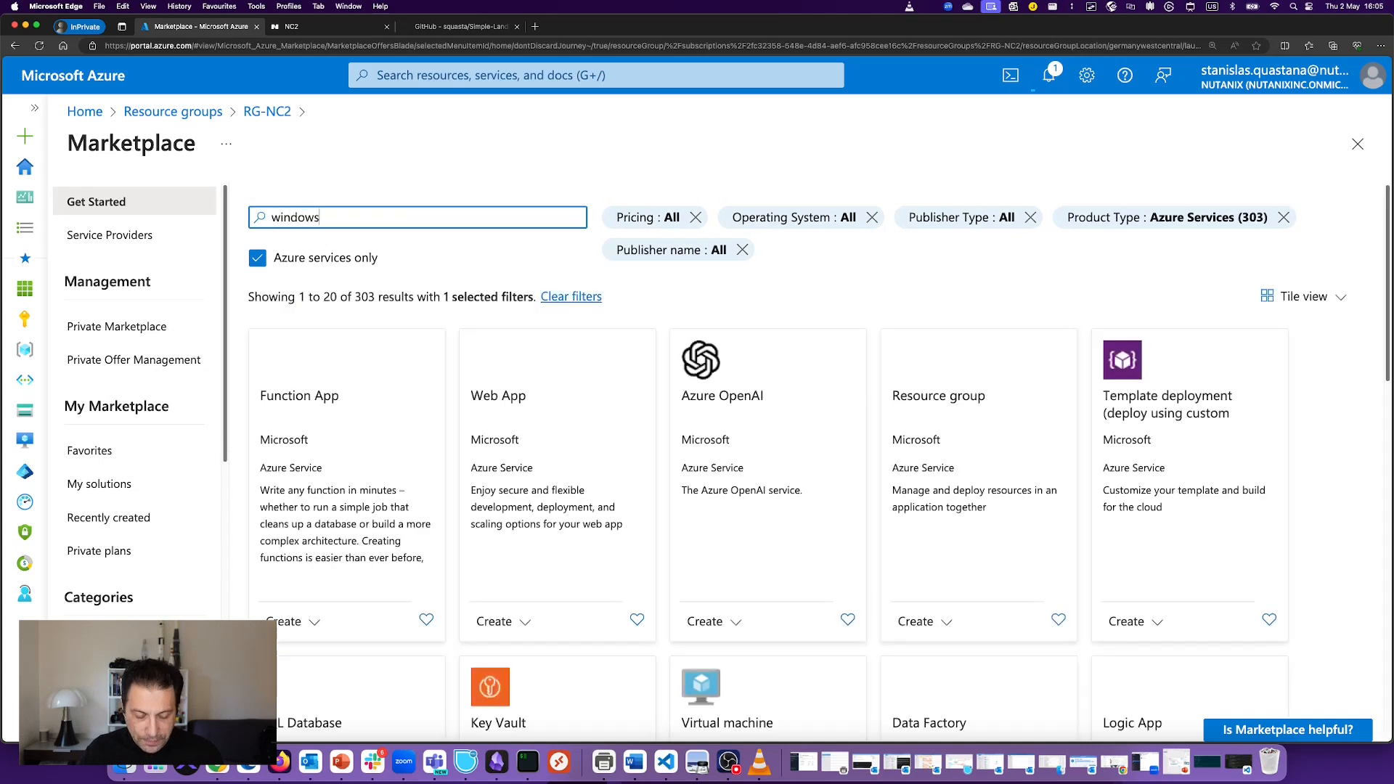
type(" server")
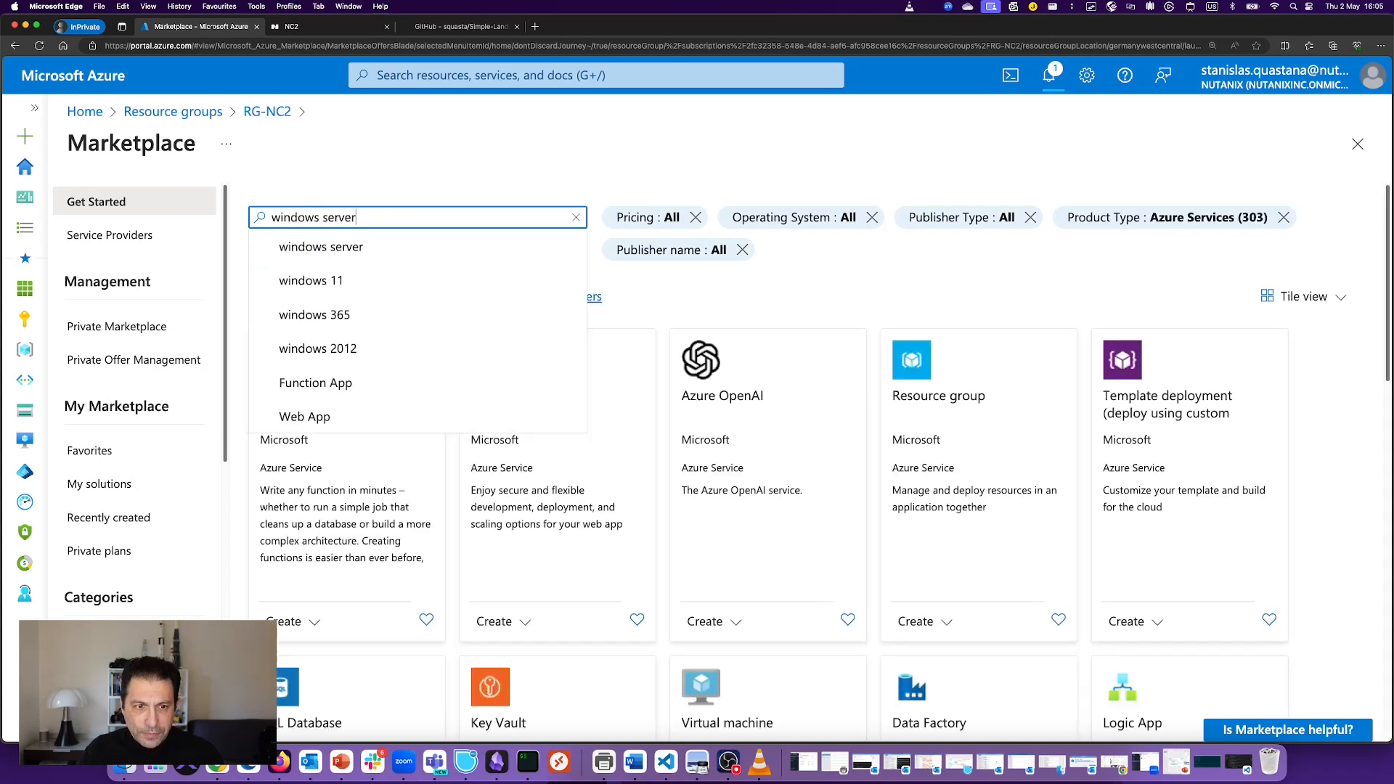
key("Down")
key("Down")
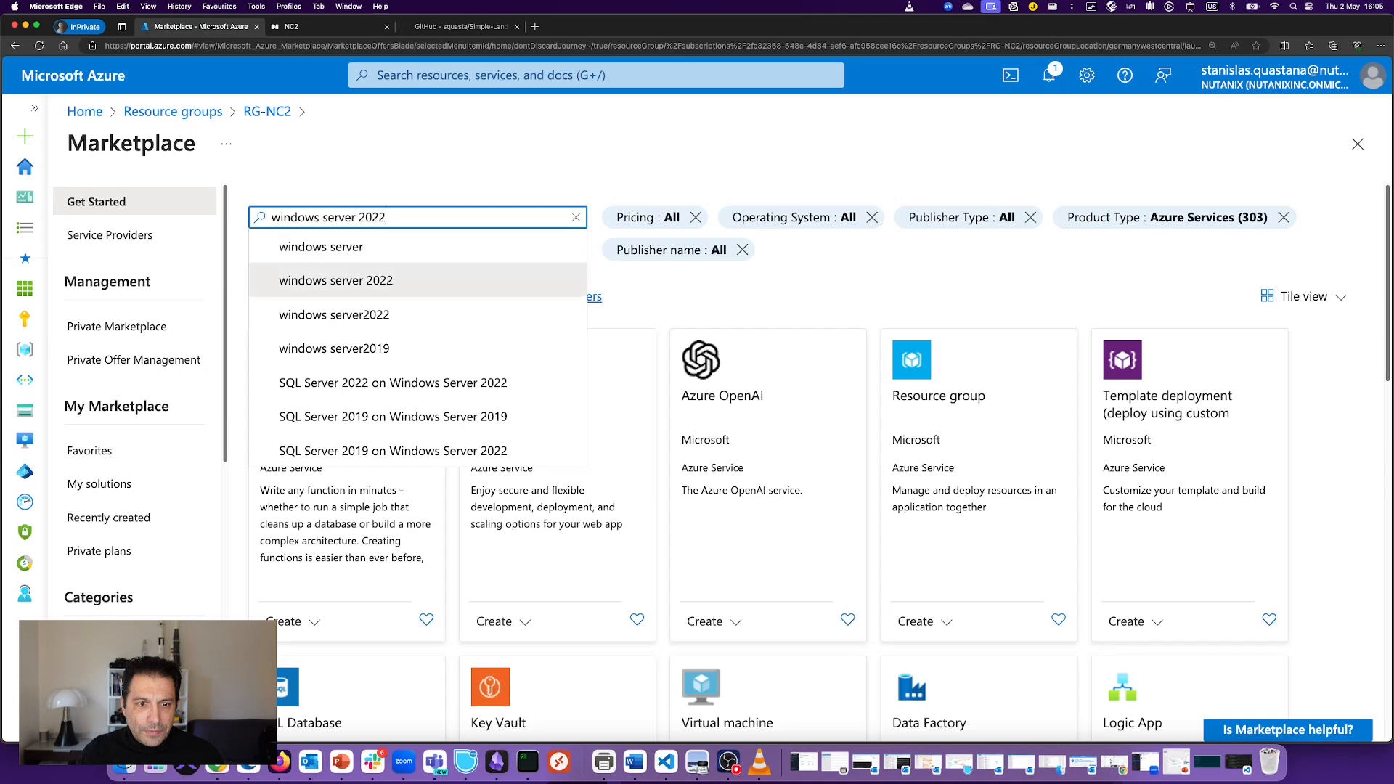
left_click(361, 280)
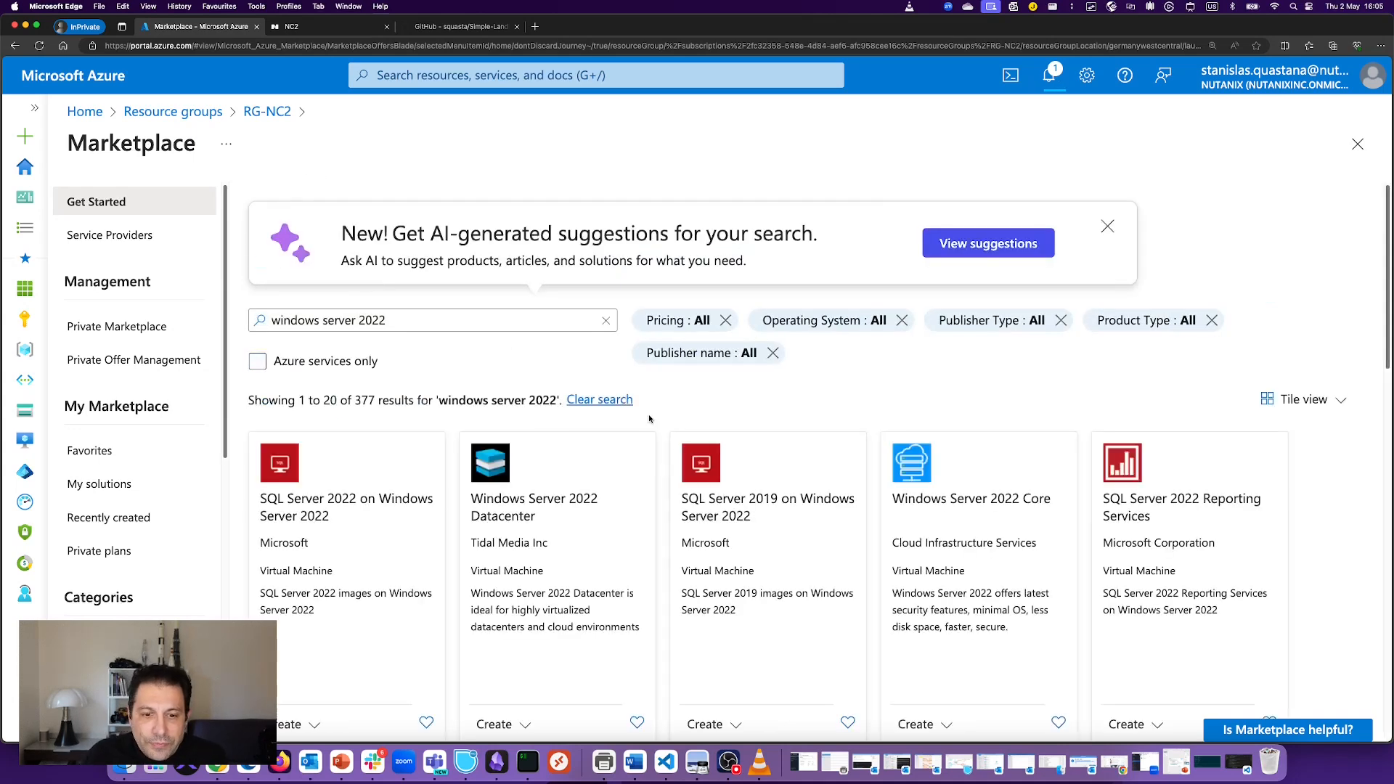
scroll(637, 409, "down", 3)
scroll(637, 415, "down", 2)
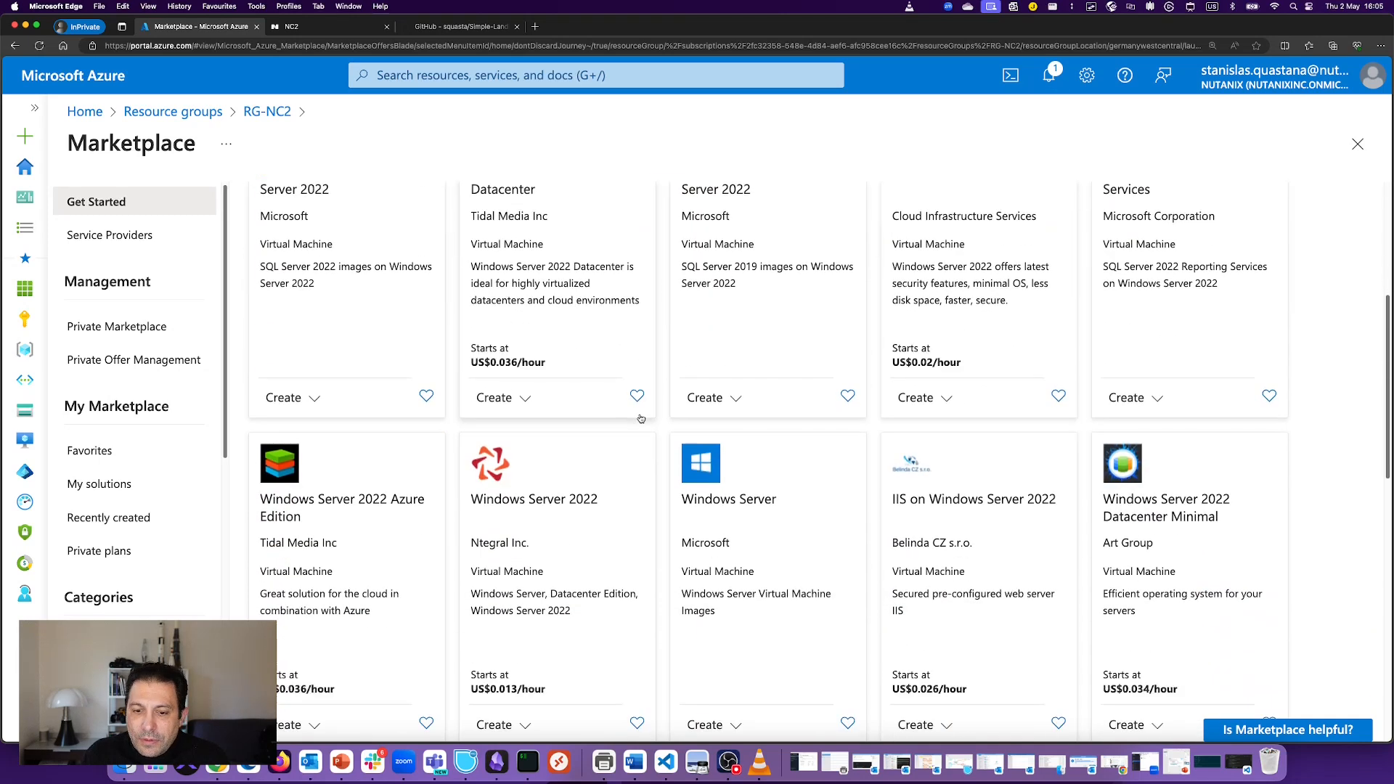
scroll(654, 383, "up", 2)
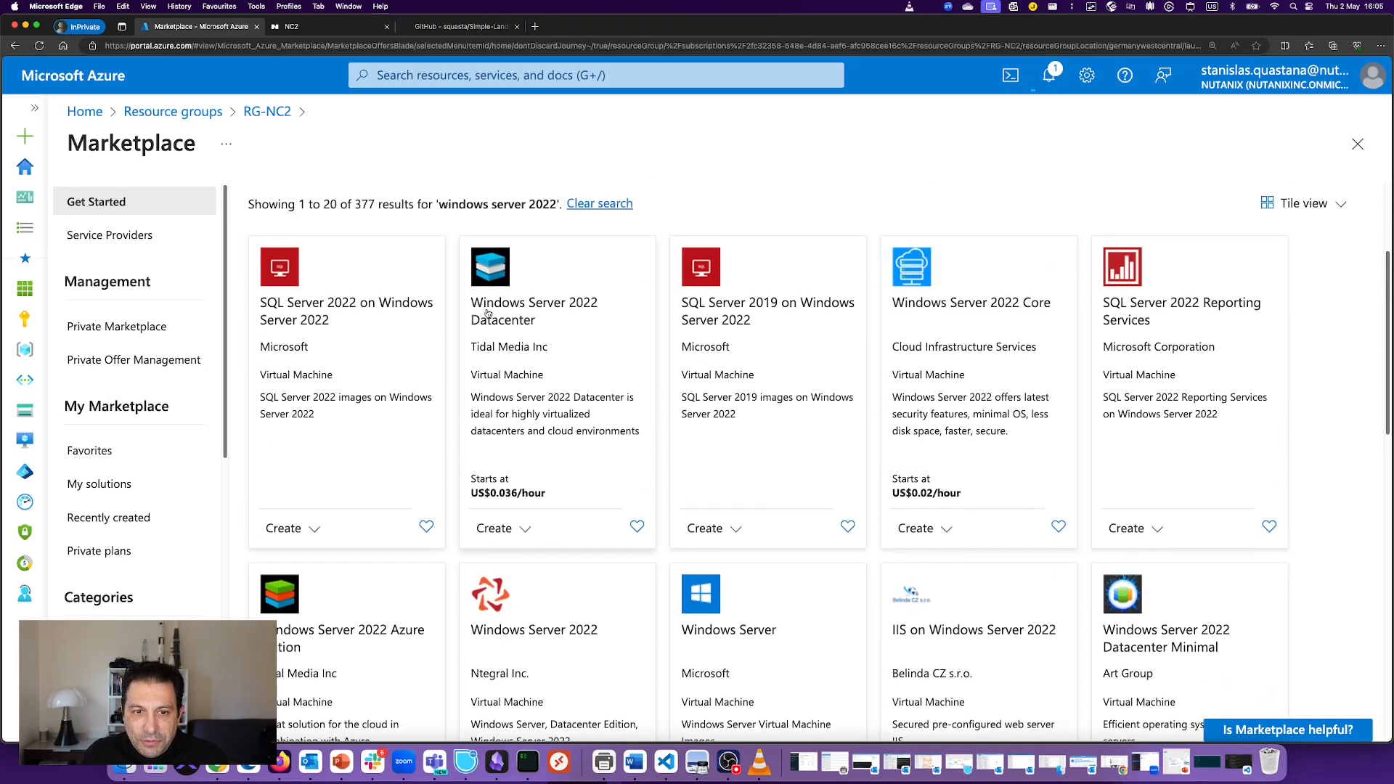
scroll(380, 284, "up", 2)
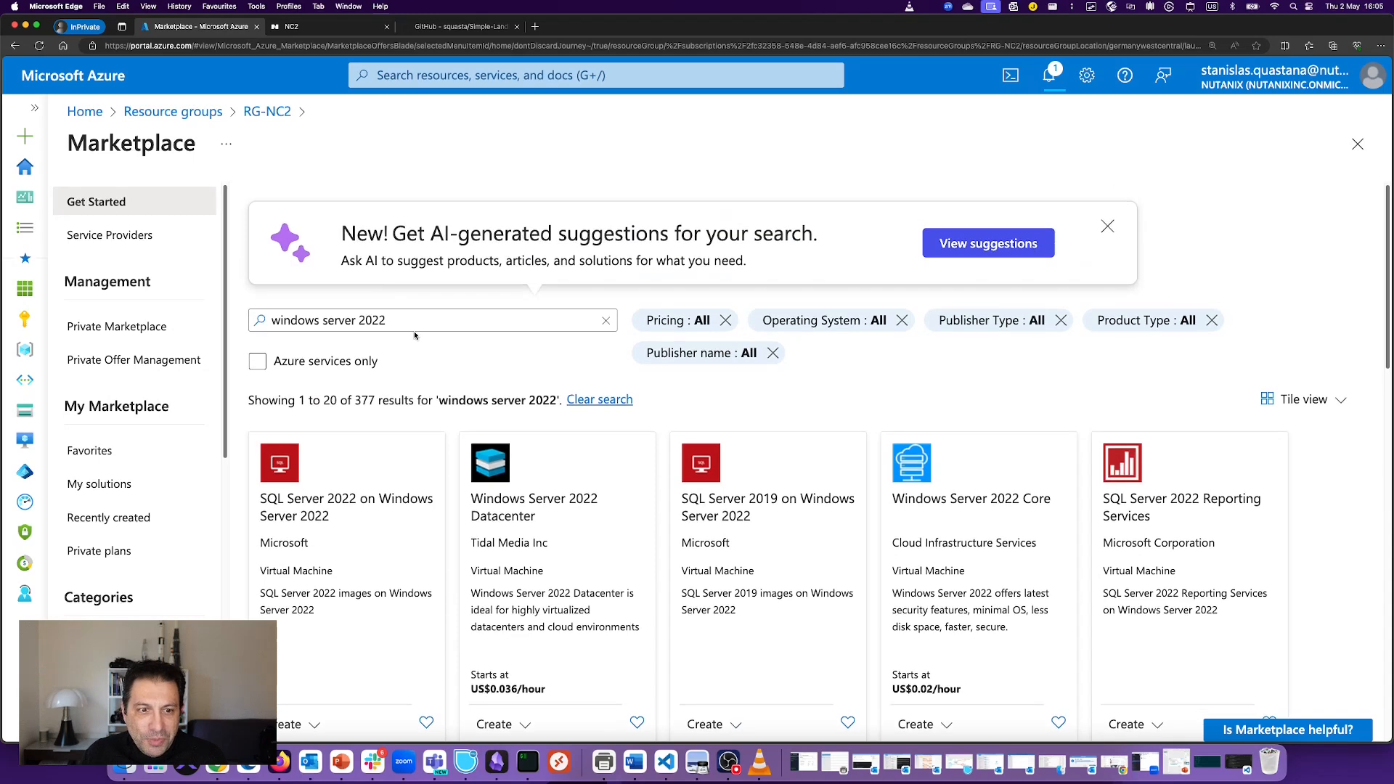
scroll(739, 407, "down", 3)
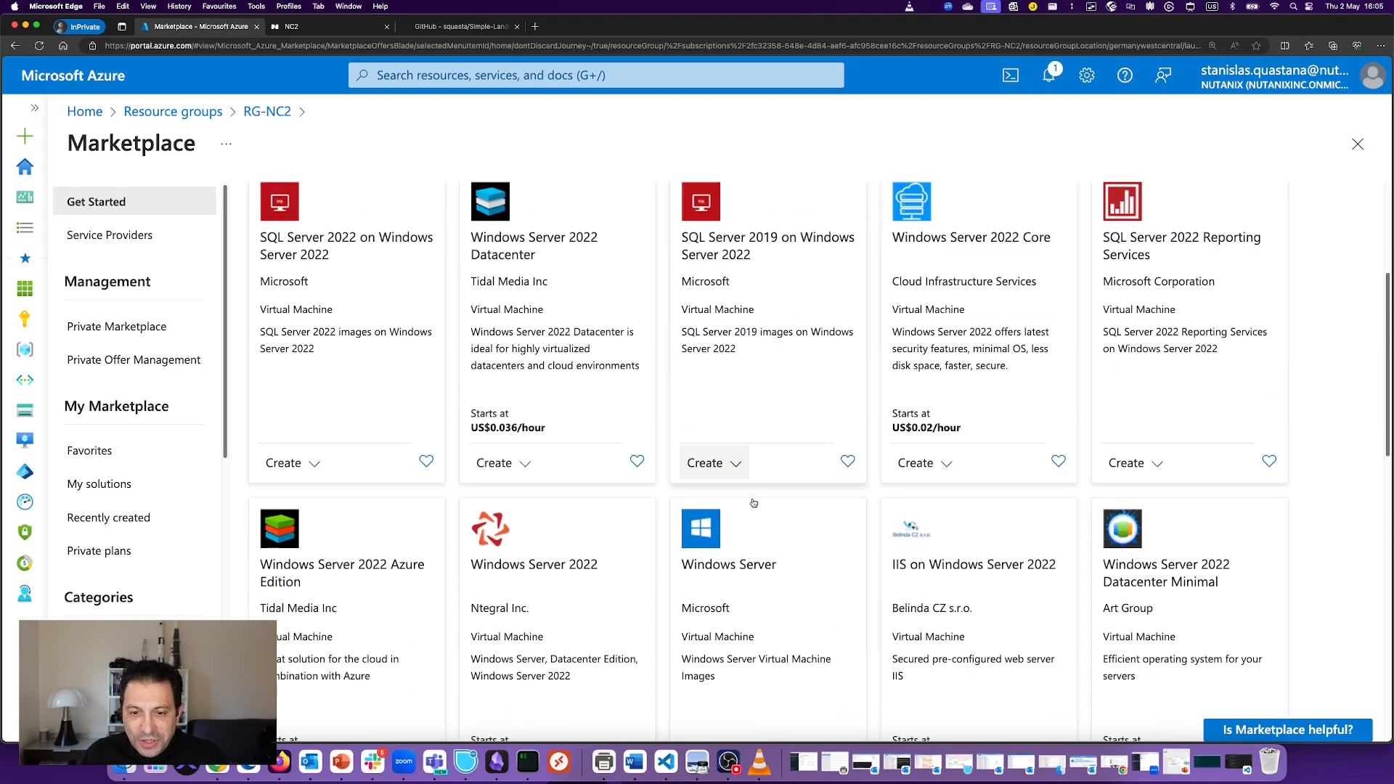
scroll(762, 584, "down", 3)
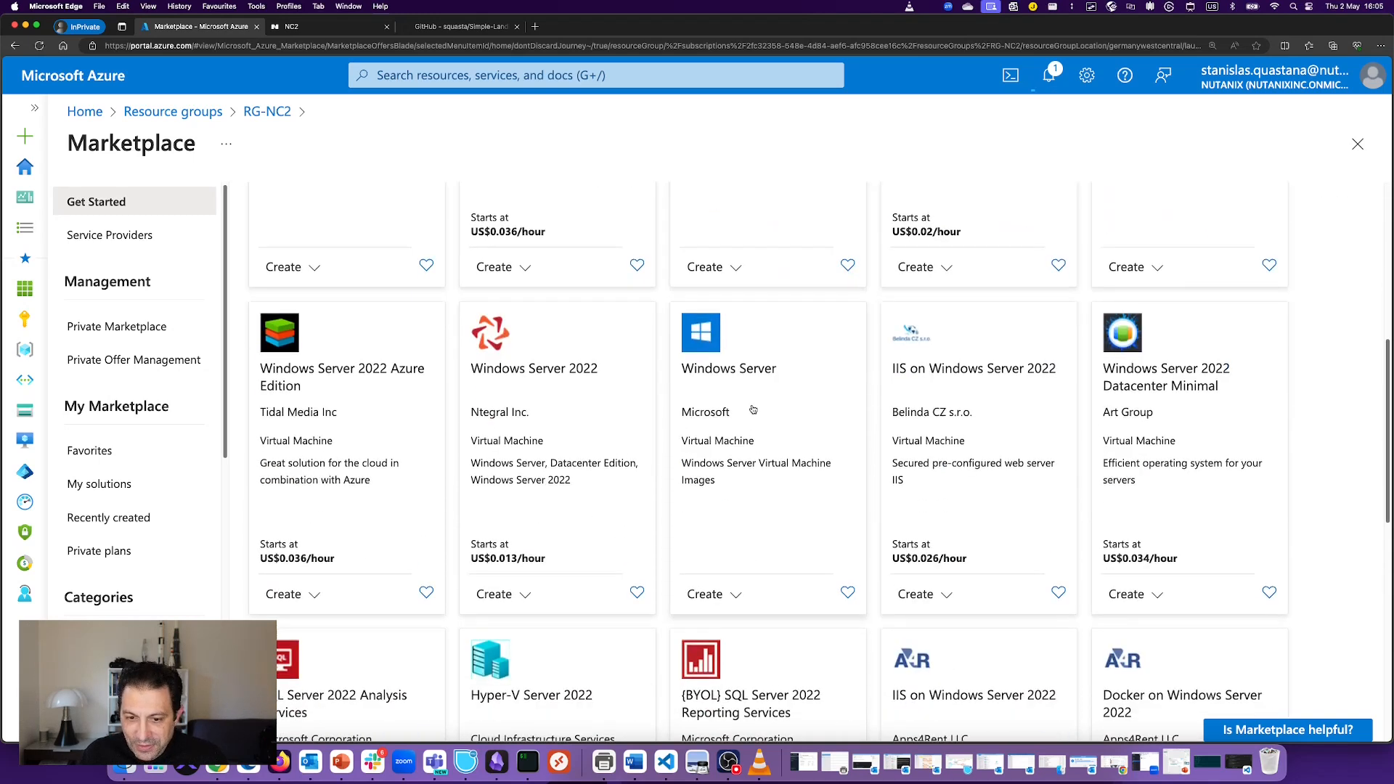
Step: Create a VM from the [smalldisk] Windows Server 2022 Datacenter: Azure Edition plan of the Windows Server offer
left_click(733, 368)
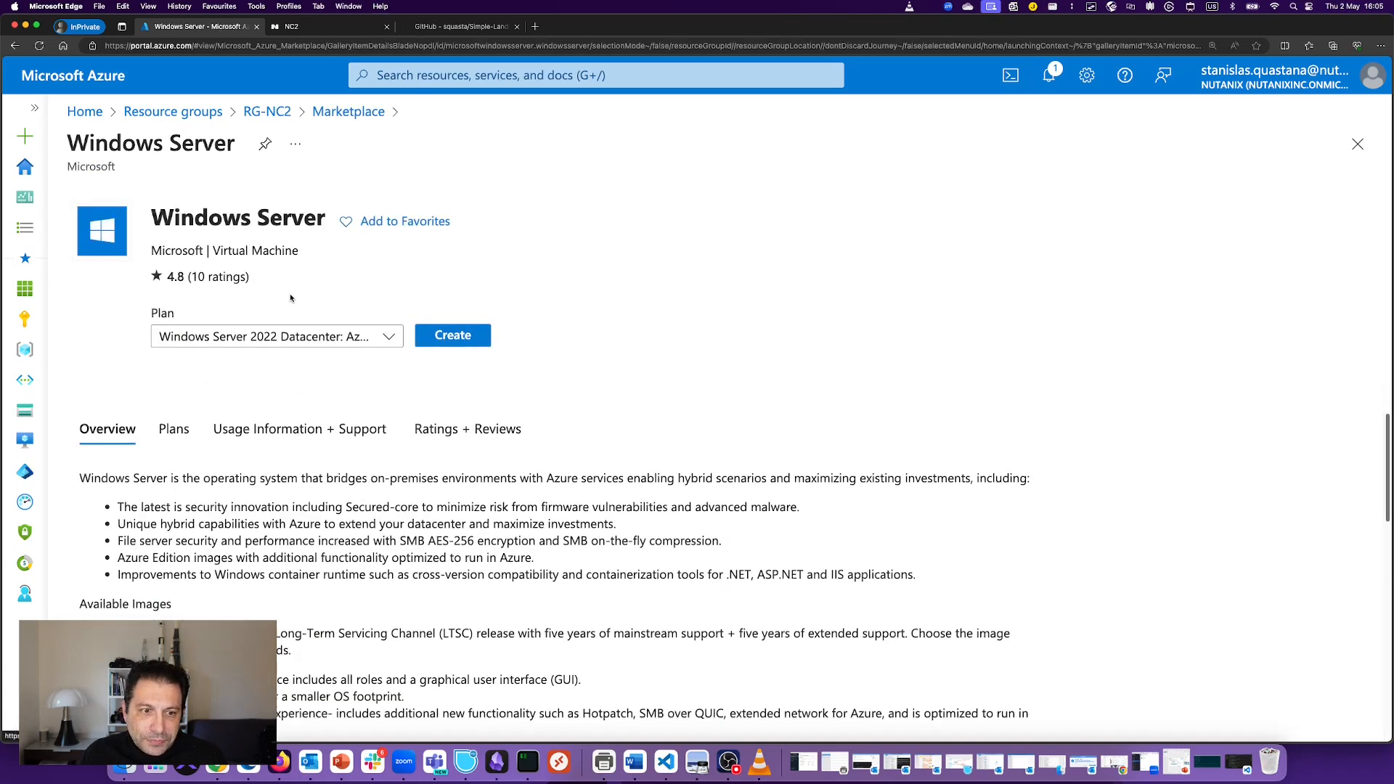
left_click(332, 346)
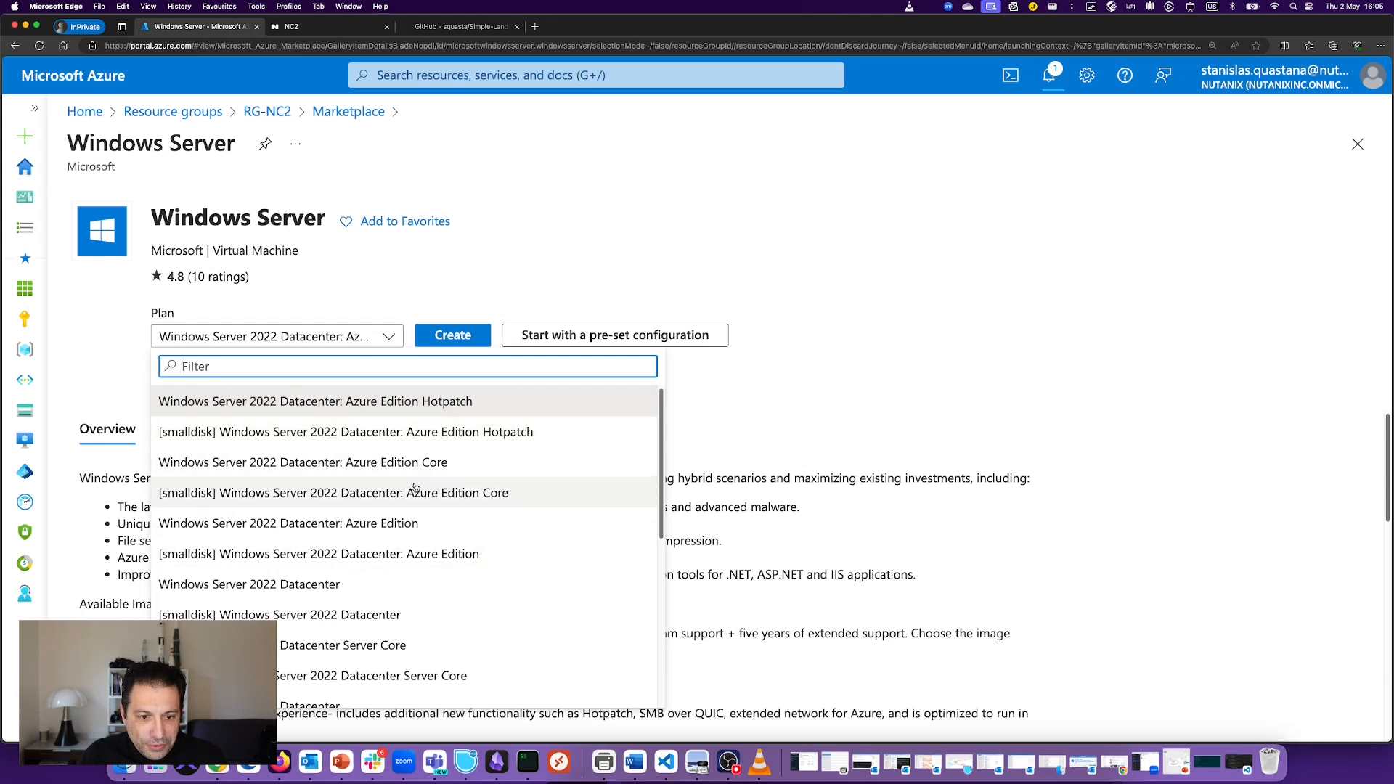
left_click(363, 555)
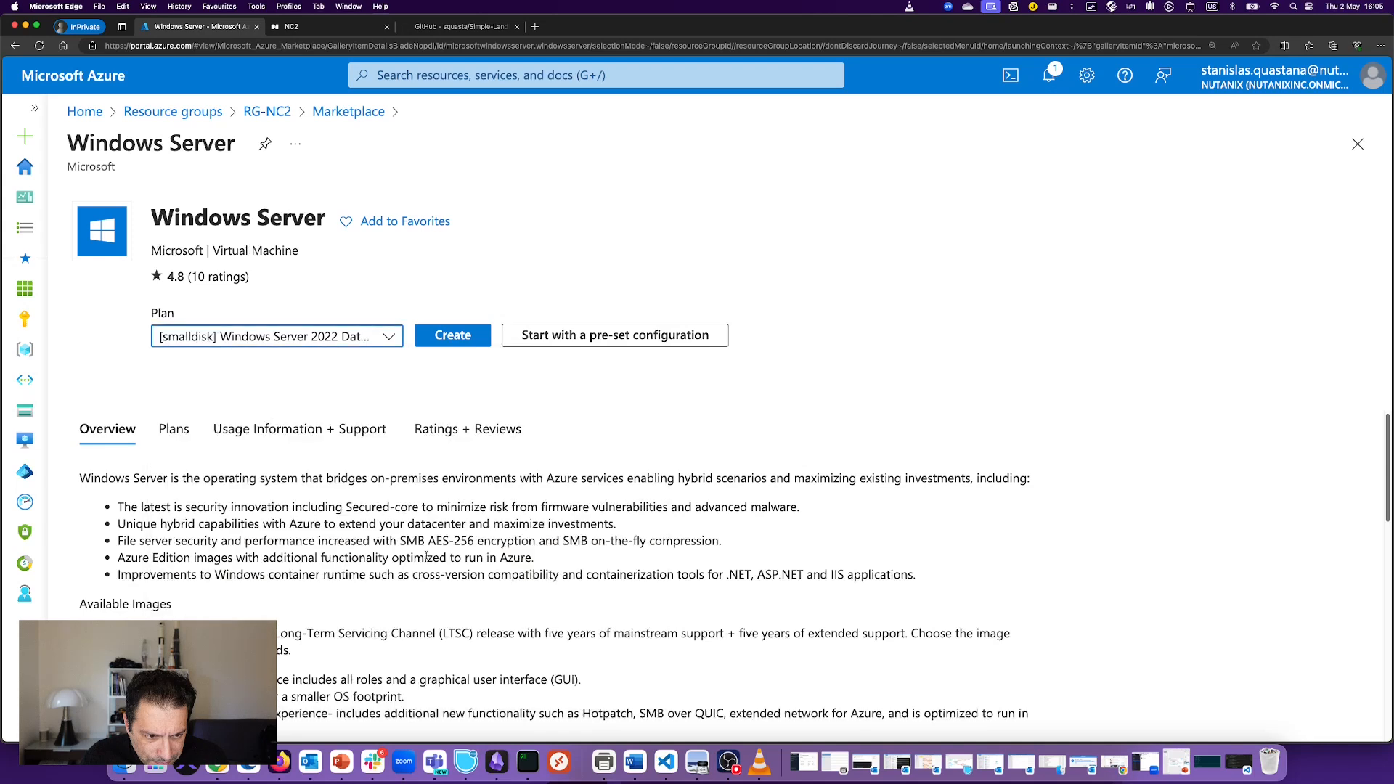
scroll(369, 422, "down", 3)
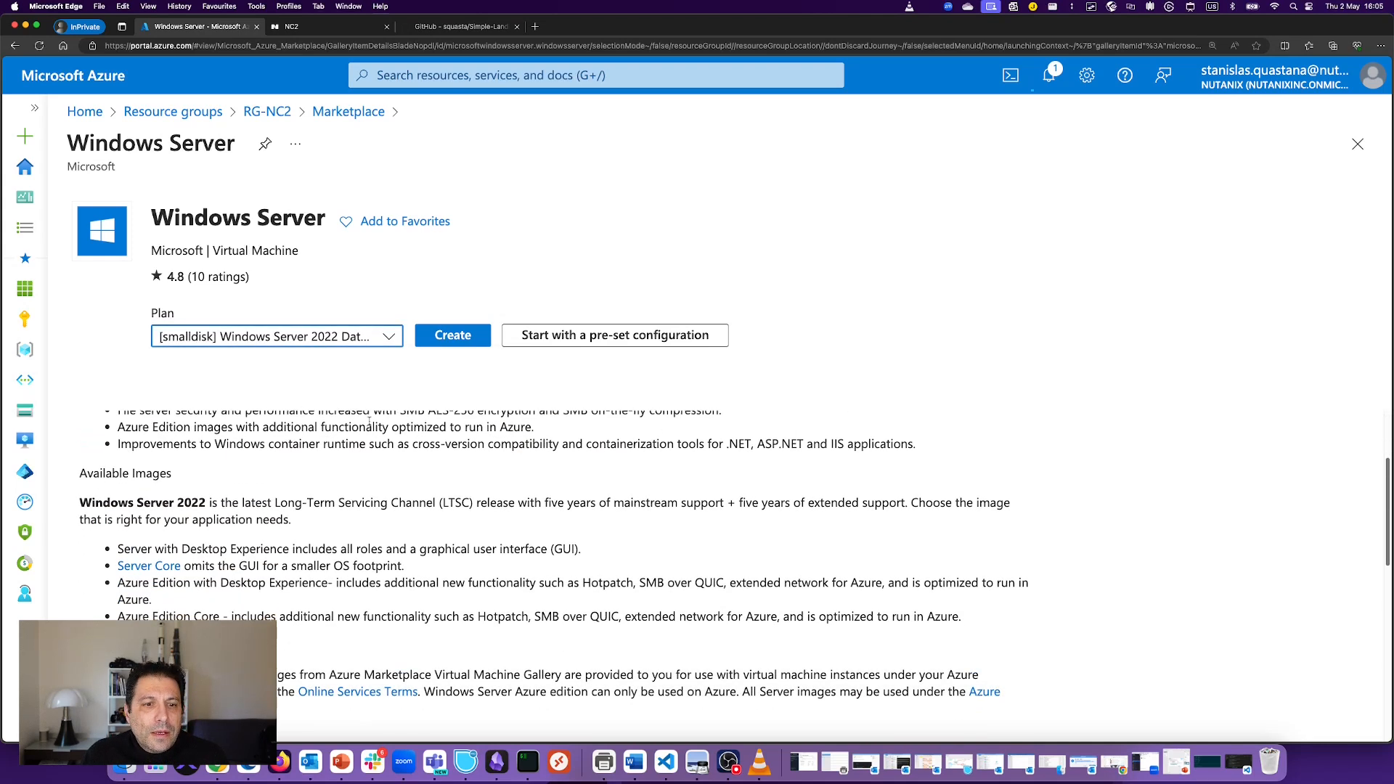
left_click(449, 339)
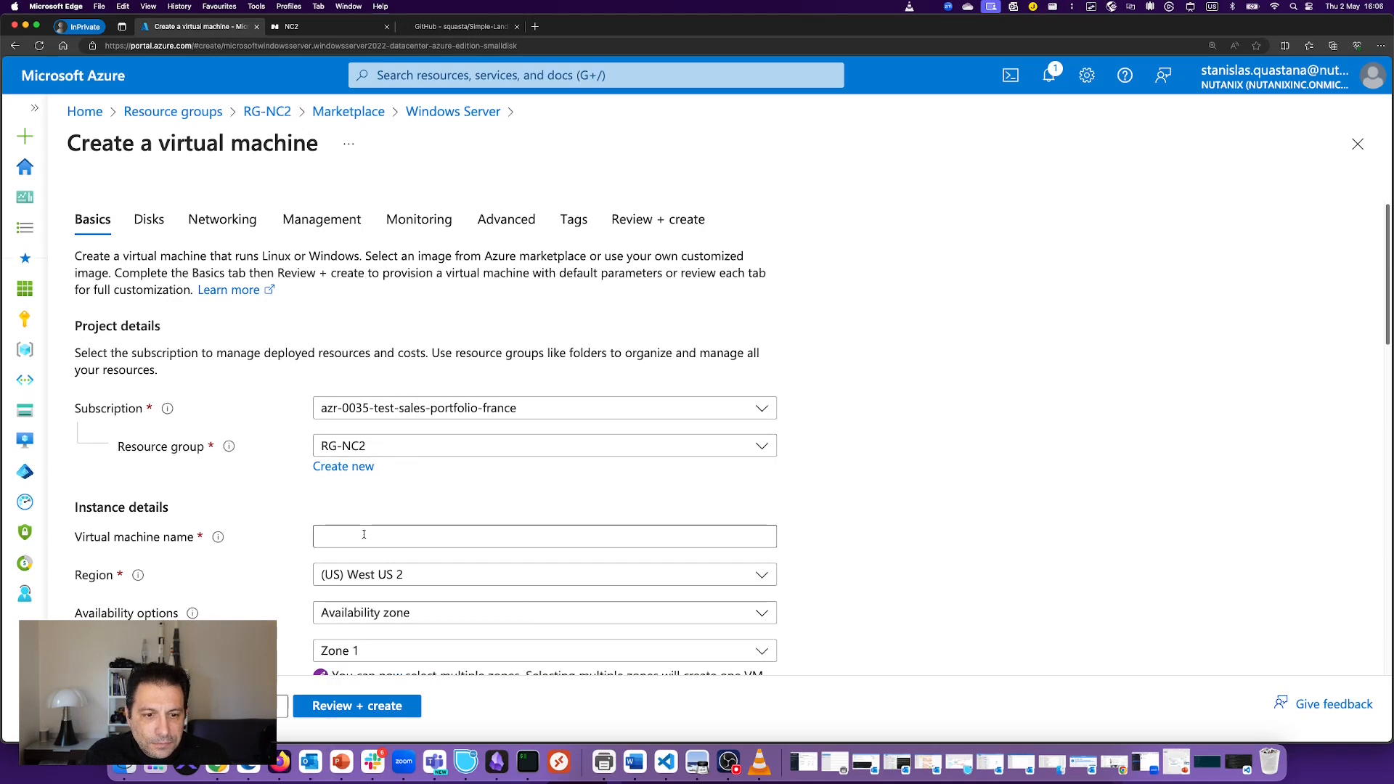
Step: Name the VM 'jumbox' and place it in the Germany West Central region
left_click(414, 535)
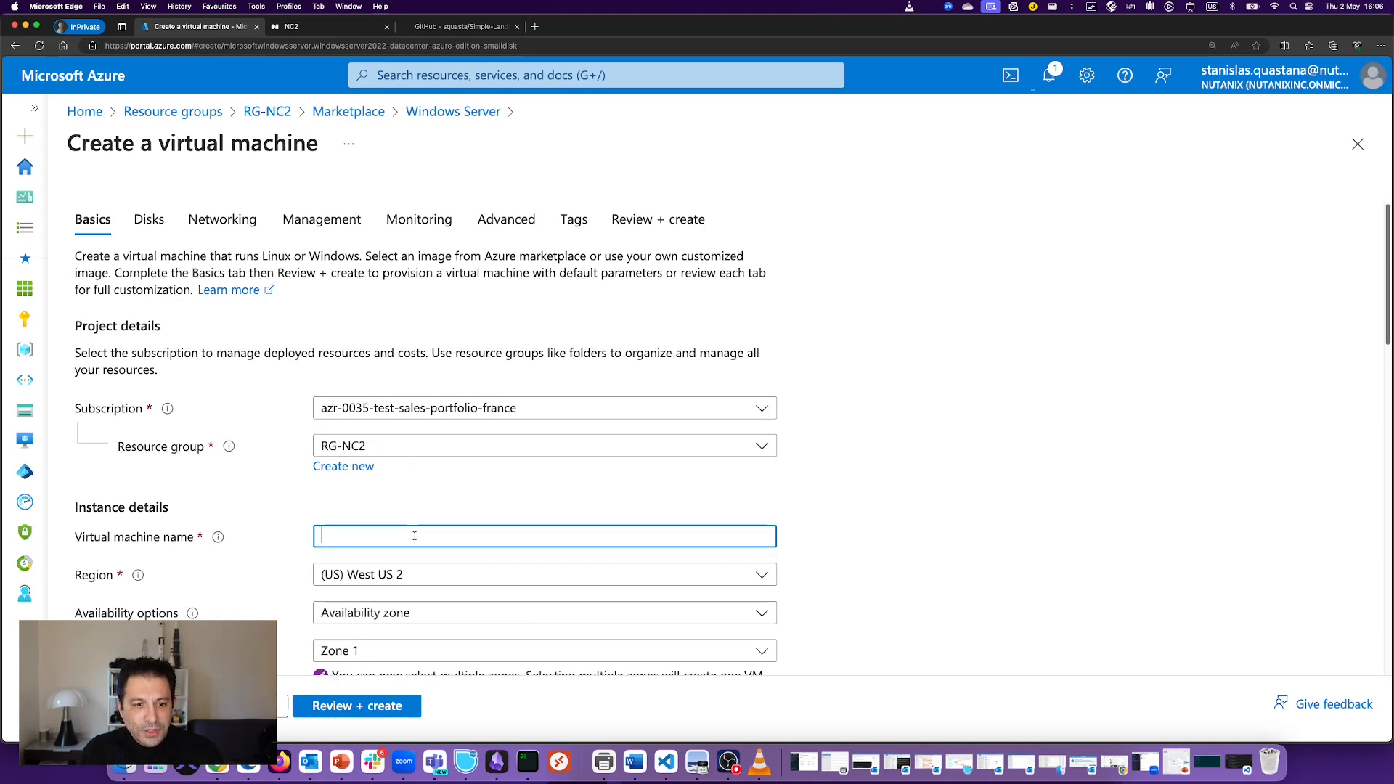
type("jumb")
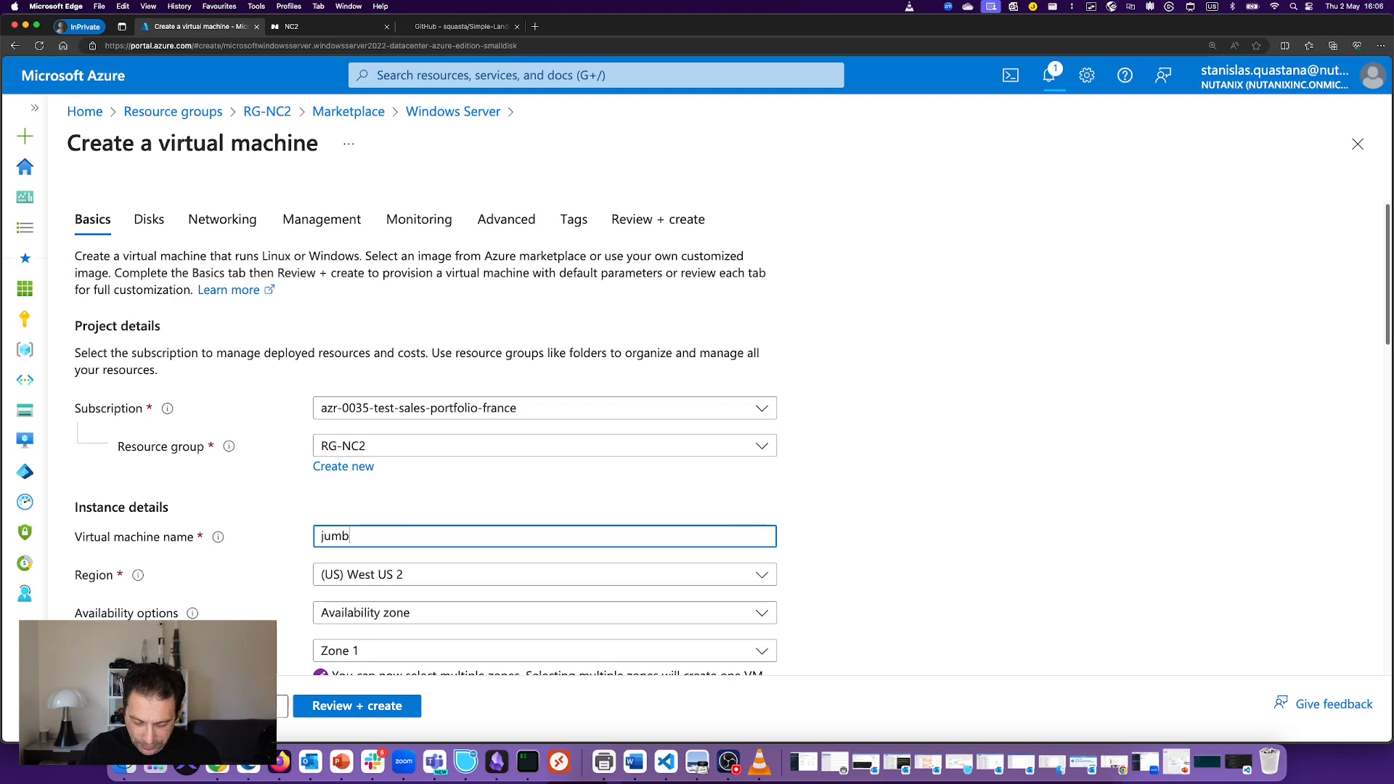
type("ox")
scroll(420, 406, "down", 5)
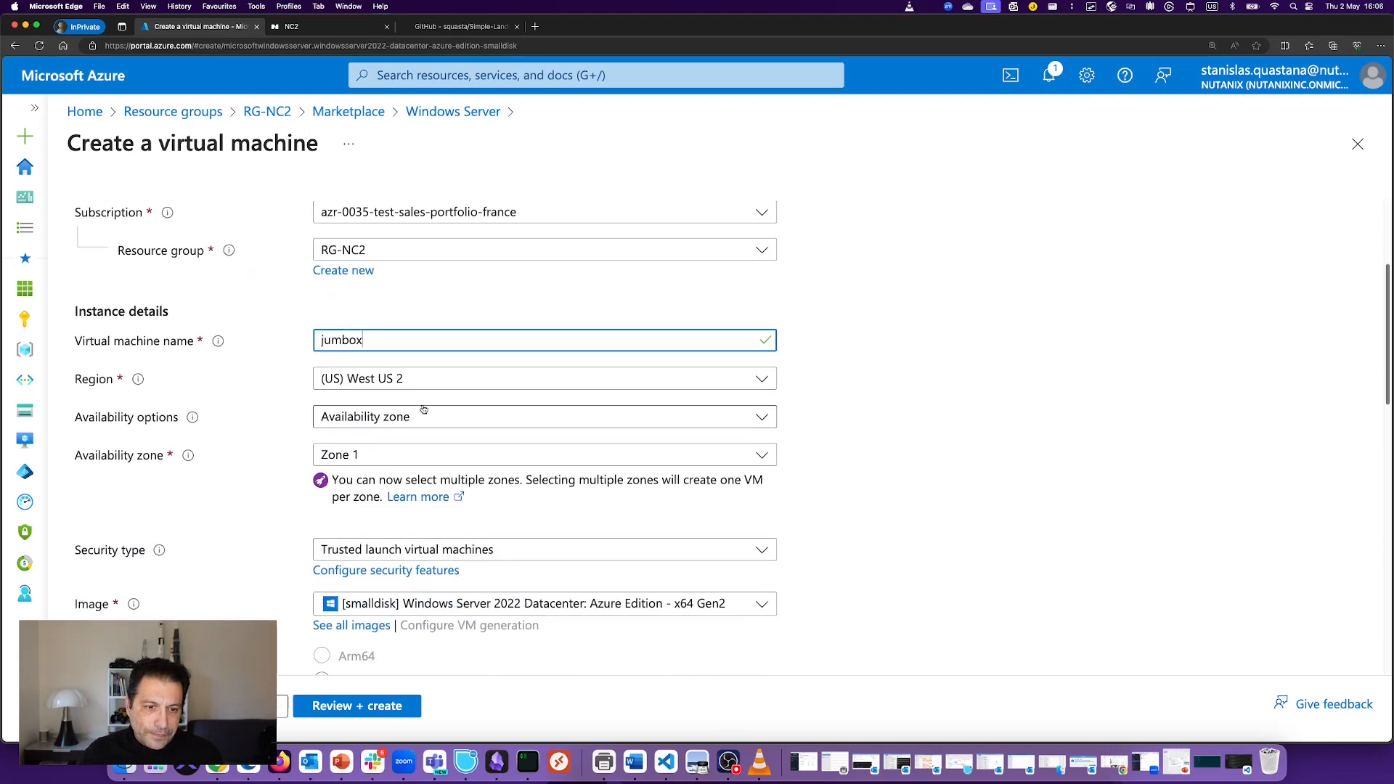
left_click(419, 378)
scroll(430, 573, "down", 5)
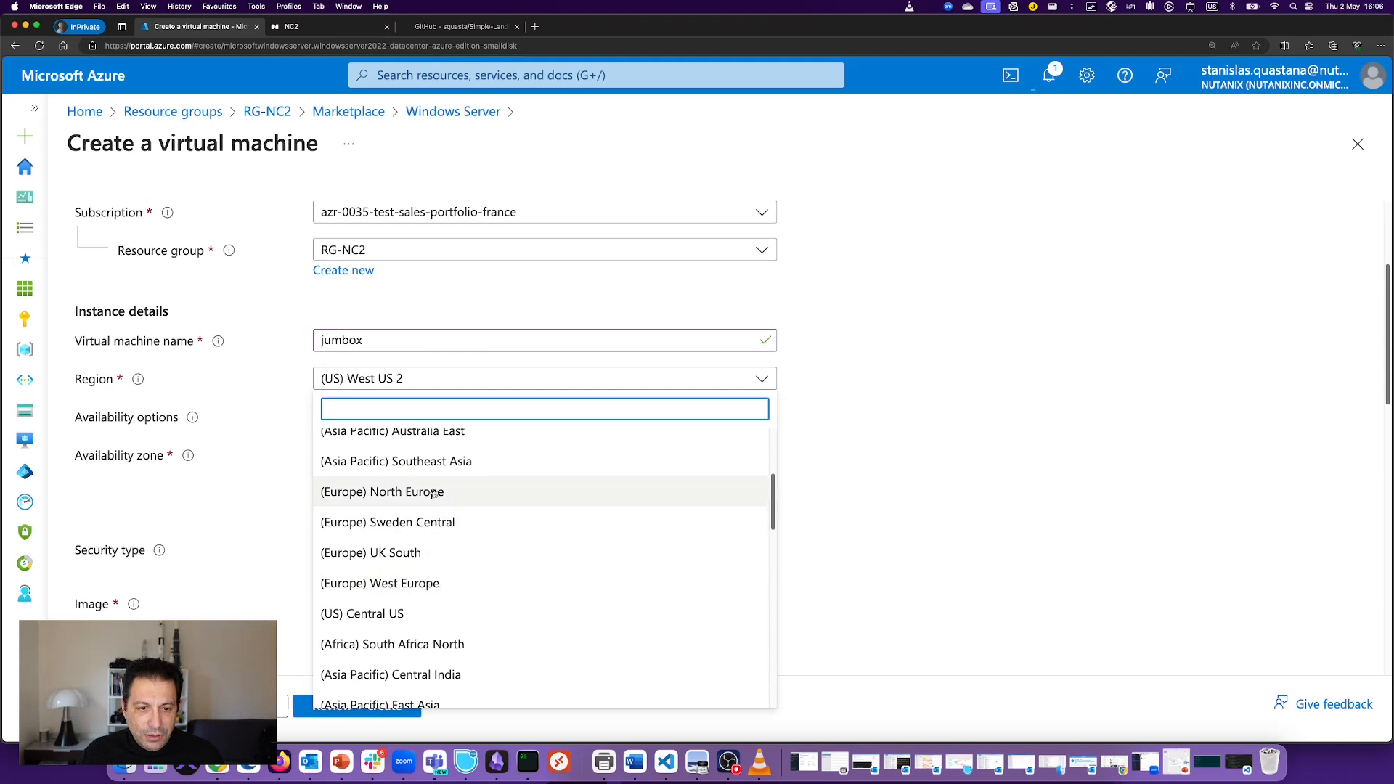
scroll(434, 544, "down", 3)
scroll(432, 551, "down", 3)
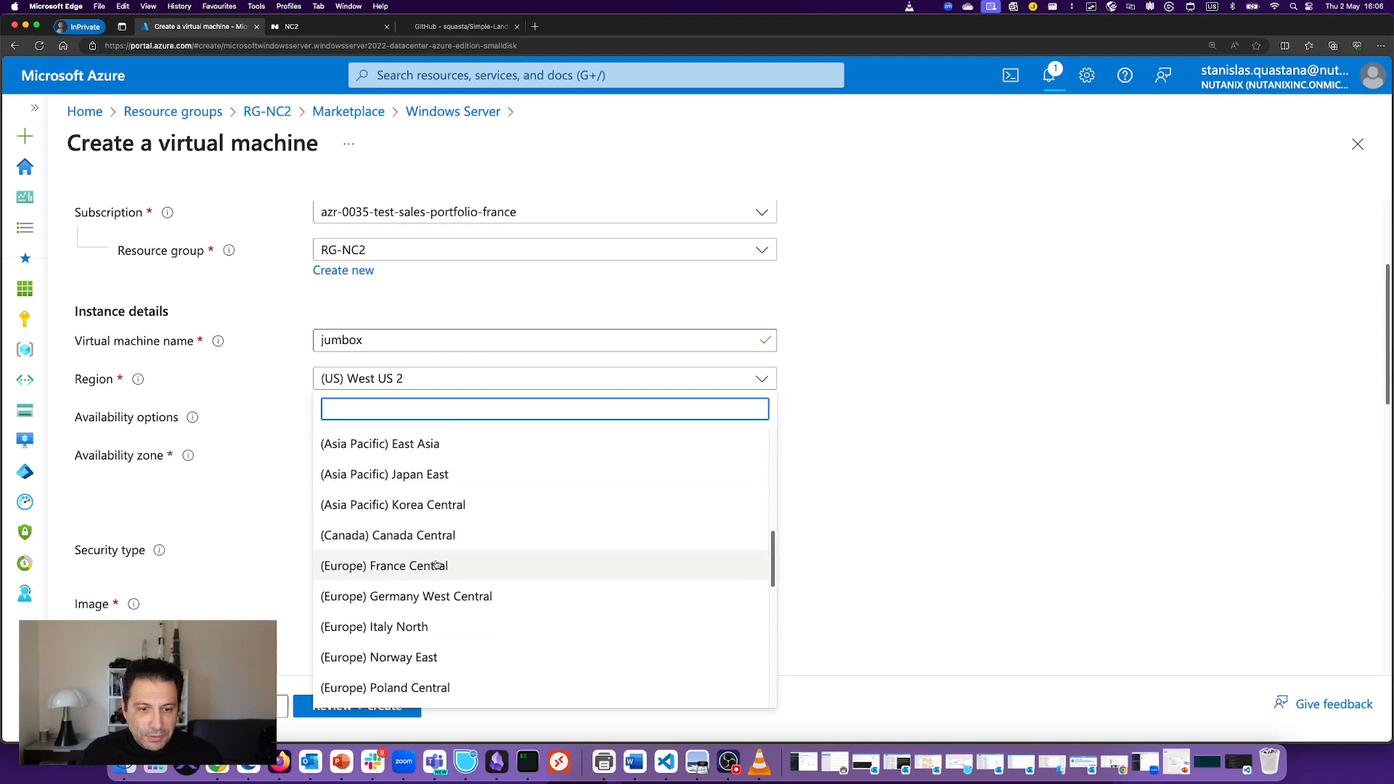
left_click(464, 590)
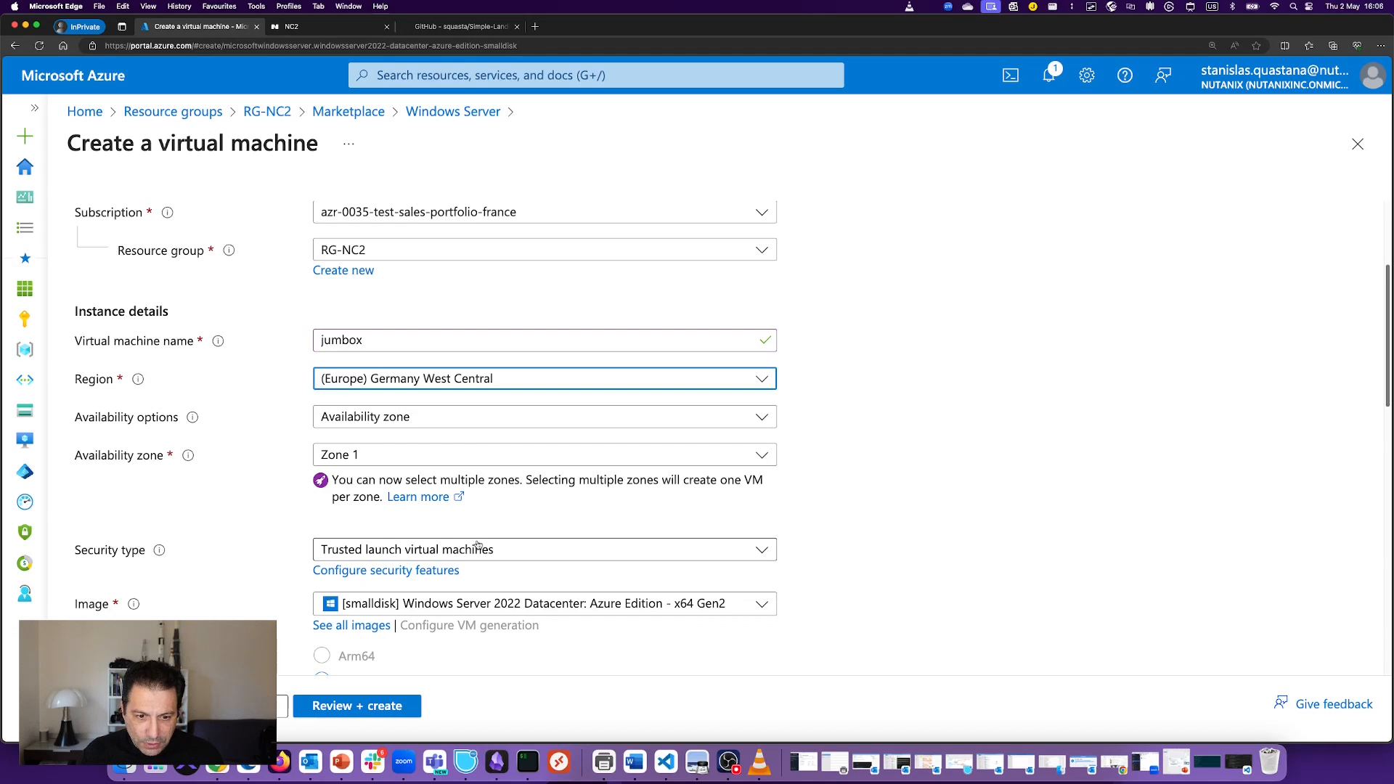
Step: Choose VM size Standard_E2s_v3, then open the full VM size catalogue
scroll(412, 494, "down", 3)
scroll(411, 495, "down", 3)
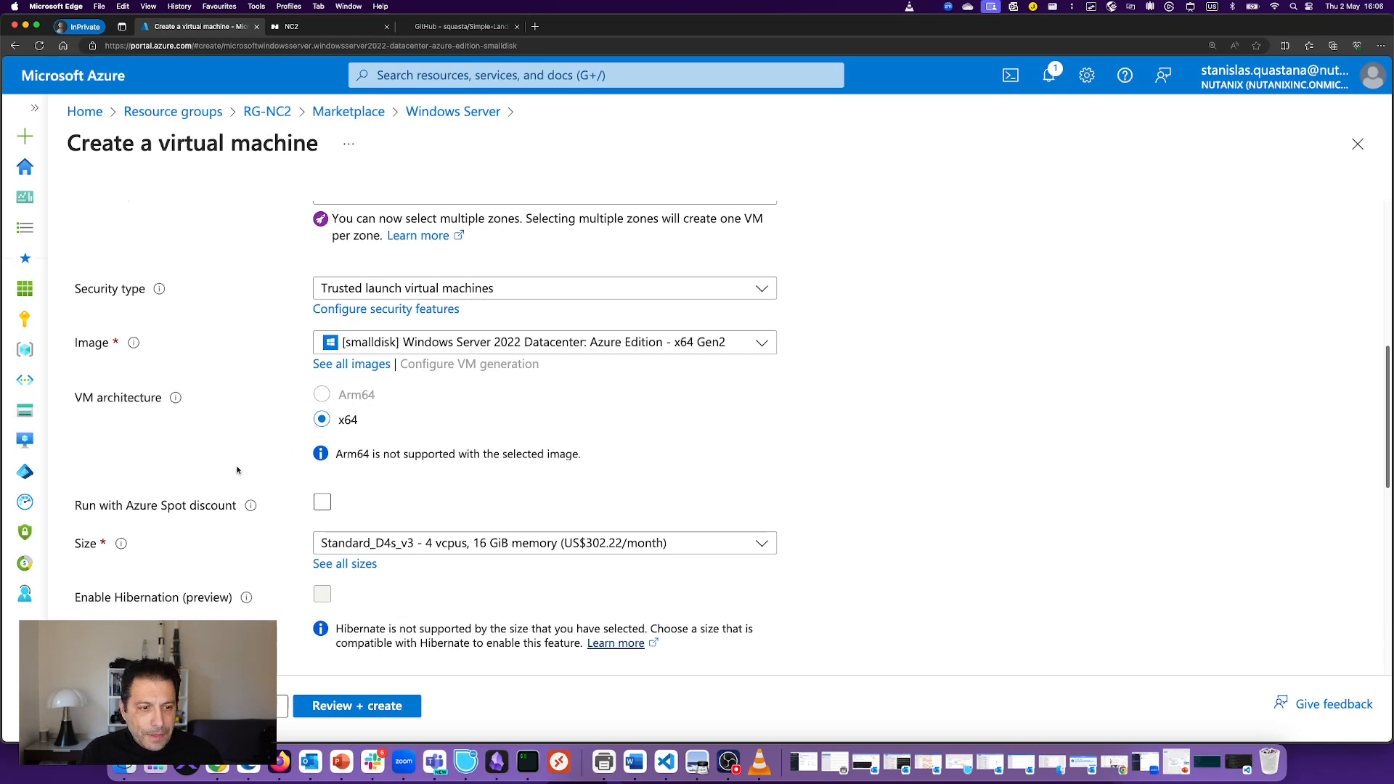
scroll(237, 469, "down", 3)
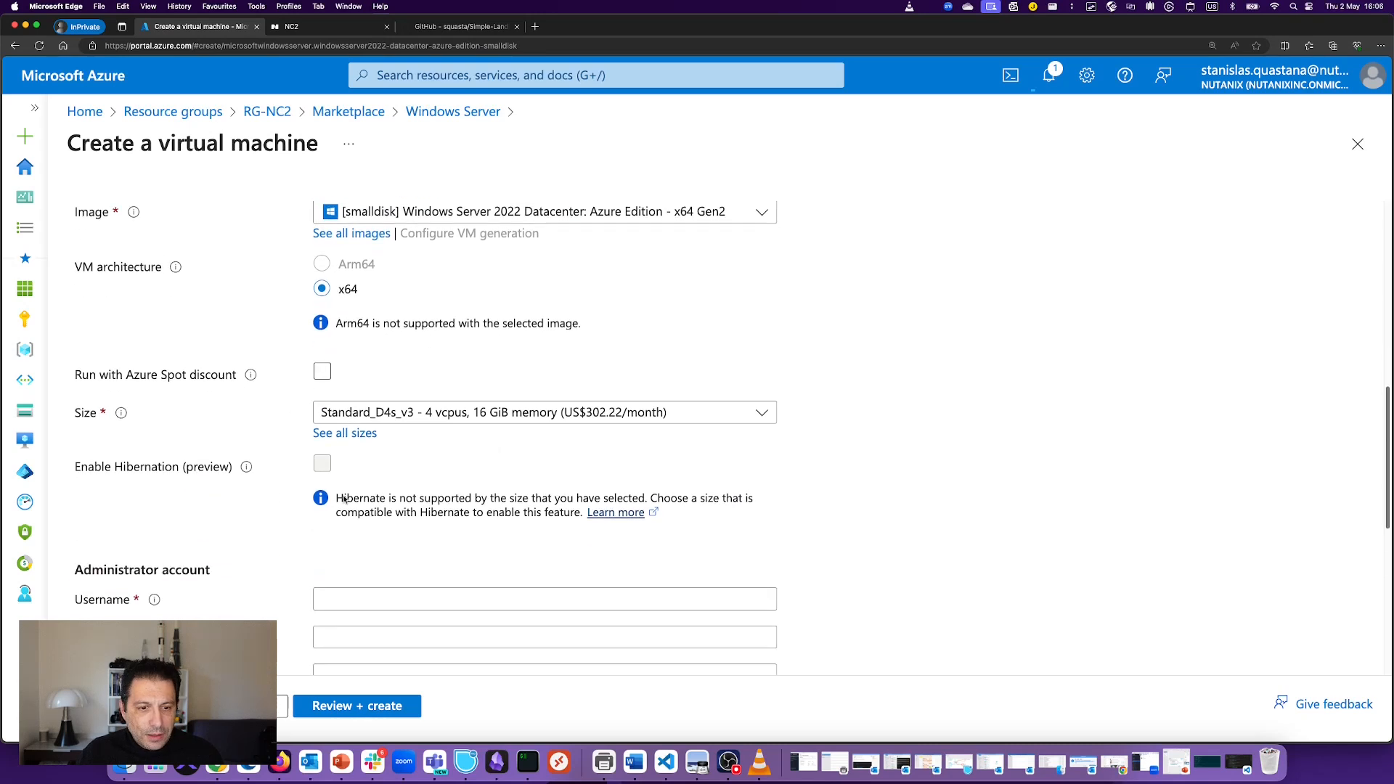
left_click(472, 412)
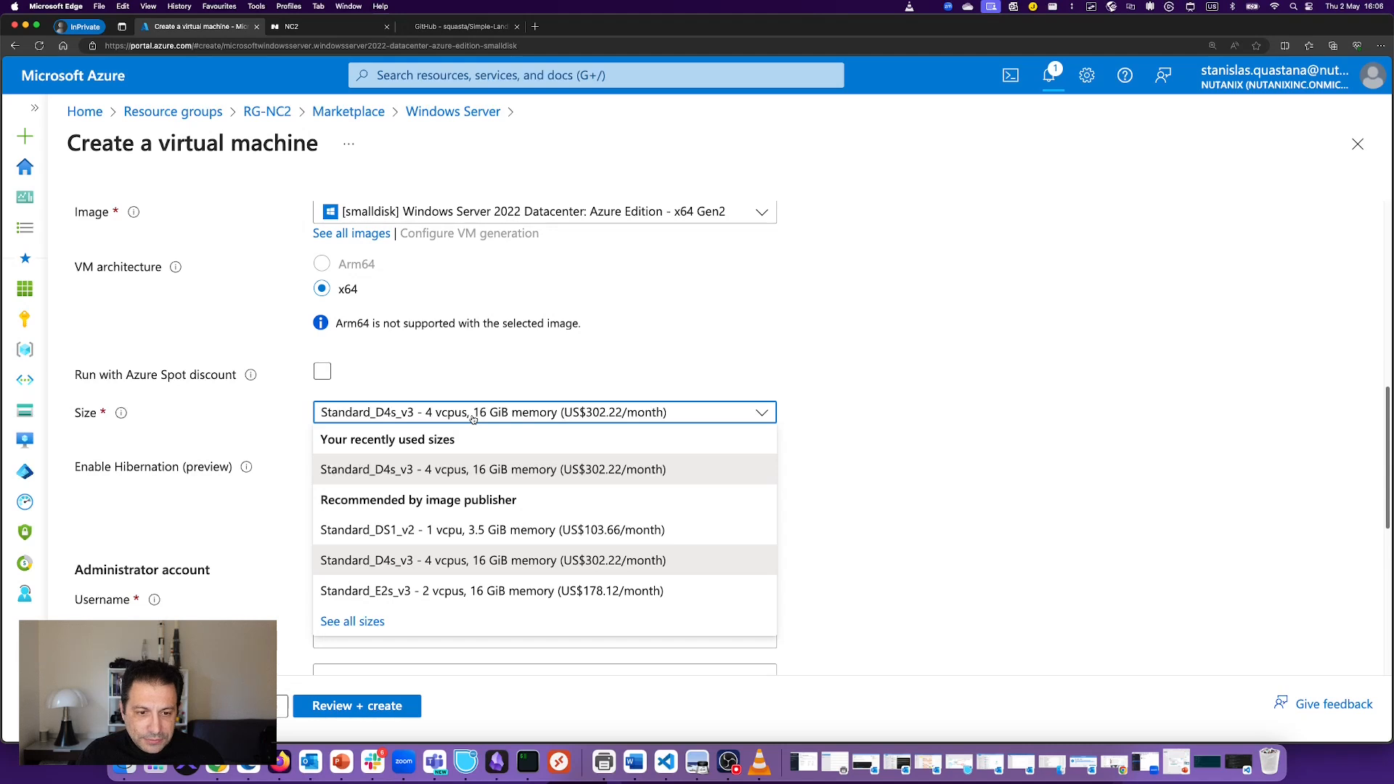
left_click(474, 591)
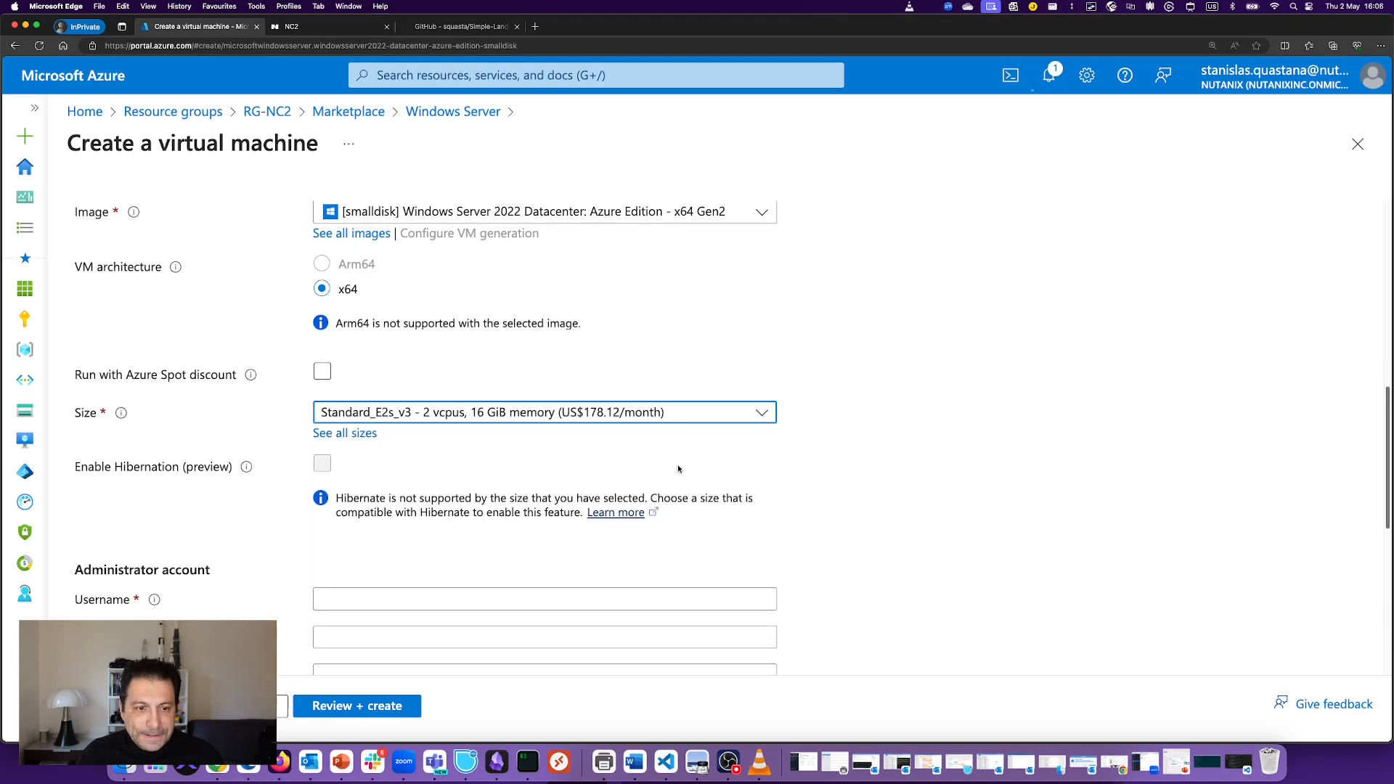
left_click(483, 413)
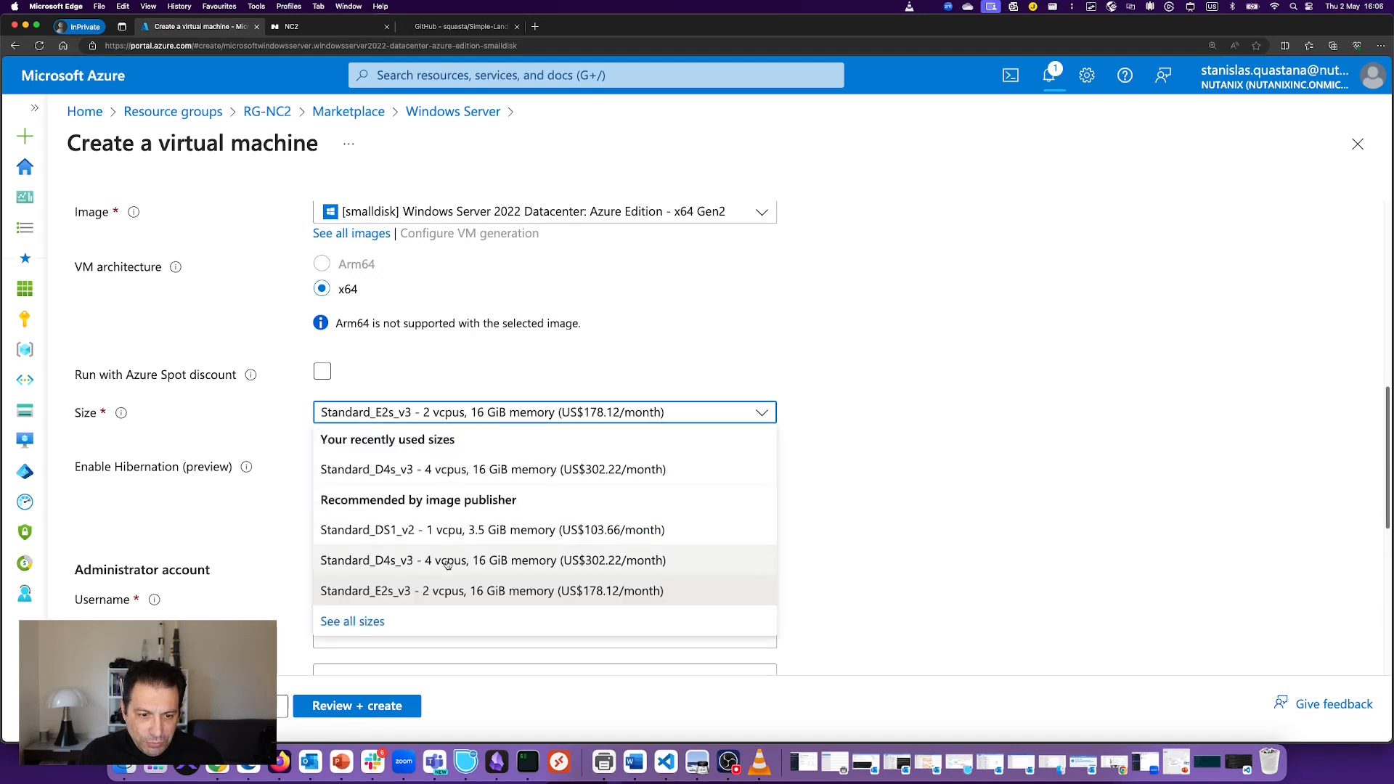
left_click(375, 622)
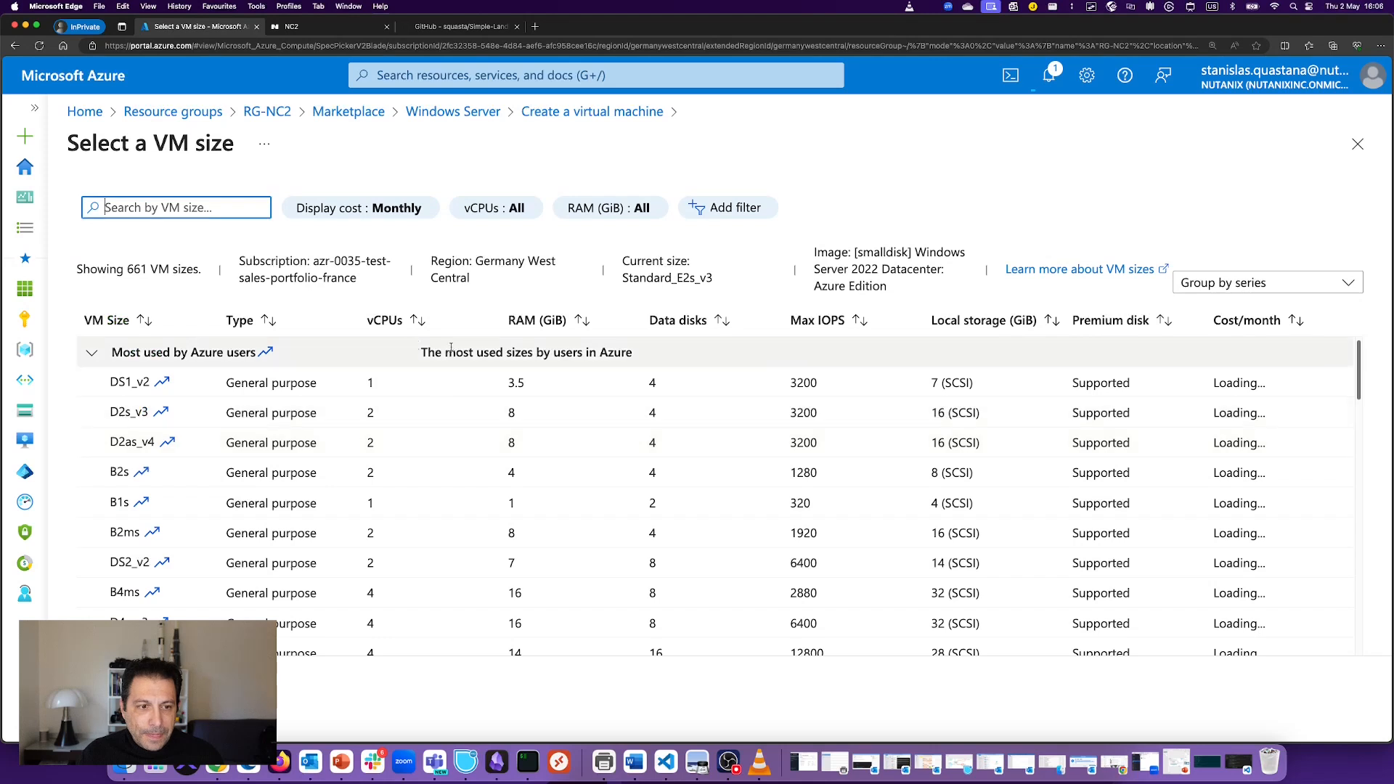
Step: Select size Standard_B2ms and enter the administrator username, password and password confirmation
left_click(325, 540)
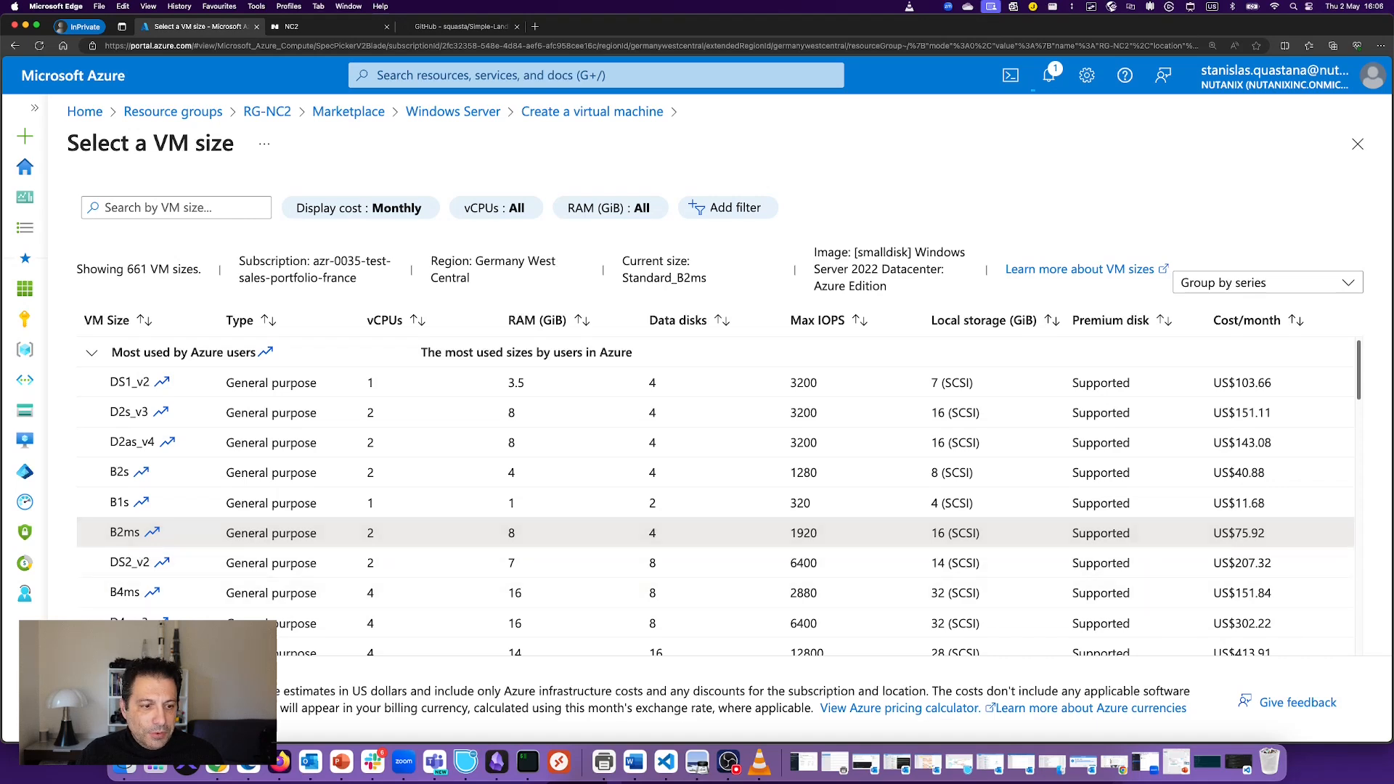
left_click(115, 702)
left_click(388, 592)
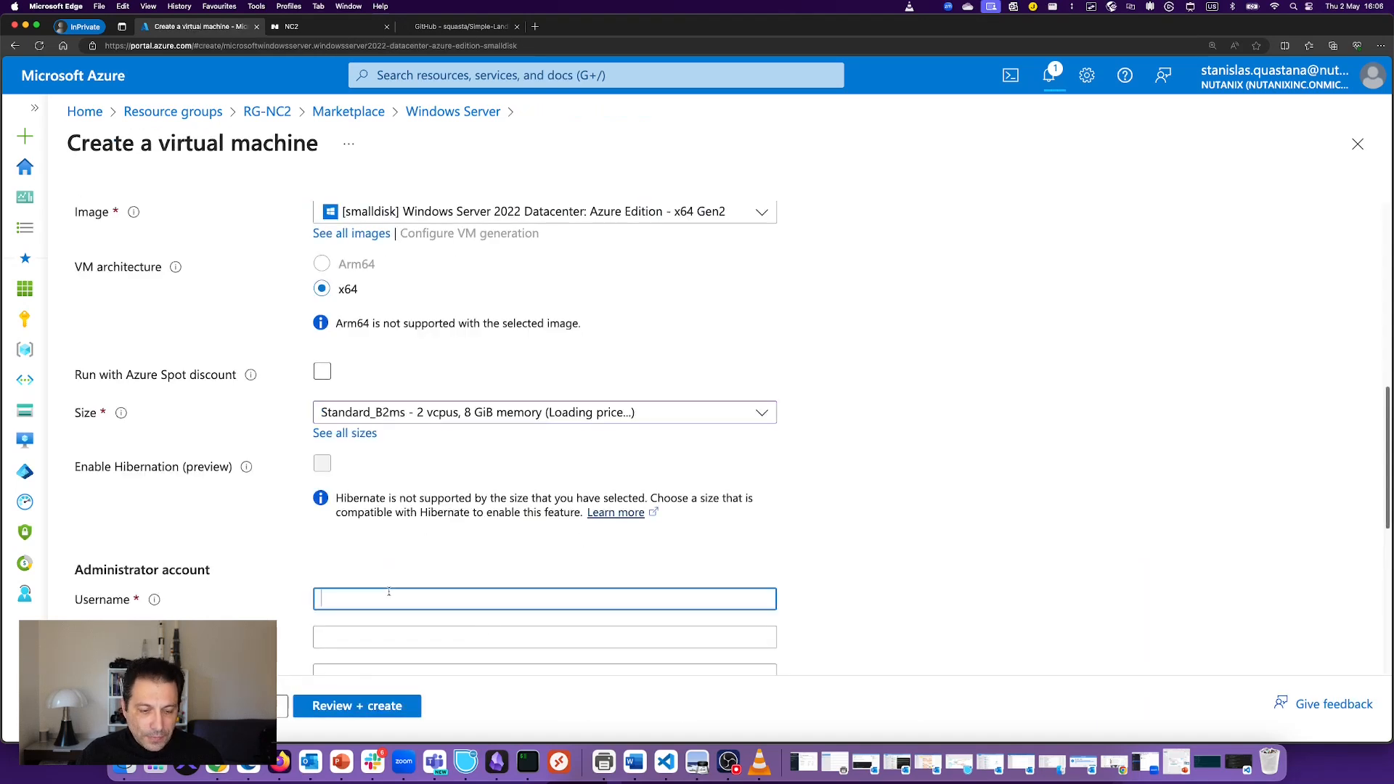
type("stan")
key("Tab")
scroll(526, 451, "down", 3)
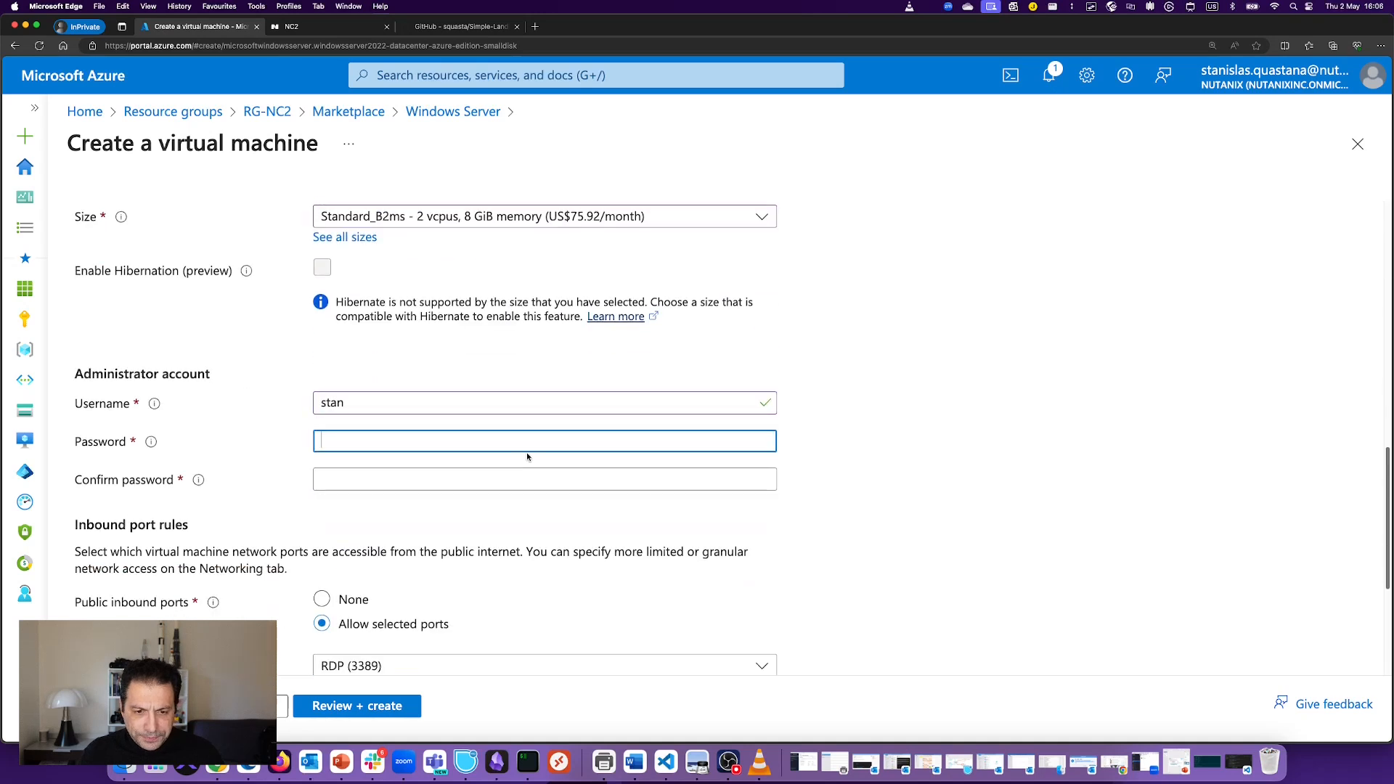
type("••••••••")
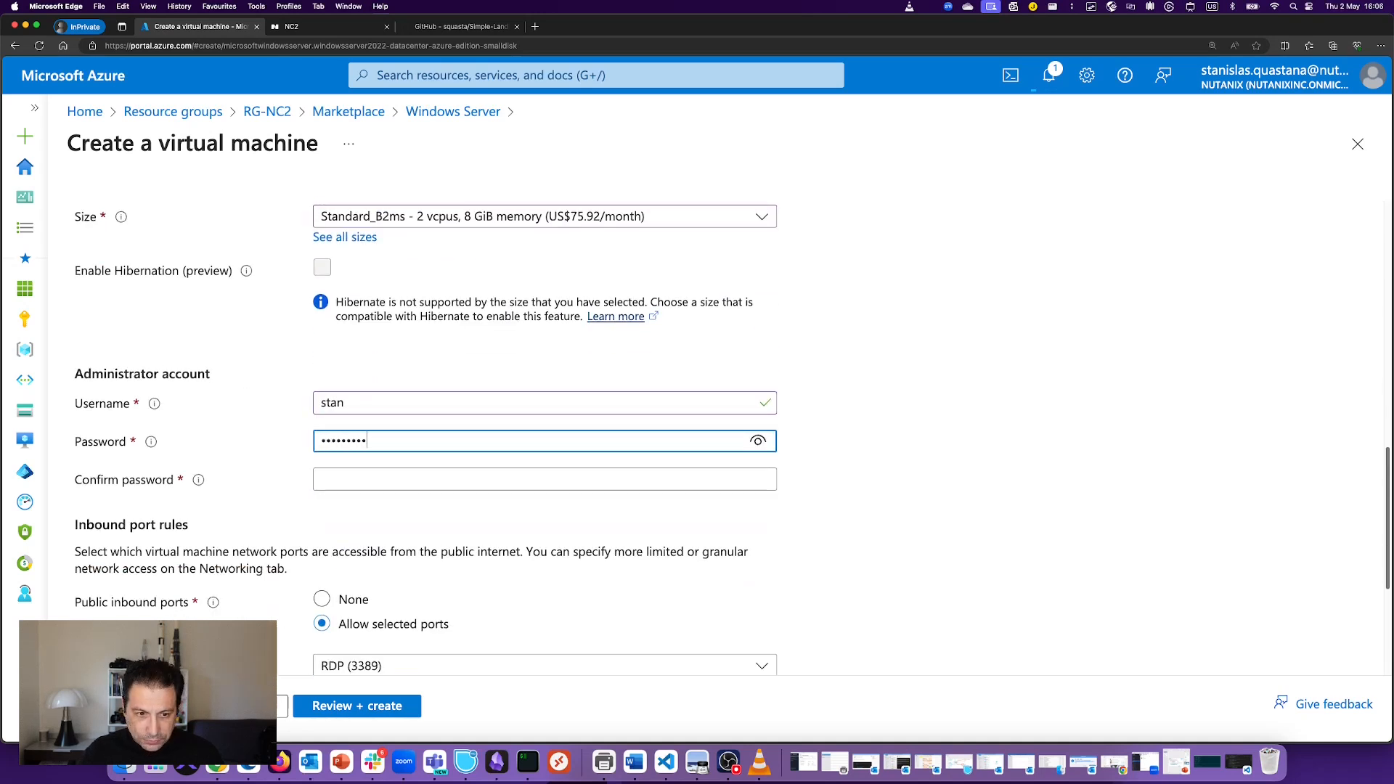
type("•")
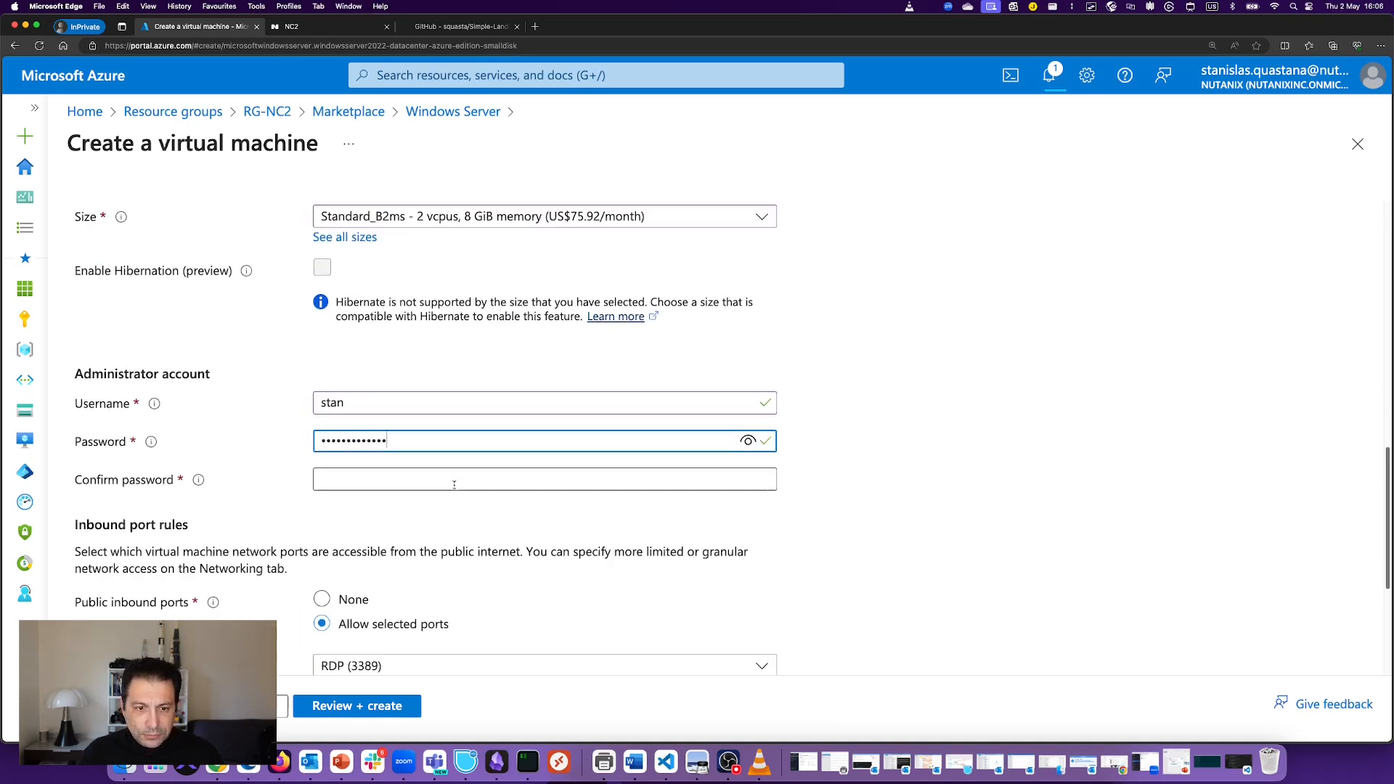
left_click(451, 479)
type("•")
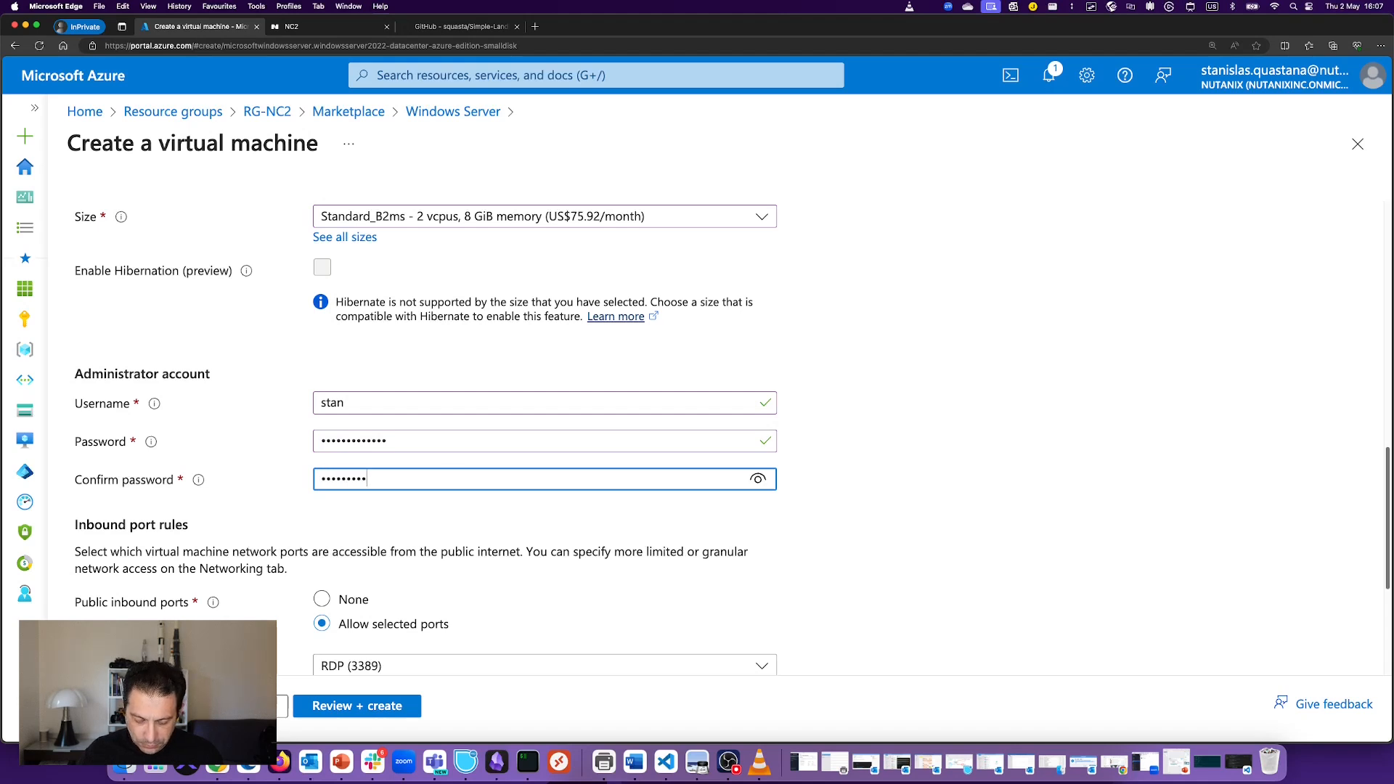
type("••••••••••••")
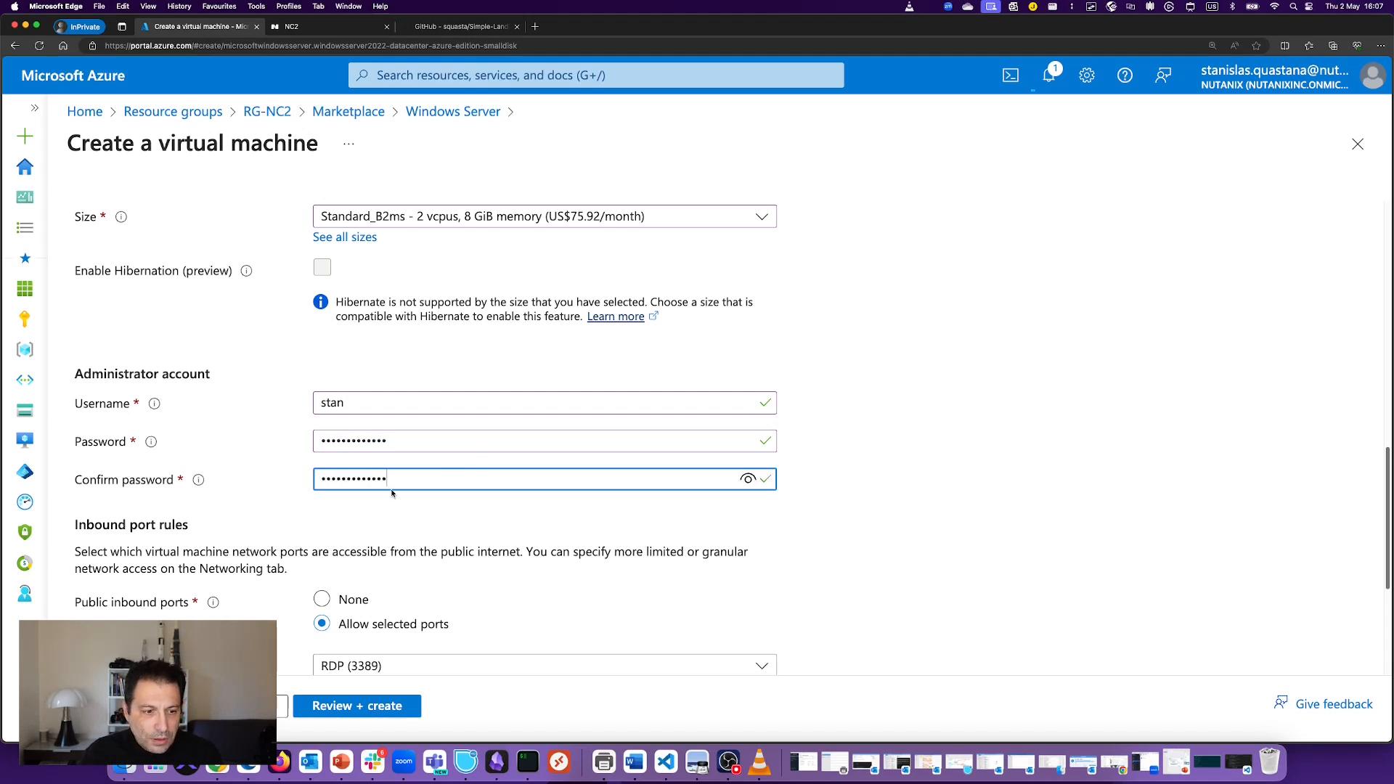
Step: Set public inbound ports to None
scroll(353, 474, "down", 4)
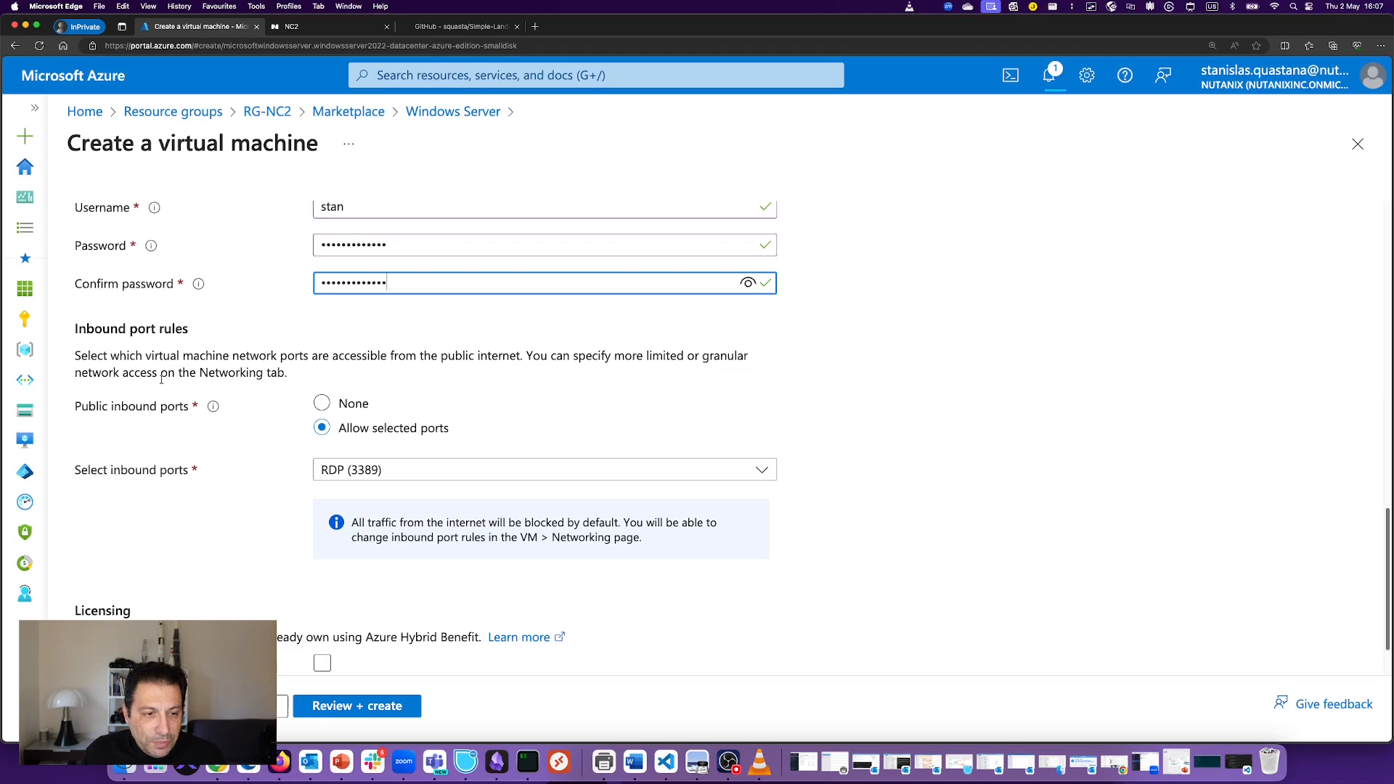
left_click(322, 403)
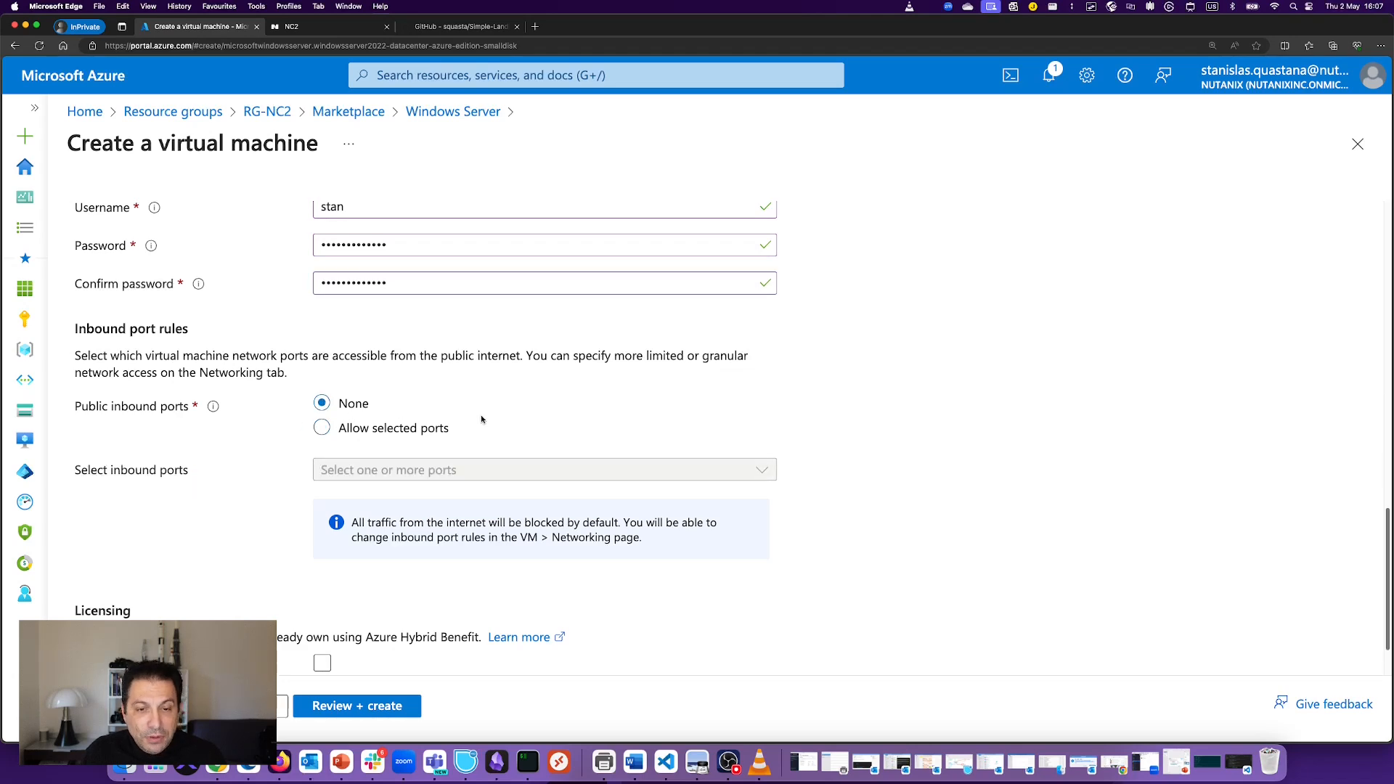
scroll(460, 364, "up", 5)
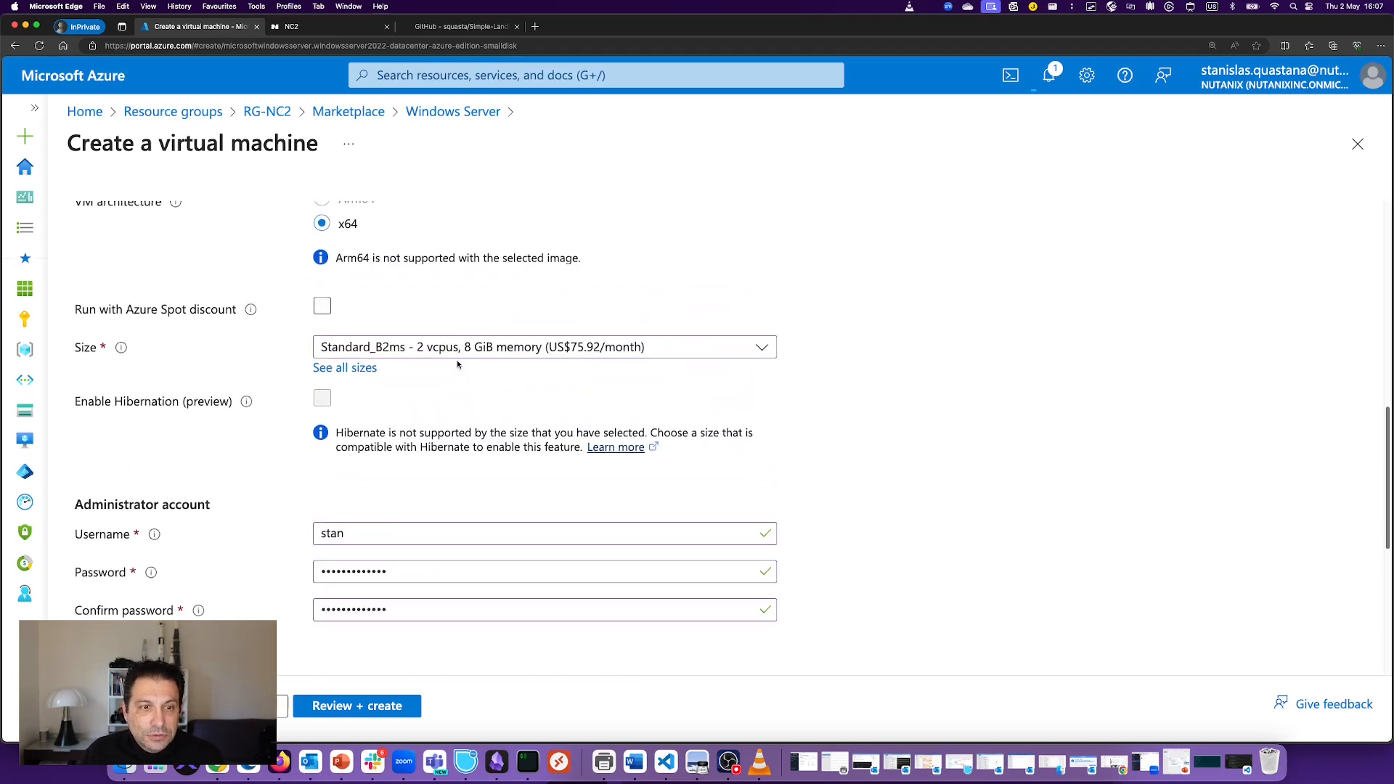
scroll(457, 363, "down", 6)
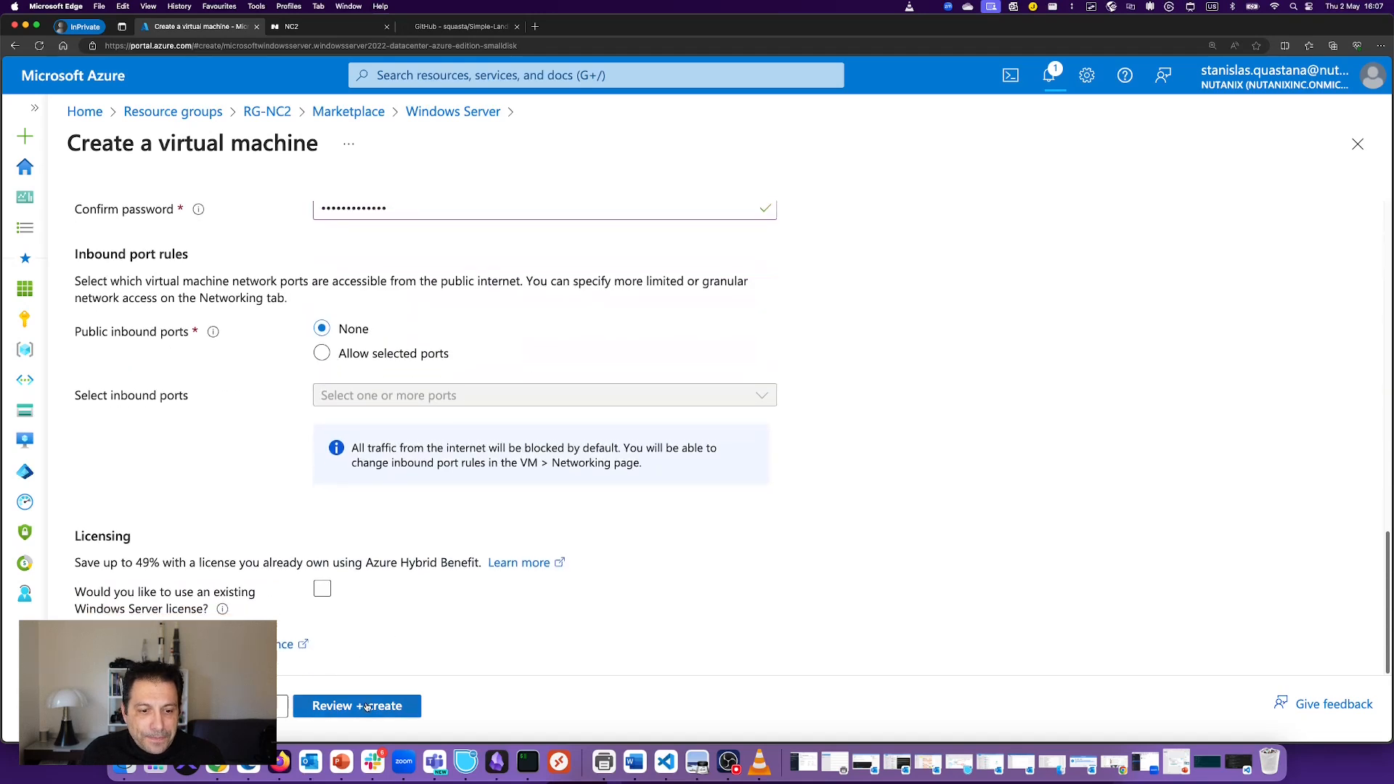
Step: Move past Disks to Networking and select virtual network pc-vnet-germanywestcentral
left_click(283, 706)
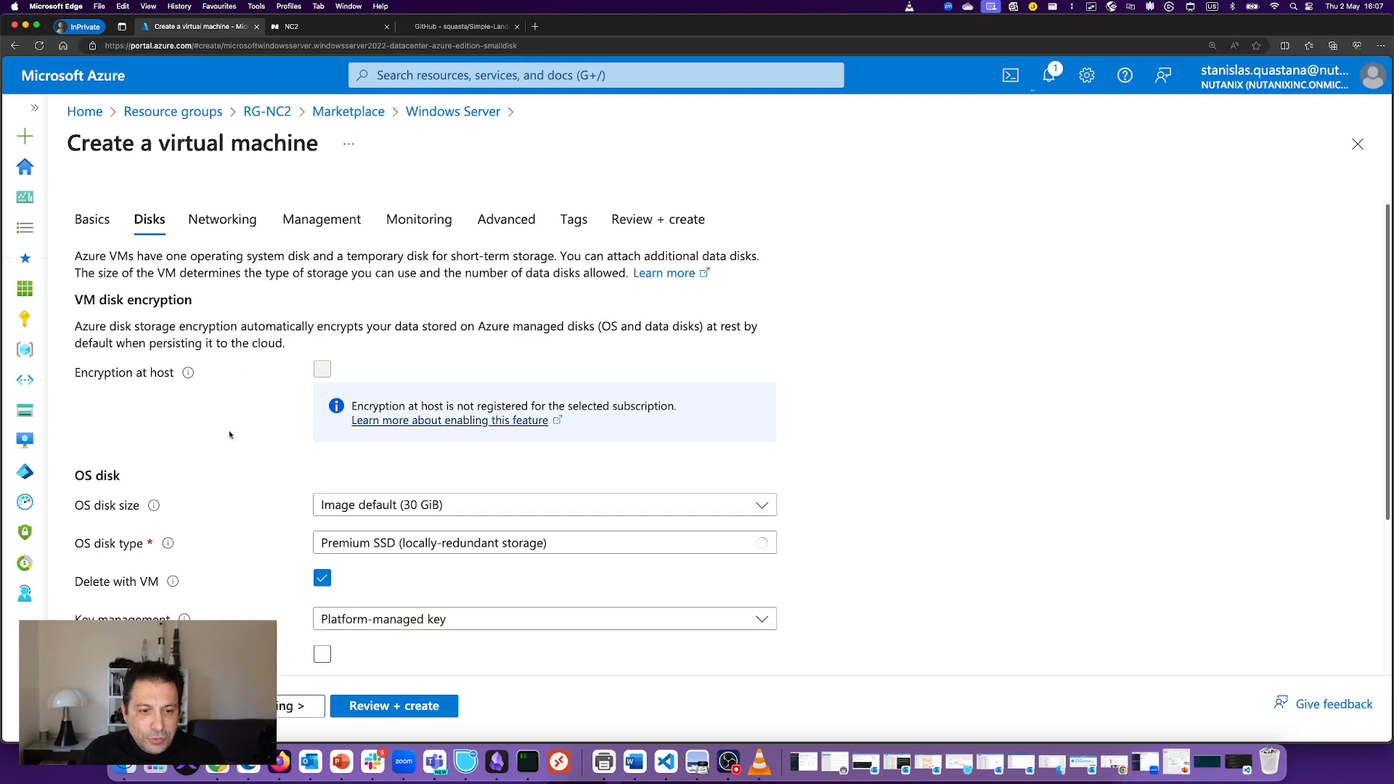
scroll(229, 434, "down", 1)
scroll(229, 435, "down", 2)
scroll(232, 292, "up", 3)
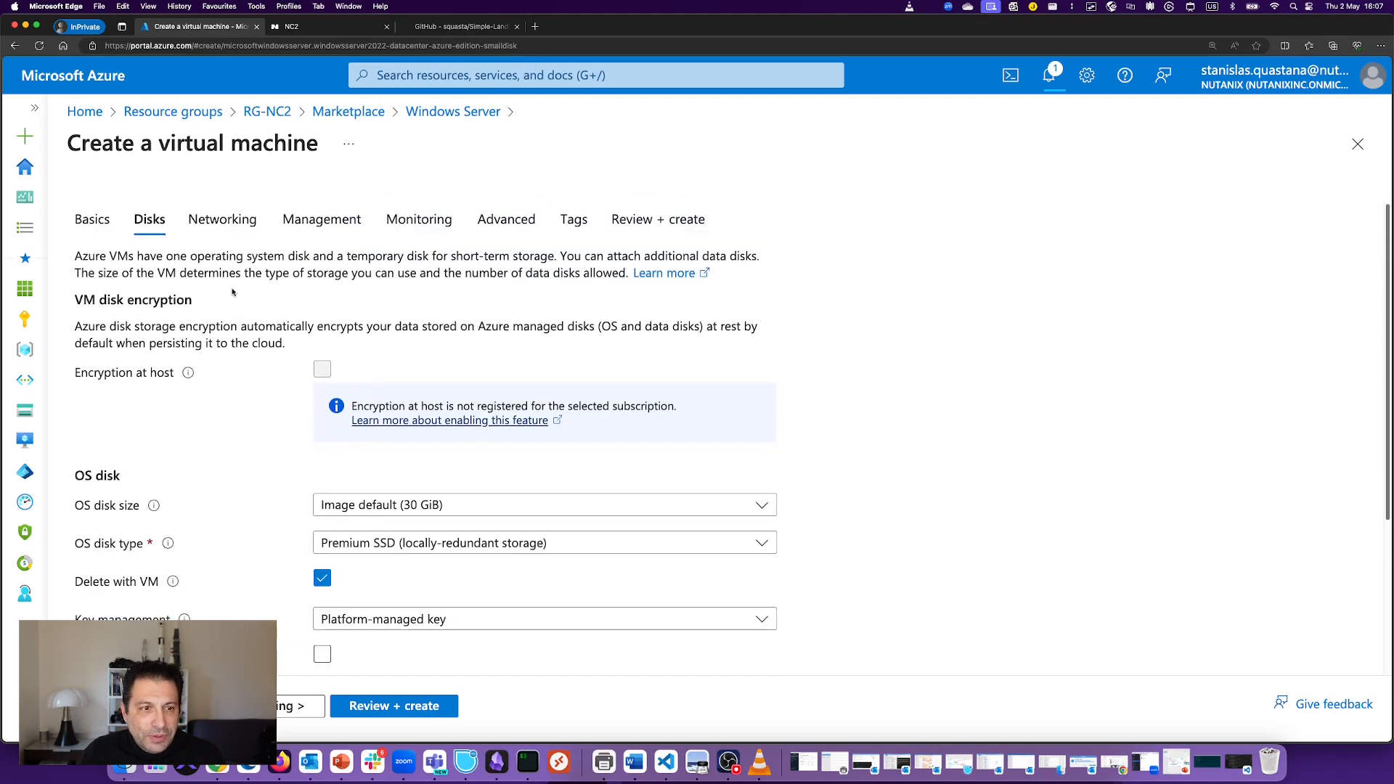
left_click(285, 702)
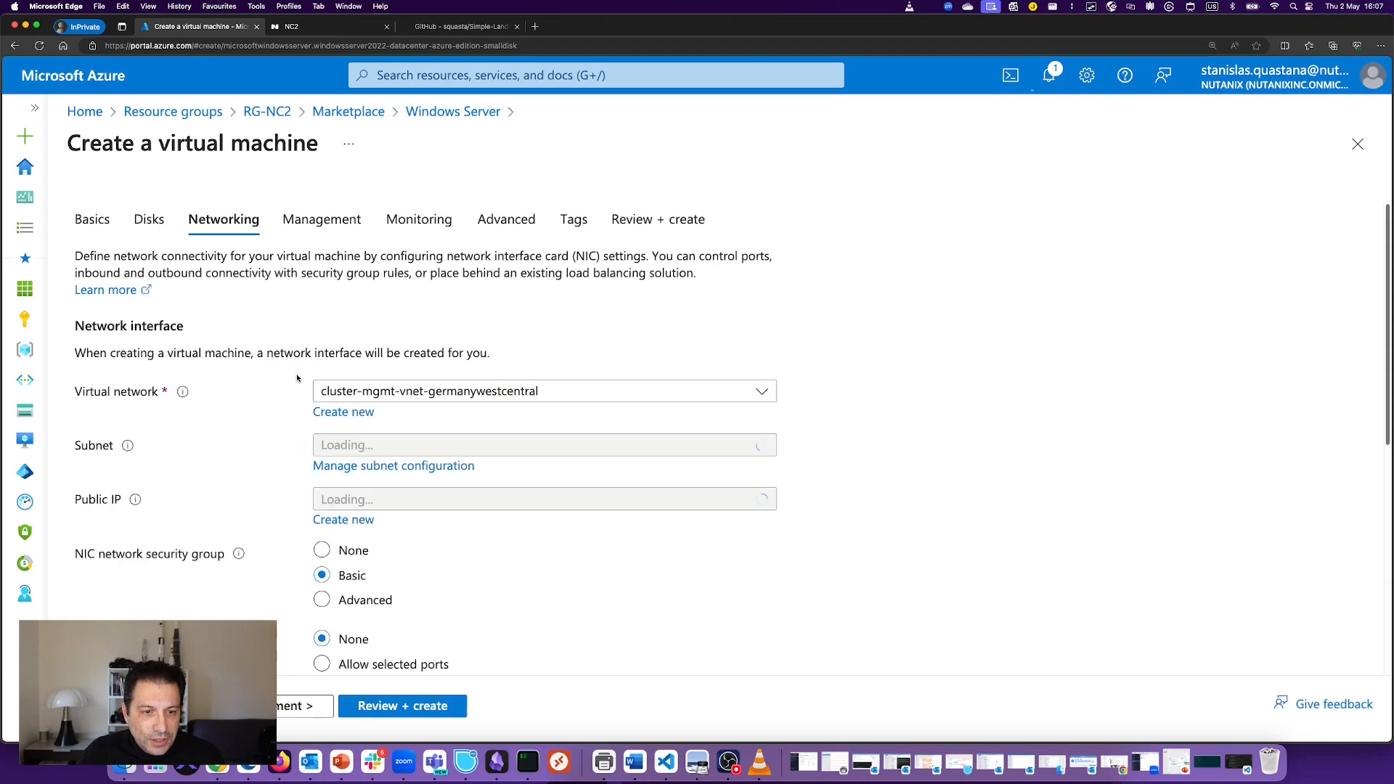
left_click(460, 392)
left_click(458, 392)
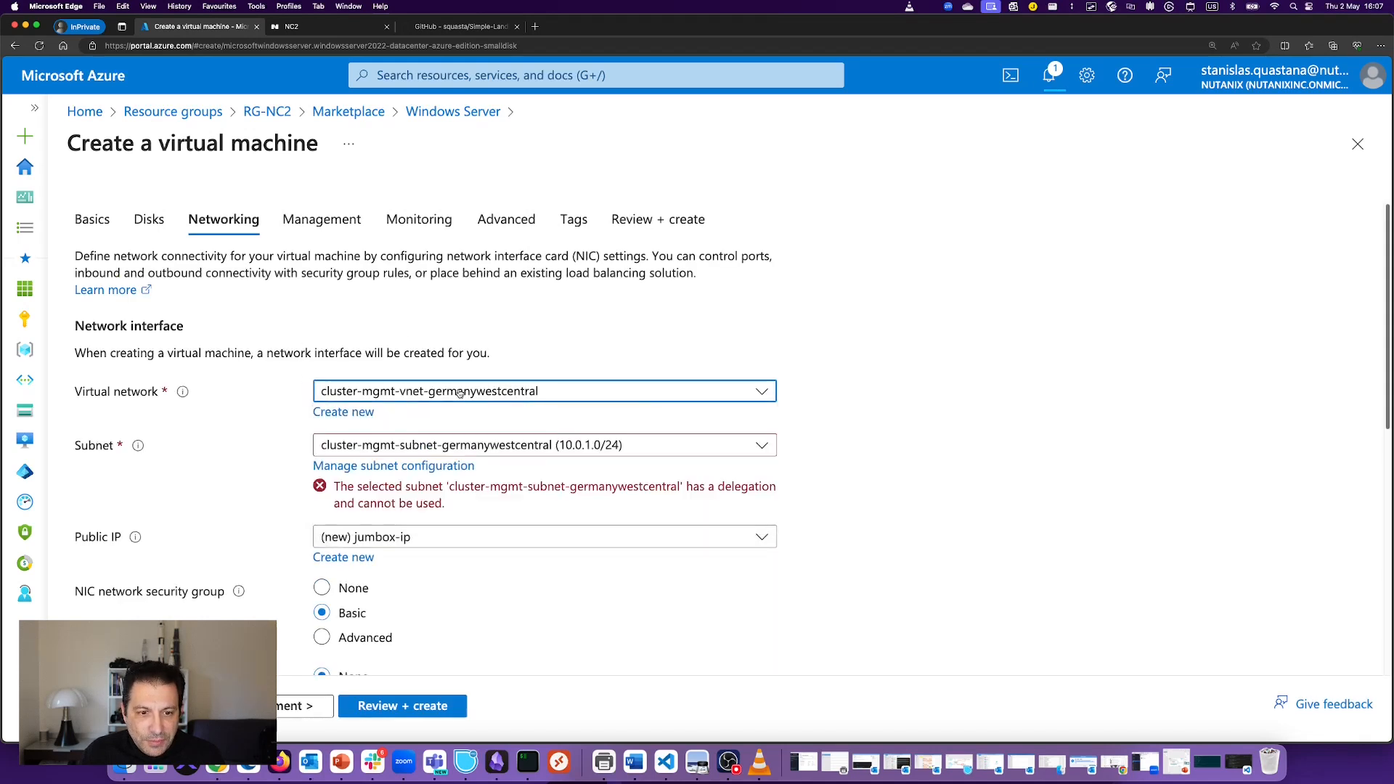
left_click(460, 398)
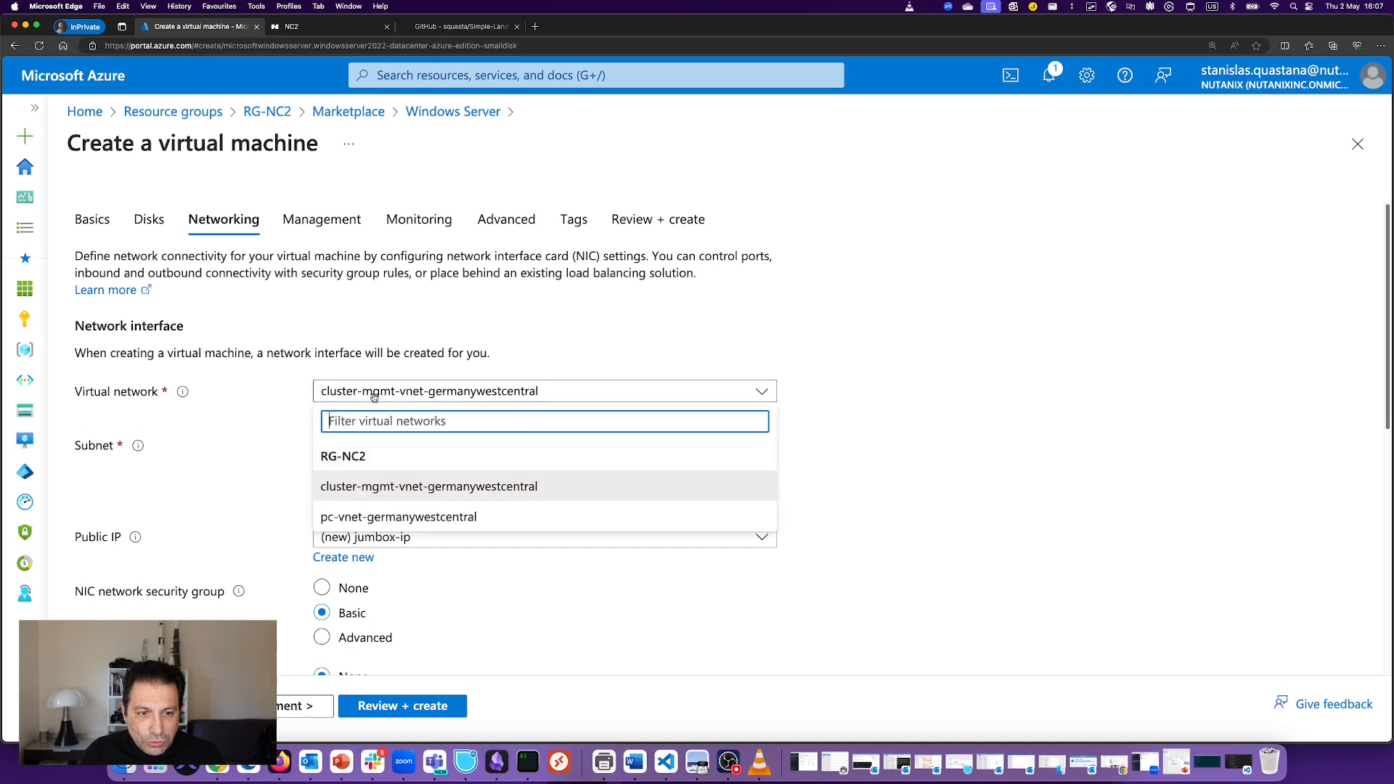
left_click(376, 516)
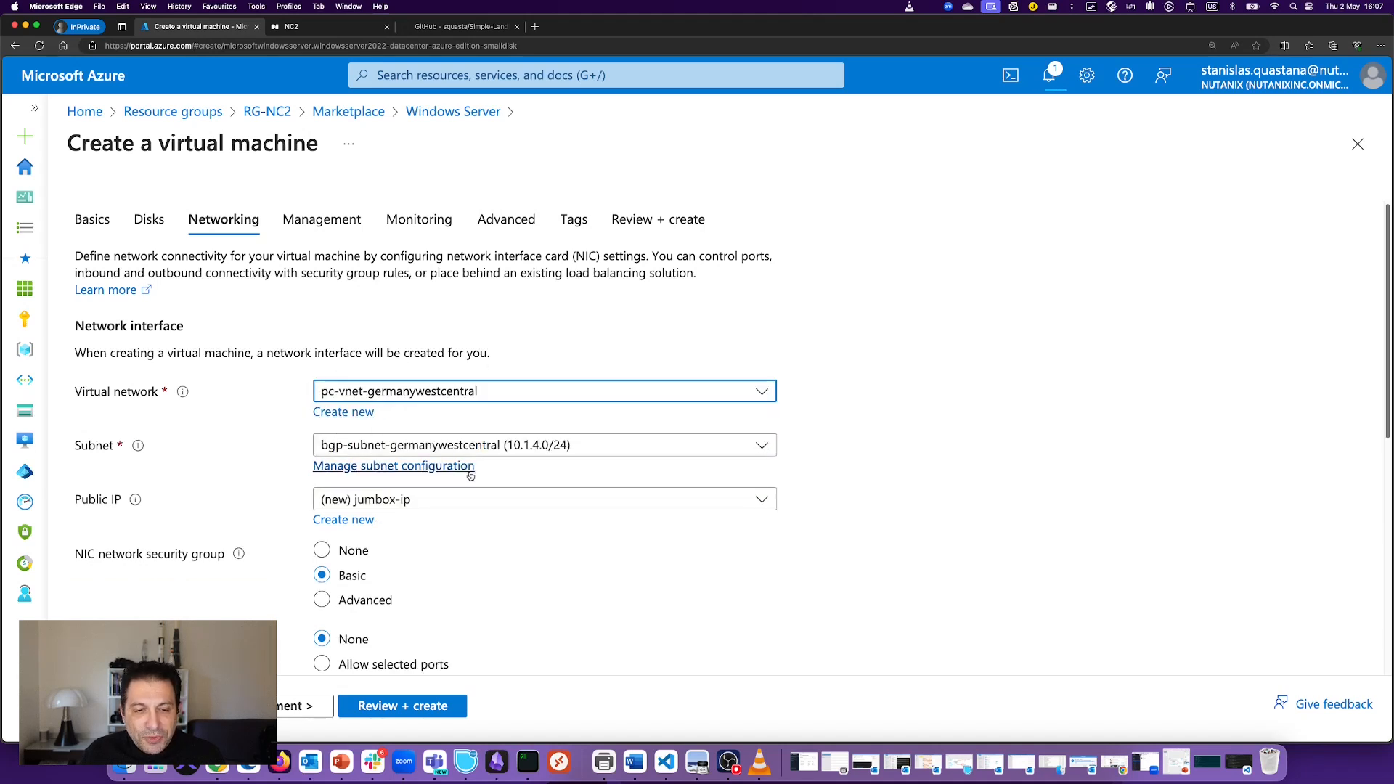
Step: Use subnet fgw-external-subnet-germanywestcentral, no NIC security group, and delete public IP and NIC with the VM
left_click(545, 446)
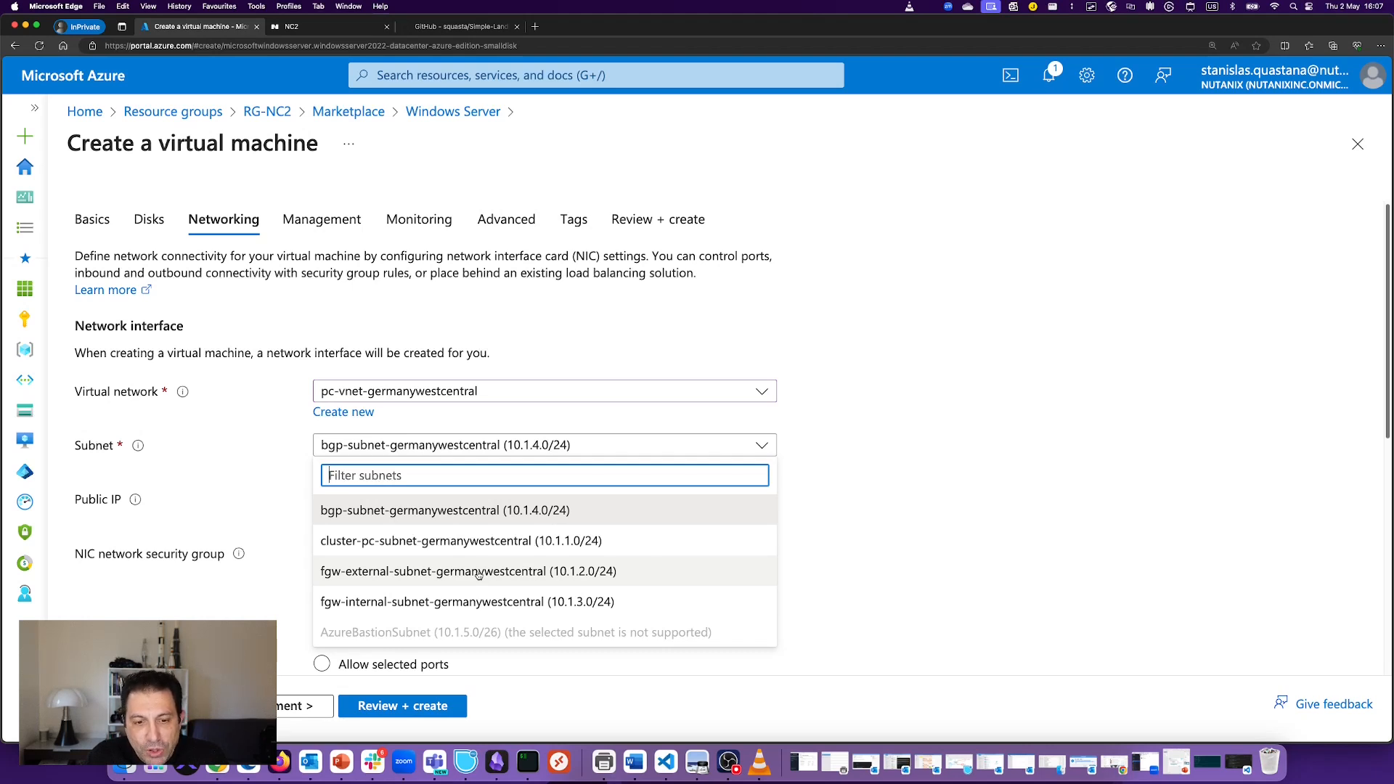
left_click(426, 575)
scroll(213, 477, "down", 3)
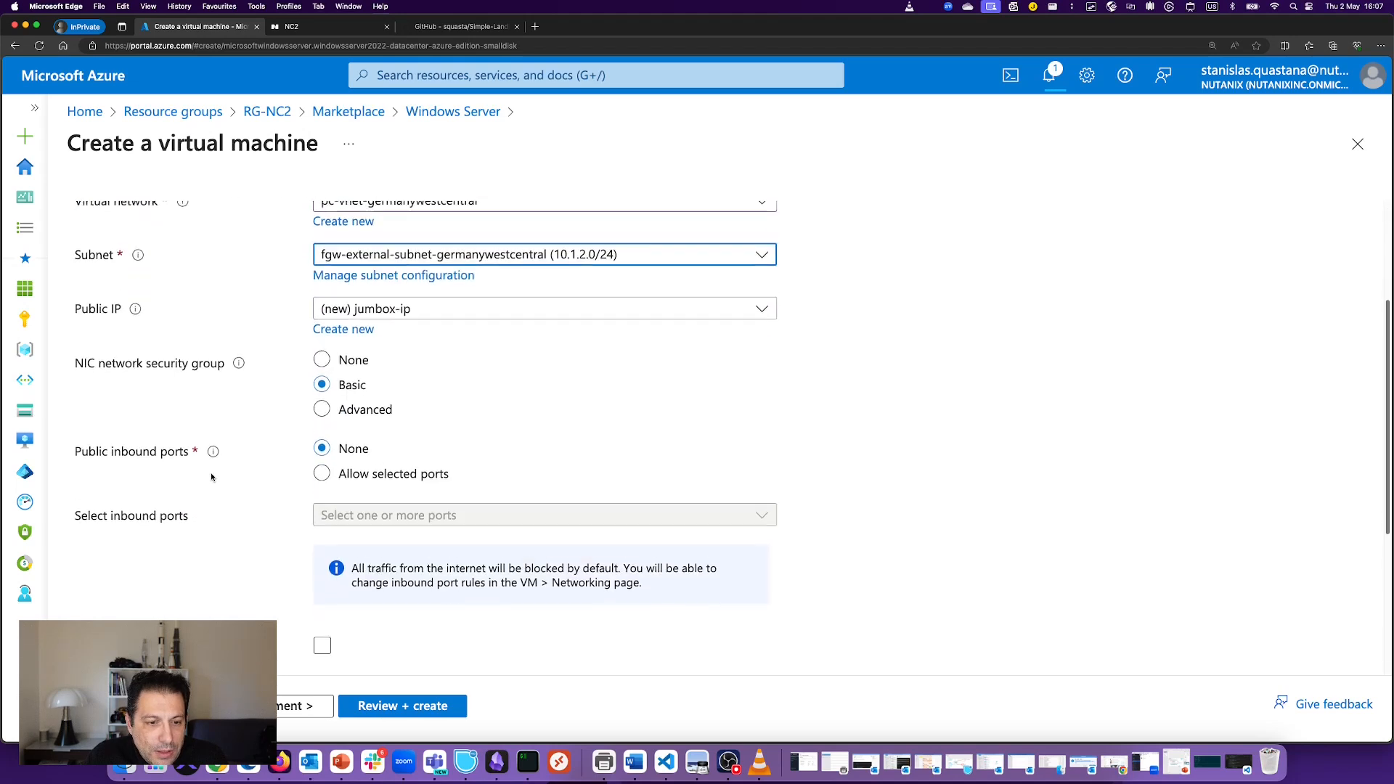
left_click(353, 353)
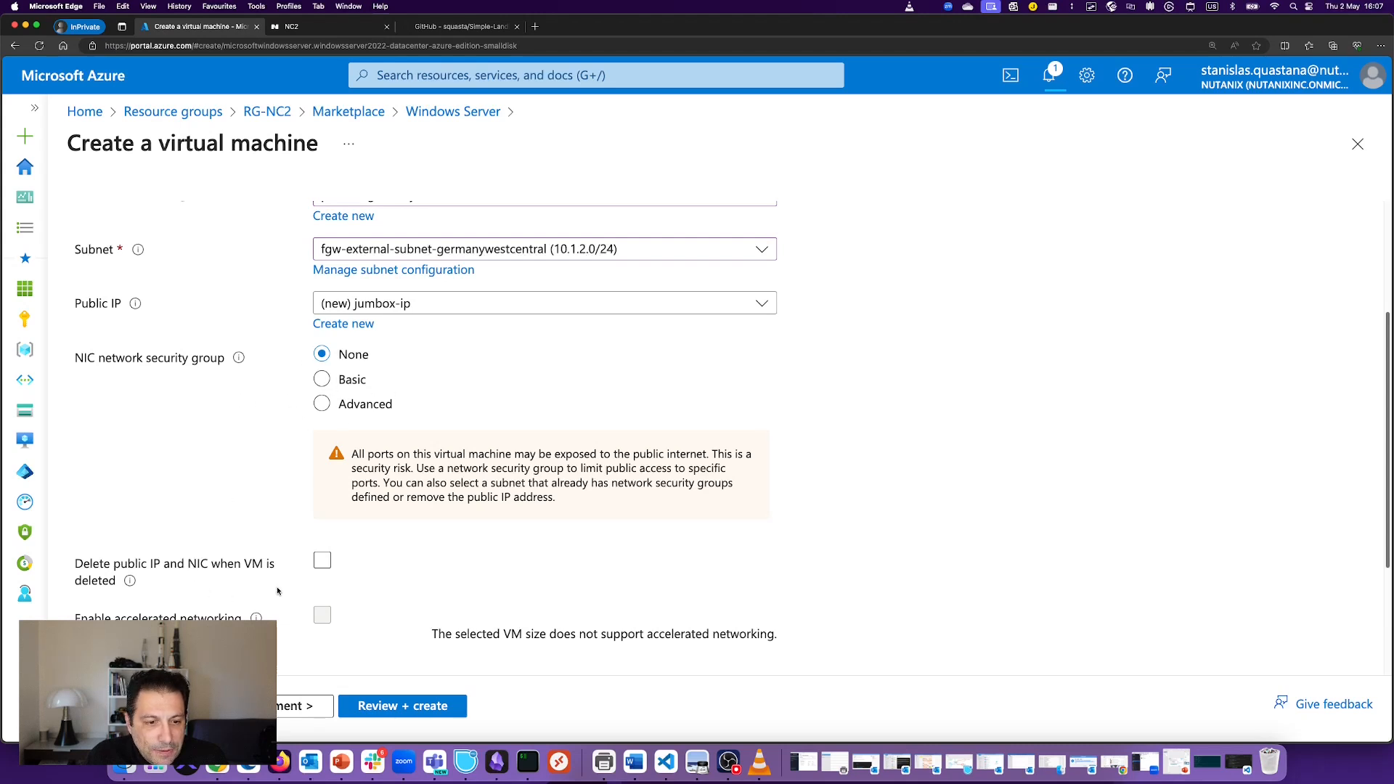
left_click(322, 559)
scroll(436, 564, "down", 3)
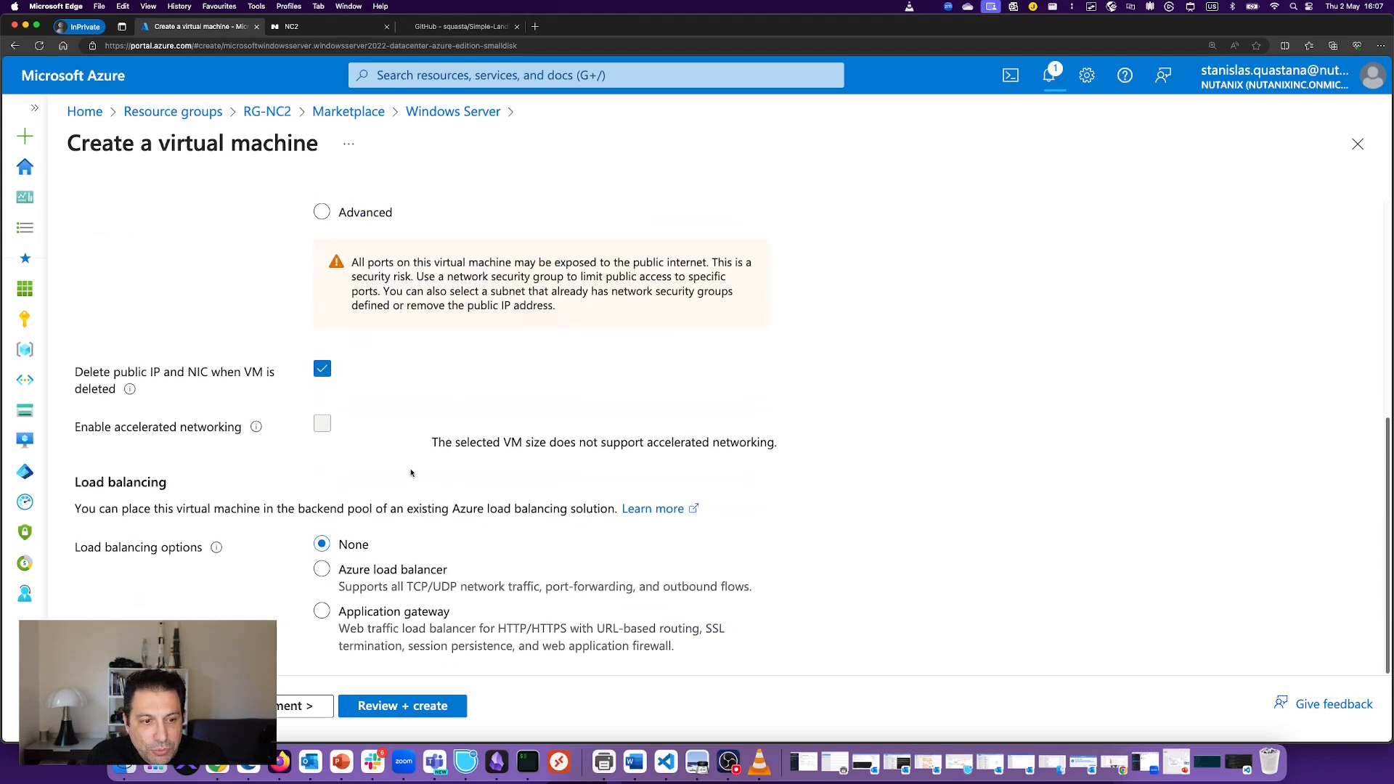
left_click(279, 708)
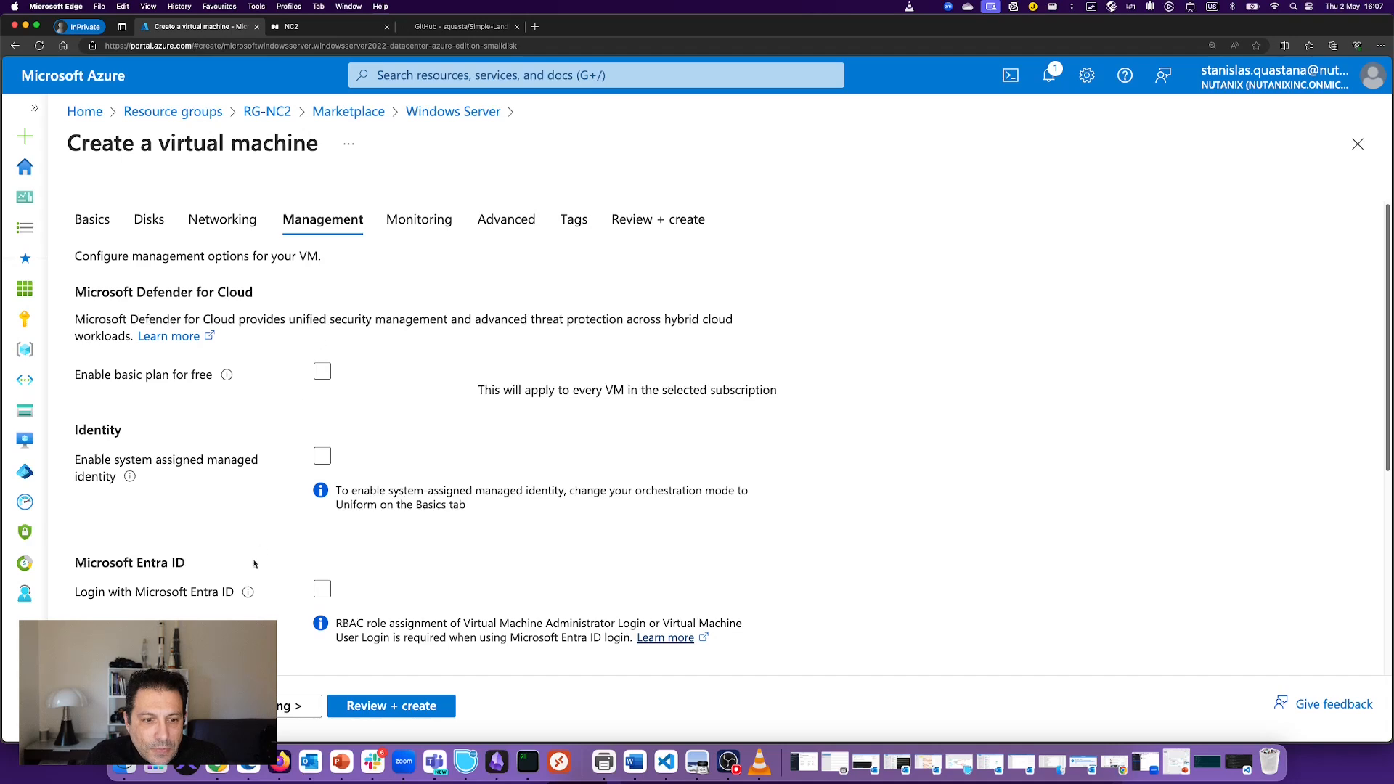
Step: Disable boot diagnostics on Monitoring and advance through Advanced and Tags to Review + create
scroll(416, 466, "down", 6)
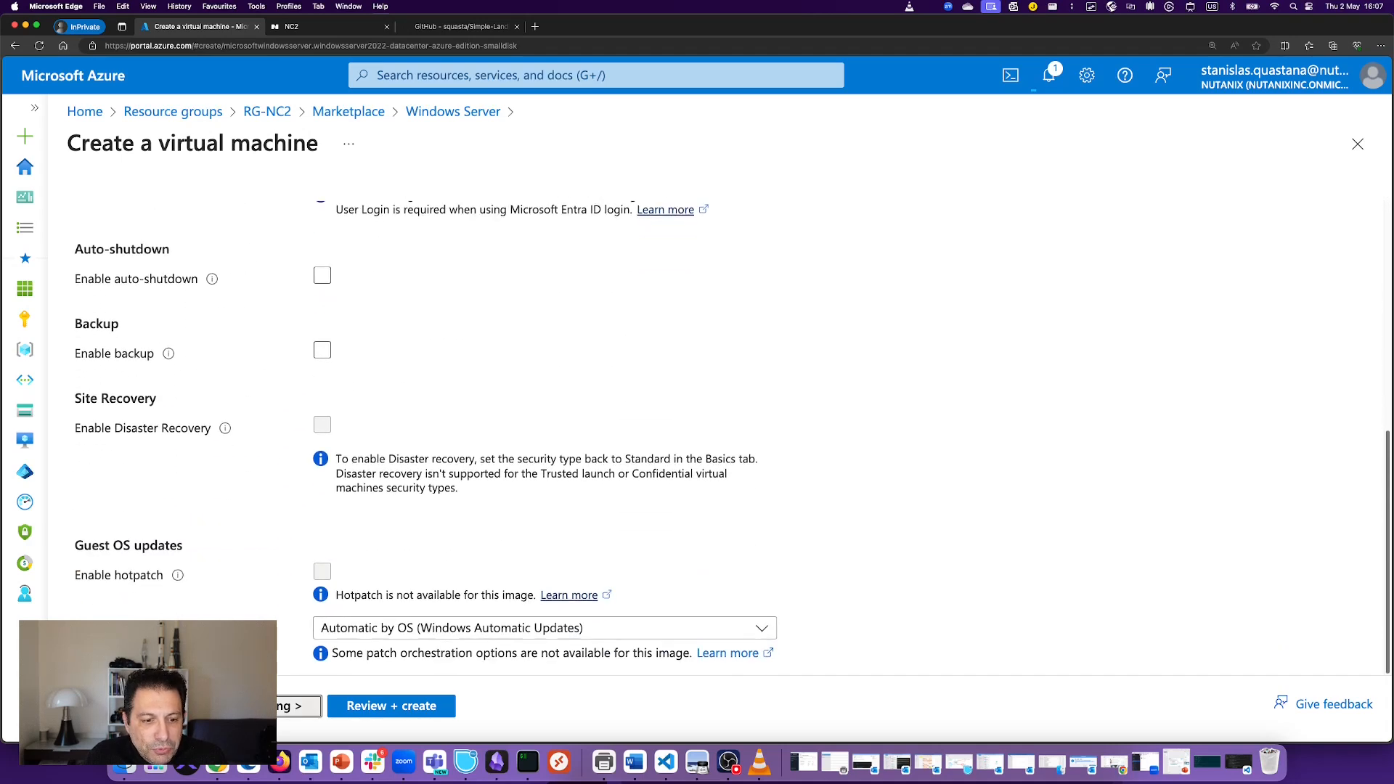
left_click(254, 706)
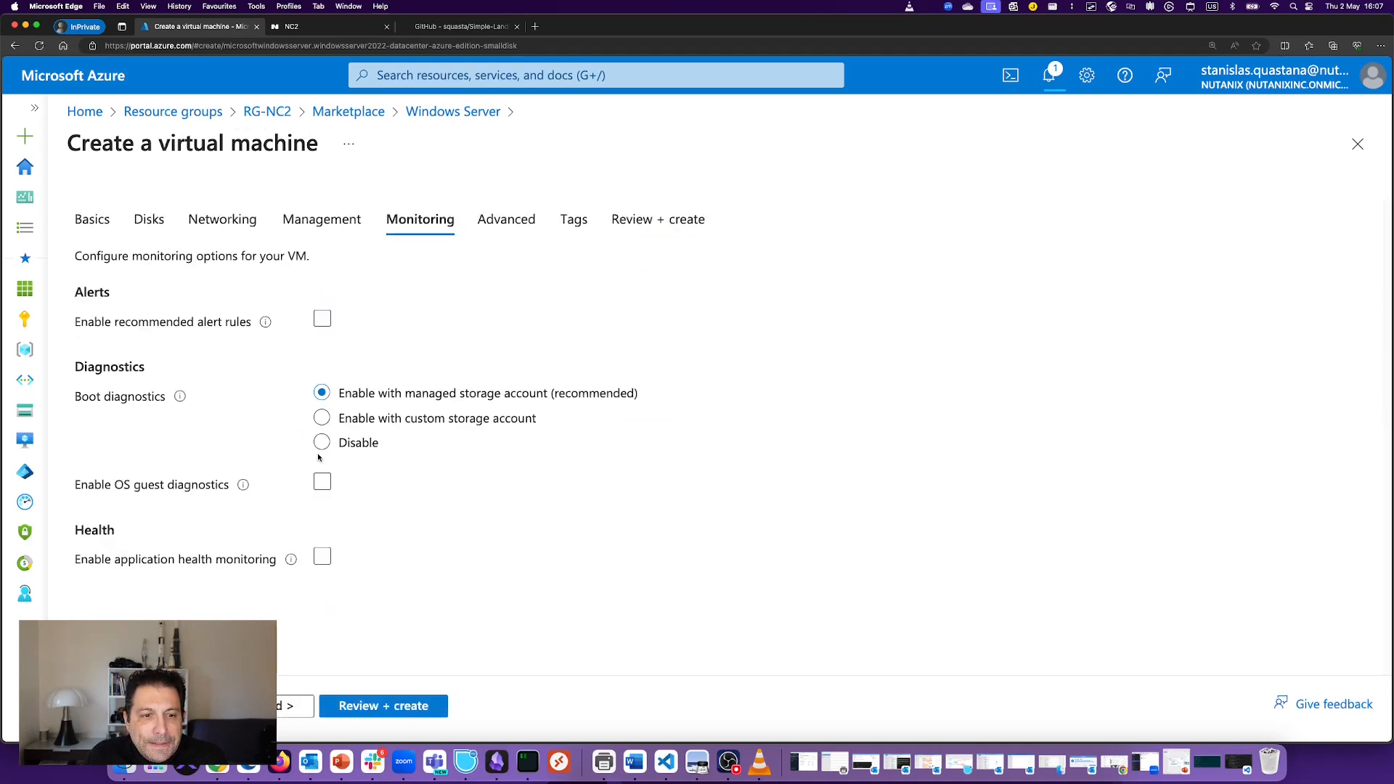
left_click(321, 443)
left_click(293, 706)
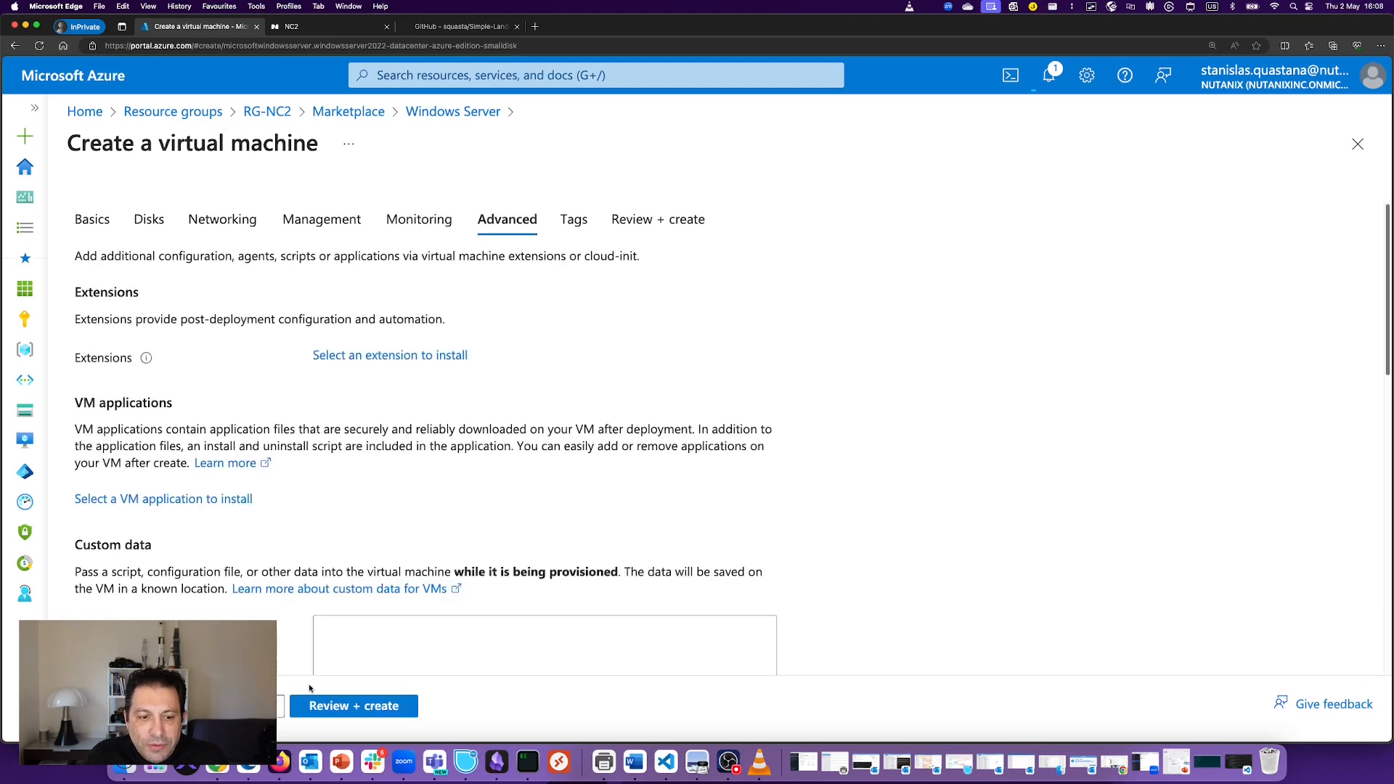
left_click(280, 706)
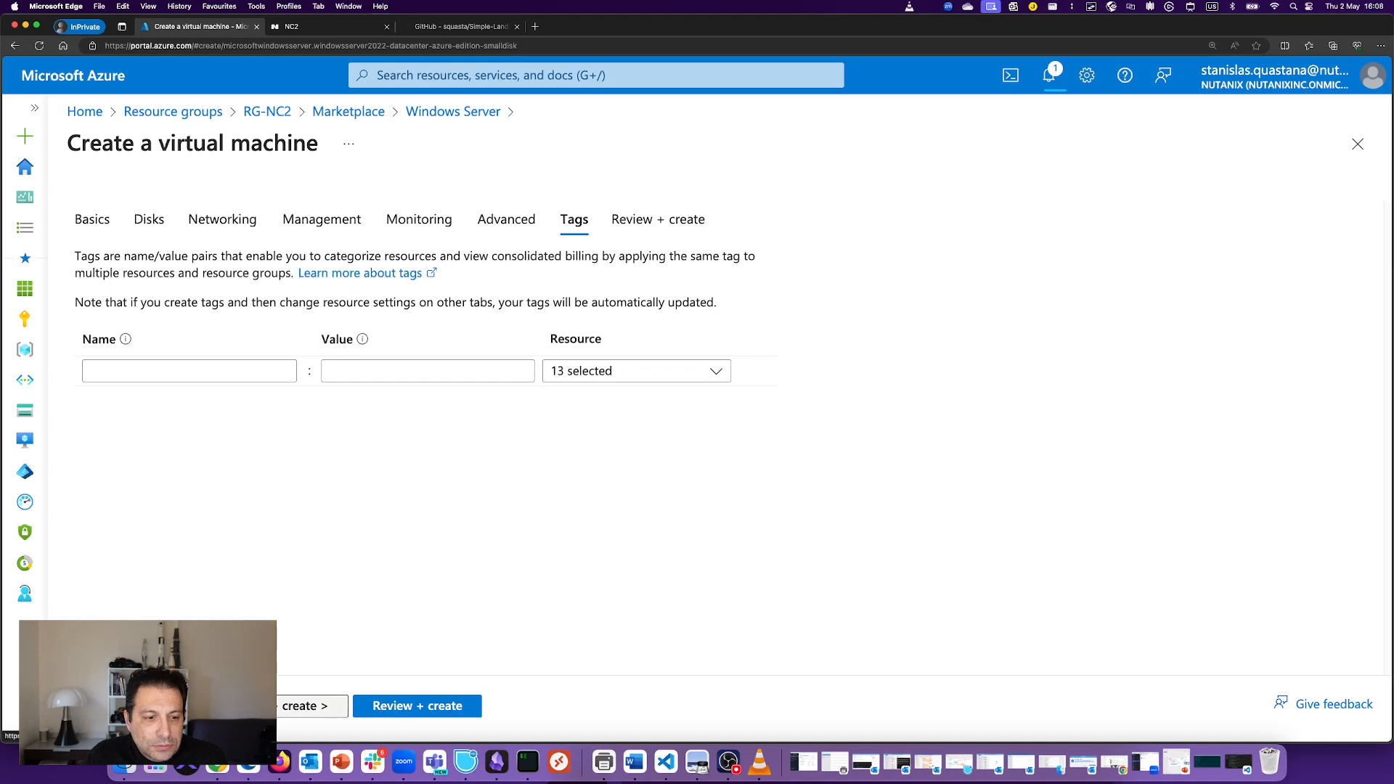
left_click(399, 711)
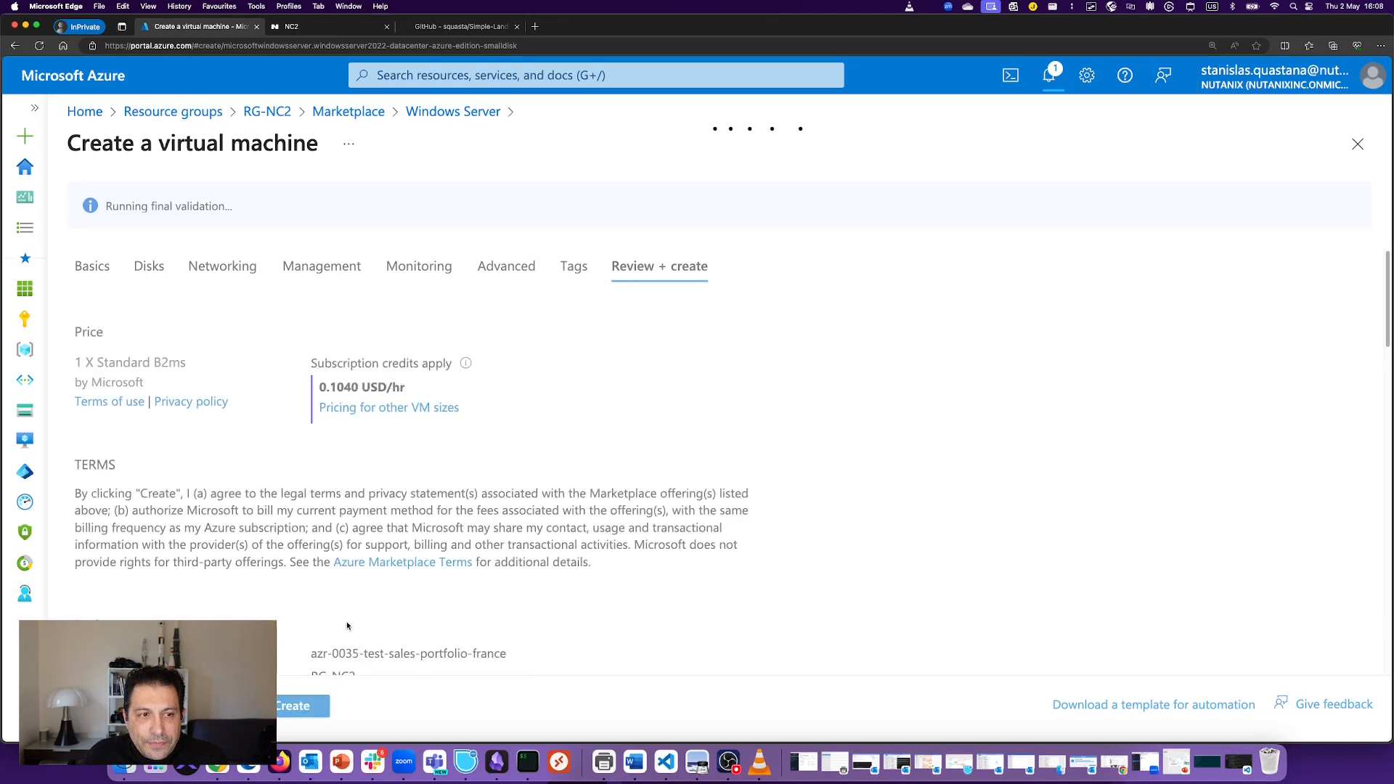
Step: Create the jumbox VM and confirm in Notifications that it and the Bastion host deployed successfully
left_click(313, 705)
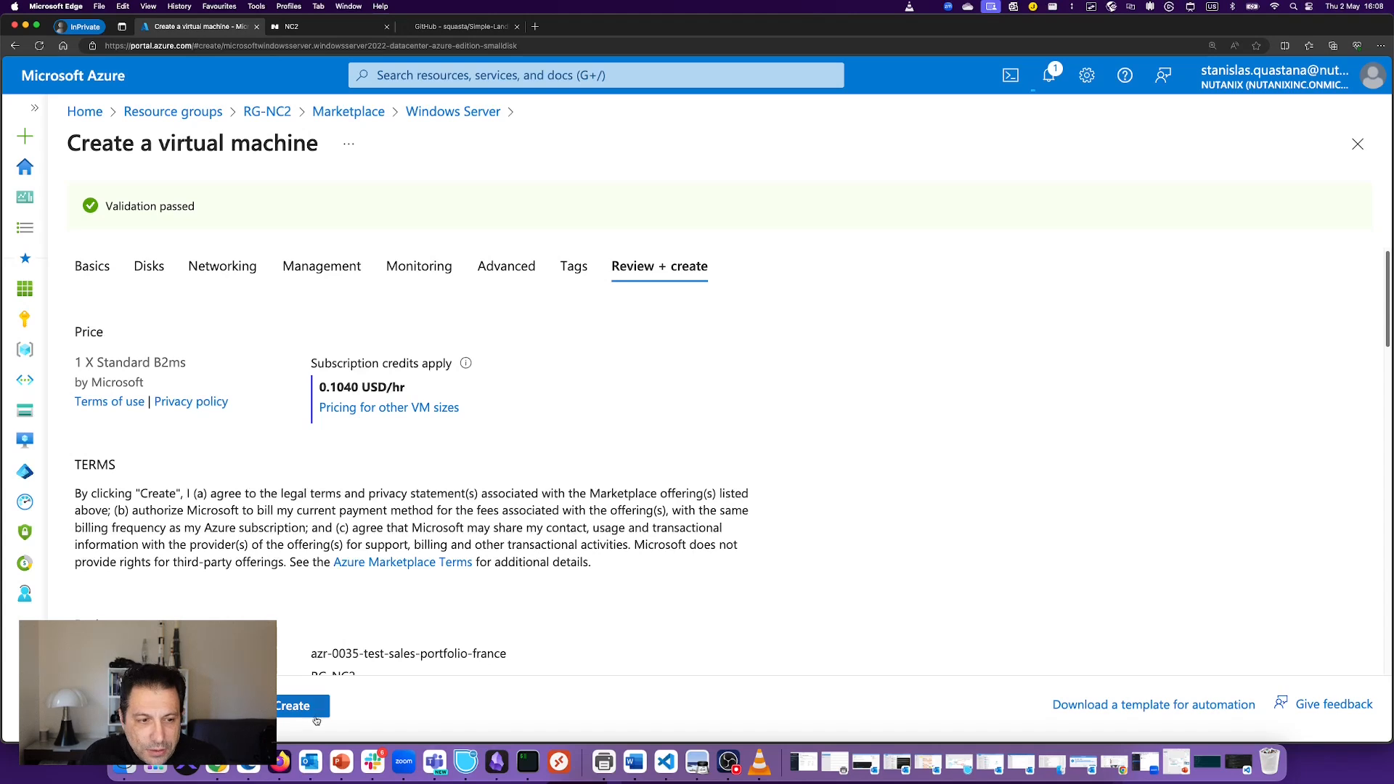
left_click(317, 717)
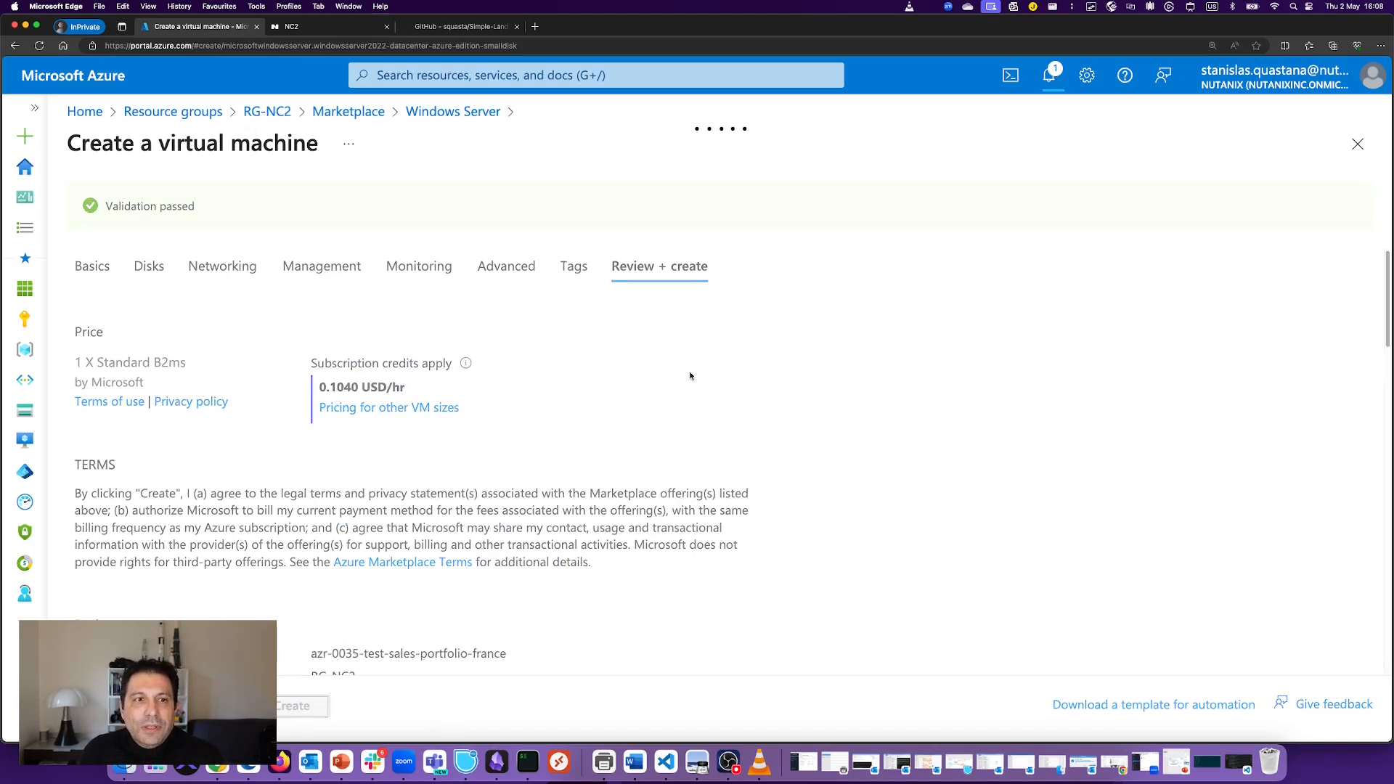
left_click(1049, 76)
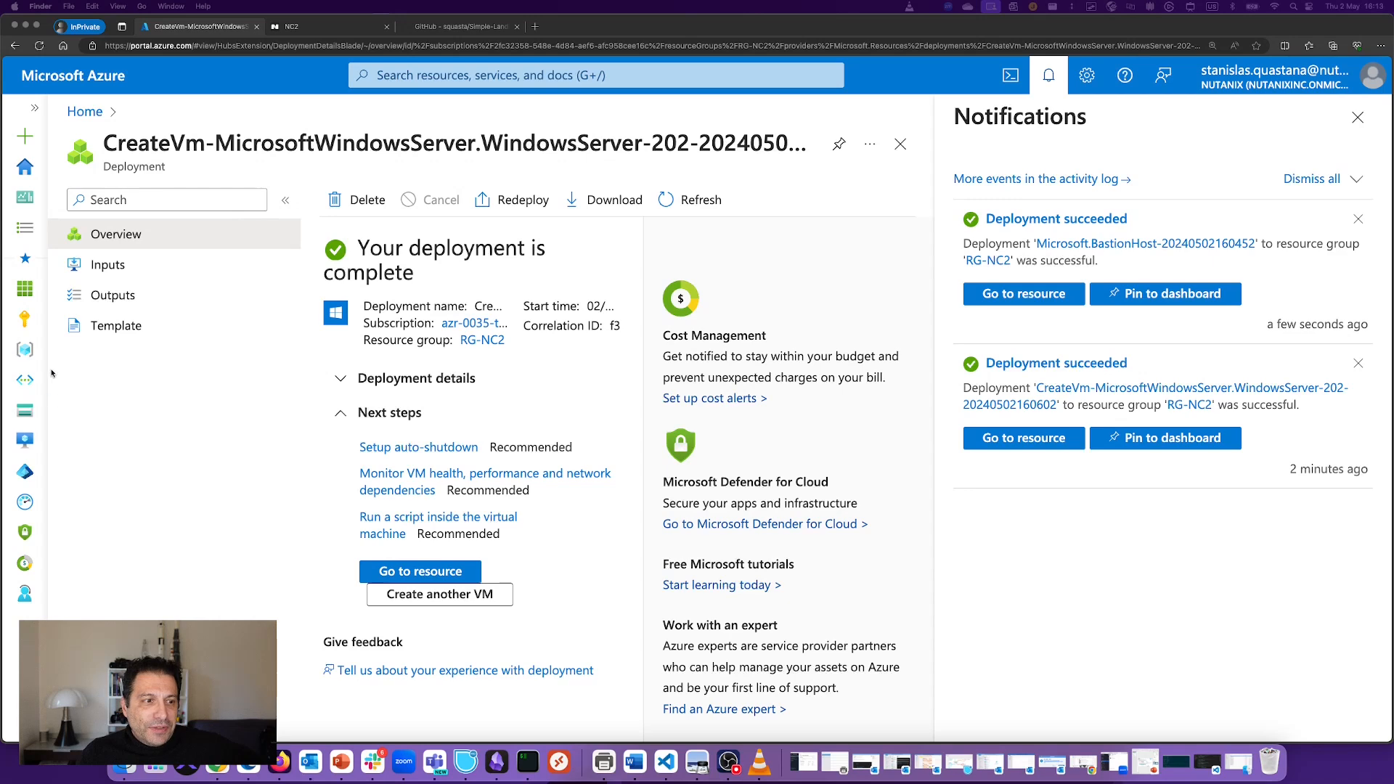
Step: Open the jumbox virtual machine from the RG-NC2 resource list
left_click(25, 349)
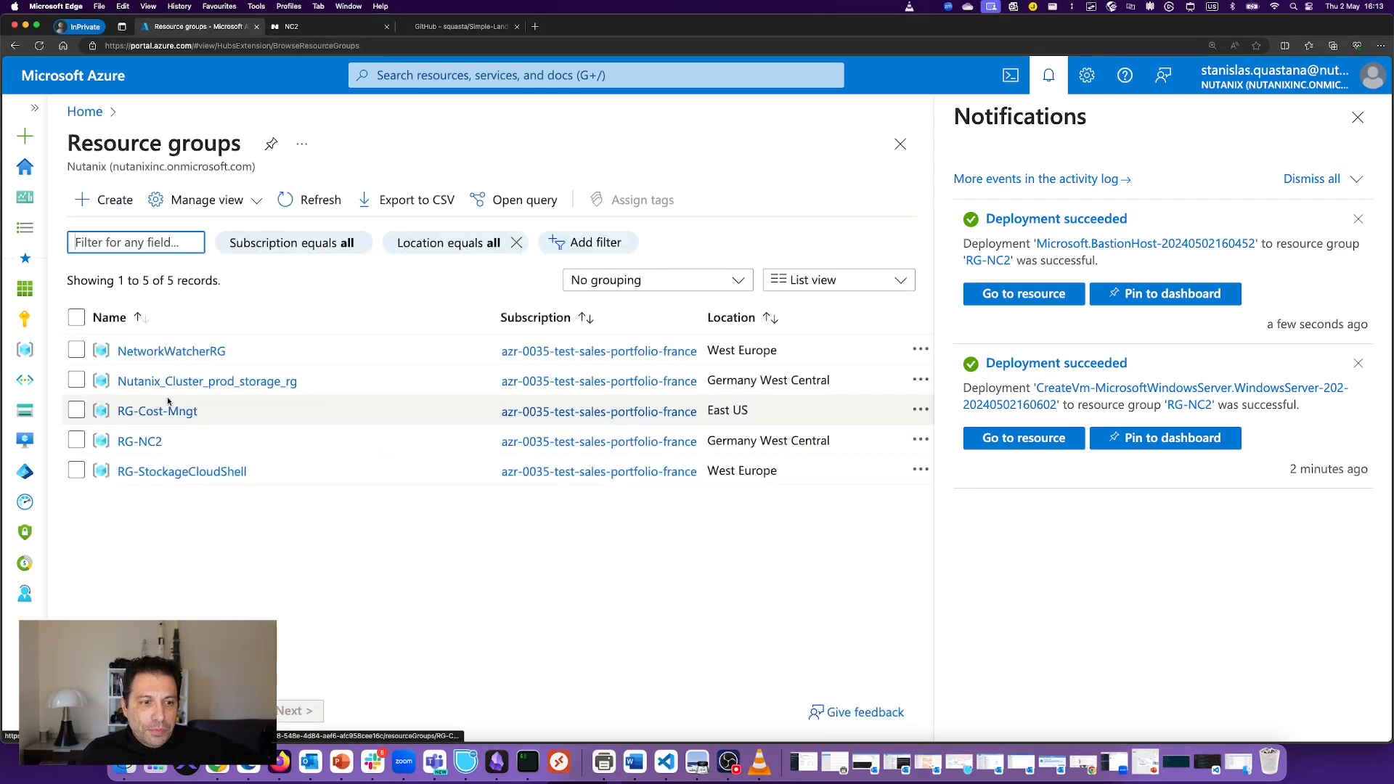
left_click(139, 441)
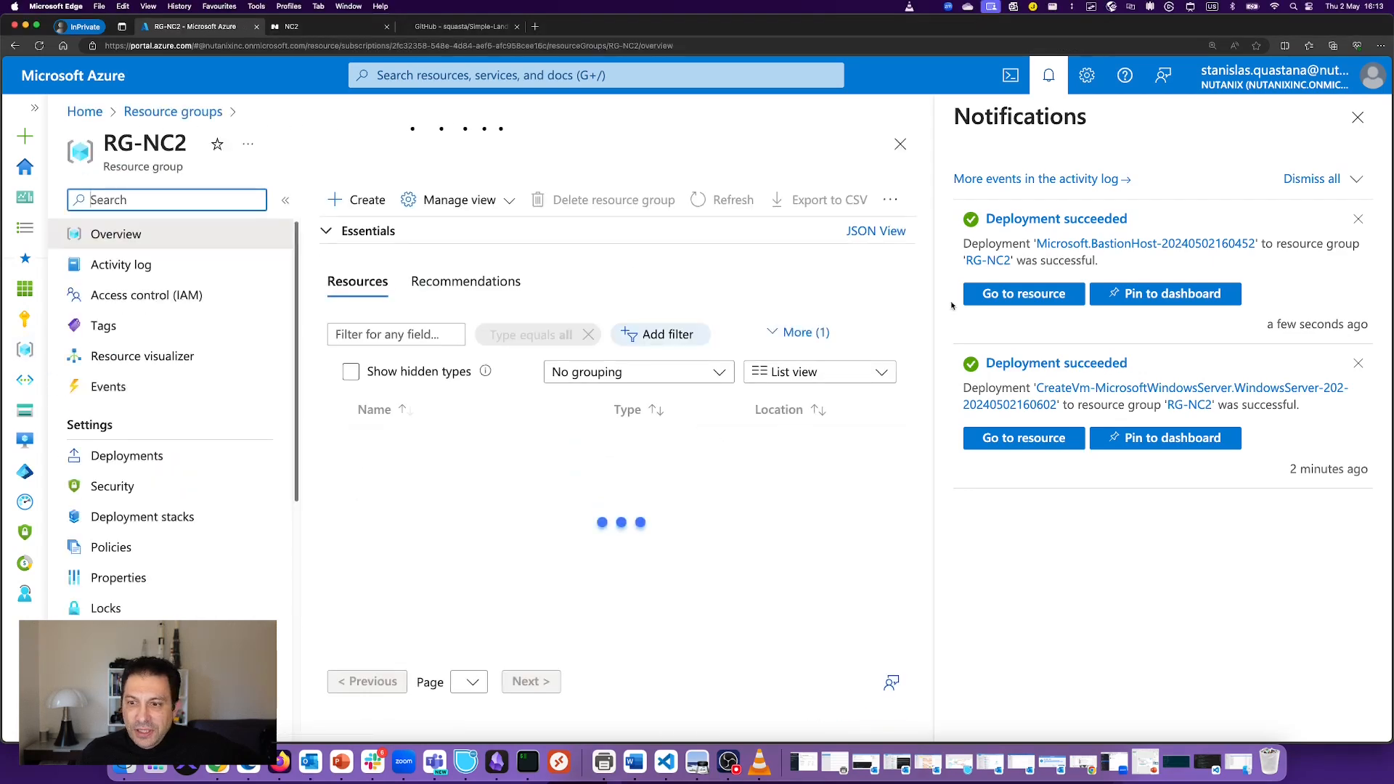
left_click(1357, 116)
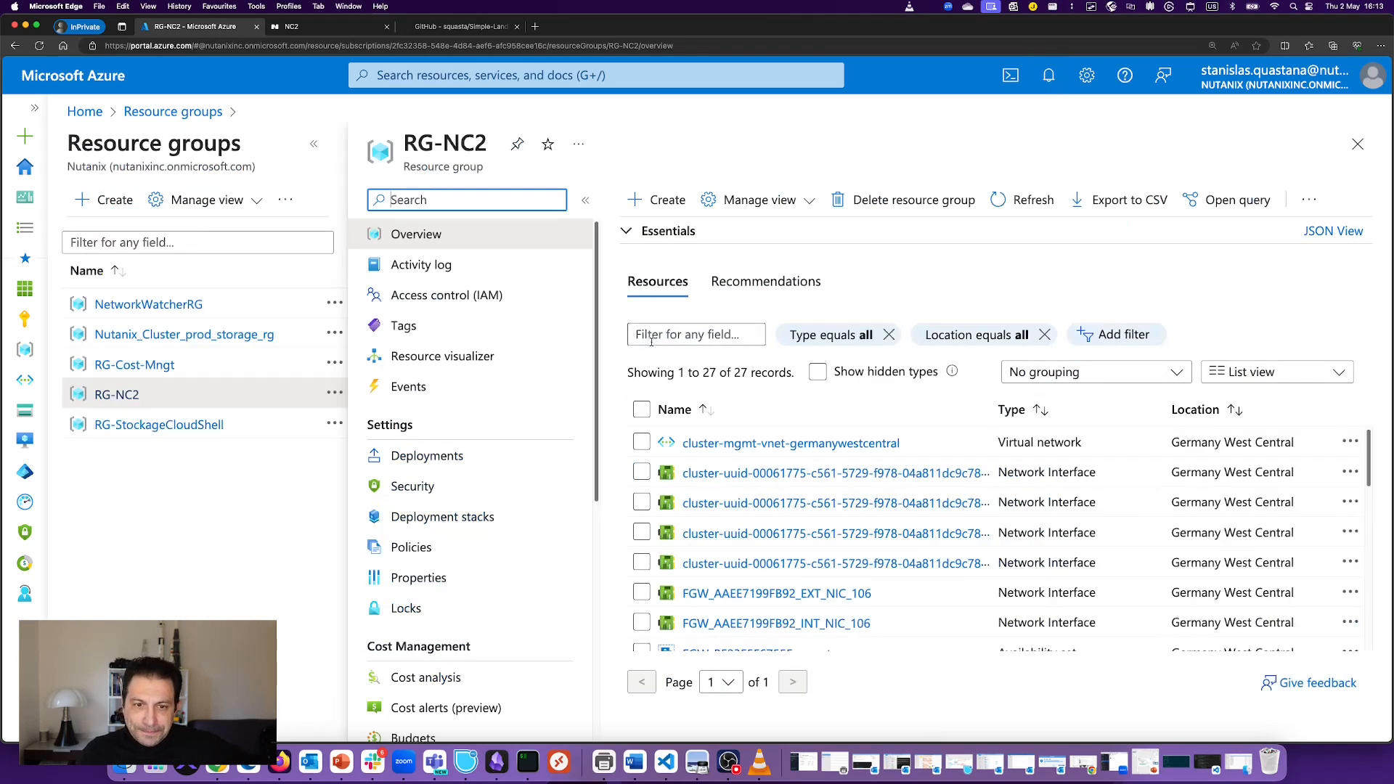
left_click(327, 145)
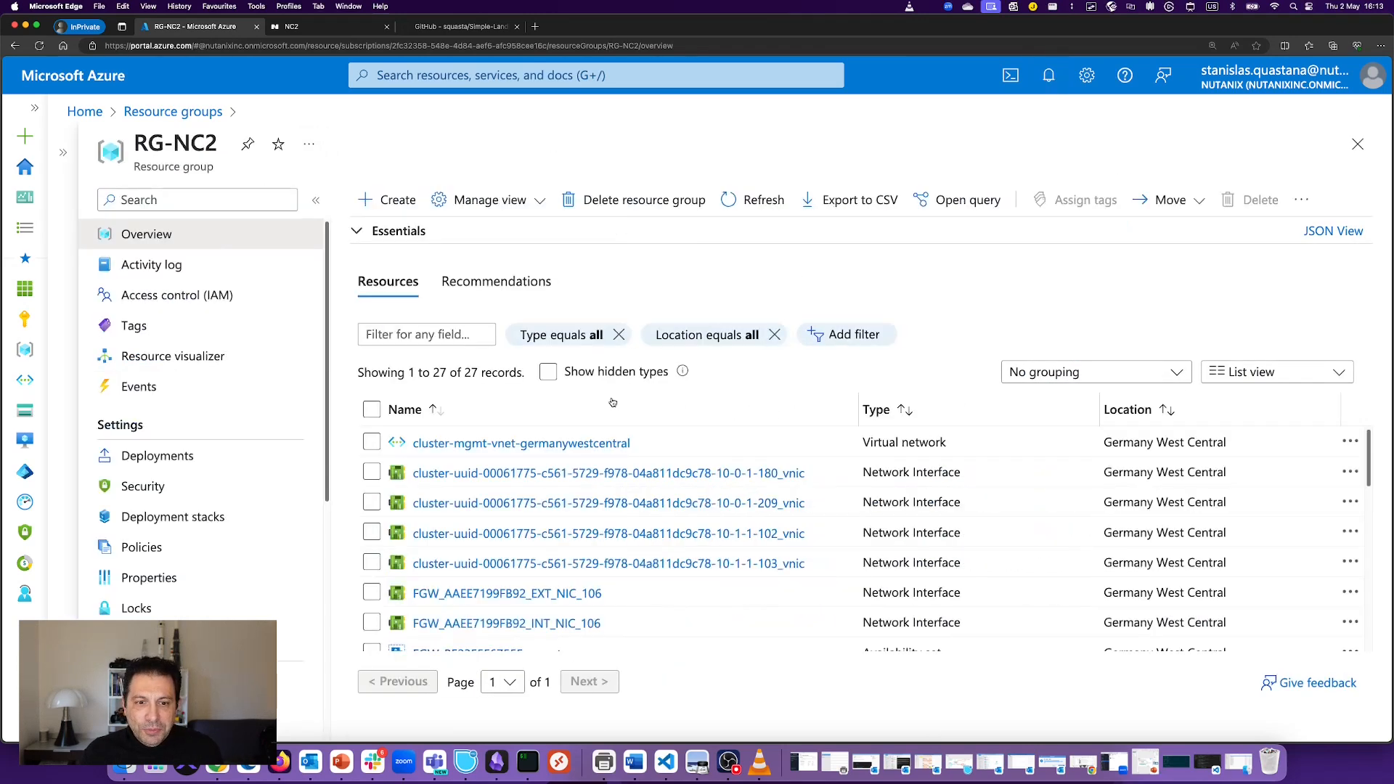
scroll(616, 435, "down", 5)
scroll(621, 503, "down", 3)
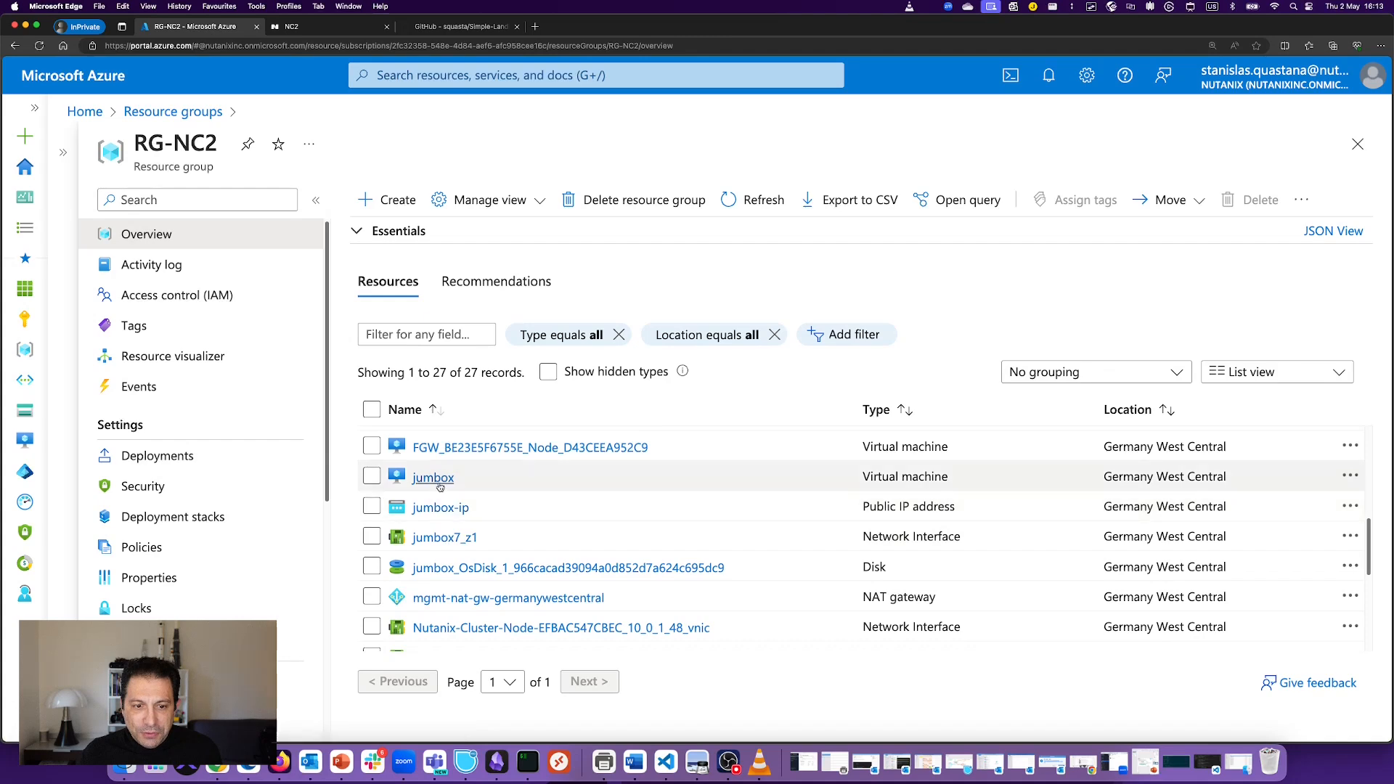
scroll(460, 535, "down", 4)
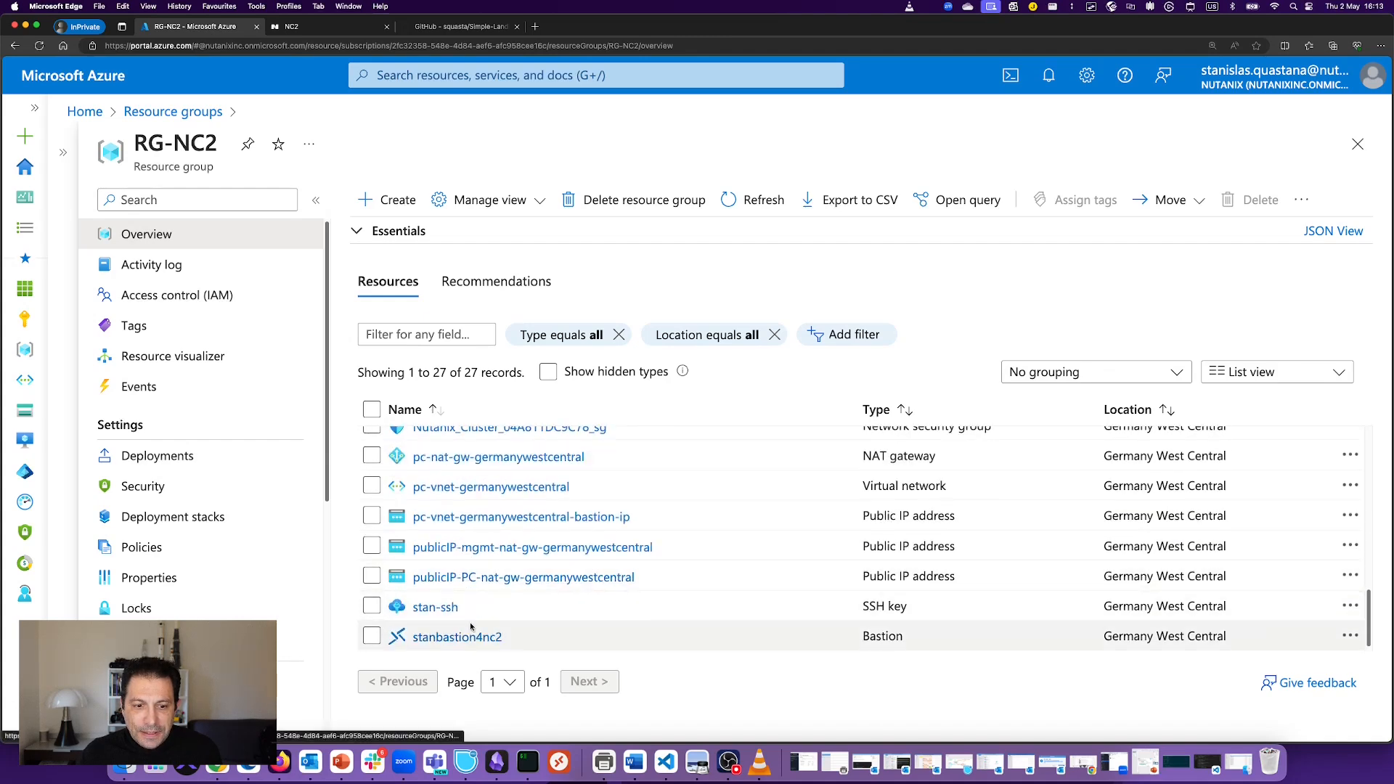
scroll(537, 573, "up", 5)
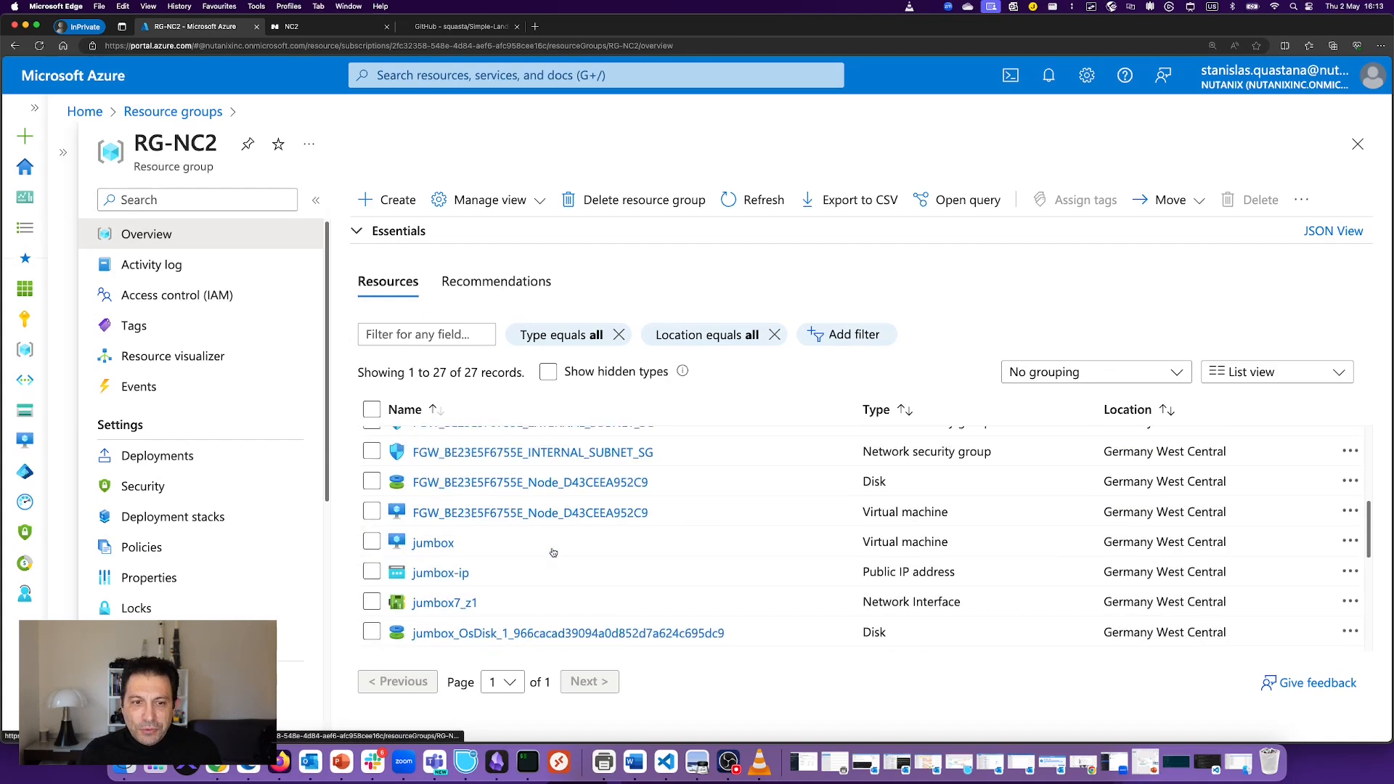
left_click(442, 545)
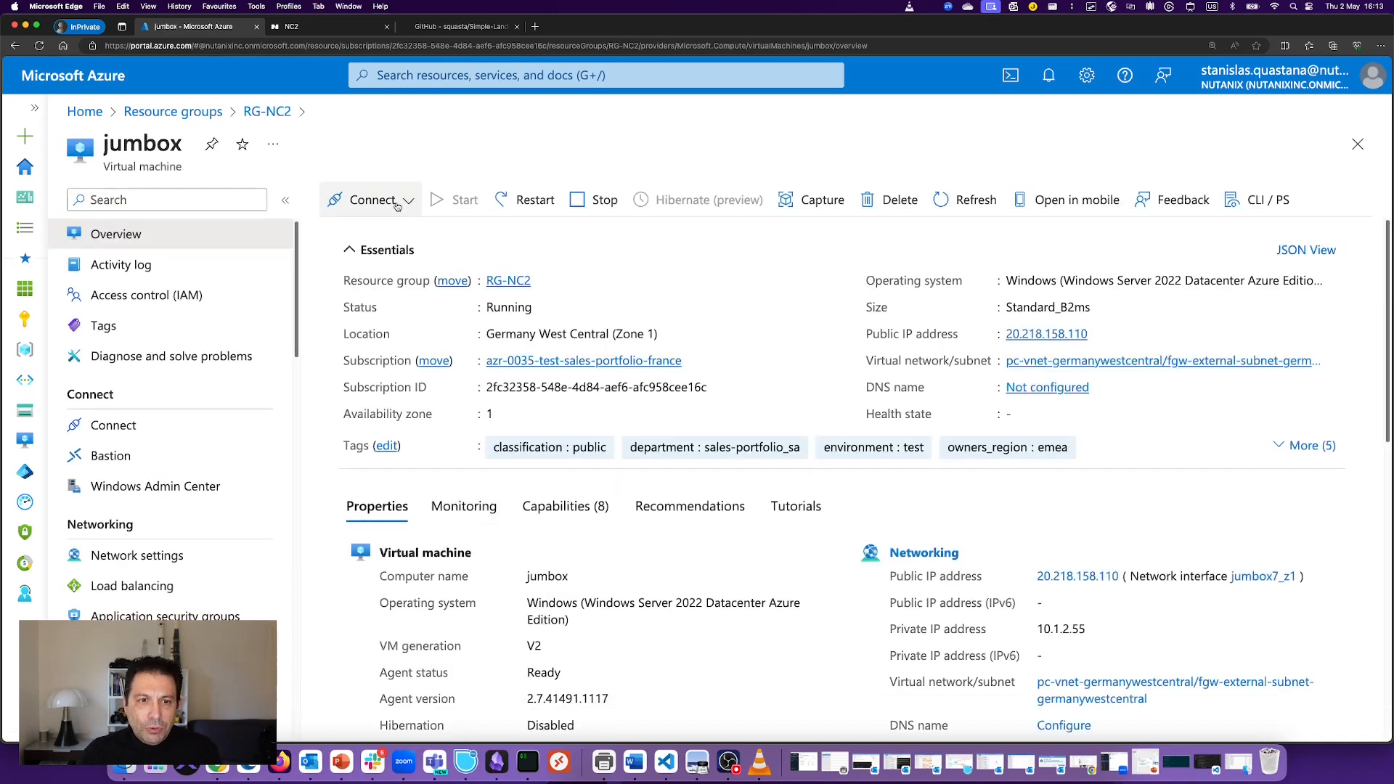
Step: Choose to connect to jumbox via Bastion
left_click(407, 201)
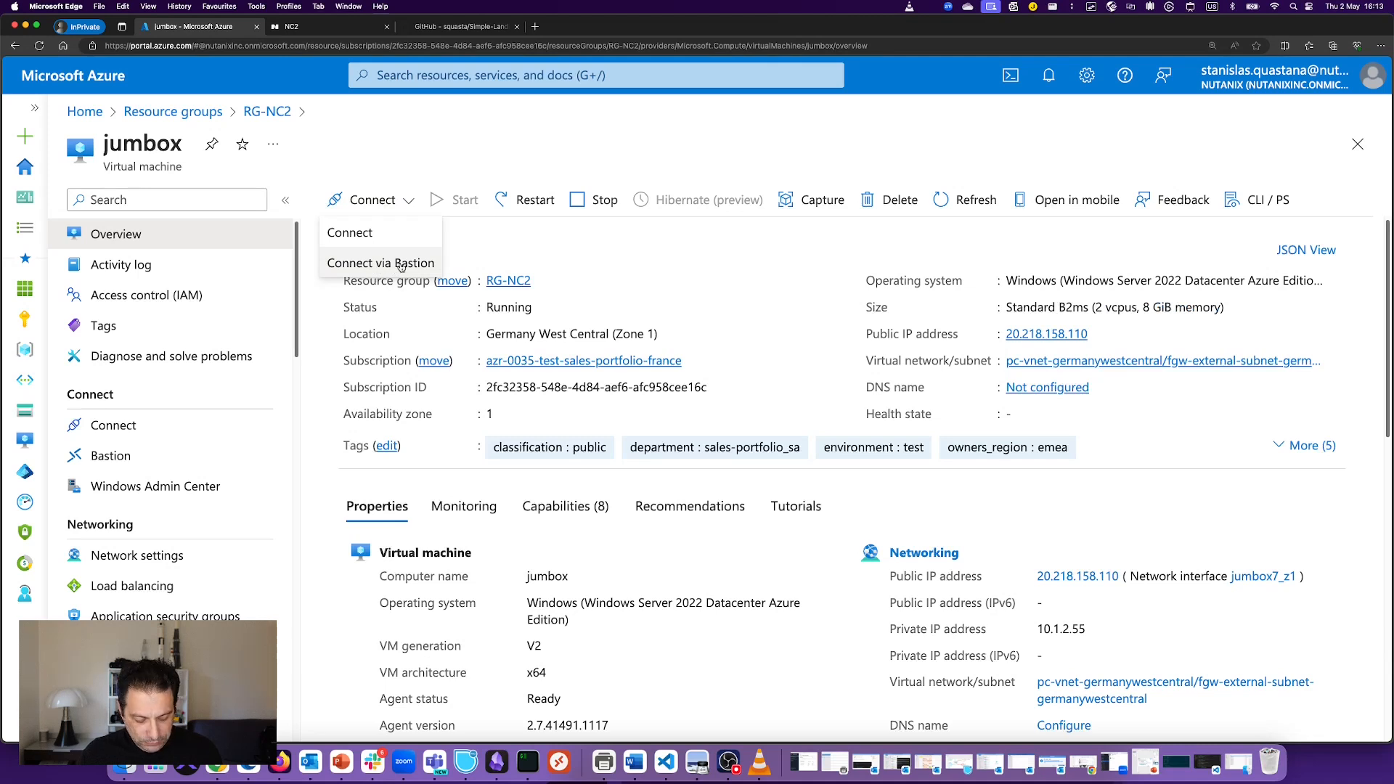
left_click_drag(316, 252, 458, 286)
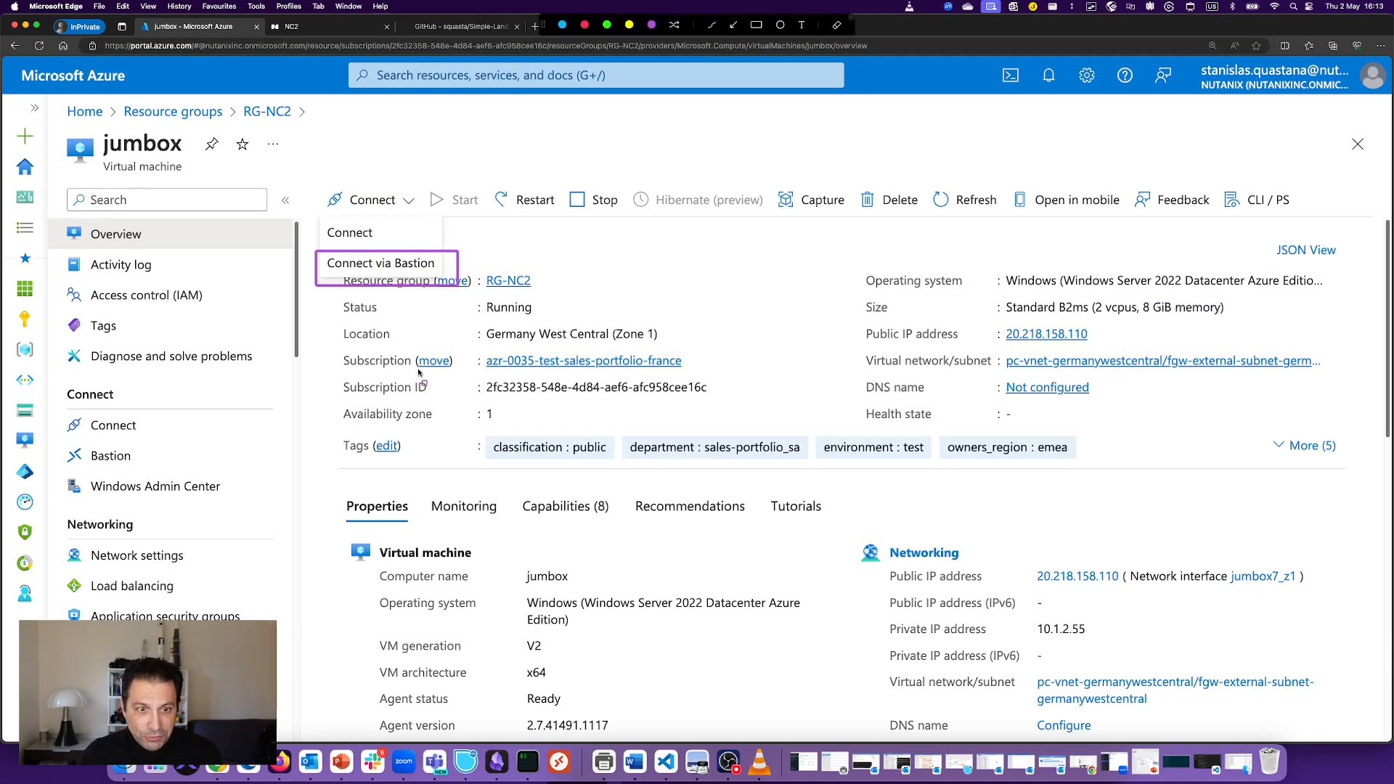
key("Escape")
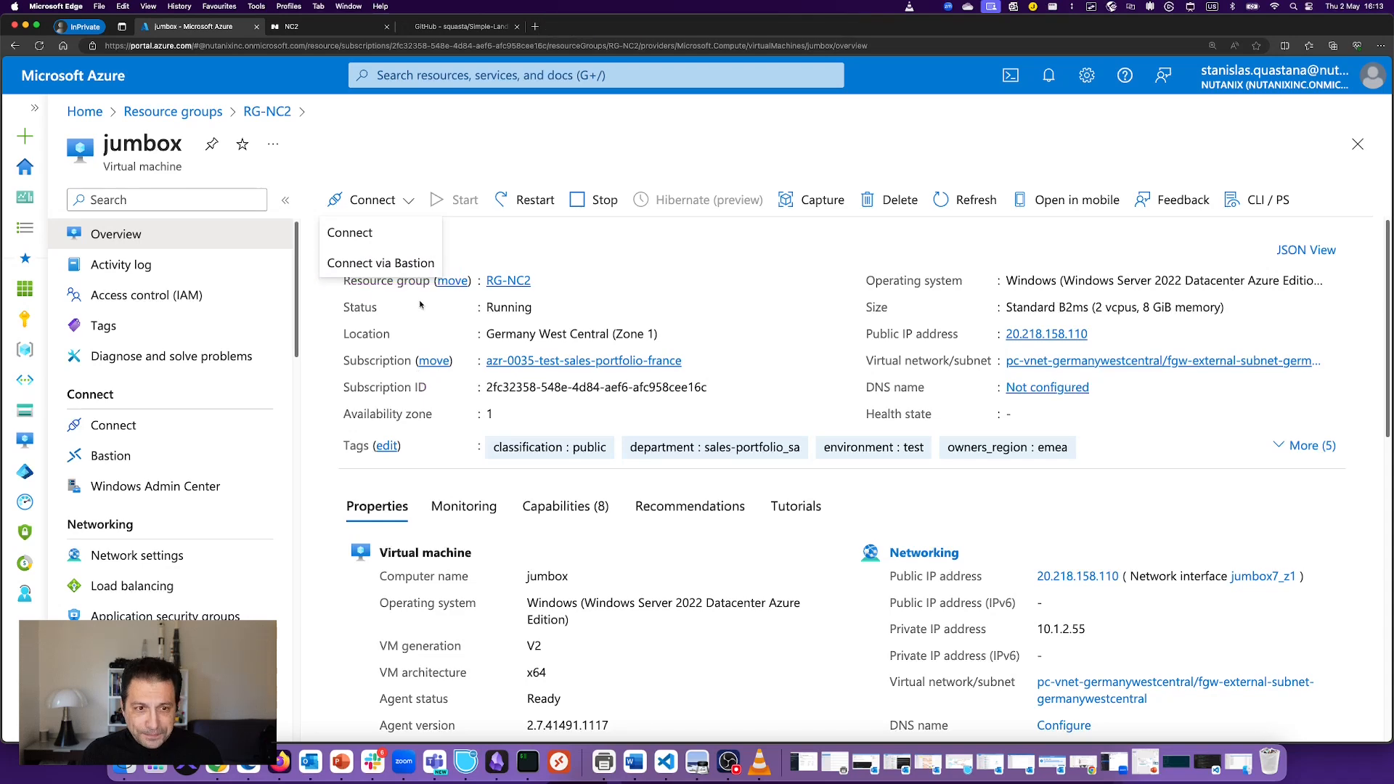
left_click(406, 264)
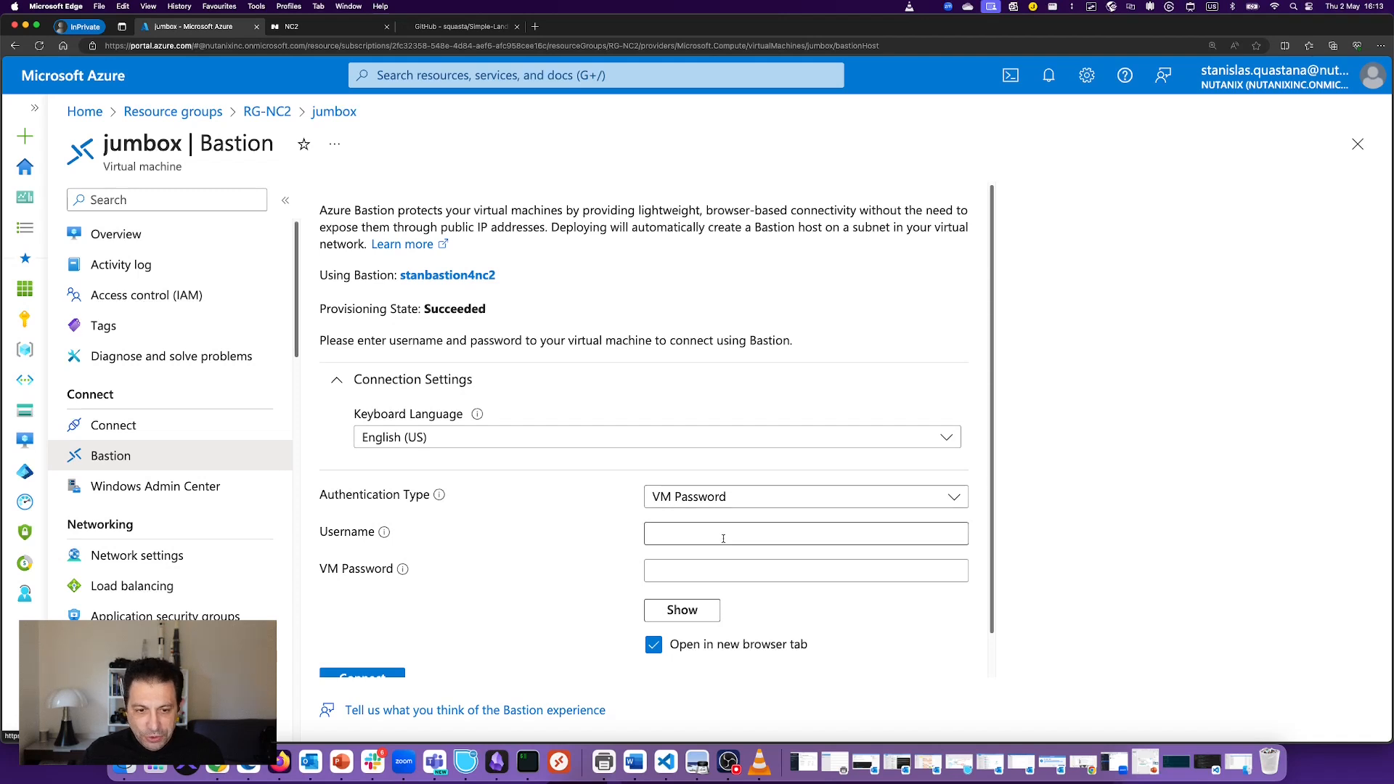
Step: Enter the VM username and password, connect, and always allow pop-ups from the portal
left_click(693, 532)
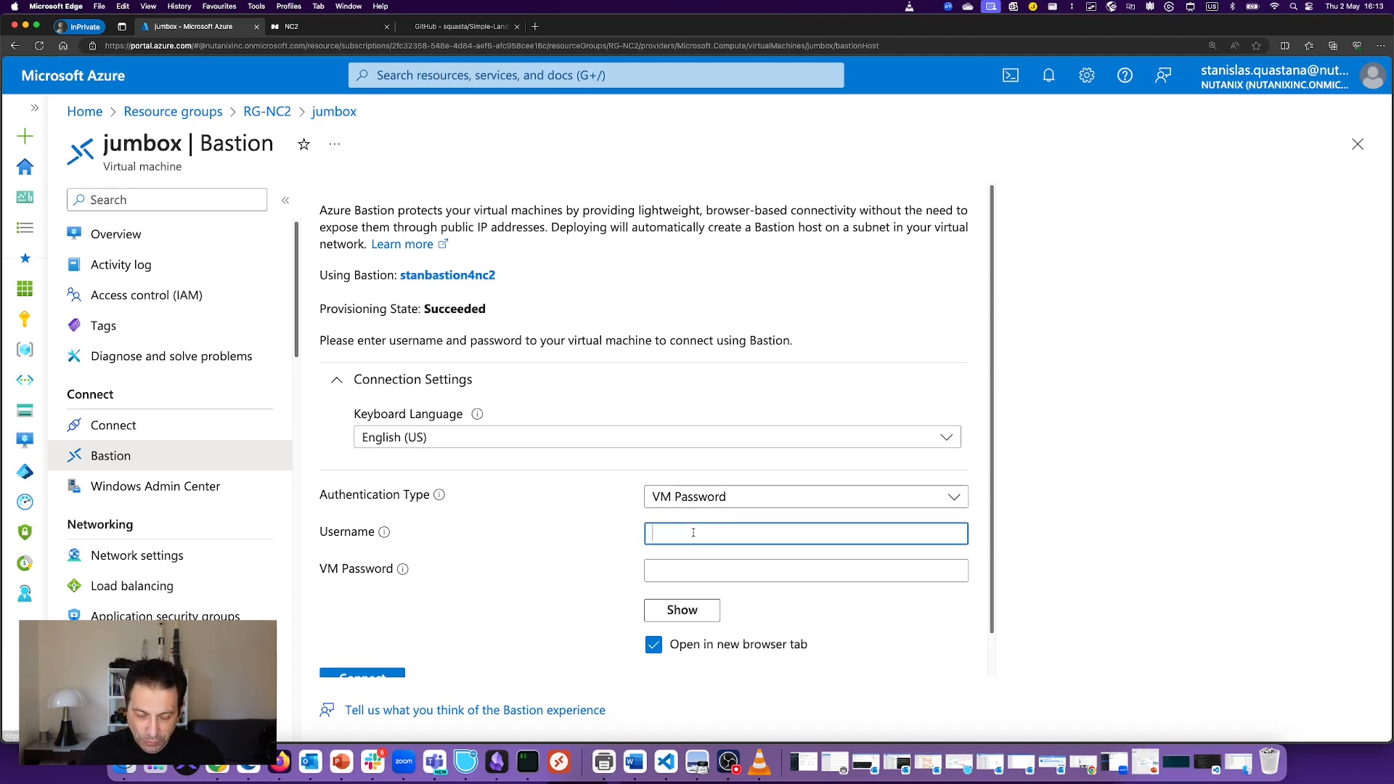
type("stan")
key("Tab")
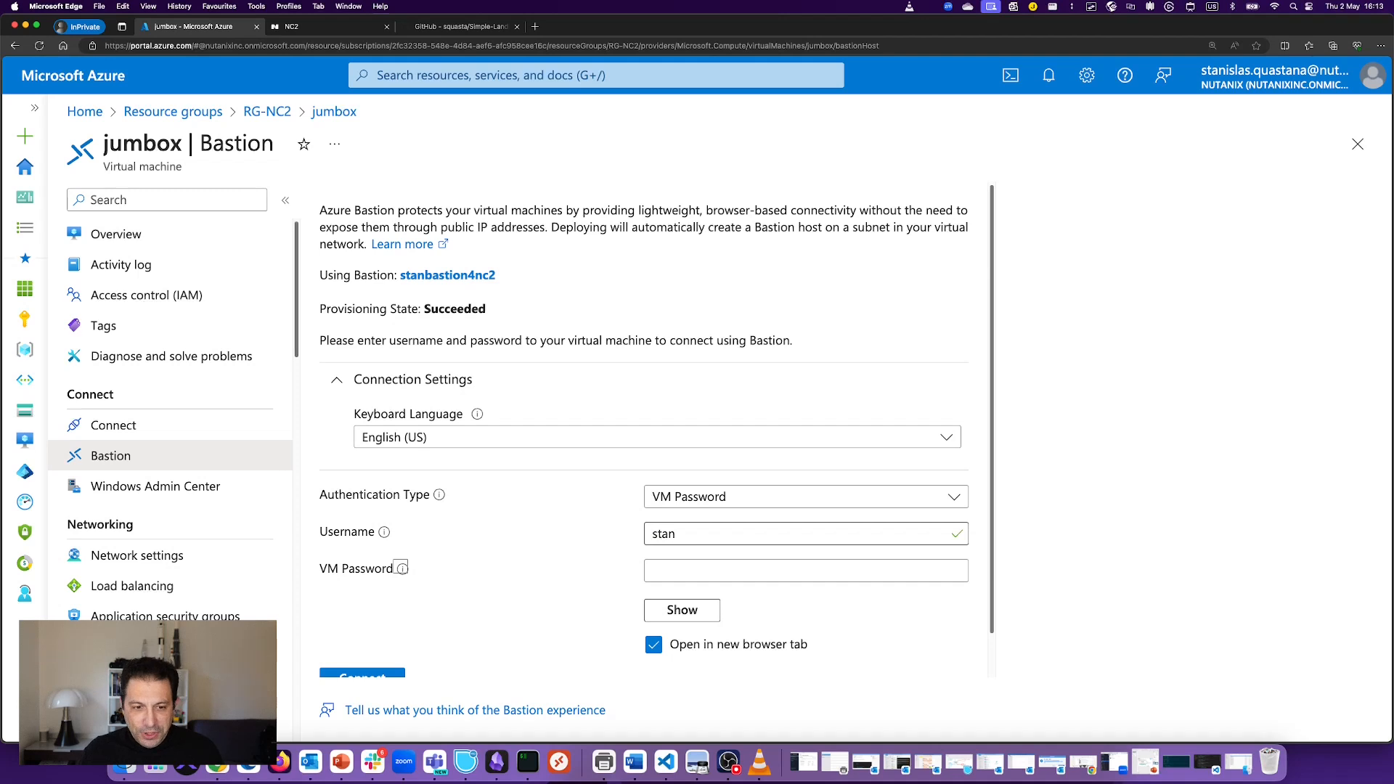
left_click(695, 573)
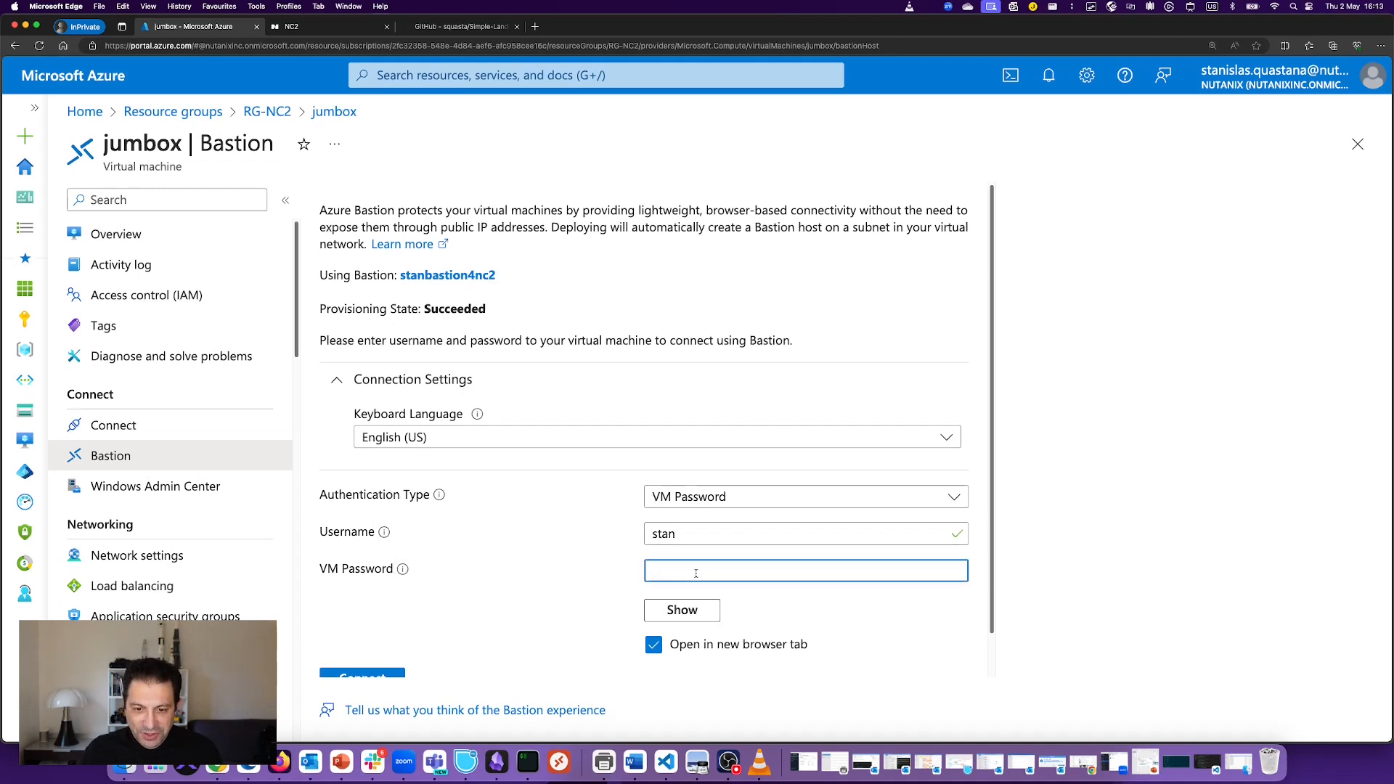
type("•••••")
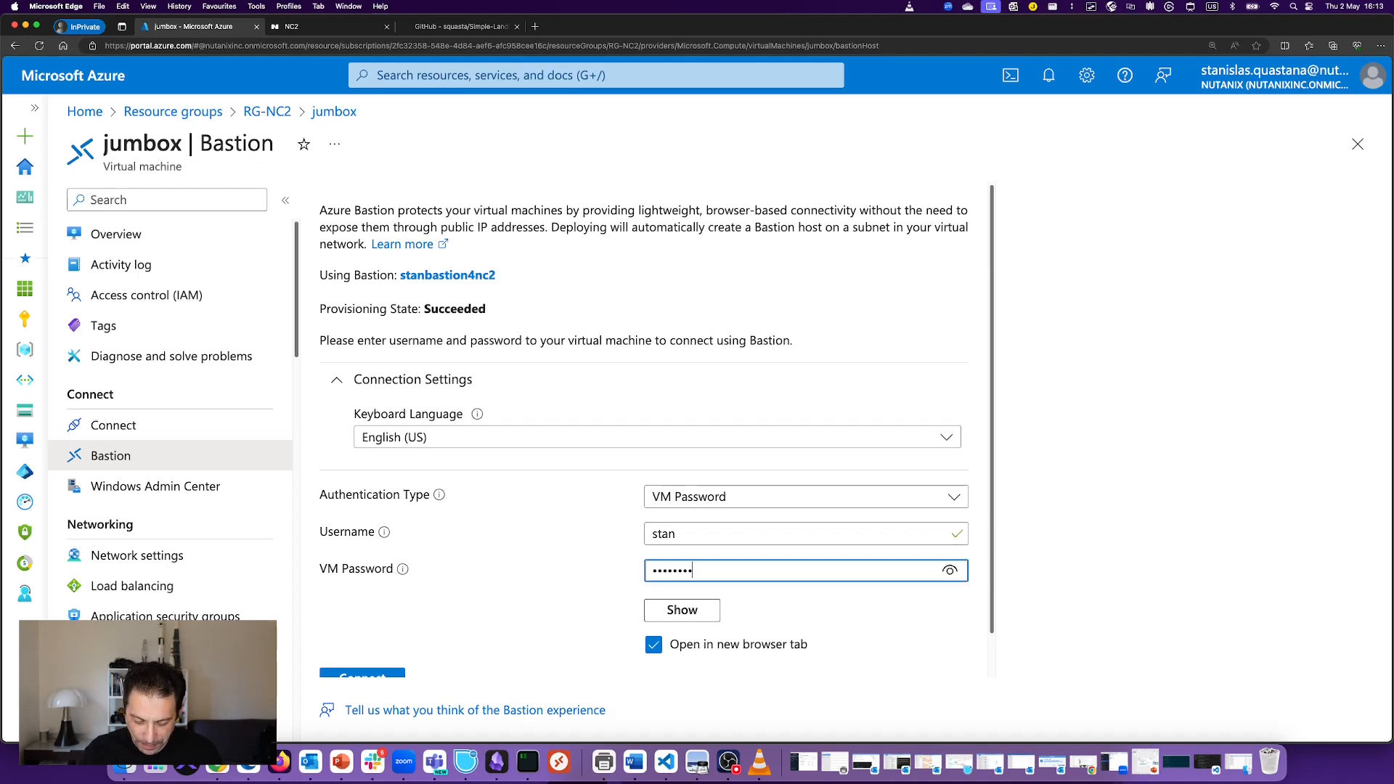
type("•••••••")
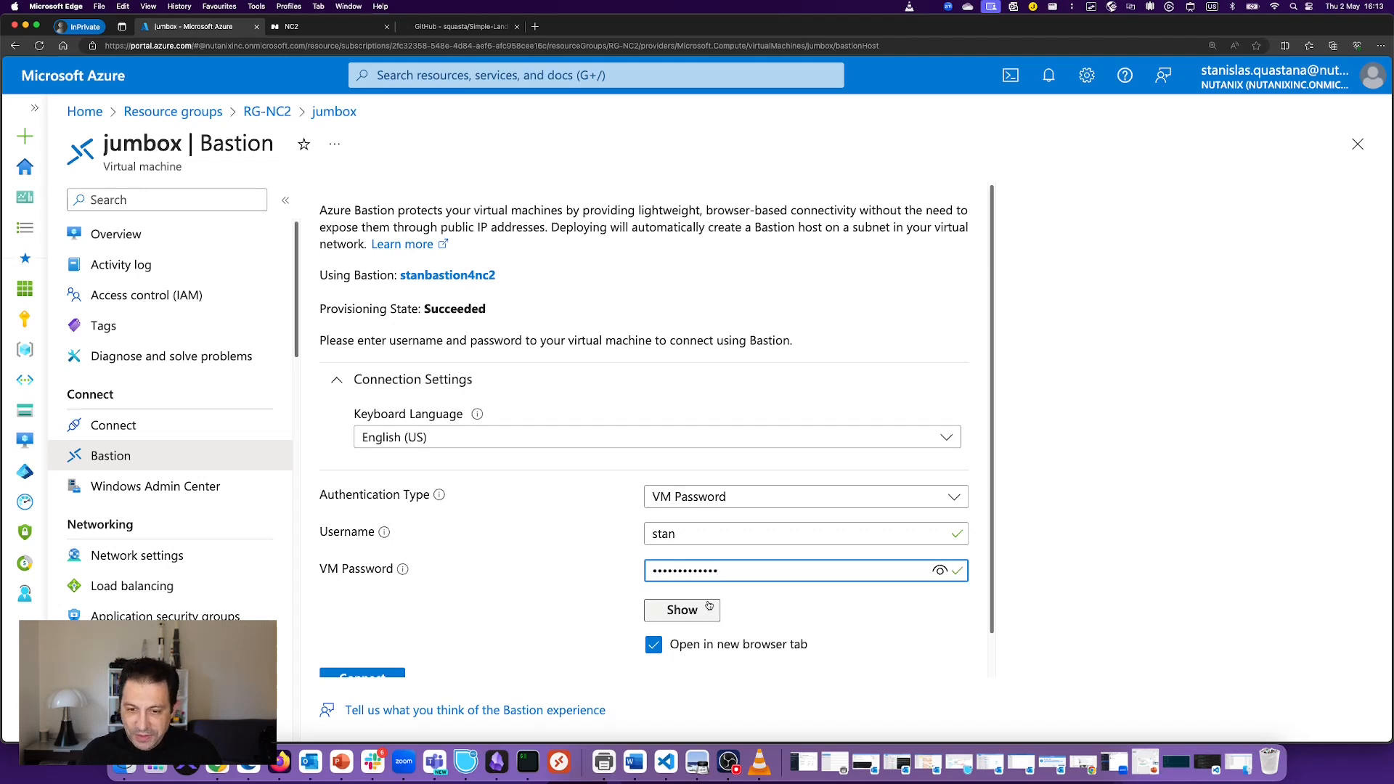
scroll(736, 656, "down", 1)
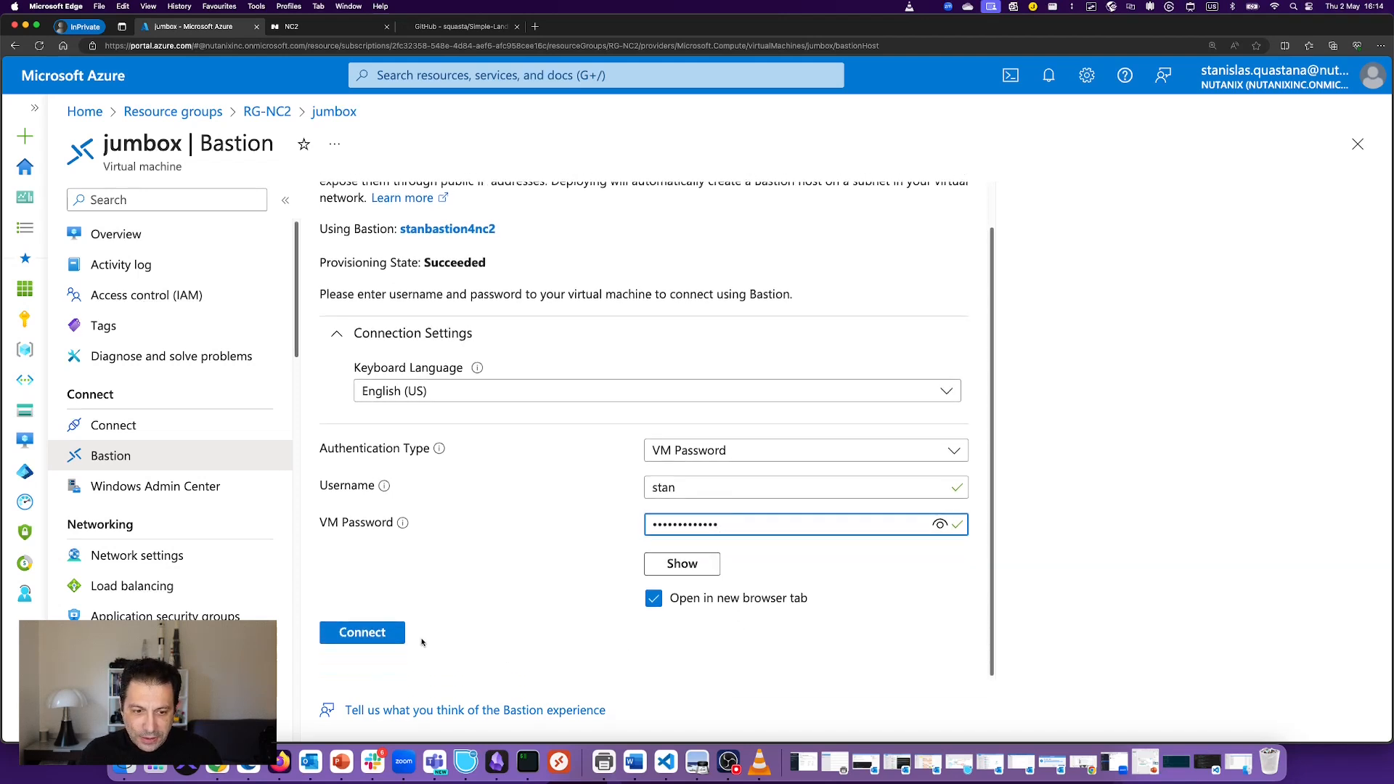
left_click(386, 635)
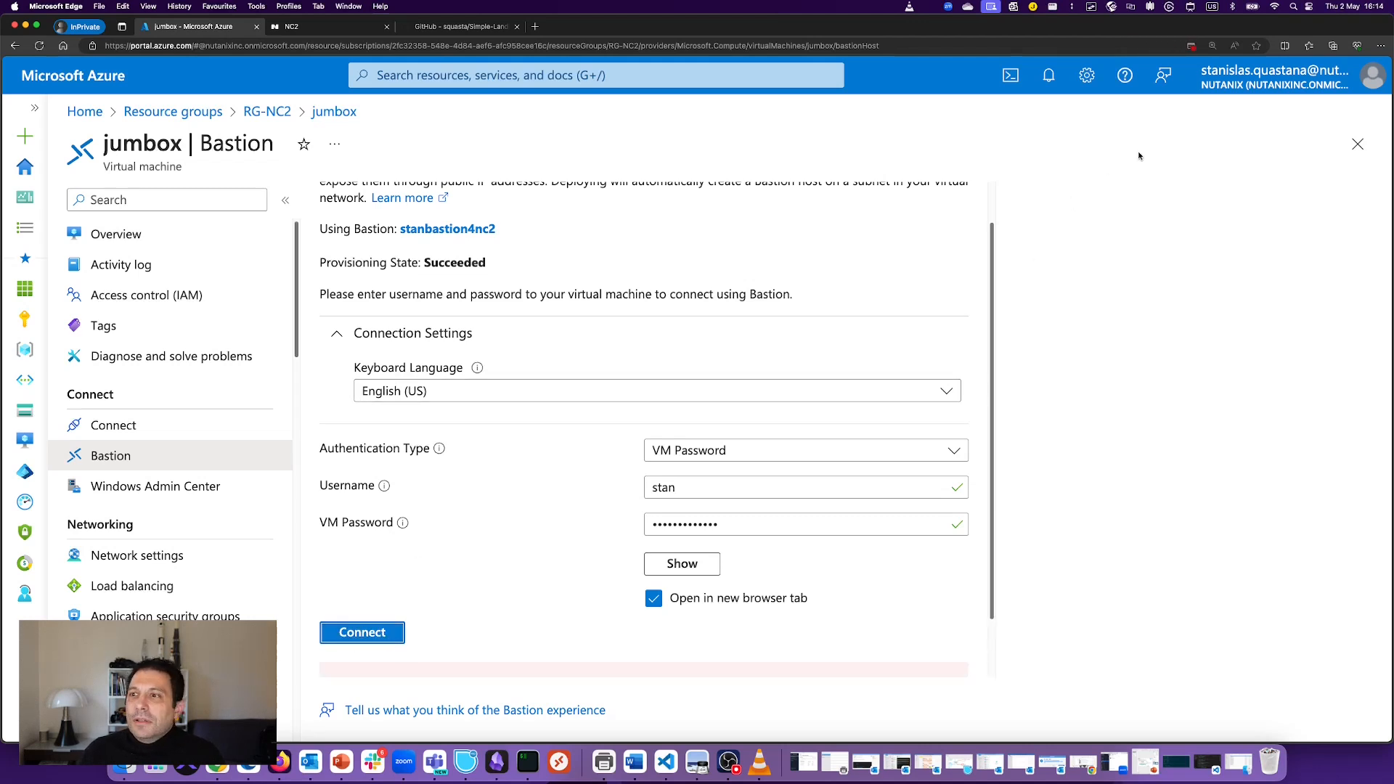
left_click(1189, 48)
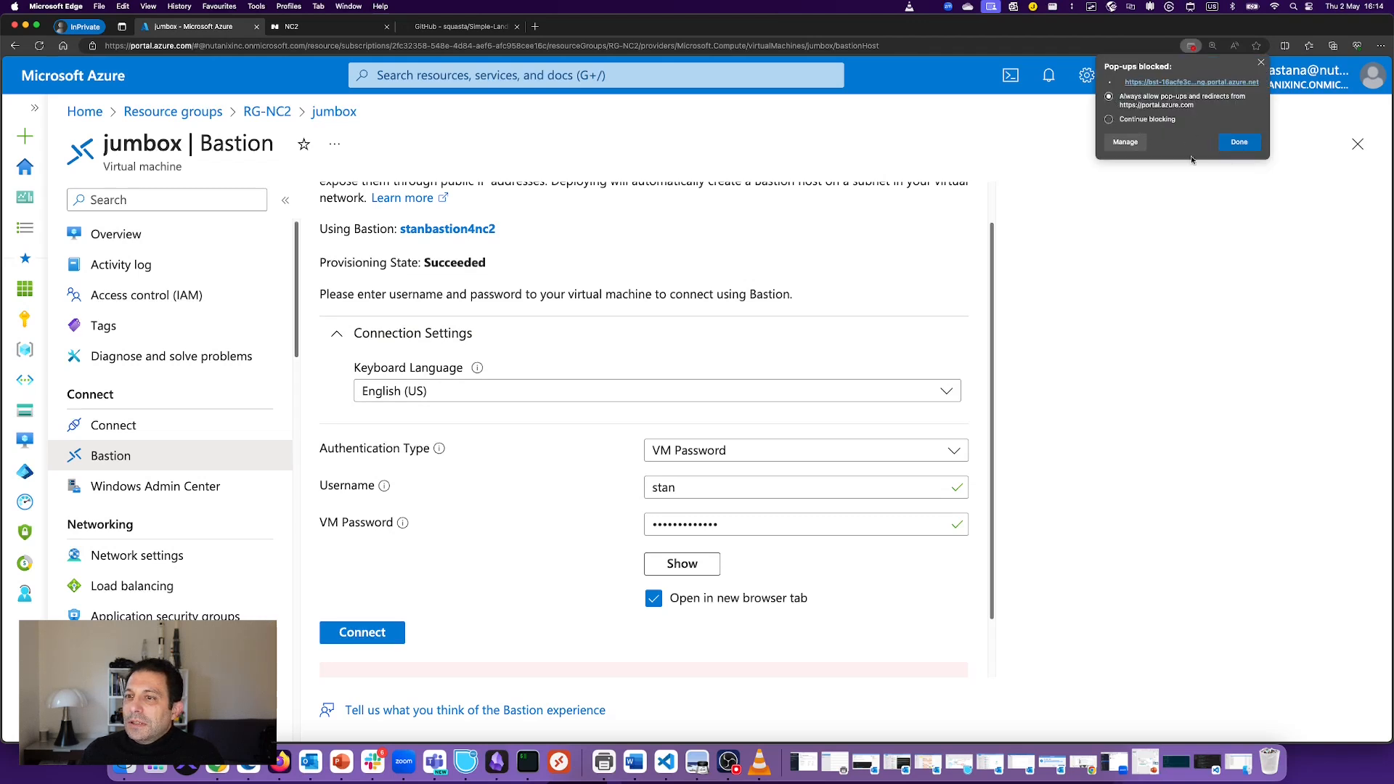
left_click(1239, 143)
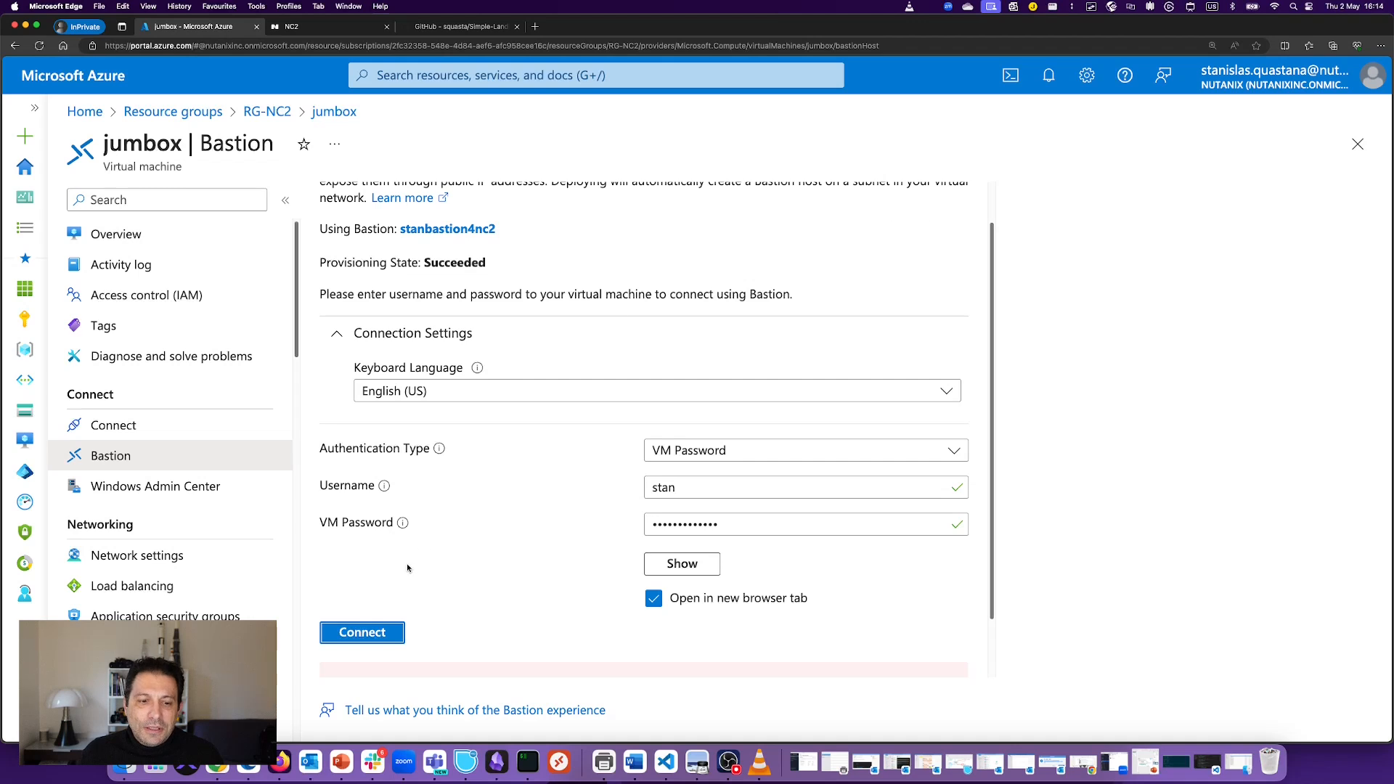
Step: Launch the jumbox Bastion session in a new tab, allow clipboard access, and return to the NC2 console
left_click(385, 631)
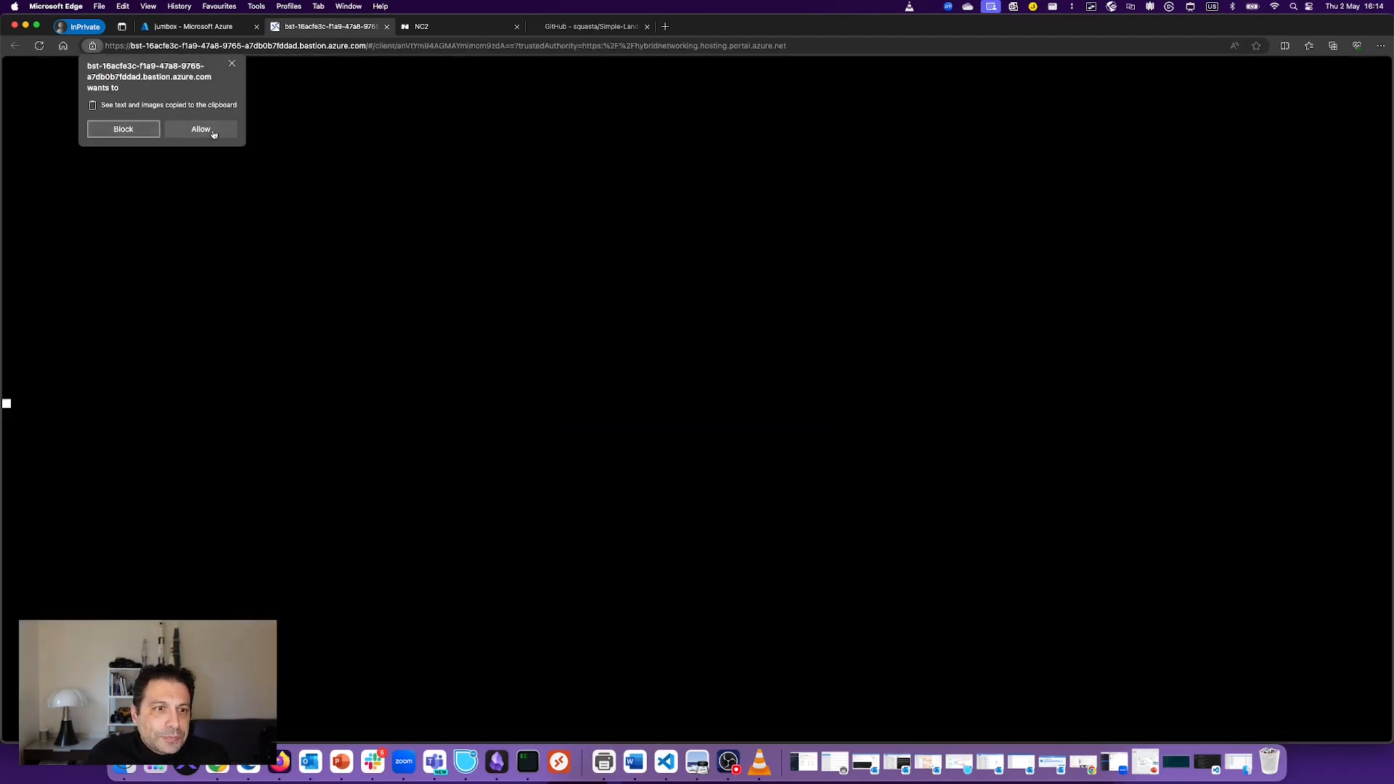
left_click(190, 129)
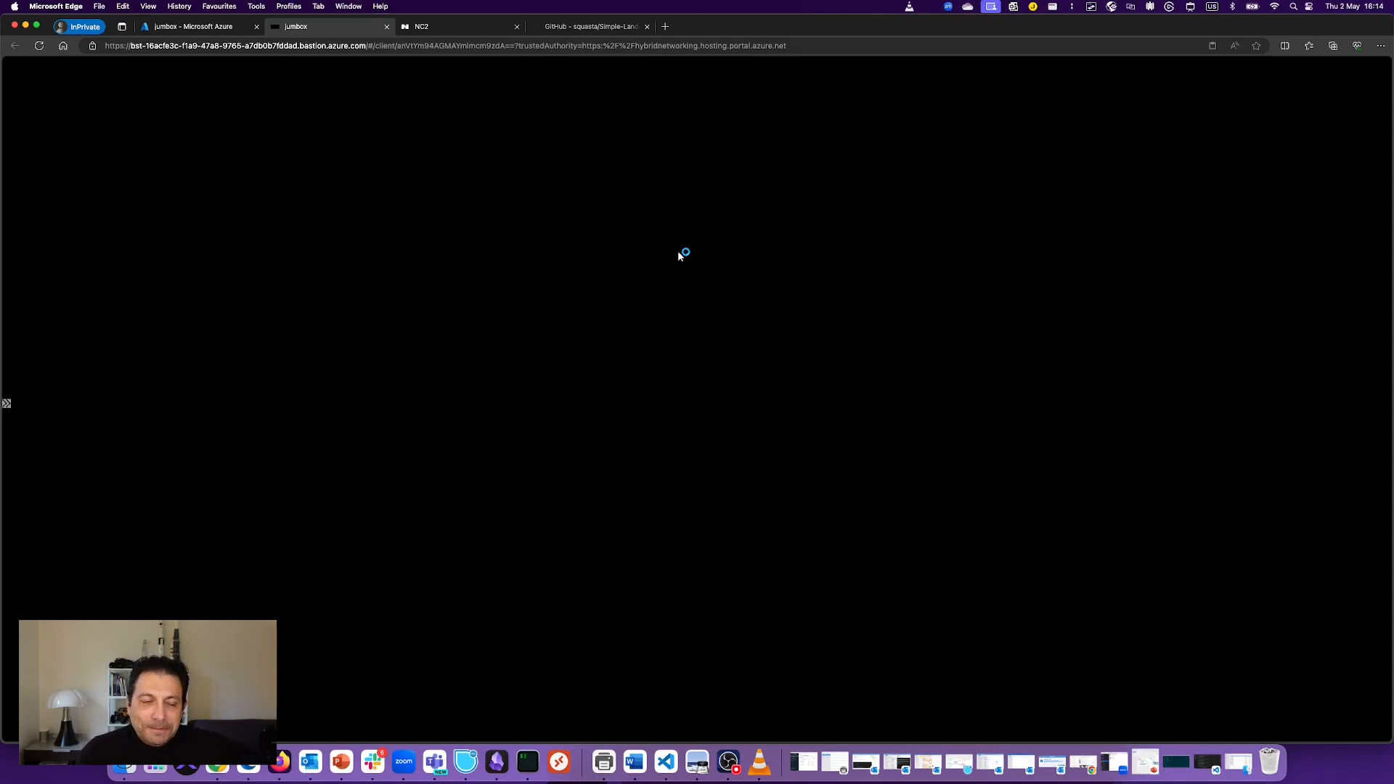
left_click(438, 26)
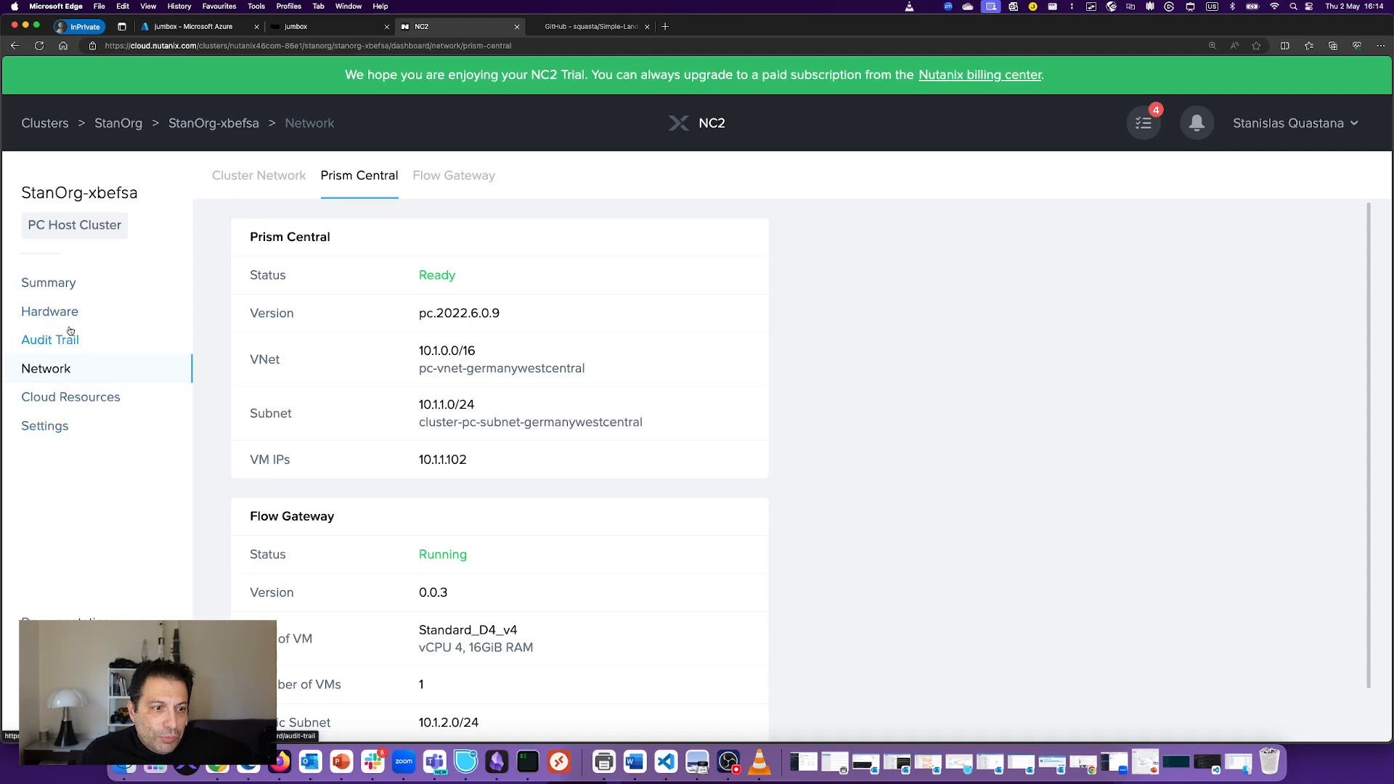
Step: View the NC2 cluster summary with Prism Central ready, then switch back to the jumbox remote desktop
left_click(57, 293)
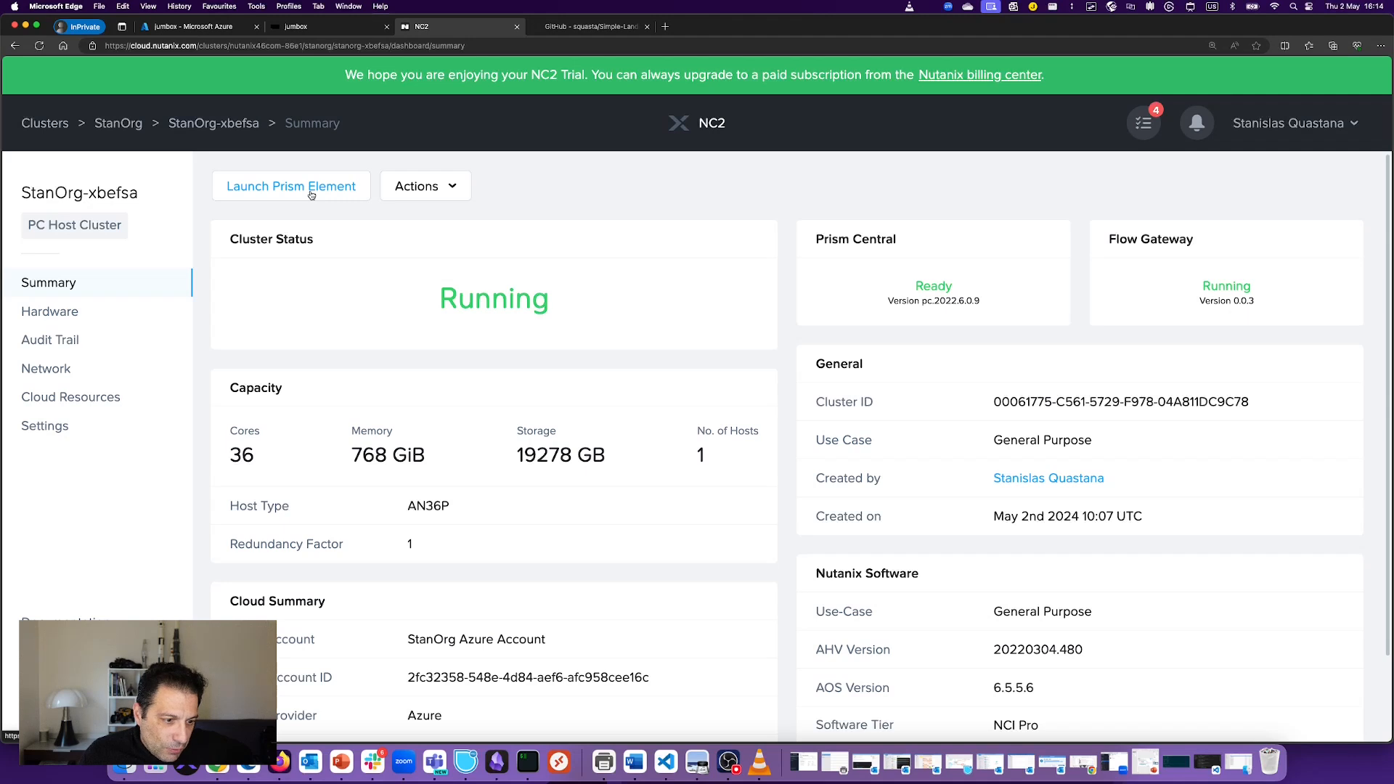
left_click(308, 29)
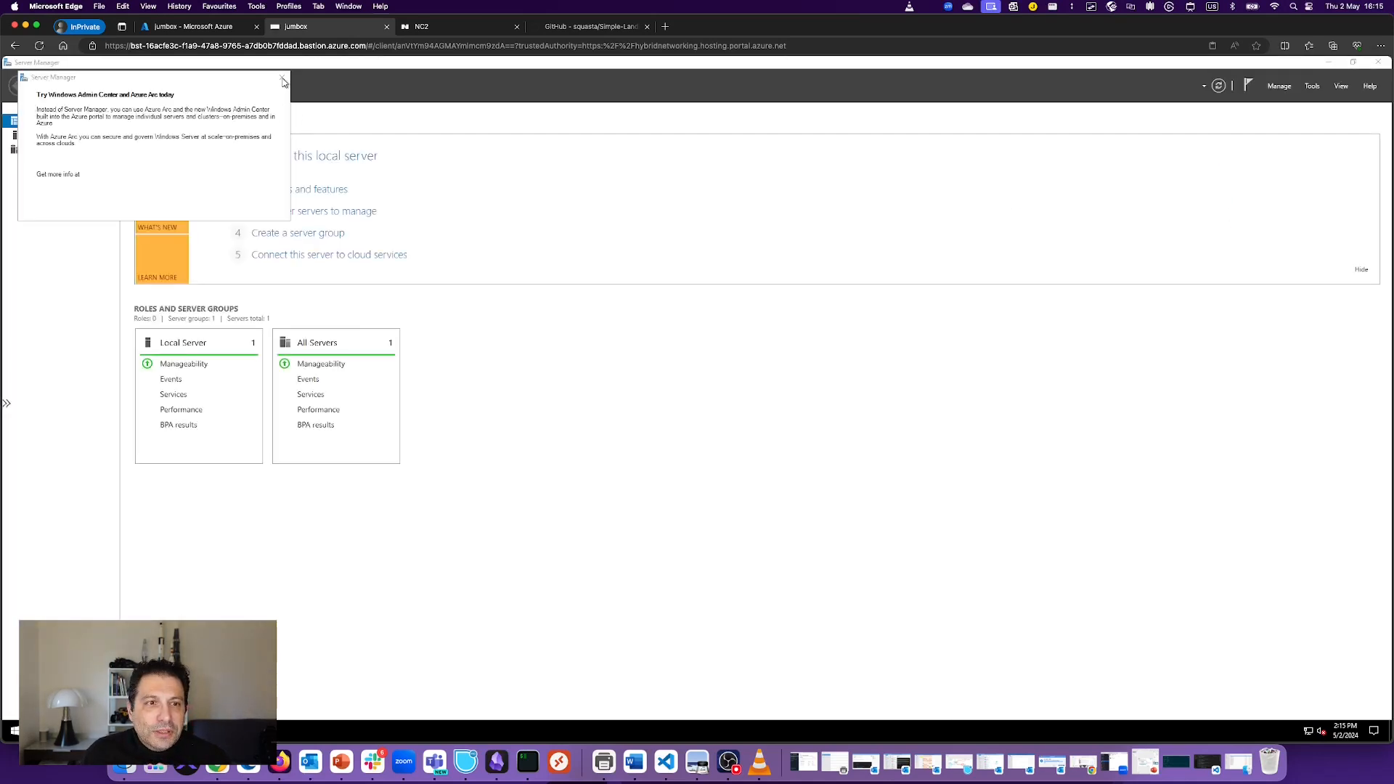
Step: Permanently dismiss the Windows Admin Center tip, minimize Server Manager and bring up the jumbox Start menu
left_click(39, 202)
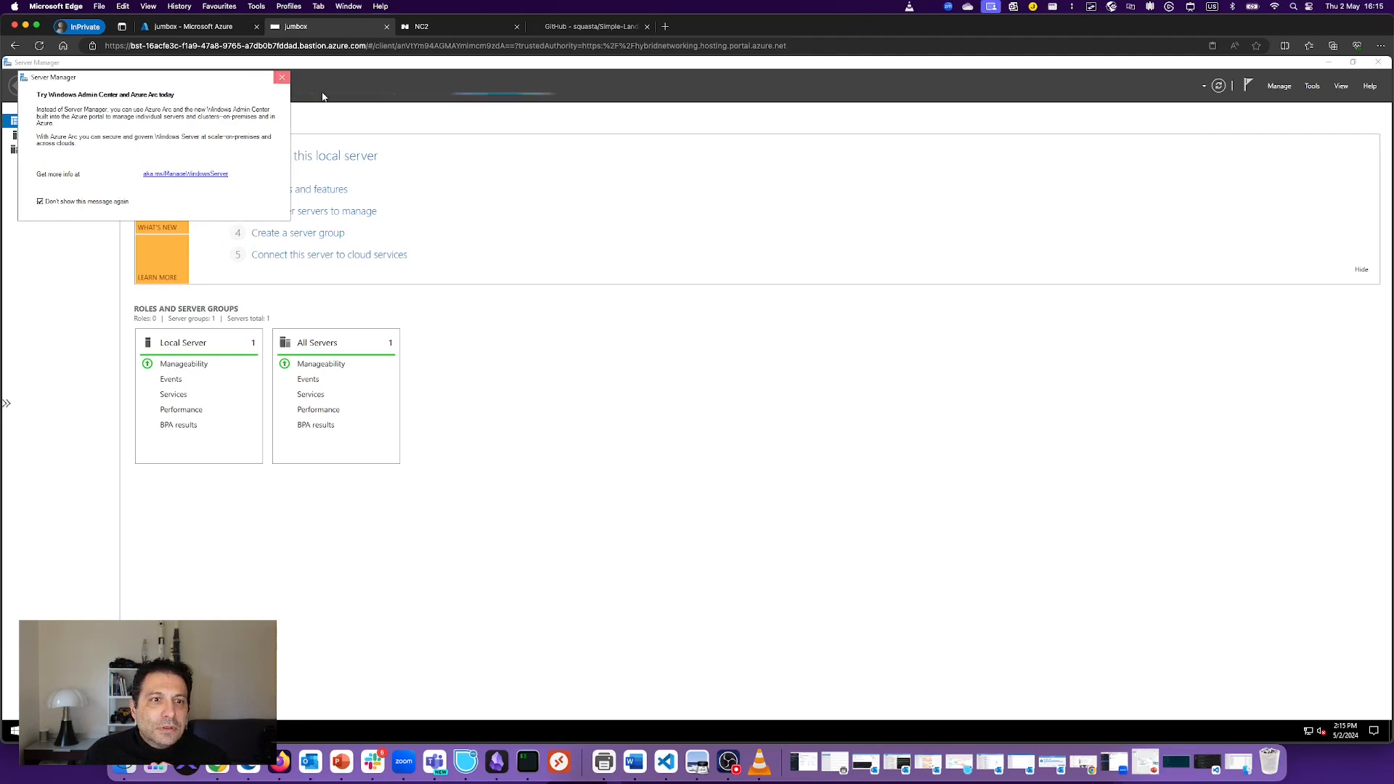
left_click(282, 77)
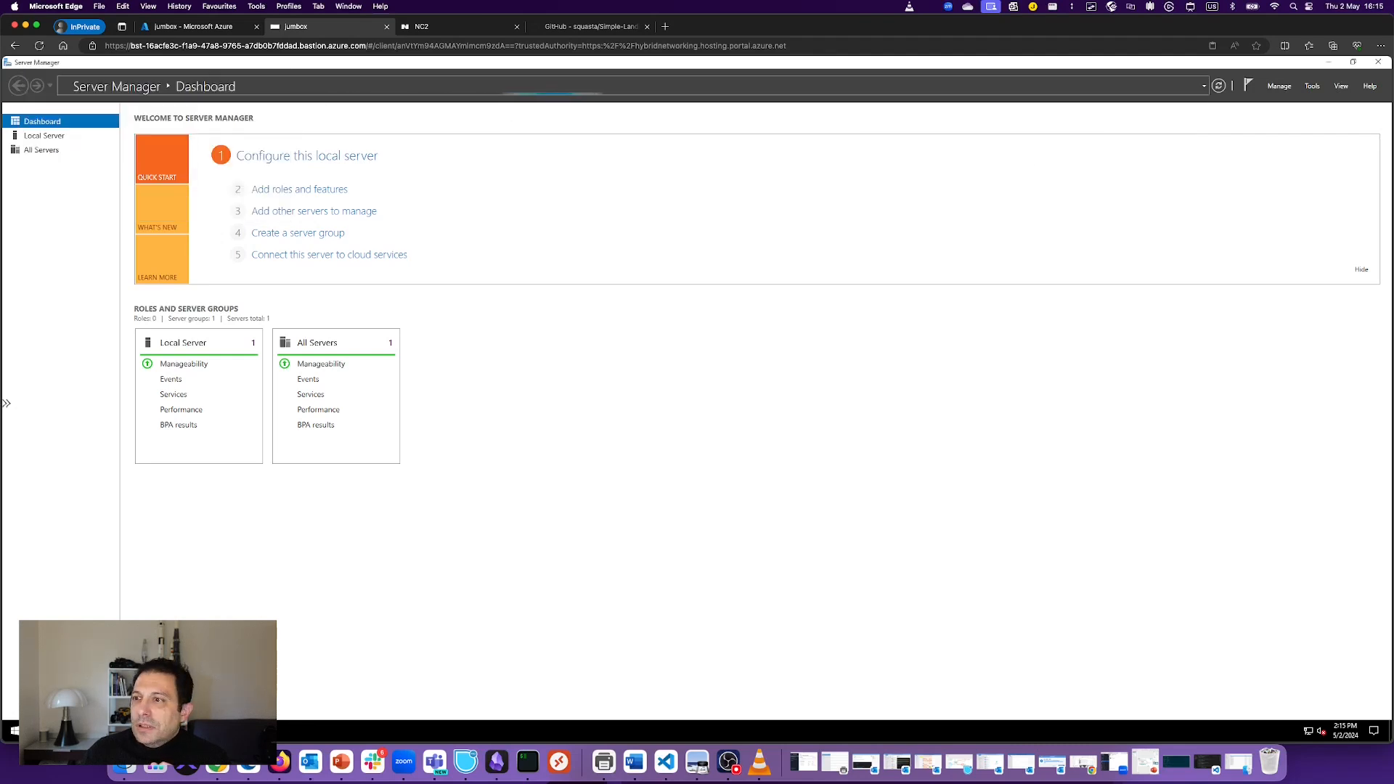
left_click(1330, 63)
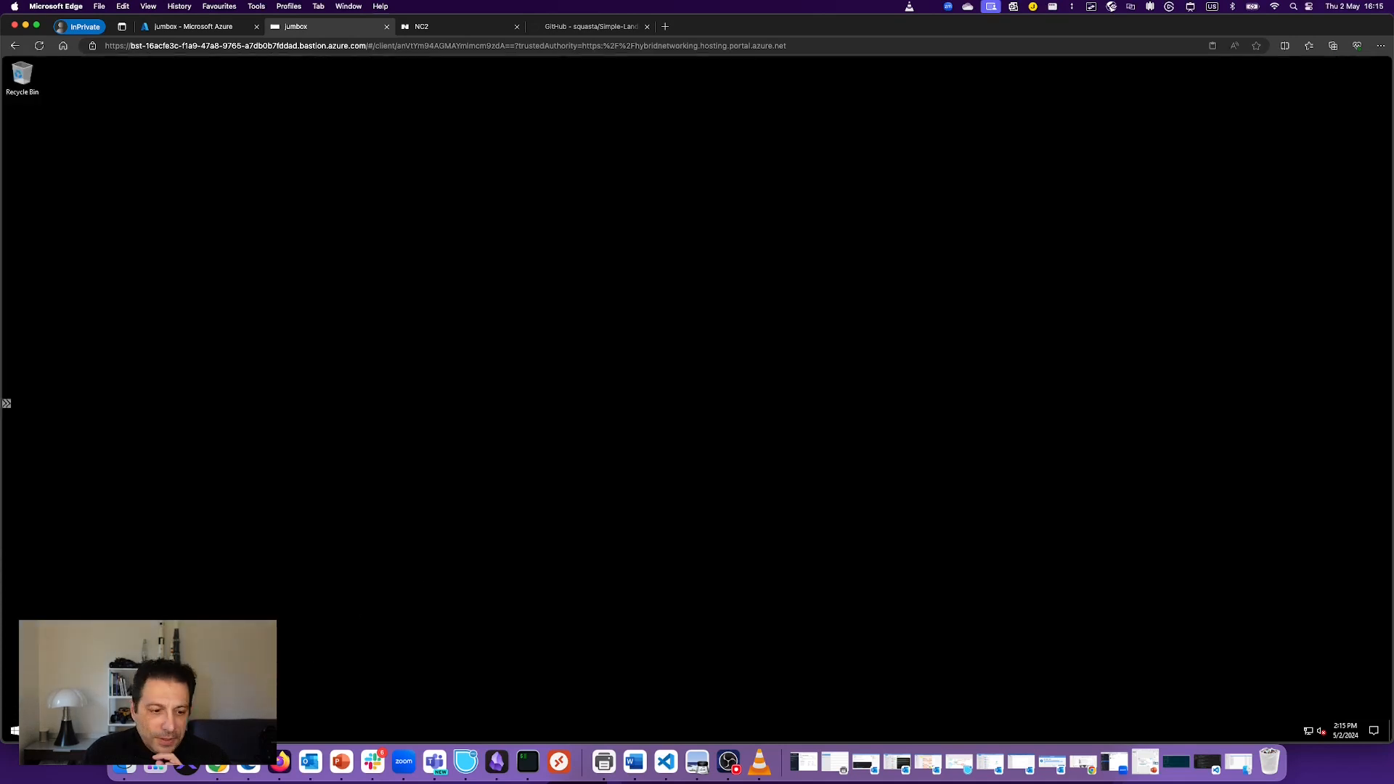
left_click(15, 730)
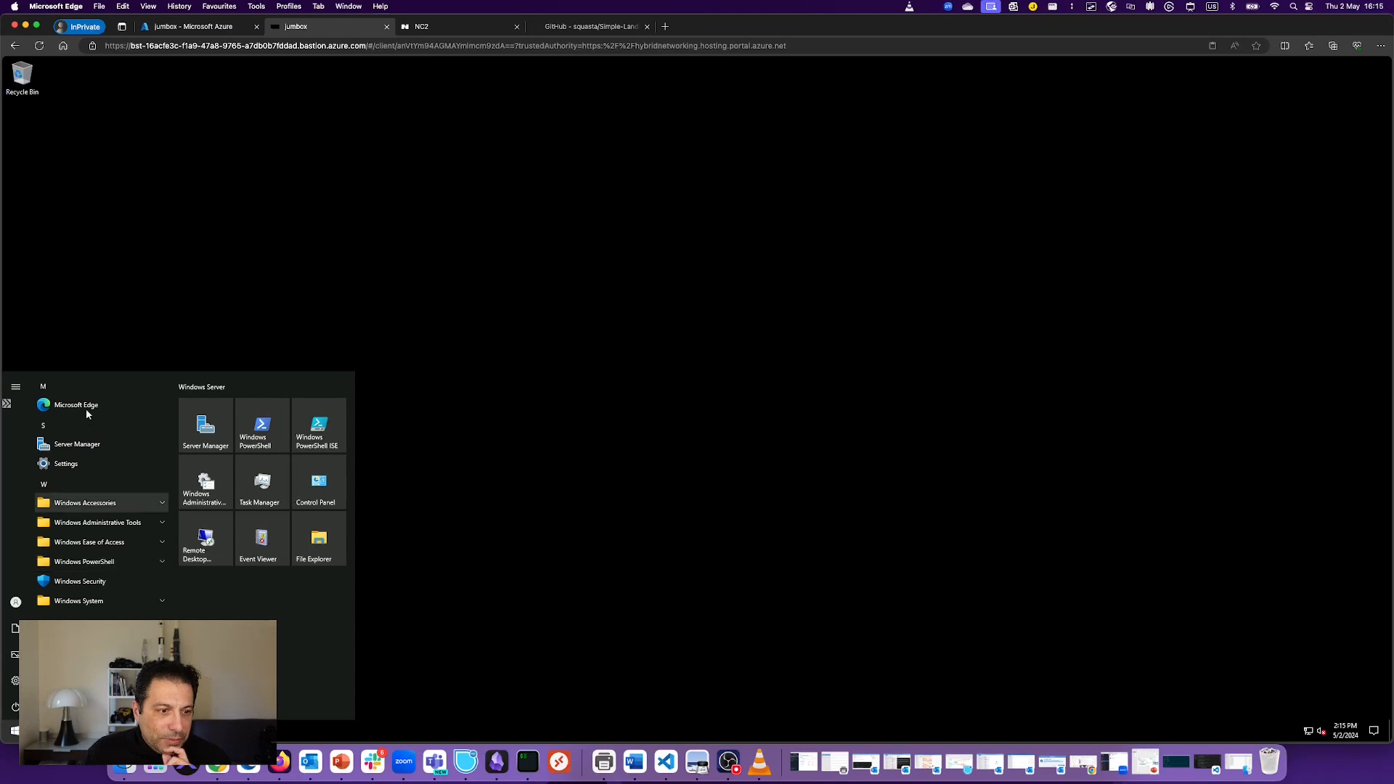
Step: Launch Microsoft Edge on the jumbox and finish first-run setup without signing in or importing data
left_click(154, 404)
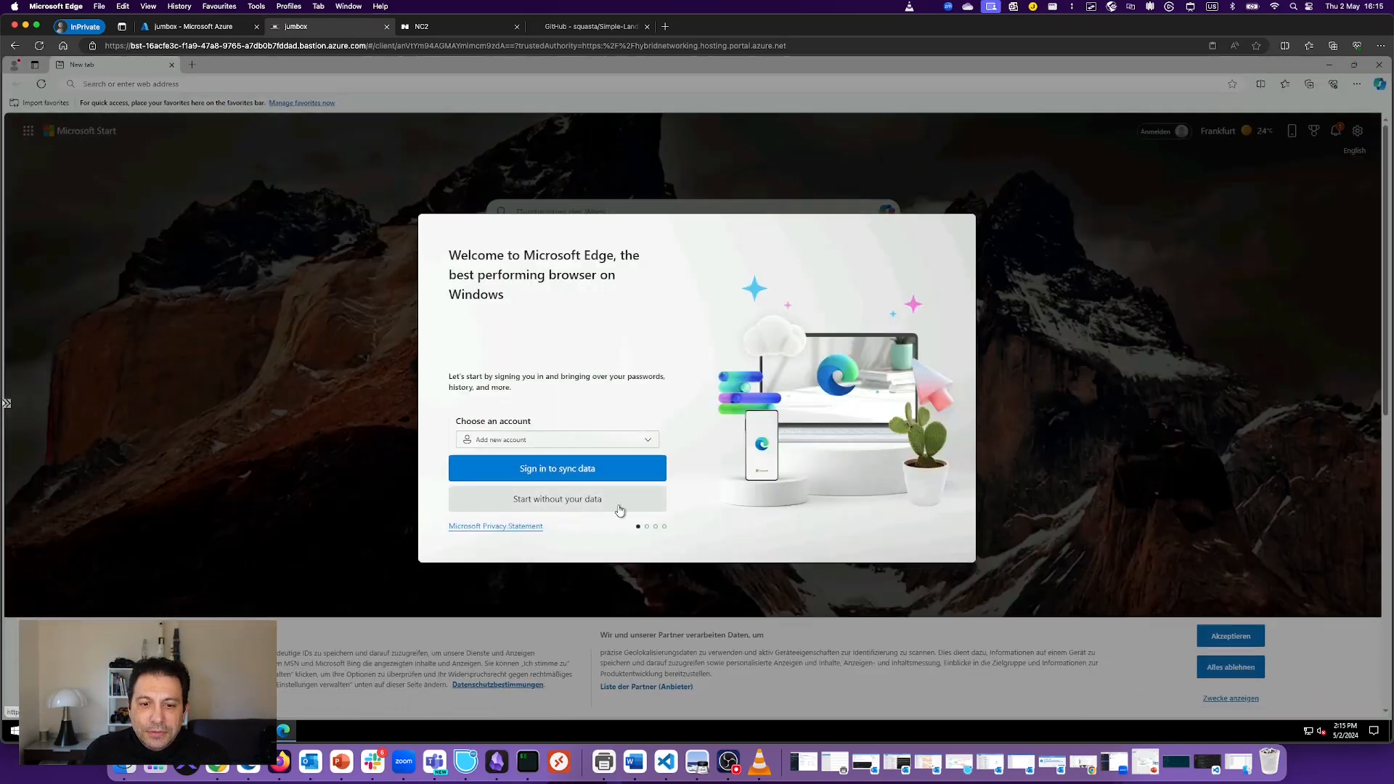
left_click(617, 504)
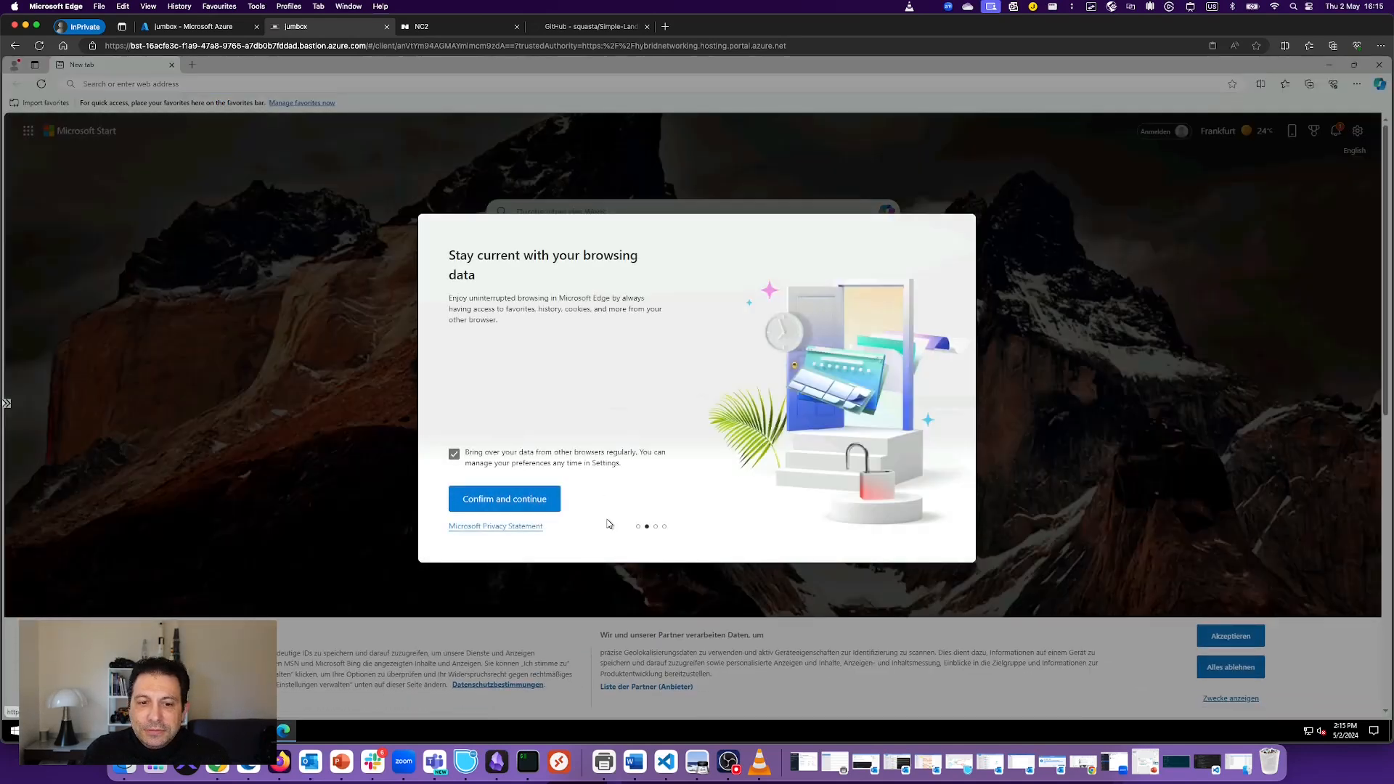
left_click(535, 500)
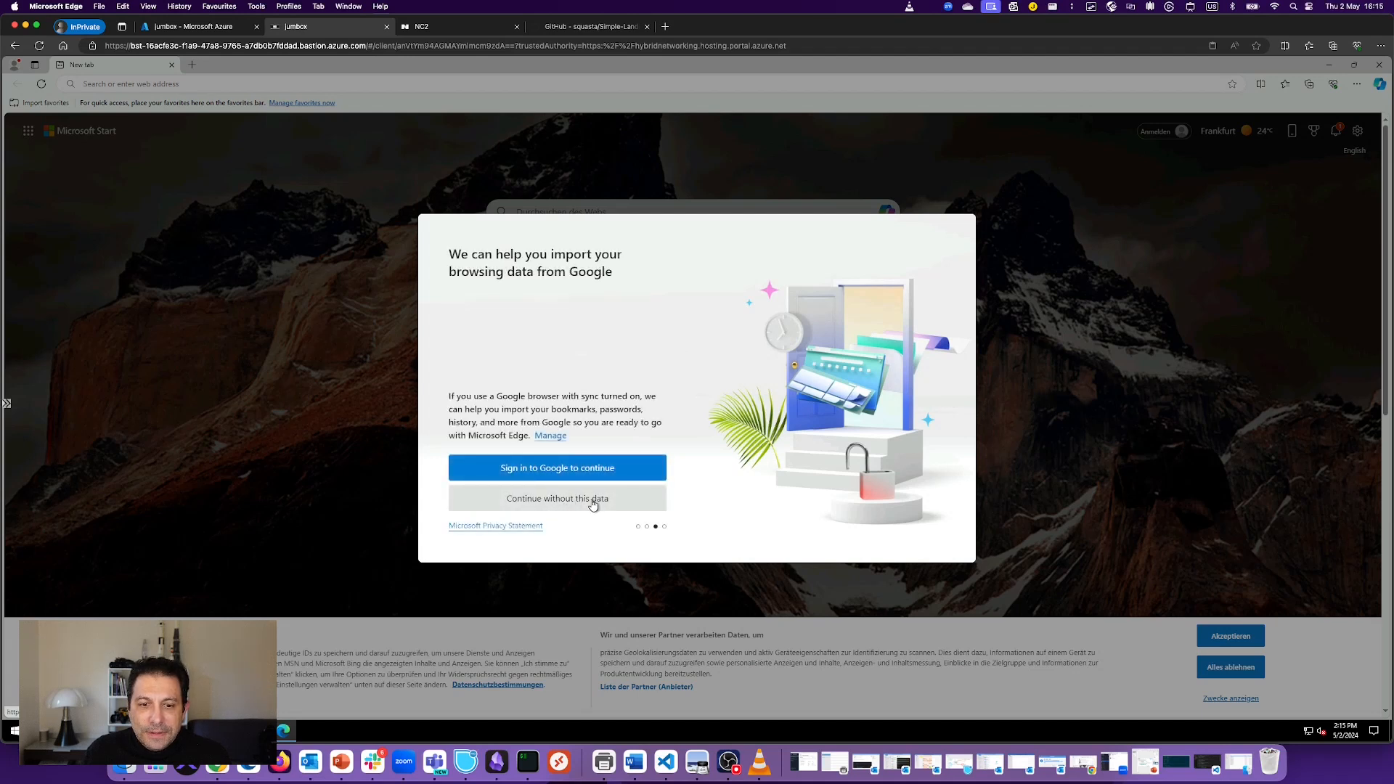
left_click(593, 500)
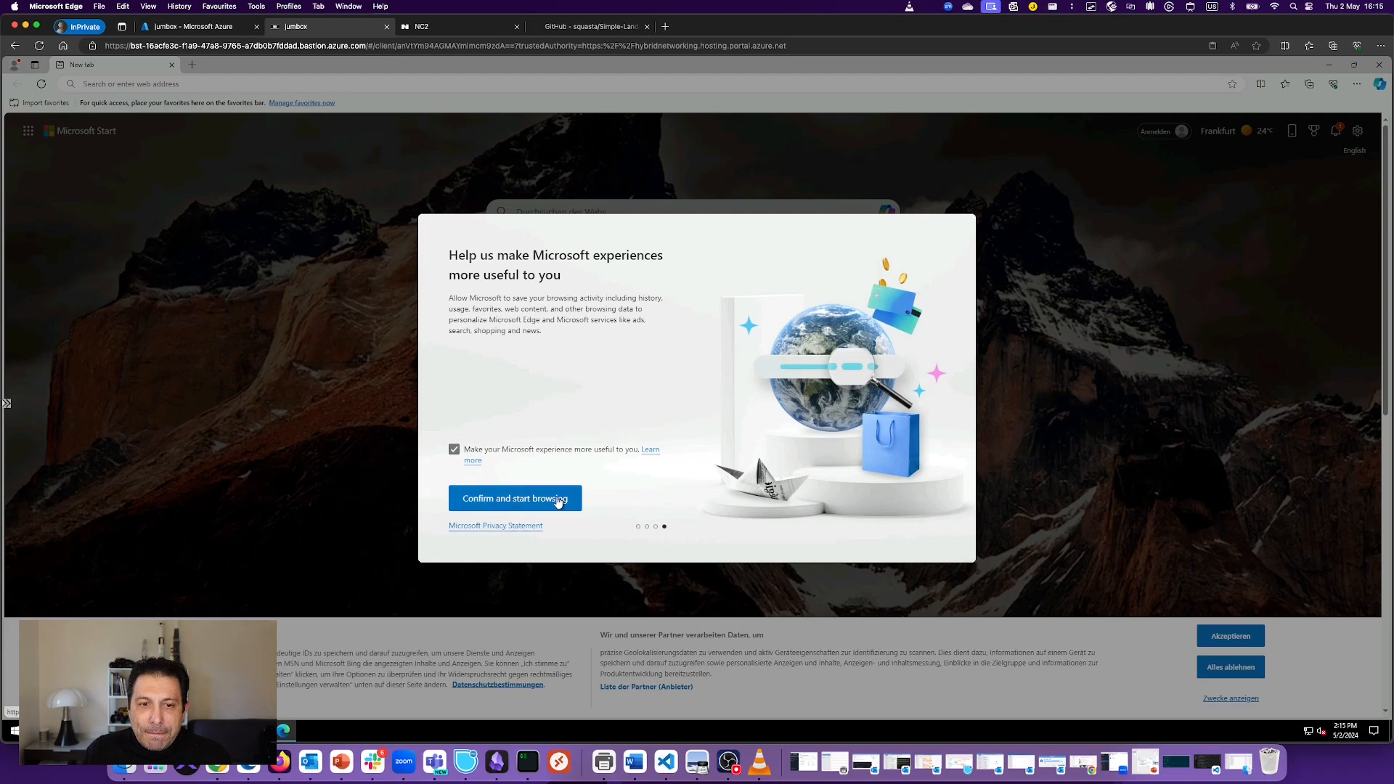
left_click(558, 499)
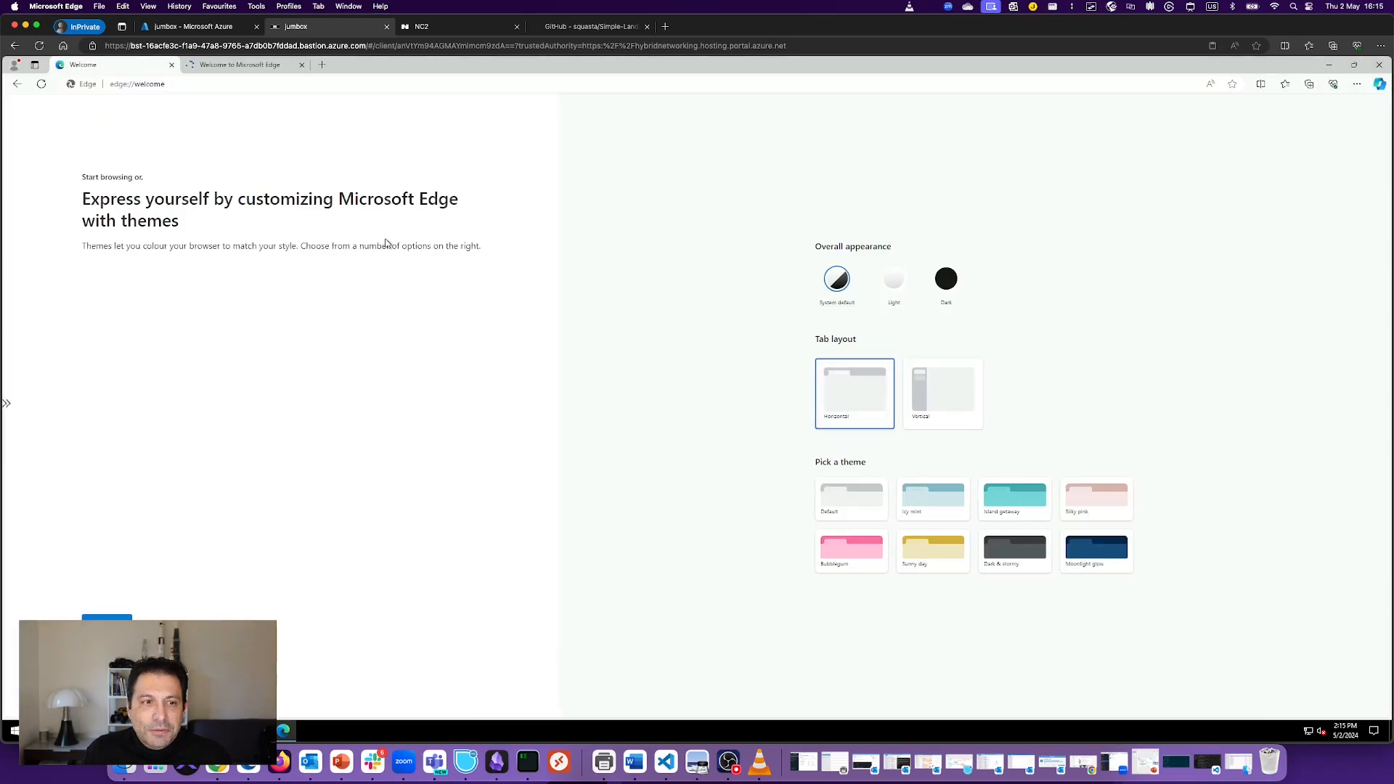
left_click(109, 624)
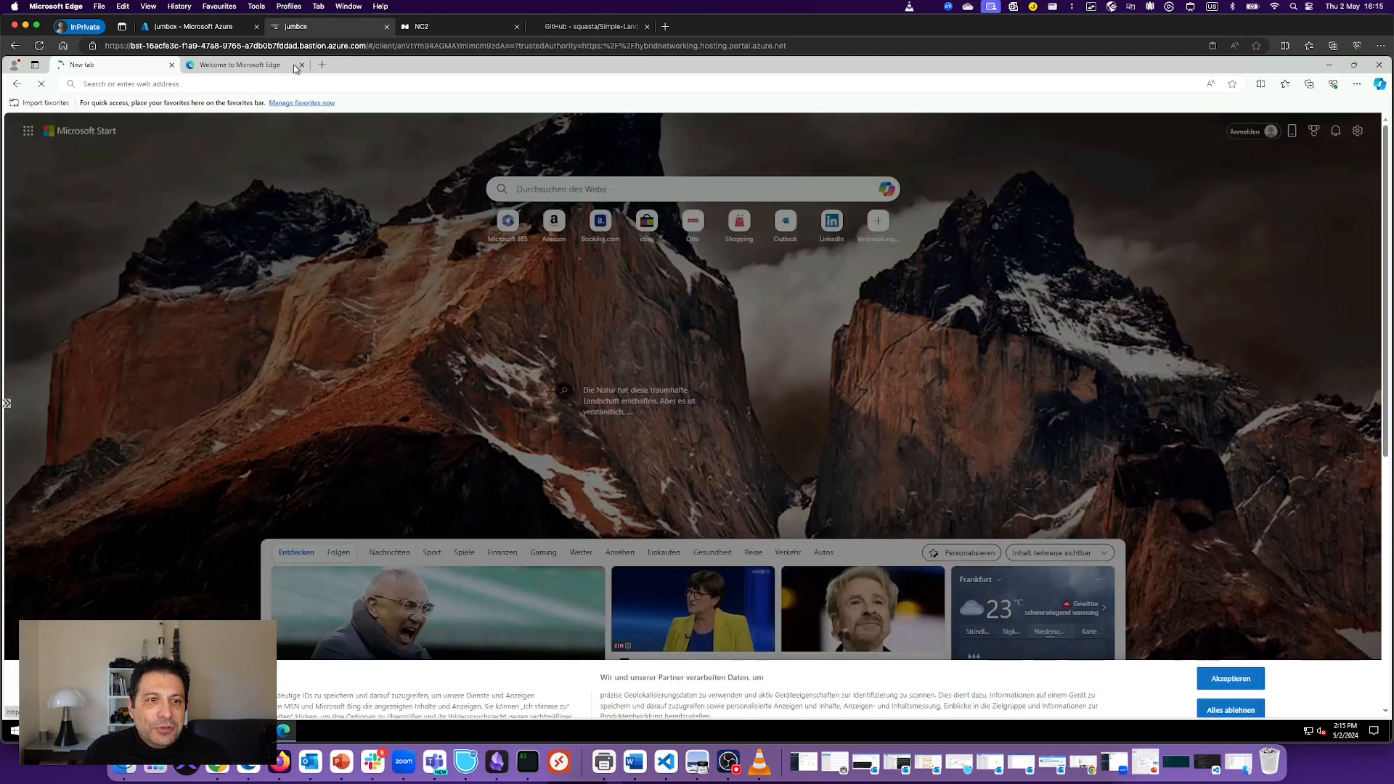
left_click(268, 67)
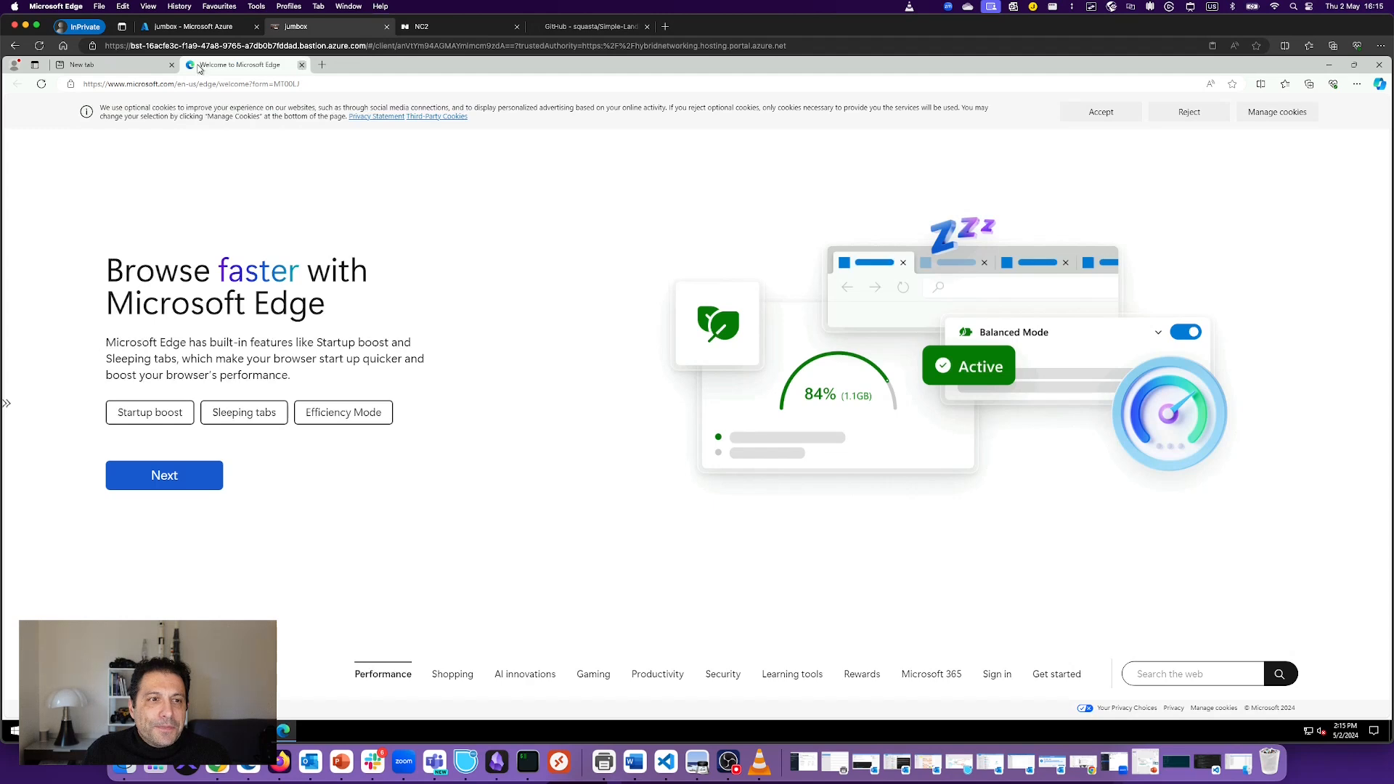
left_click(302, 65)
Step: Start typing the Prism Central address in Edge, checking the cluster IP in the NC2 console
left_click(228, 83)
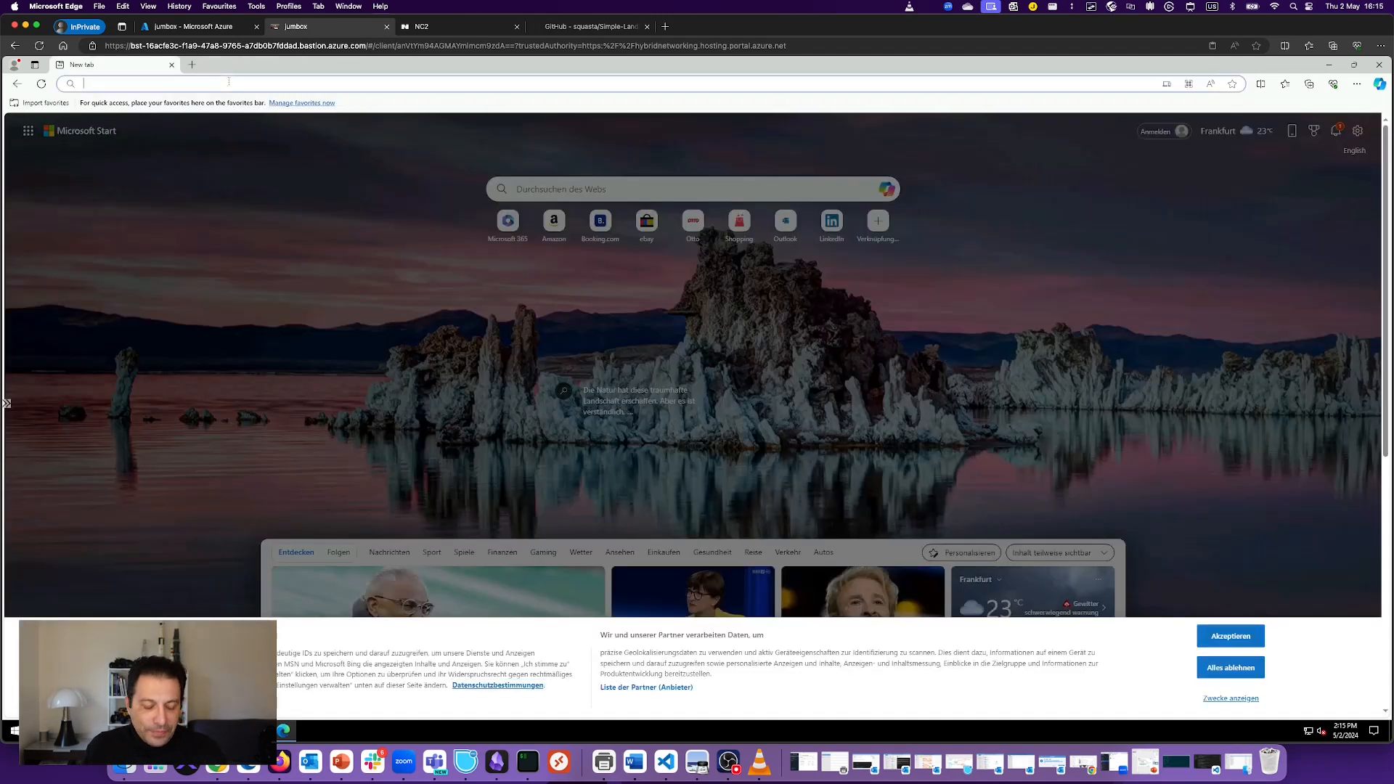
type("https:")
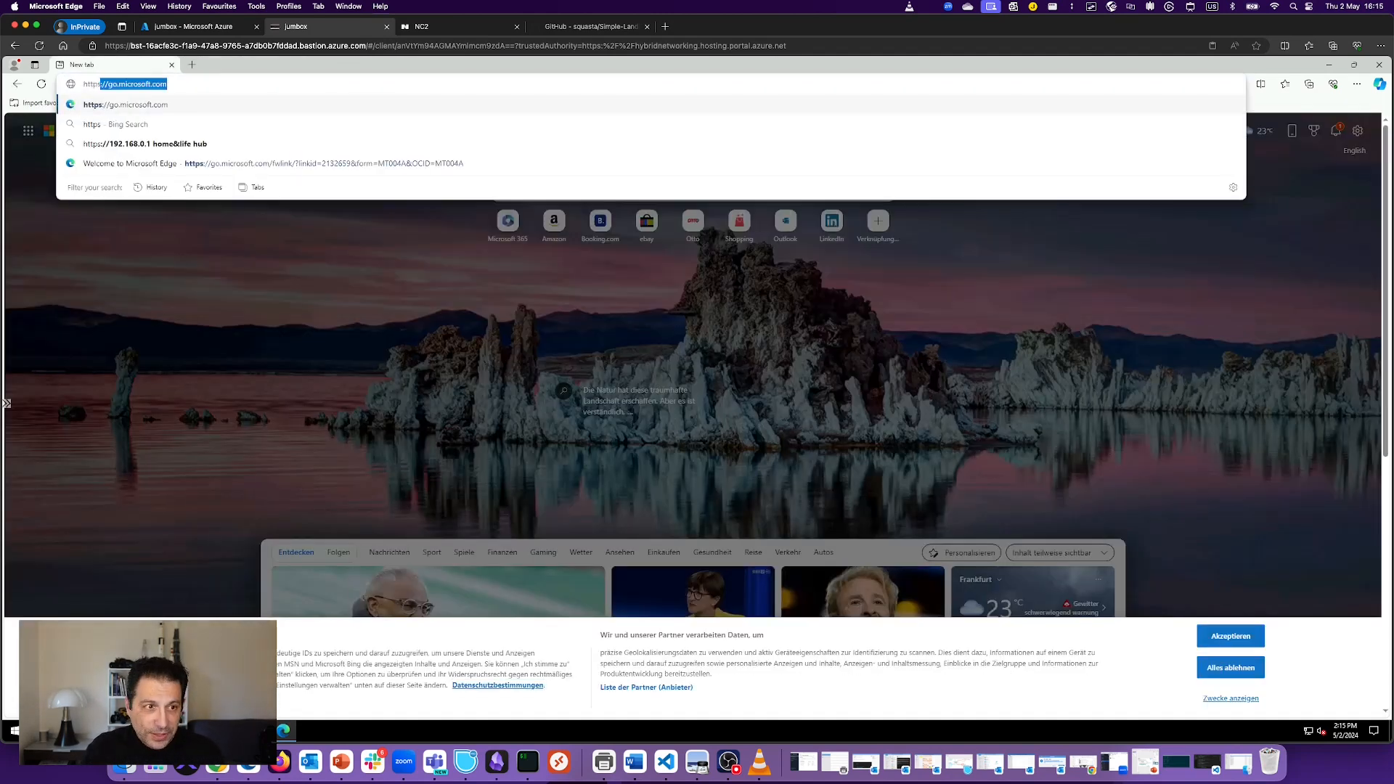
type("//")
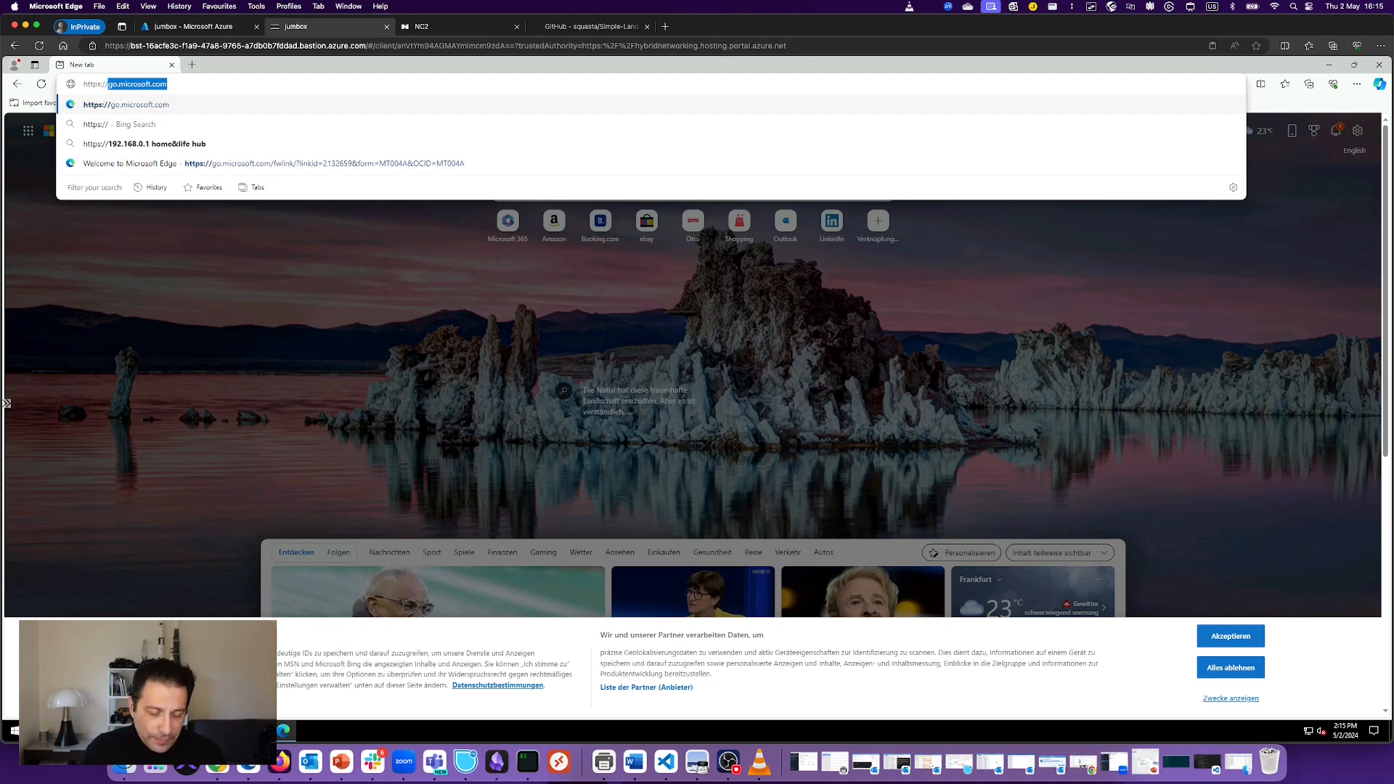
type("10.1.")
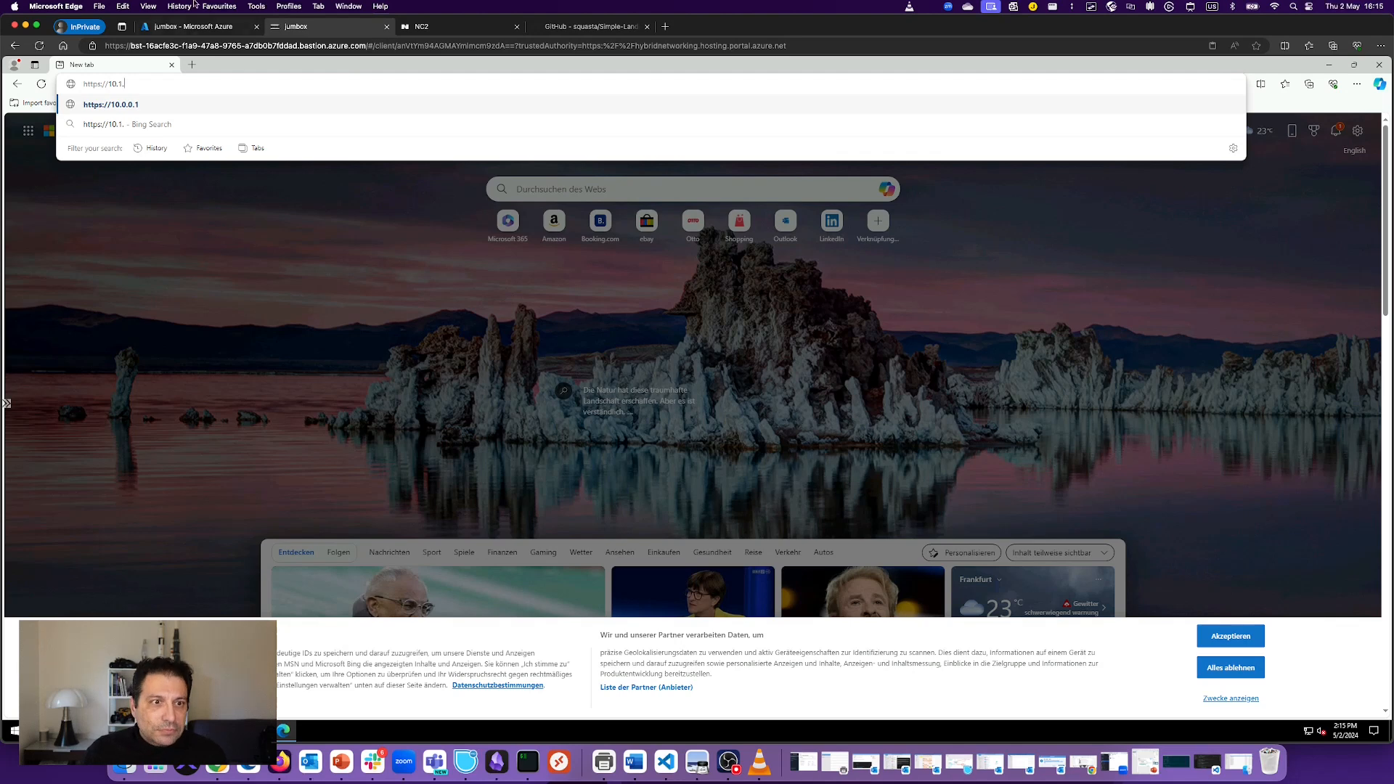
left_click(434, 26)
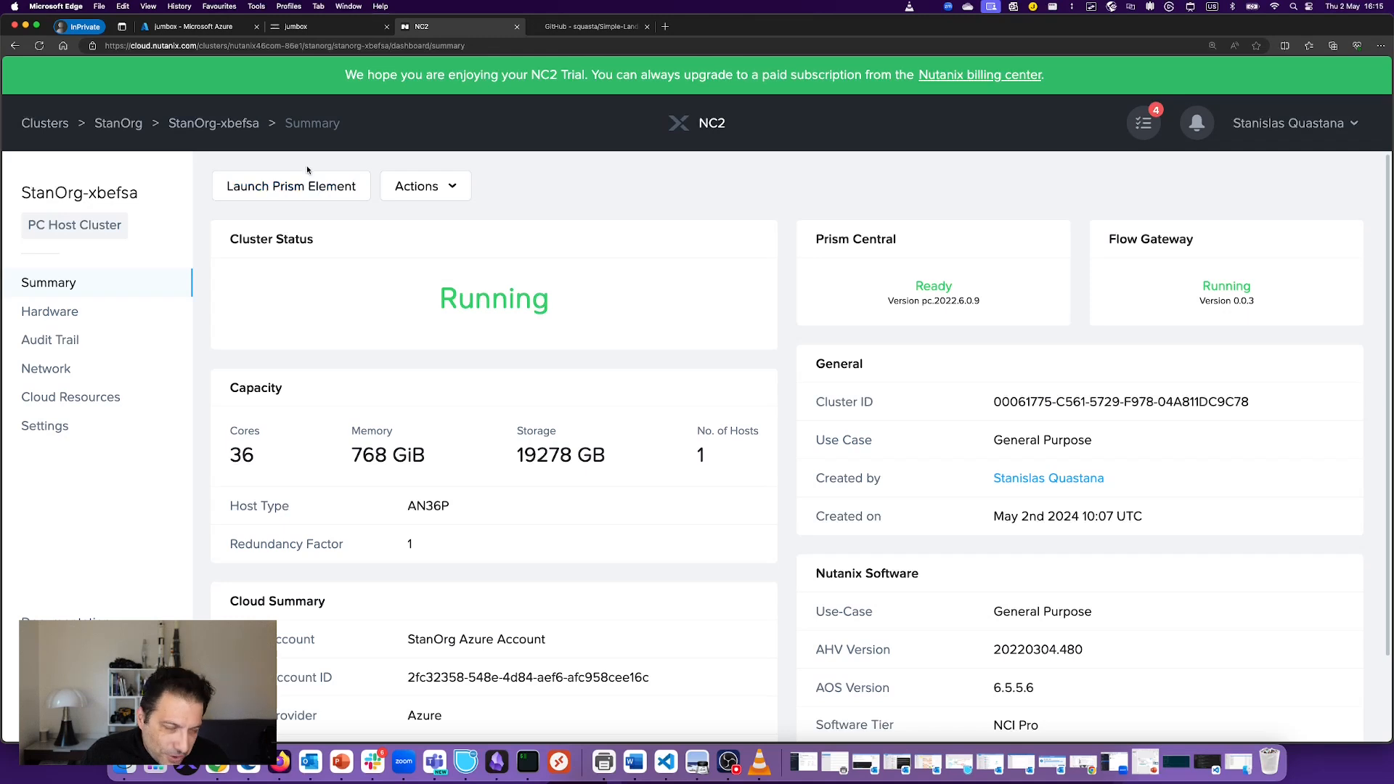
left_click(307, 30)
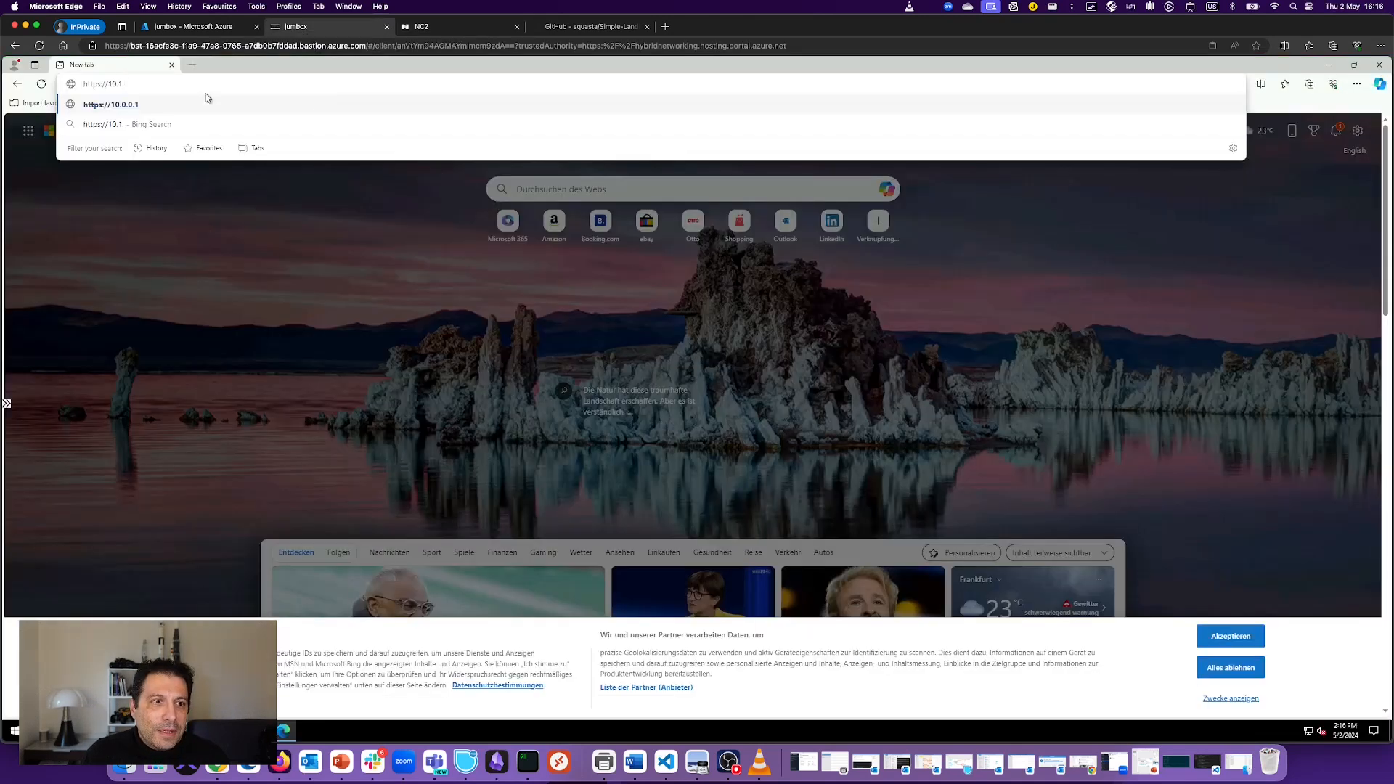
key("BackSpace")
key("BackSpace")
key("BackSpace")
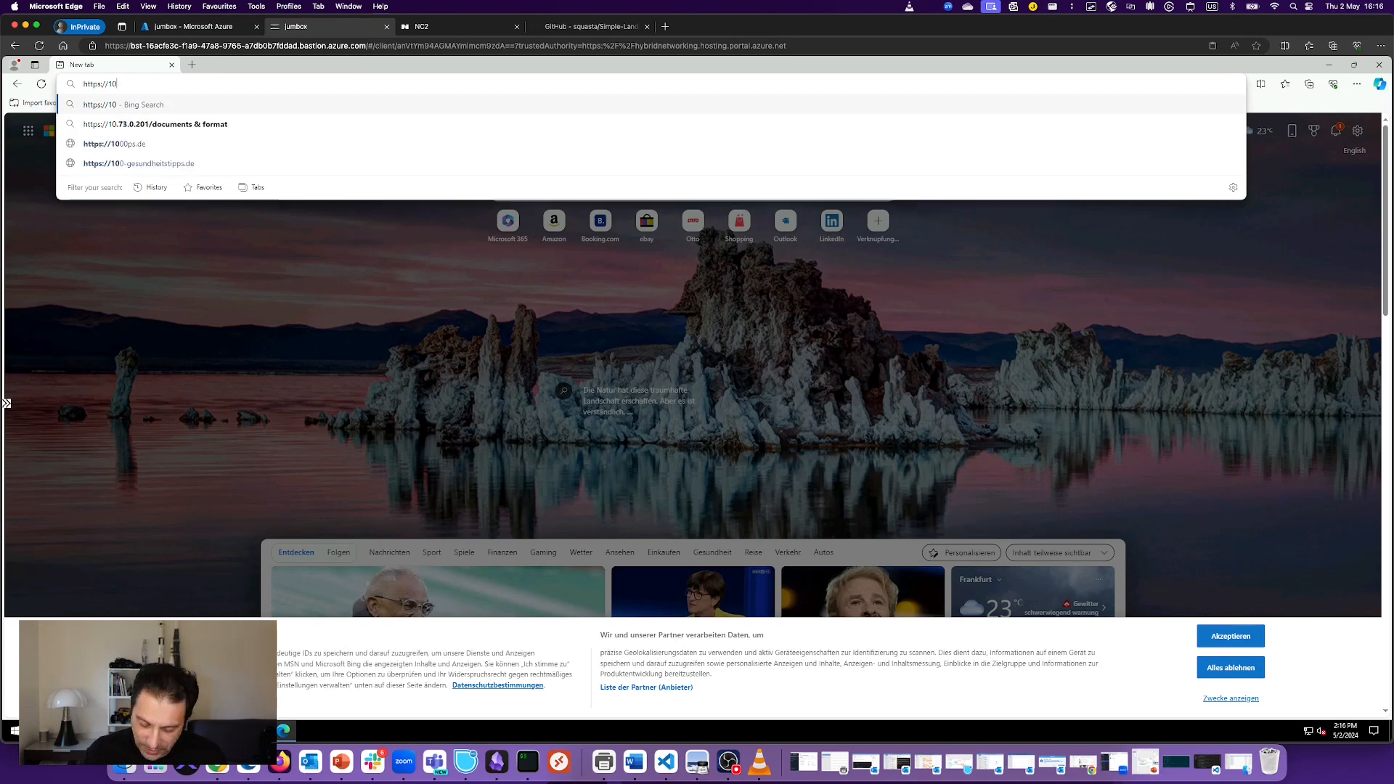
type("0.")
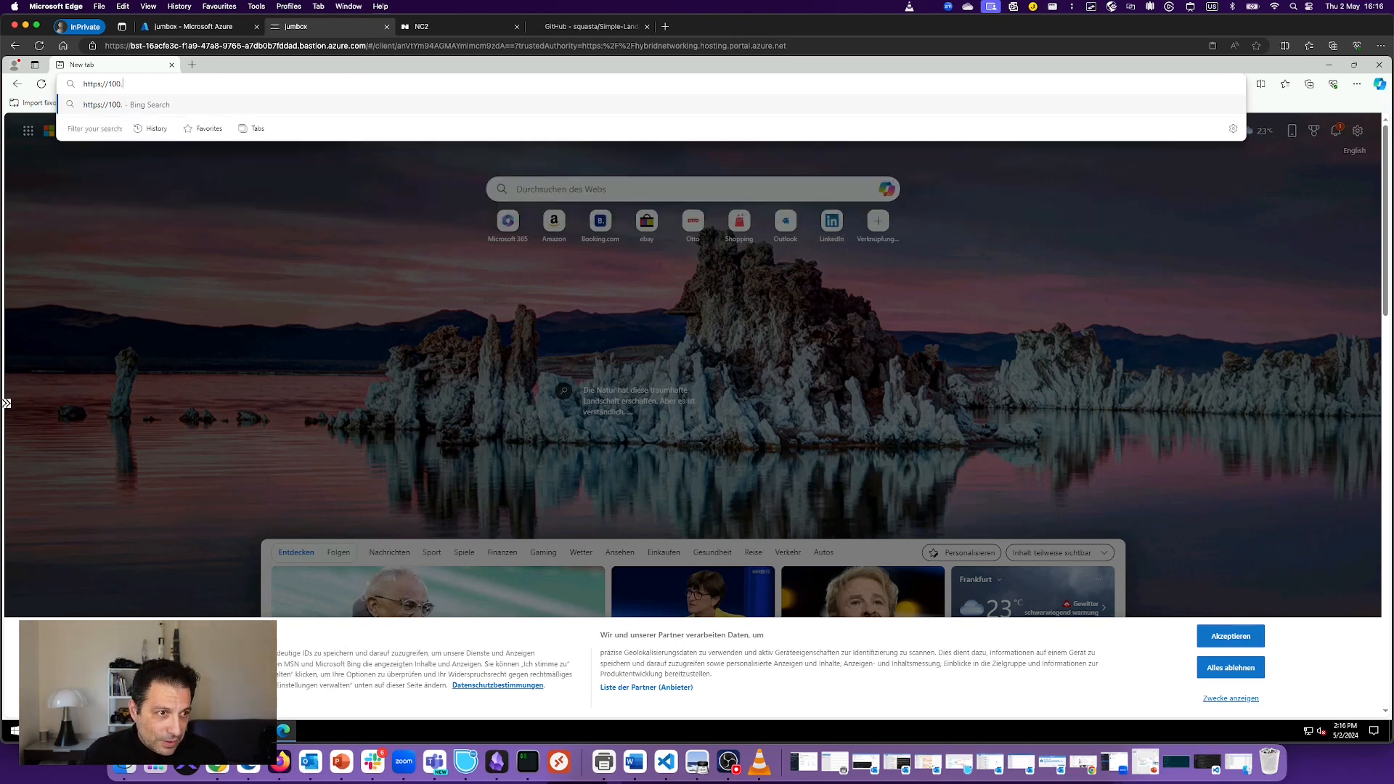
key("BackSpace")
key("BackSpace")
key("BackSpace")
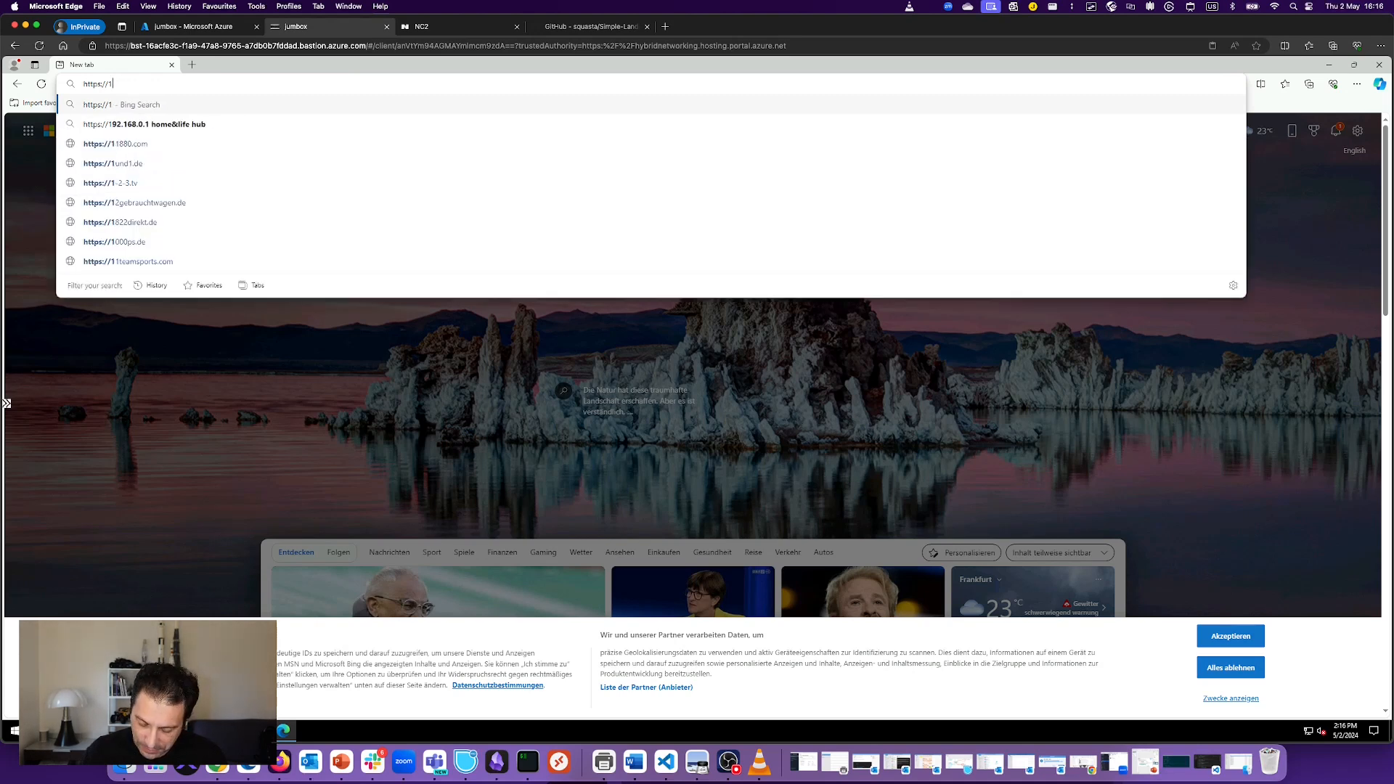
type("0.0")
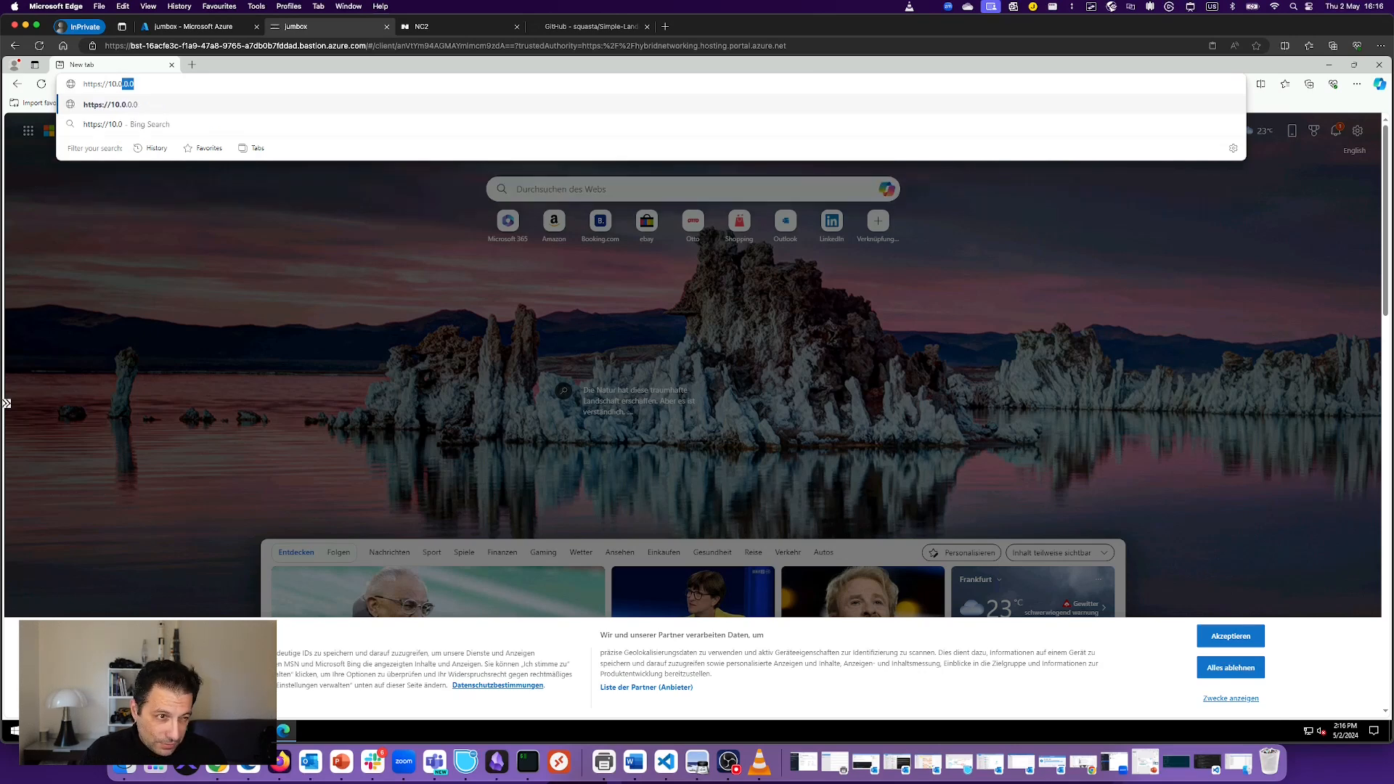
type(".209.")
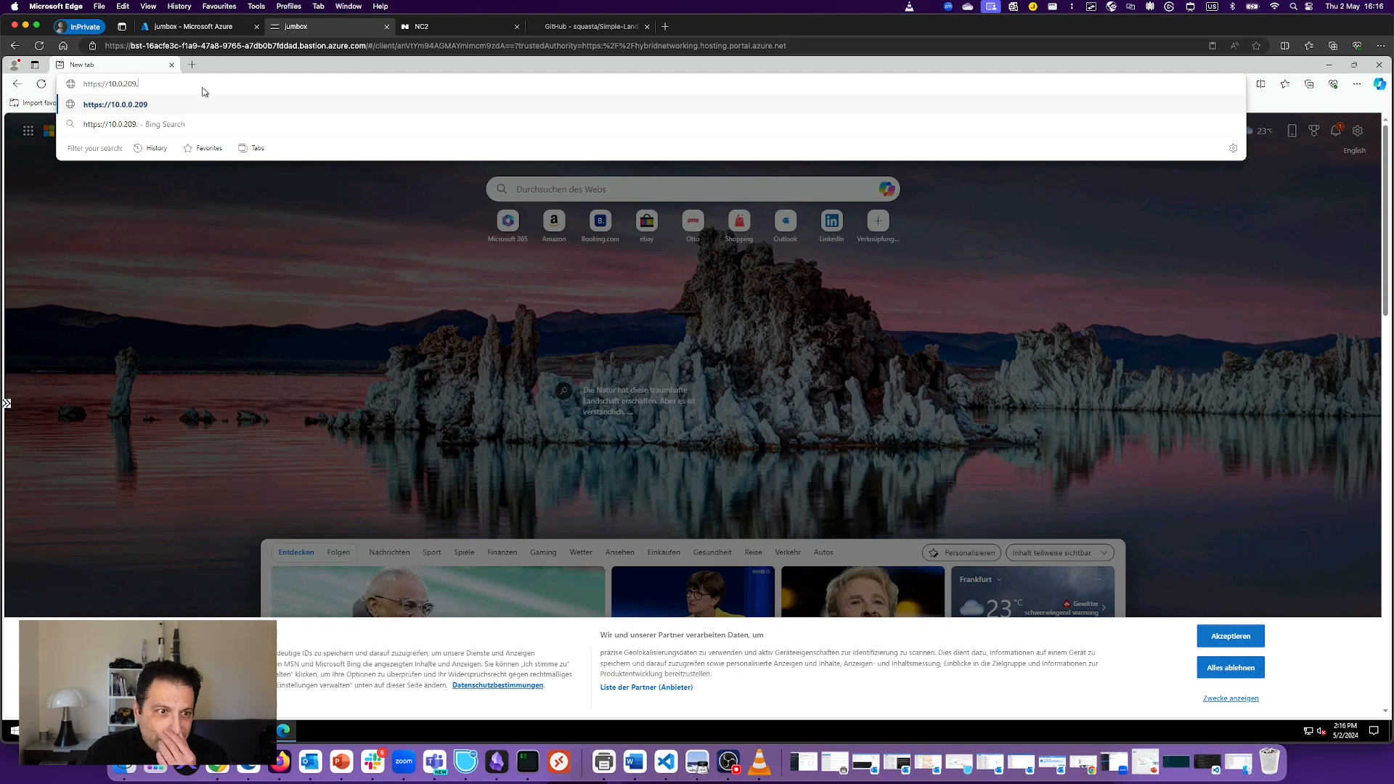
left_click(440, 32)
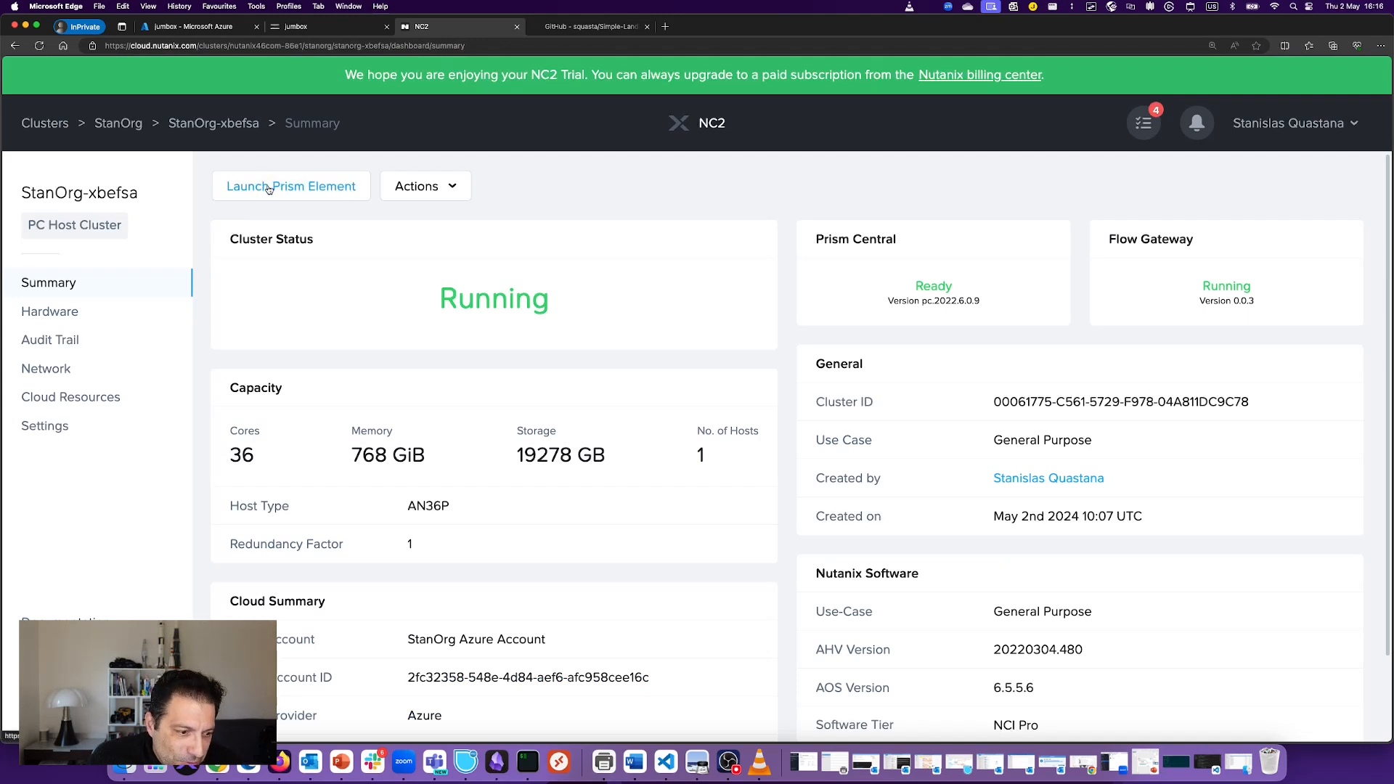
left_click(320, 26)
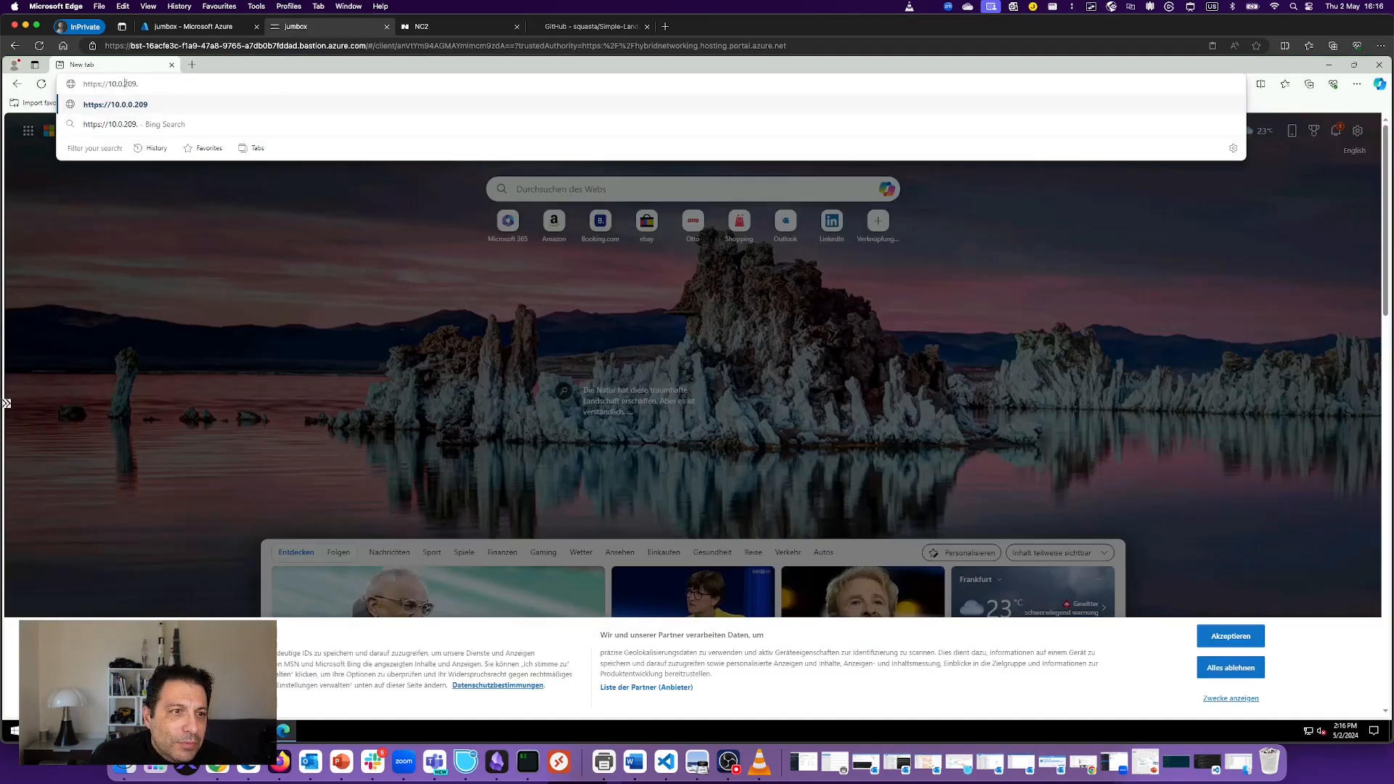
left_click(126, 83)
type("1.")
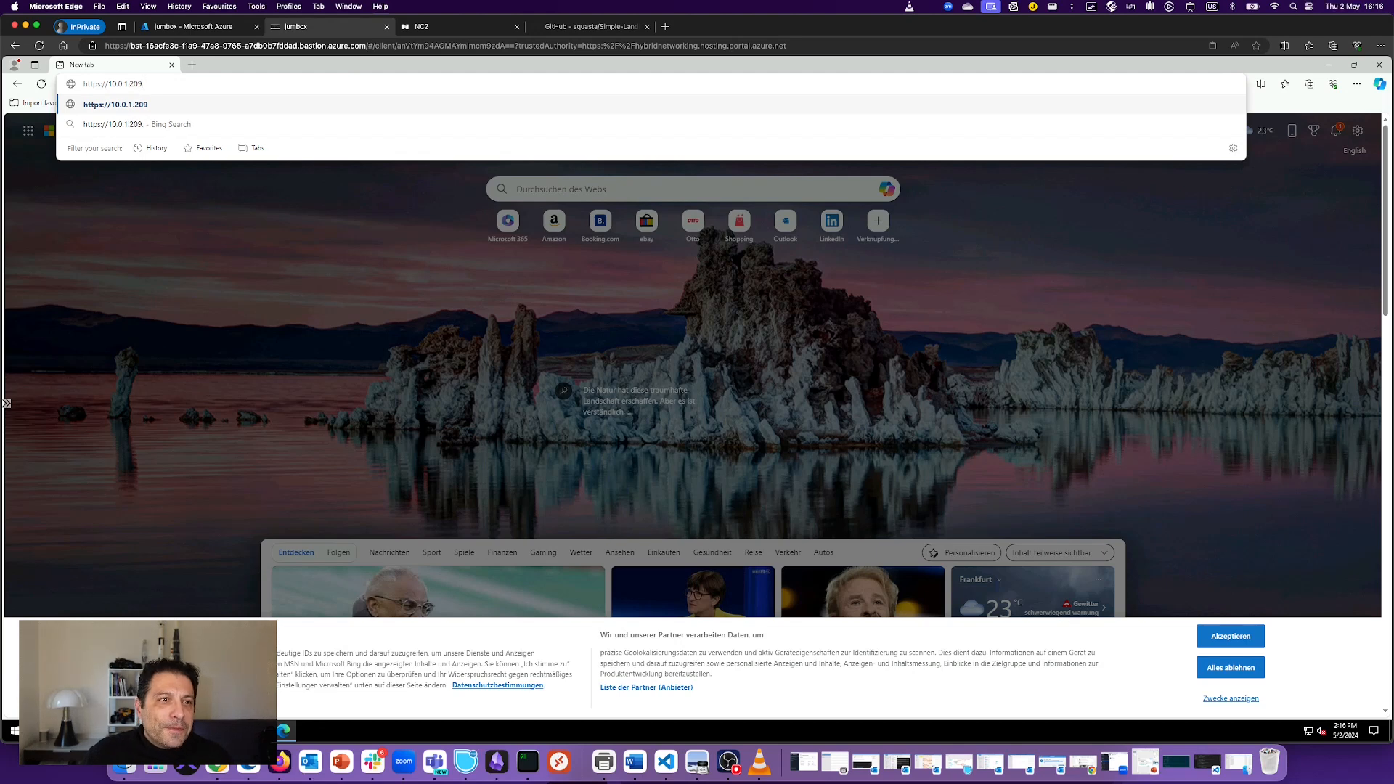
key("BackSpace")
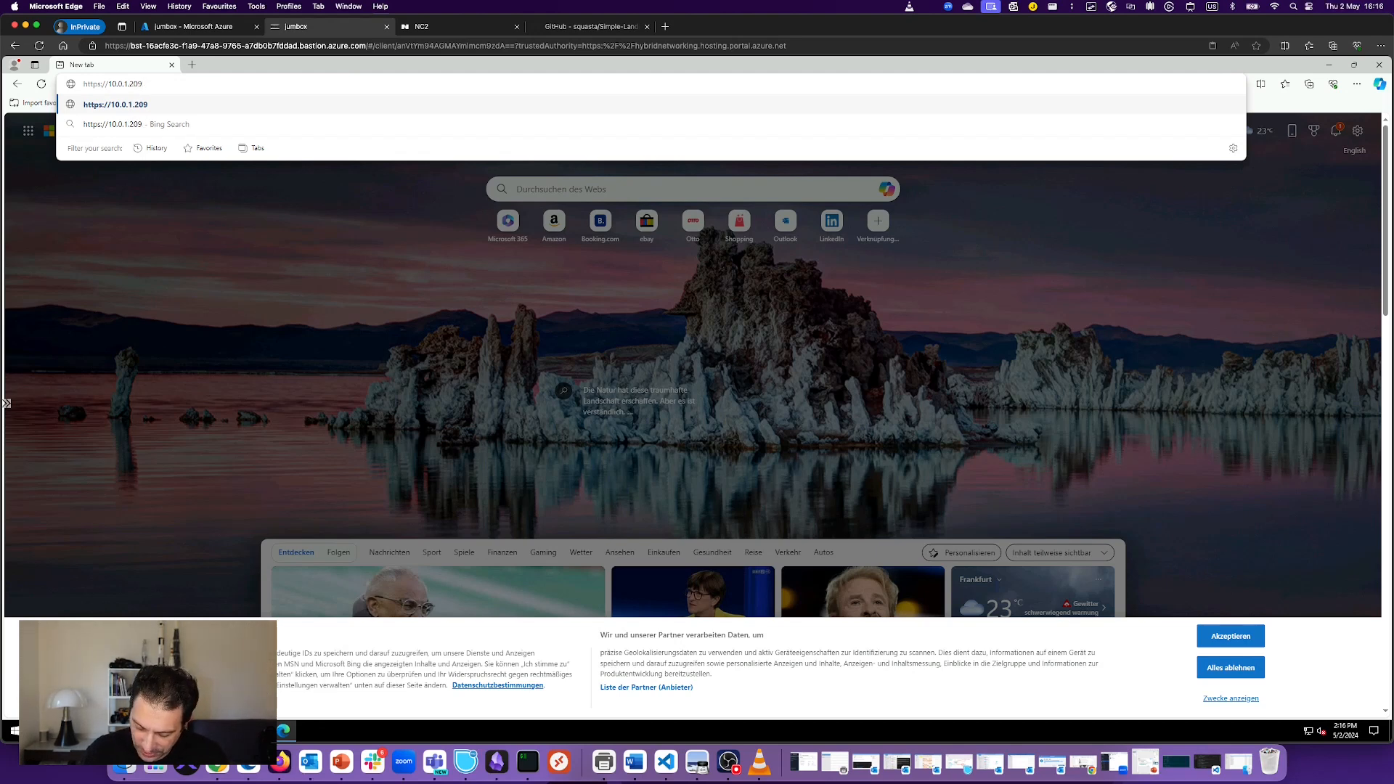
type(":")
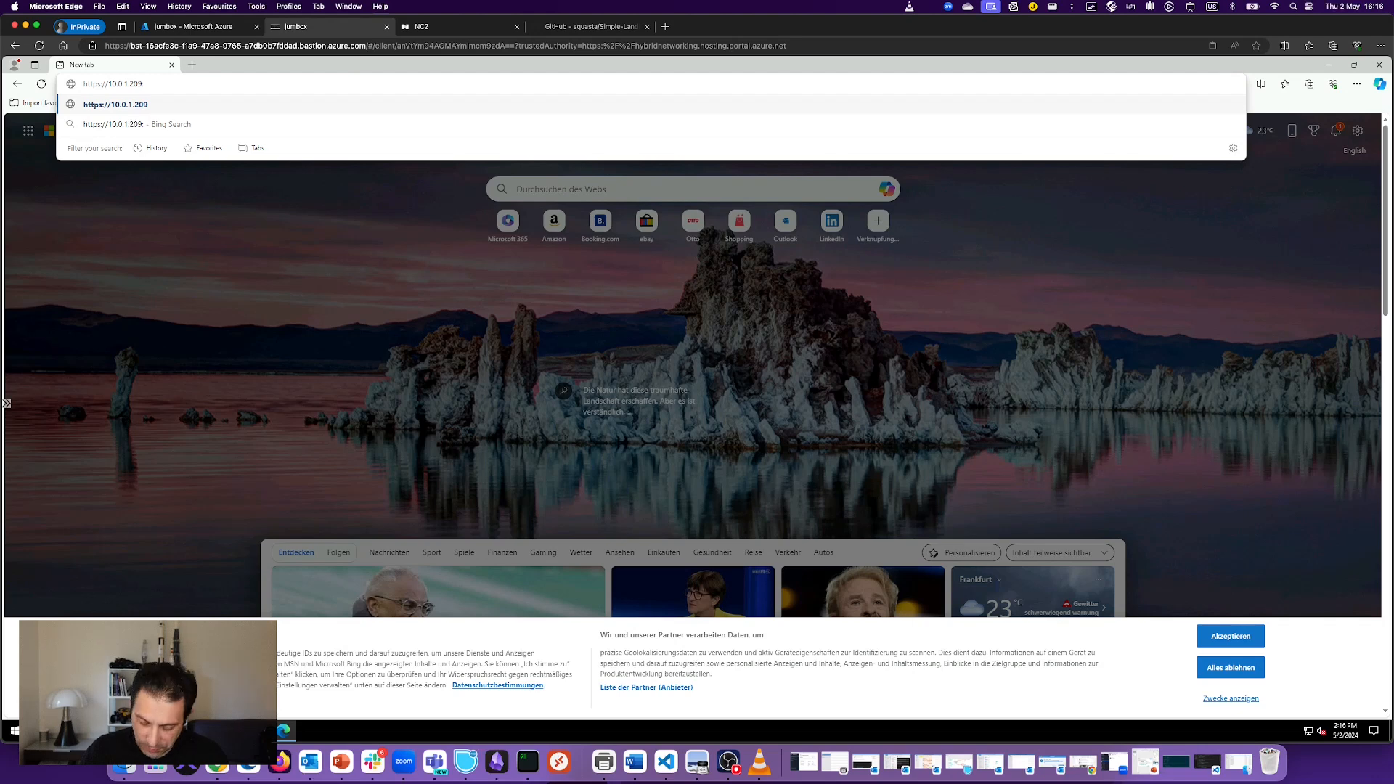
type("9440")
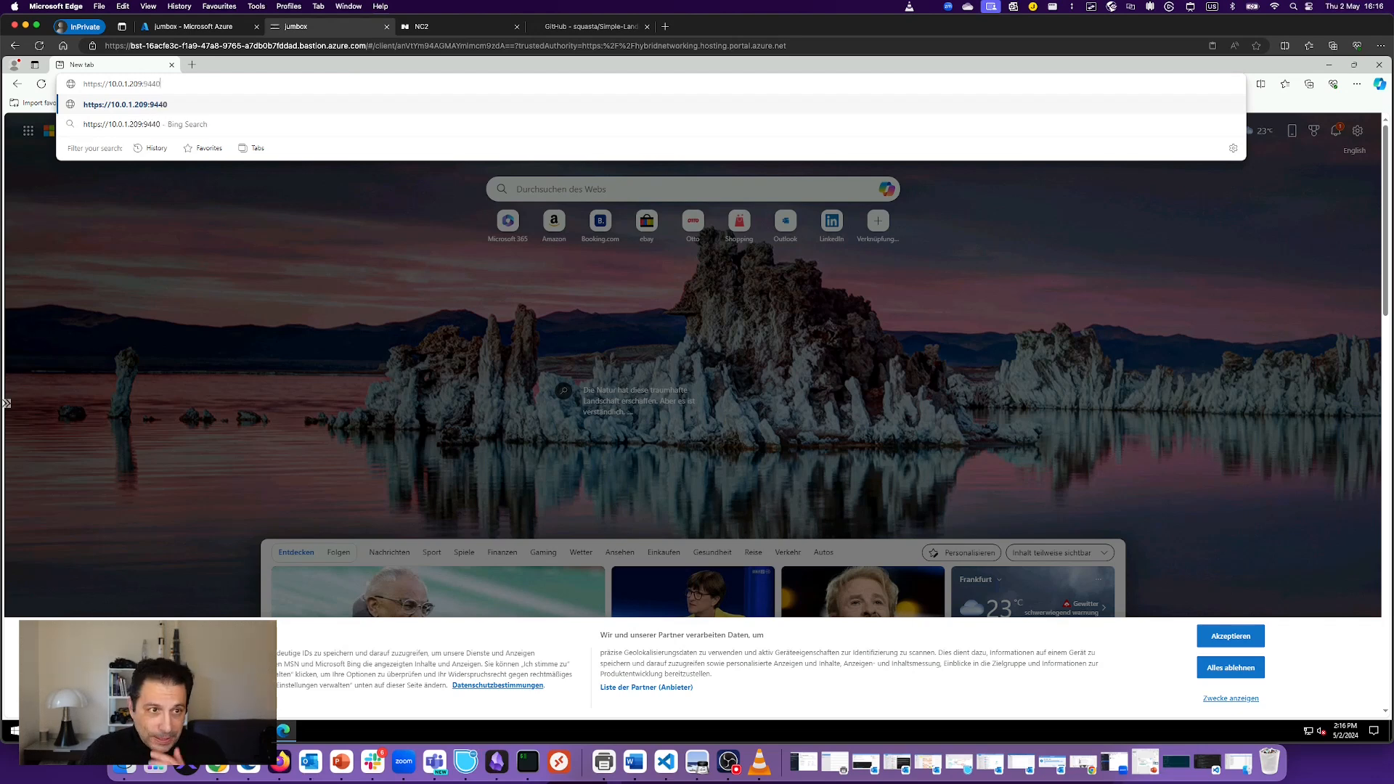
key("Return")
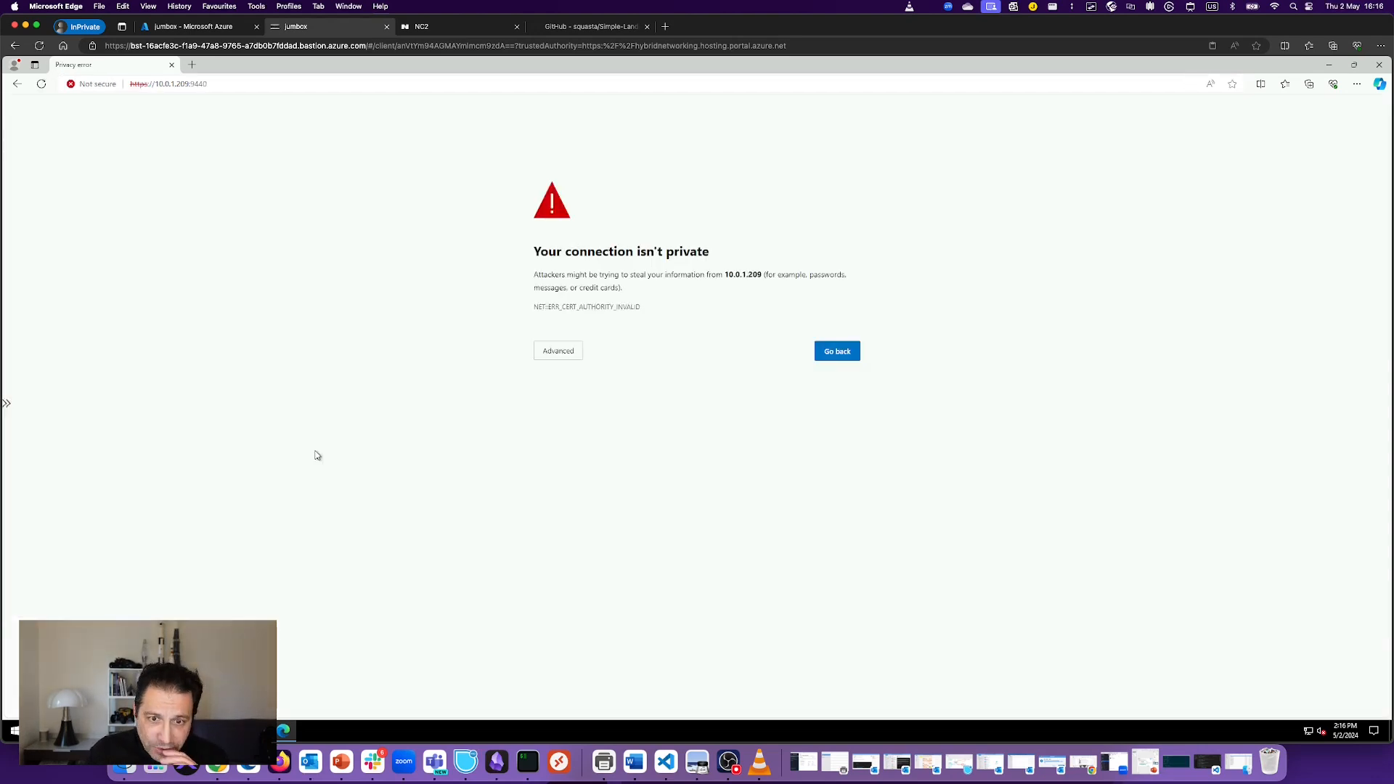
Step: Proceed past the certificate warning to the Prism login at 10.0.1.209, then open a new tab
left_click(563, 349)
left_click(571, 352)
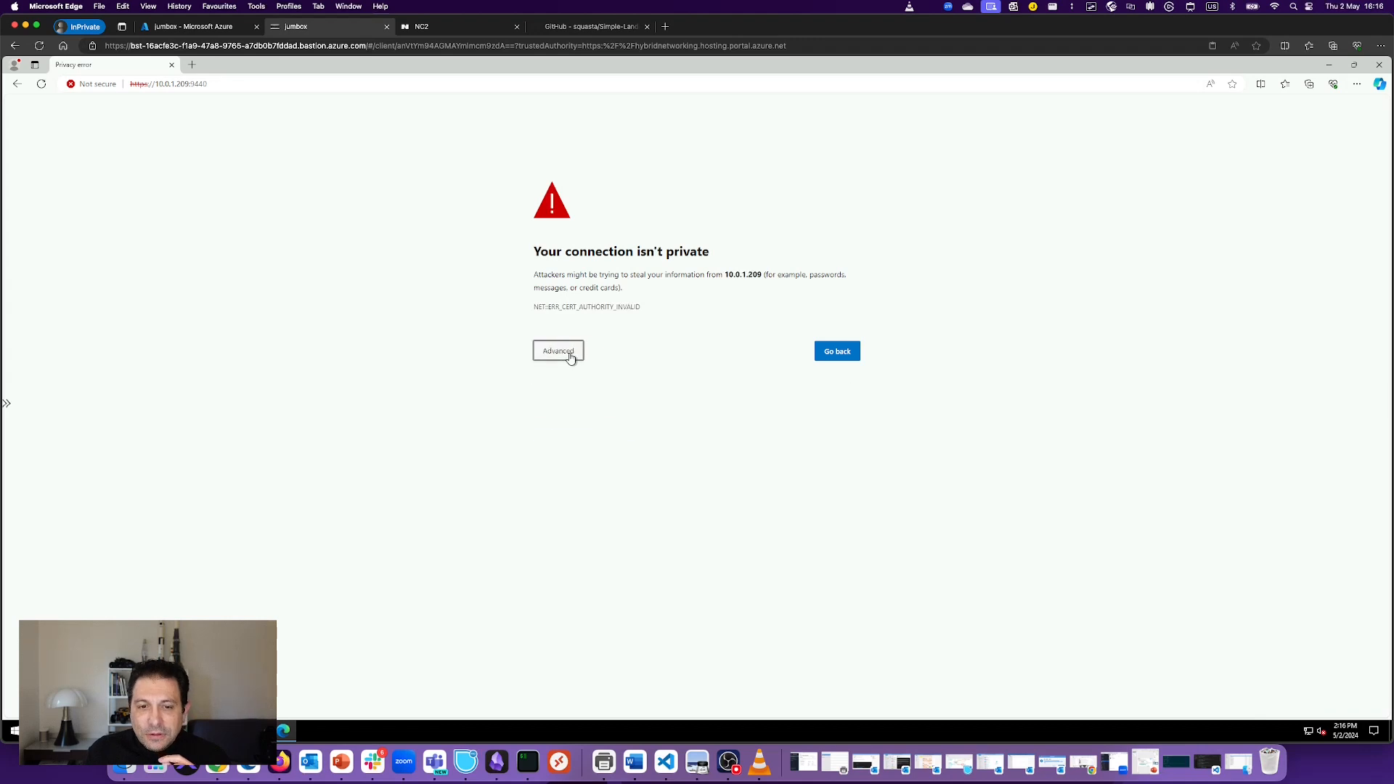
key("Return")
left_click(586, 434)
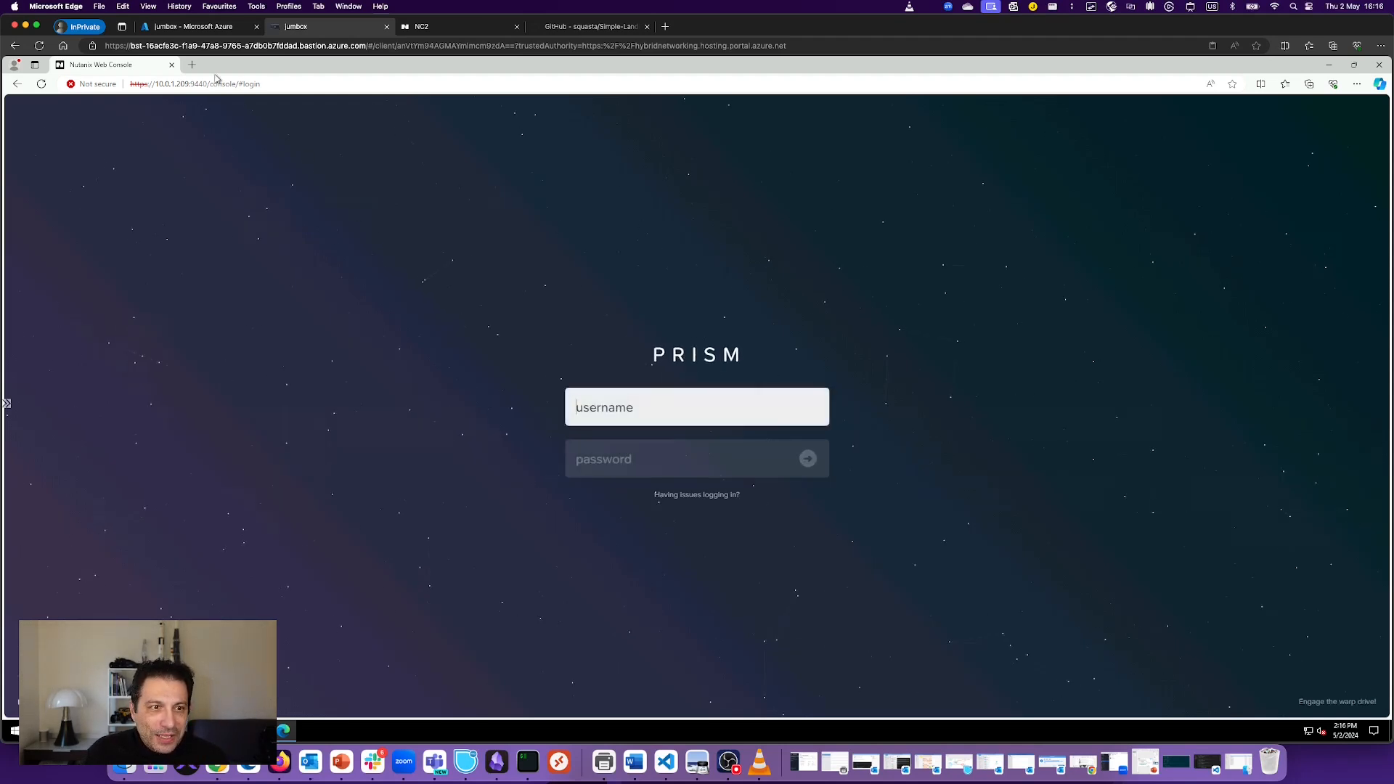
key("ctrl+t")
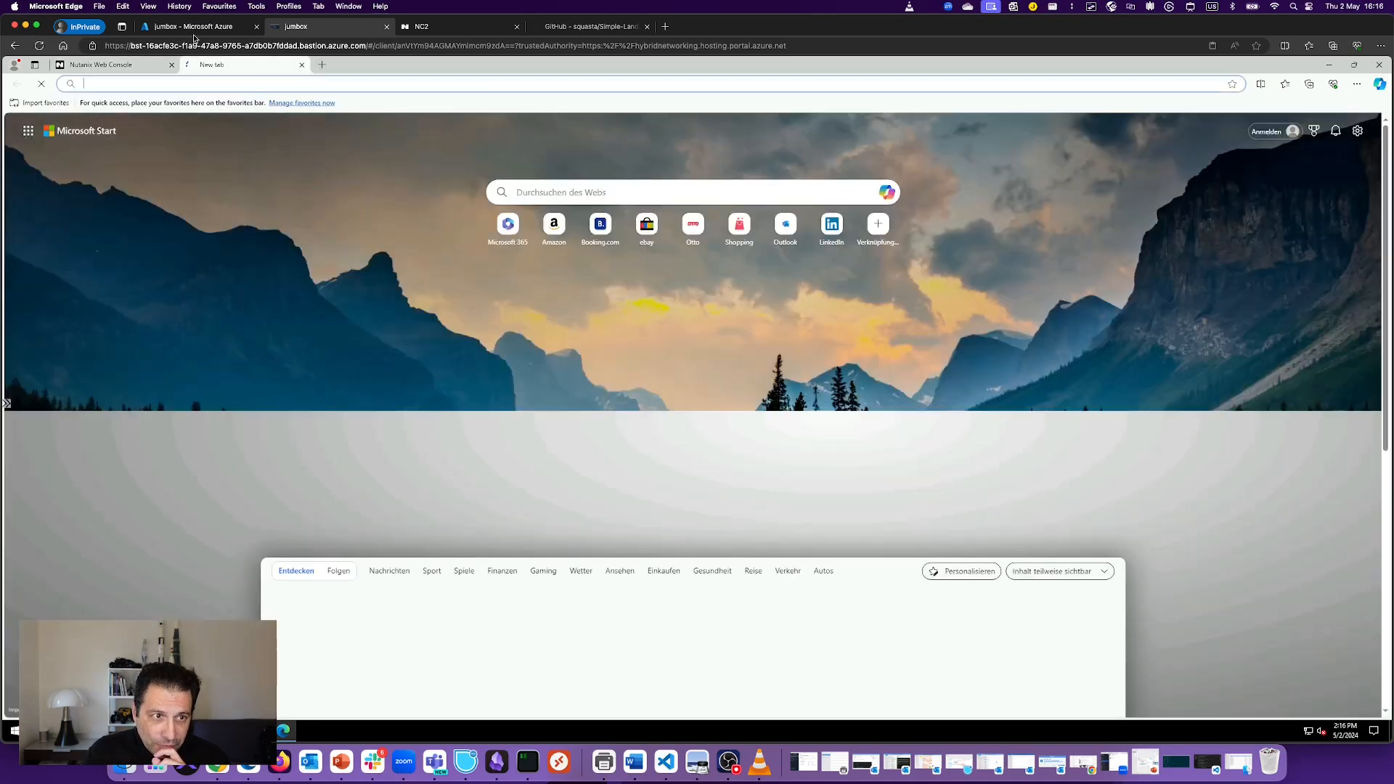
Step: Copy the Prism Central VM IP 10.1.1.102 from the NC2 network details, then return to the jumbox
left_click(431, 29)
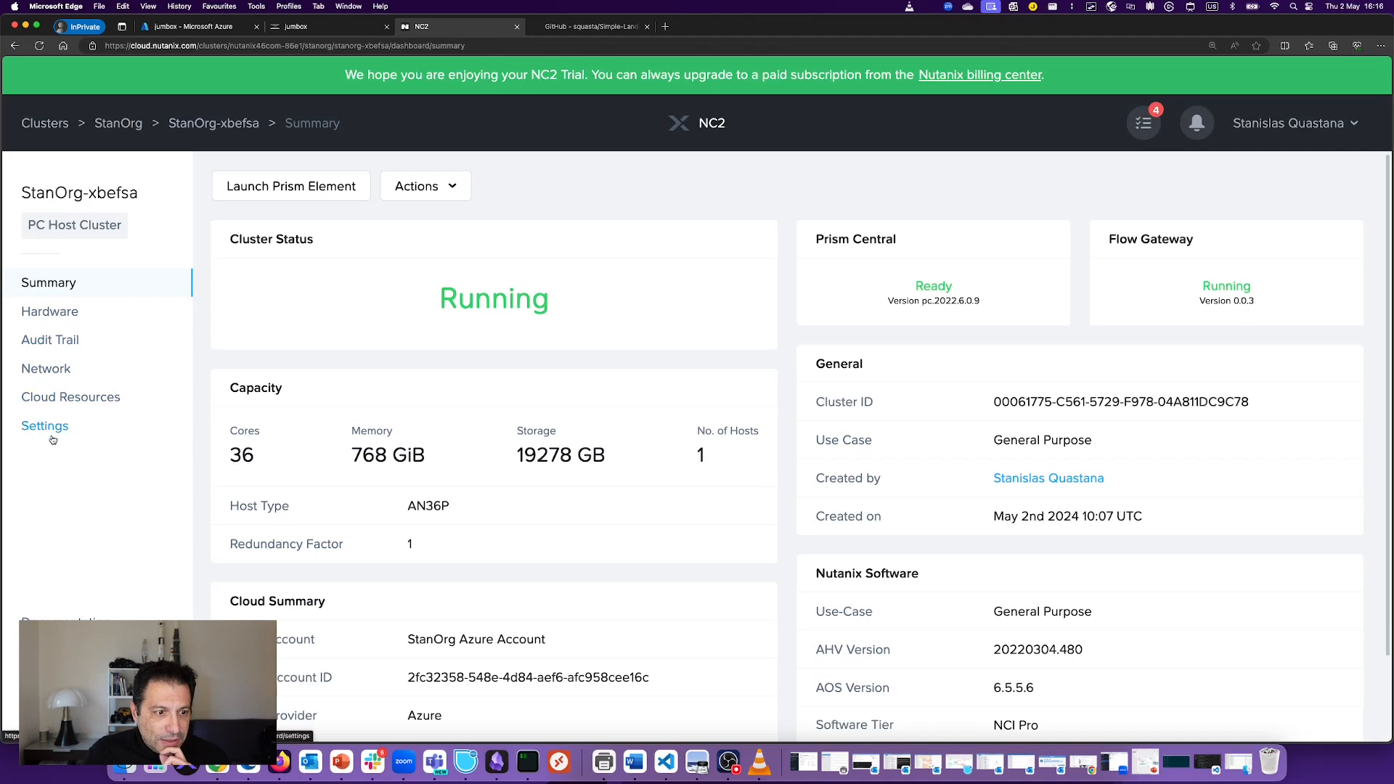
left_click(108, 378)
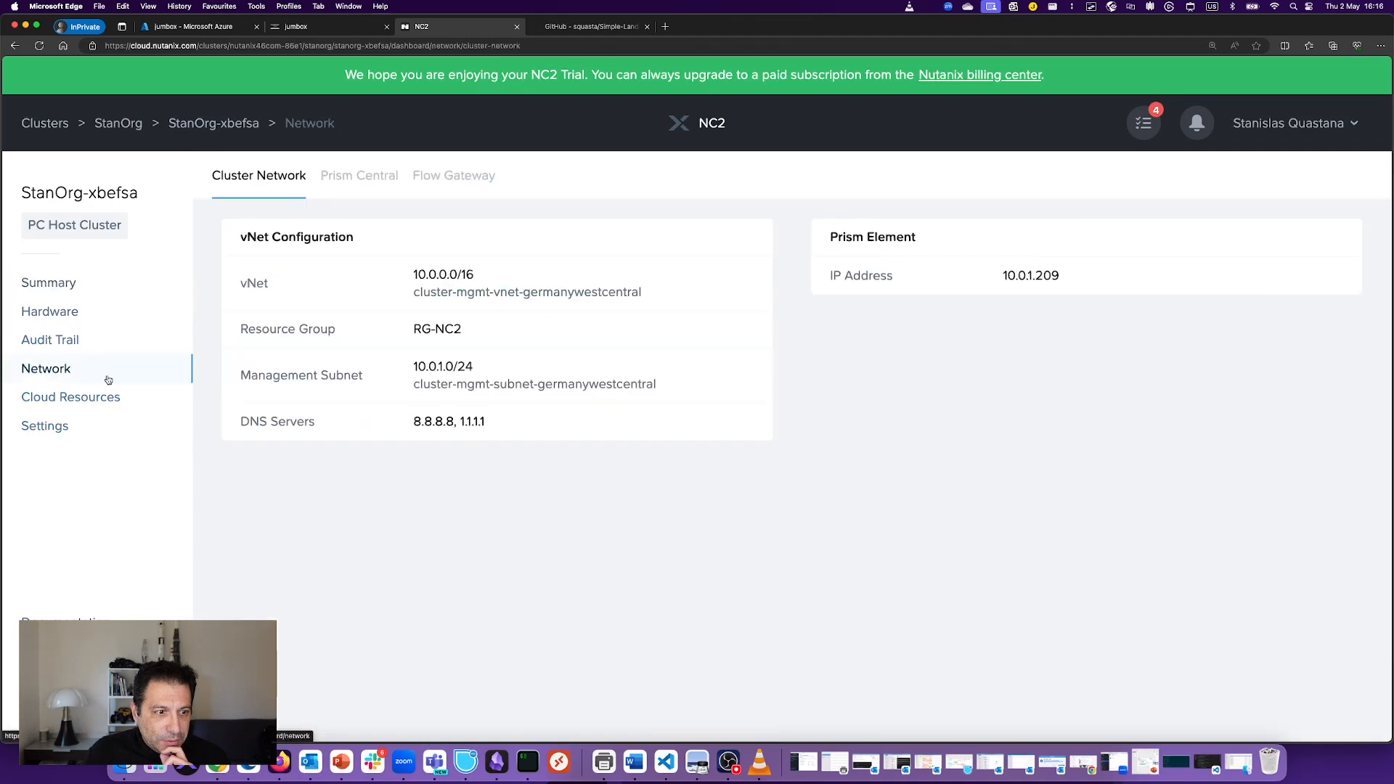
left_click(367, 179)
double_click(439, 465)
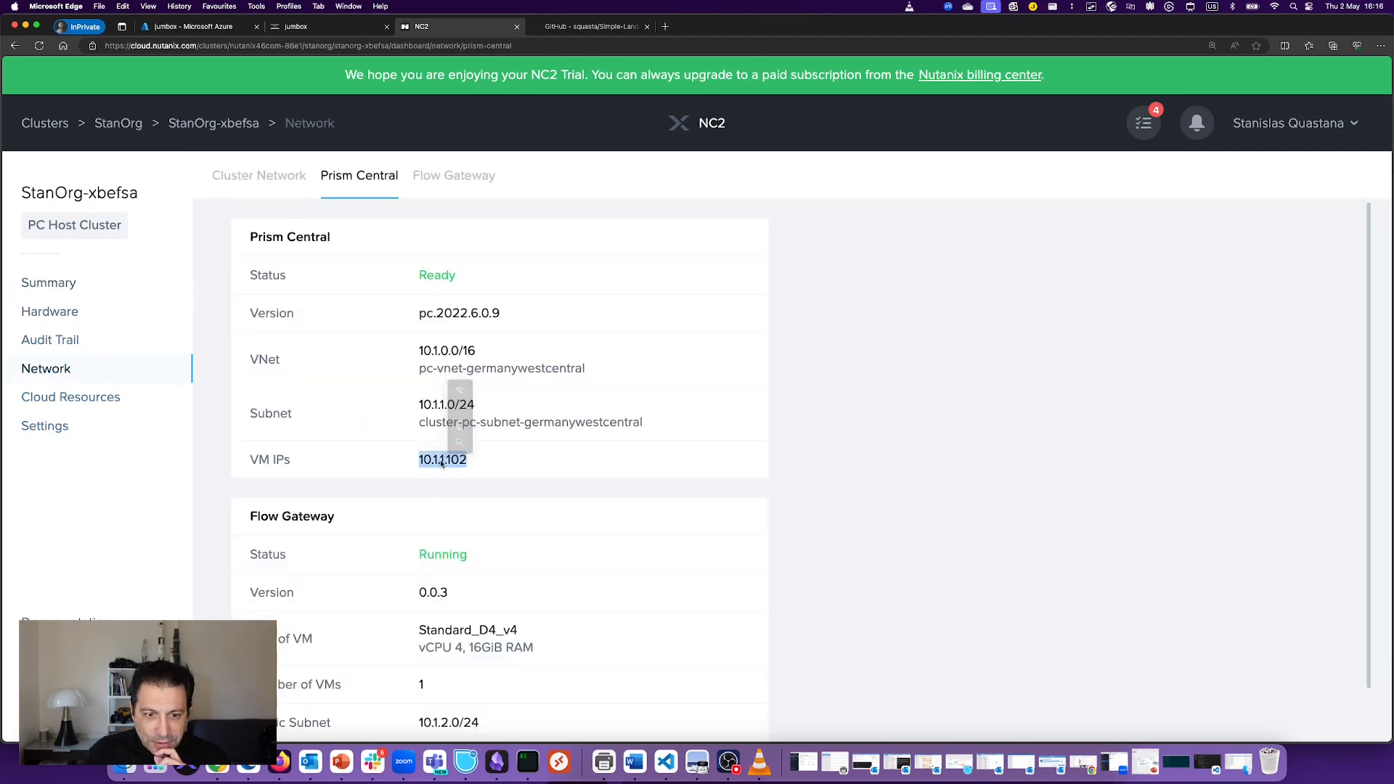
key("super+c")
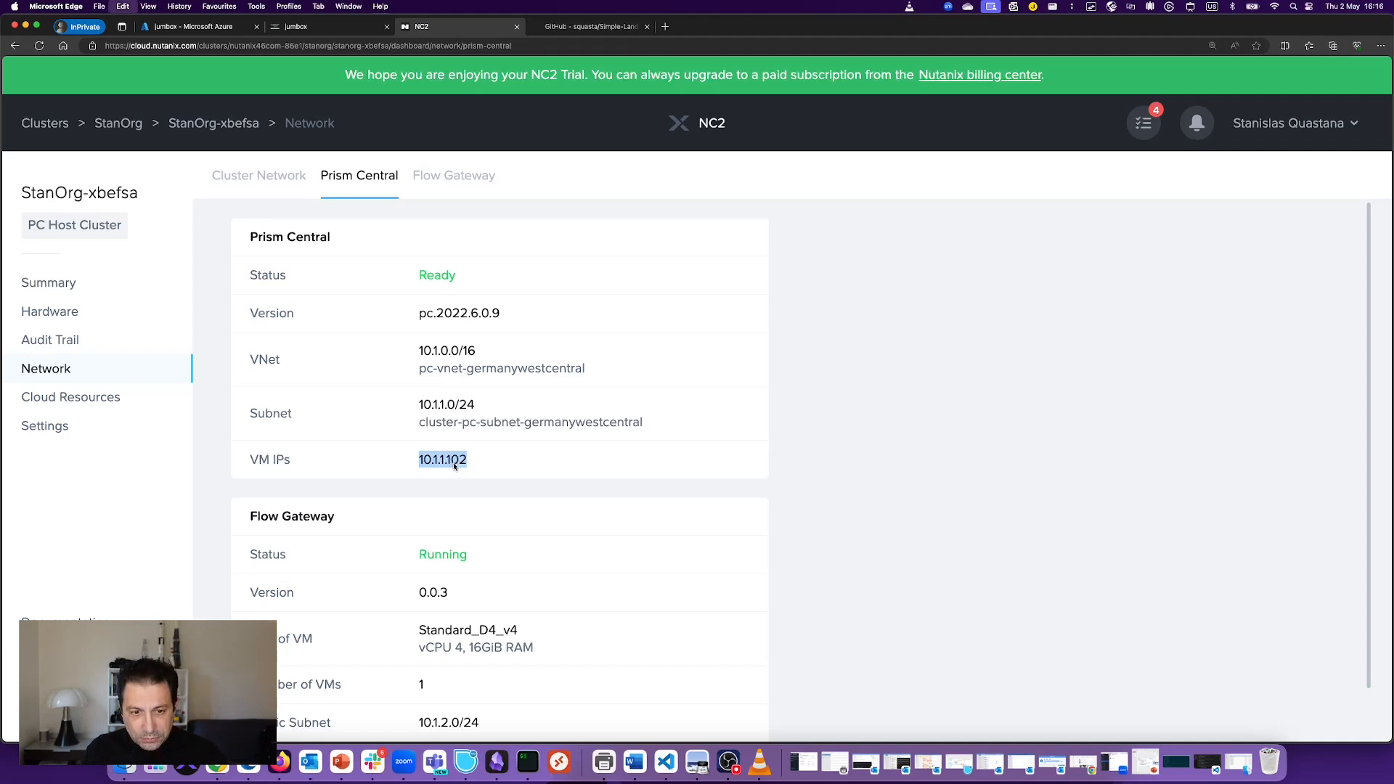
left_click(309, 29)
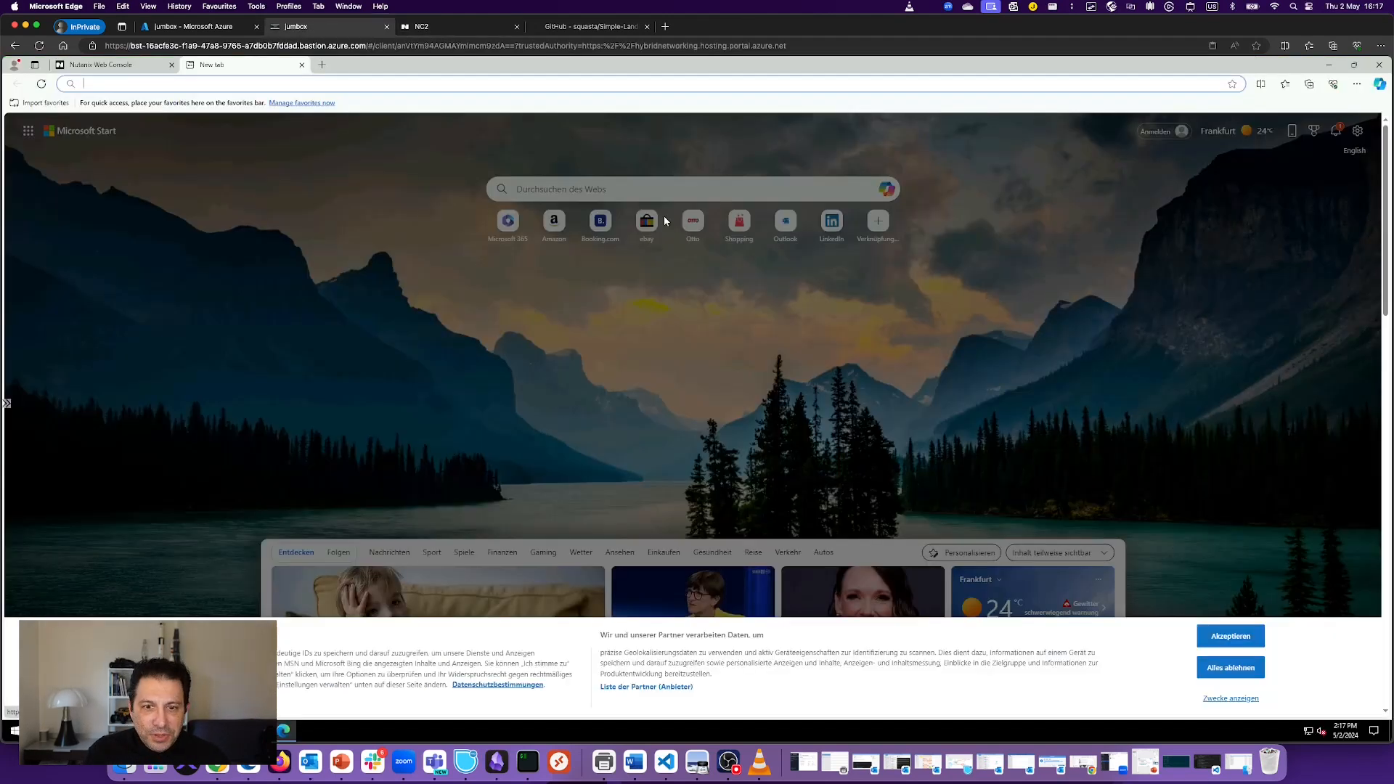
Step: Accept the cookie notice and bring the IP 10.1.1.102 into the jumbox via the Bastion clipboard
left_click(1237, 640)
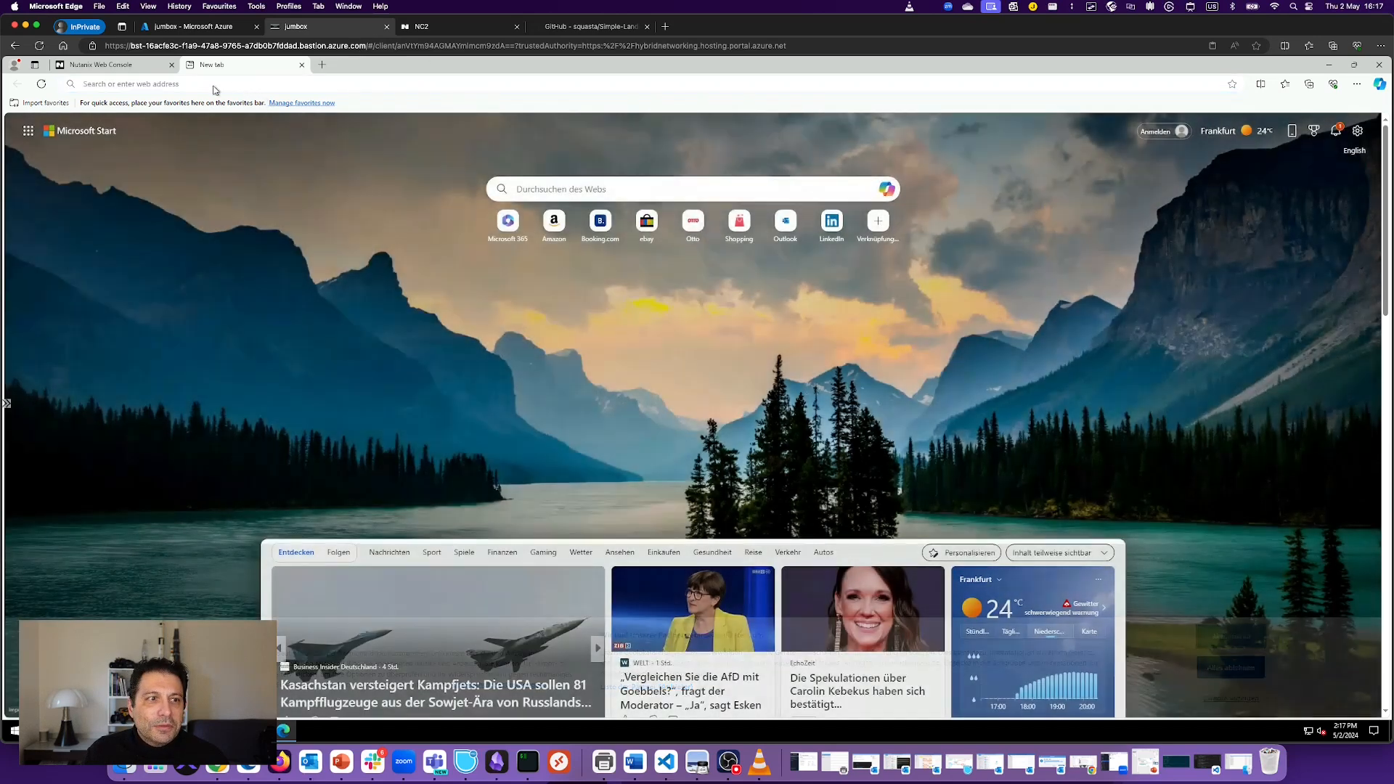
left_click(177, 85)
left_click(6, 403)
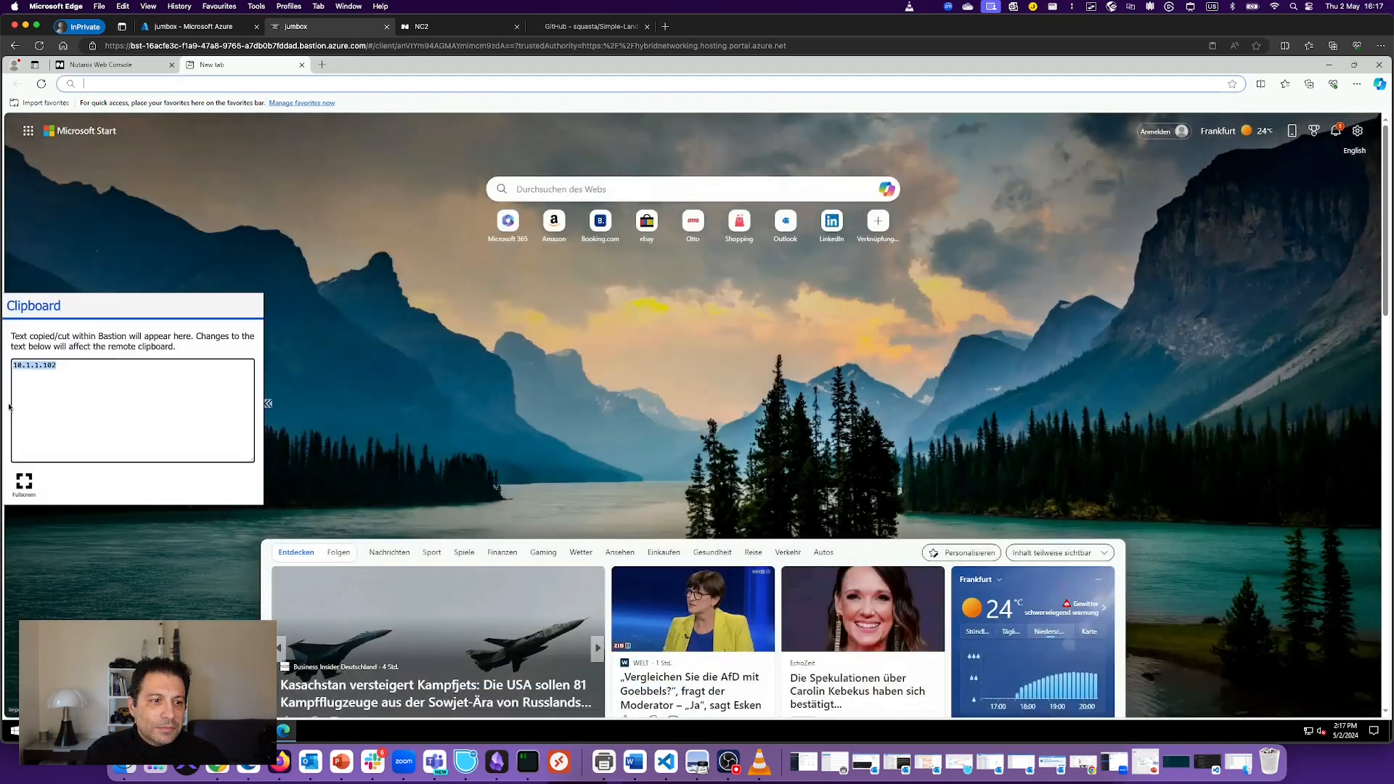
right_click(42, 364)
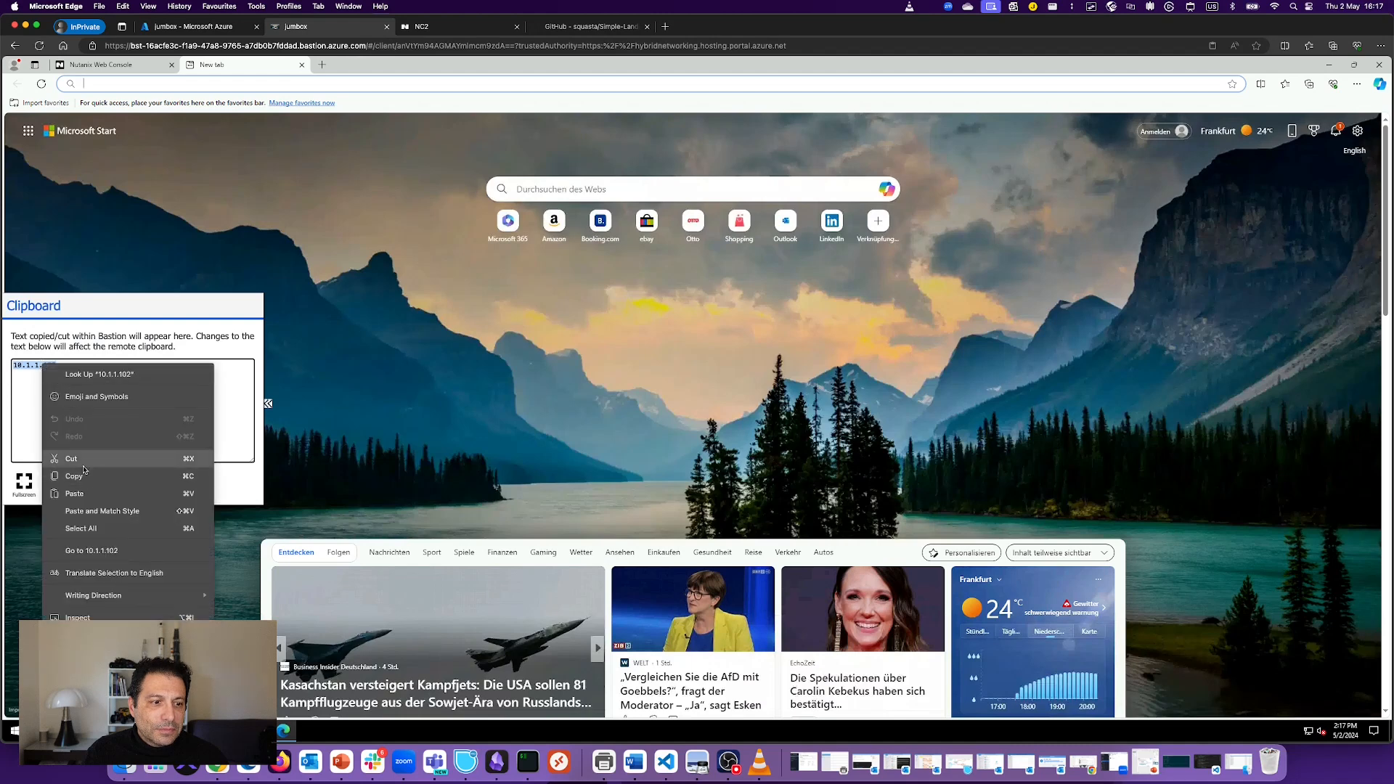
left_click(82, 476)
left_click(211, 84)
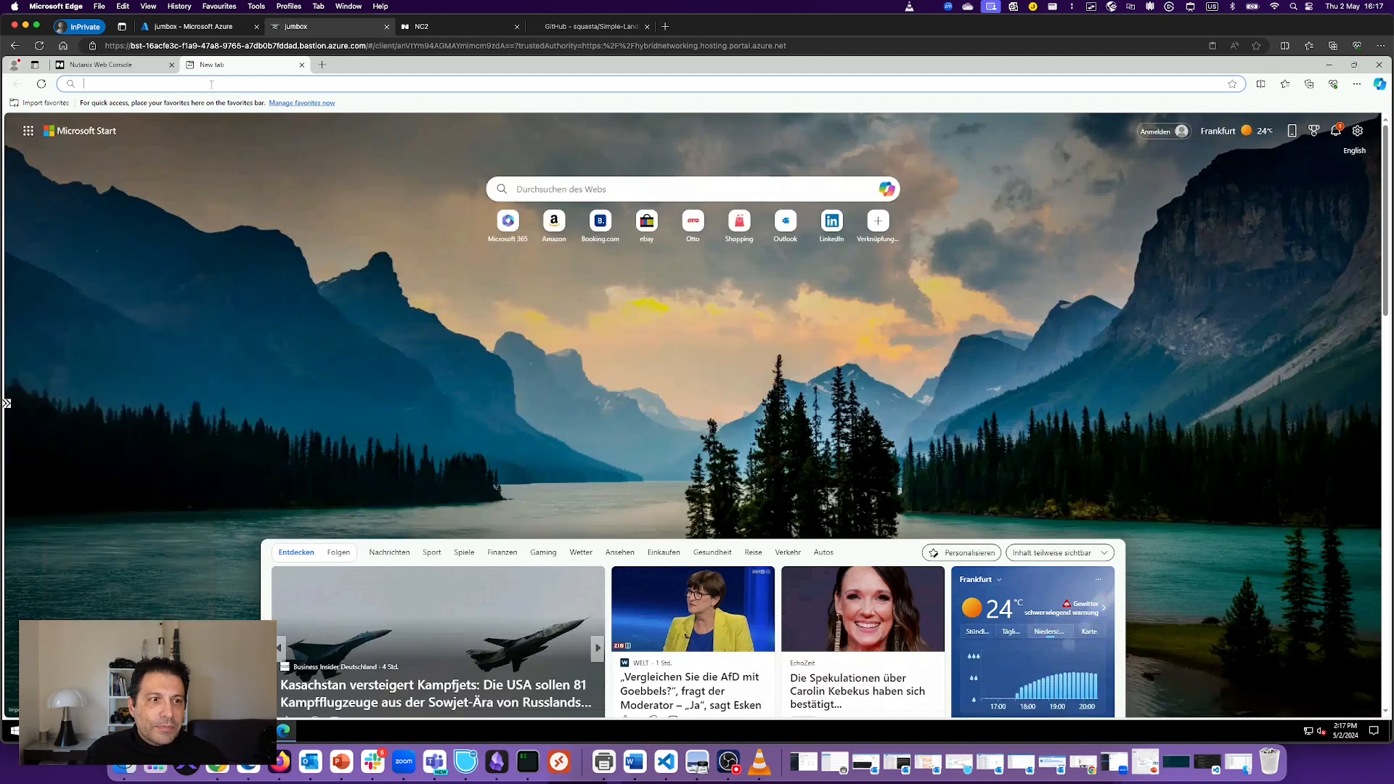
type("https")
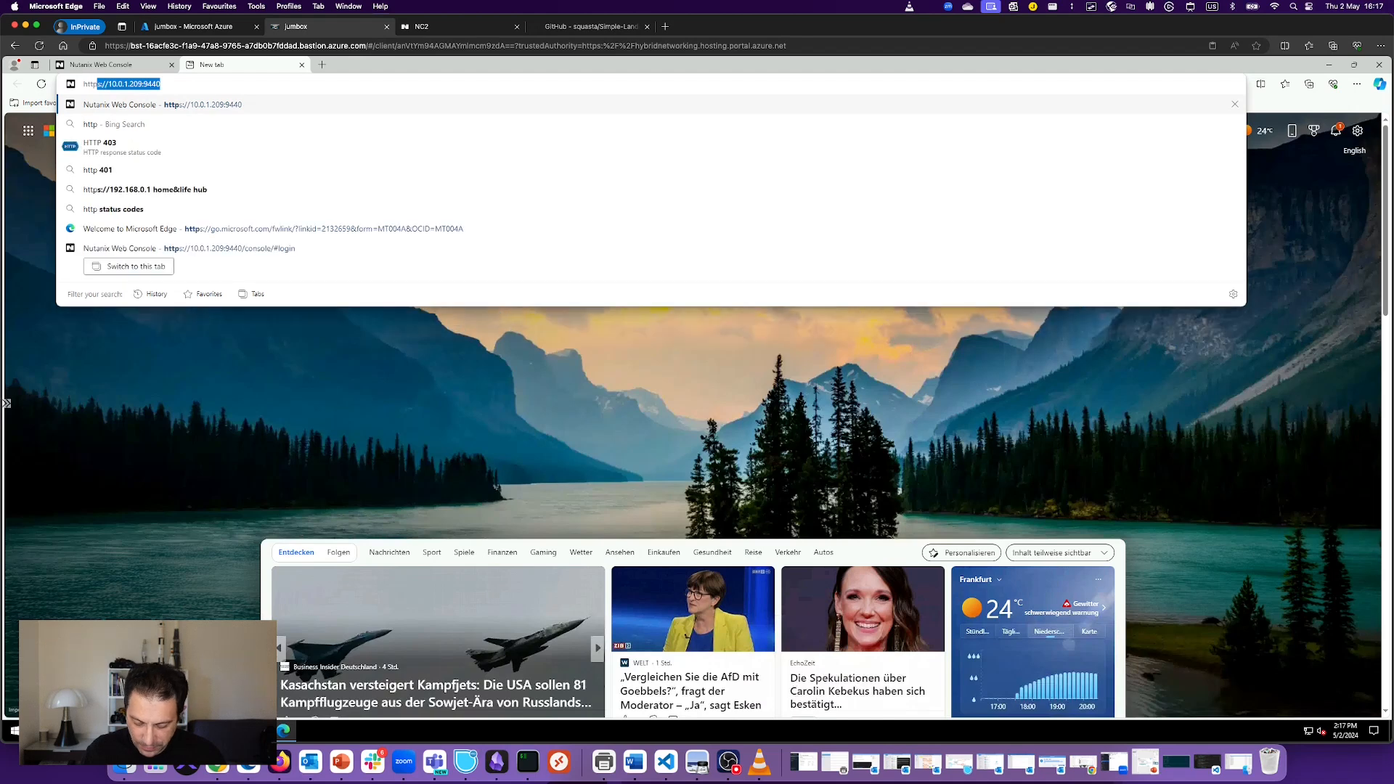
type("://")
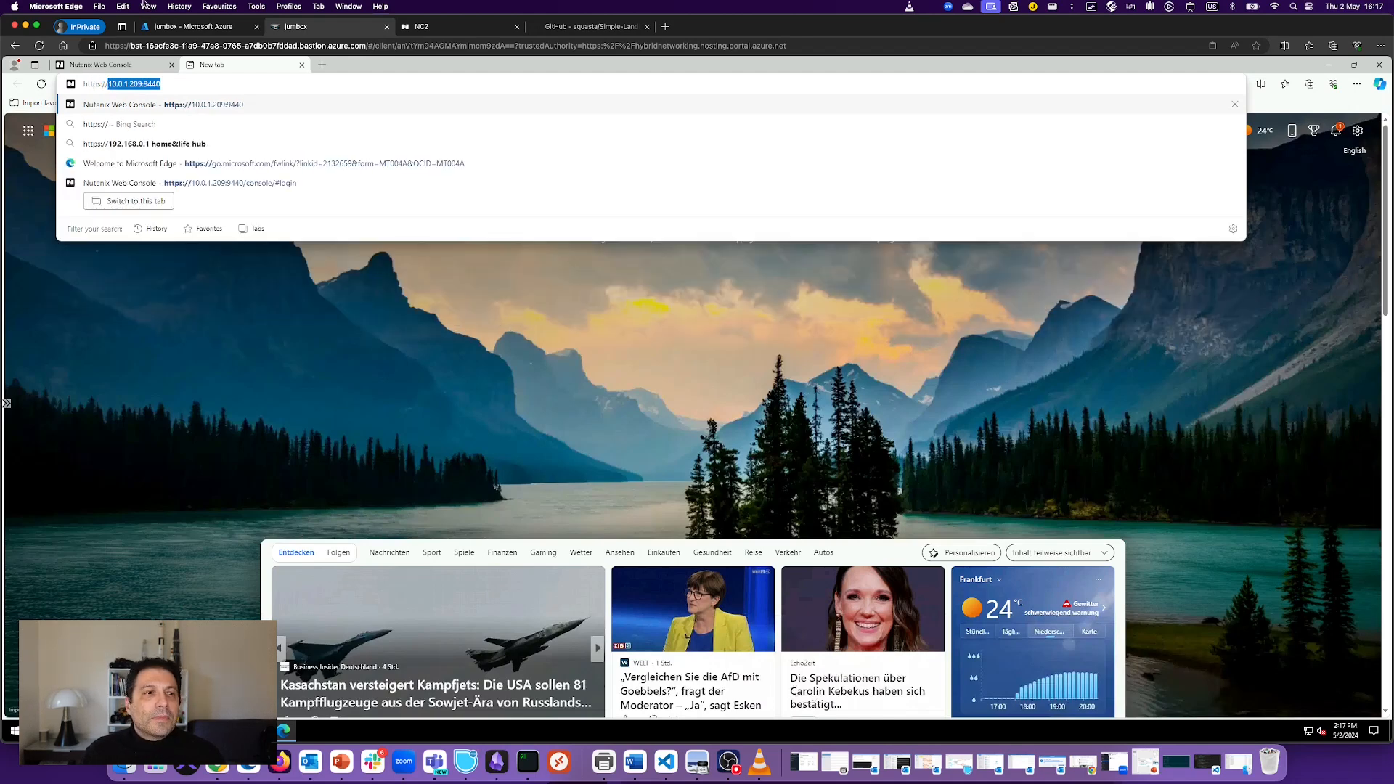
left_click(170, 83)
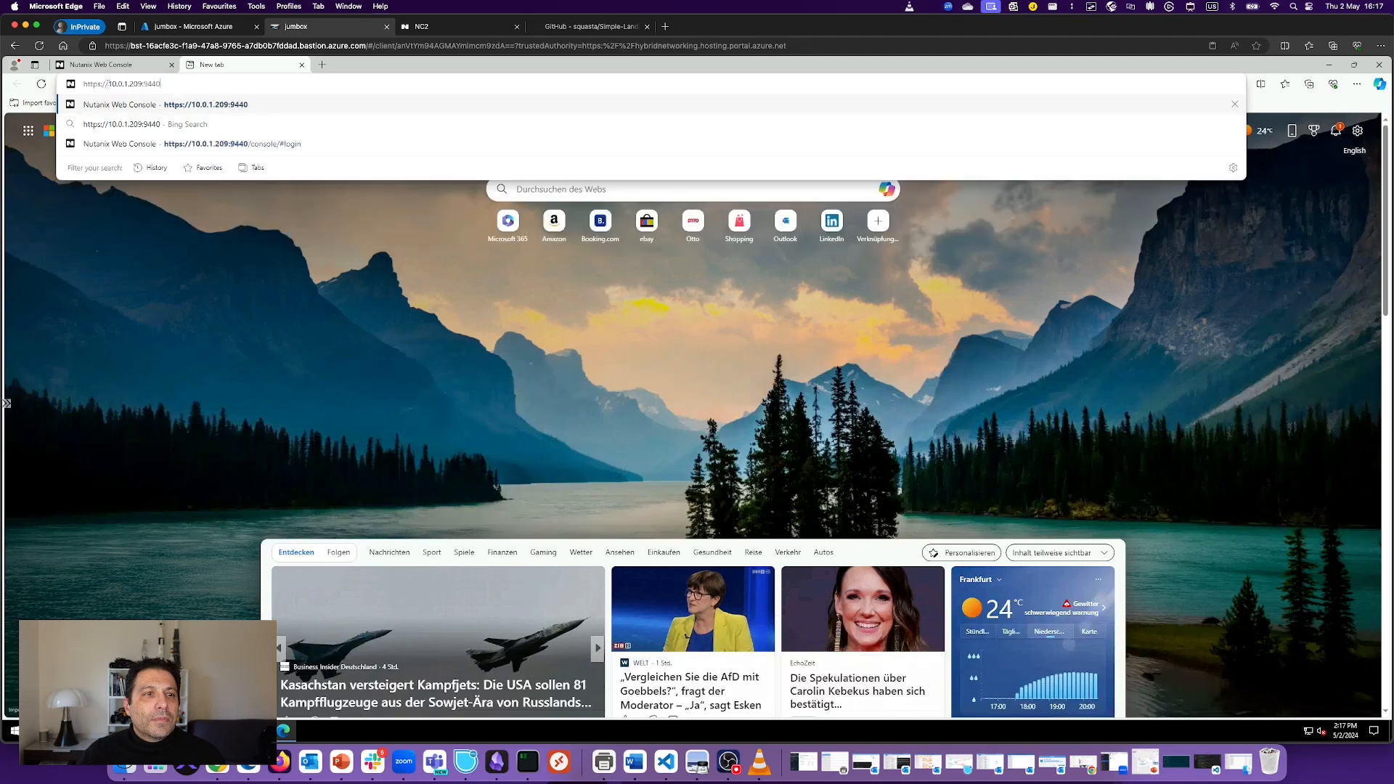
left_click_drag(105, 83, 183, 84)
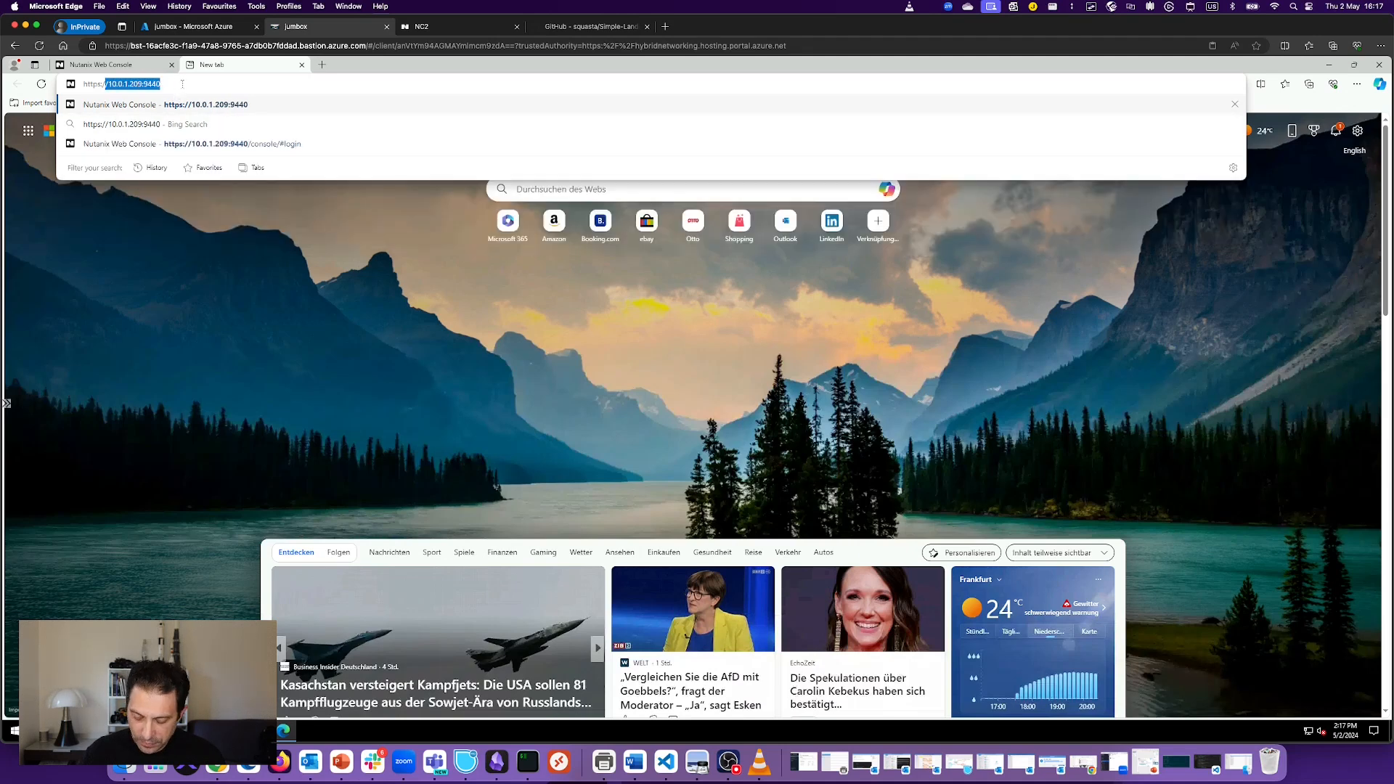
key("BackSpace")
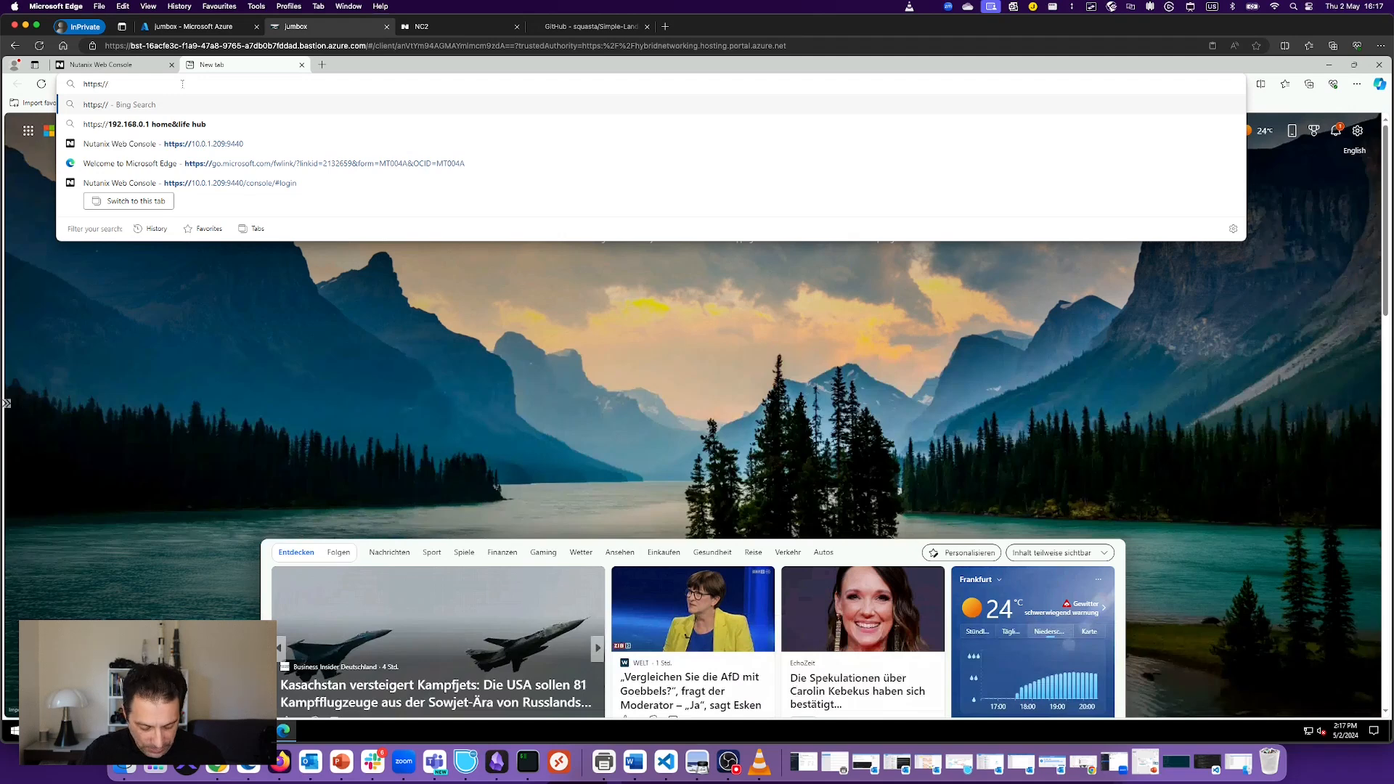
type("10.1.1.102")
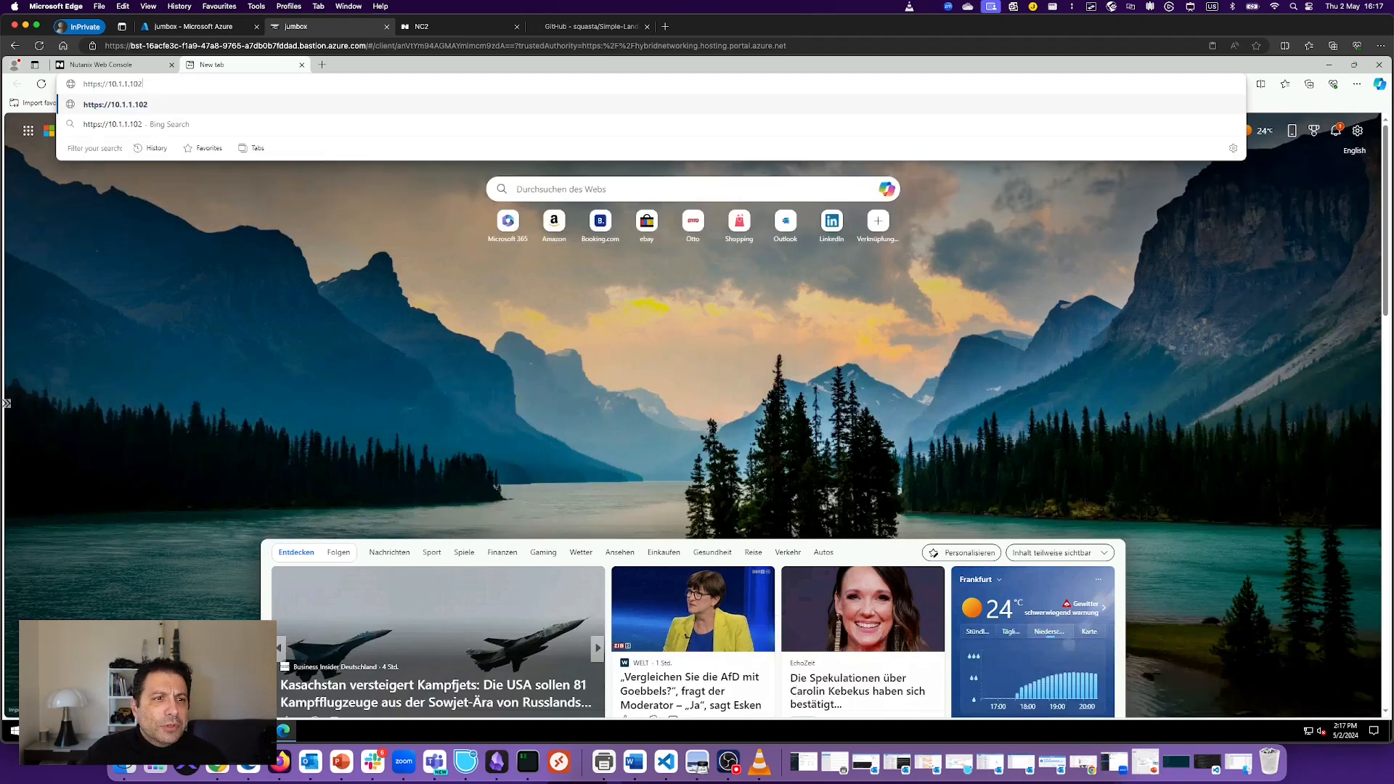
type(":")
type("9440")
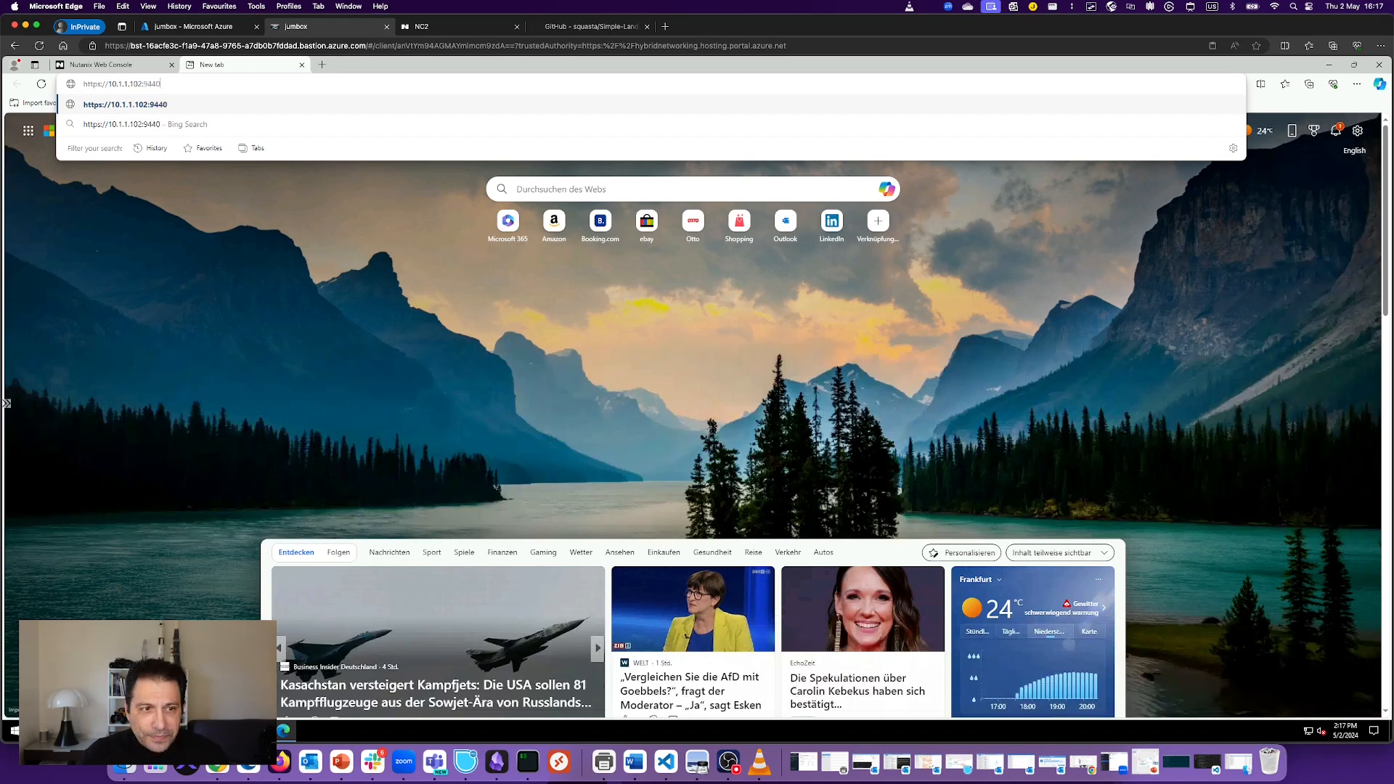
key("Return")
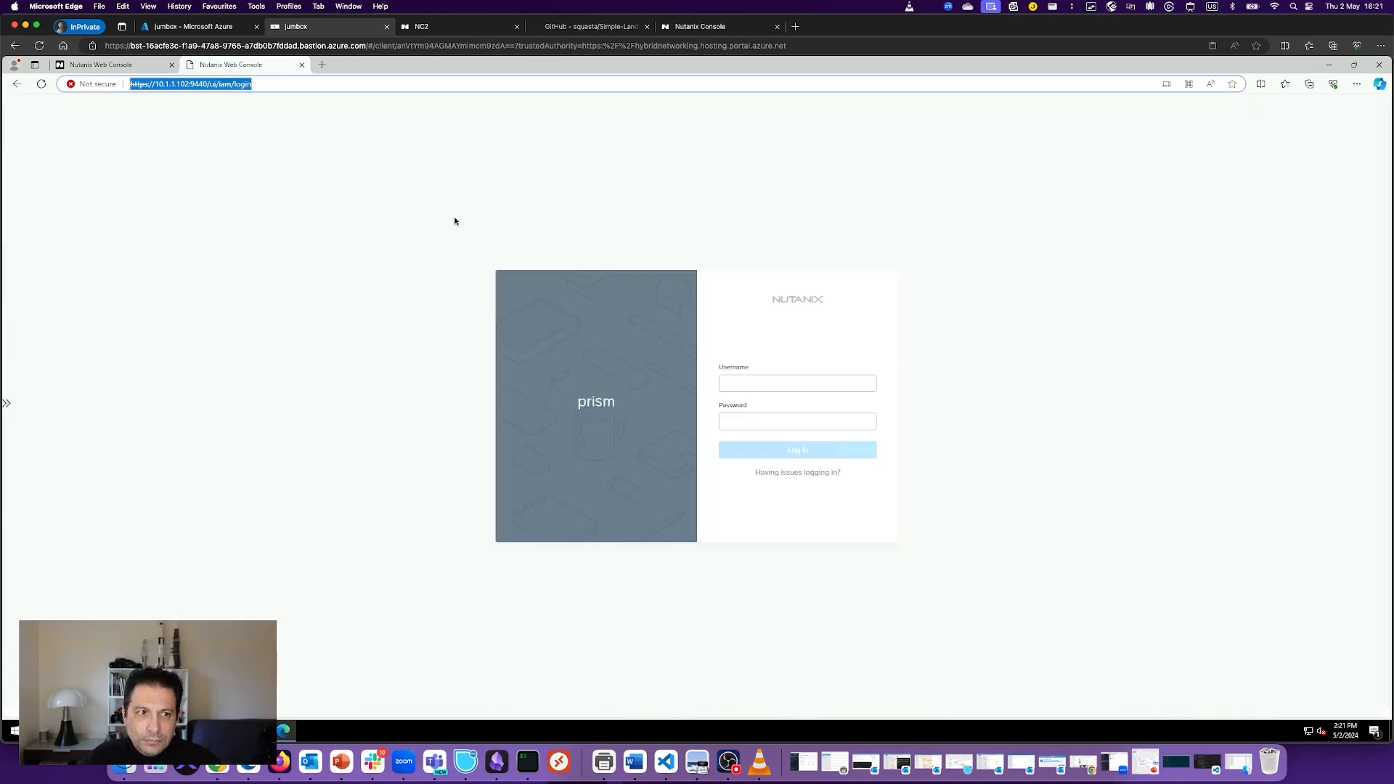
Step: Sign in to Prism Central with the admin username and password
left_click(785, 385)
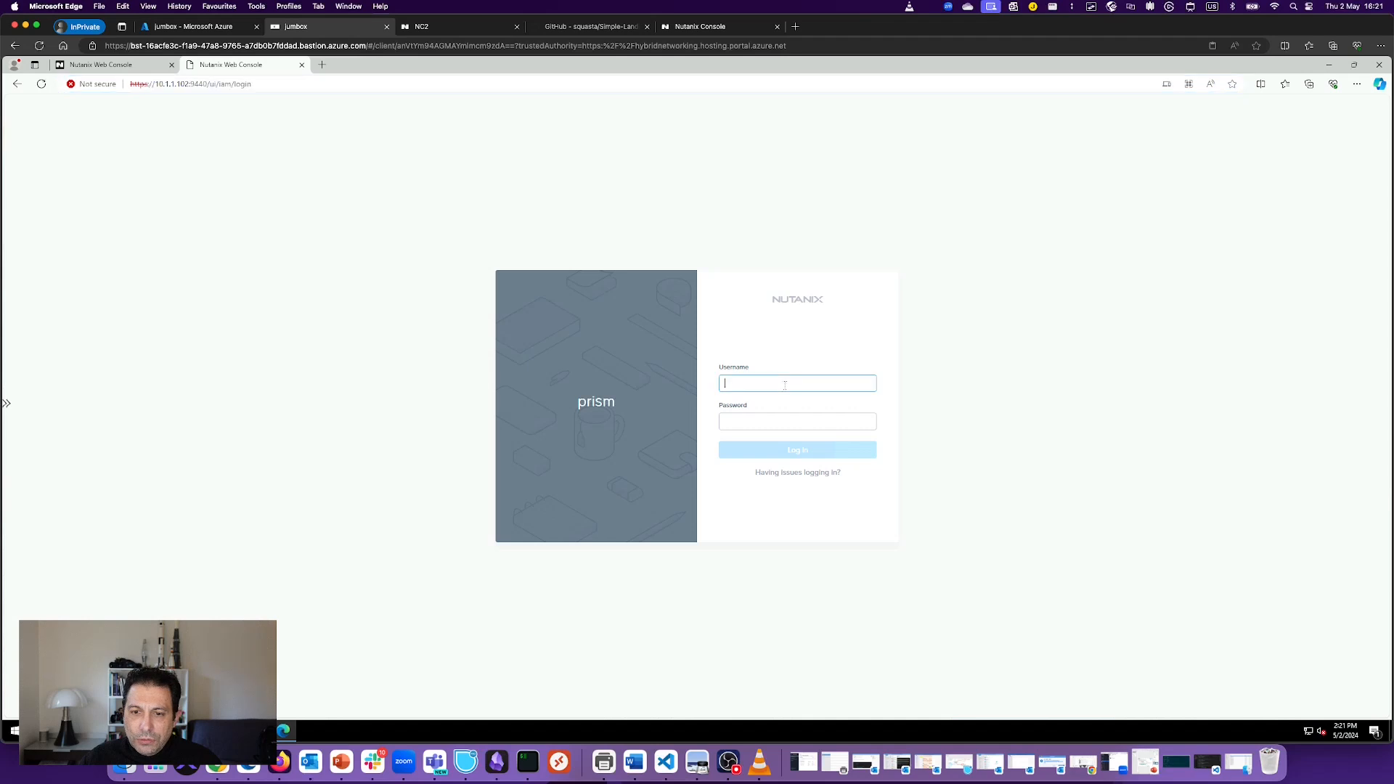
type("admin")
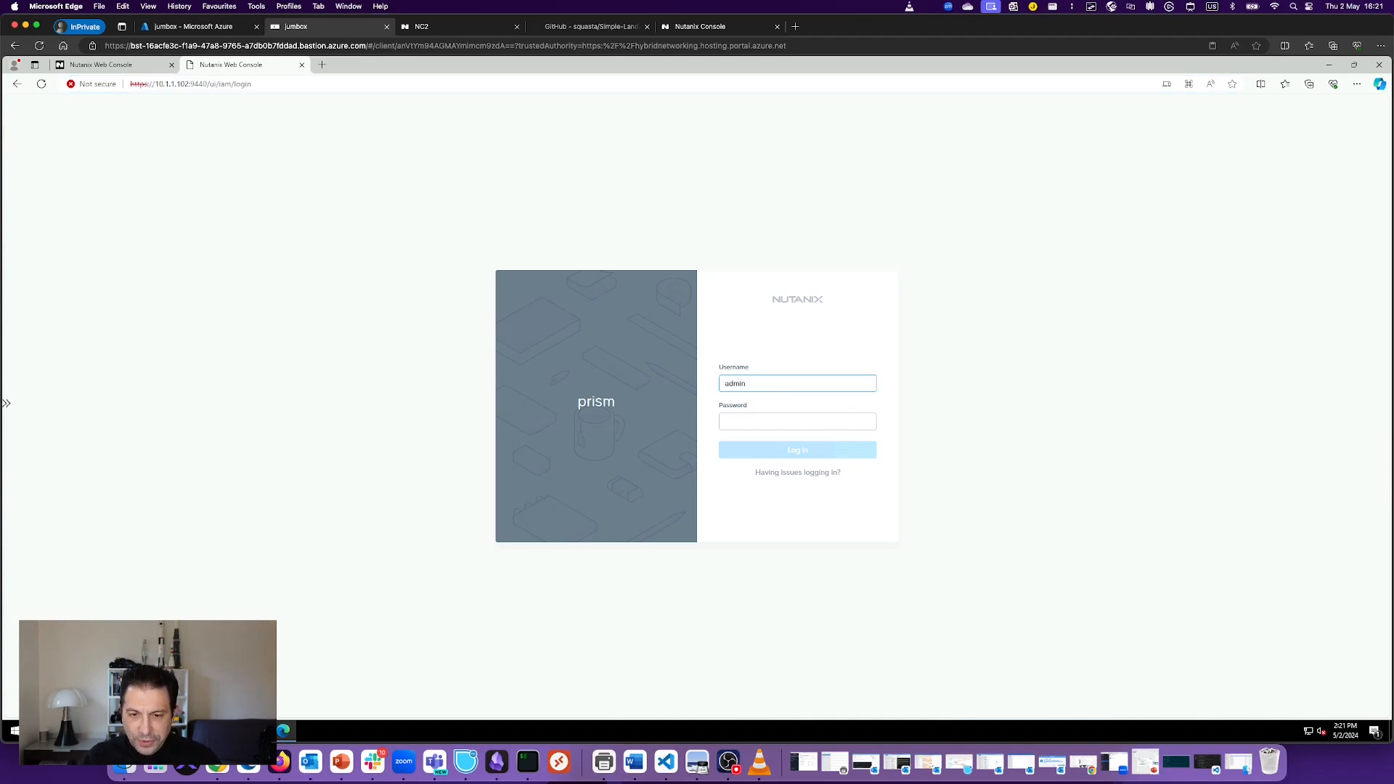
key("Tab")
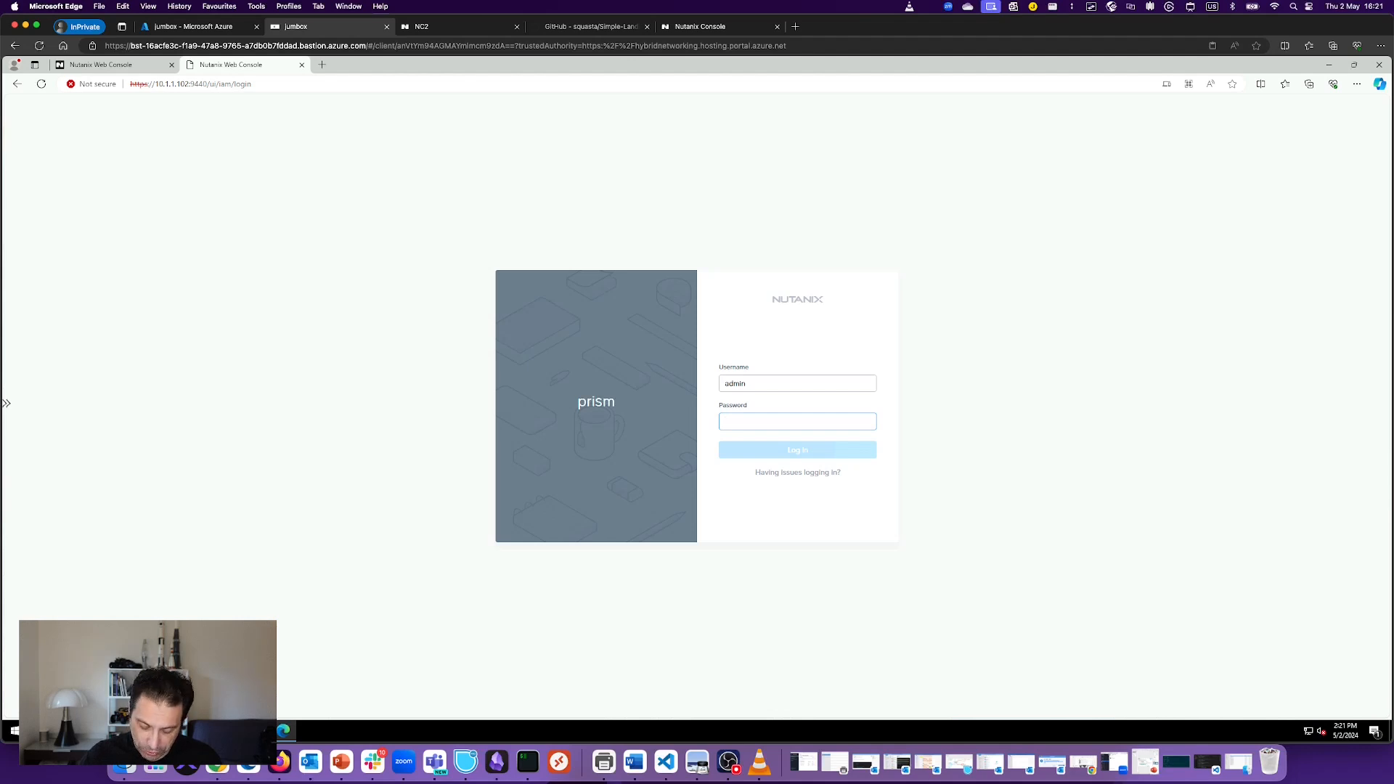
type("••")
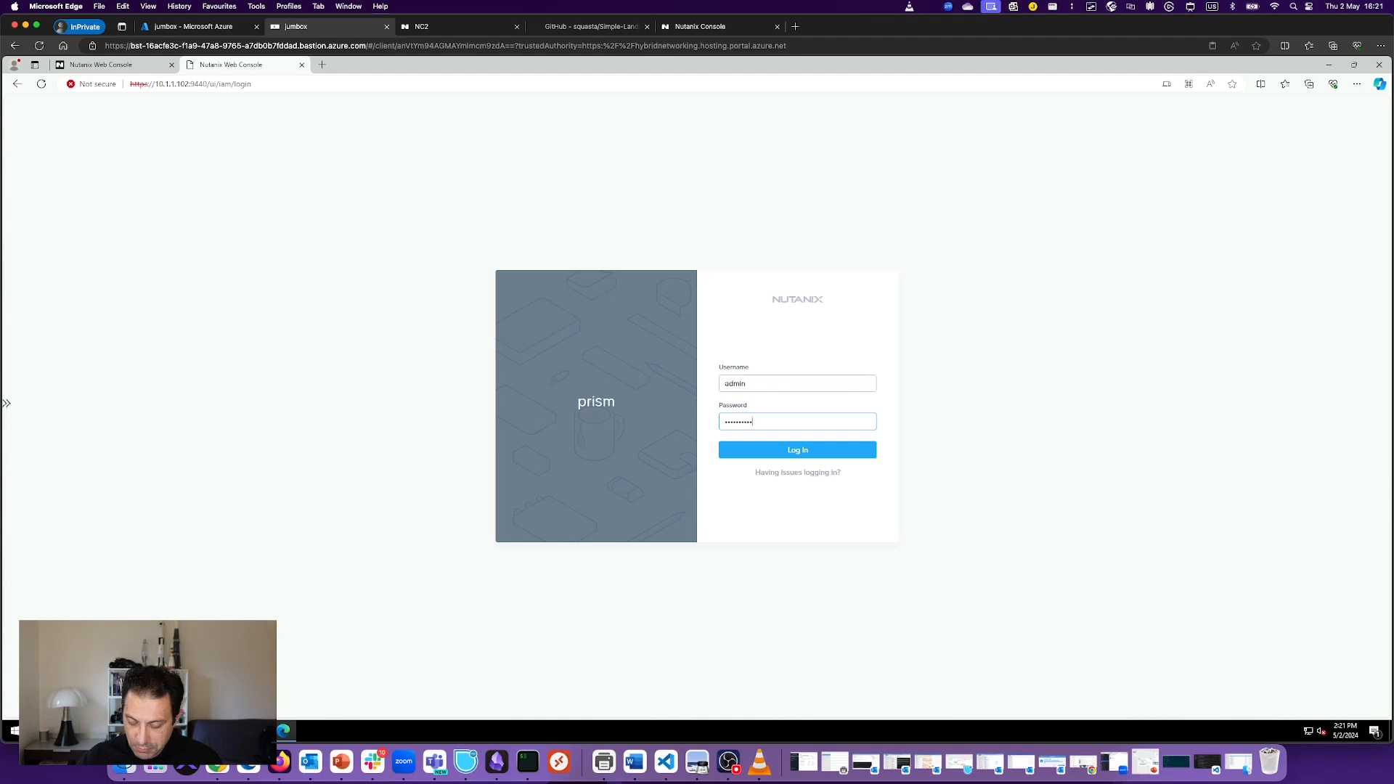
left_click(843, 451)
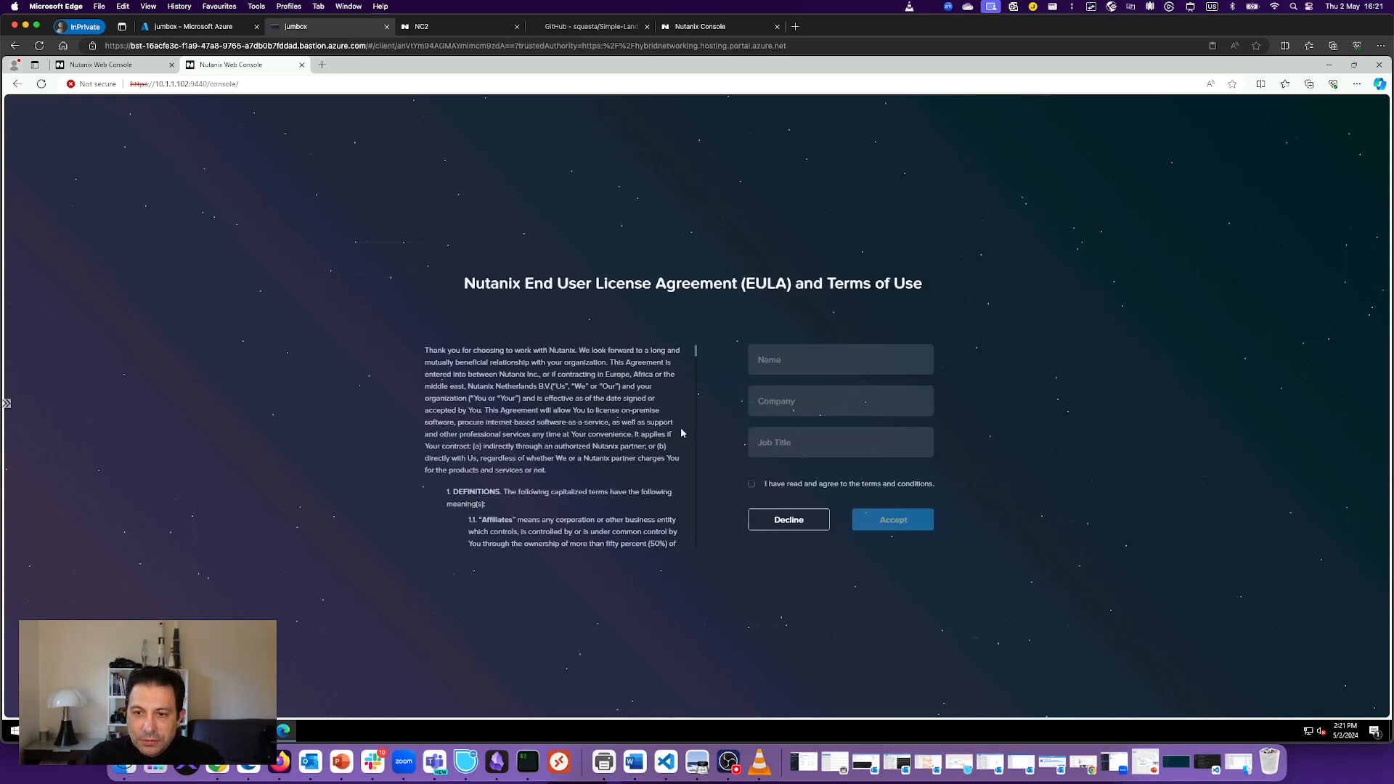
Step: Fill the EULA form with a name, company 'coprp' and job title 'thegoodone', then agree and accept
left_click(812, 359)
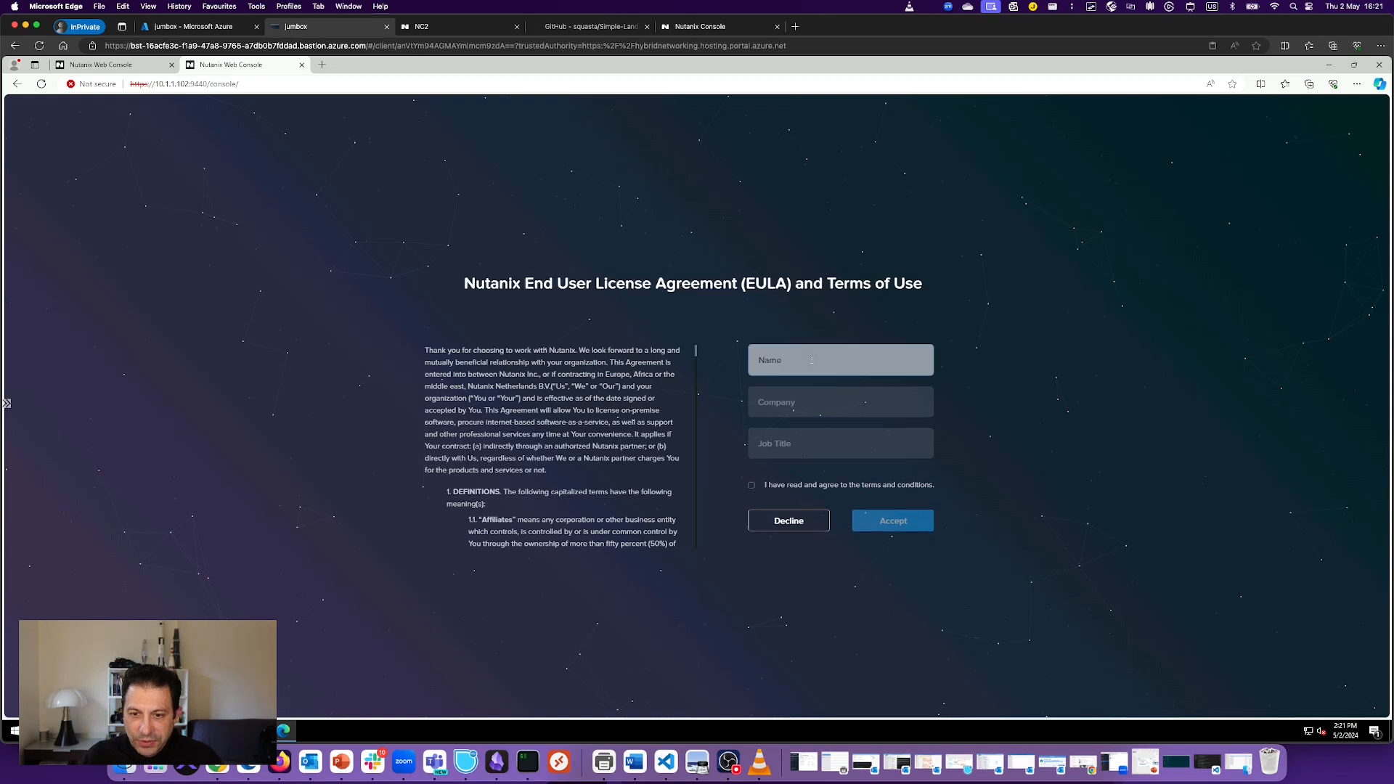
type("stan")
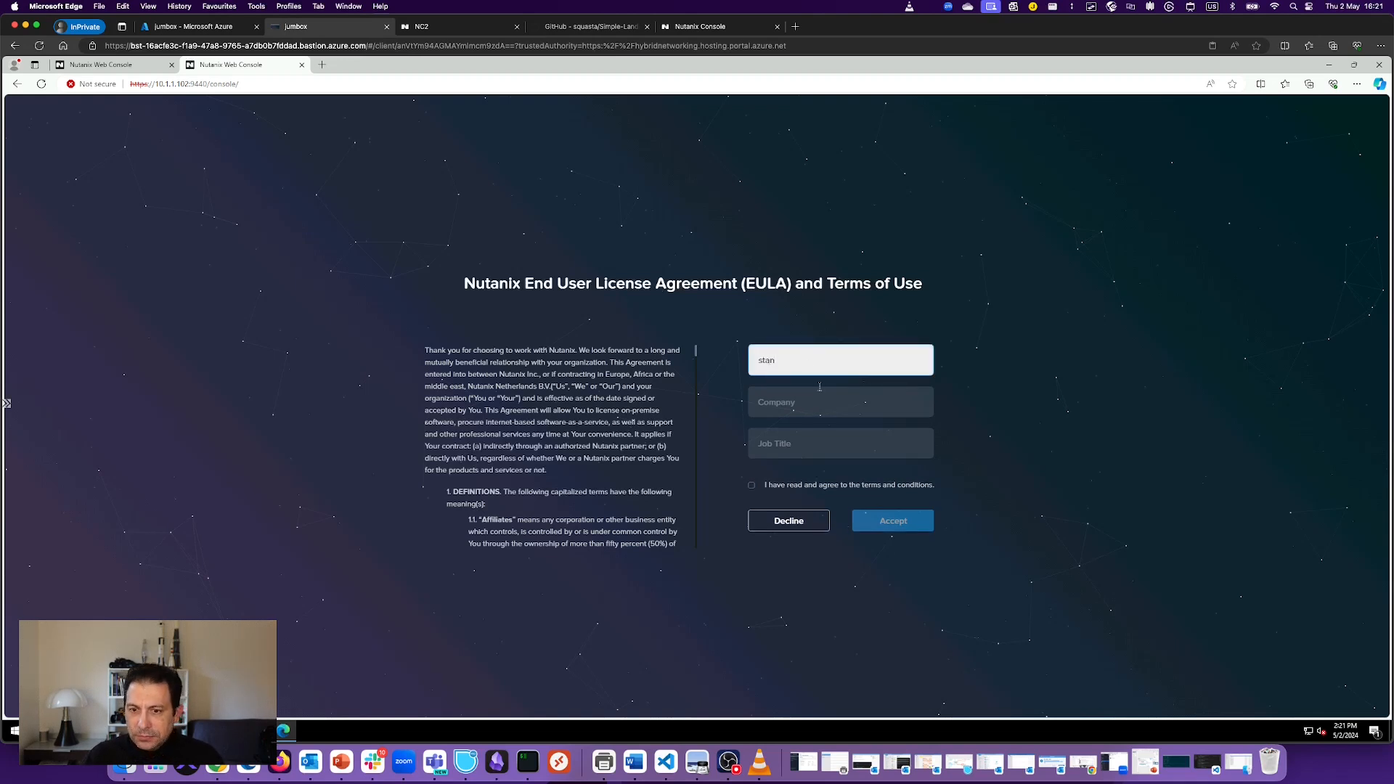
left_click(828, 400)
type("cop")
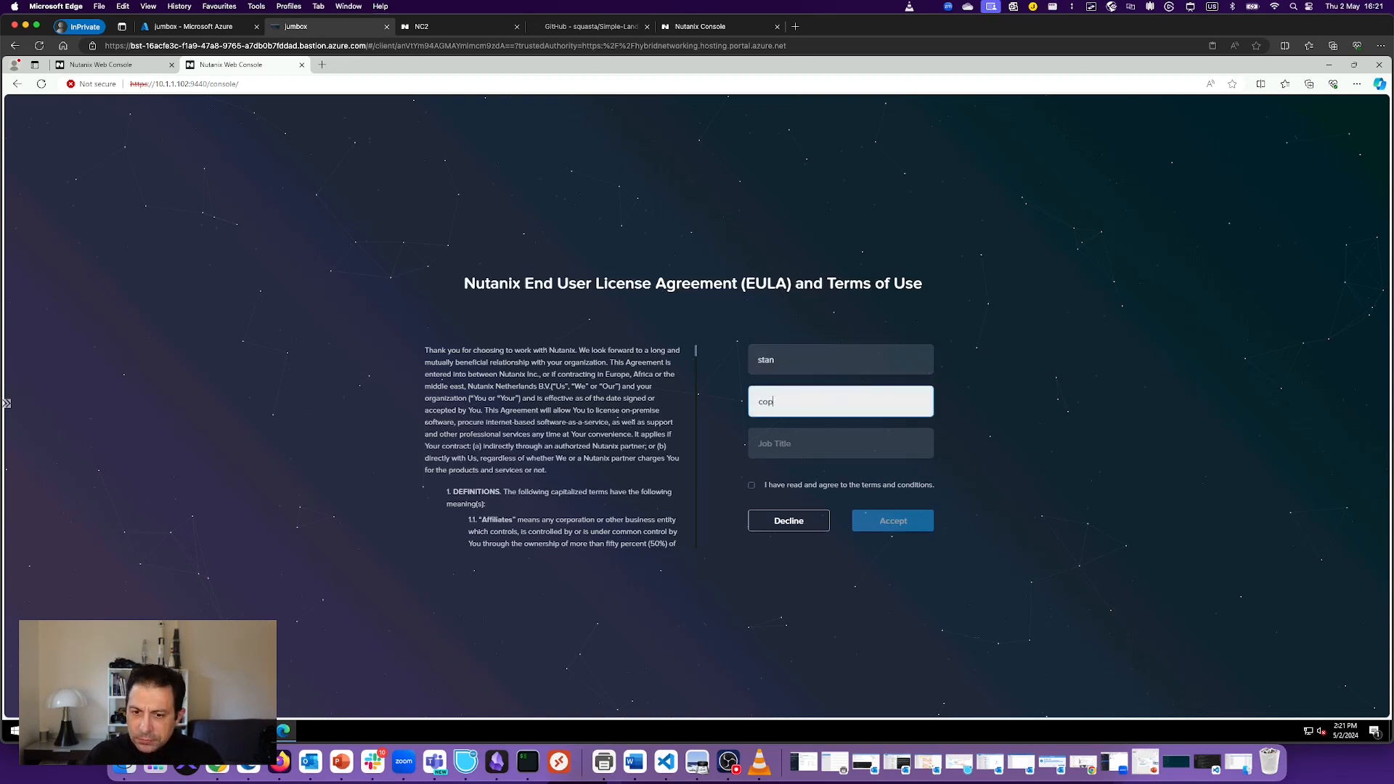
type("rp")
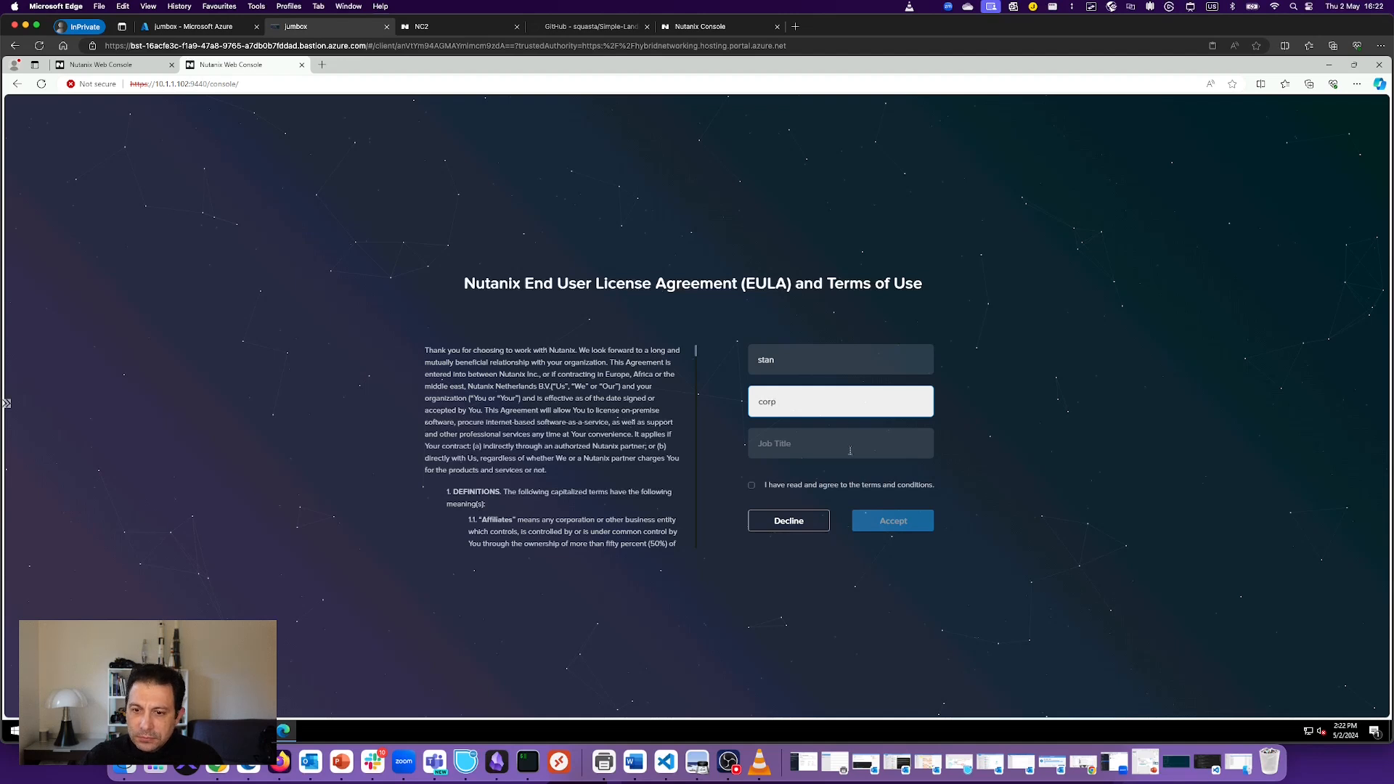
left_click(847, 442)
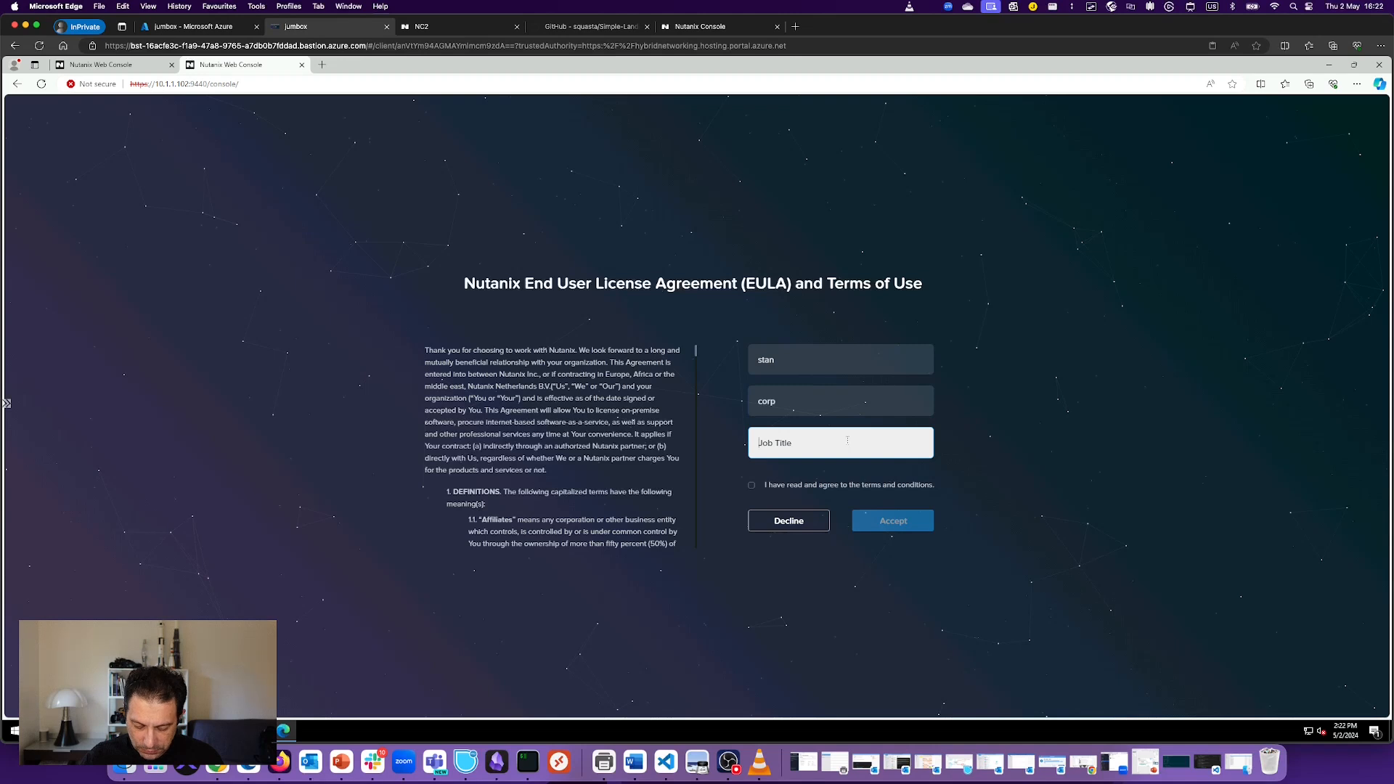
type("thegood")
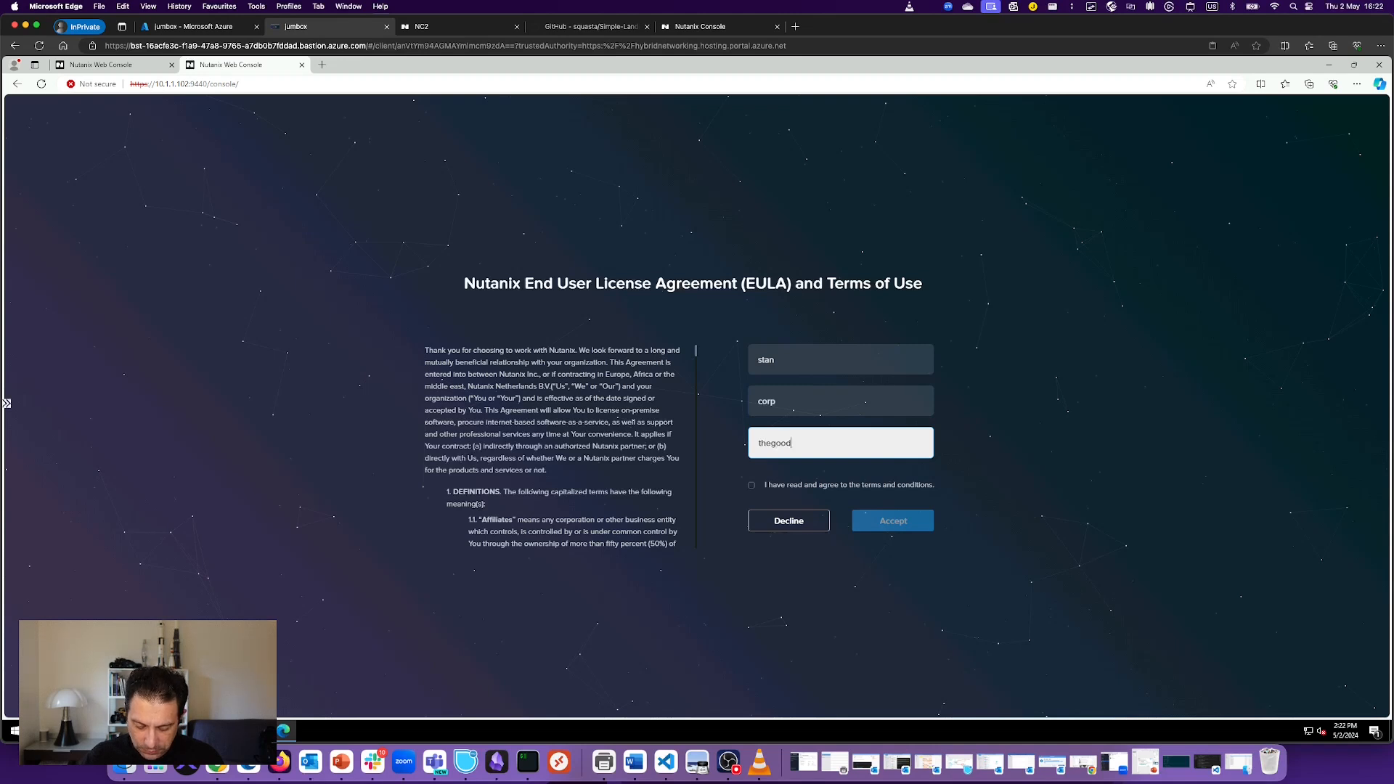
type("one")
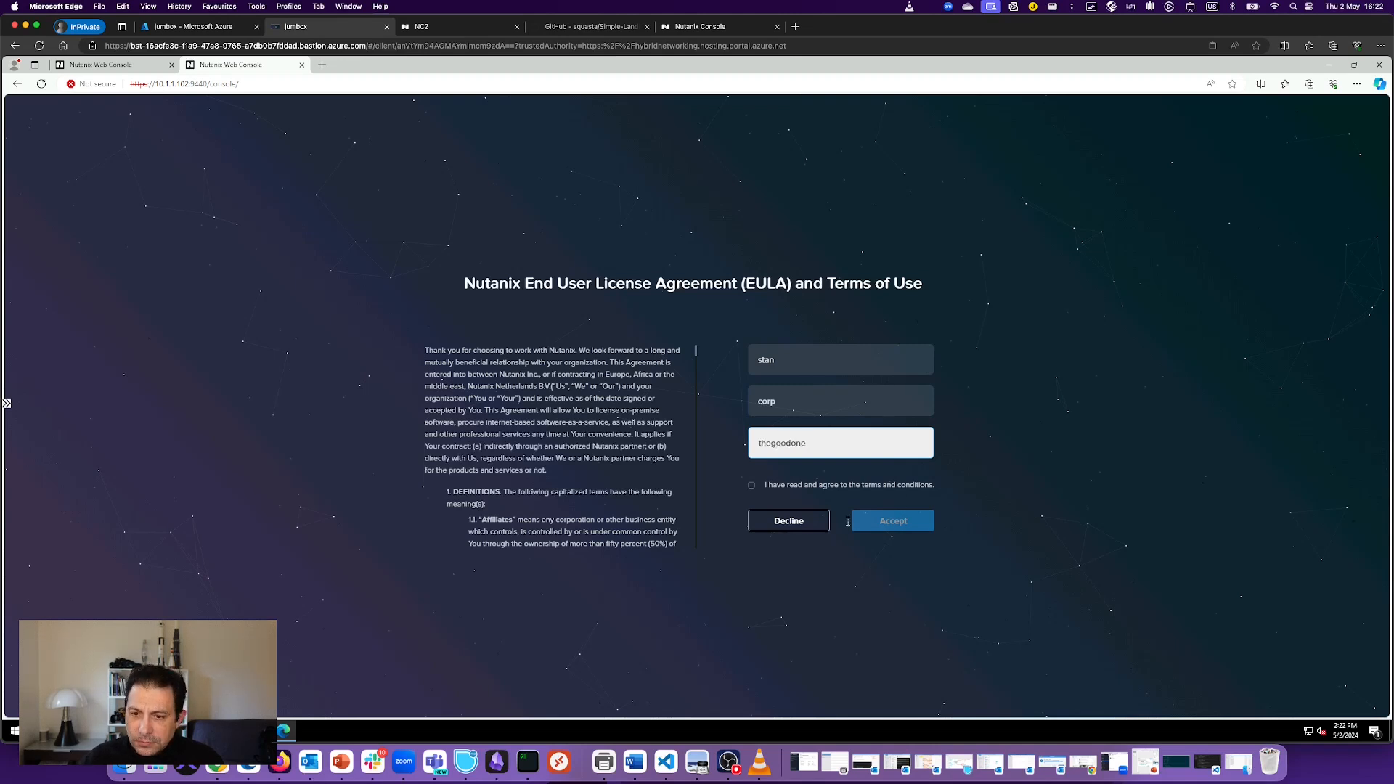
left_click(751, 484)
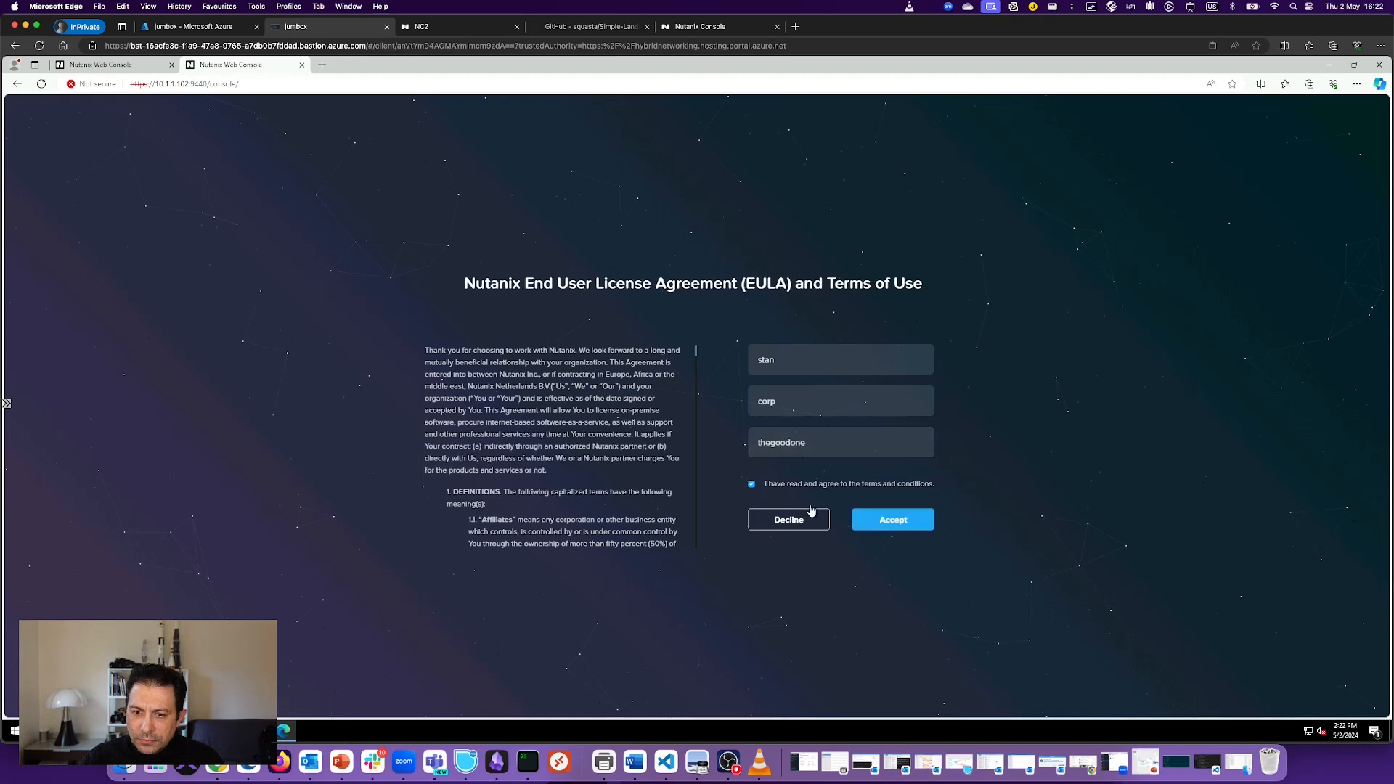
left_click(899, 522)
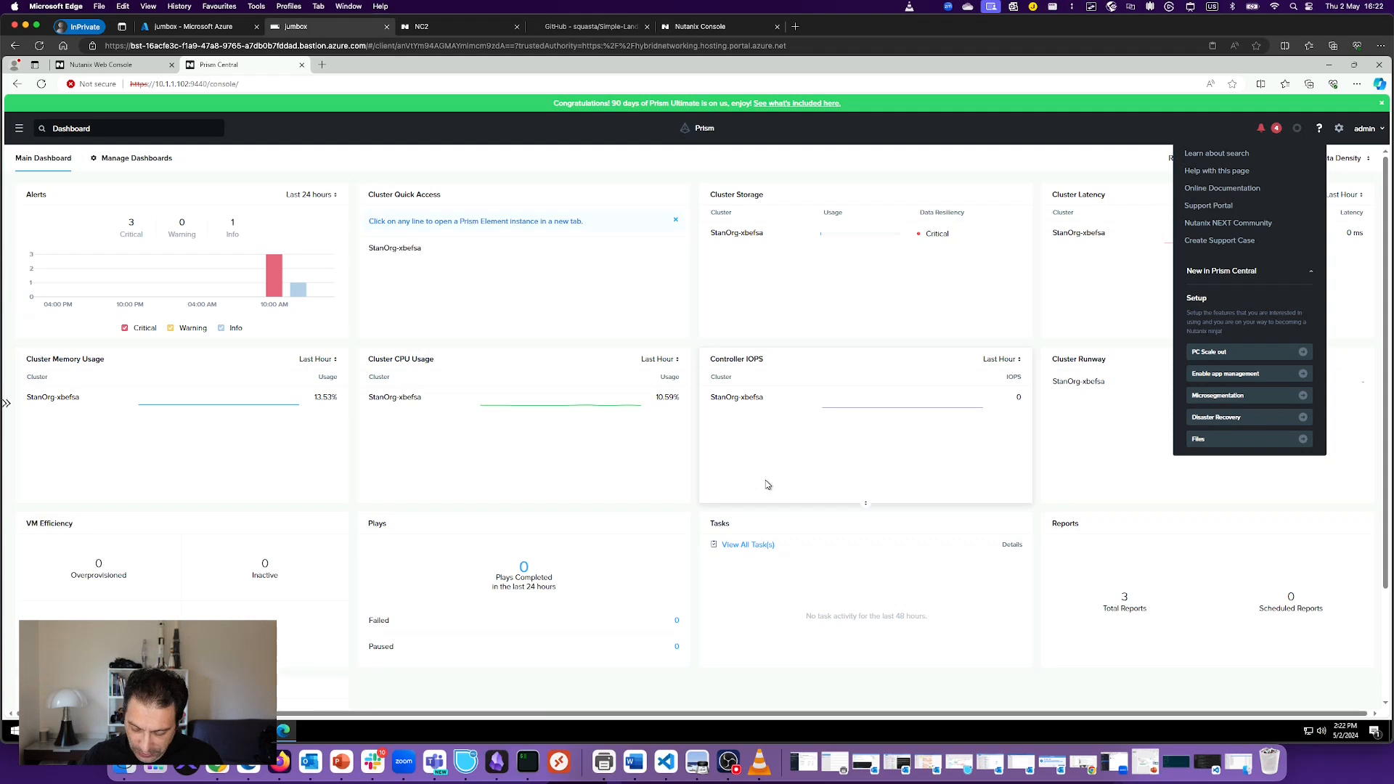
Step: Zoom the jumbox Magnifier in and back down to normal size, then close the Magnifier
key("super+plus")
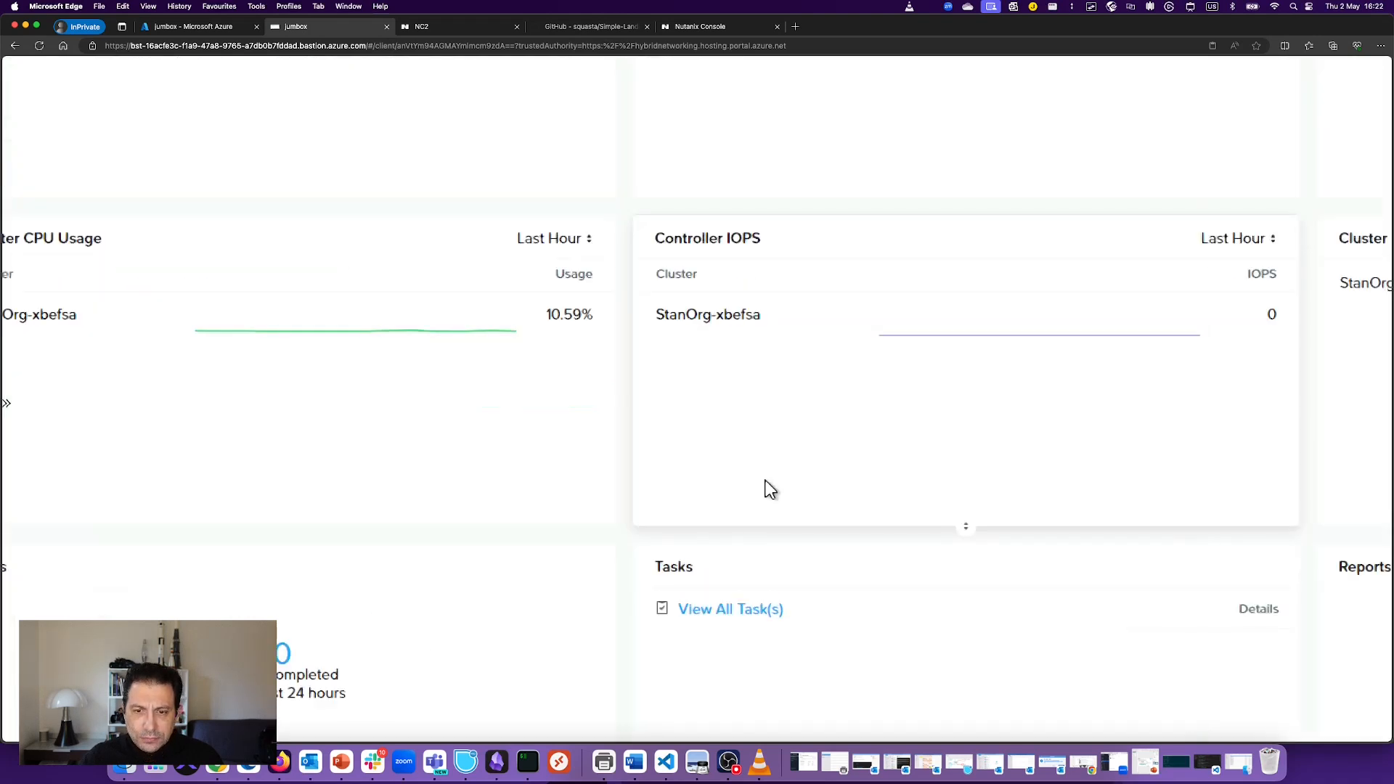
key("super+plus")
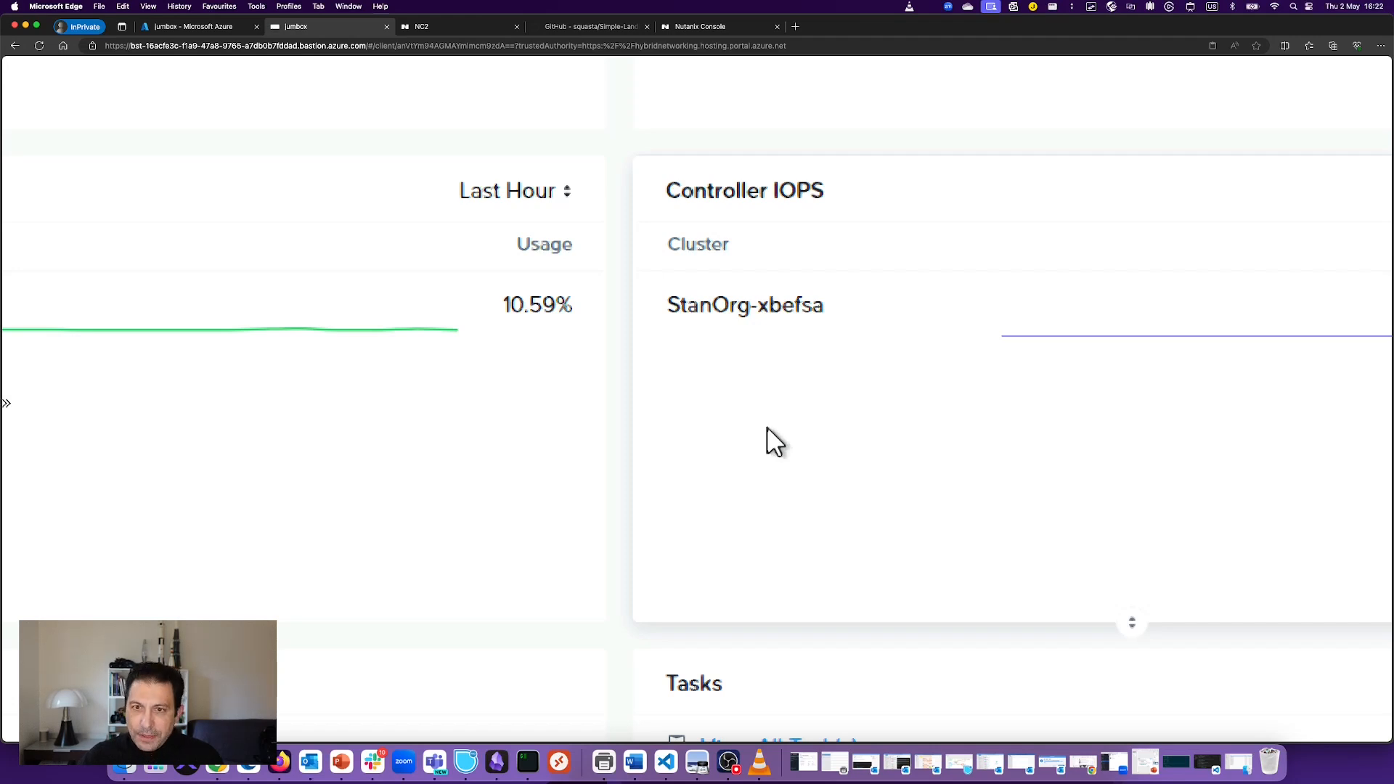
key("super+minus")
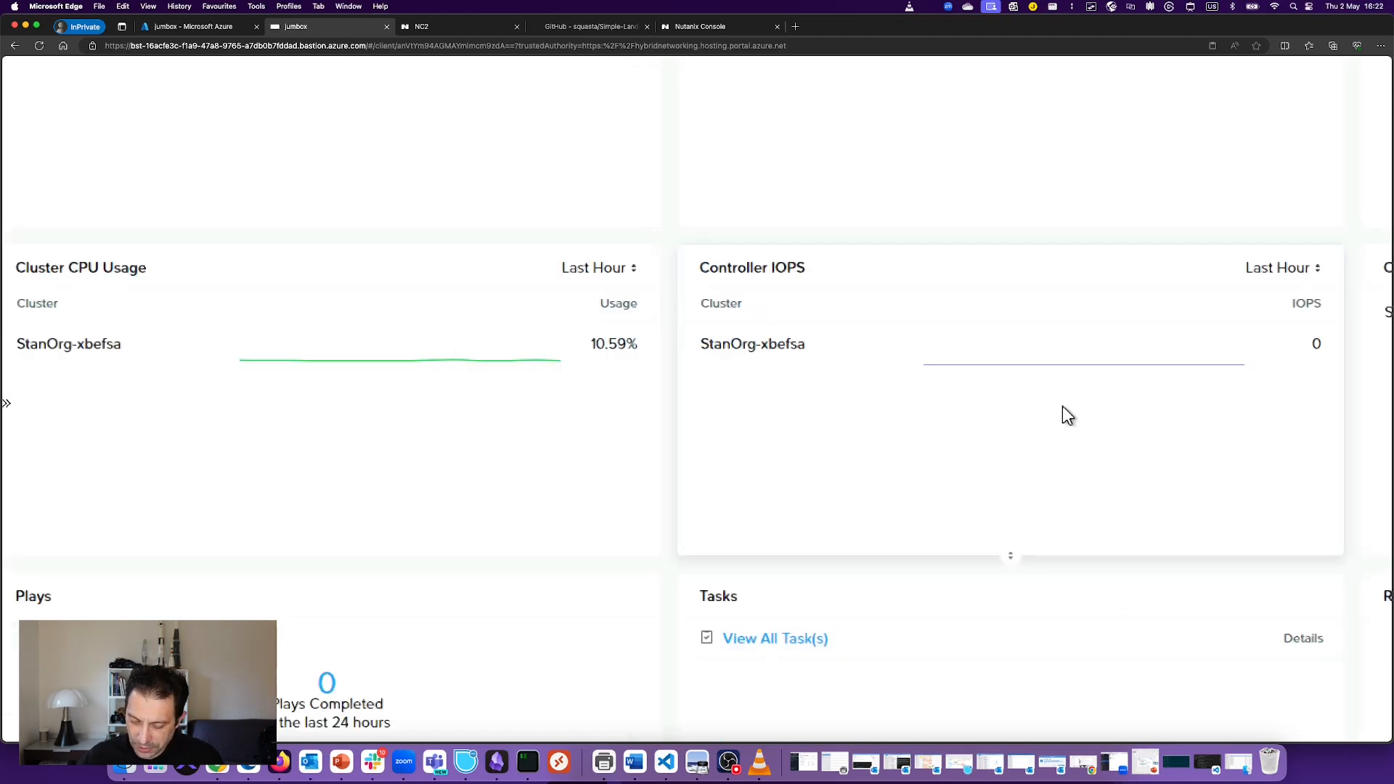
key("super+minus")
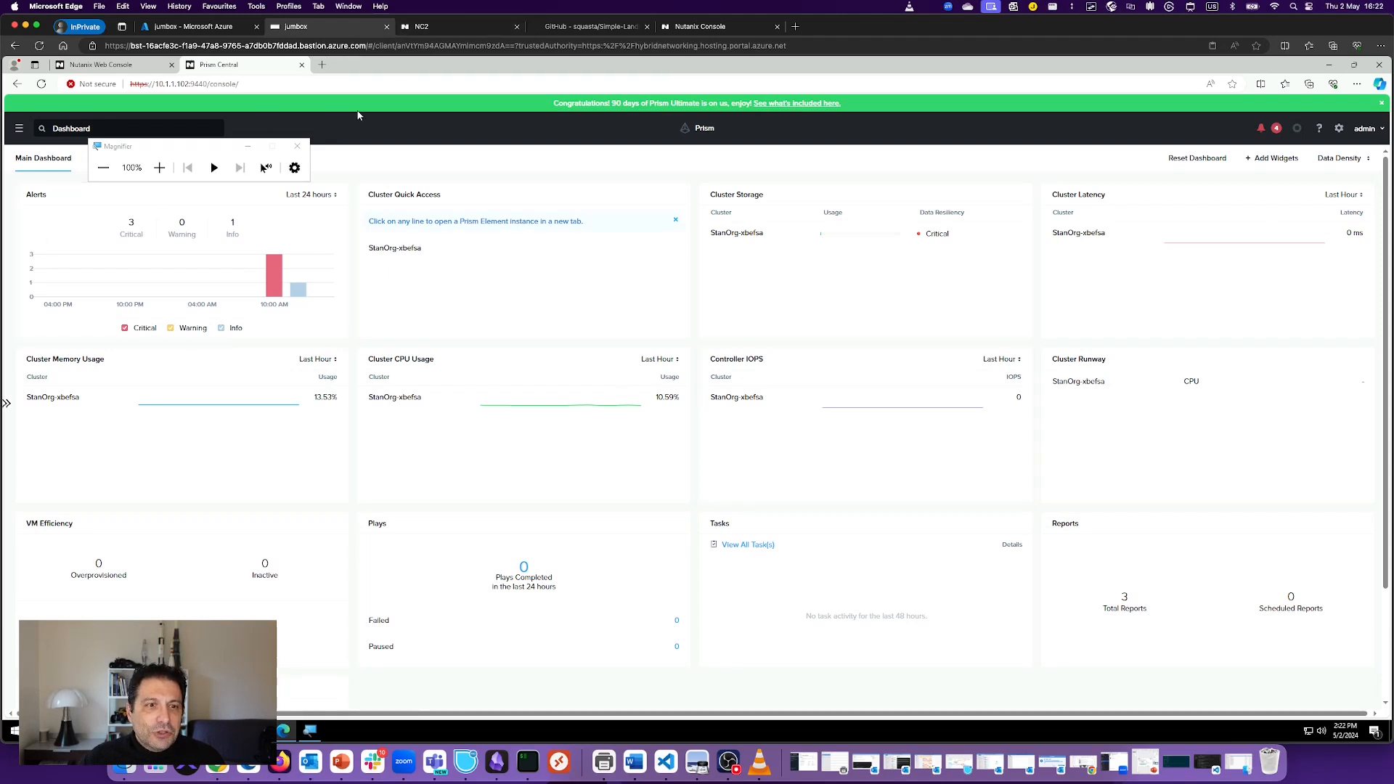
left_click(297, 146)
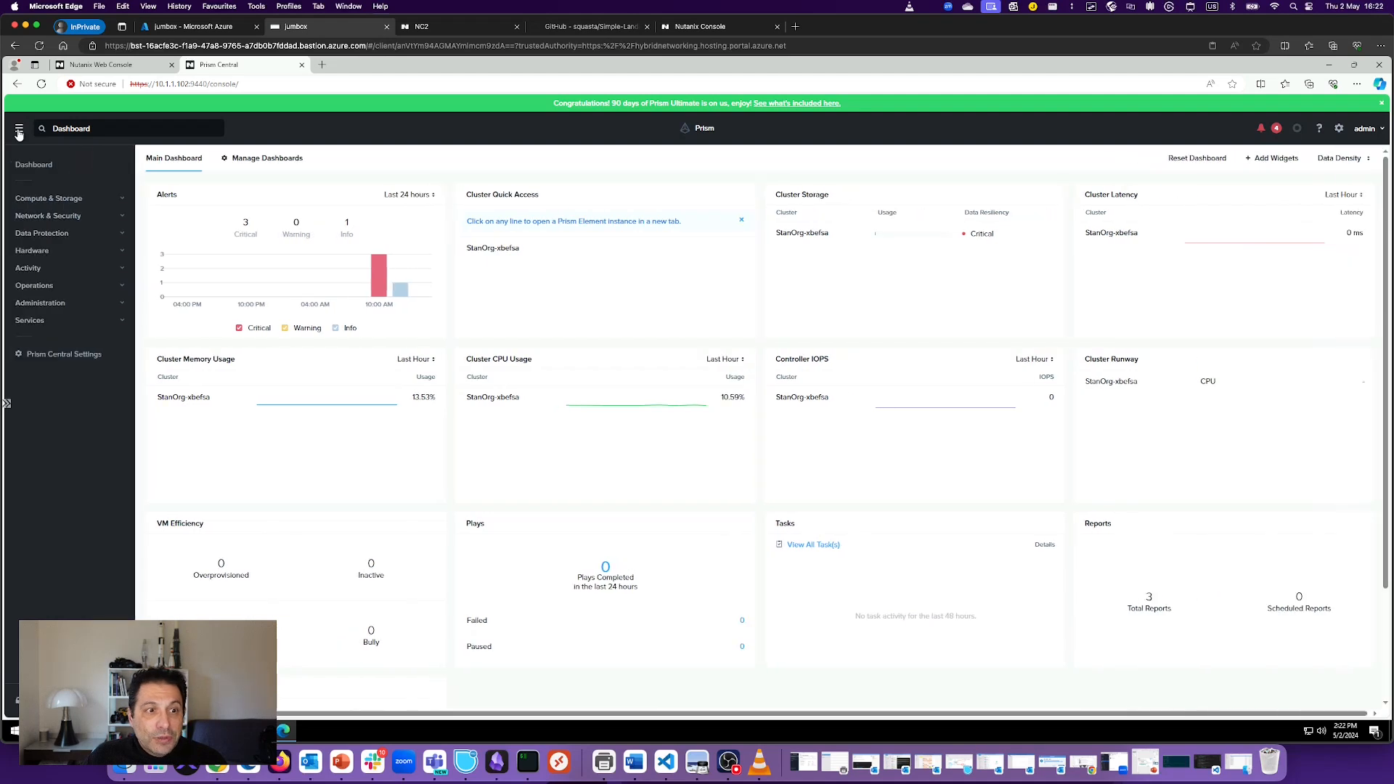
Step: Open cluster StanOrg-xbefsa from Hardware > Clusters, review its hosts, and return to its summary
left_click(37, 251)
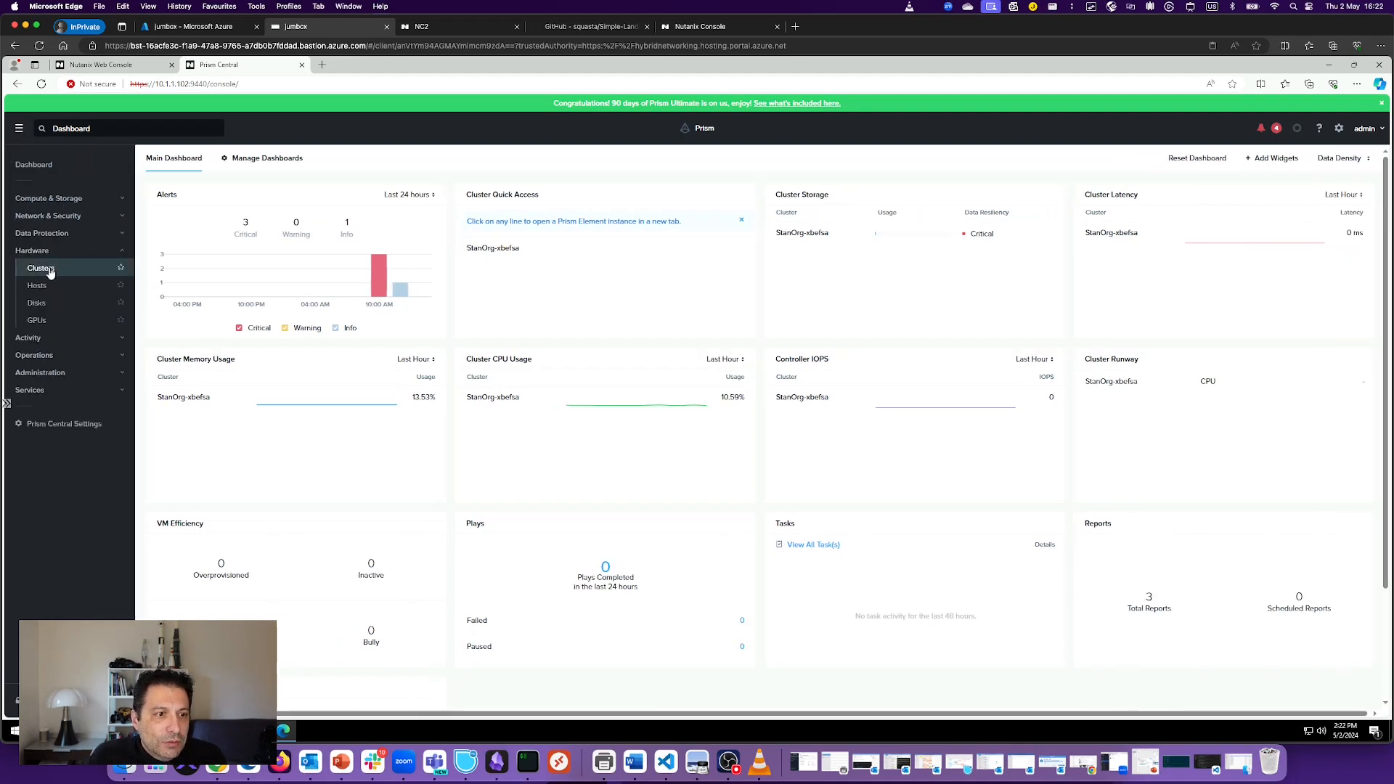
left_click(49, 268)
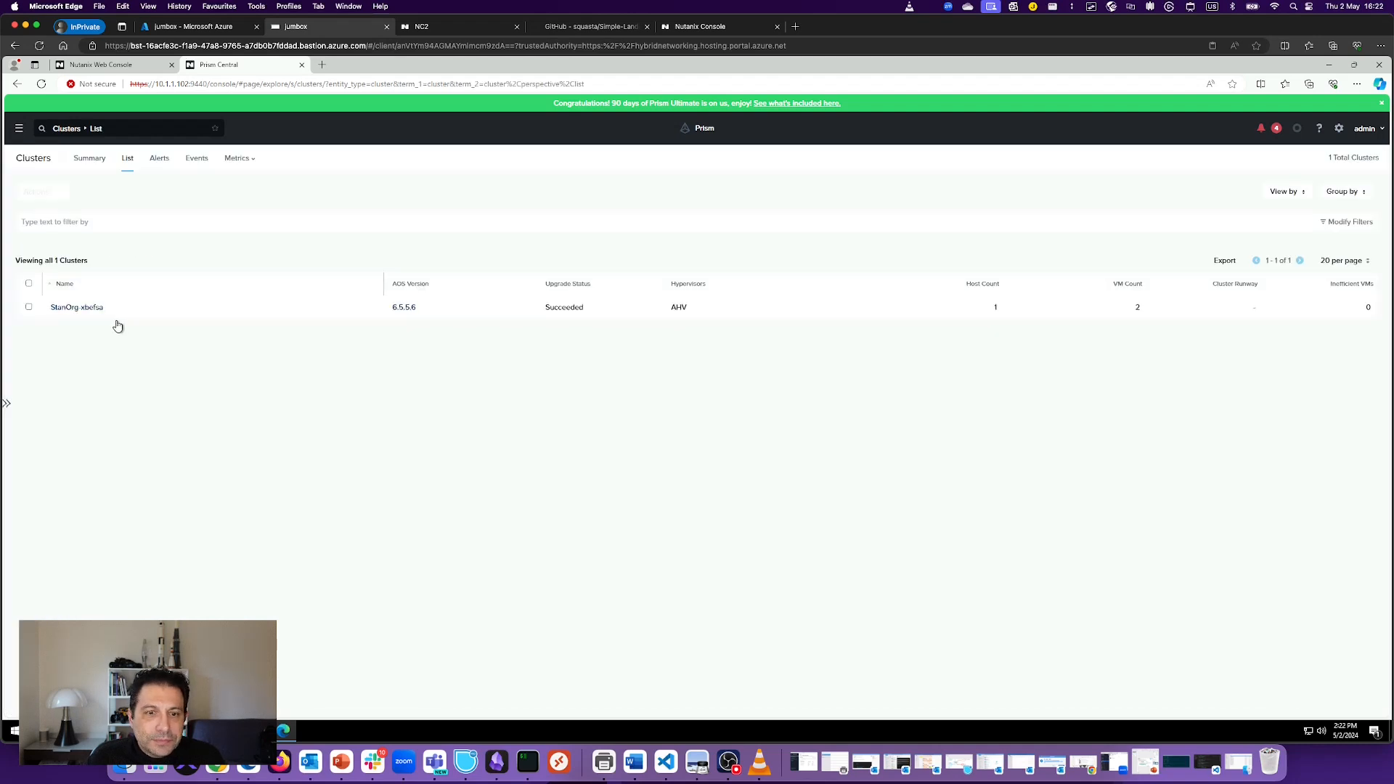
left_click(91, 307)
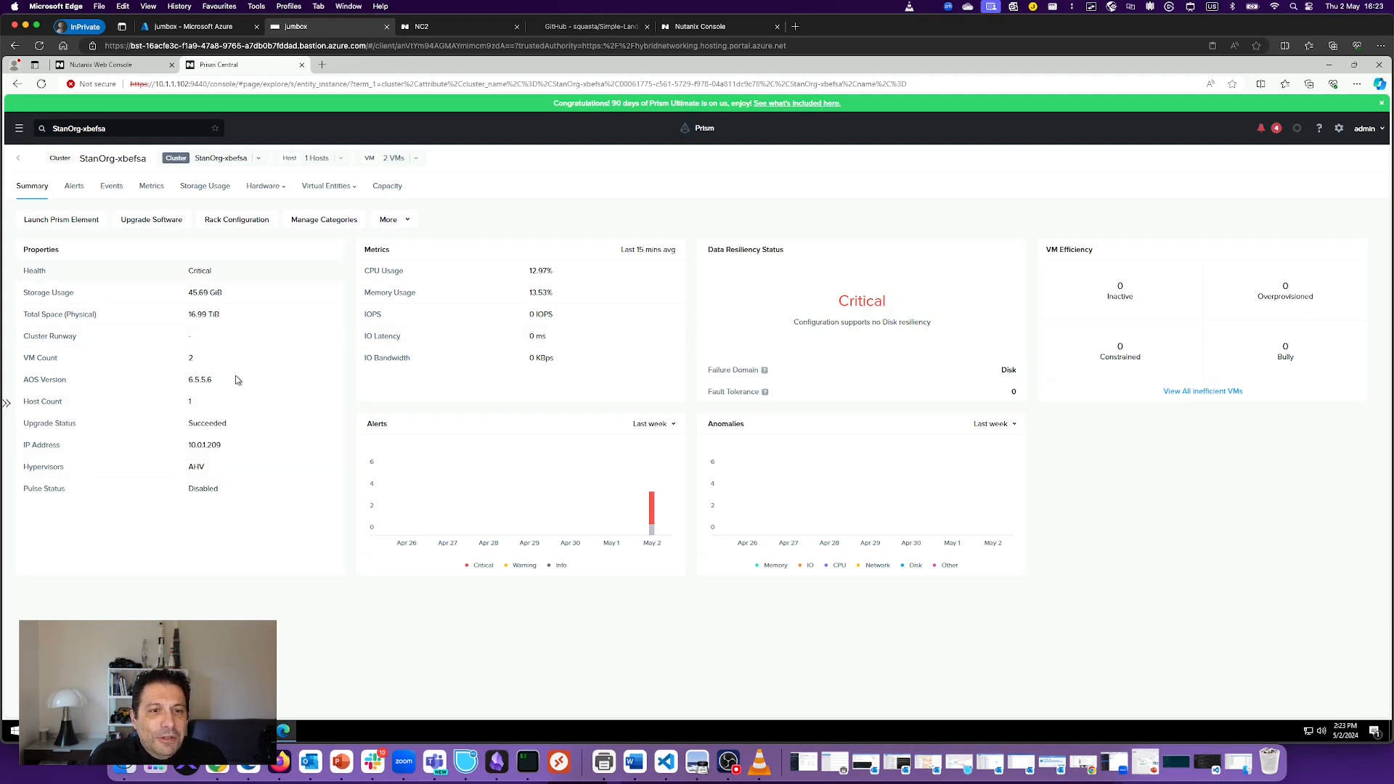
left_click(272, 189)
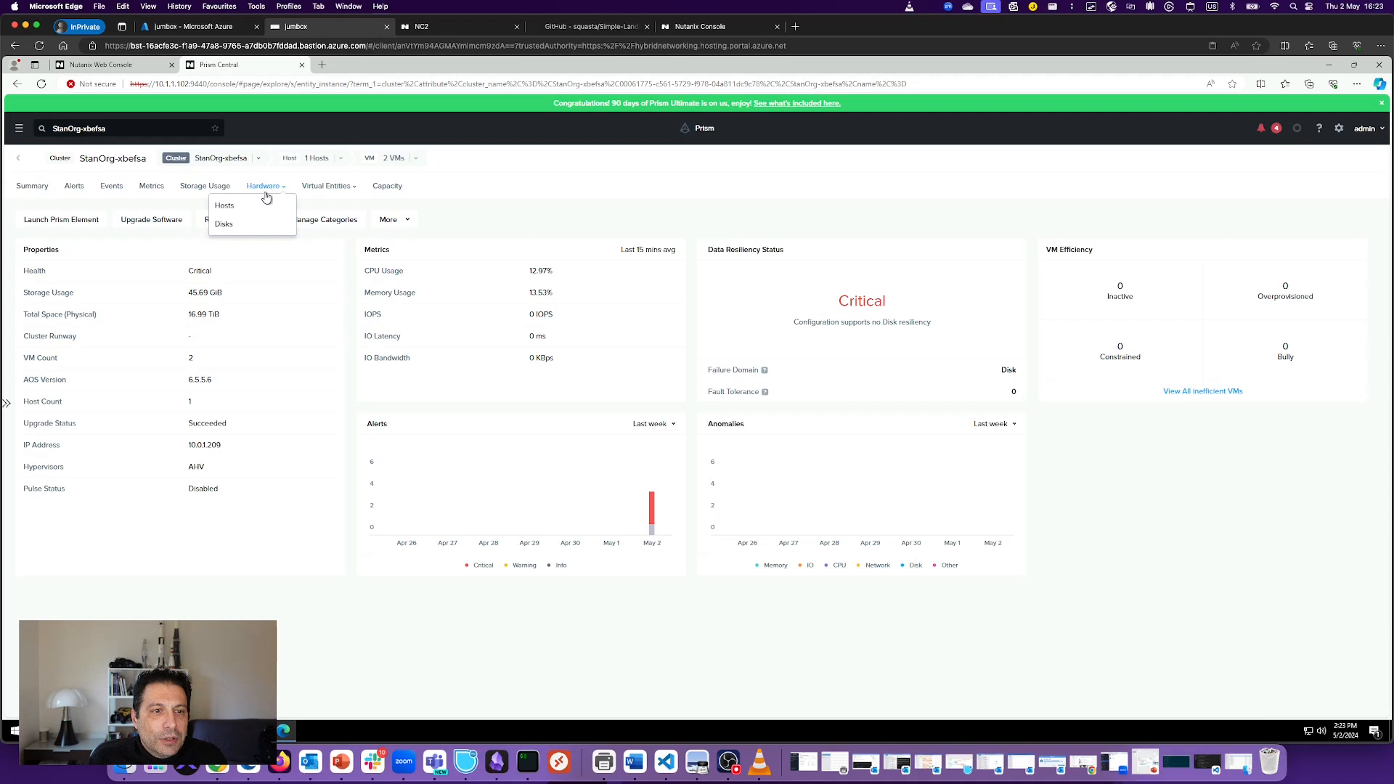
left_click(236, 206)
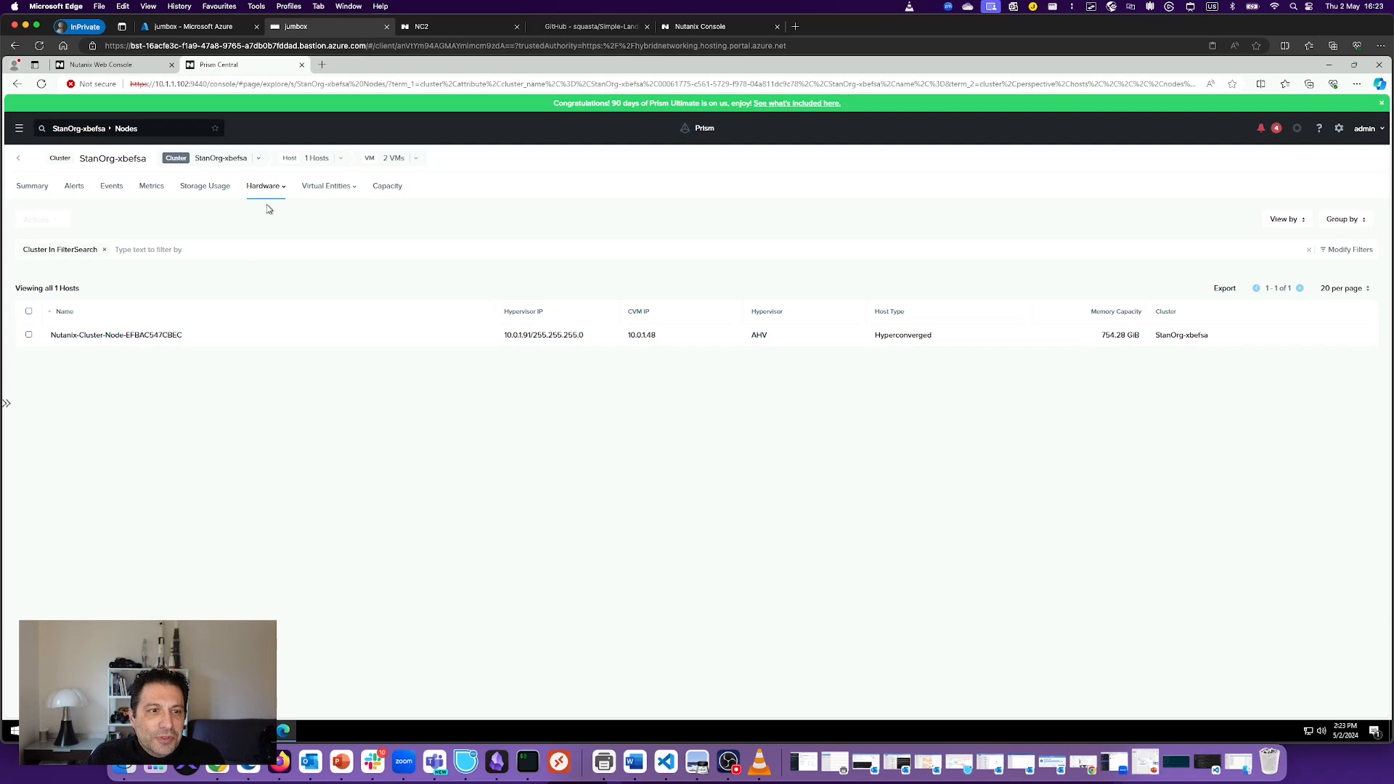
left_click(33, 187)
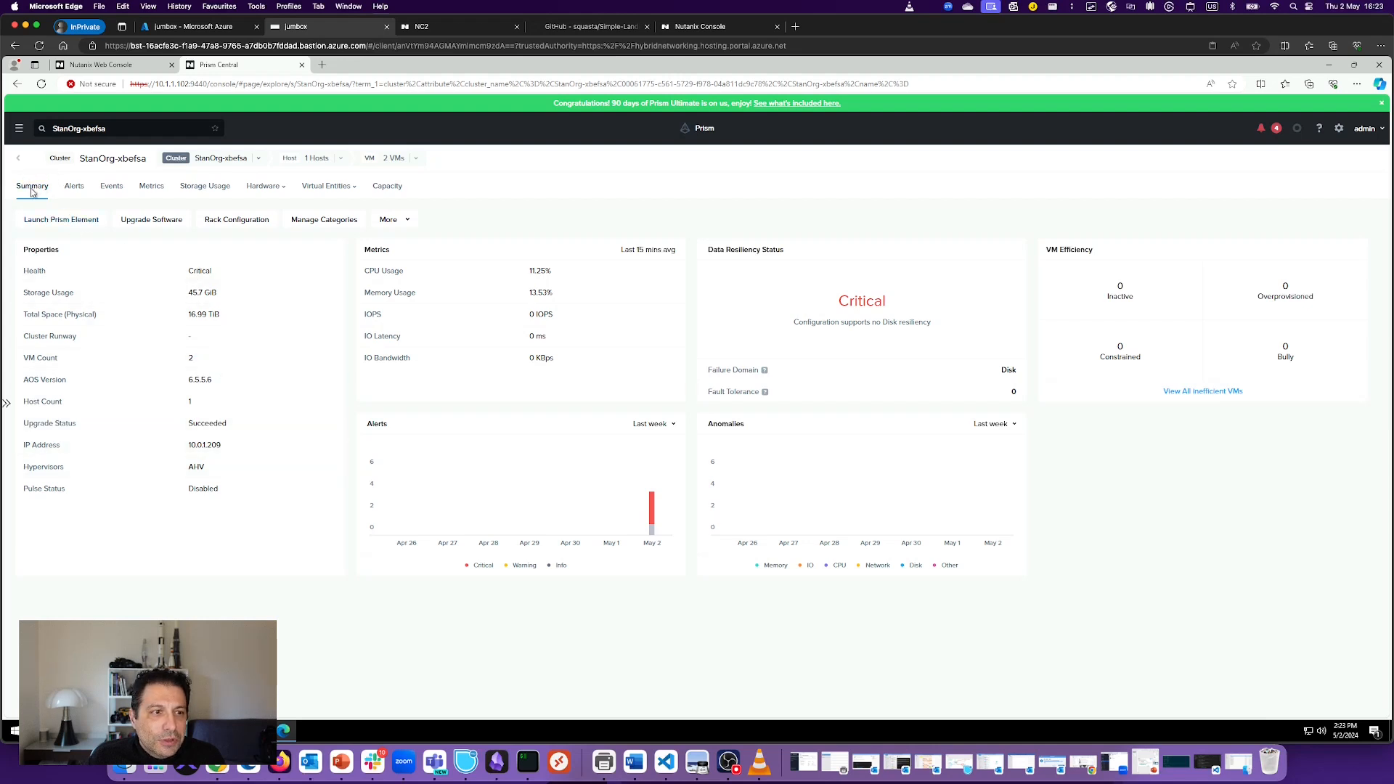
left_click(102, 64)
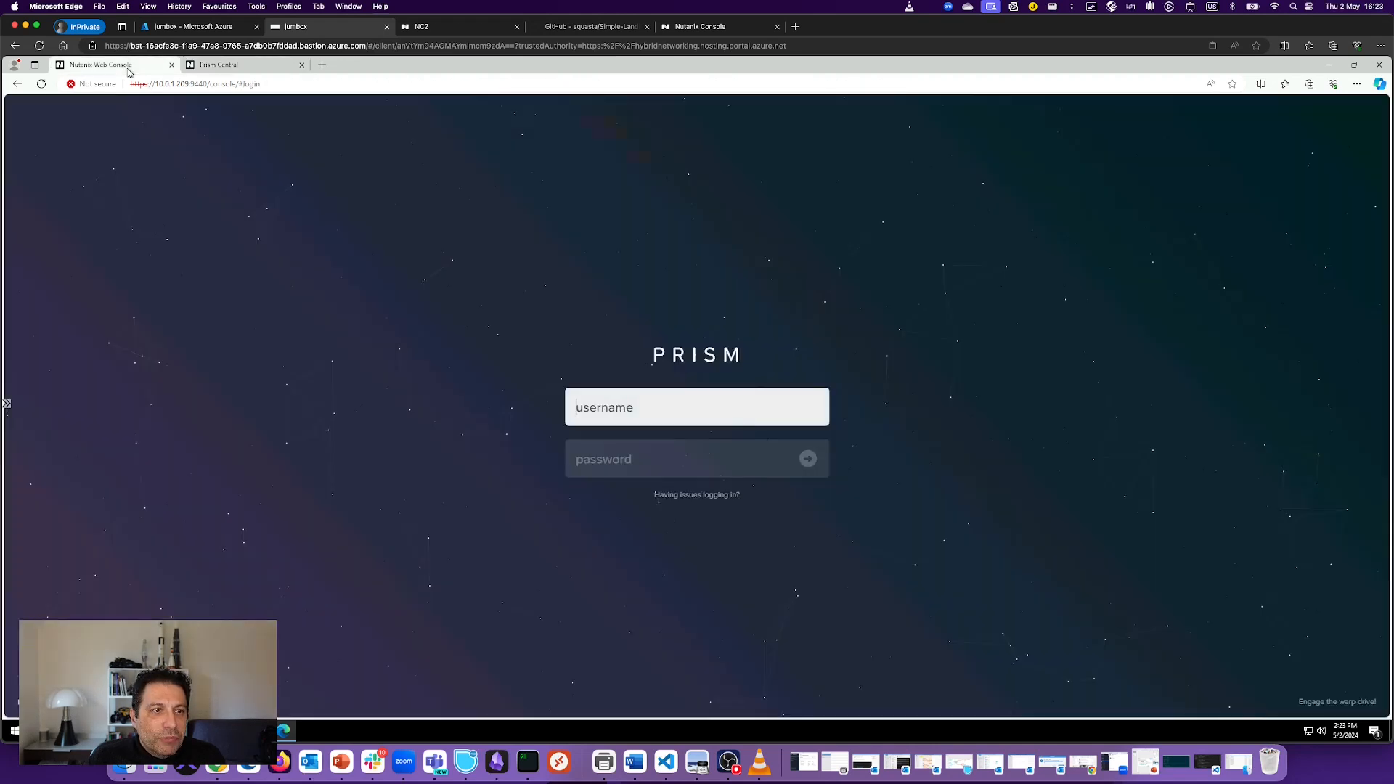
left_click(250, 72)
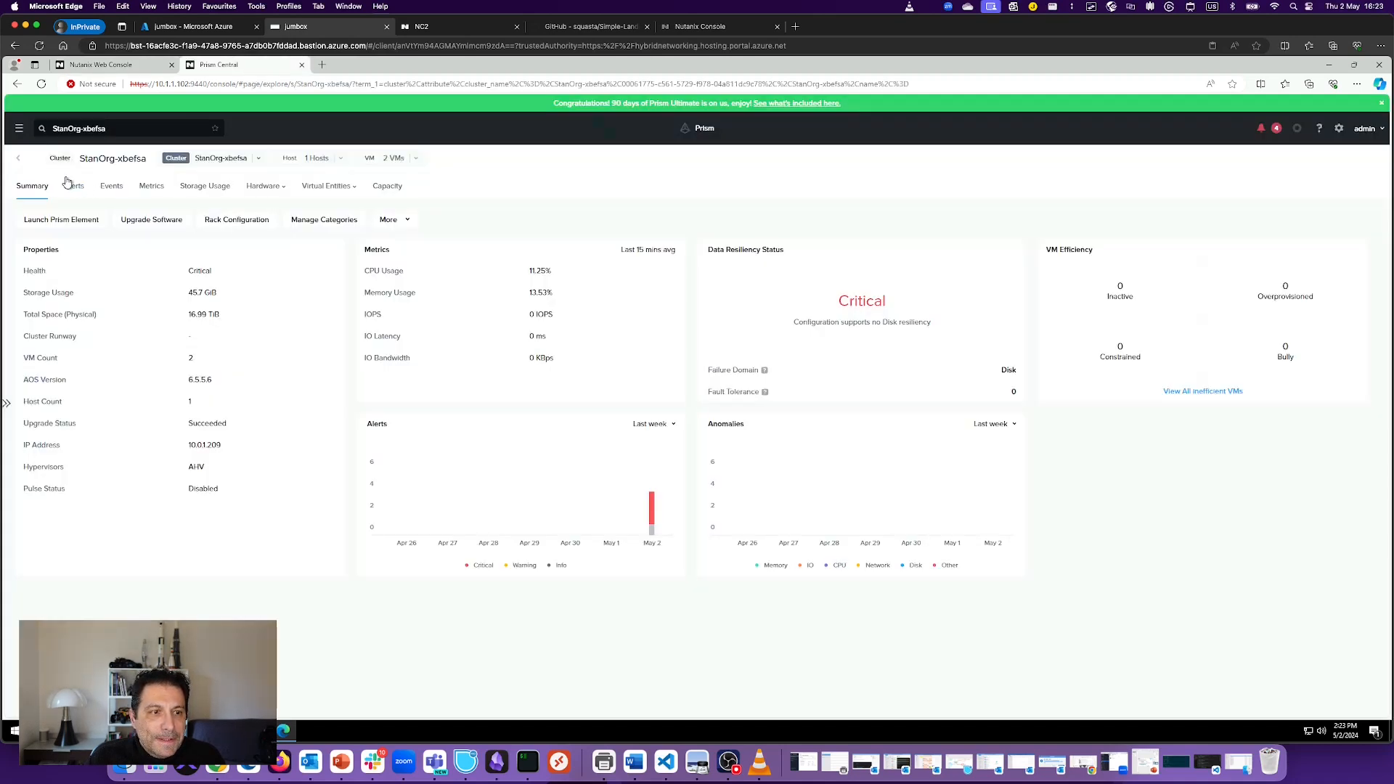
left_click(17, 131)
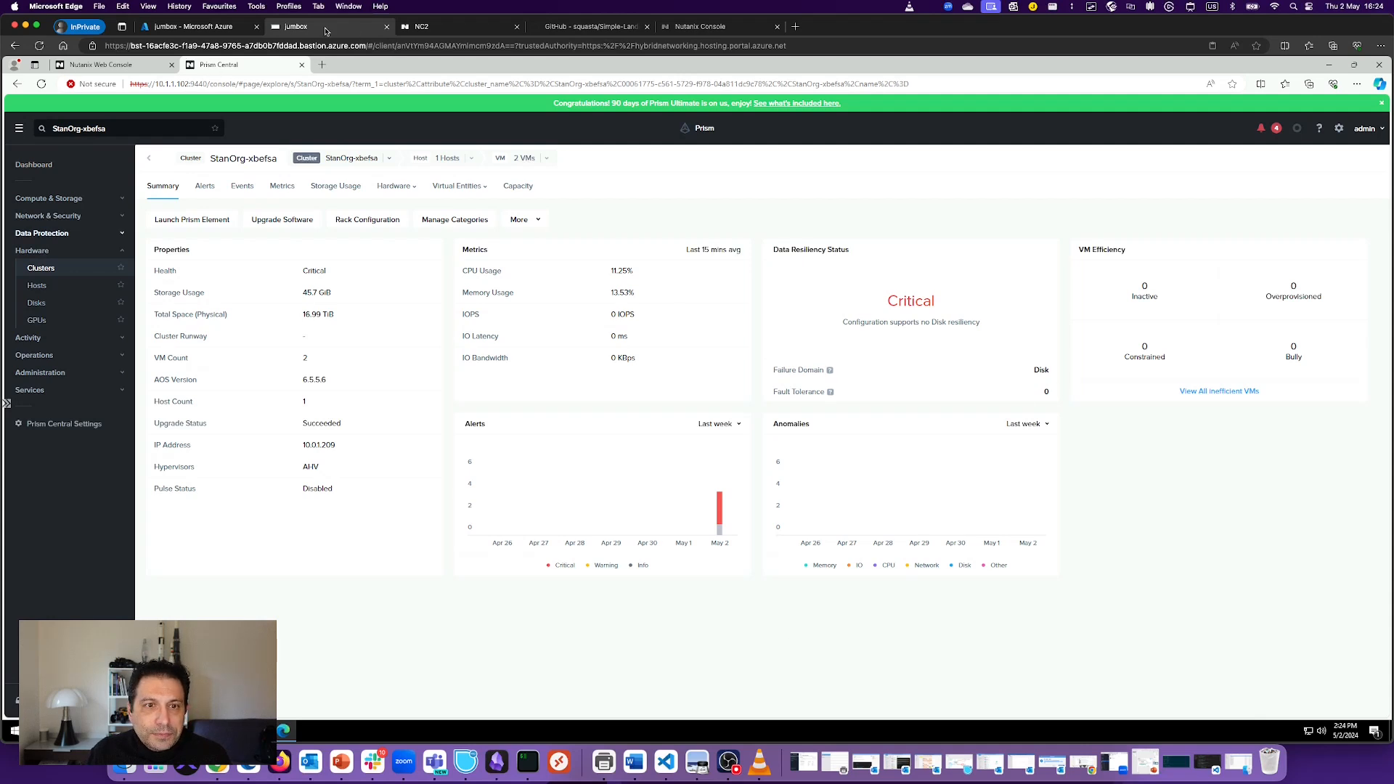
Step: Confirm StanOrg-xbefsa is Running in NC2, view the RG-NC2 resource group in Azure, then return
left_click(450, 26)
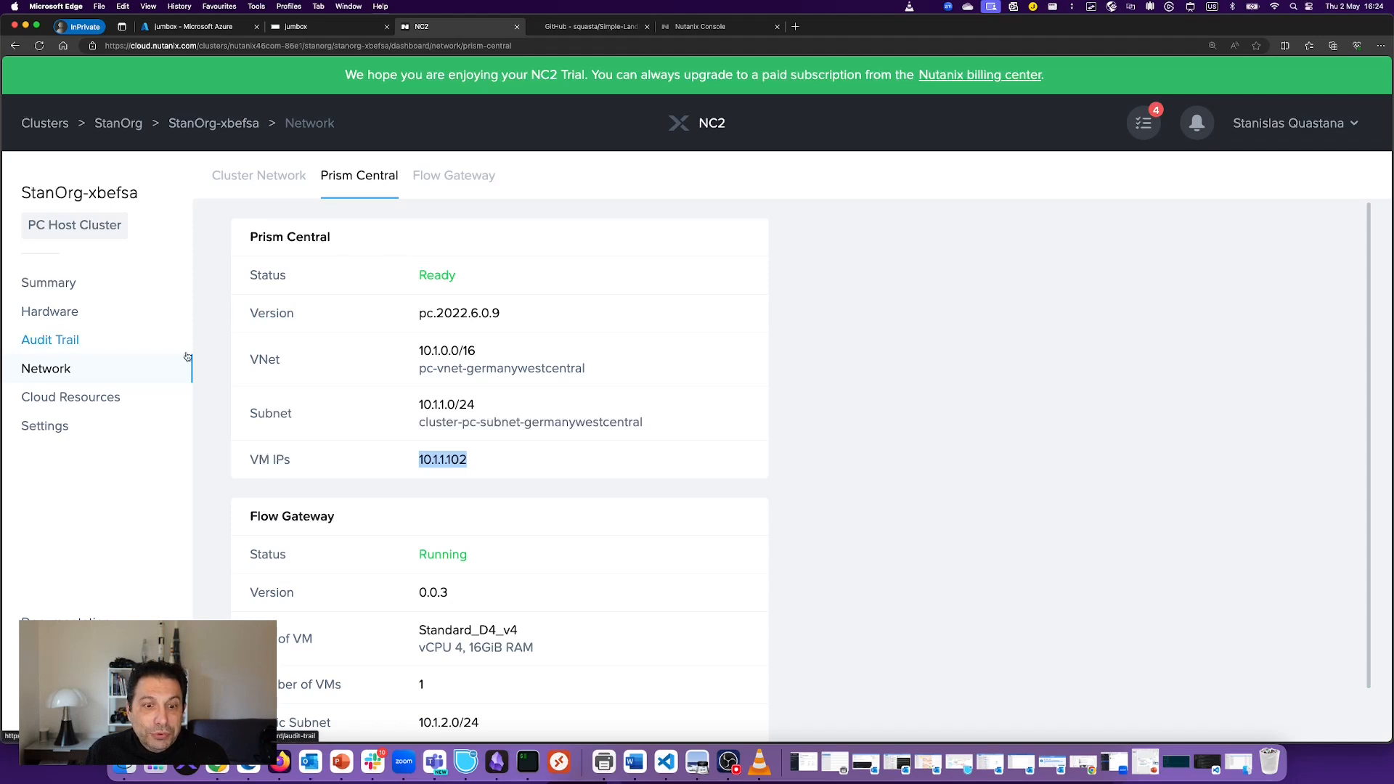
left_click(55, 280)
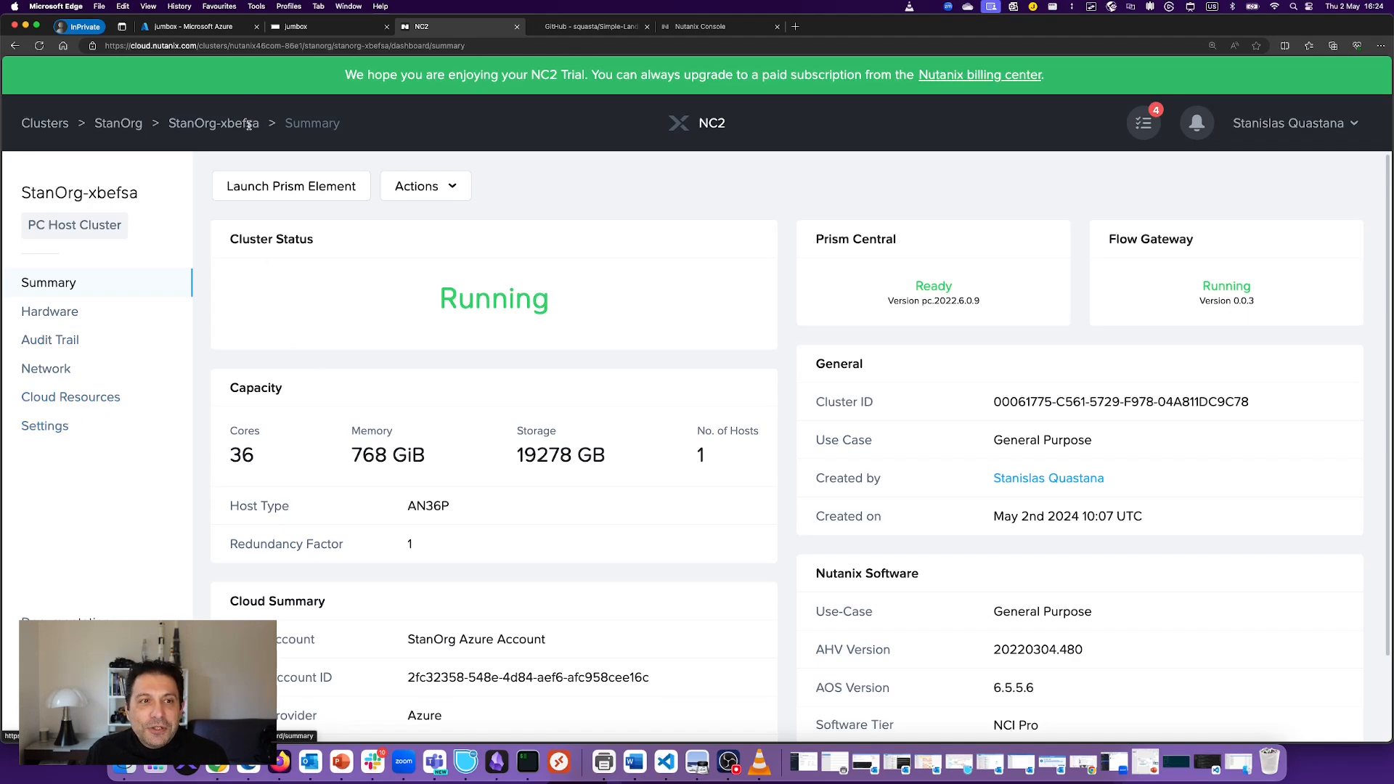
left_click(192, 26)
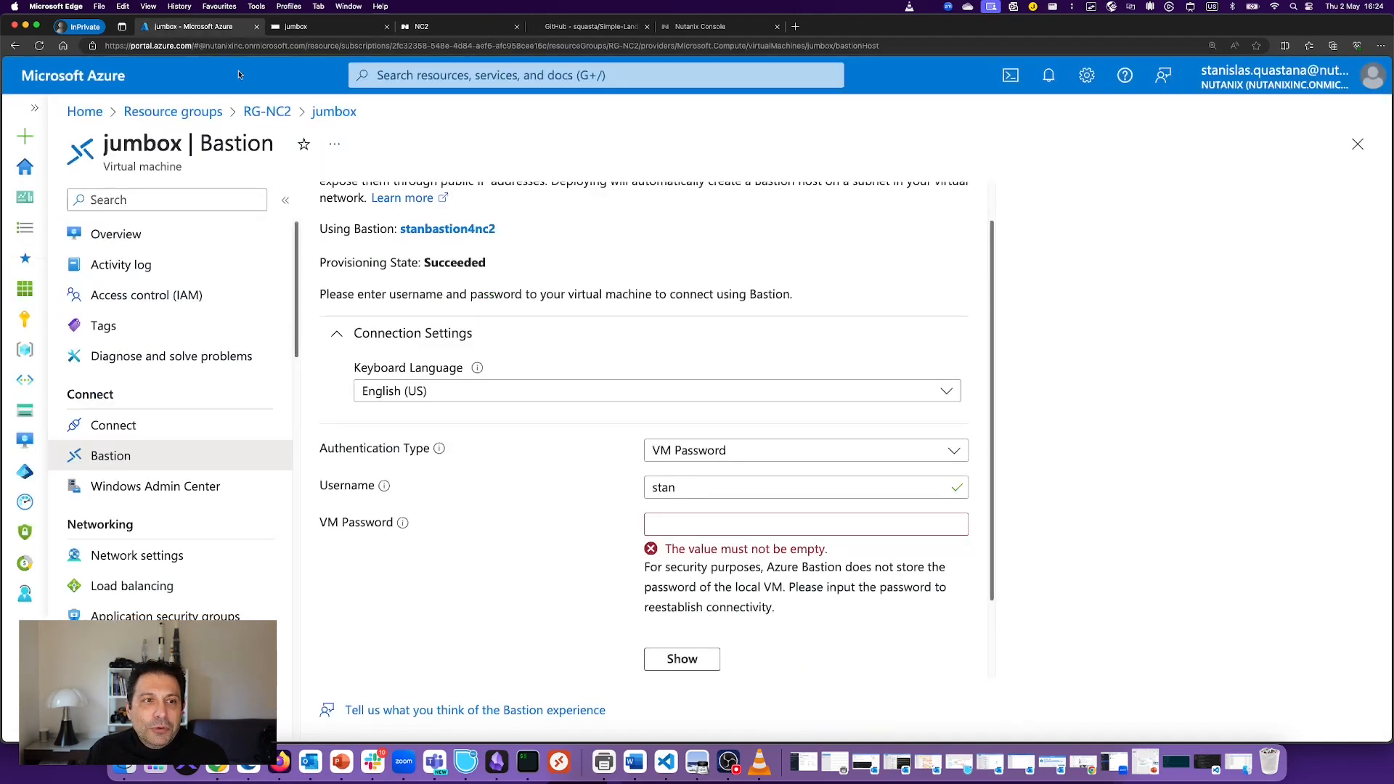
left_click(282, 114)
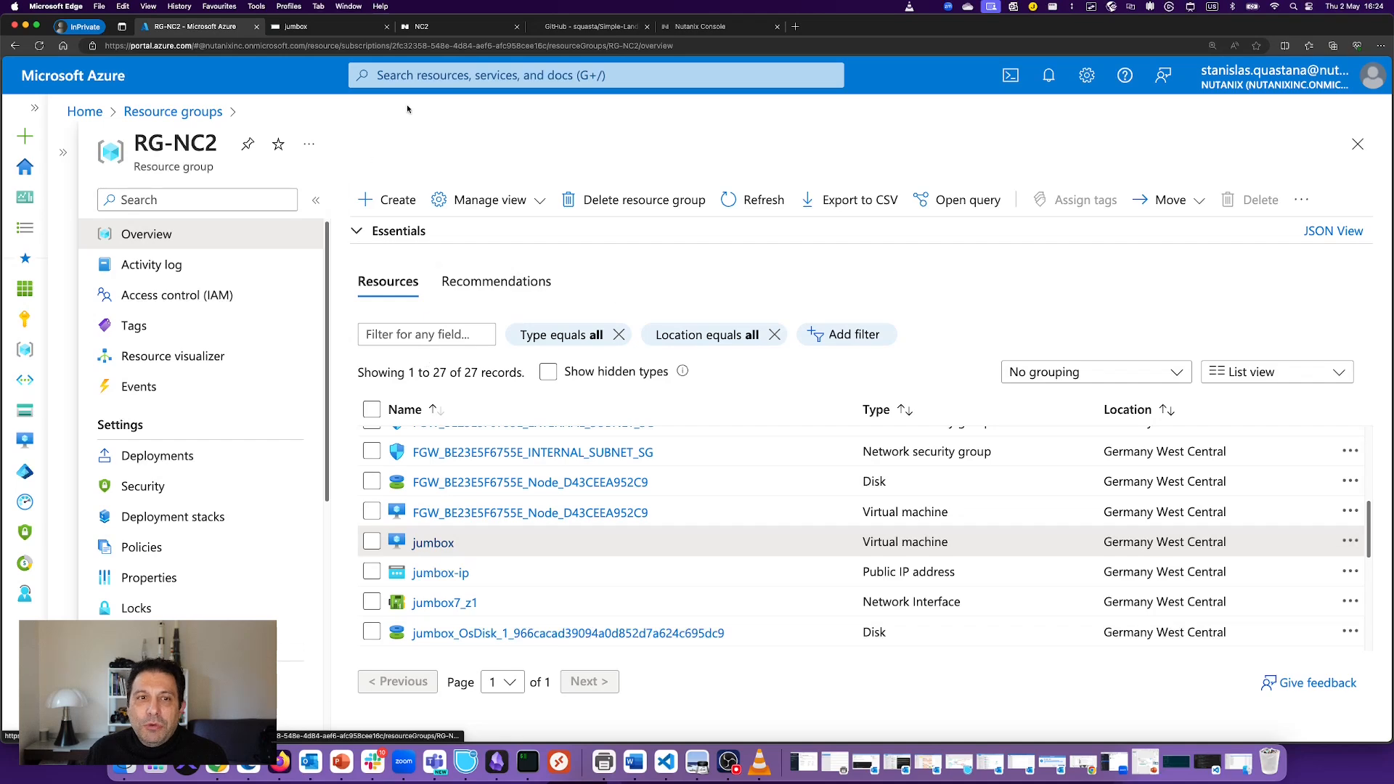
left_click(421, 23)
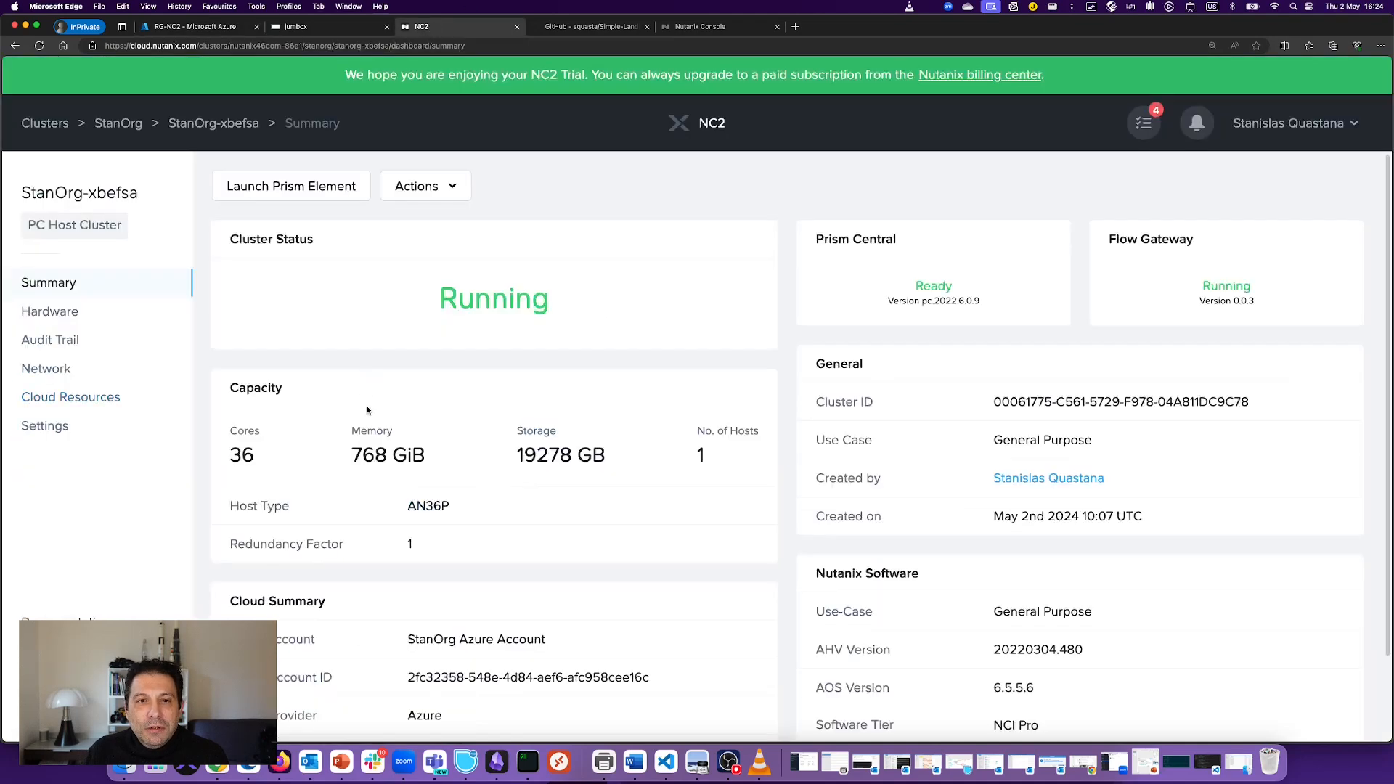
Step: Open StanOrg-xbefsa's cluster settings from the cluster list and show its Terminate options
left_click(53, 426)
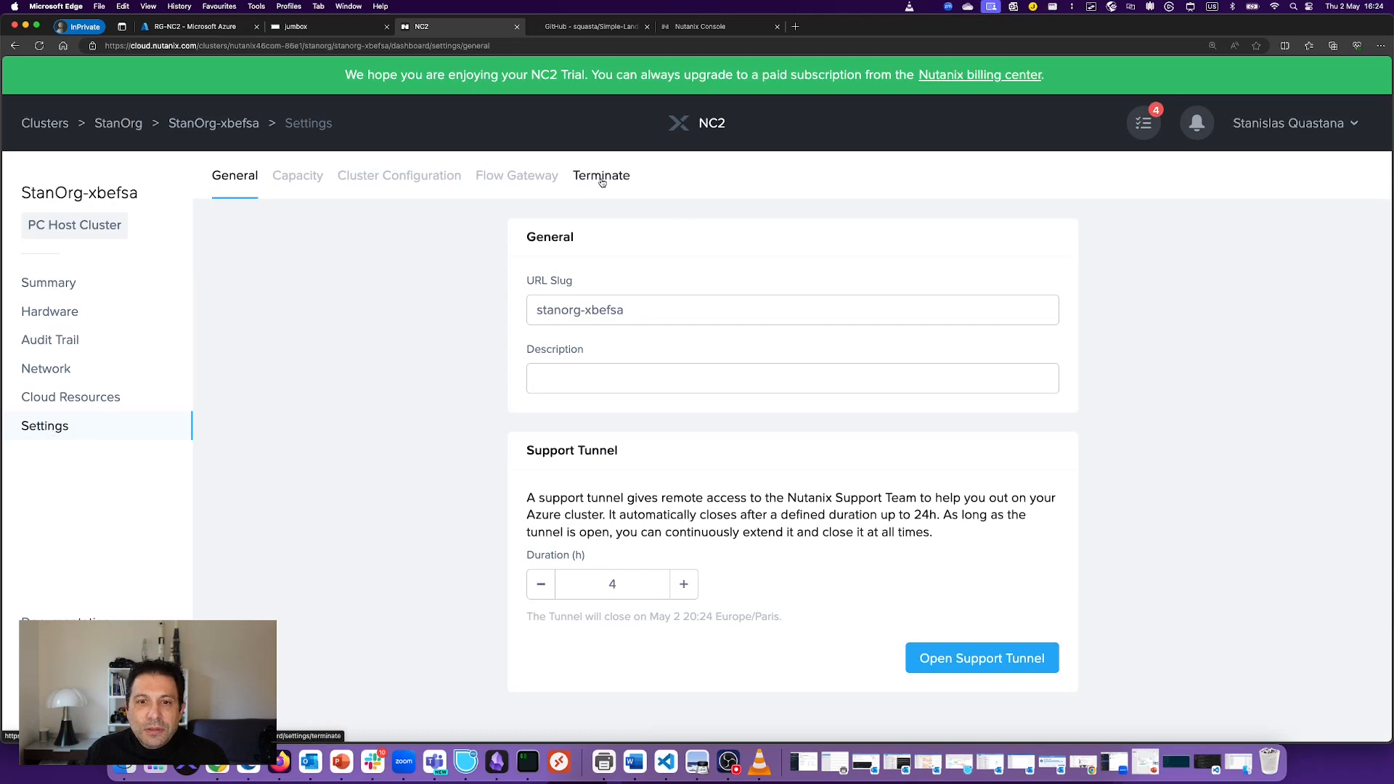
left_click(118, 123)
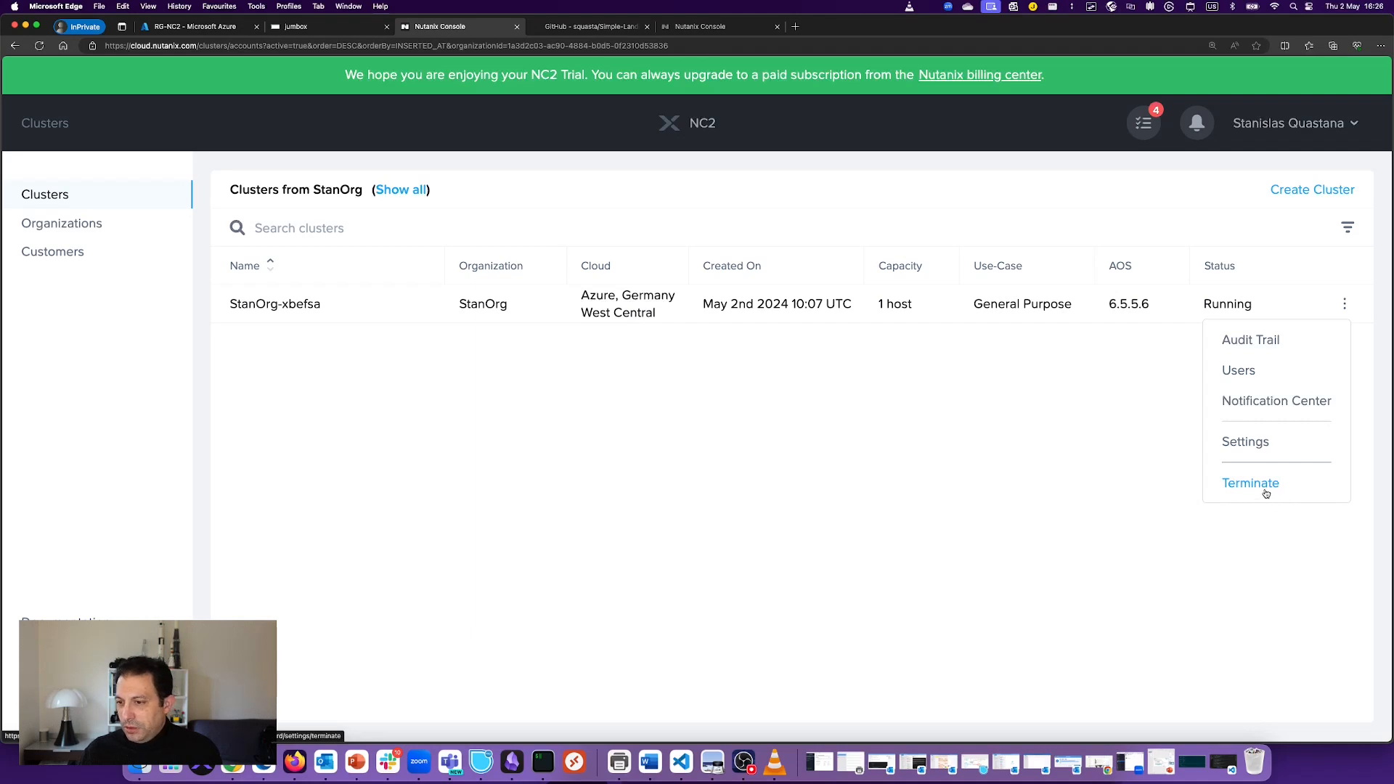
left_click(1227, 444)
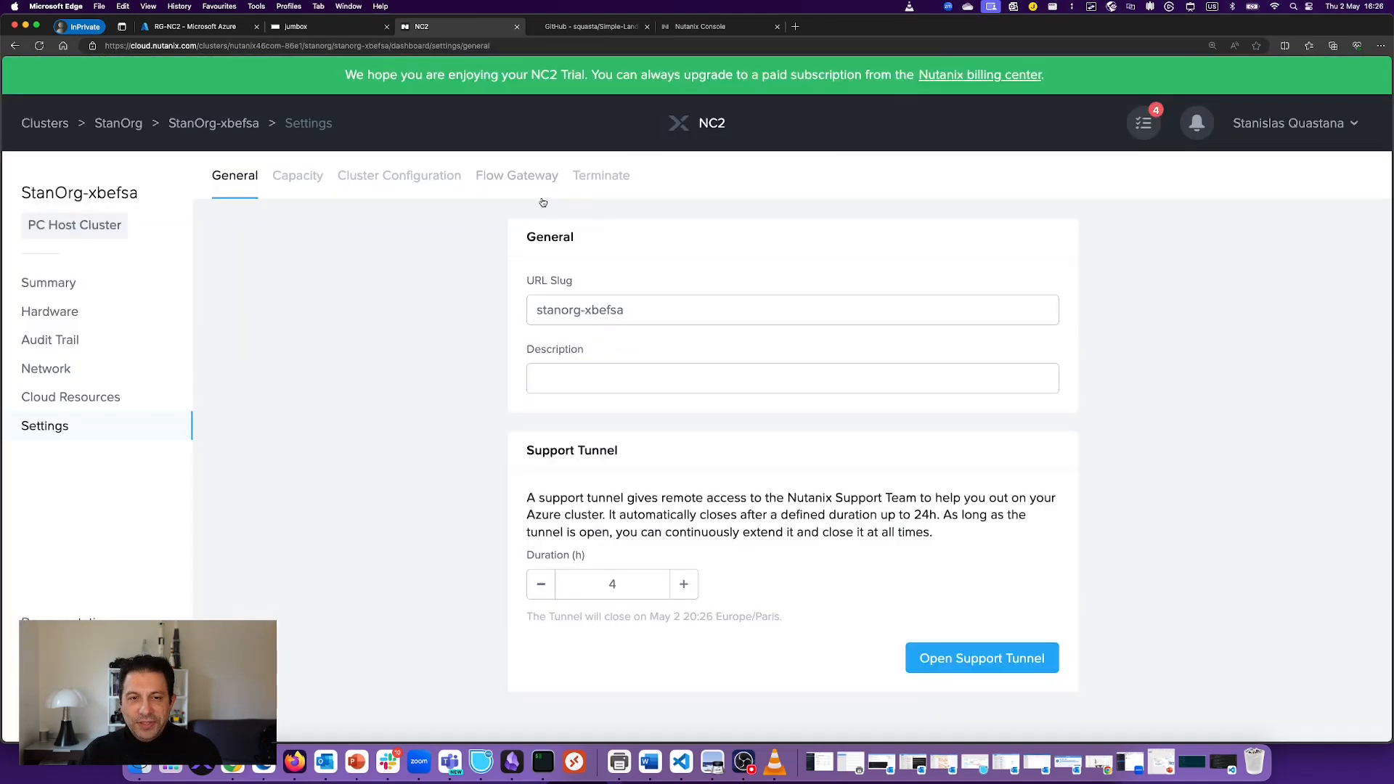
left_click(607, 189)
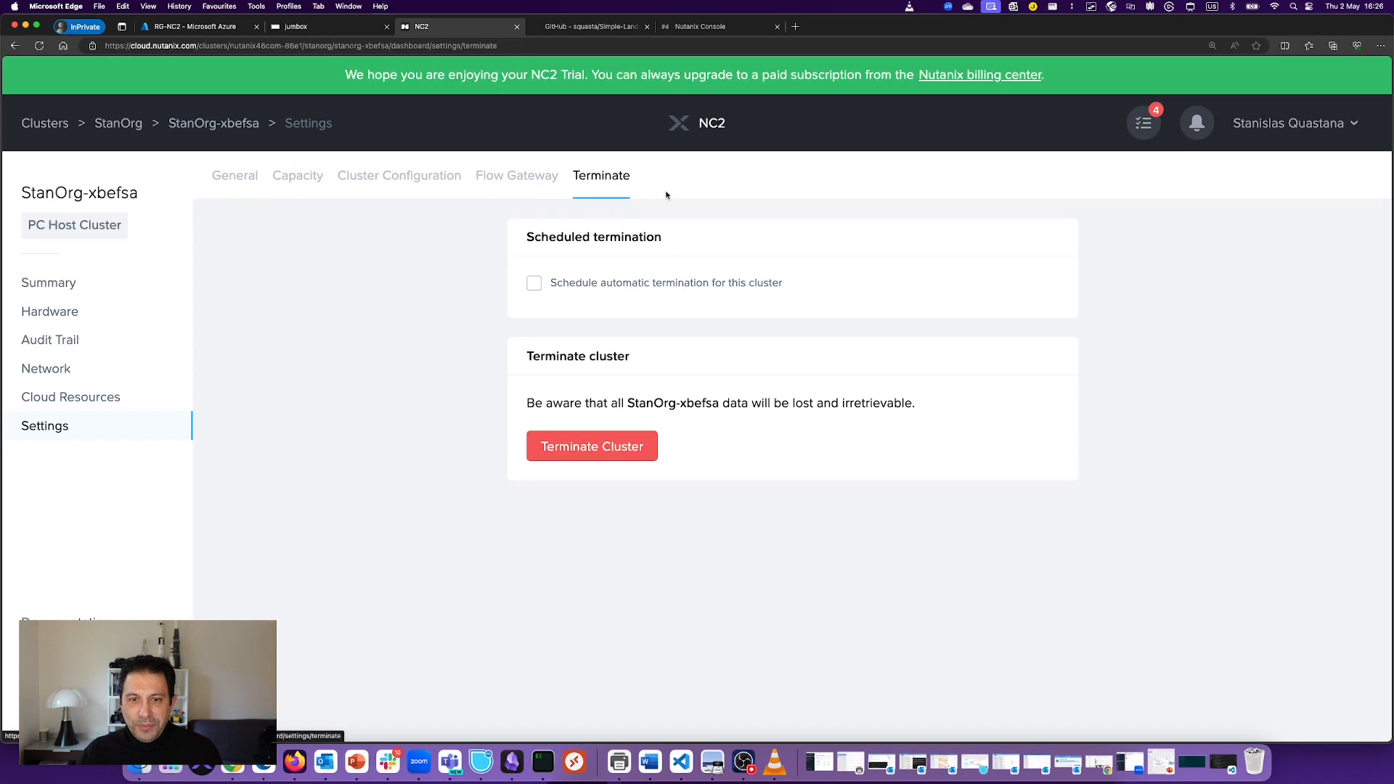
Step: Terminate StanOrg-xbefsa, confirming with its pasted name, then open its dashboard showing Terminating
left_click(611, 452)
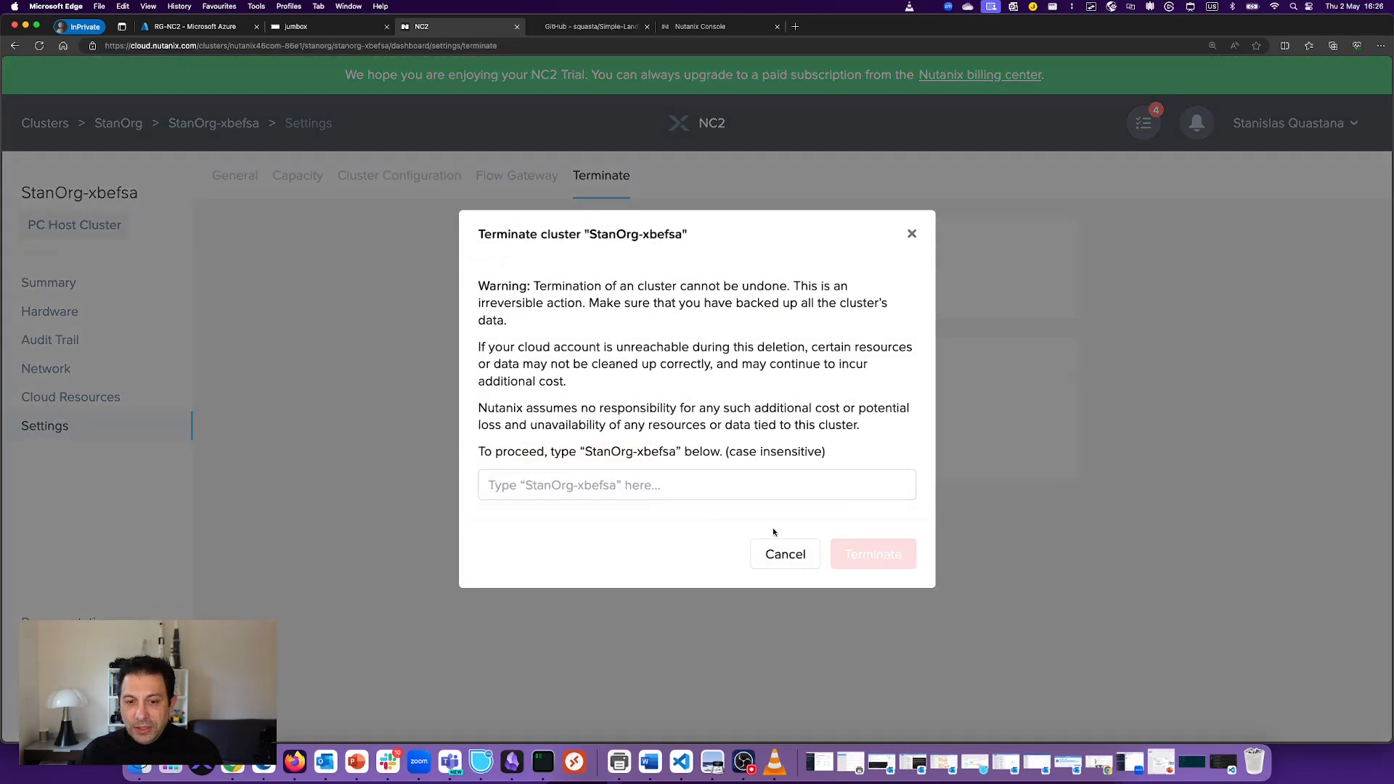
left_click_drag(590, 233, 682, 236)
key("super+c")
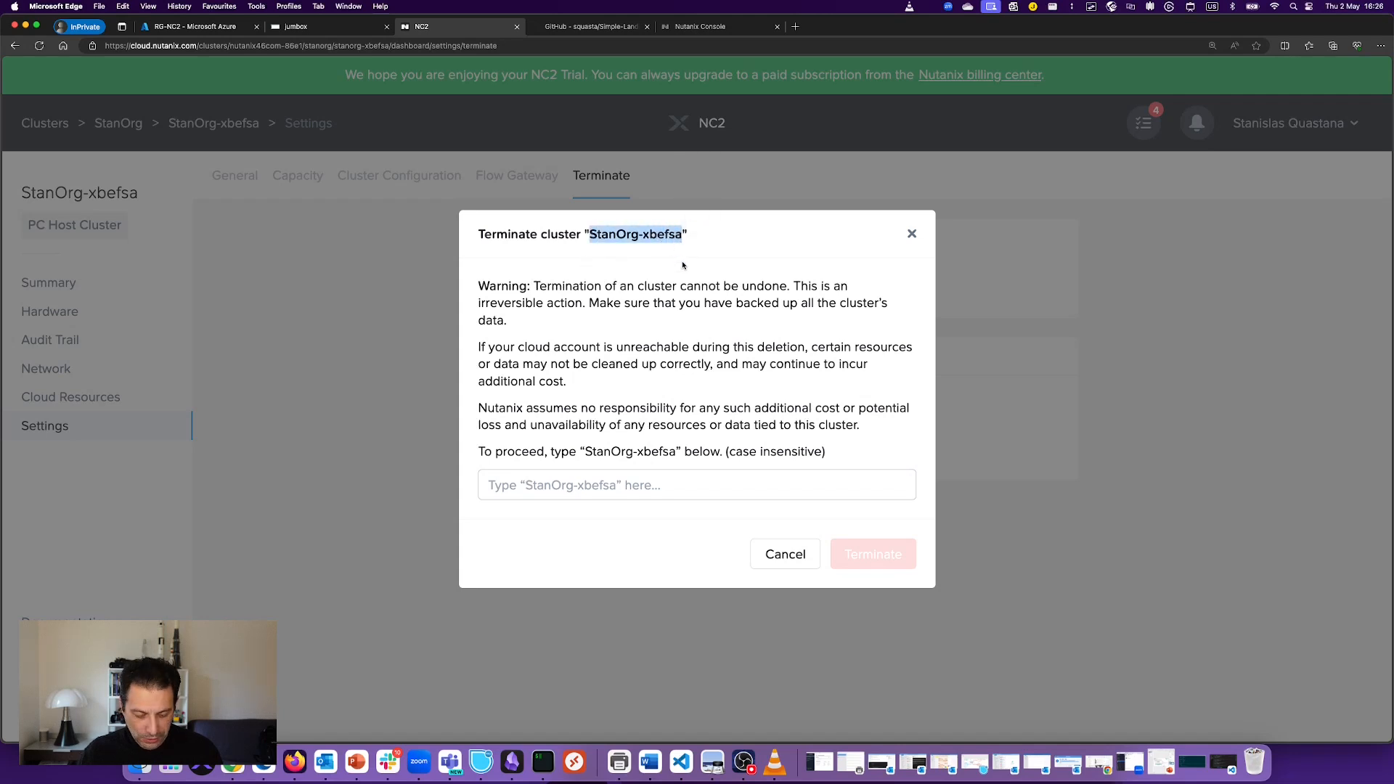
left_click(637, 486)
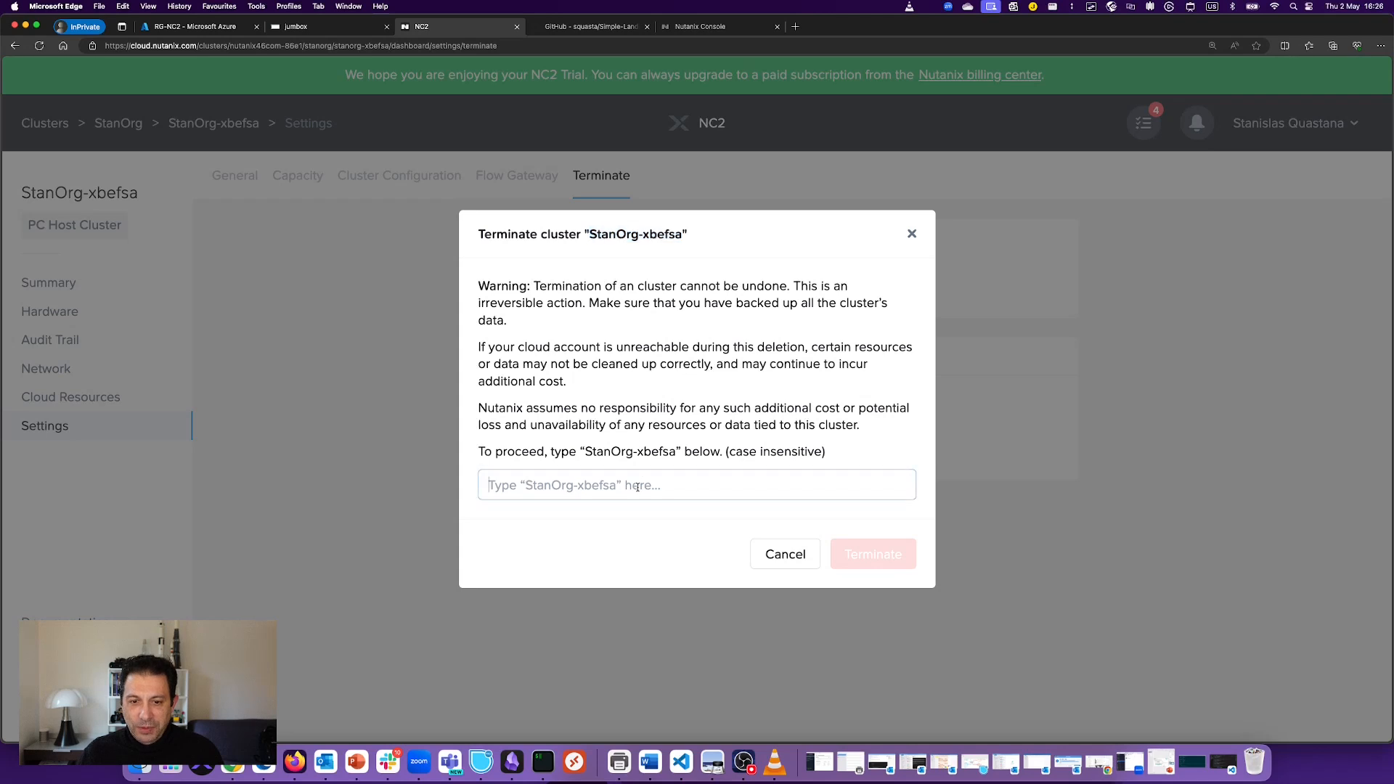
key("super+v")
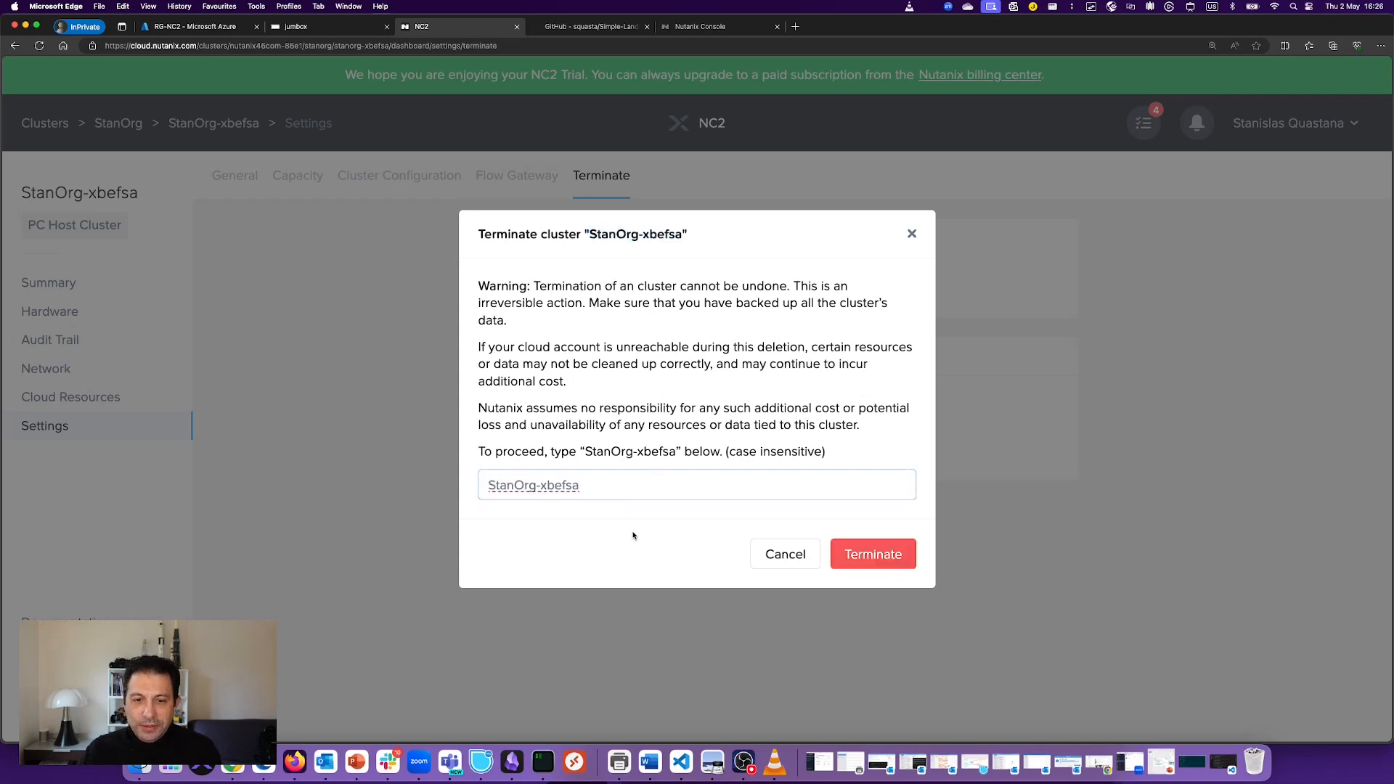
left_click(873, 555)
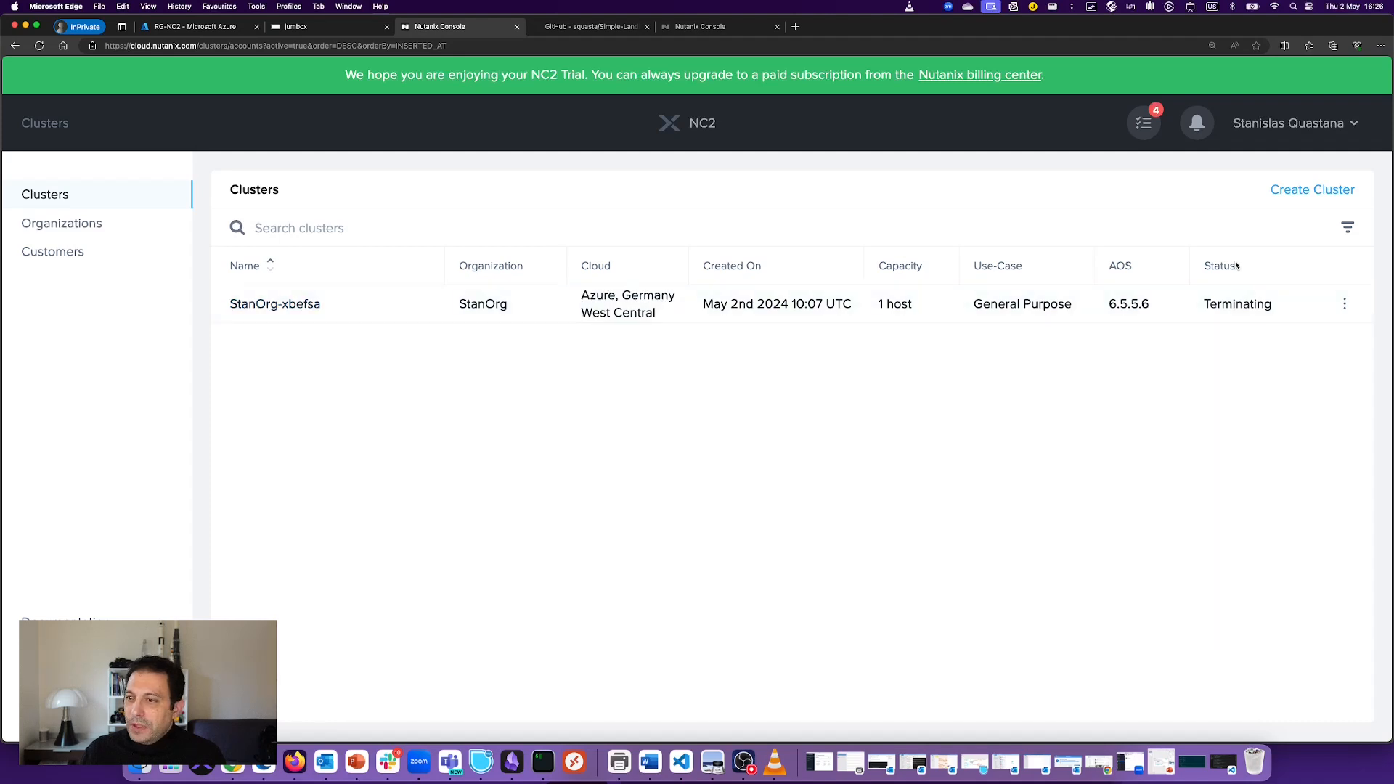
mouse_move(1249, 300)
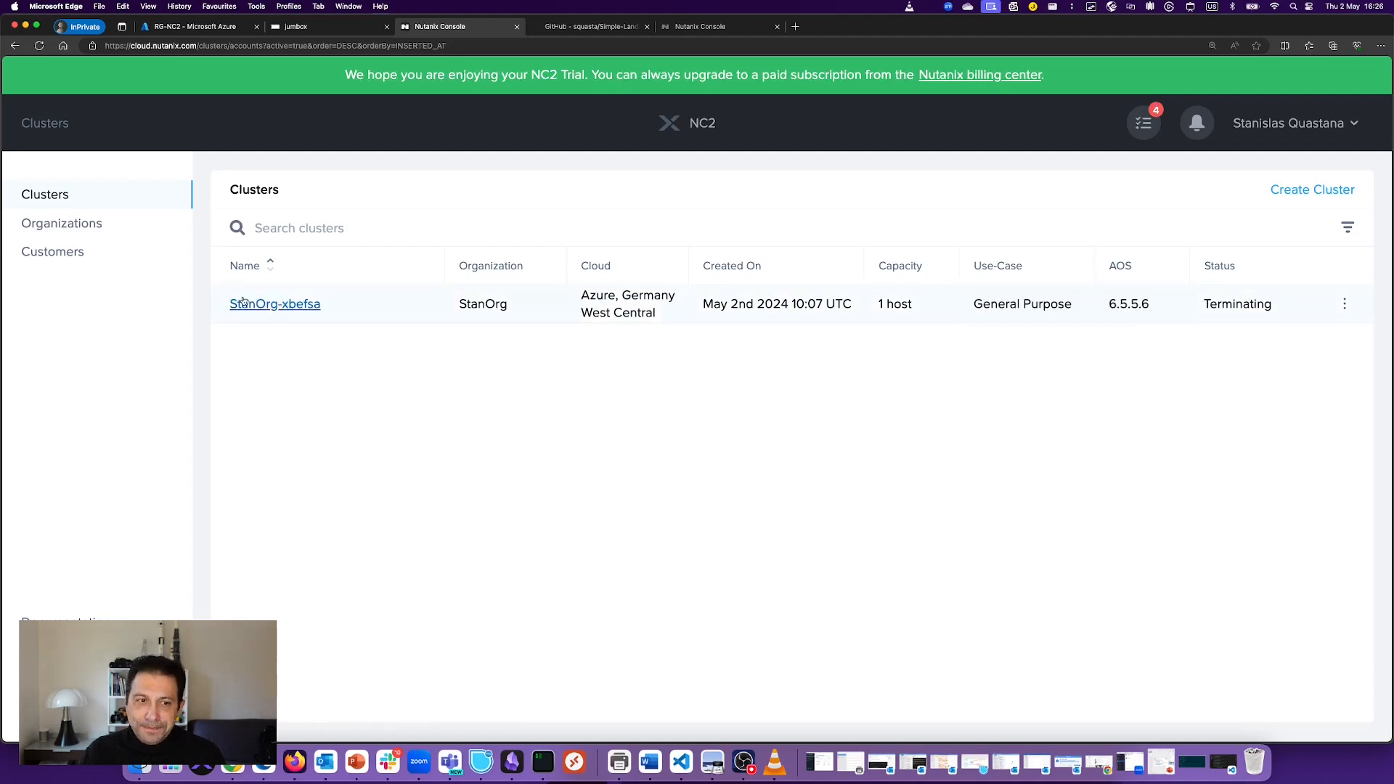
left_click(274, 304)
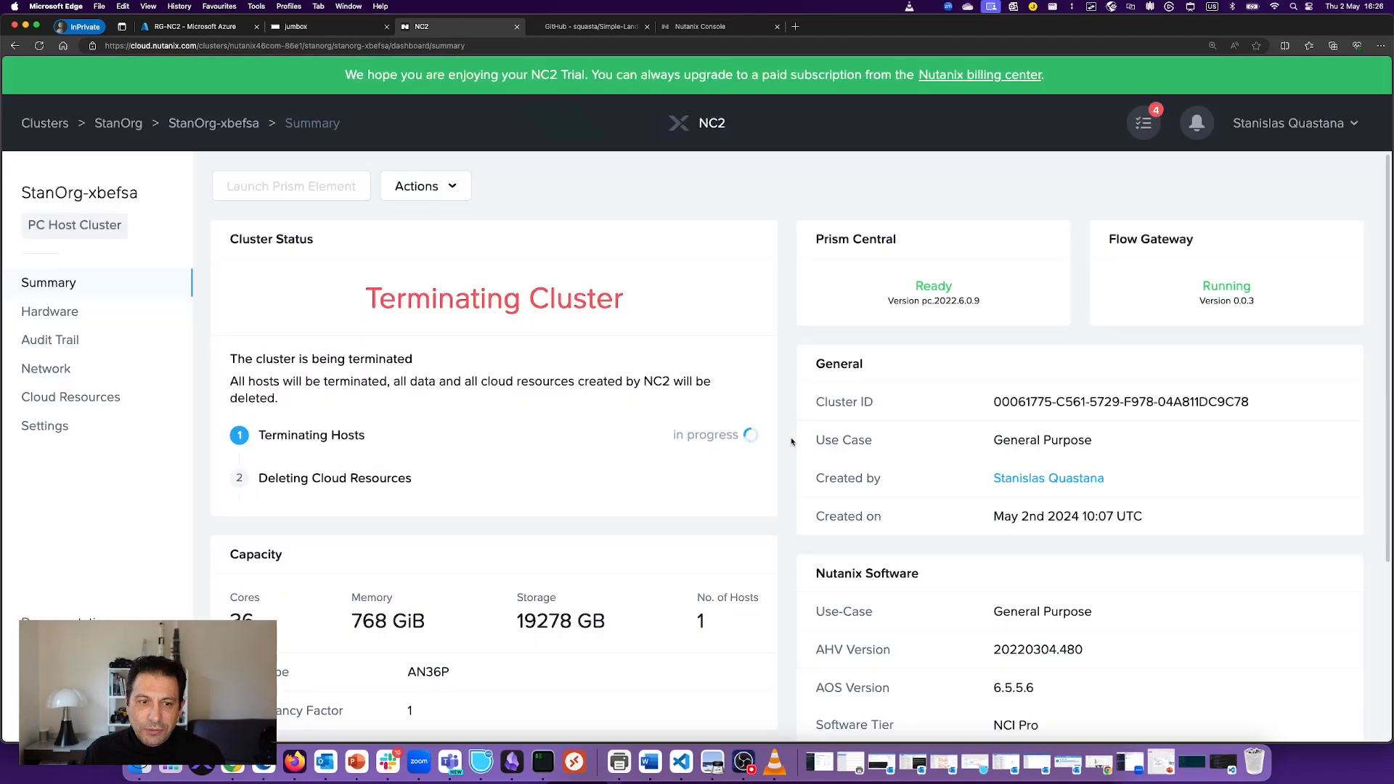